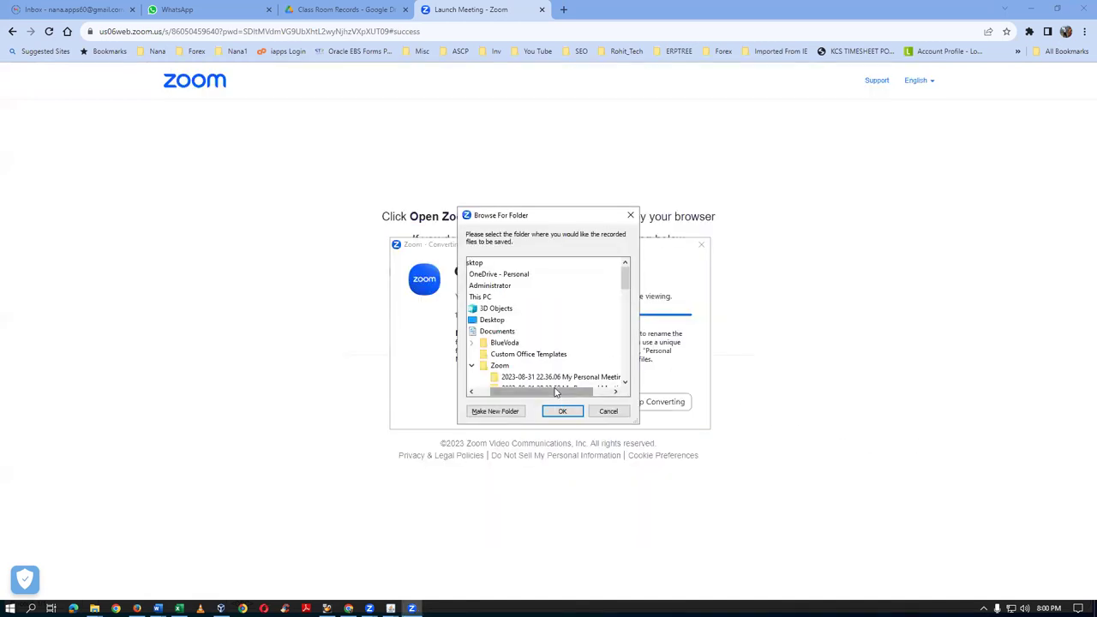
Choose the Class Room Records folder in EBS Inventory Training on Nana 5 (F:) for saving the converted Zoom recording
drag(537, 393, 518, 393)
drag(625, 288, 623, 370)
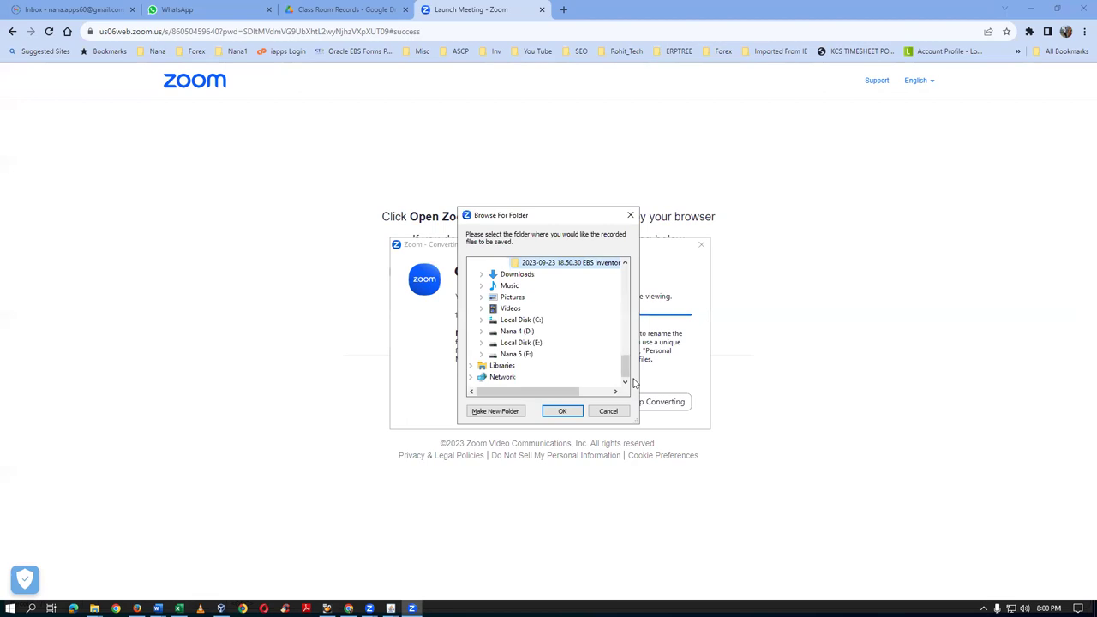
click(480, 355)
click(491, 355)
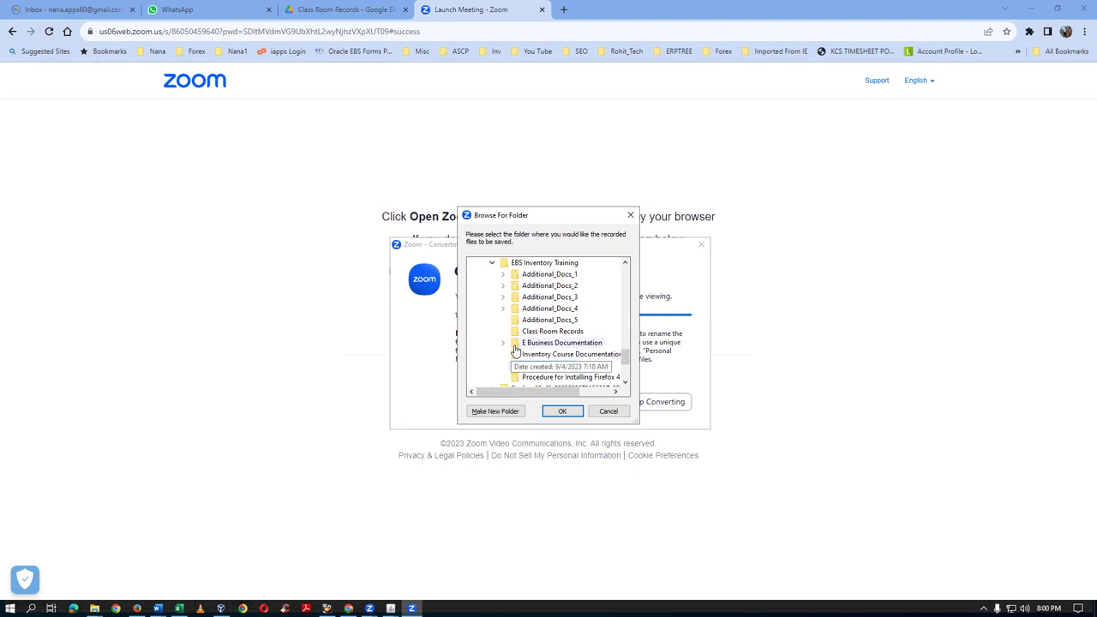
click(552, 331)
click(563, 410)
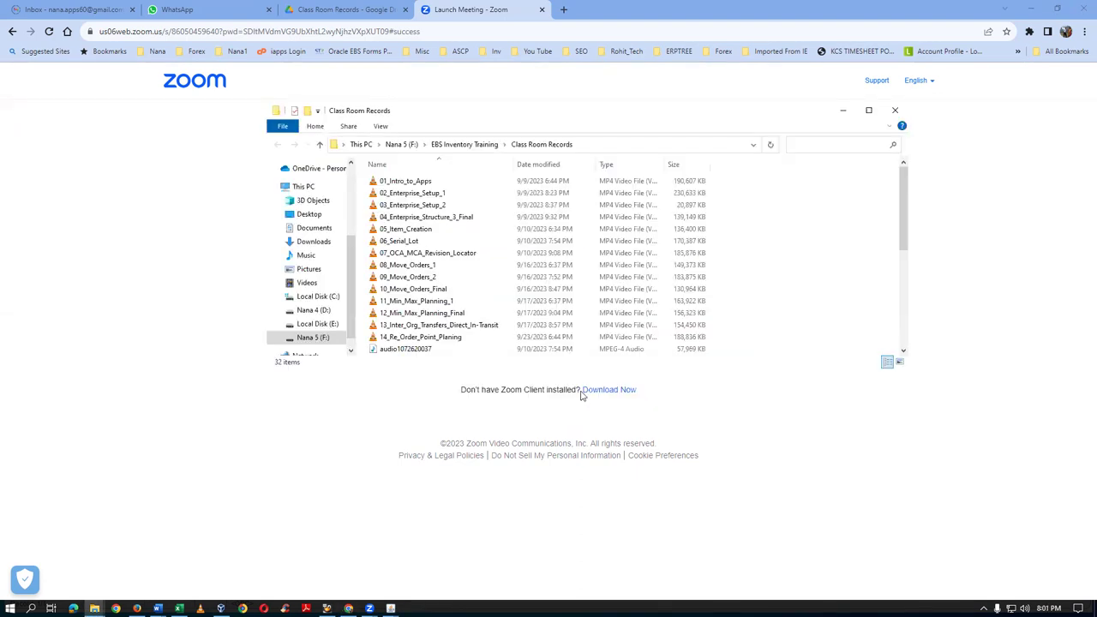
Rename the new recording video in the local Class Room Records folder to 15_Kanban_Replenishment, continuing the Google Drive numbering
click(331, 10)
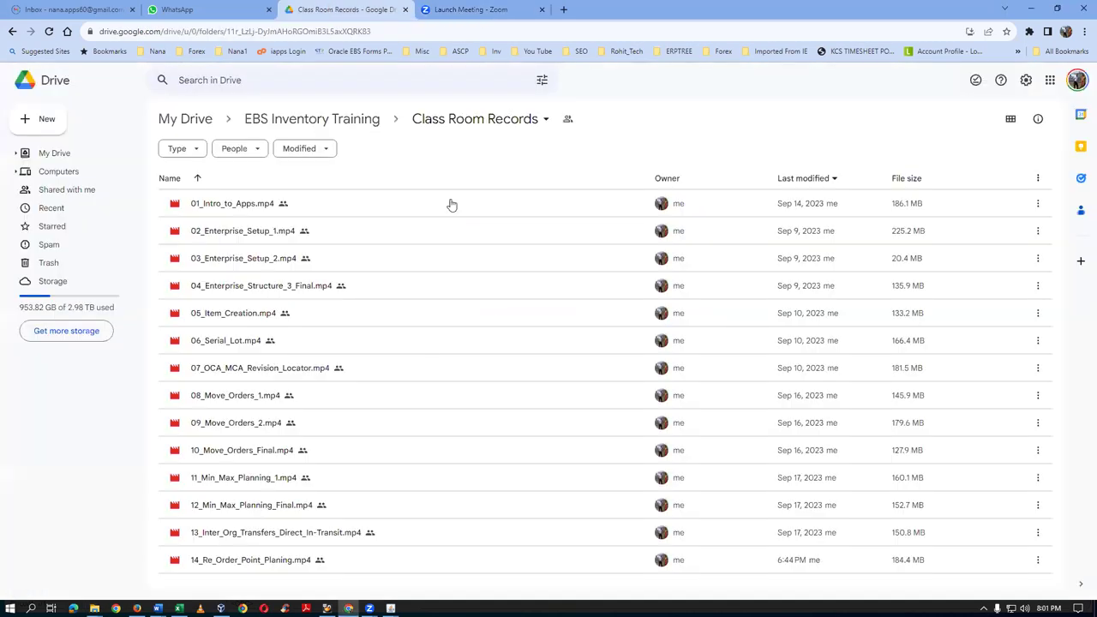
click(40, 134)
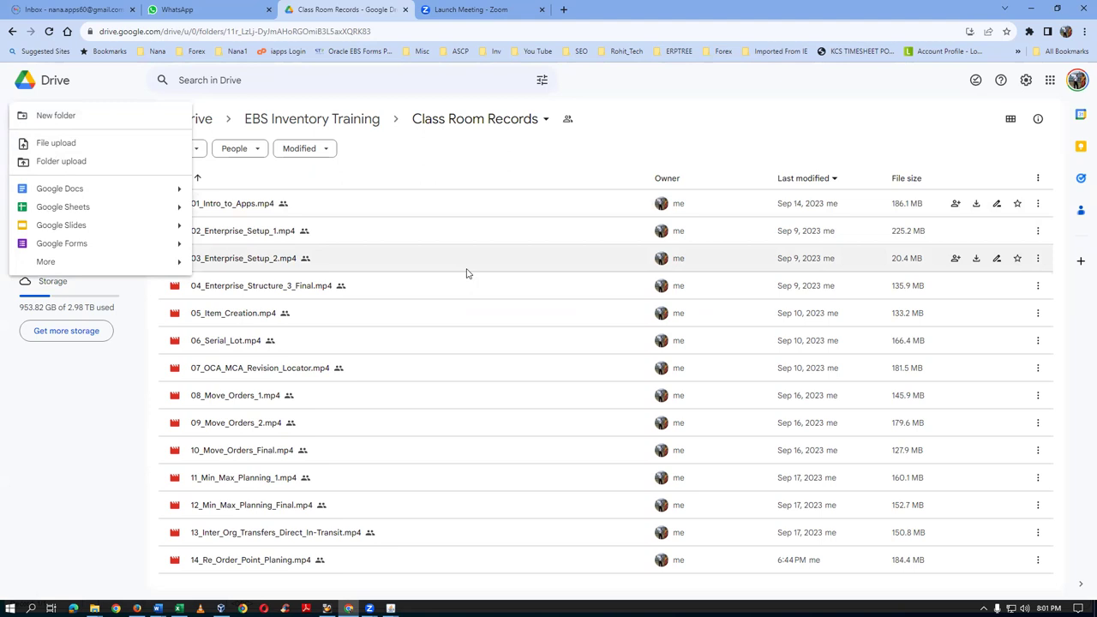
key(alt+Tab)
drag(903, 245, 903, 351)
click(432, 350)
right_click(434, 351)
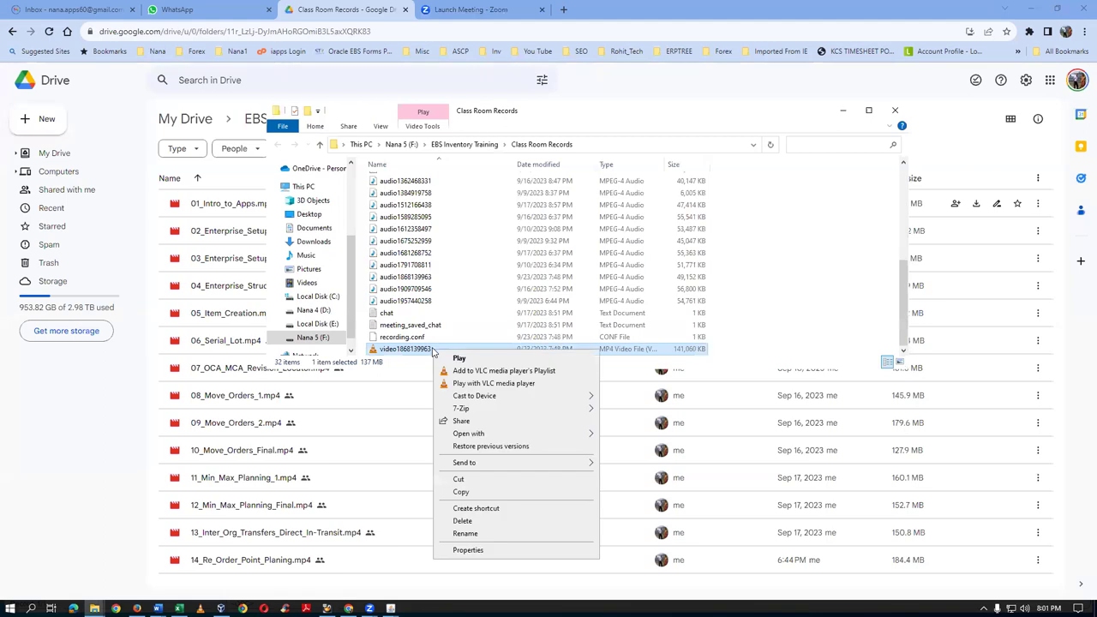
click(464, 532)
text(15_)
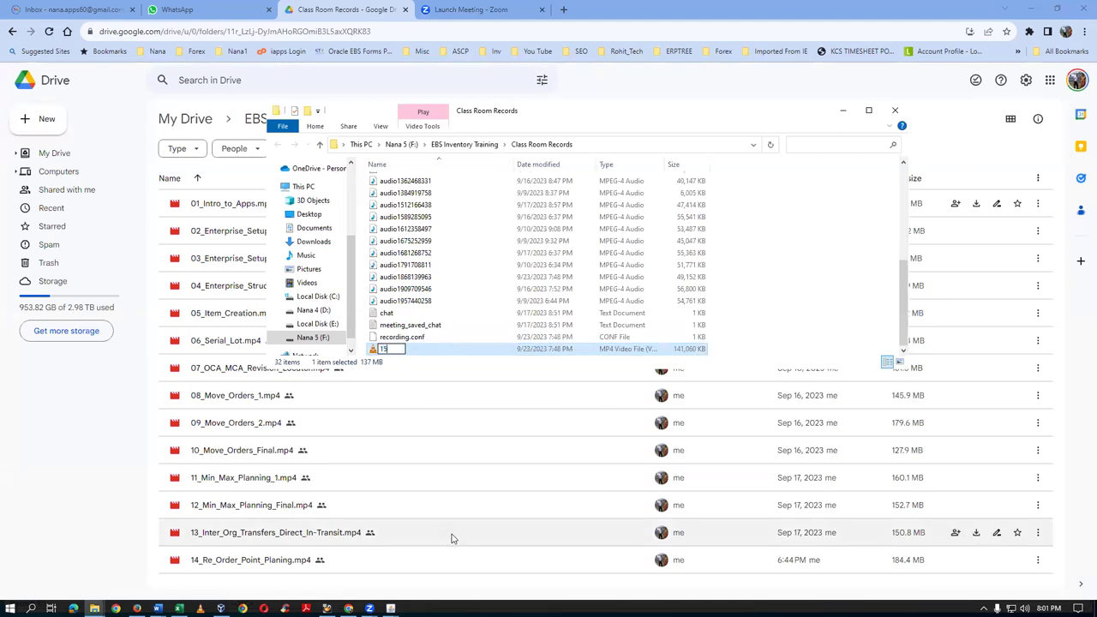
text(Kanban_Replenishment)
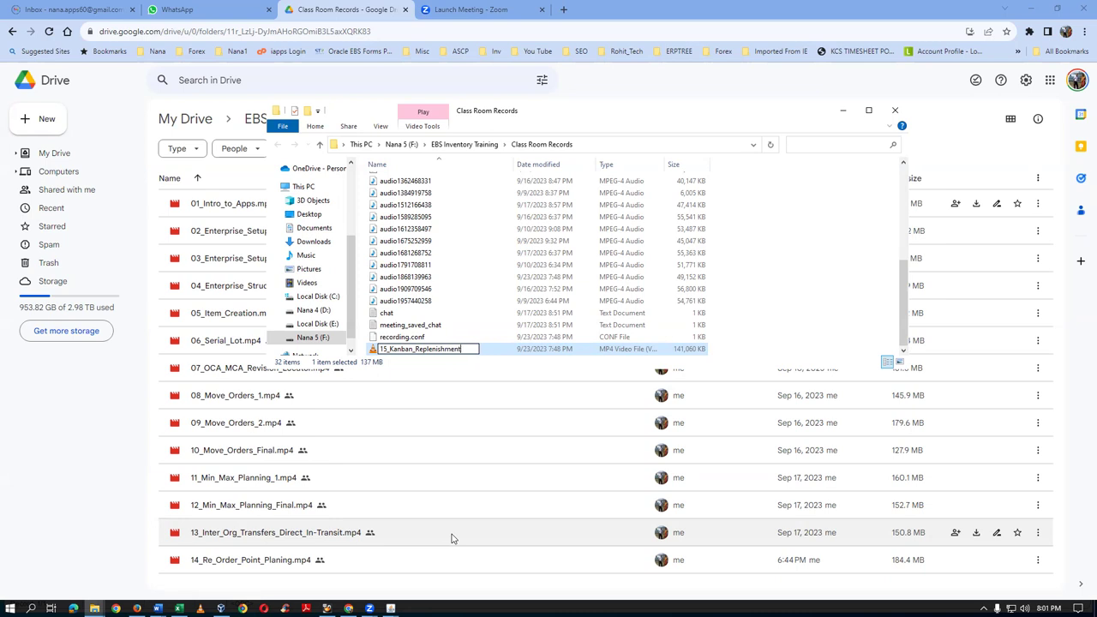
key(Return)
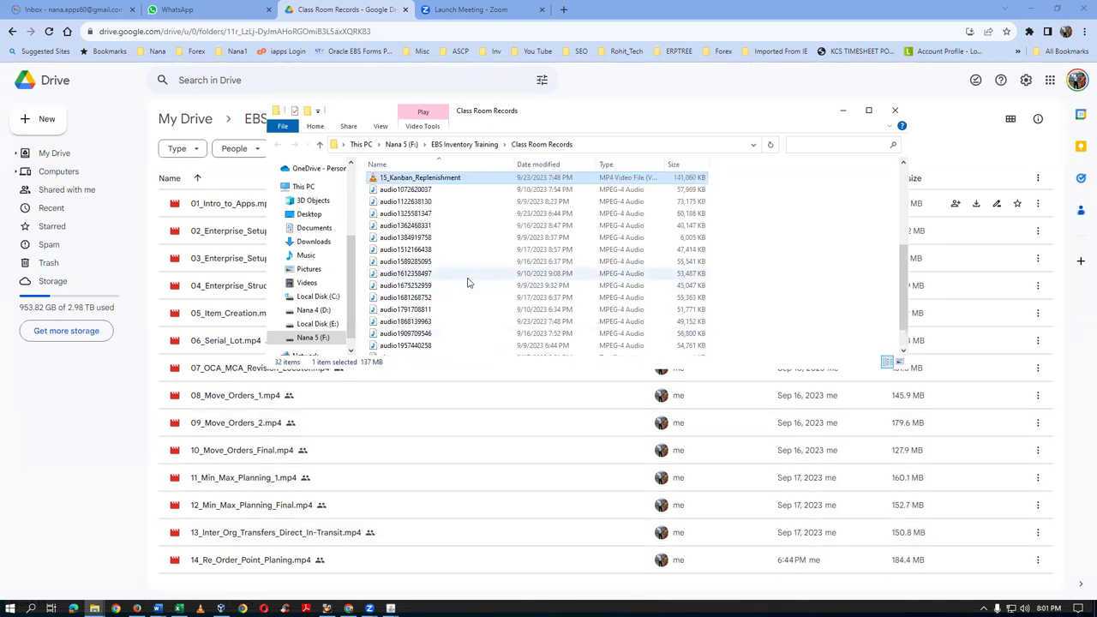
Upload 15_Kanban_Replenishment to the Class Room Records folder in Google Drive and dismiss the upload notice
drag(903, 329, 908, 302)
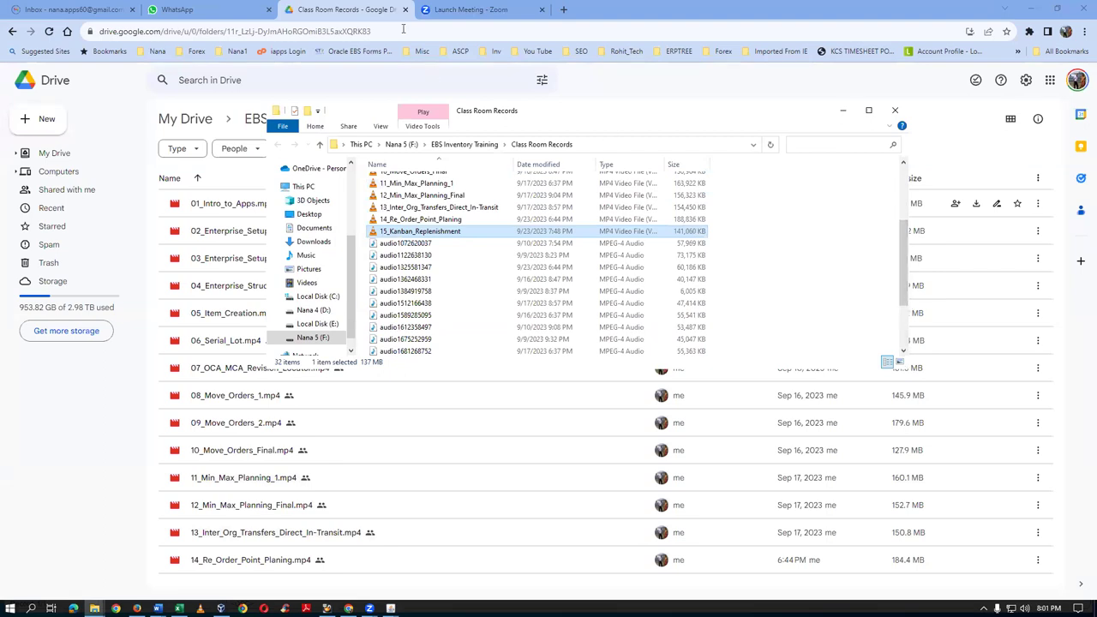
click(330, 4)
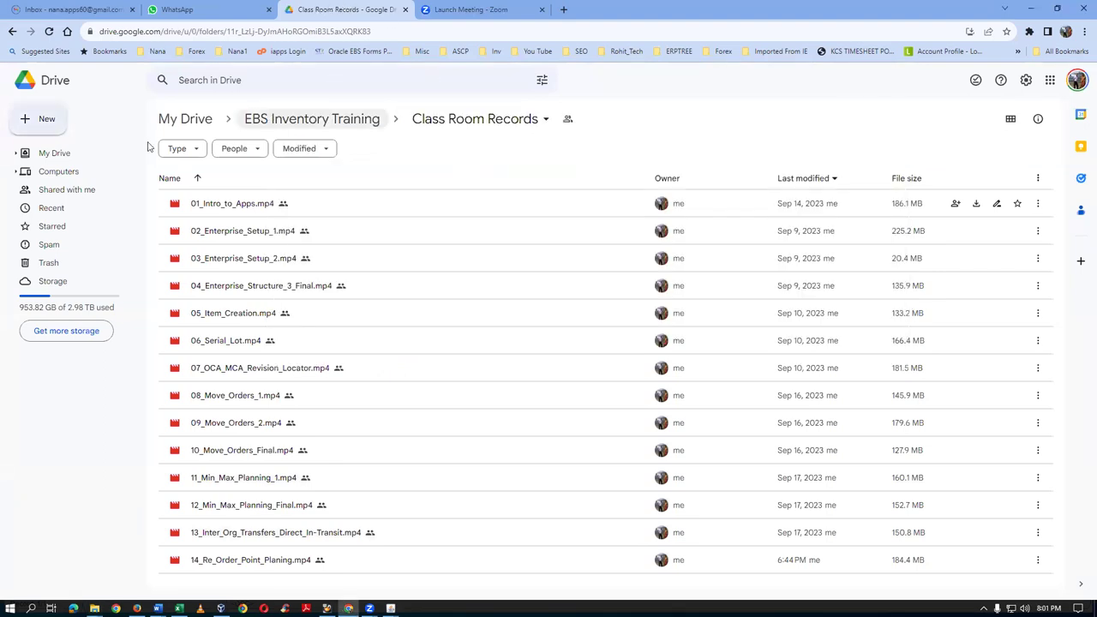
click(49, 130)
click(47, 142)
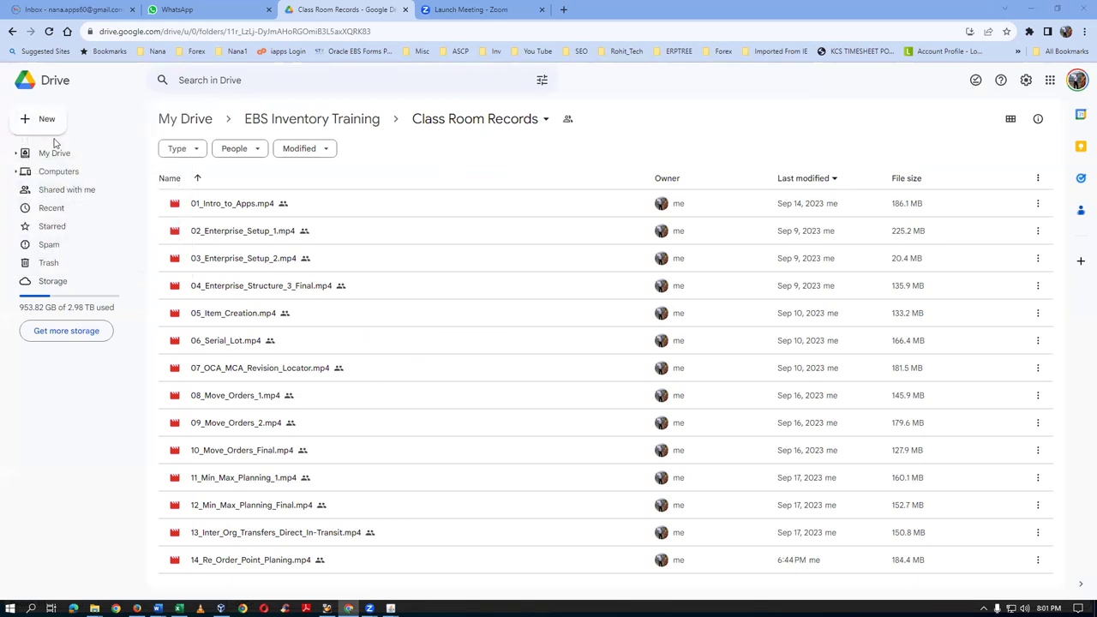
click(630, 459)
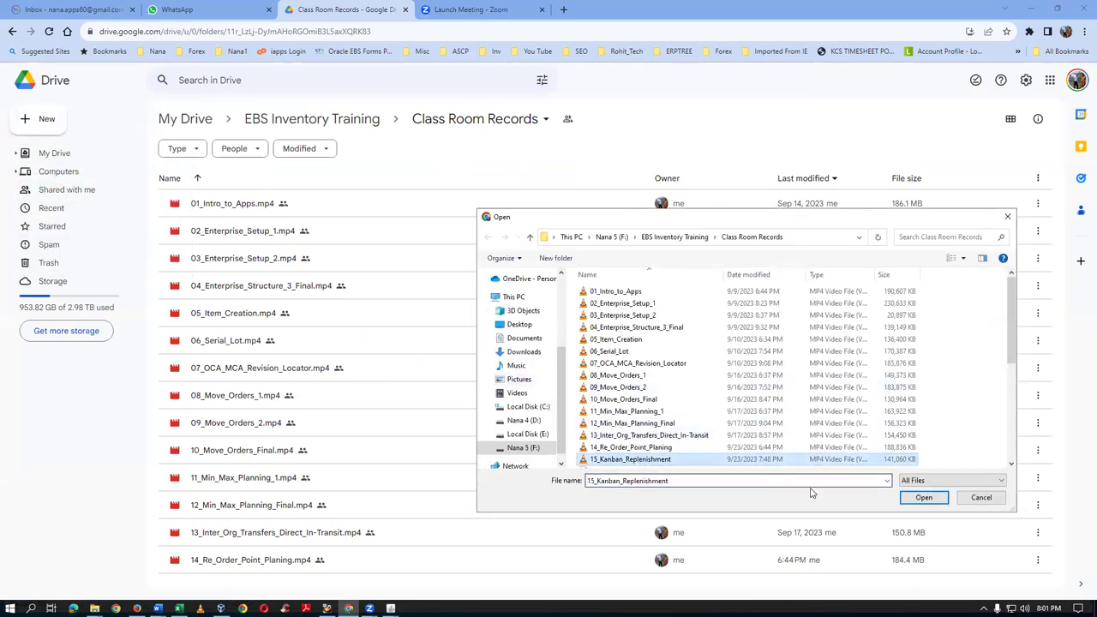
click(921, 498)
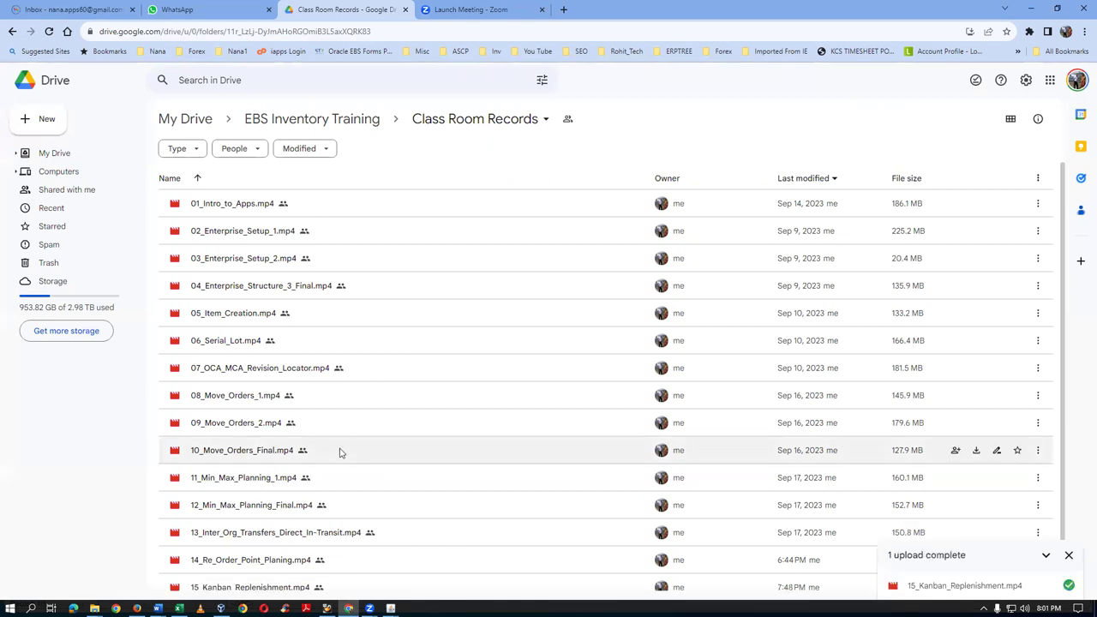
scroll(339, 453, down, 1)
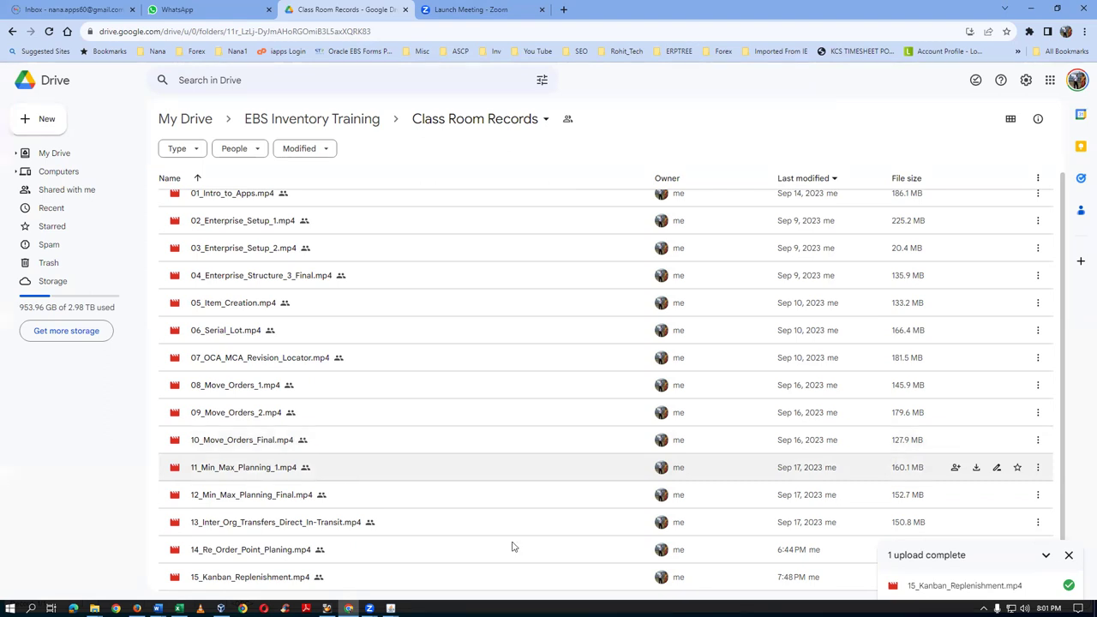
click(1068, 554)
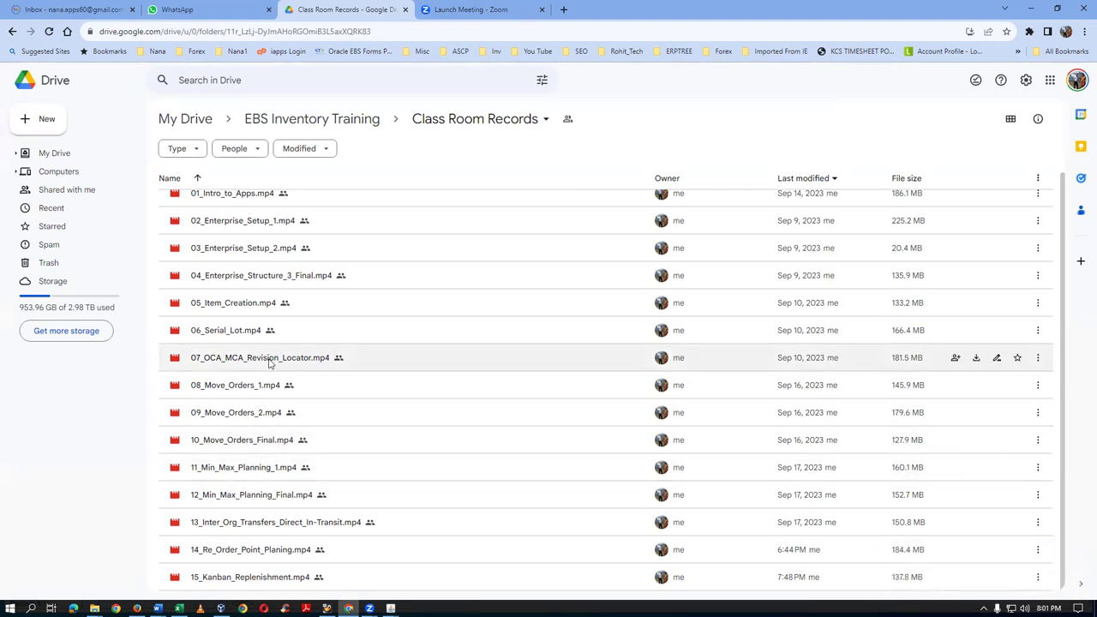
Switch to the EBS Inventory Work Sheet in Excel and review the Replenishment Counting topic in the Replenishments list
click(453, 10)
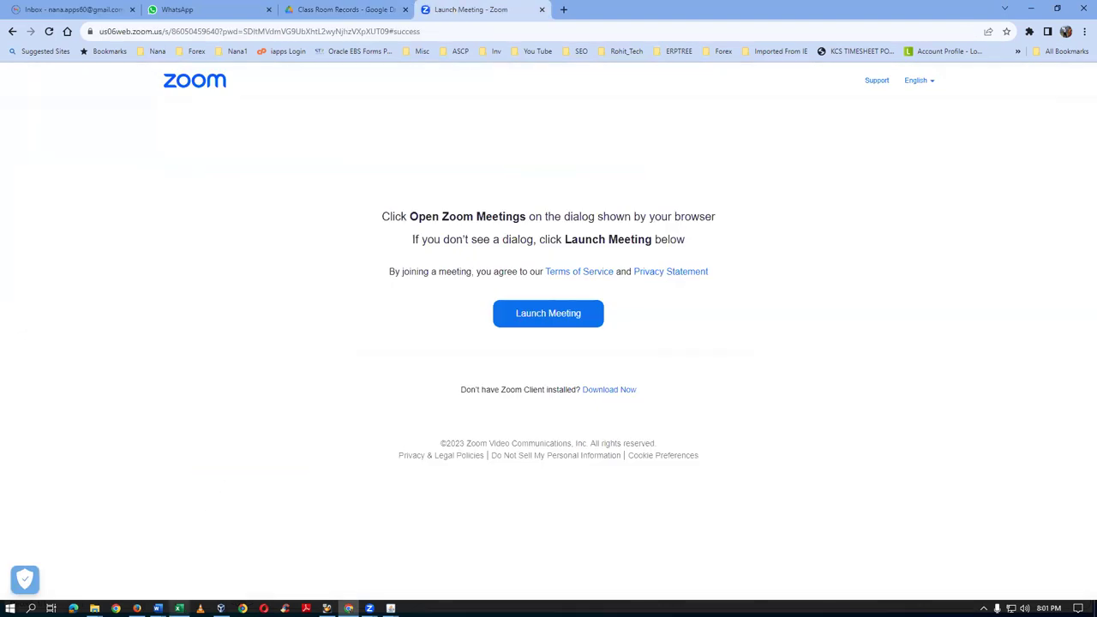
click(179, 608)
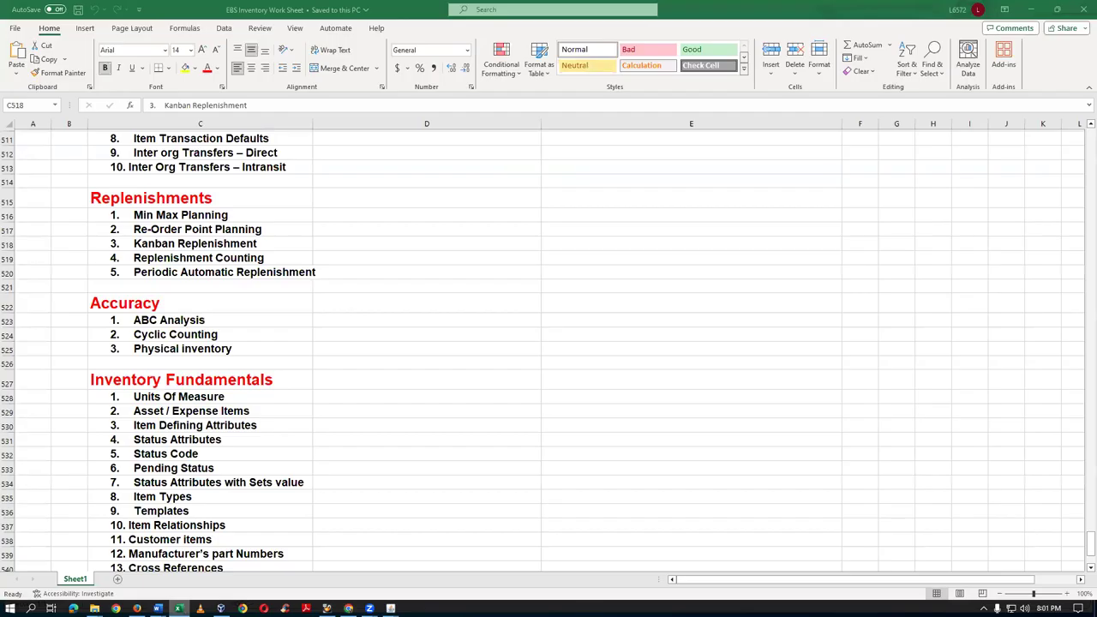
click(198, 259)
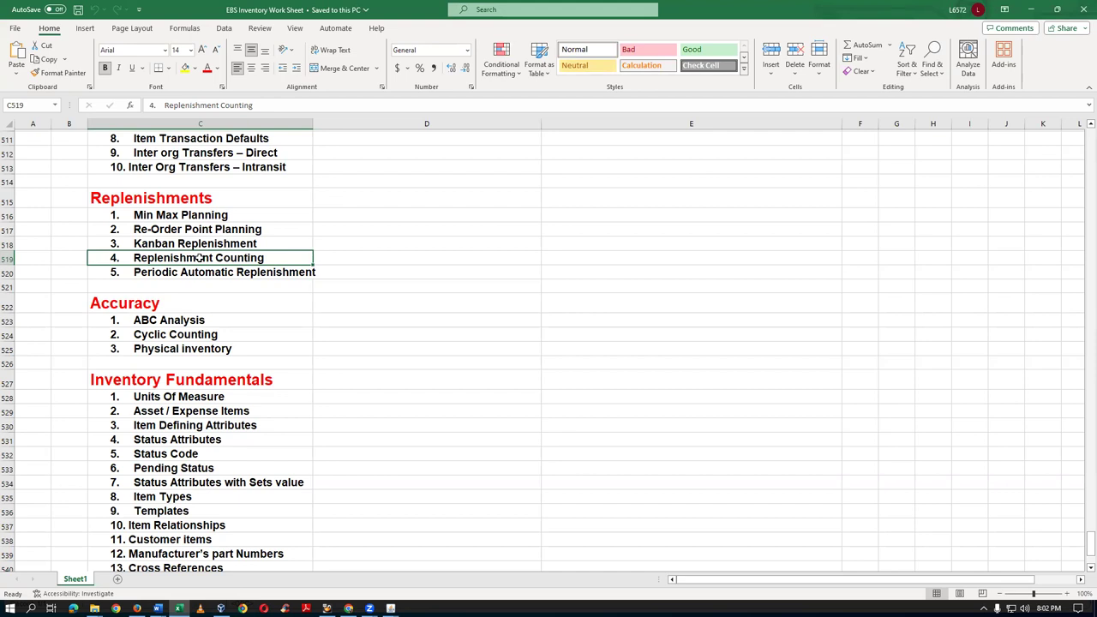
key(Right)
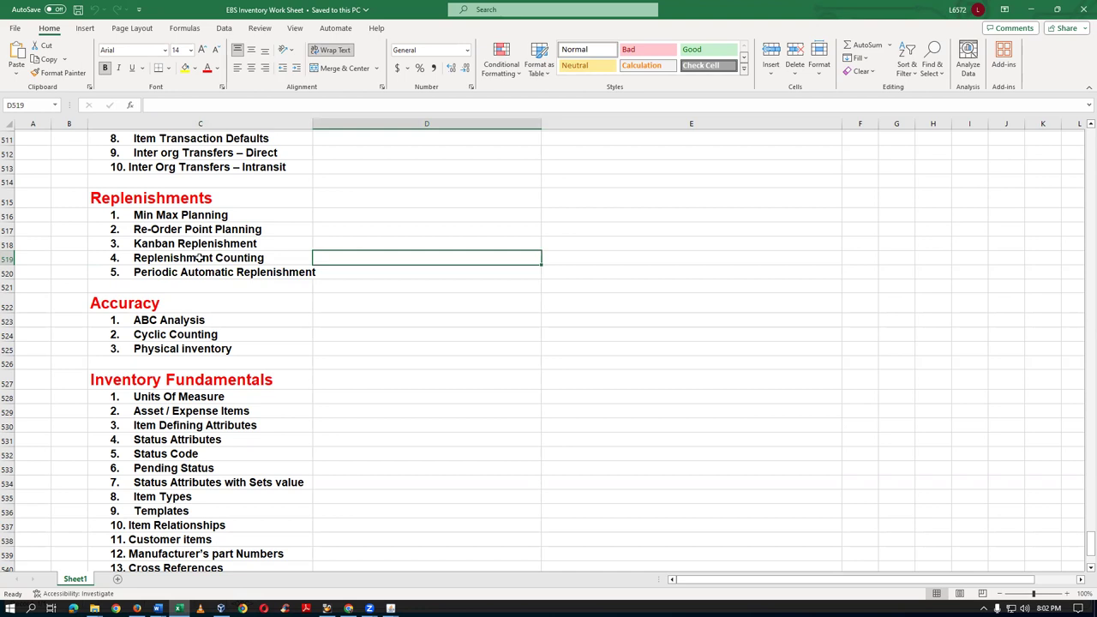
key(Right)
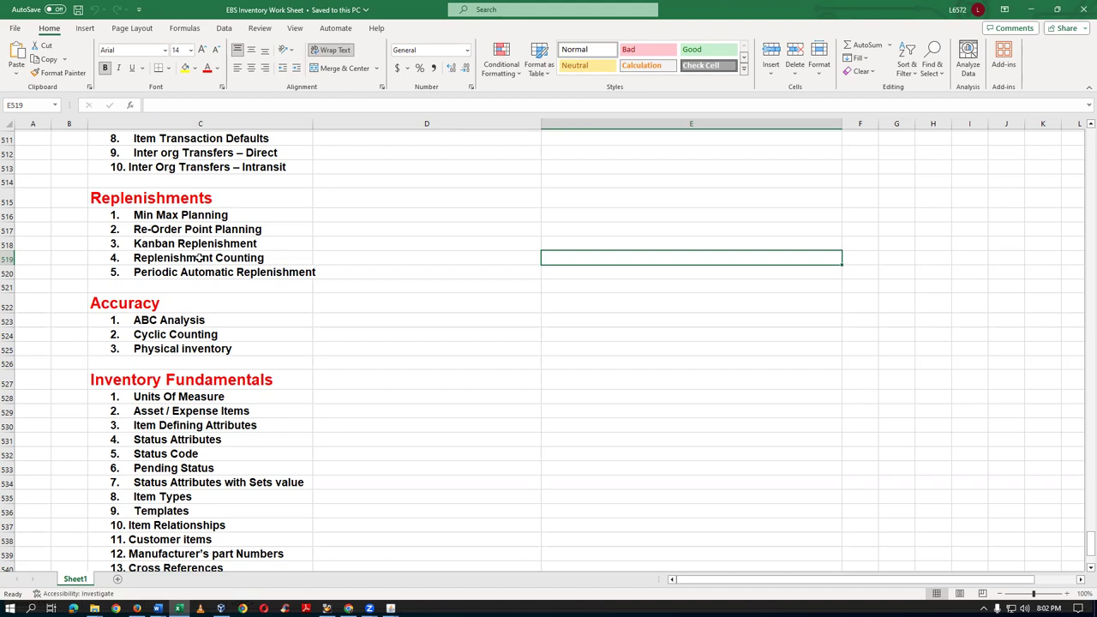
key(Left)
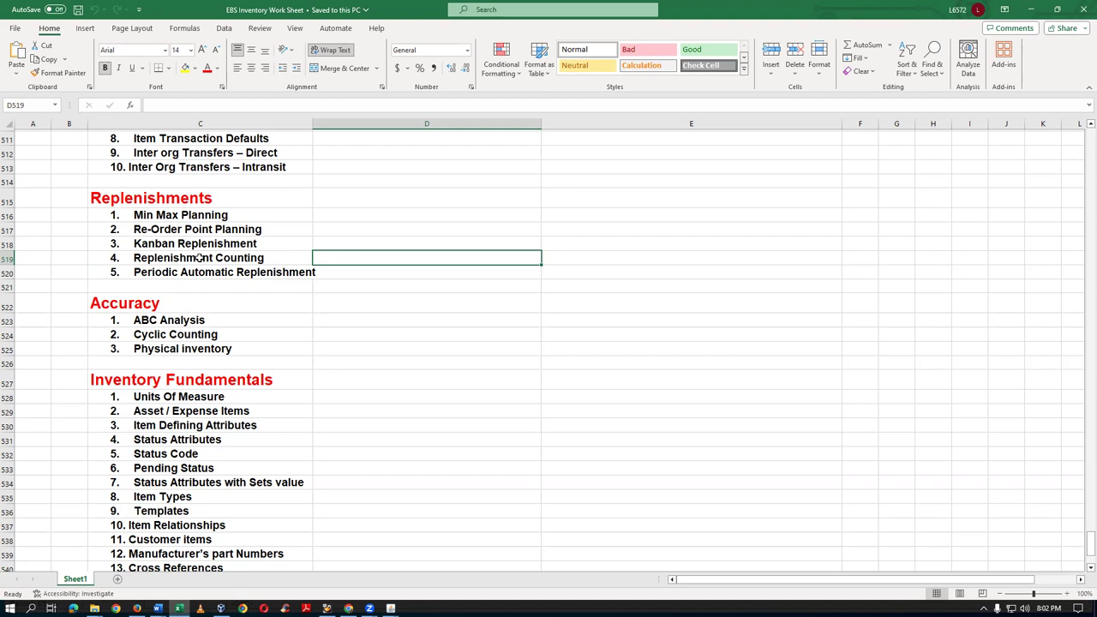
click(199, 258)
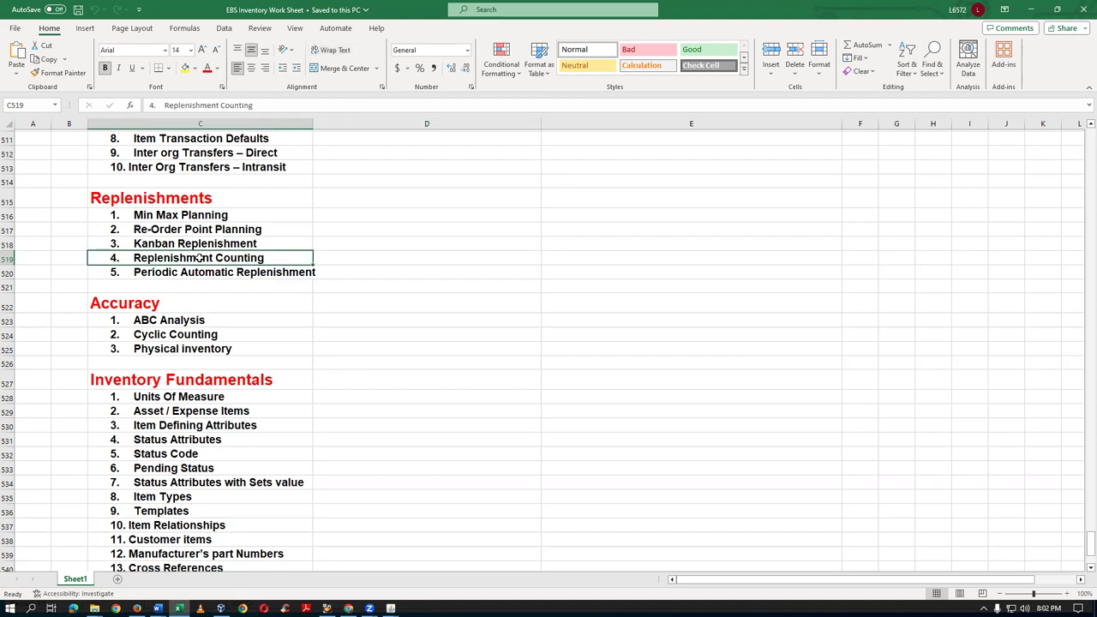
key(Right)
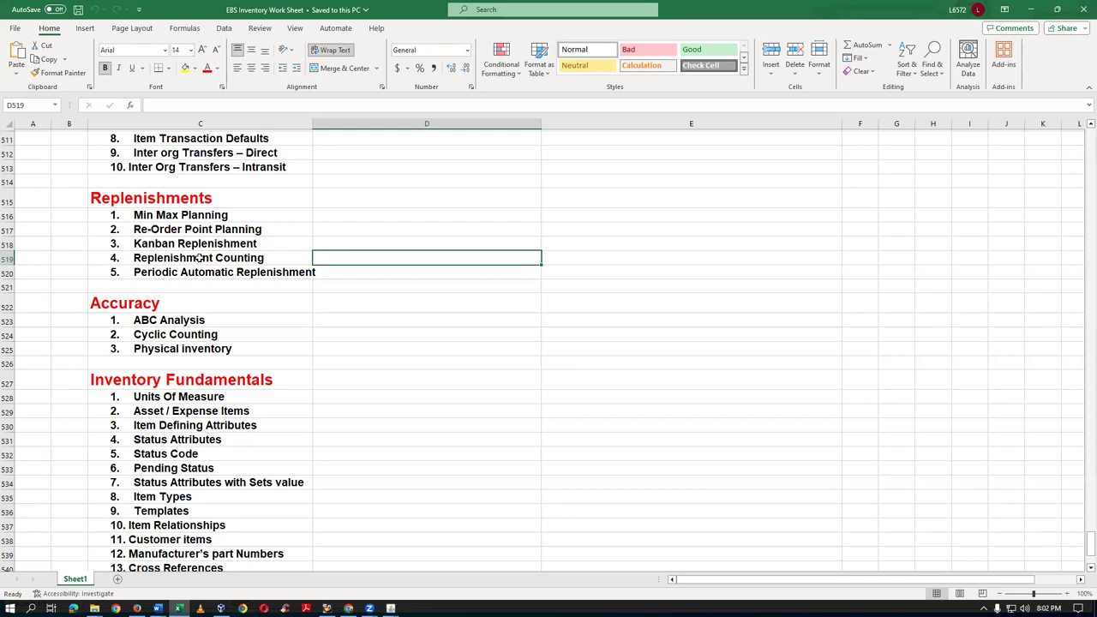
key(Right)
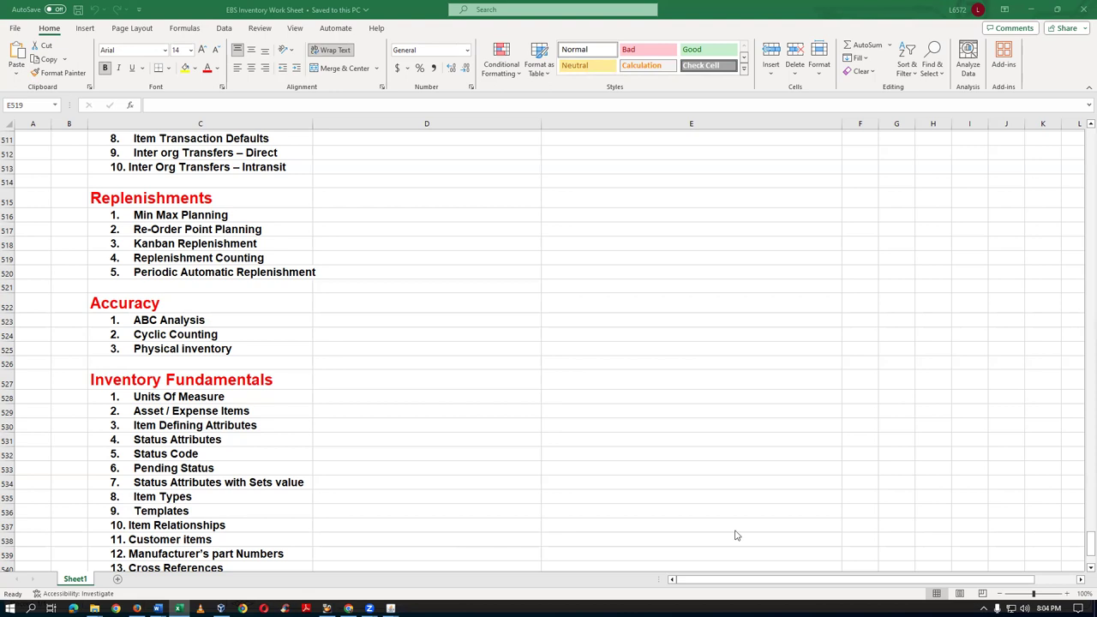
Switch to Oracle Applications and change the organization to t03 (t01_inv_3), filtering the list with t0%
click(116, 608)
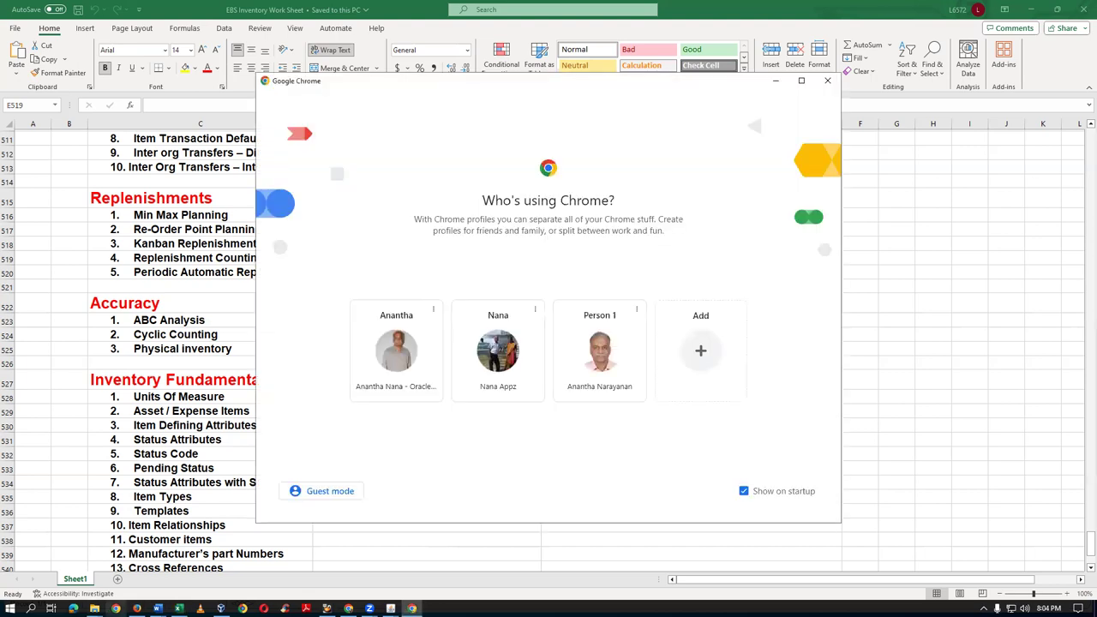
click(827, 82)
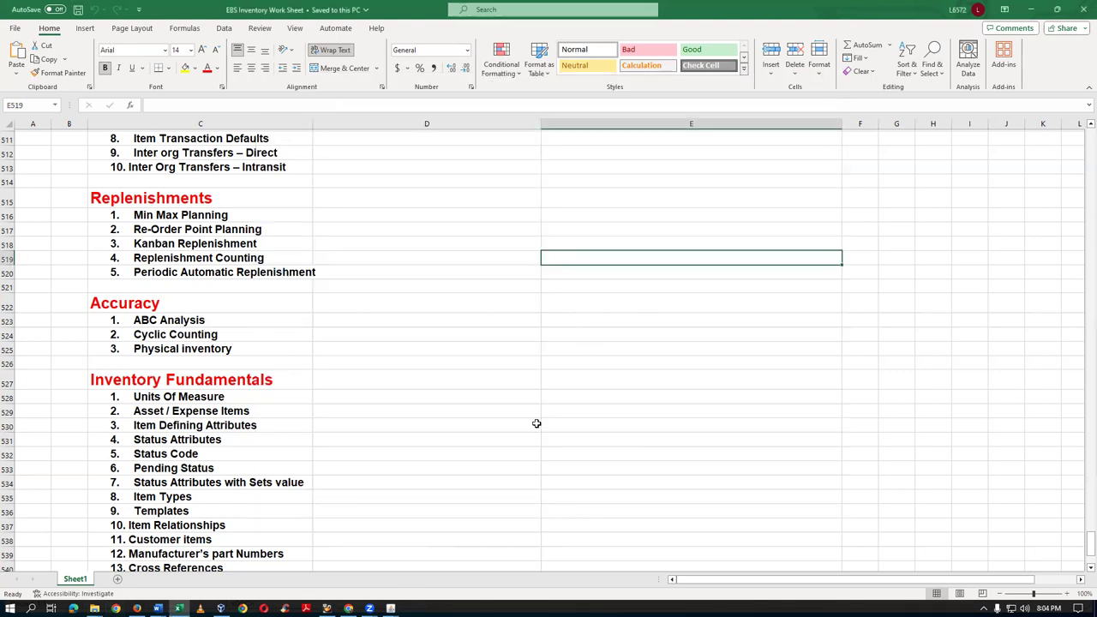
mouse_move(391, 608)
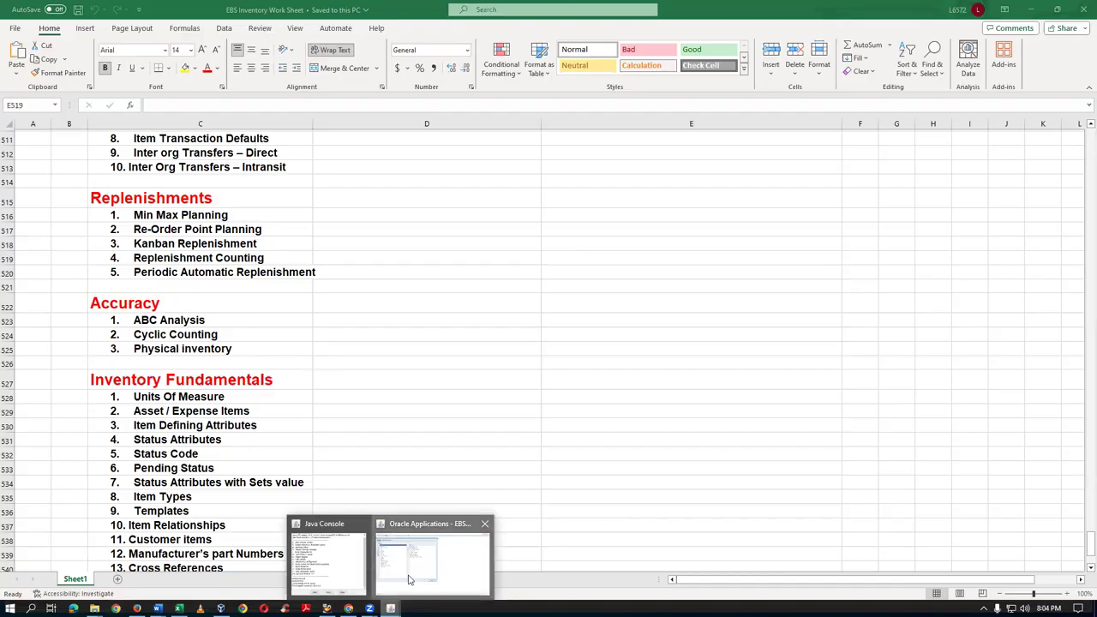
click(408, 575)
click(257, 203)
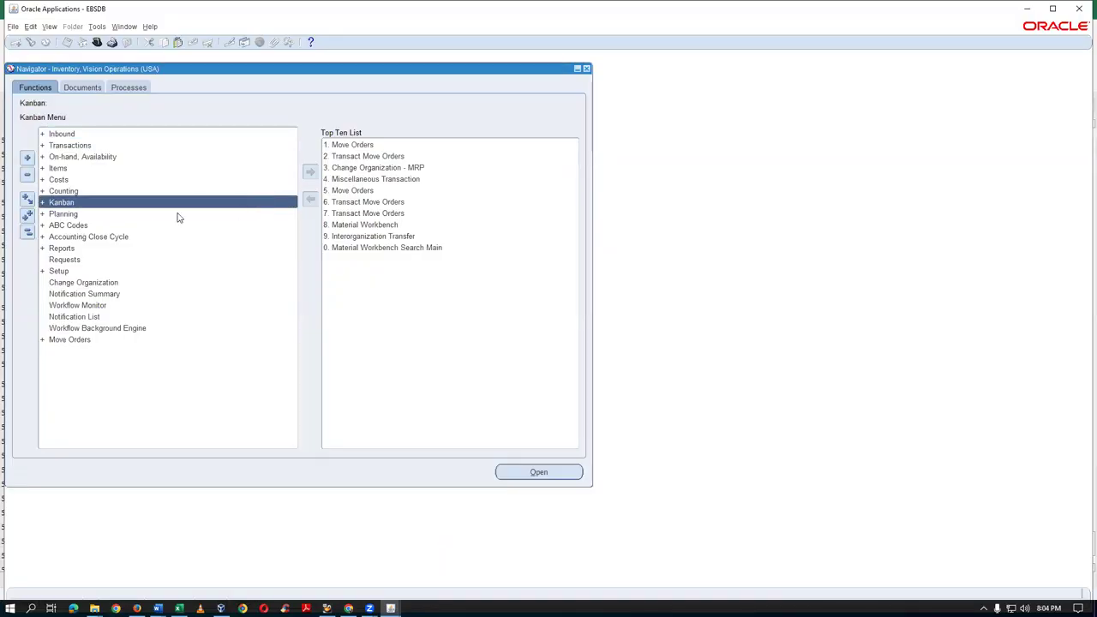
click(402, 168)
double_click(402, 168)
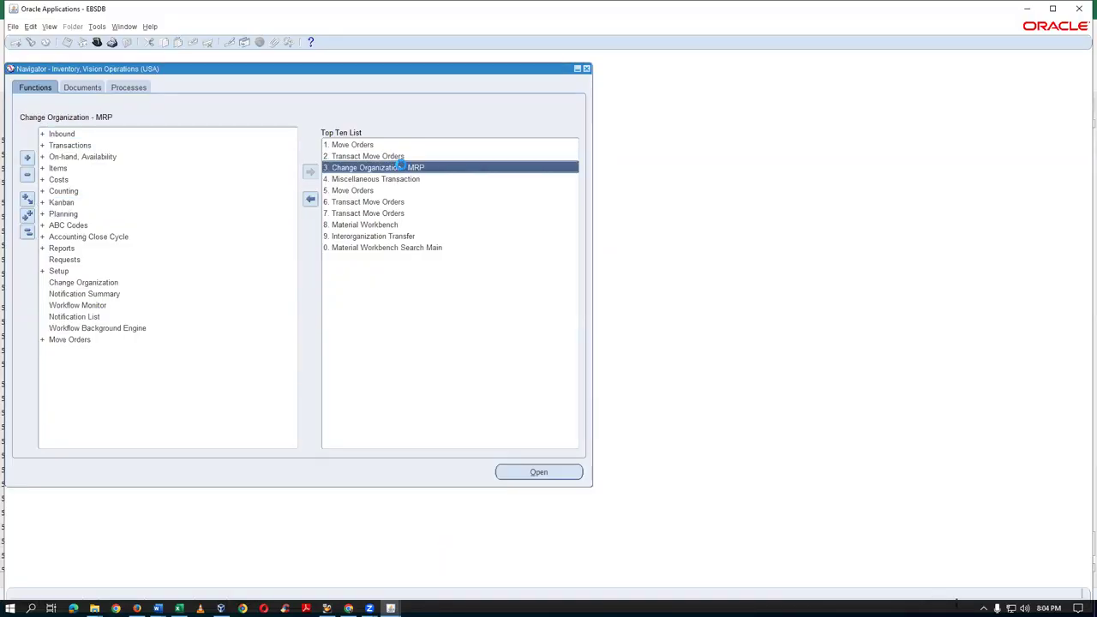
text(t0%)
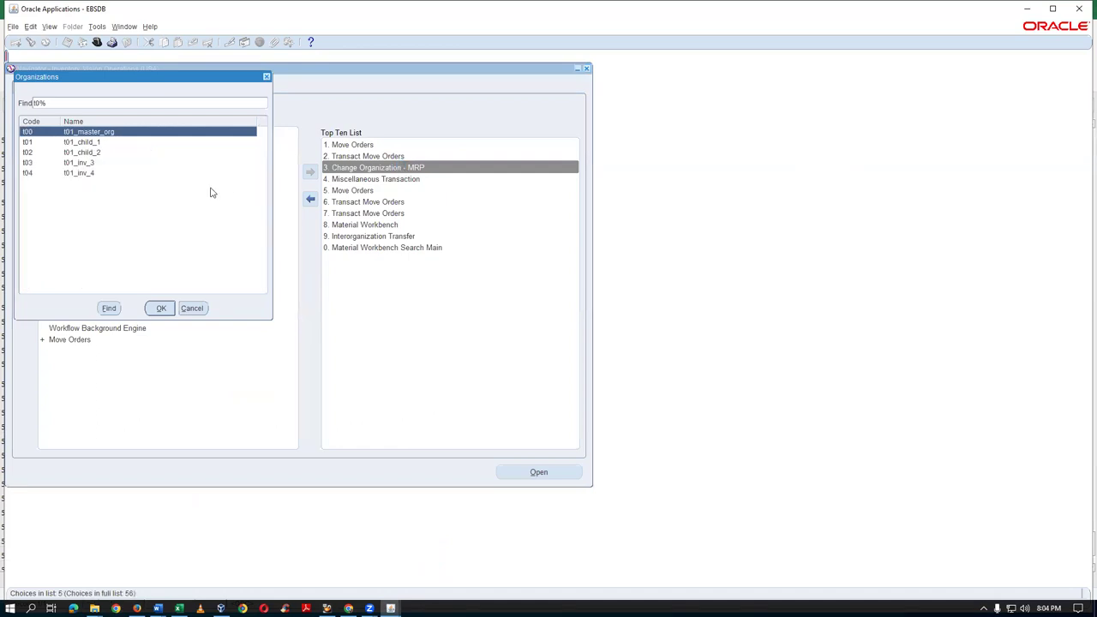
click(101, 165)
click(154, 308)
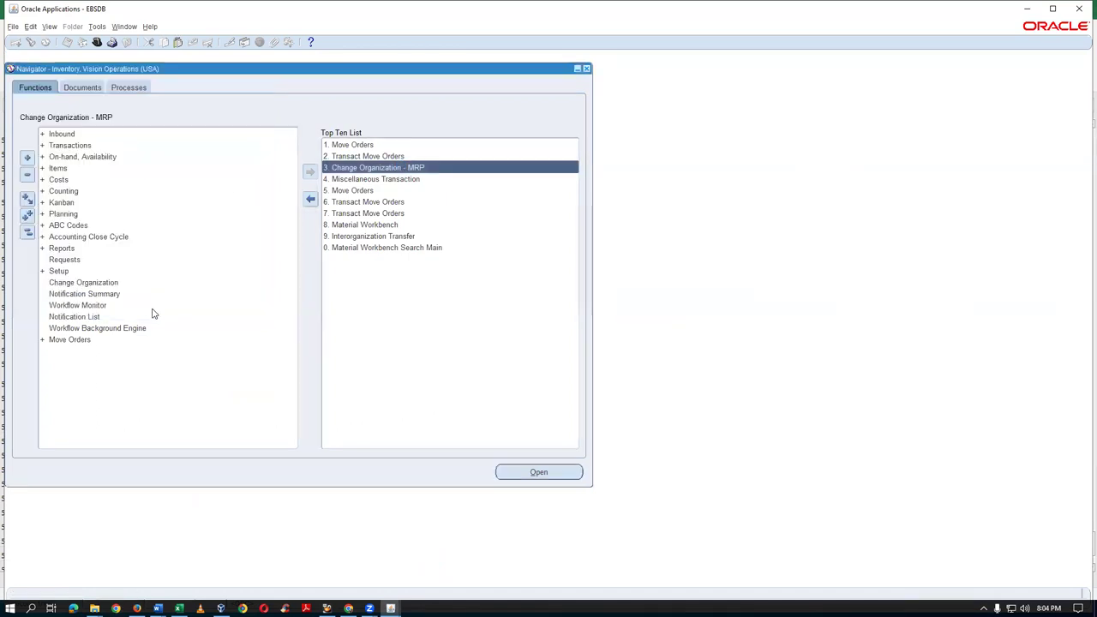
Open the Master Items form from the Items functions of the Inventory Navigator
double_click(88, 169)
click(94, 179)
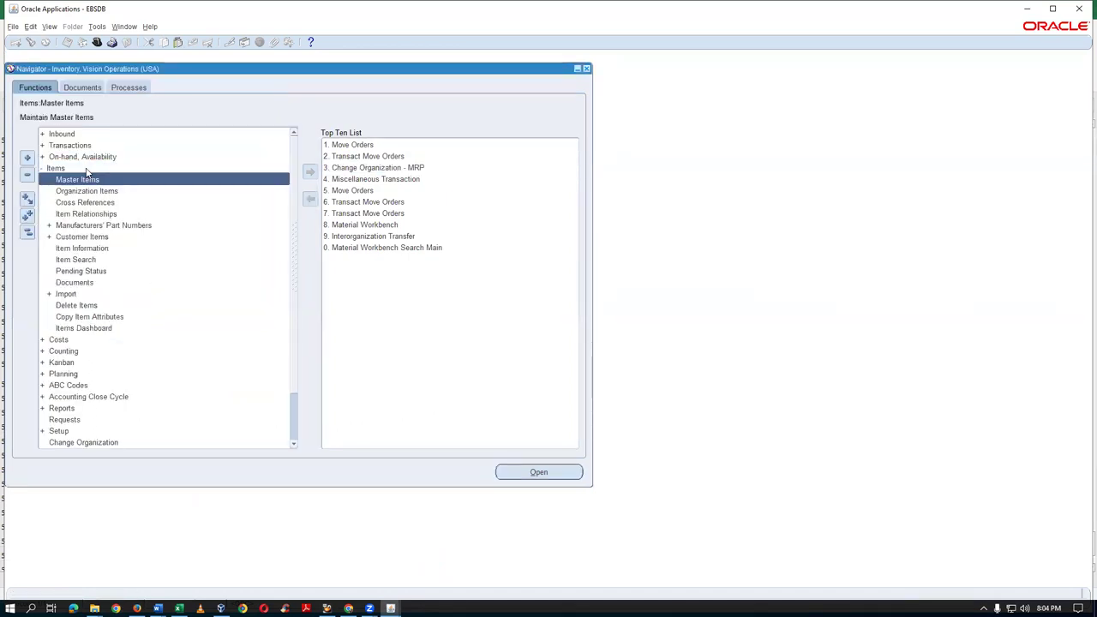
double_click(118, 181)
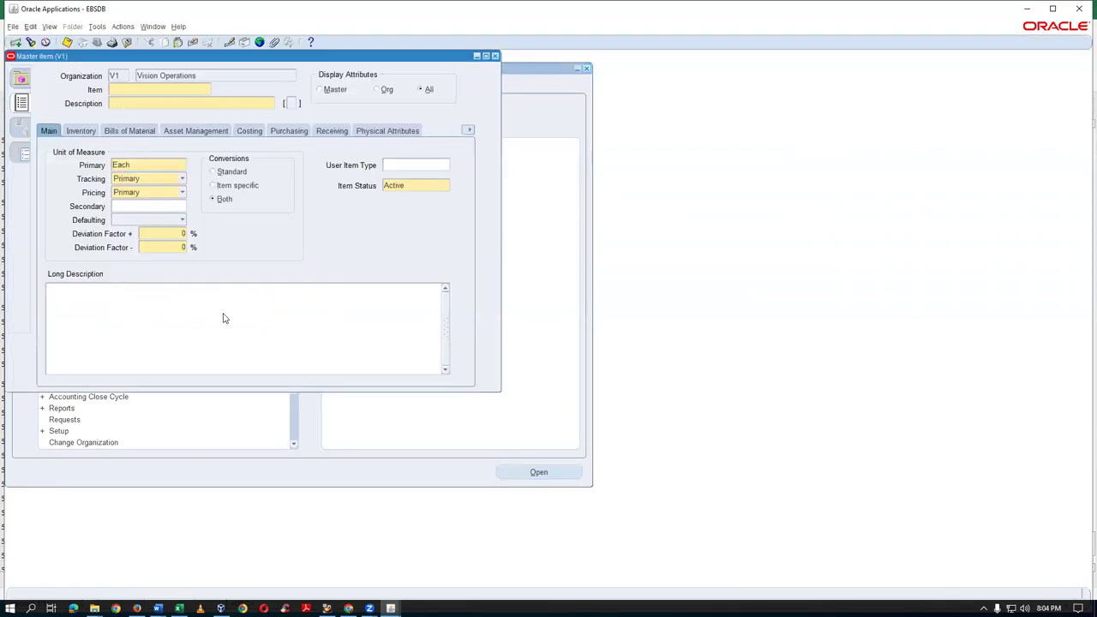
Enter a new master item named A4_Paper with the description A4 paper
text(A4_Paper)
click(176, 106)
text(A4 pape)
Copy the attributes of the Purchased item template to A4_Paper
click(97, 26)
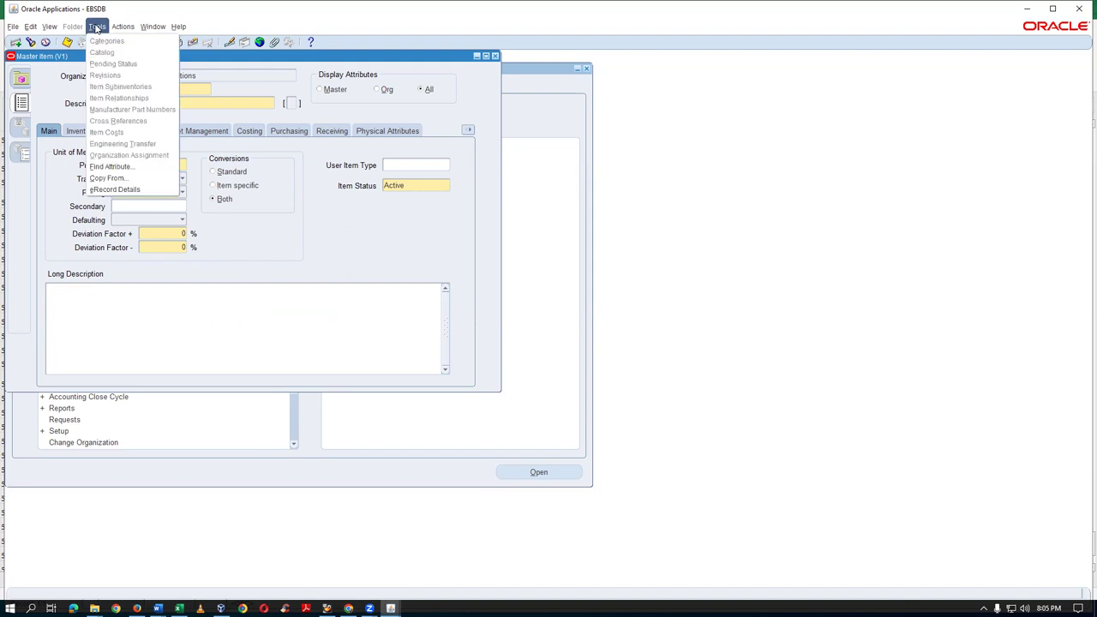
click(107, 177)
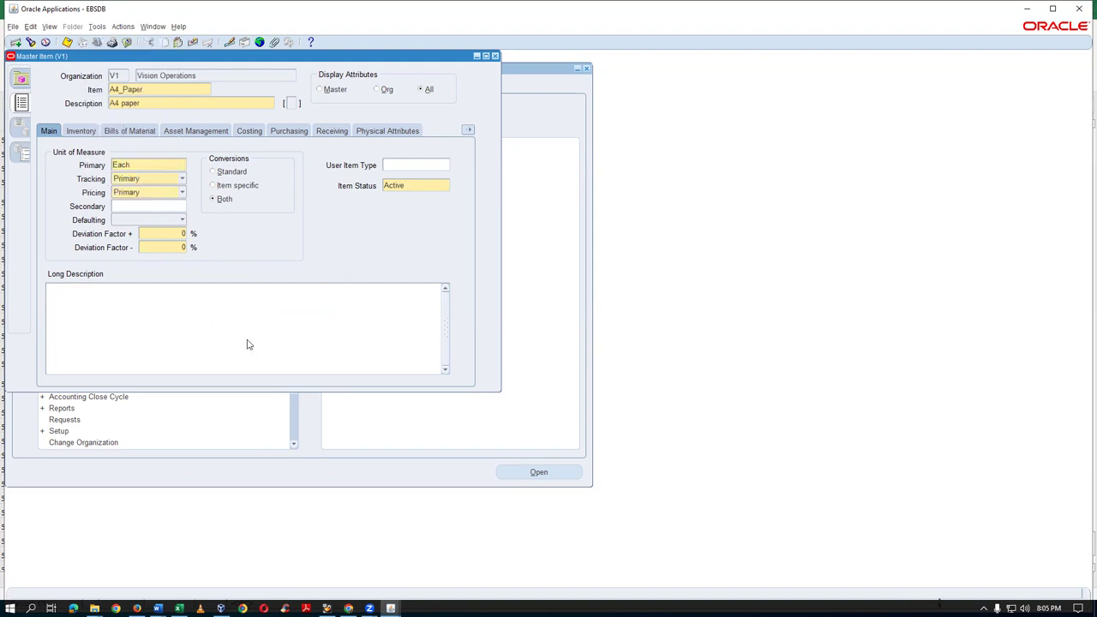
text(Pur)
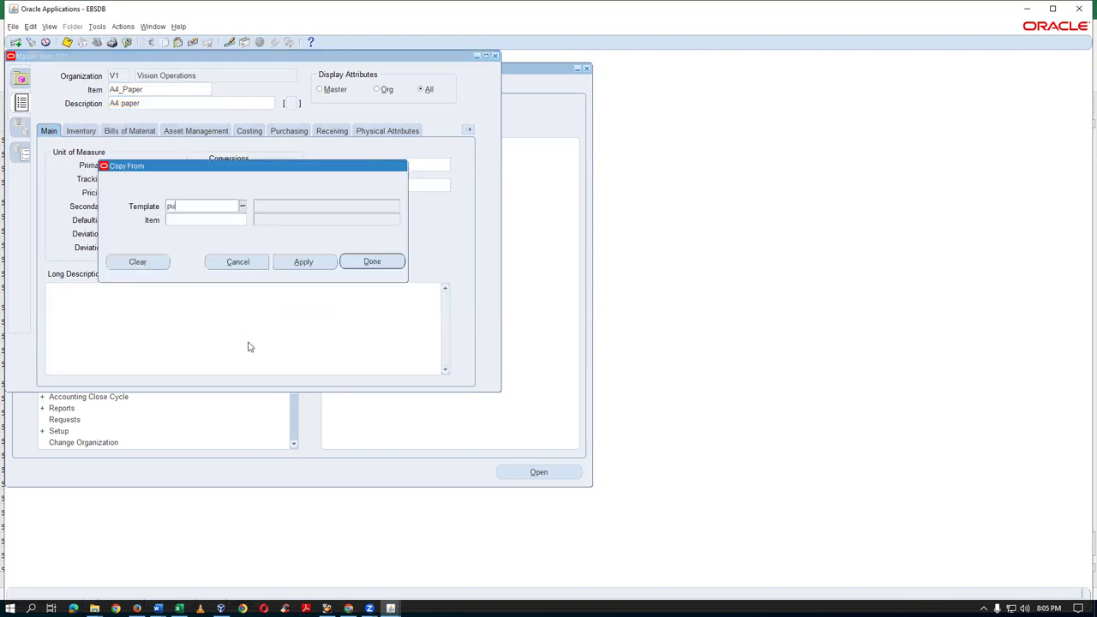
key(Tab)
click(390, 263)
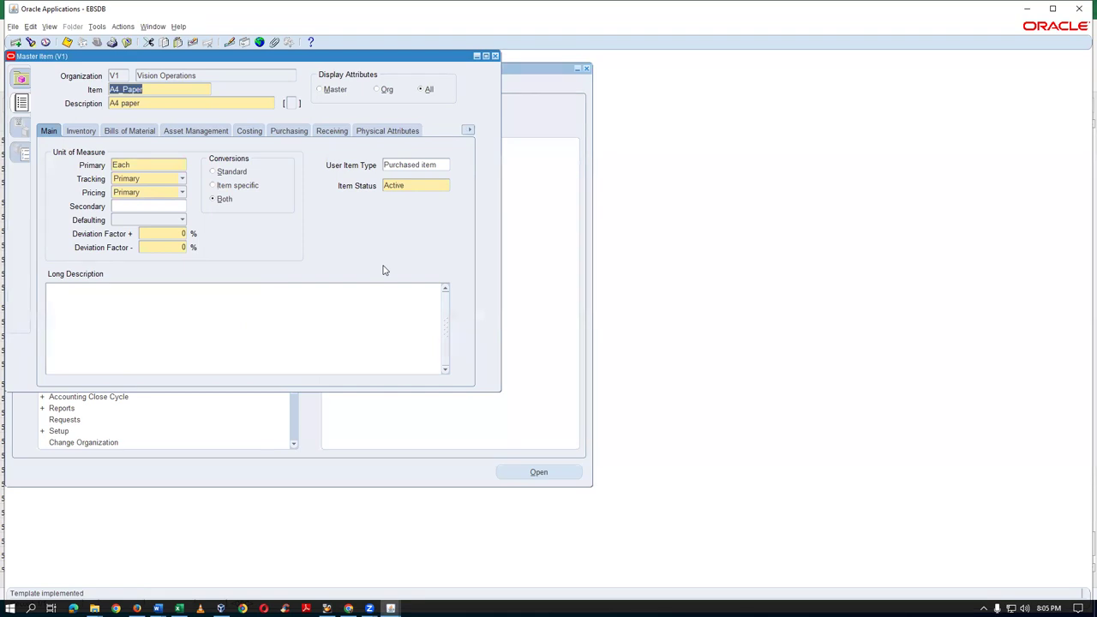
Set the primary unit of measure of A4_Paper to Ream and save the item
click(151, 165)
text(Ream)
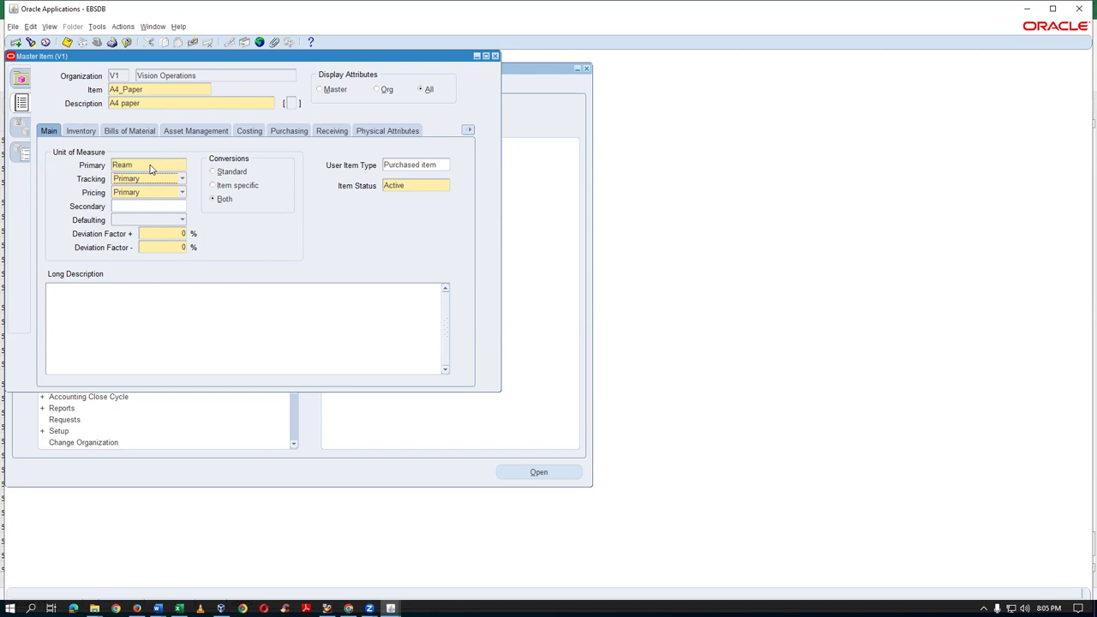
drag(225, 57, 485, 97)
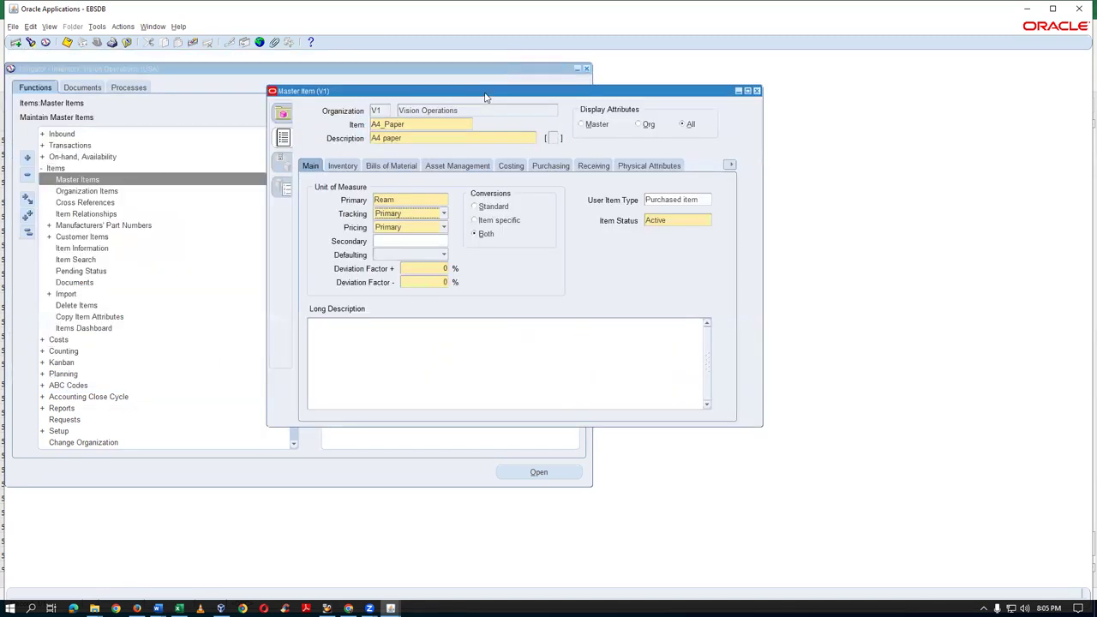
click(418, 200)
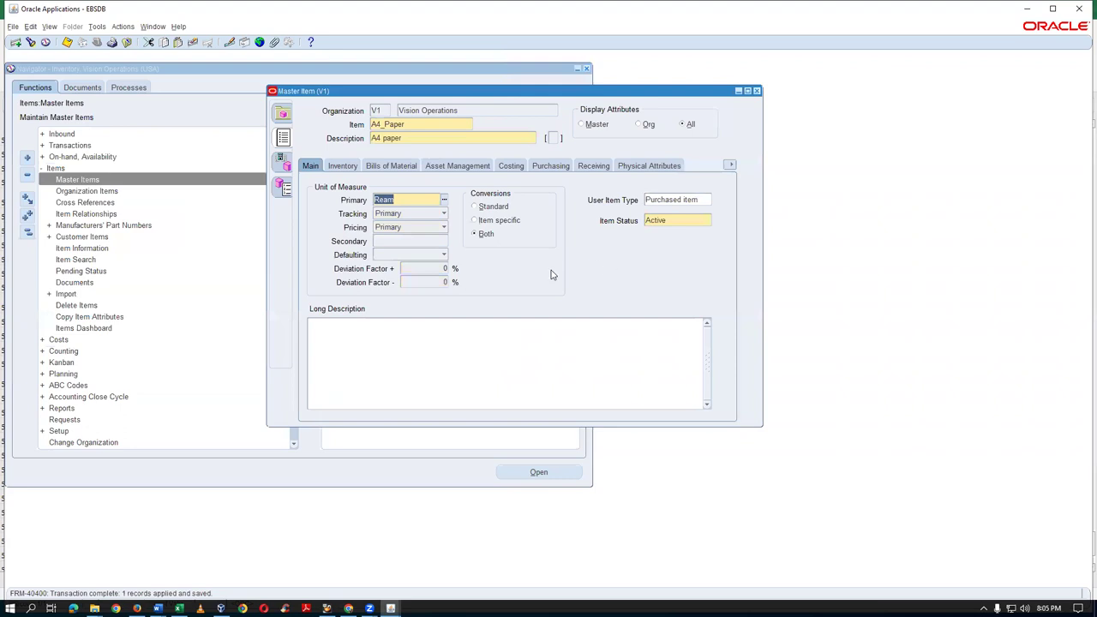
Review the inventory attributes of A4_Paper, including Cycle Count Enabled, and close the Master Item form
click(342, 165)
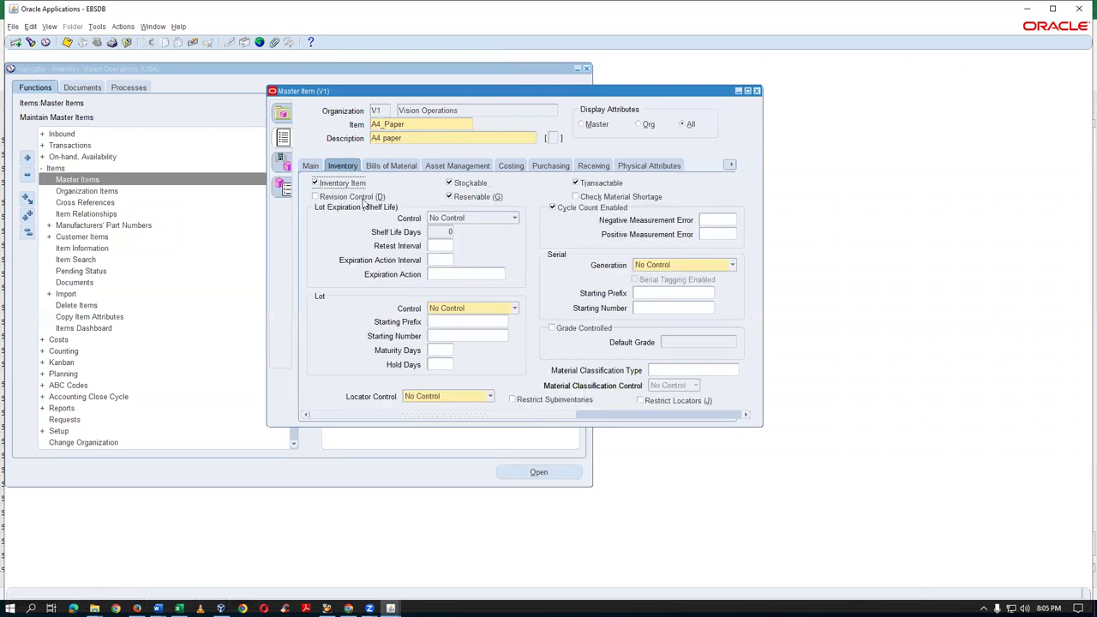
click(552, 207)
click(757, 91)
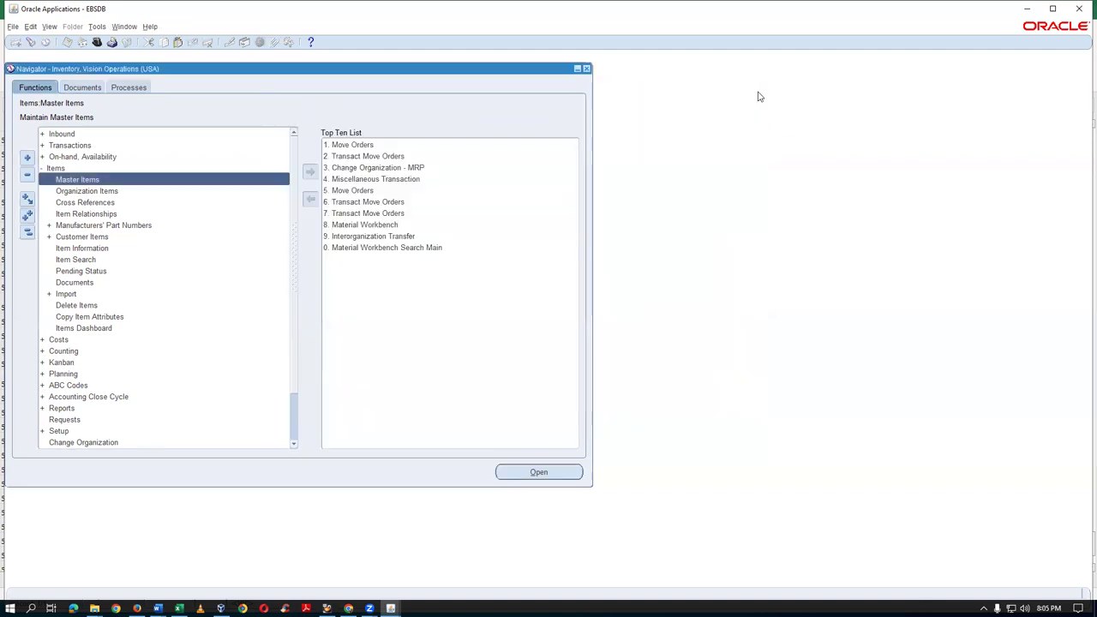
Open the Subinventories setup for organization t03, add a subinventory named nt_stat and save it
click(28, 232)
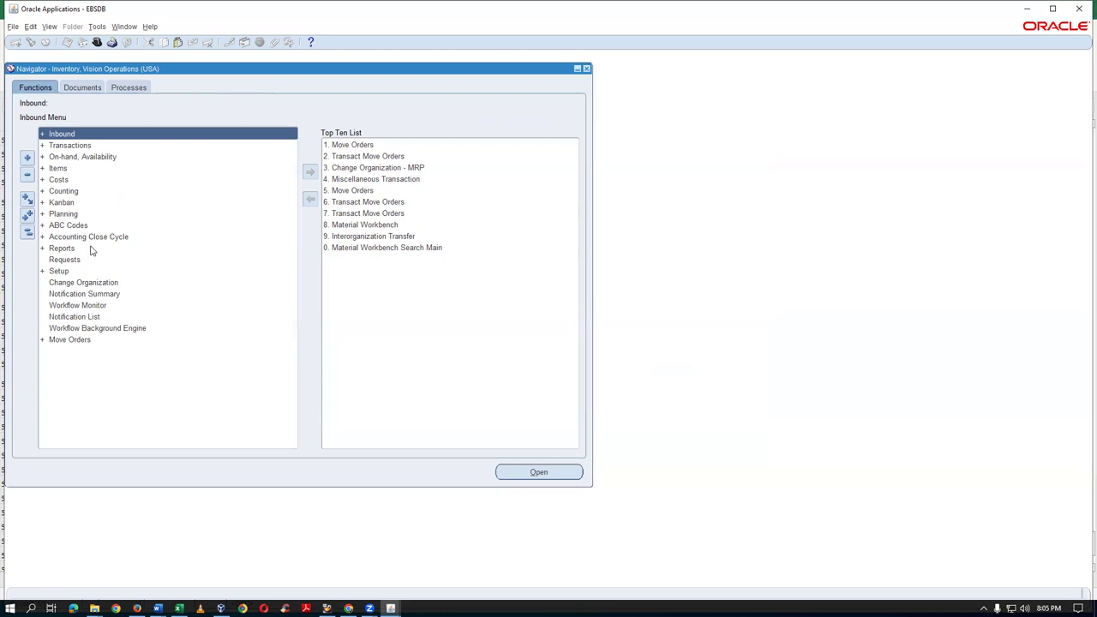
key(Return)
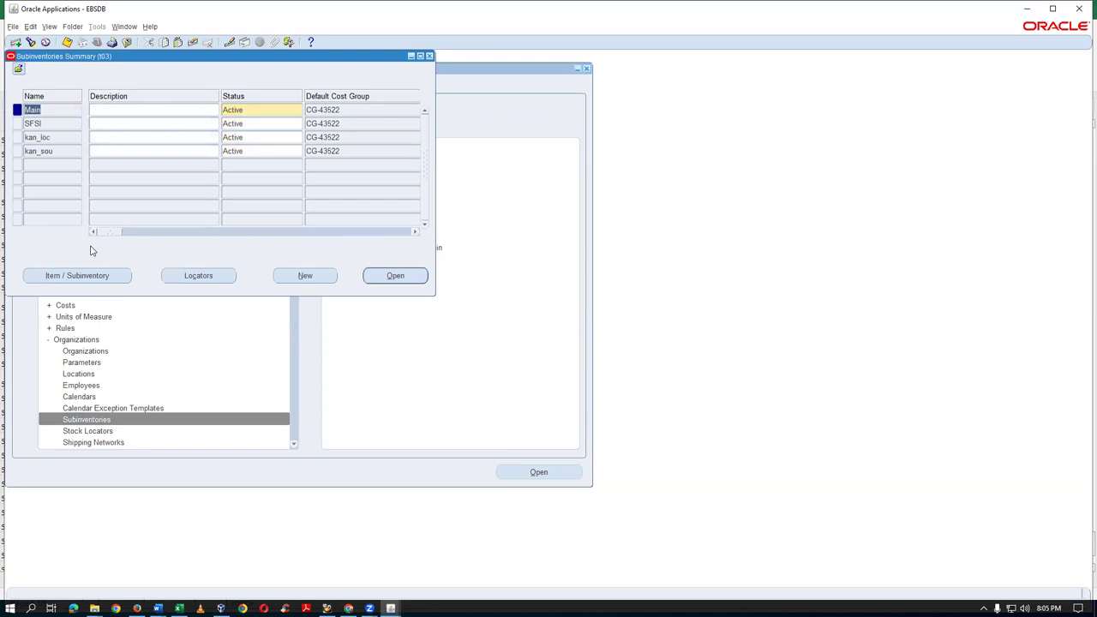
key(Down)
key(Down)
key(Down)
key(Down)
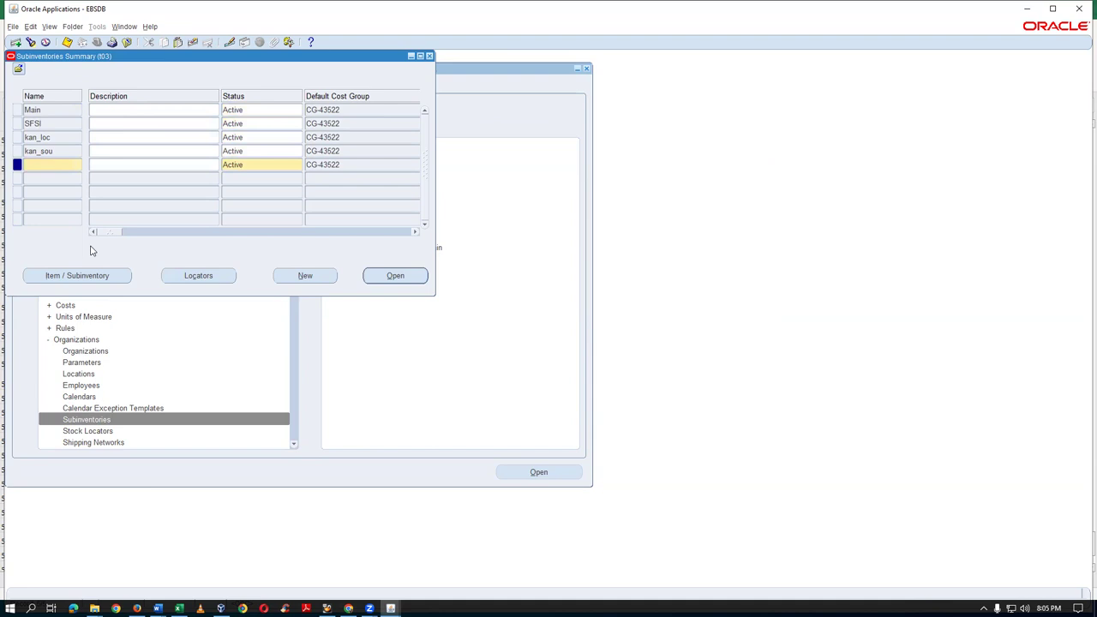
text(nt_stat)
click(54, 109)
double_click(60, 164)
key(ctrl+s)
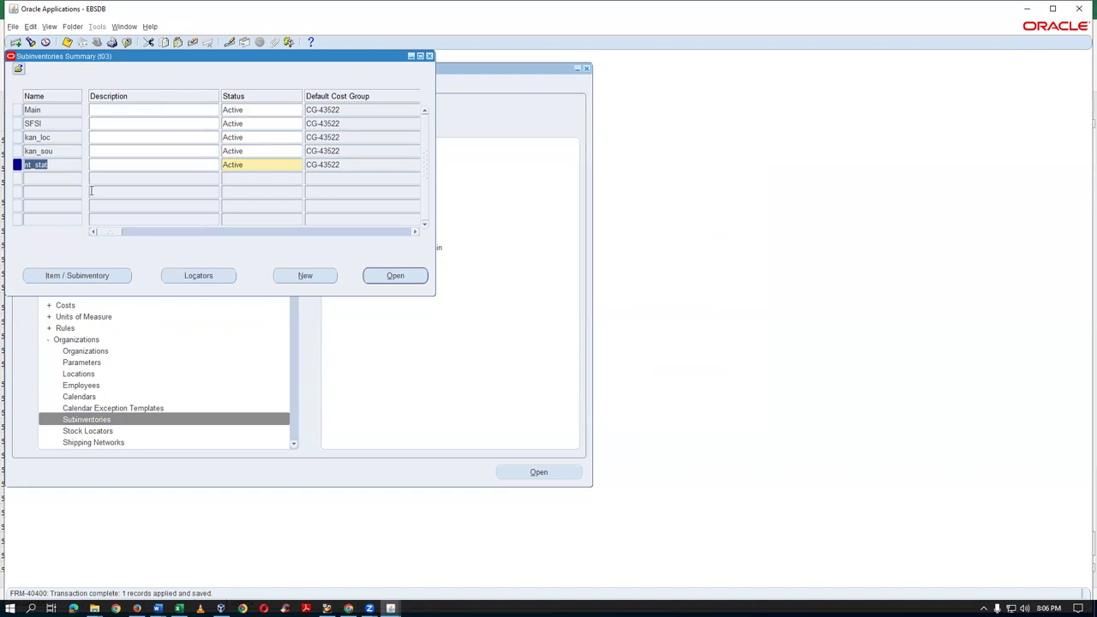
Try to turn off Qty Tracked for the nt_stat subinventory while its status is Active
drag(116, 233, 126, 238)
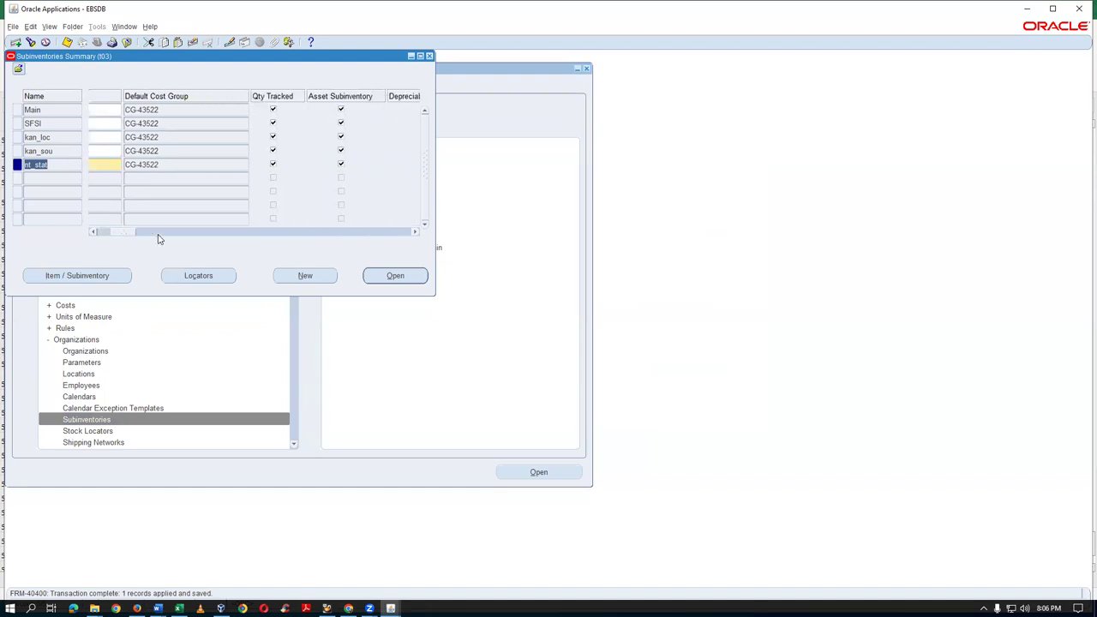
click(272, 165)
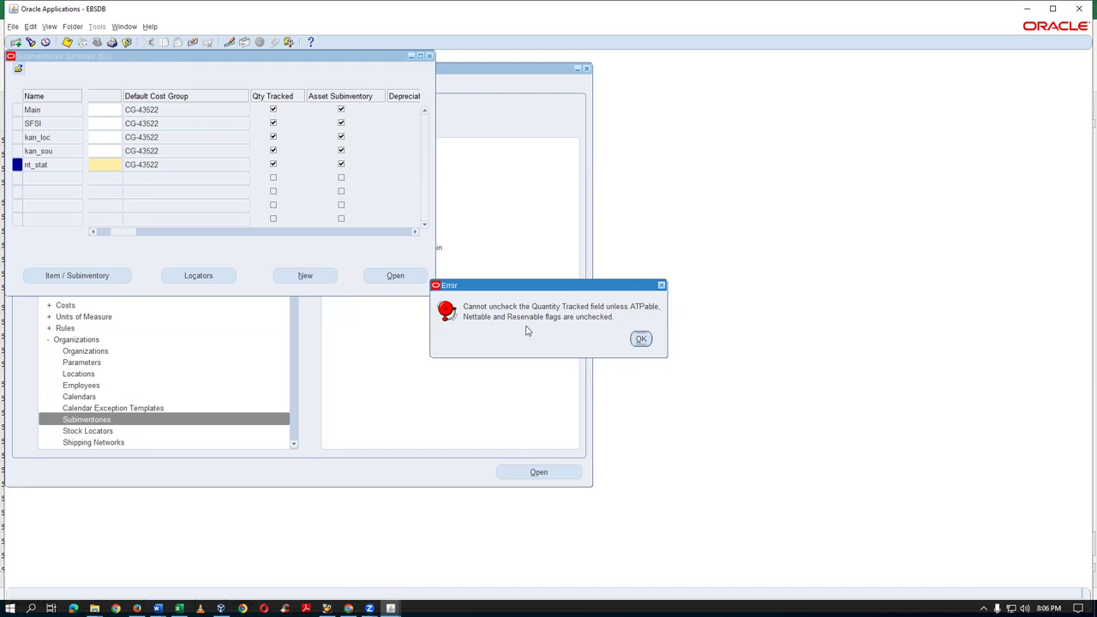
click(642, 340)
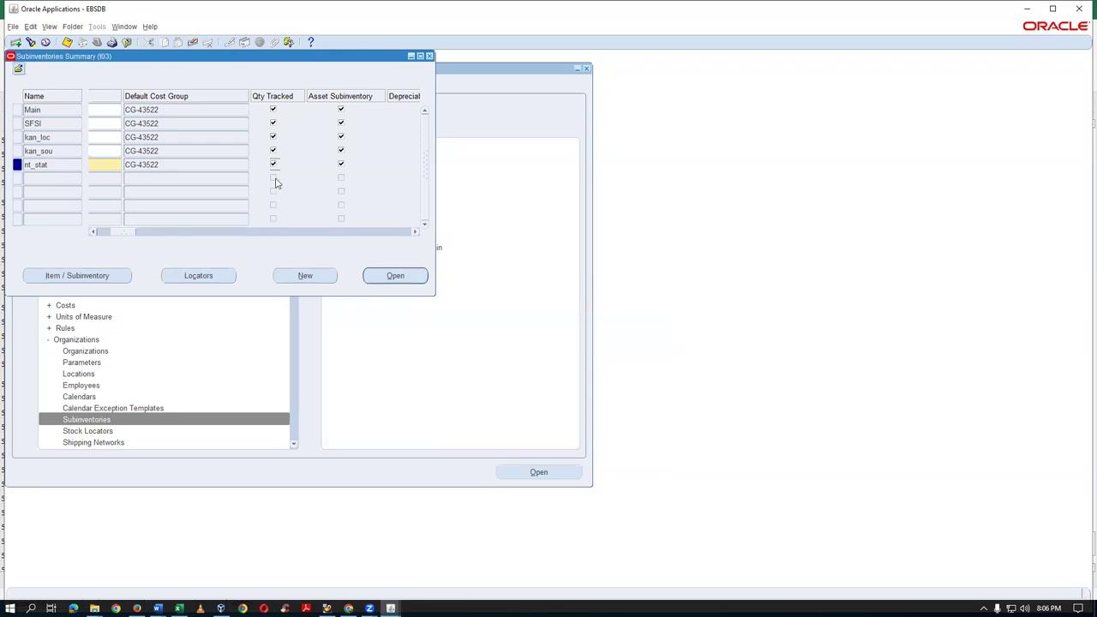
Set the material status of nt_stat to the Active : Not Available for Netting option and save the record
click(131, 232)
drag(131, 235, 129, 236)
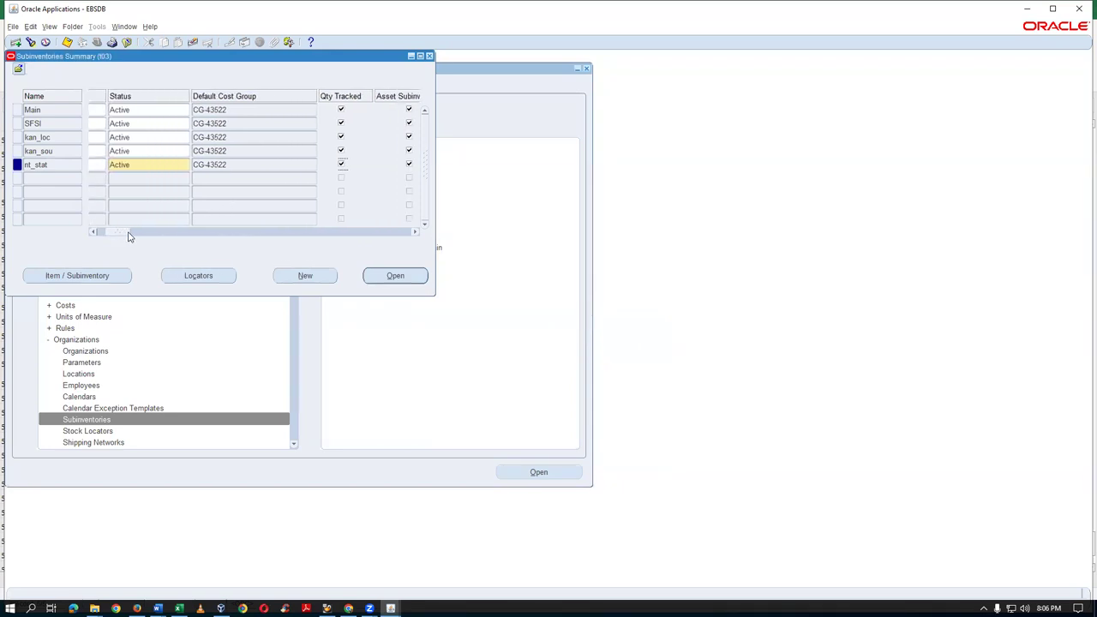
double_click(144, 163)
click(185, 166)
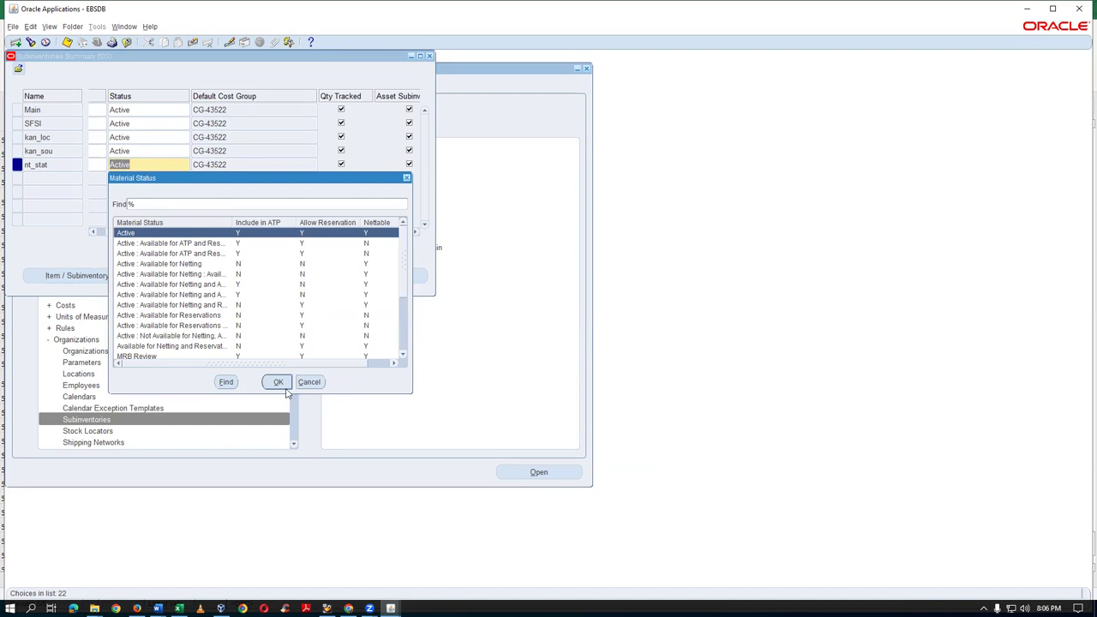
click(156, 338)
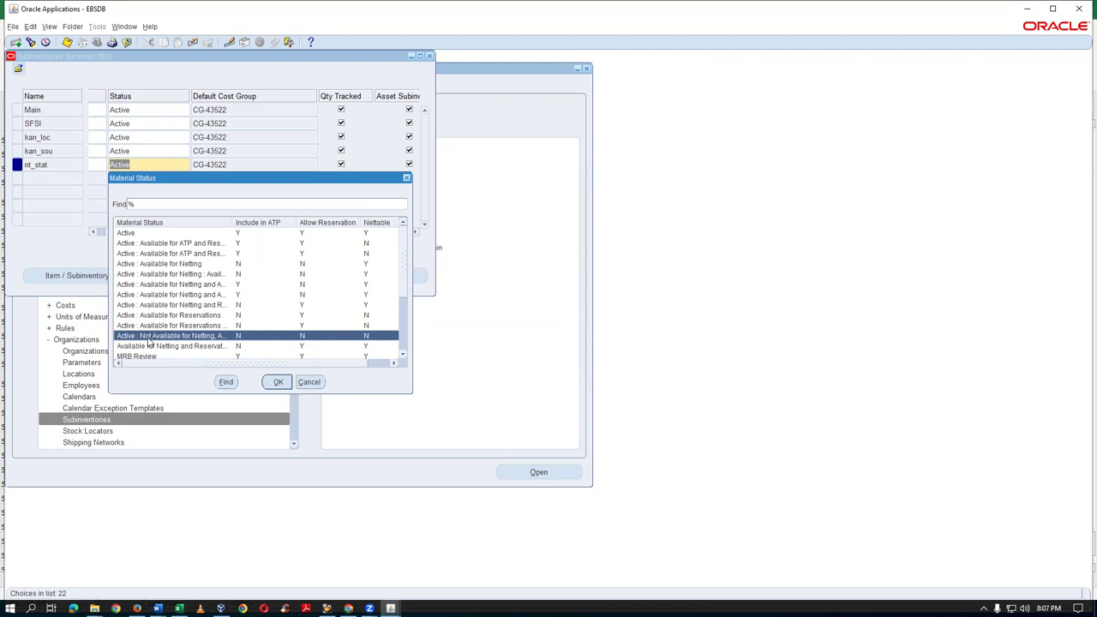
click(278, 382)
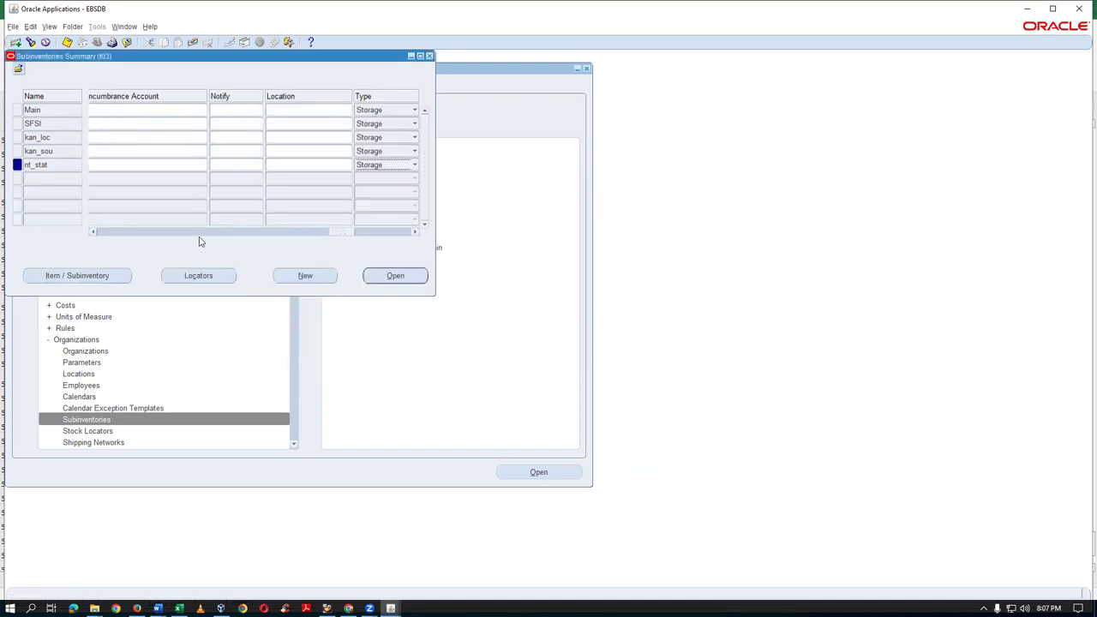
drag(346, 232, 70, 276)
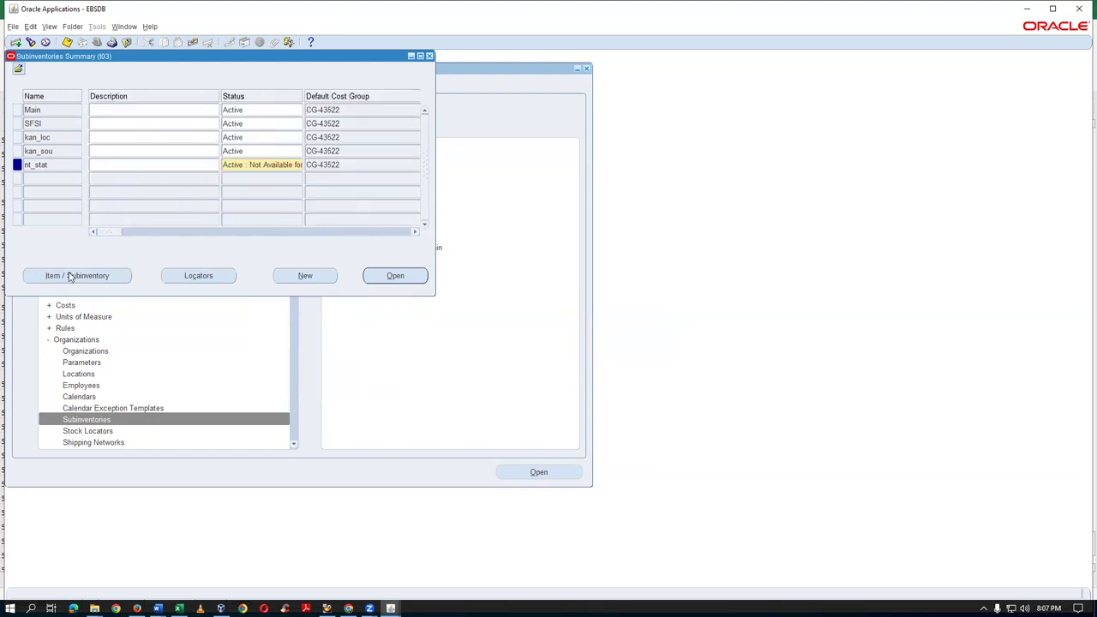
click(258, 166)
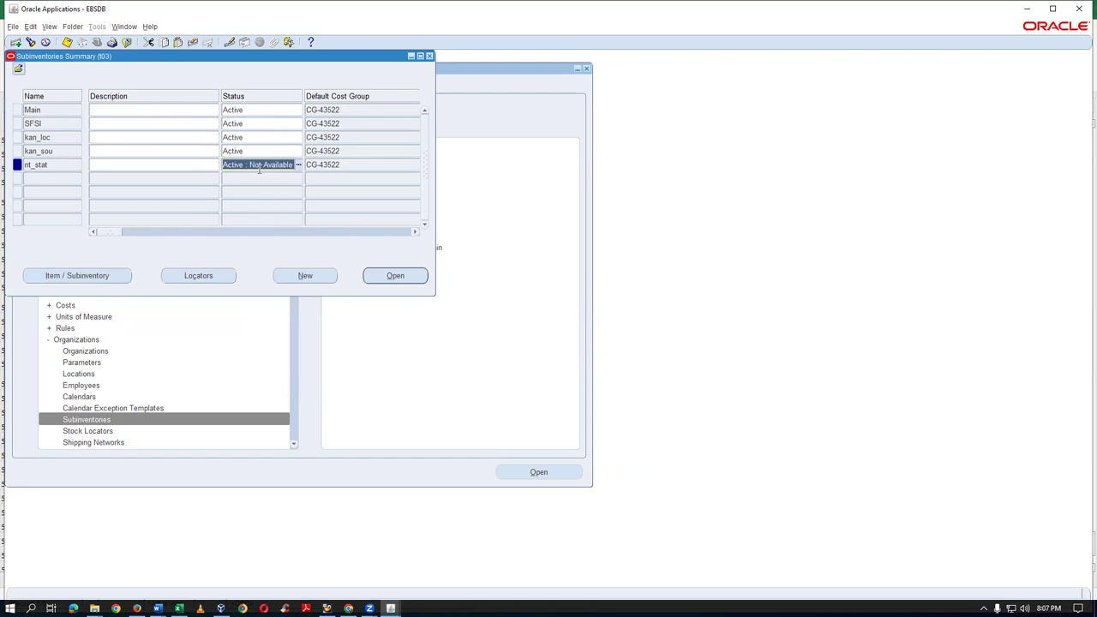
key(ctrl+s)
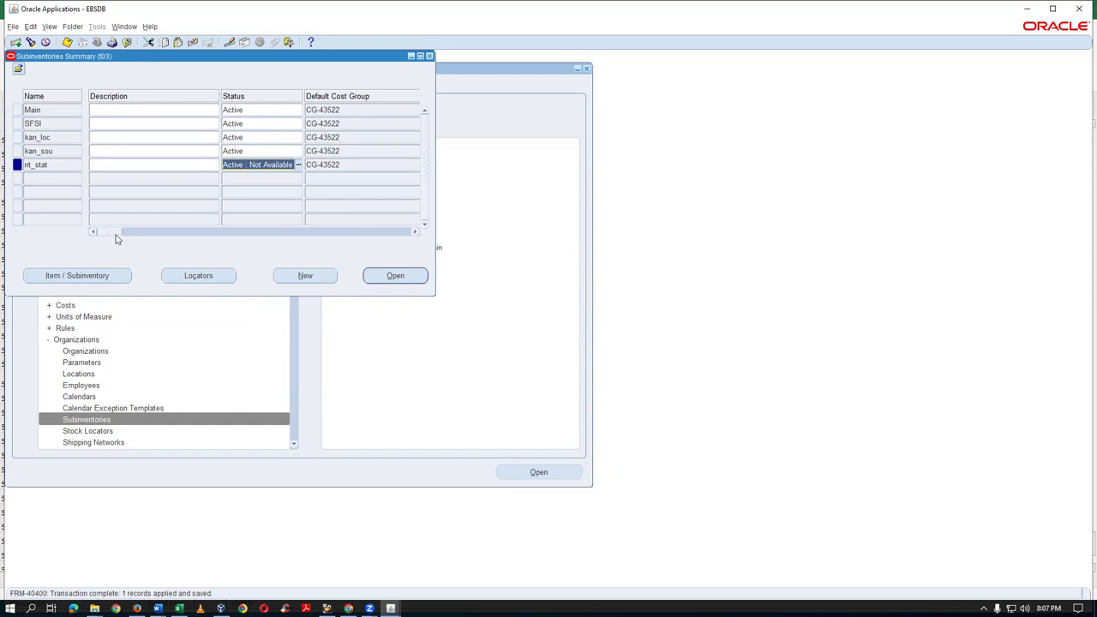
Turn off Qty Tracked for the nt_stat subinventory and save the change
drag(117, 233, 132, 233)
click(250, 165)
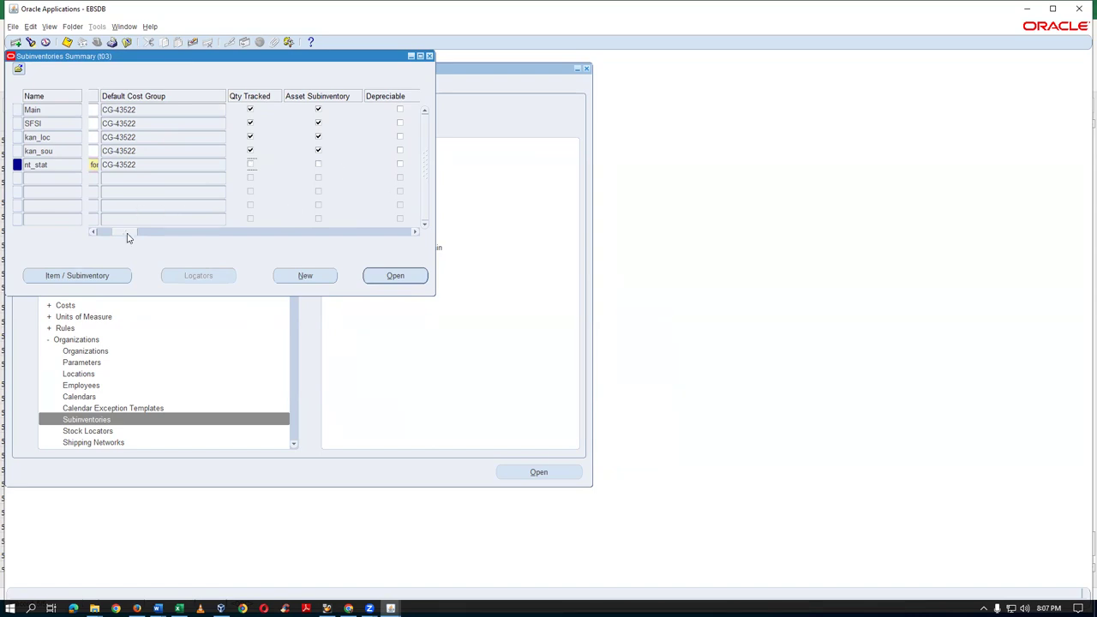
click(144, 166)
key(ctrl+s)
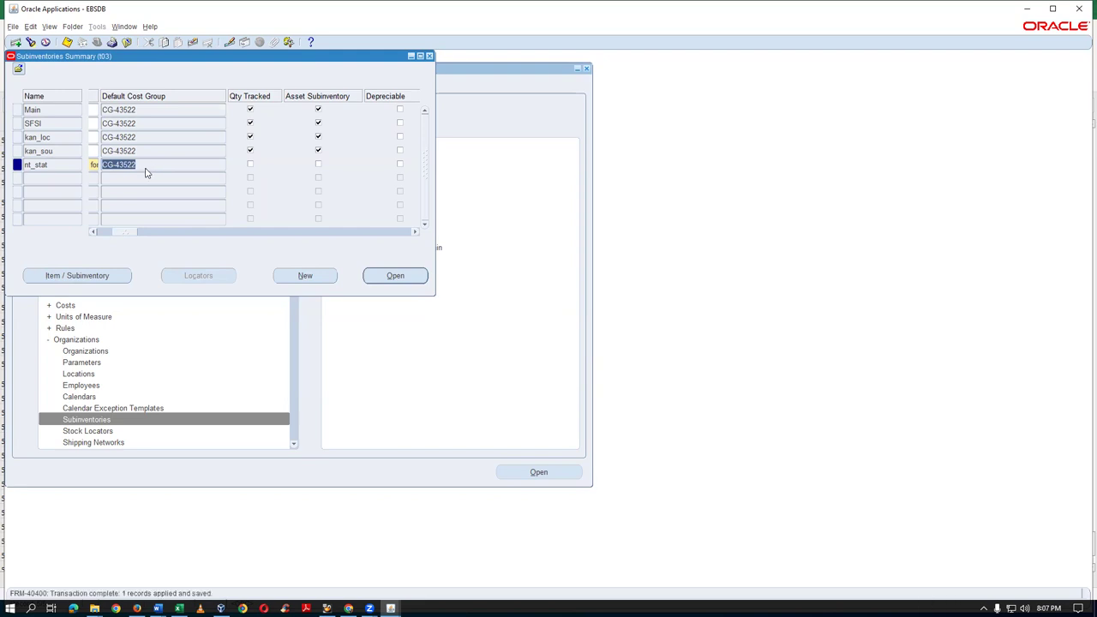
Set the Default Replenishment Count Type of nt_stat to Order Maximum and save the subinventory
drag(128, 232, 191, 250)
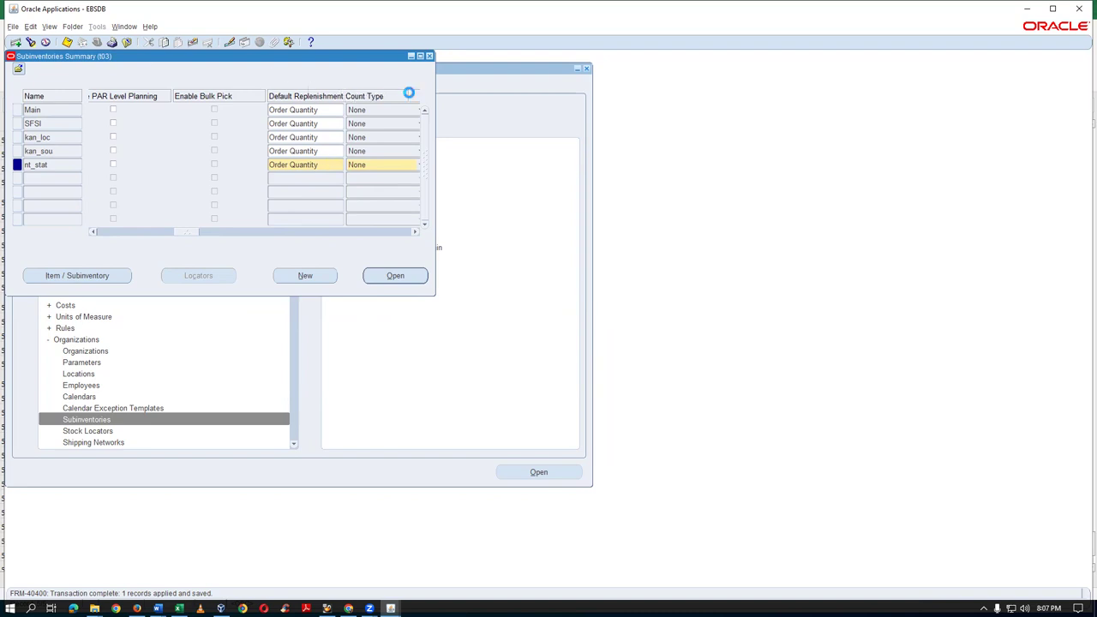
key(shift+Tab)
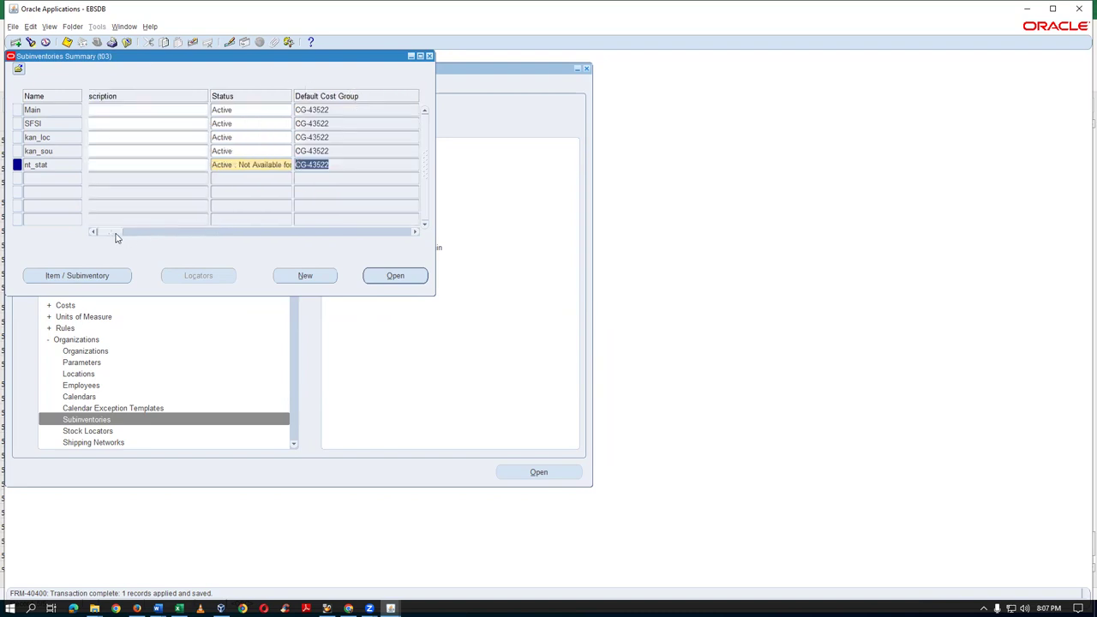
click(141, 231)
drag(167, 245, 191, 248)
click(305, 167)
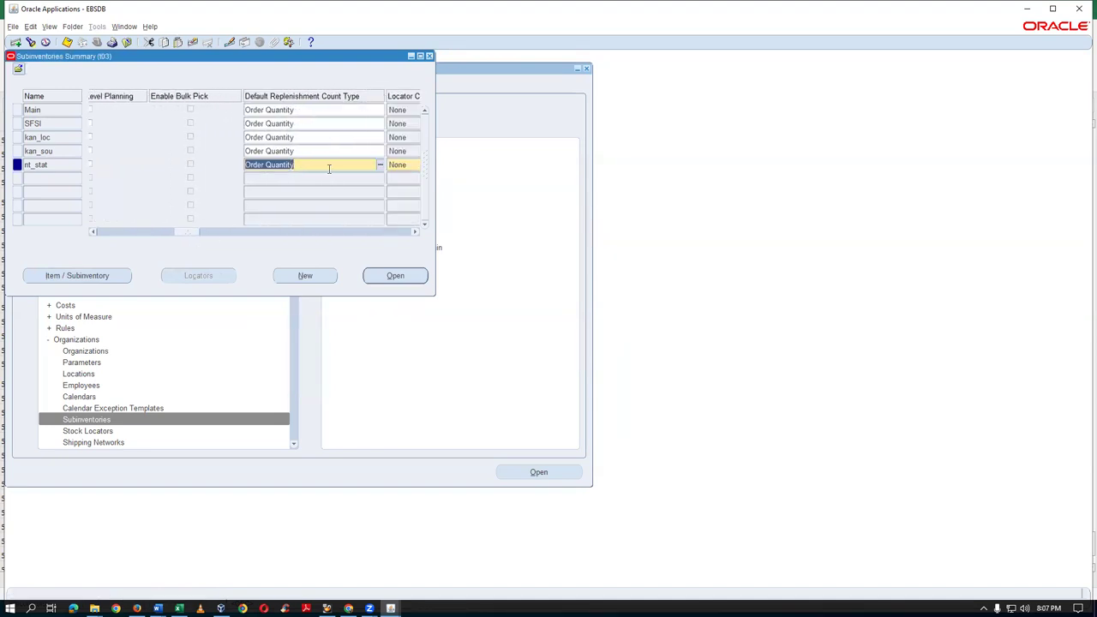
click(383, 167)
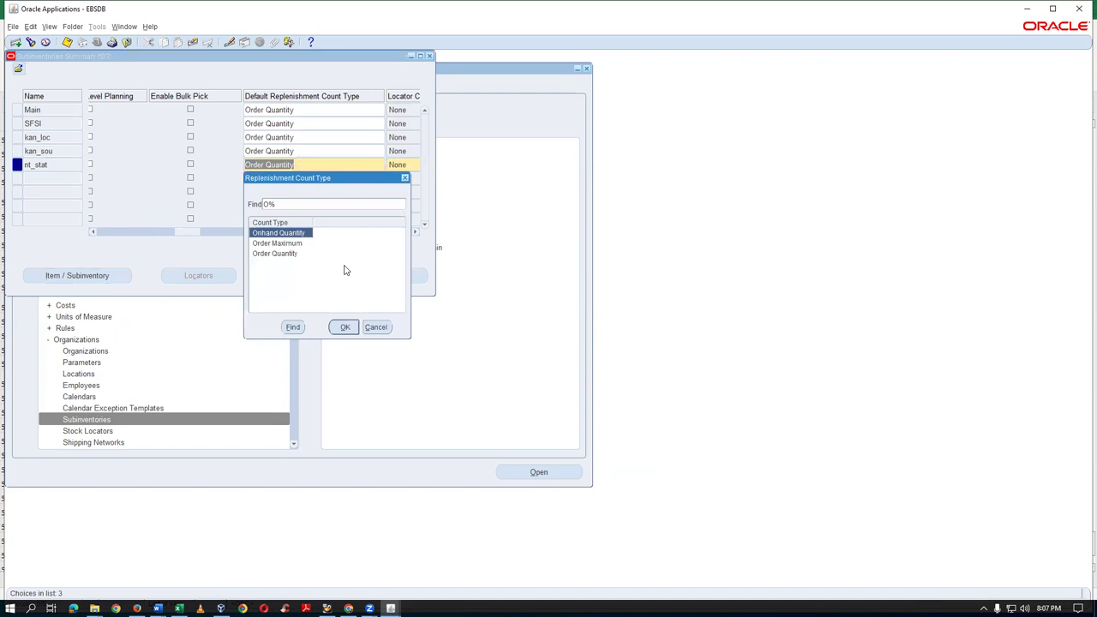
click(291, 244)
click(290, 253)
click(292, 245)
click(345, 328)
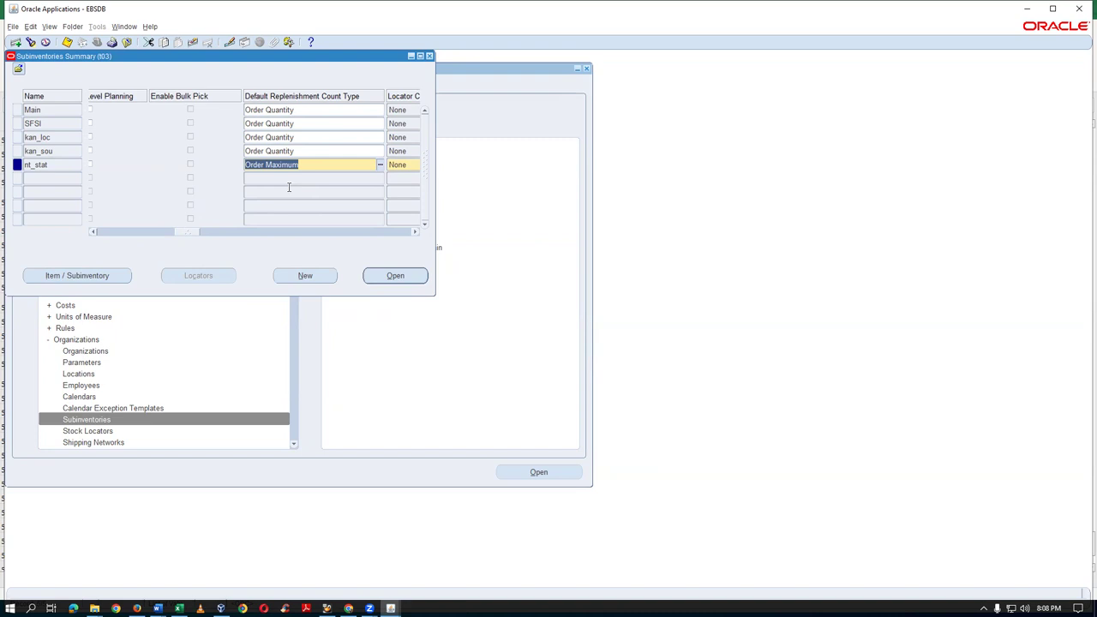
click(57, 166)
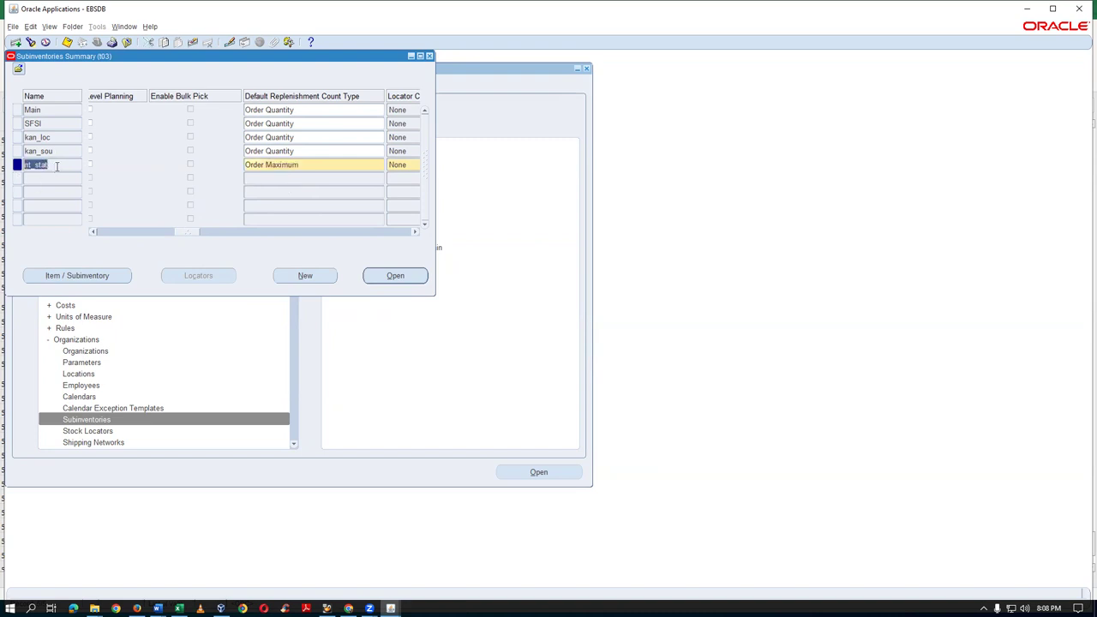
key(ctrl+s)
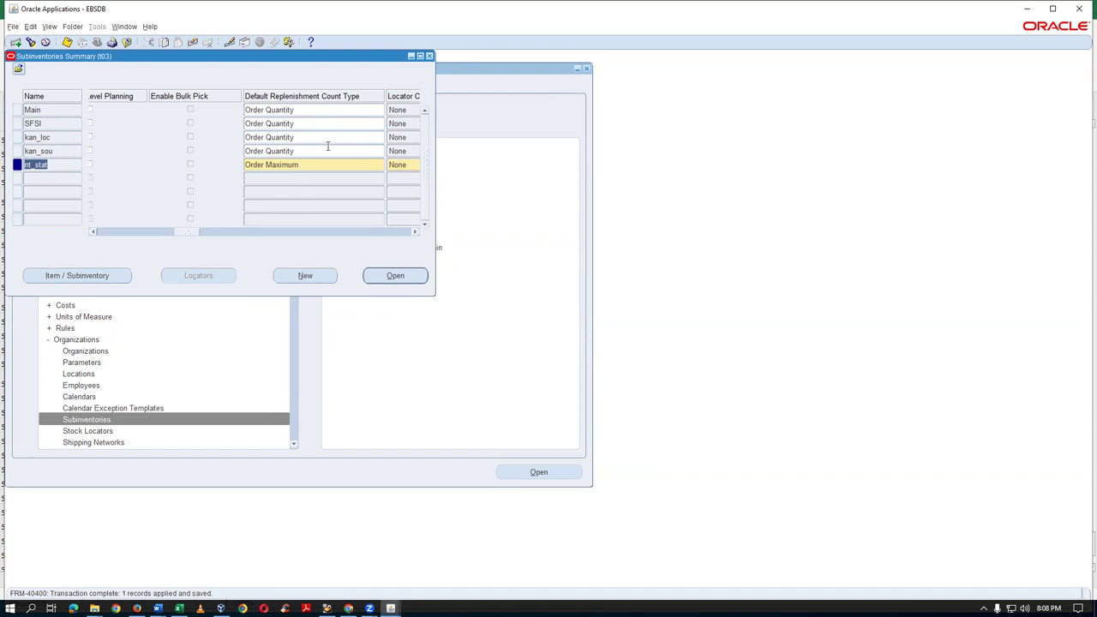
Try to assign an item matching A4% to the nt_stat subinventory, and close the subinventory forms
click(61, 283)
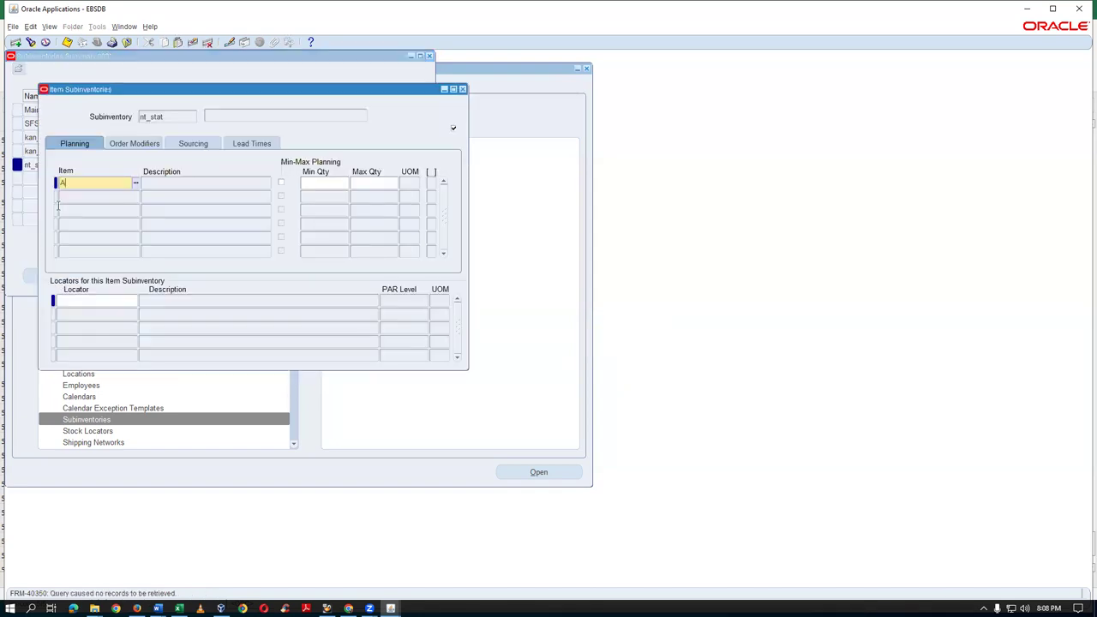
text(A4%)
key(Tab)
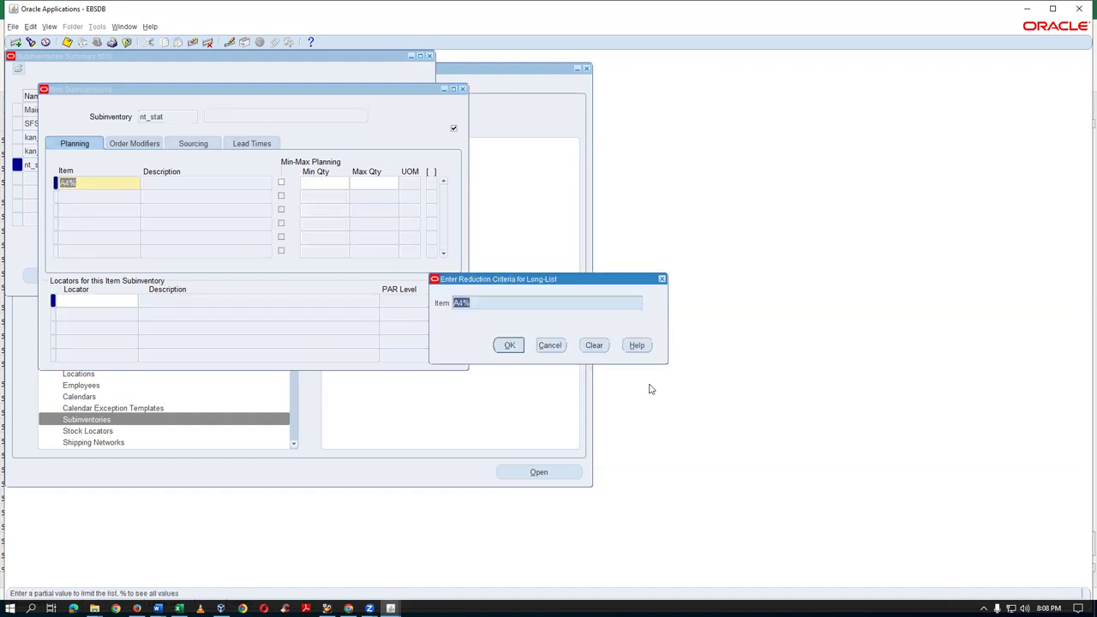
click(508, 344)
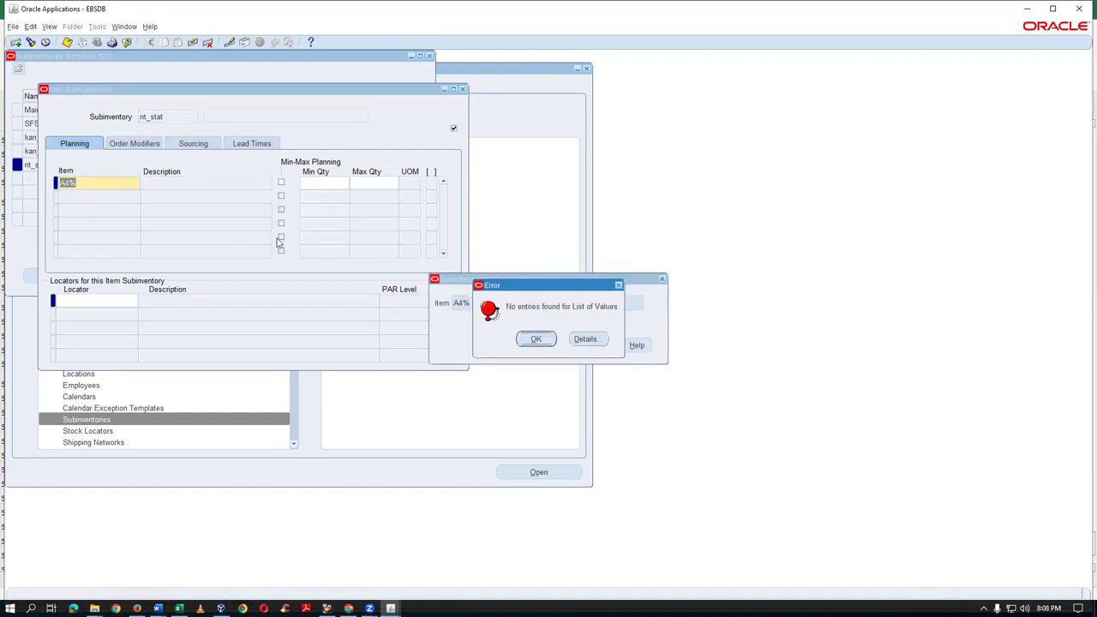
click(547, 340)
click(555, 345)
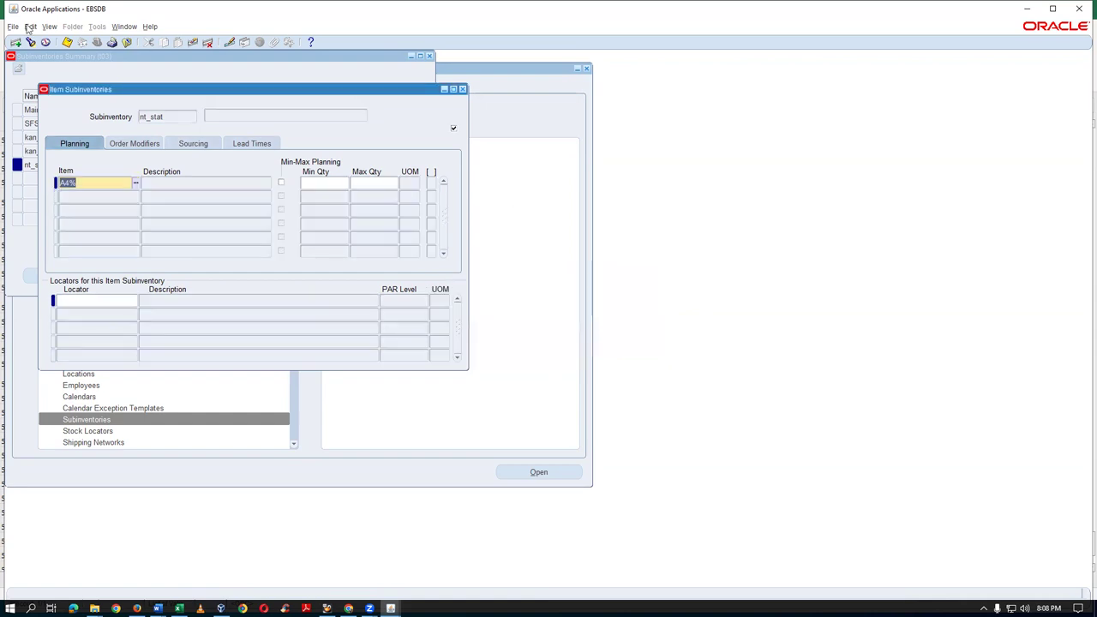
click(462, 89)
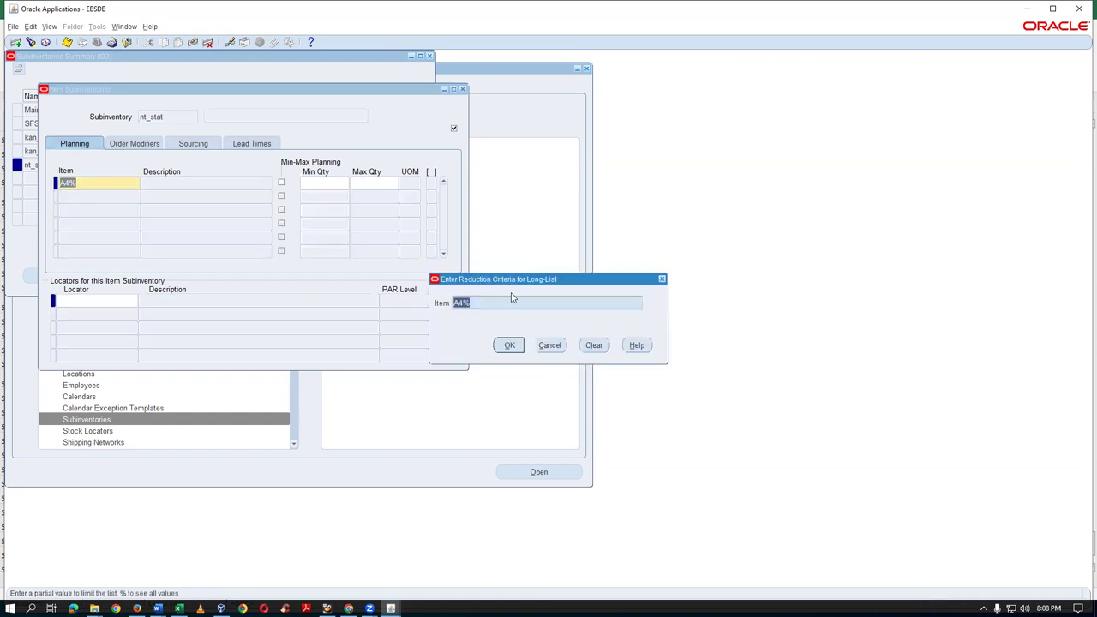
click(547, 346)
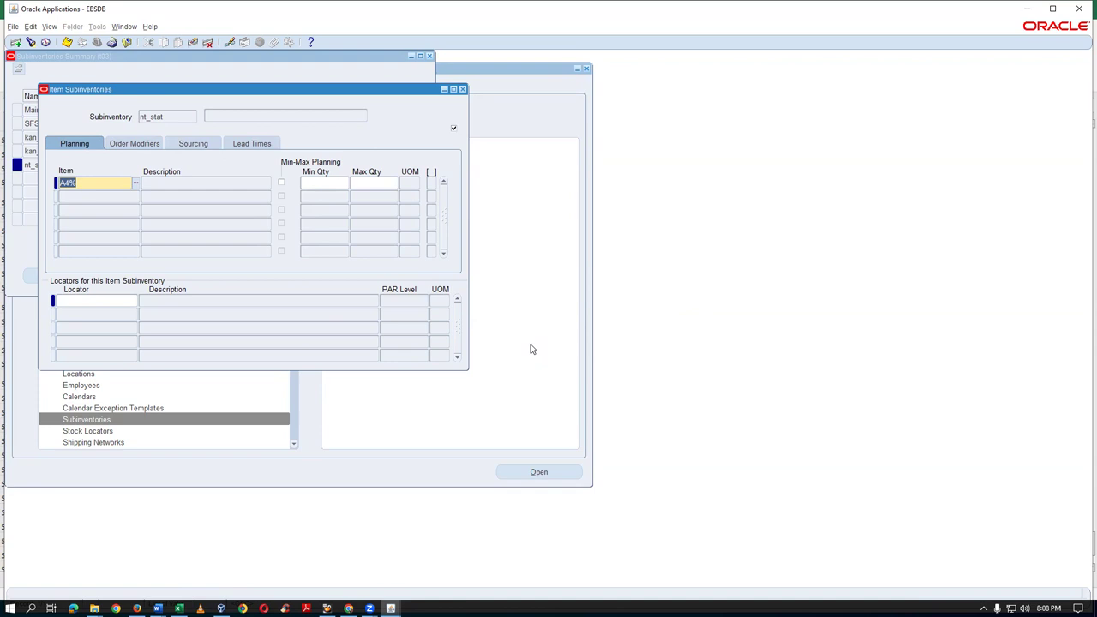
key(BackSpace)
key(F4)
key(F4)
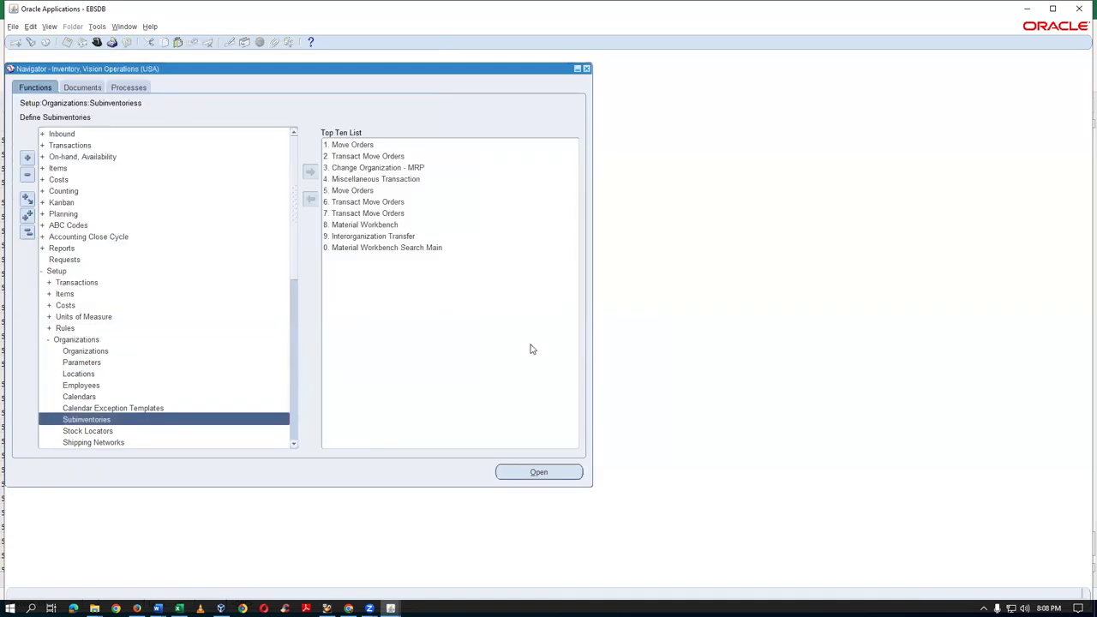
Open the master items form and query the item matching A4%
double_click(68, 169)
click(76, 179)
double_click(88, 181)
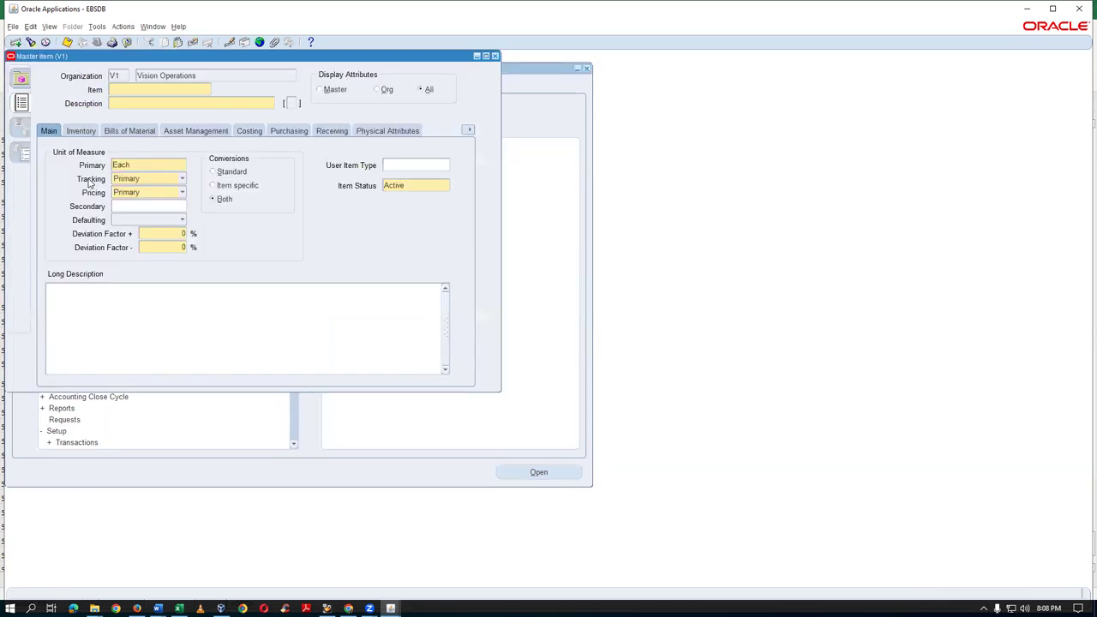
key(F11)
text(A4%)
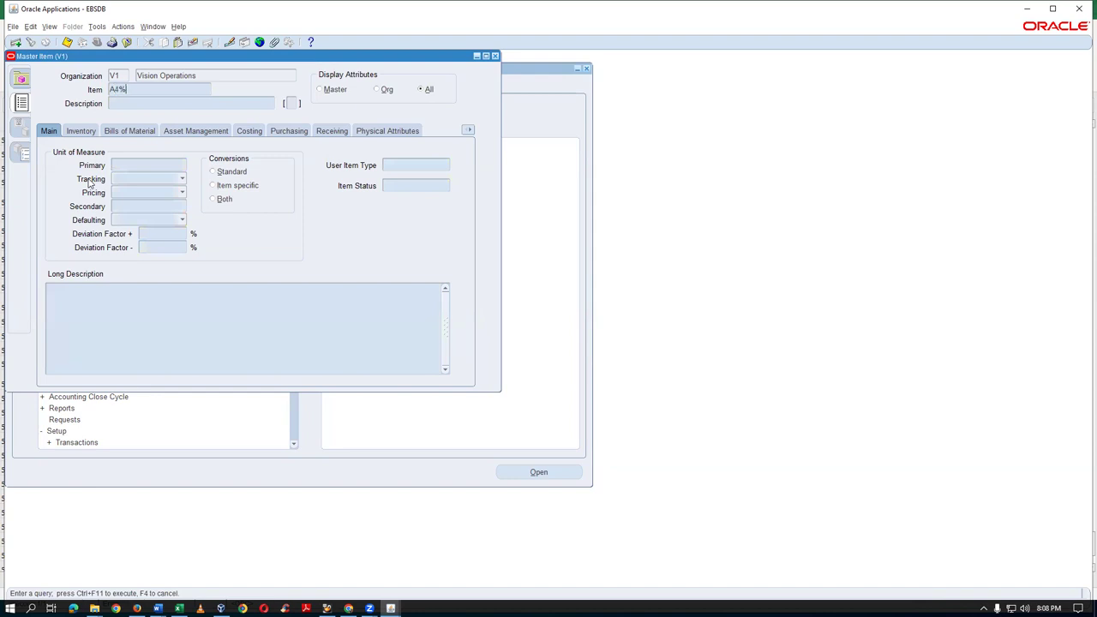
key(ctrl+F11)
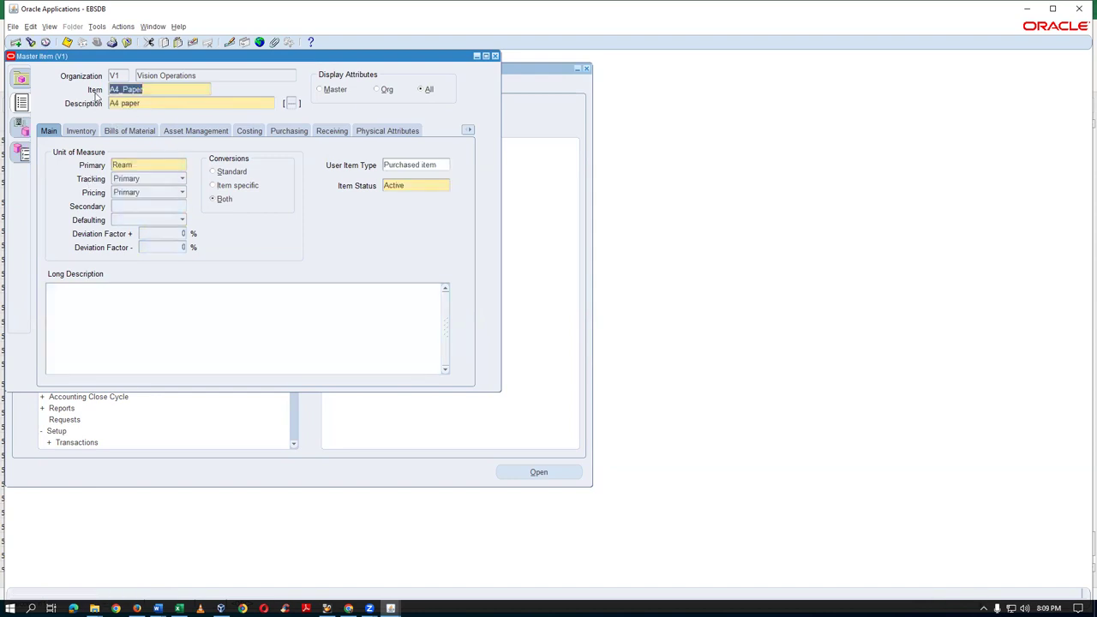
Assign the A4_Paper item to organization t03 and close the master item form
click(97, 26)
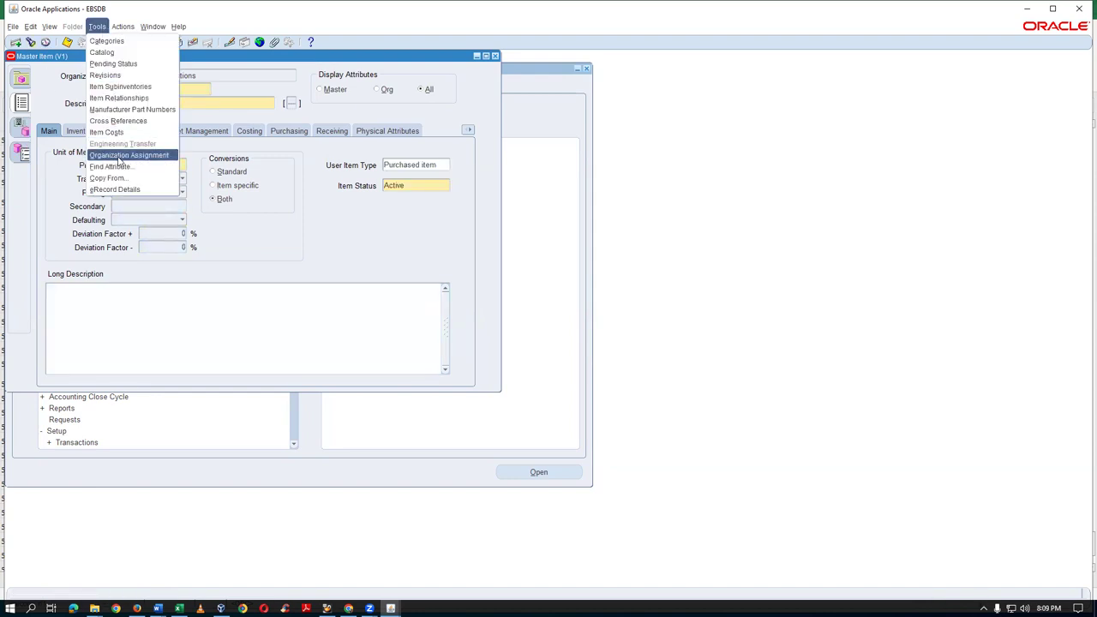
click(119, 155)
click(450, 152)
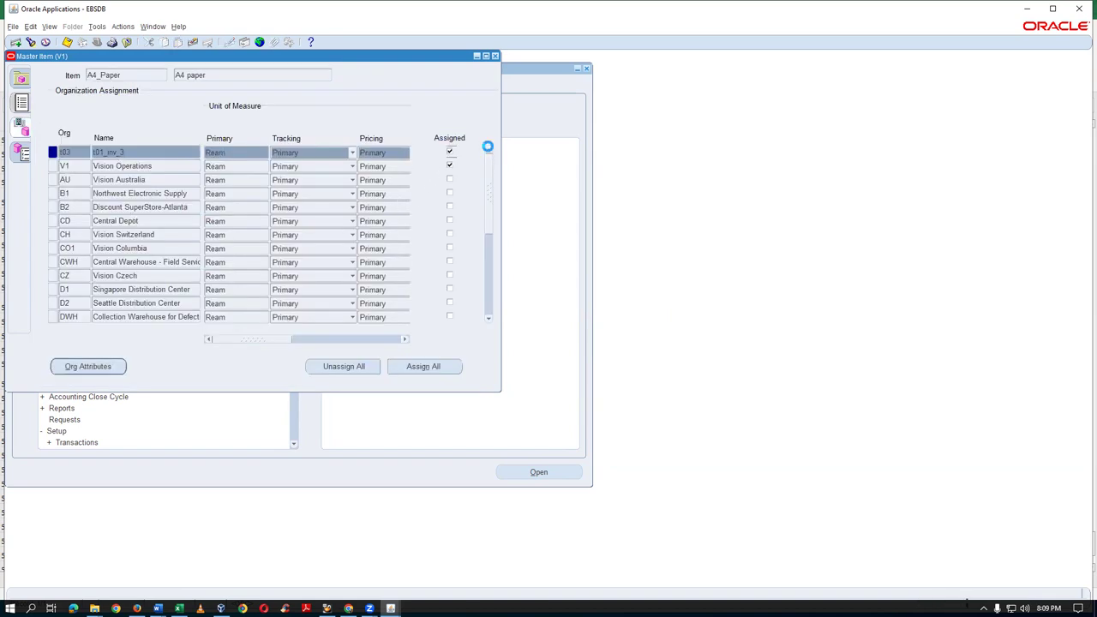
click(495, 56)
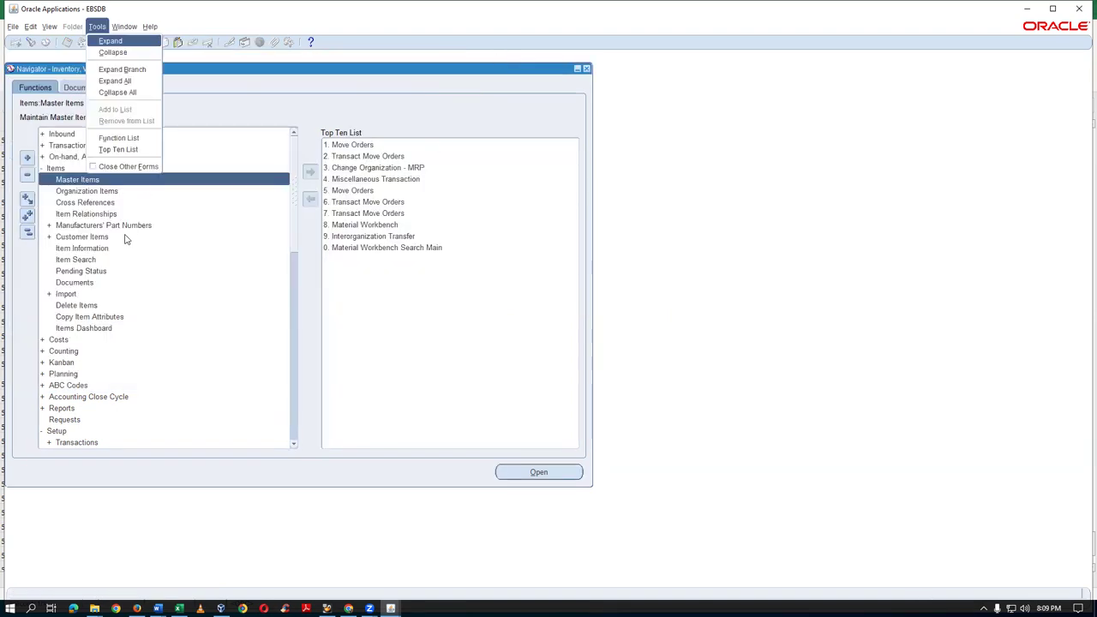
Reopen the subinventories summary, select nt_stat and check its Qty Tracked and Default Replenishment Count Type settings
key(Return)
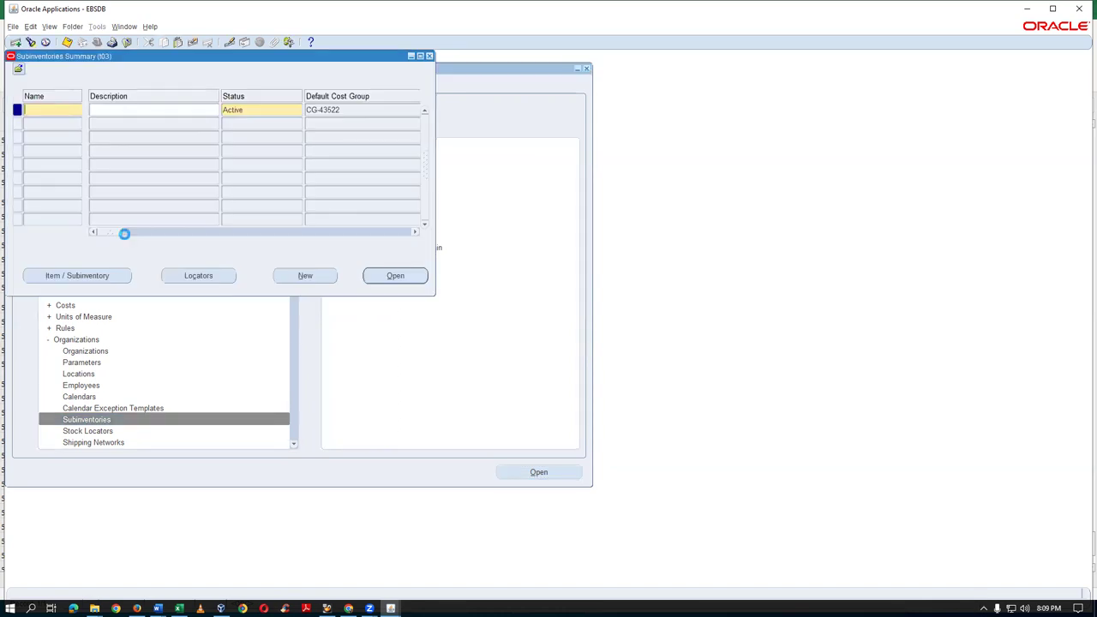
key(Down)
key(Down)
key(Down)
key(Down)
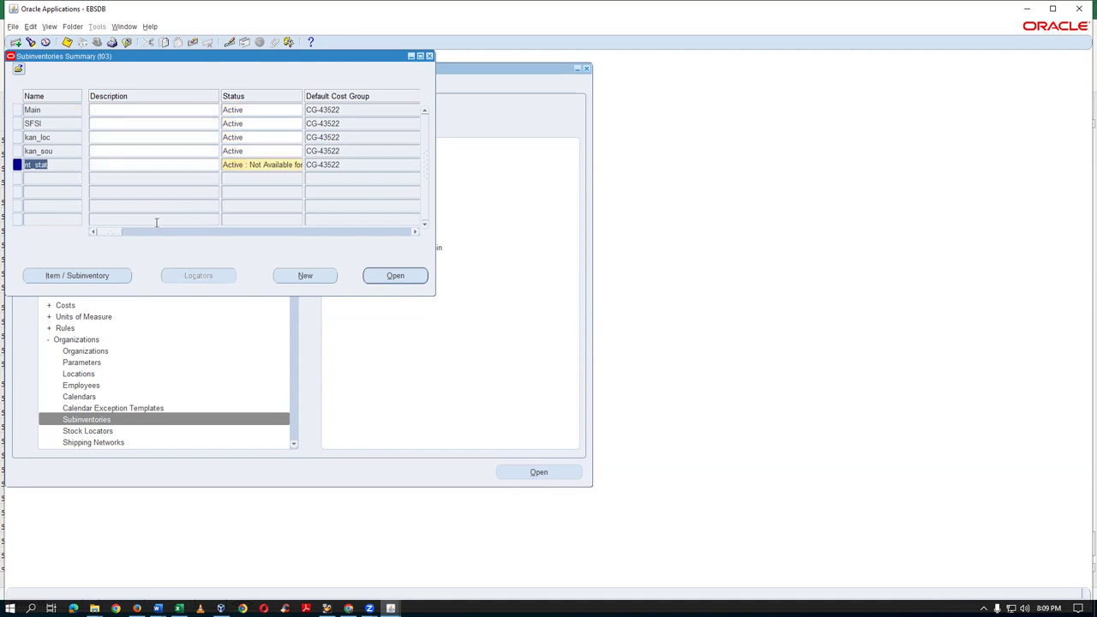
drag(99, 233, 110, 236)
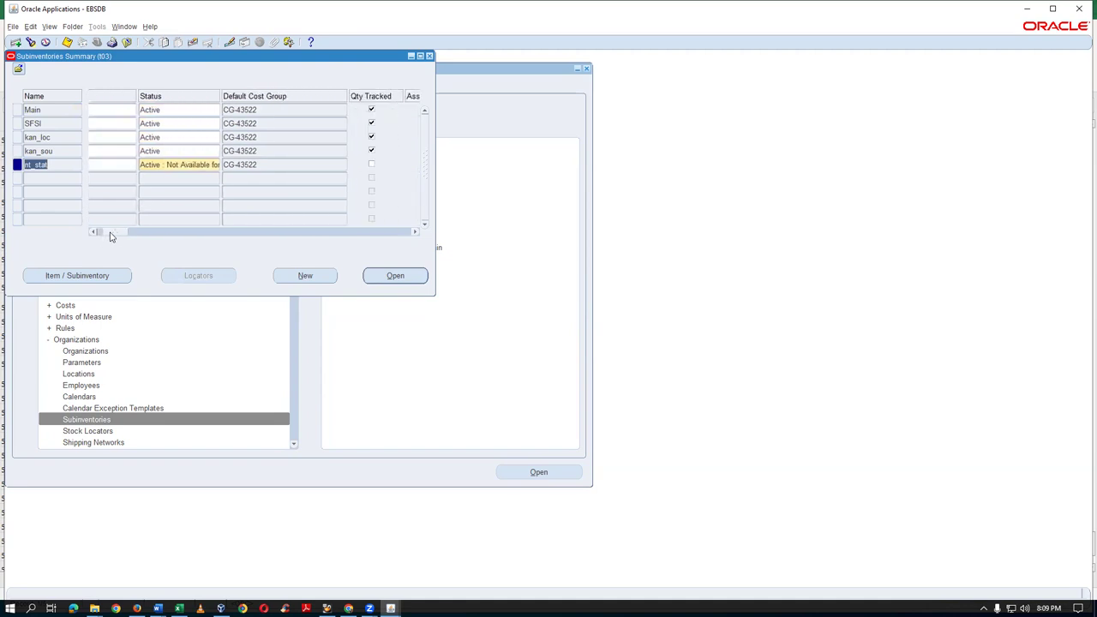
drag(109, 237, 188, 244)
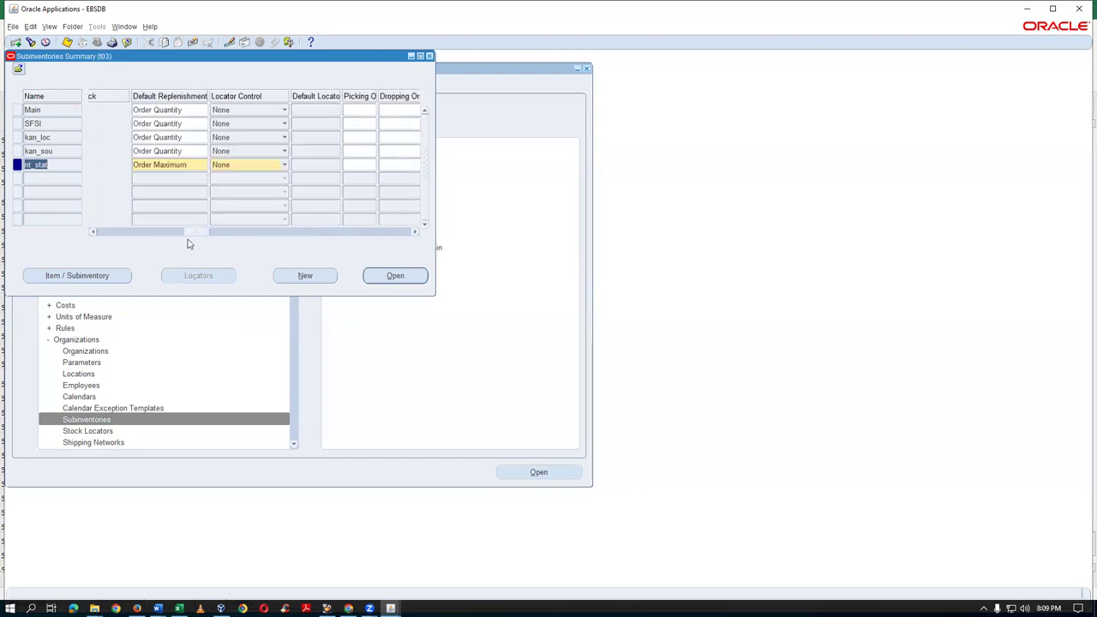
Add A4_Paper to the nt_stat item subinventories with Min-Max Planning enabled, Min Qty 10 and Max Qty 50
click(79, 278)
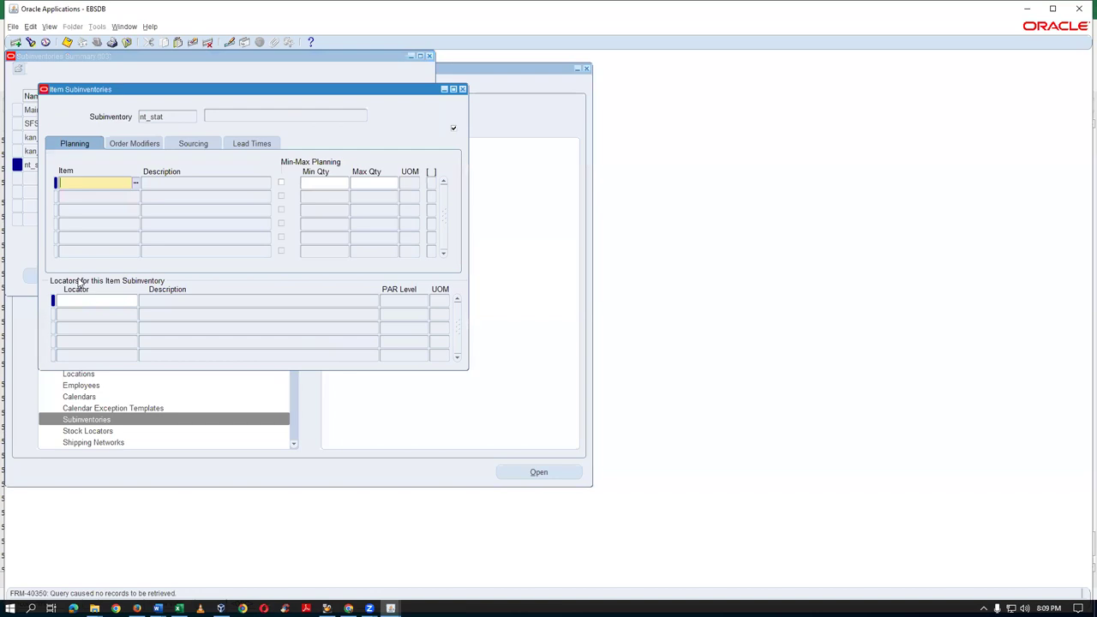
text(A4_Paper)
key(Tab)
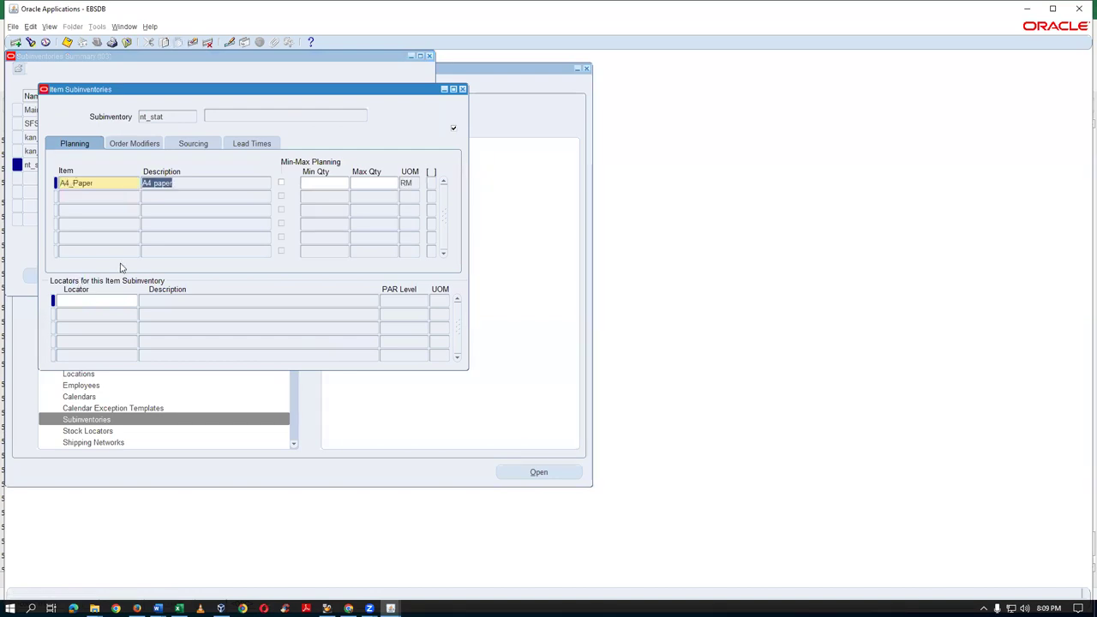
click(281, 184)
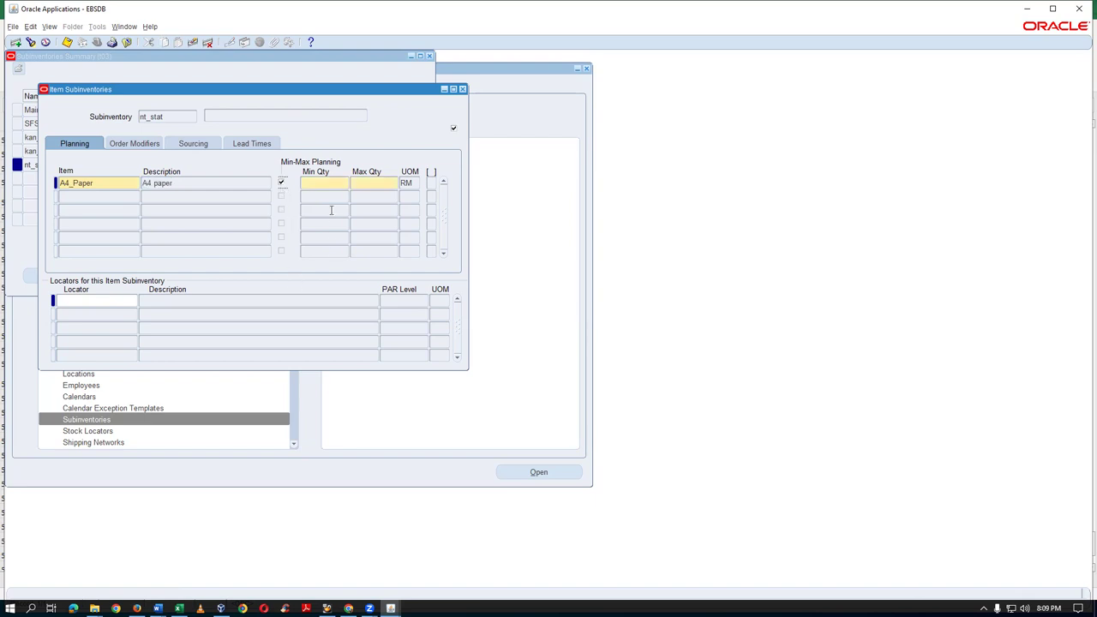
click(326, 180)
text(1050)
key(Tab)
Set the sourcing type of A4_Paper to Subinventory with organization t03 and save the item subinventory record
click(149, 146)
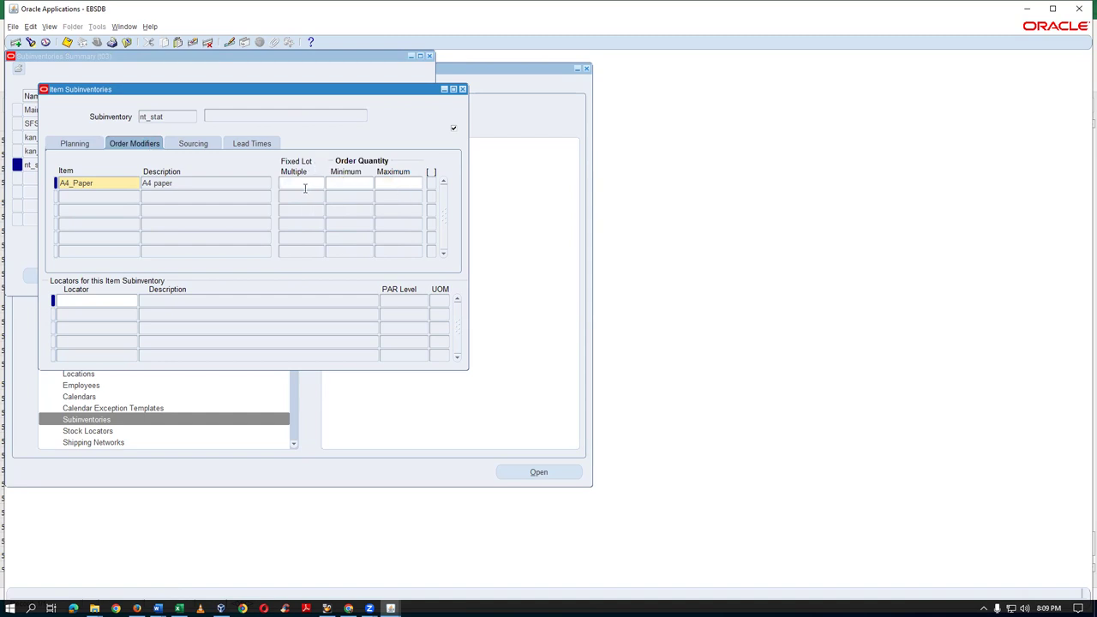
click(193, 146)
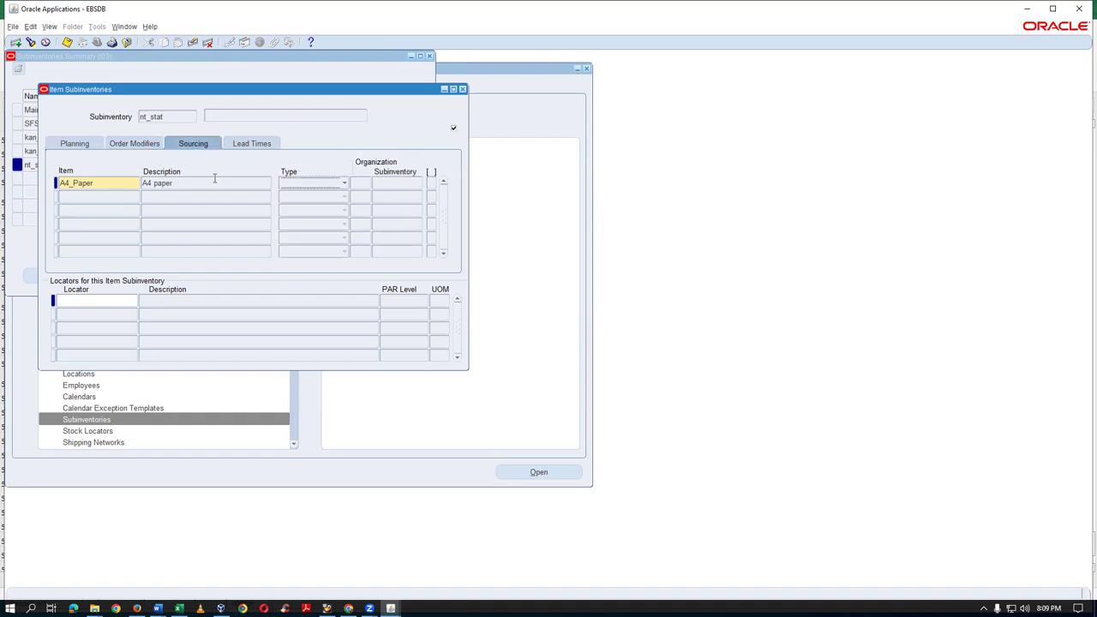
click(321, 184)
click(320, 183)
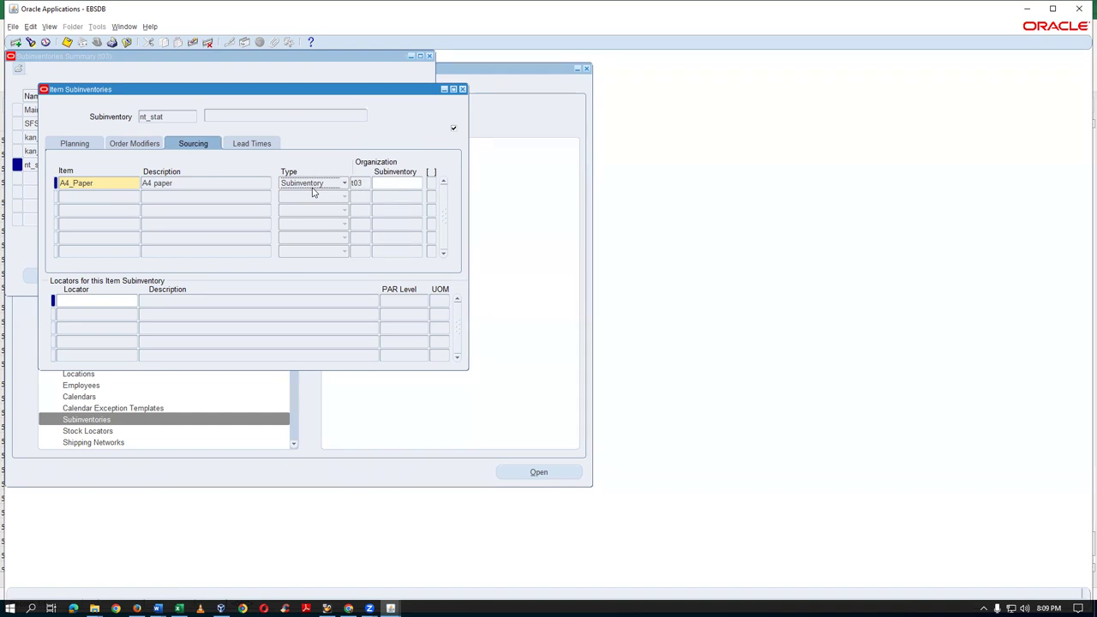
click(392, 182)
key(ctrl+s)
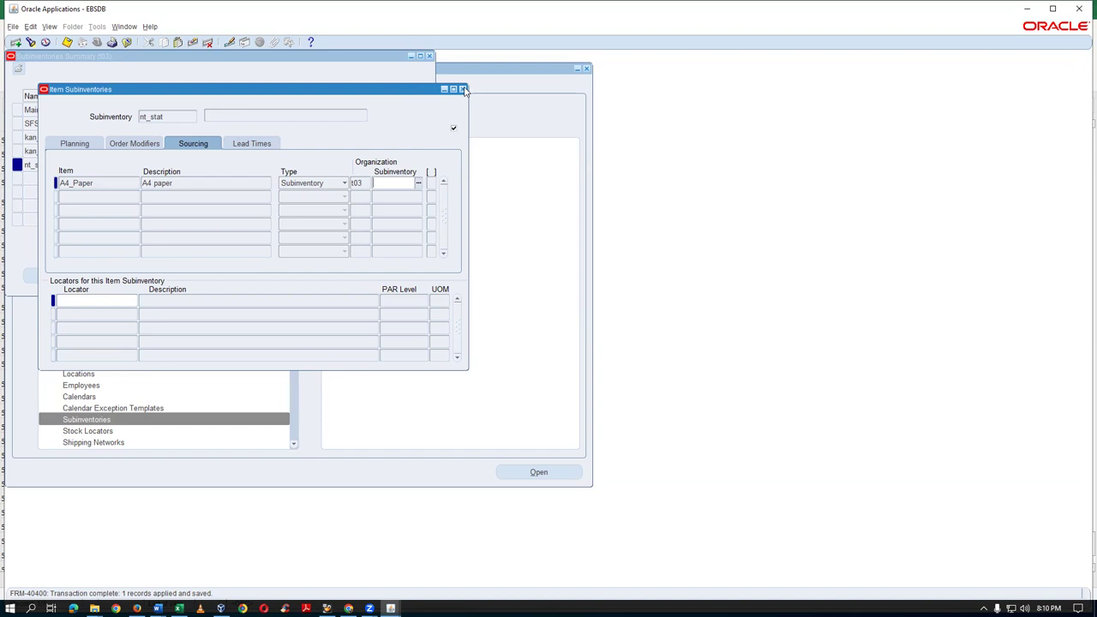
Review the min-max quantities of A4_Paper and the replenishment count type of nt_stat, and close both forms
click(59, 148)
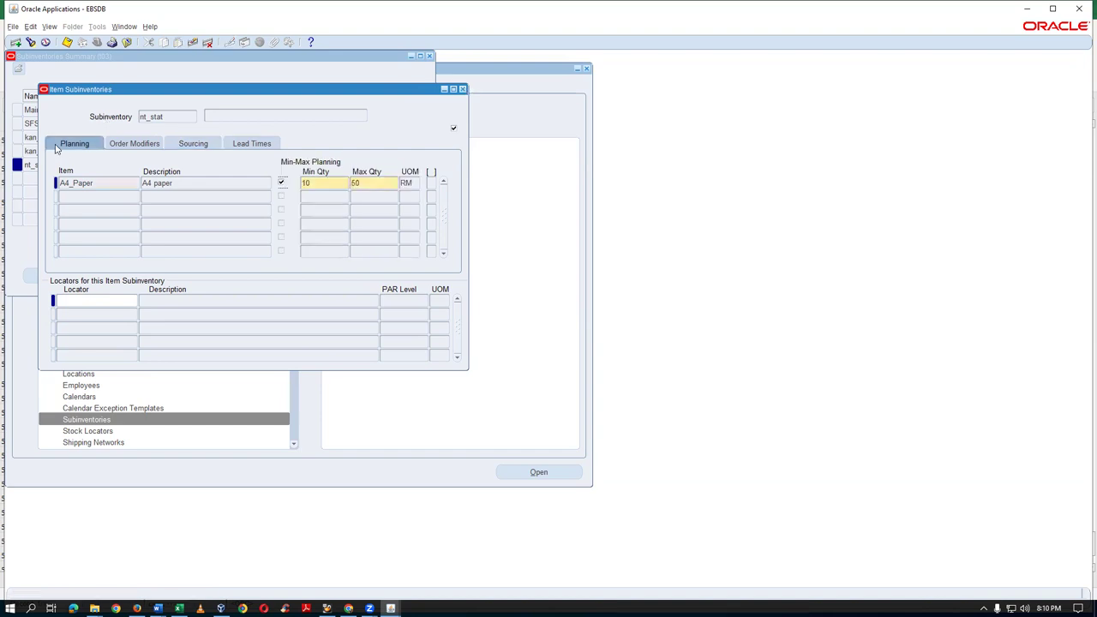
double_click(382, 184)
click(462, 89)
drag(108, 232, 186, 242)
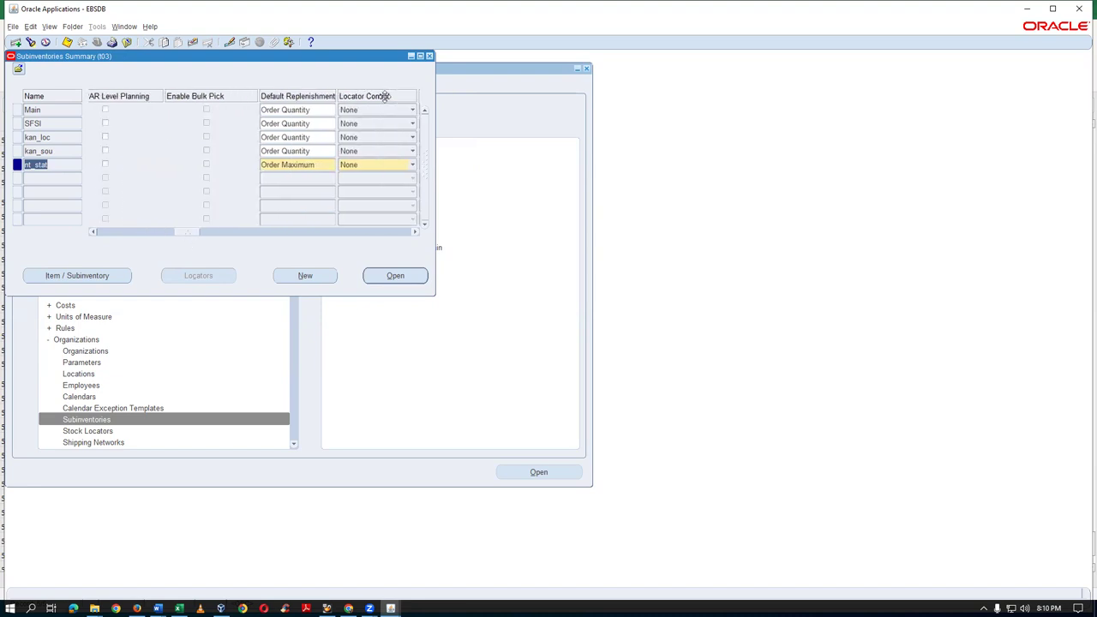
click(430, 56)
Open a new miscellaneous transaction for t03 and set its type to Miscellaneous receipt
click(27, 232)
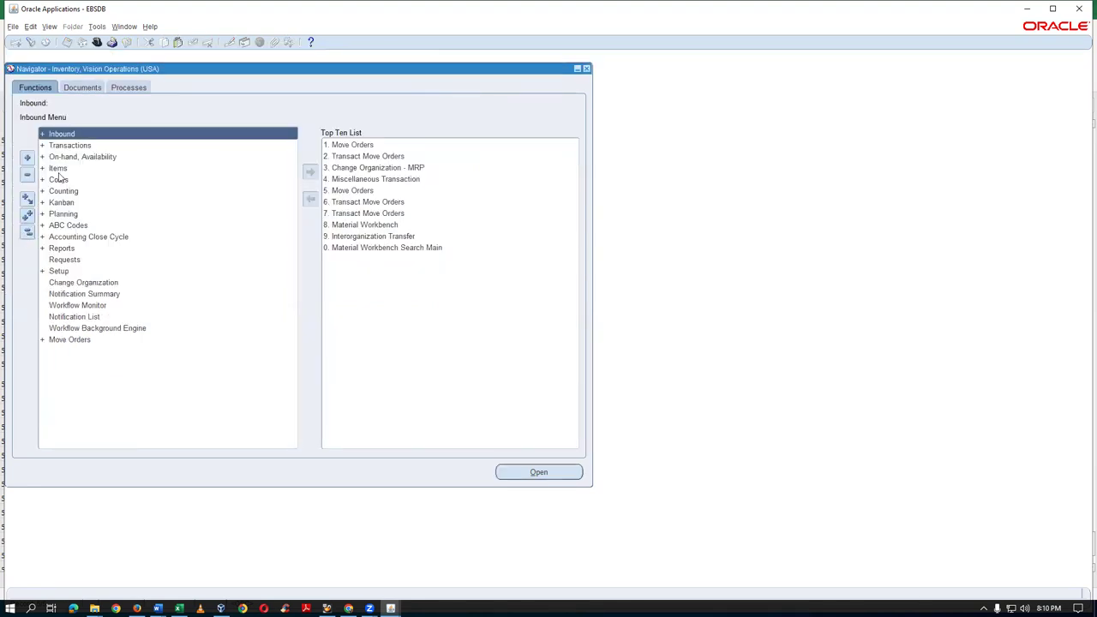
double_click(85, 147)
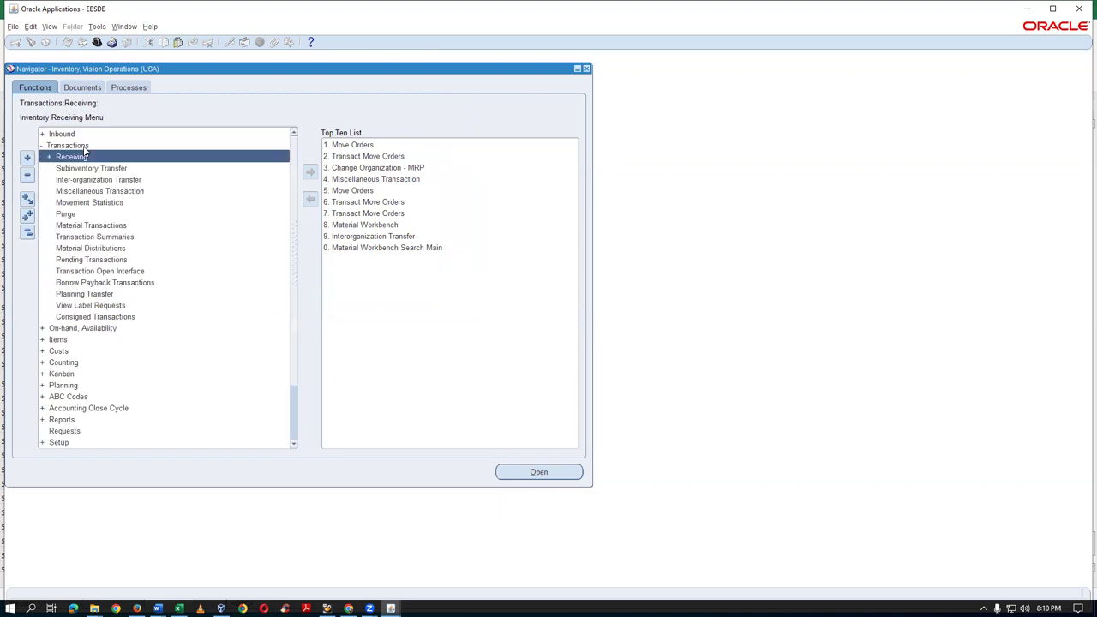
click(111, 192)
double_click(112, 192)
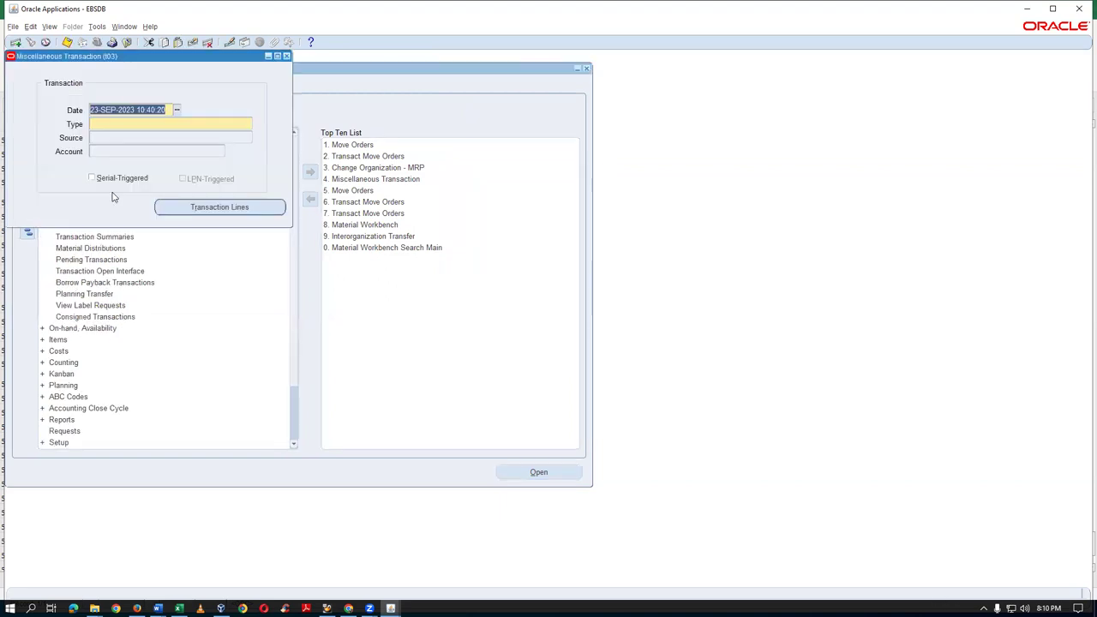
click(115, 124)
text(m%tr)
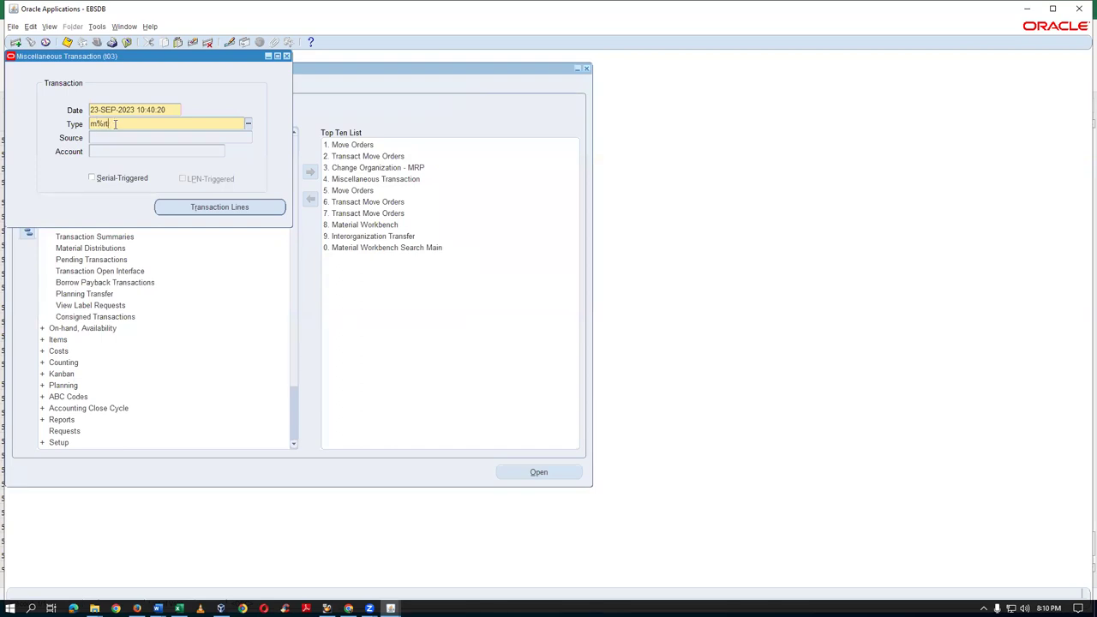
text(re)
key(Tab)
key(Down)
key(Return)
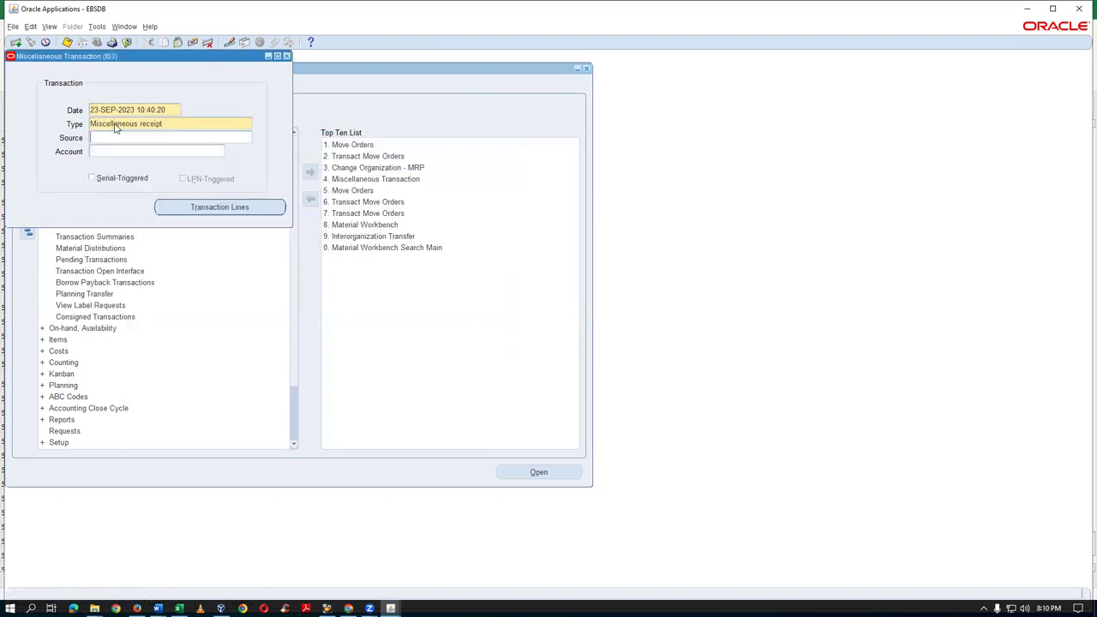
Fill in the receipt's account using the account alias beginning with m and proceed to the transaction lines
key(Tab)
text(m)
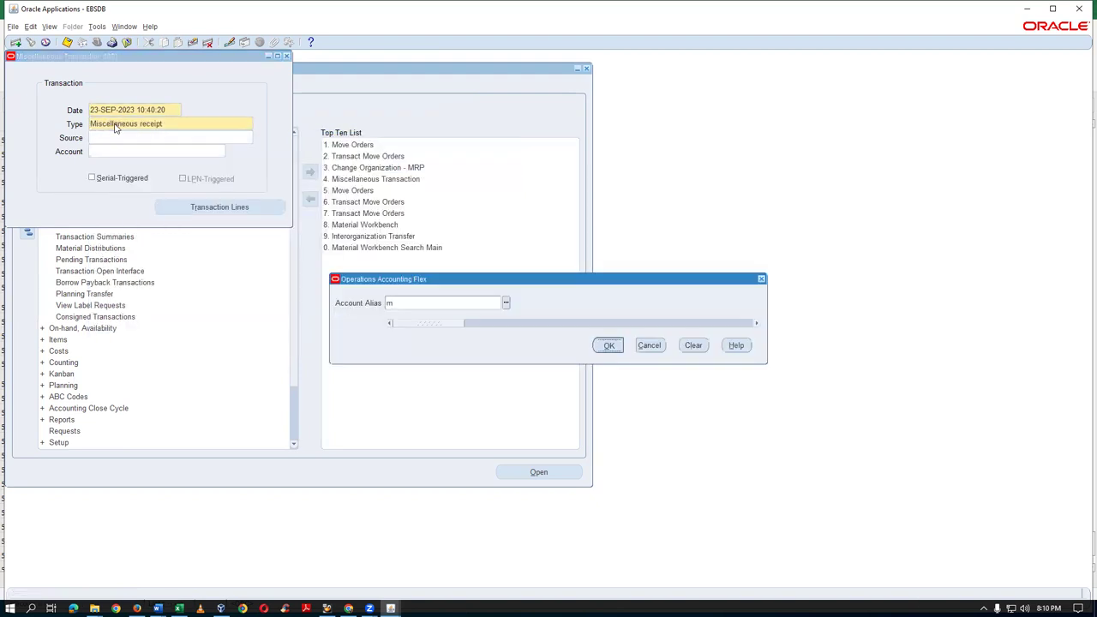
key(Return)
key(Return)
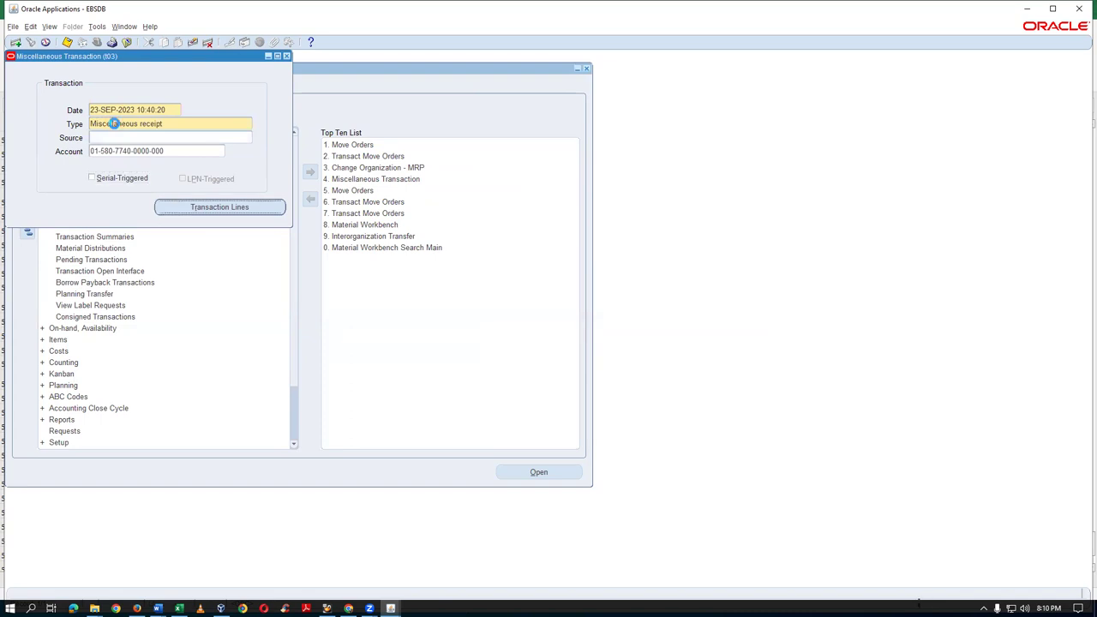
Enter item A4_Paper on the first receipt line and choose Main as its subinventory
text(A4_)
key(Tab)
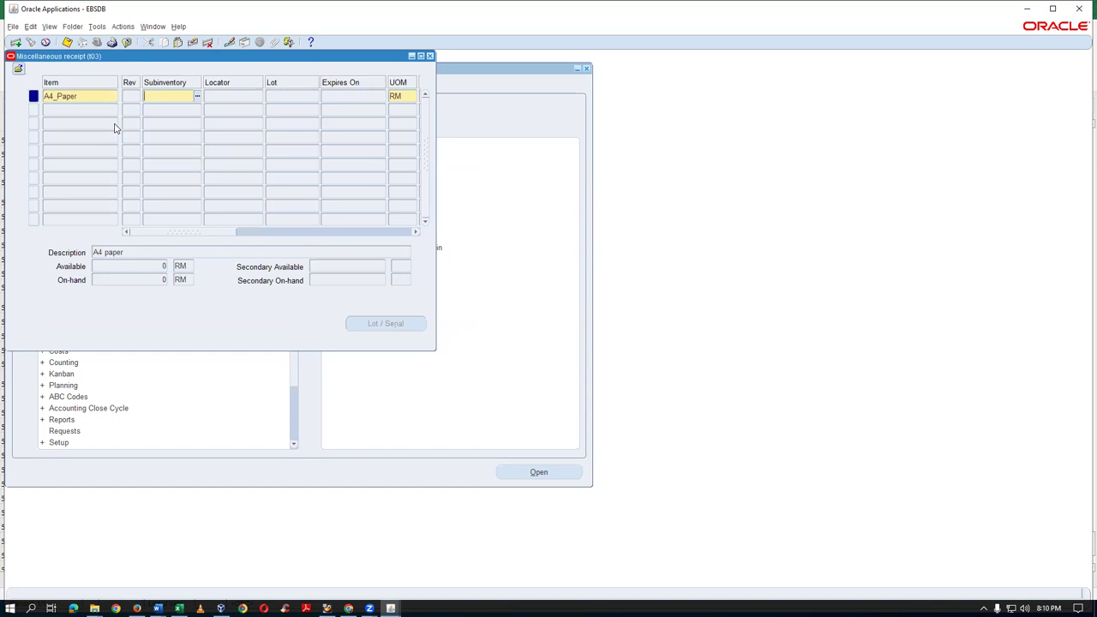
key(ctrl+l)
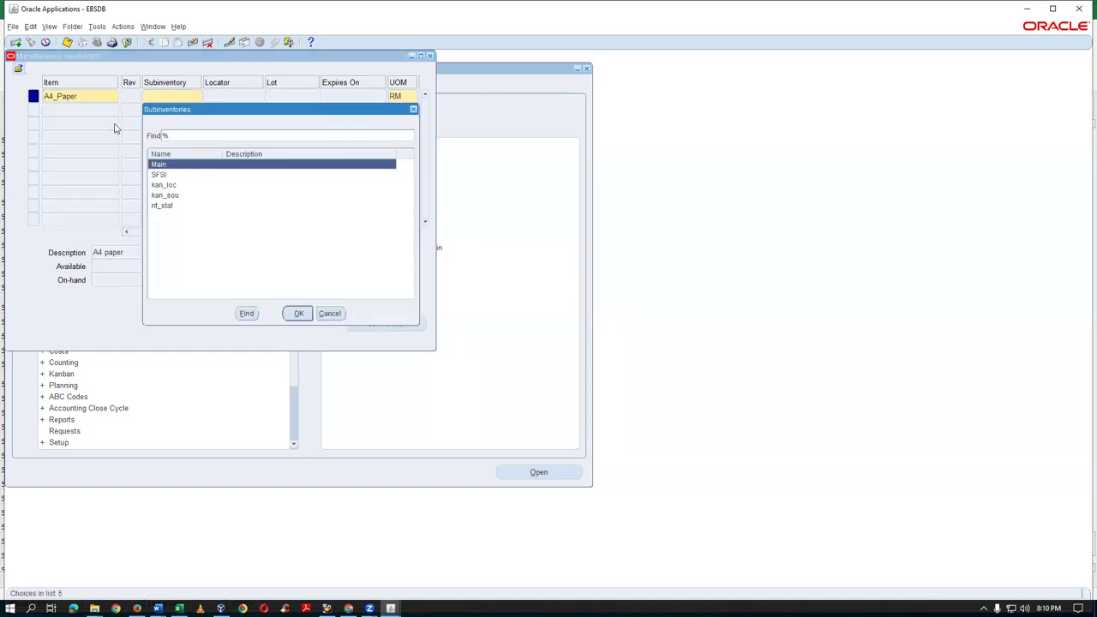
key(Down)
key(Down)
key(Down)
key(Down)
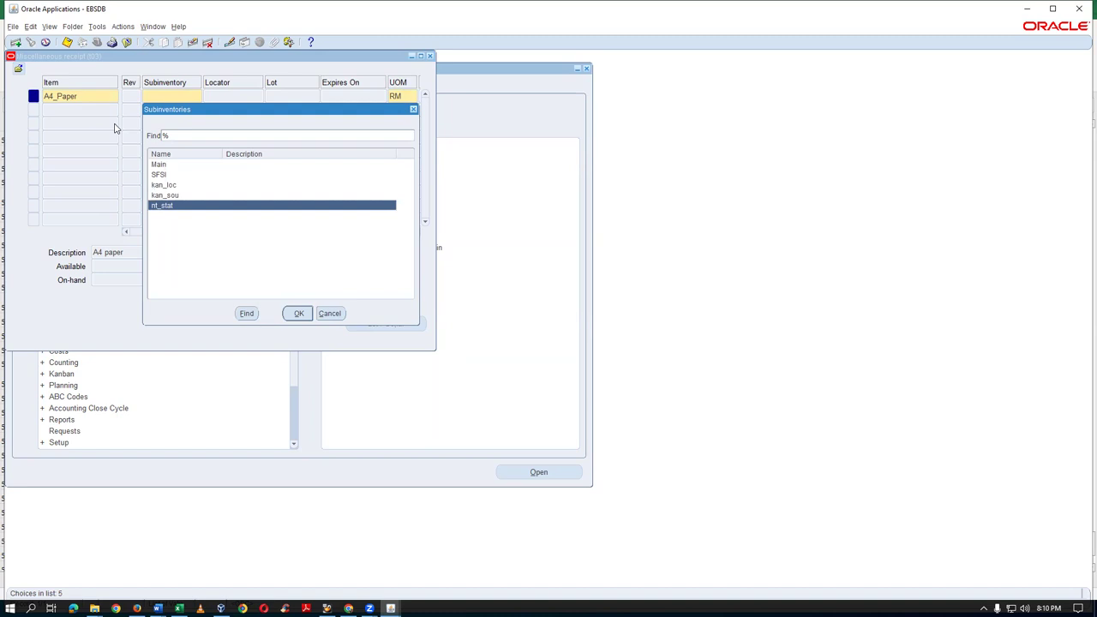
key(Up)
key(Down)
key(Up)
key(Up)
key(Up)
key(Up)
key(Return)
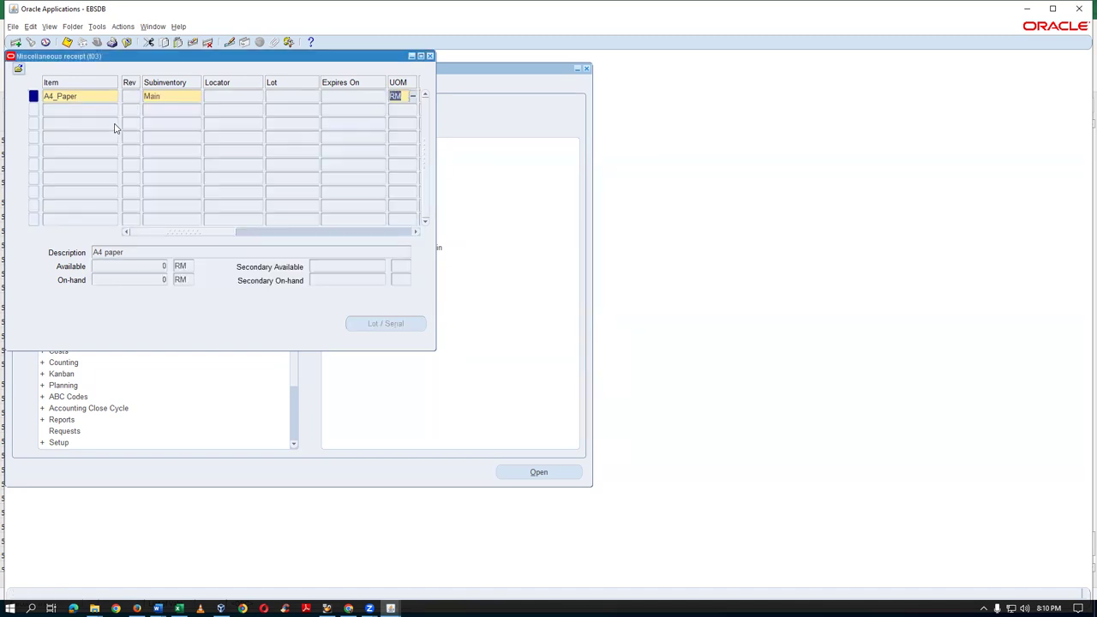
Set the A4_Paper receipt quantity to 1000, then save the receipt and close the miscellaneous transaction forms
key(Tab)
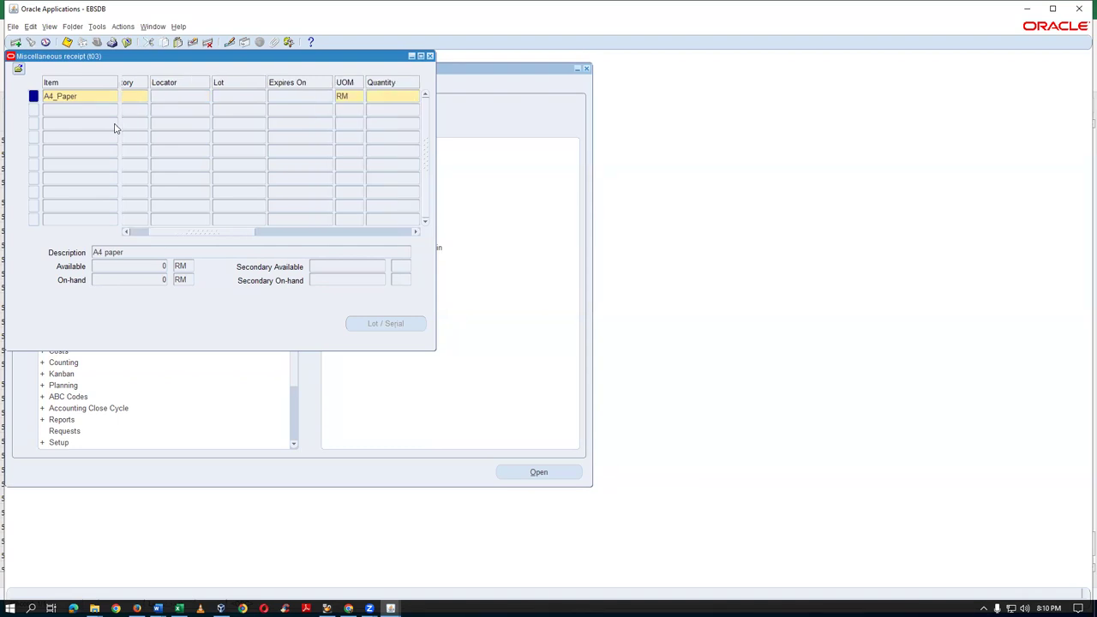
text(1000)
key(Tab)
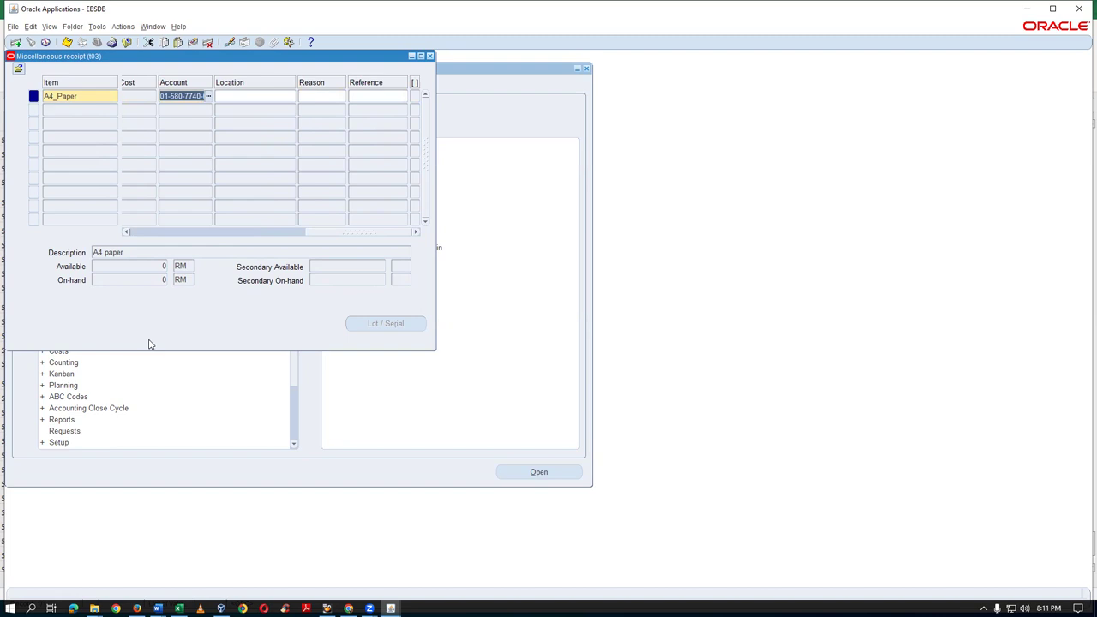
drag(338, 235, 245, 249)
click(215, 96)
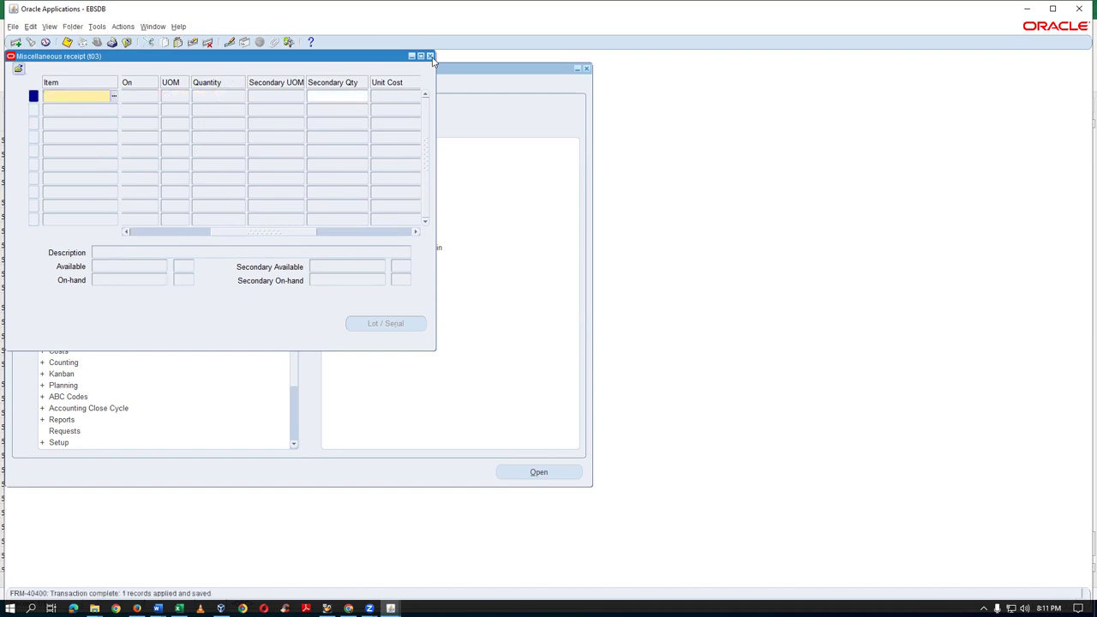
click(430, 55)
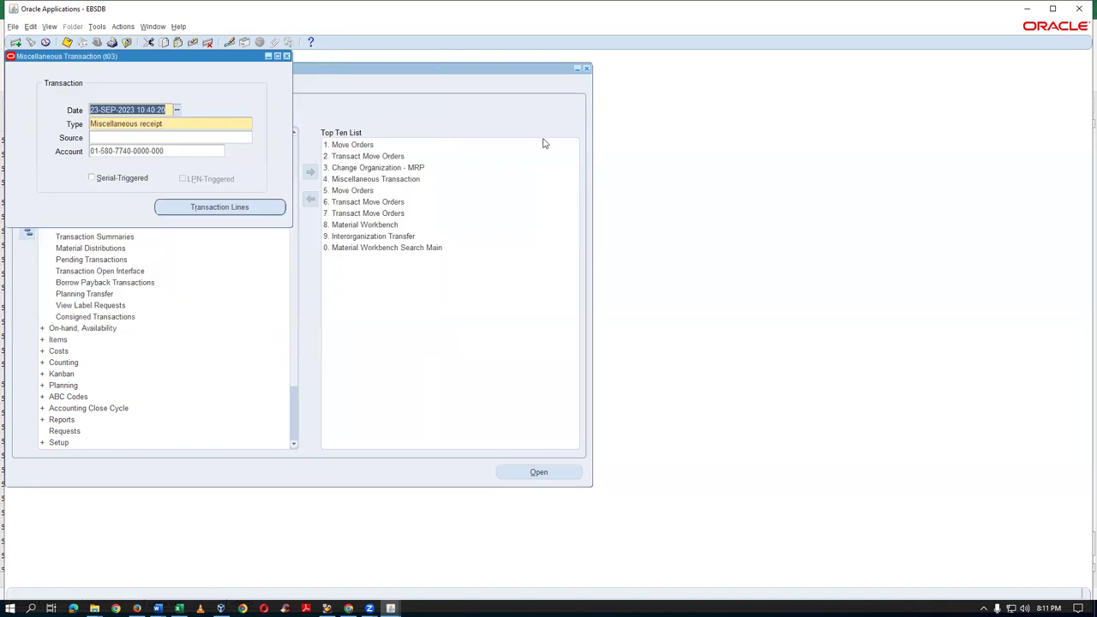
click(287, 57)
Open the Replenishment Counts form under Counting and start a new count header
click(28, 232)
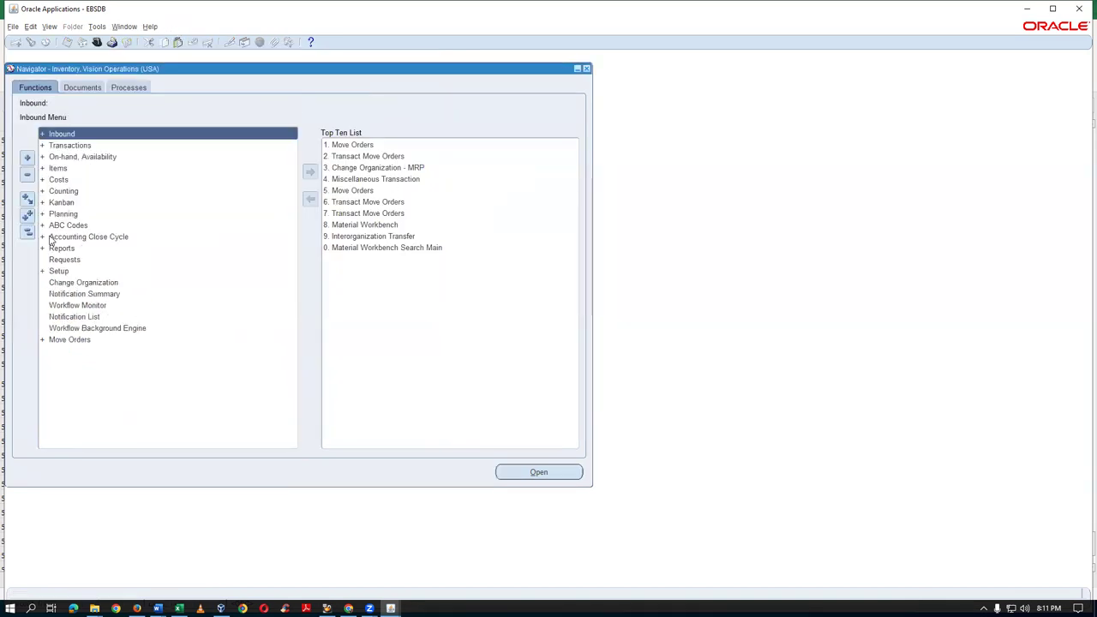
double_click(85, 193)
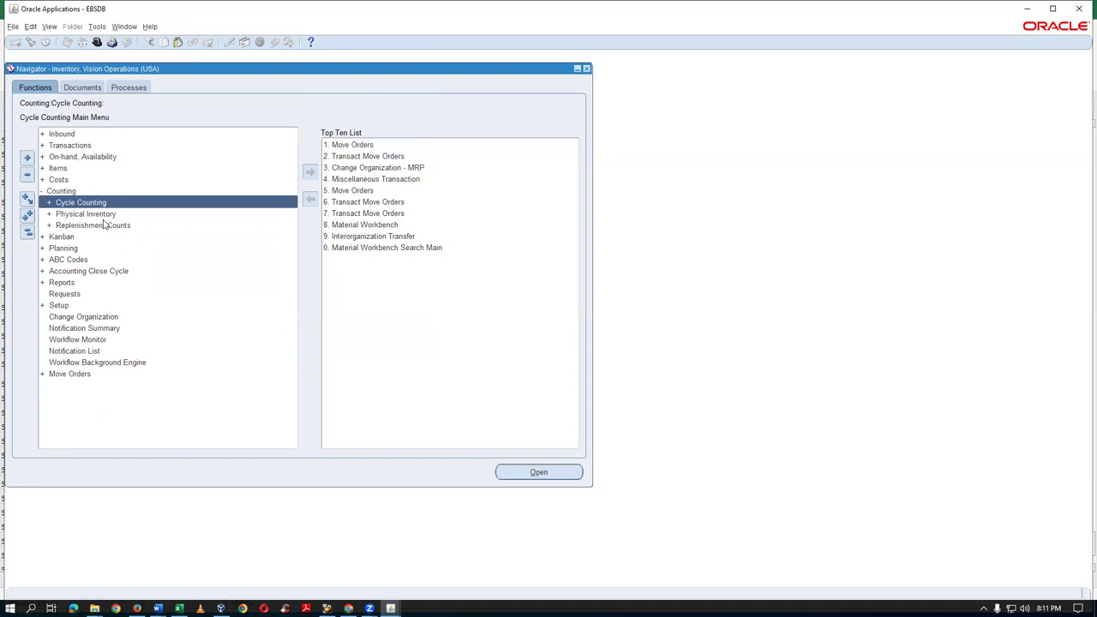
double_click(110, 226)
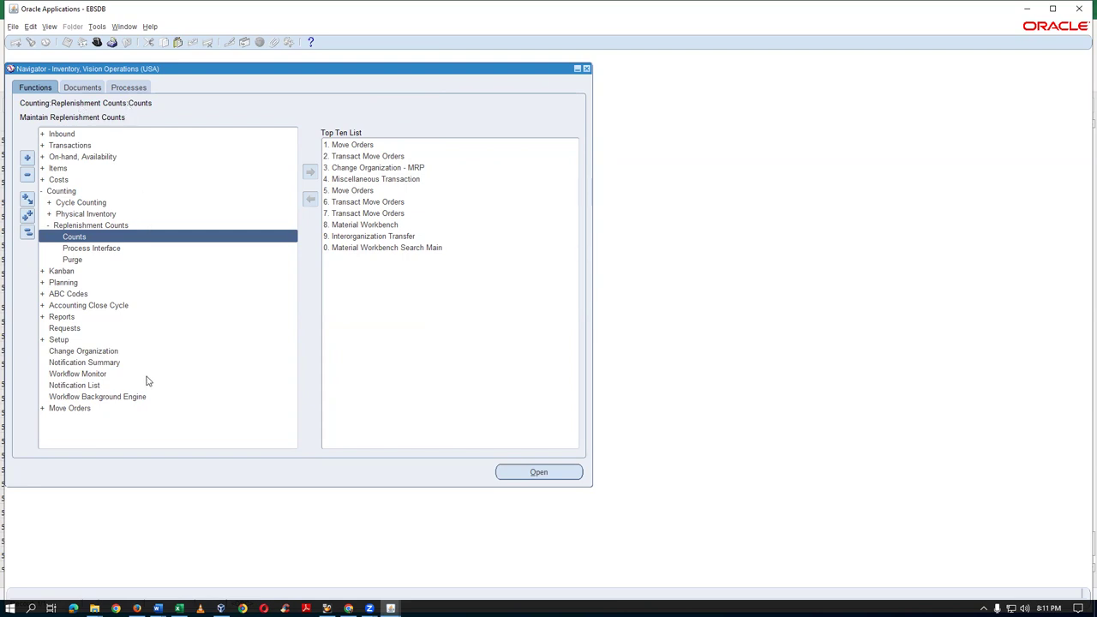
double_click(112, 238)
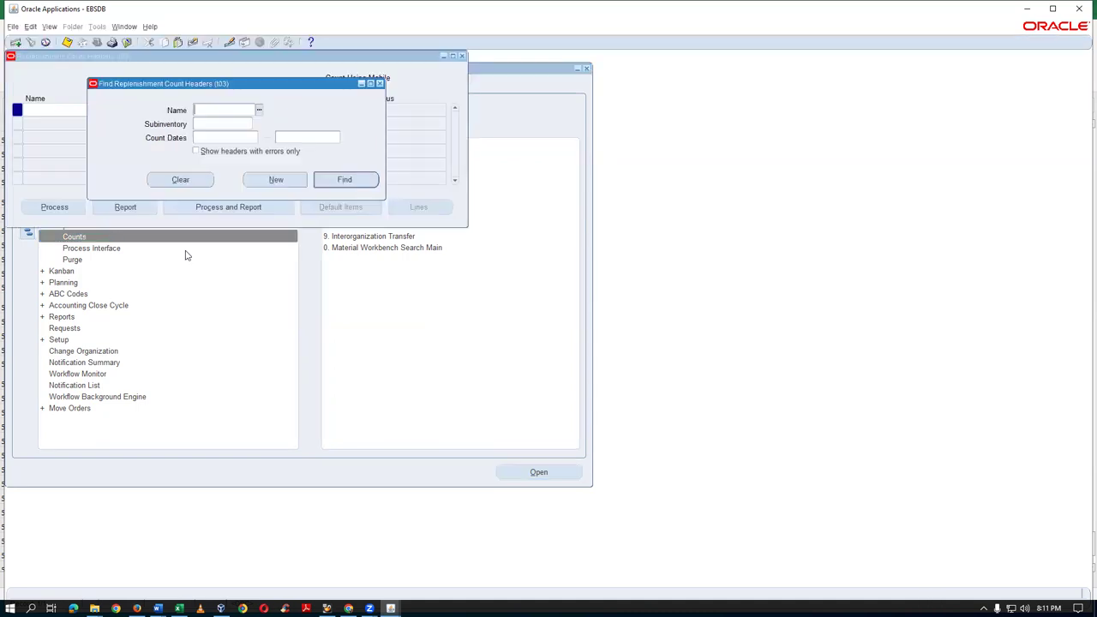
click(275, 181)
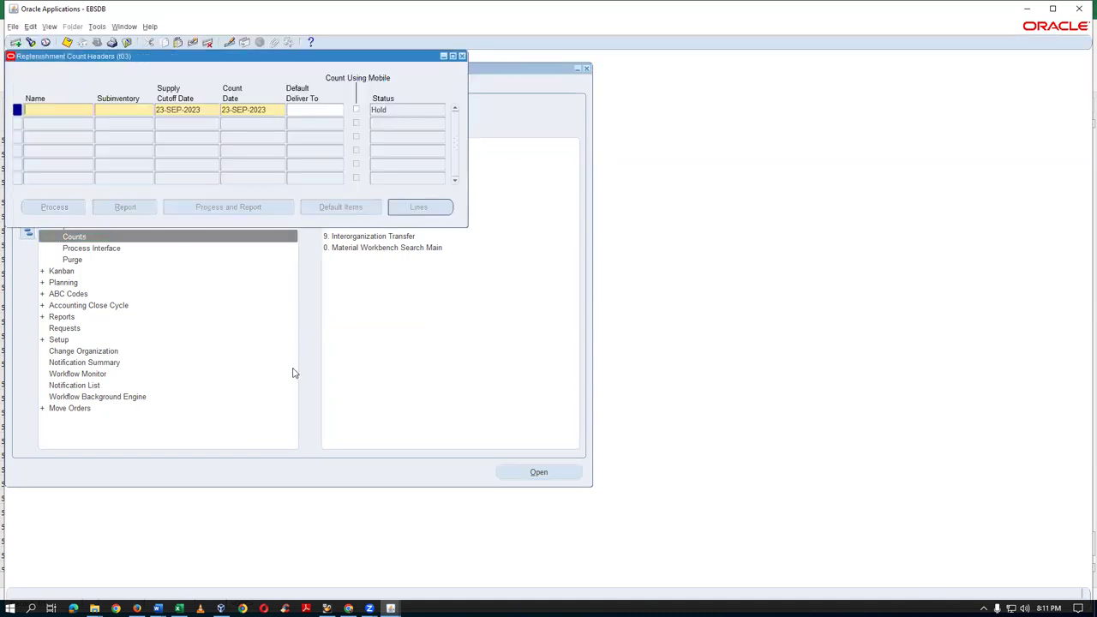
drag(181, 58, 403, 111)
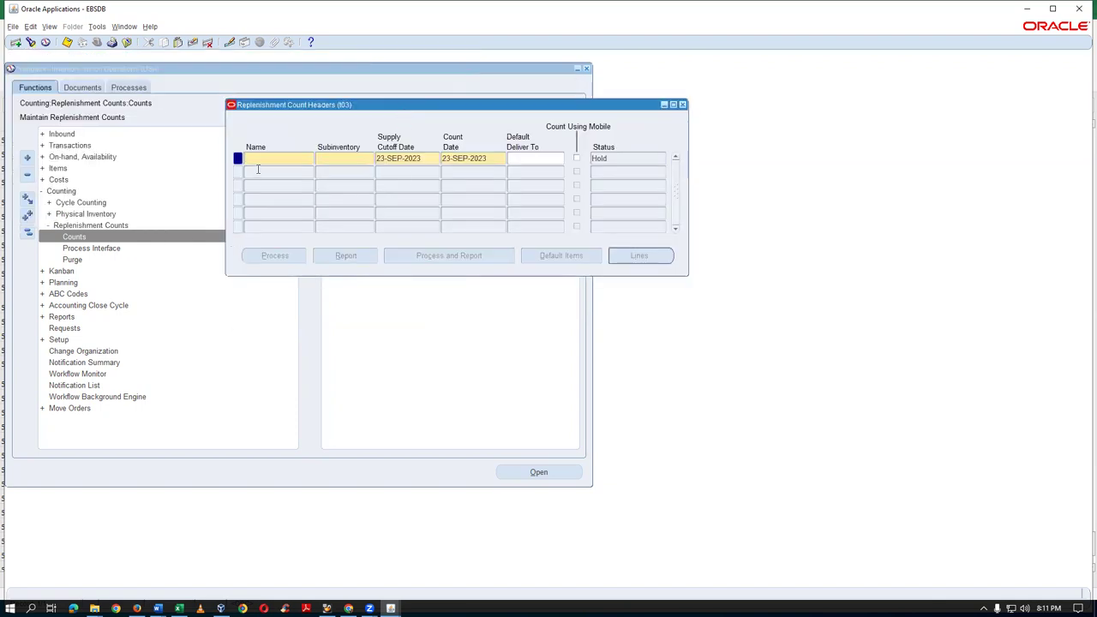
Name the replenishment count sep_ist_we and select nt_stat as its subinventory
text(ep_1st_we)
click(356, 159)
click(369, 160)
click(333, 238)
click(490, 431)
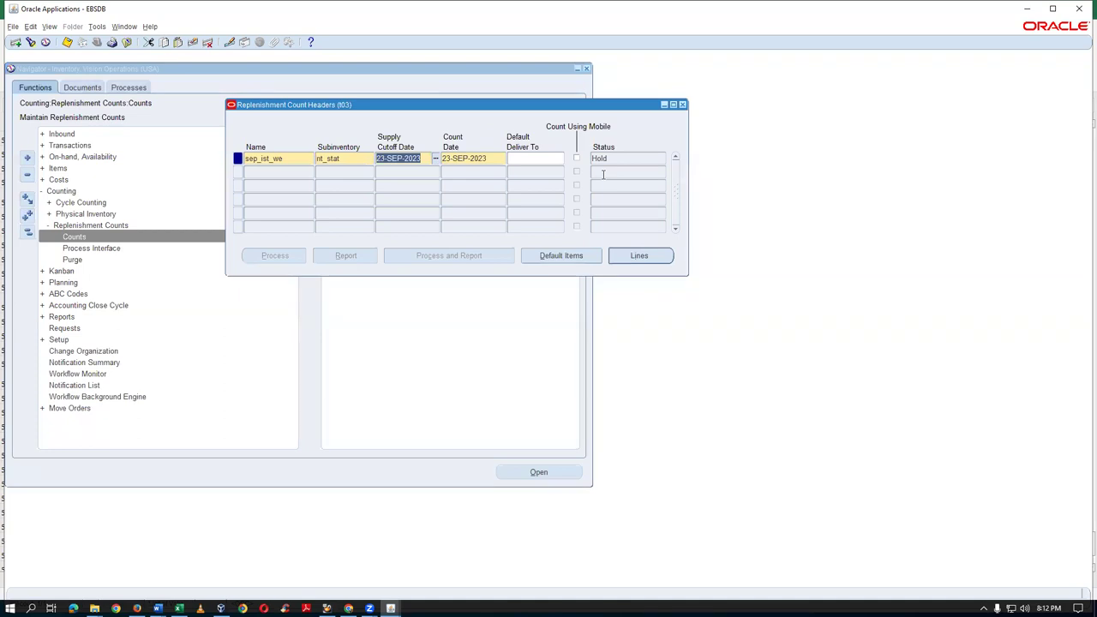
Add a count line for A4_Paper to sep_ist_we and set its count type to Onhand Quantity
click(626, 258)
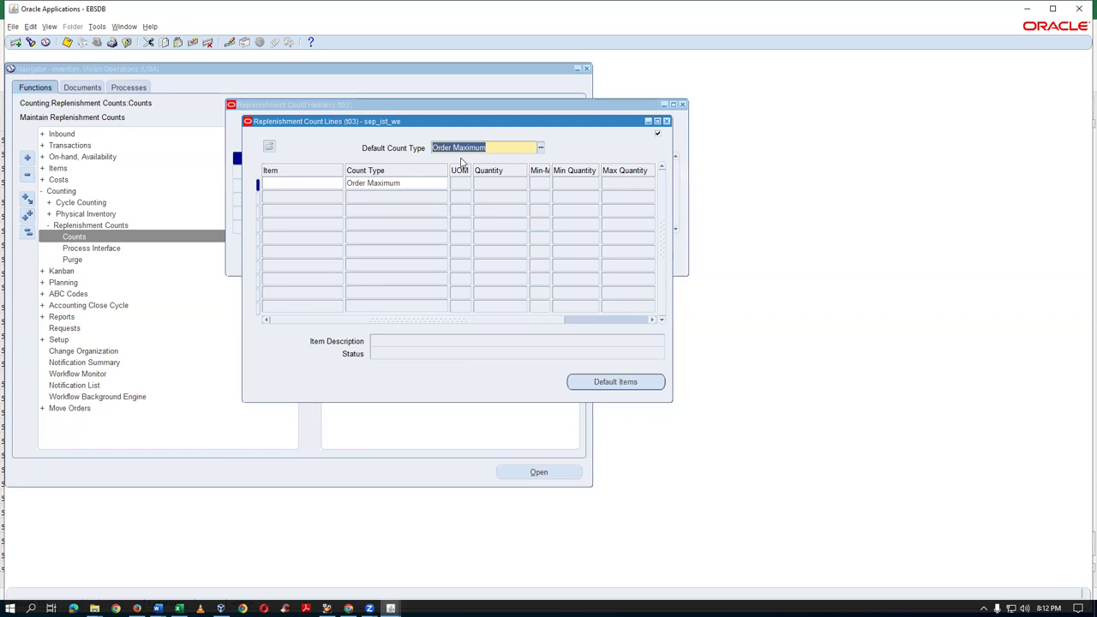
click(299, 182)
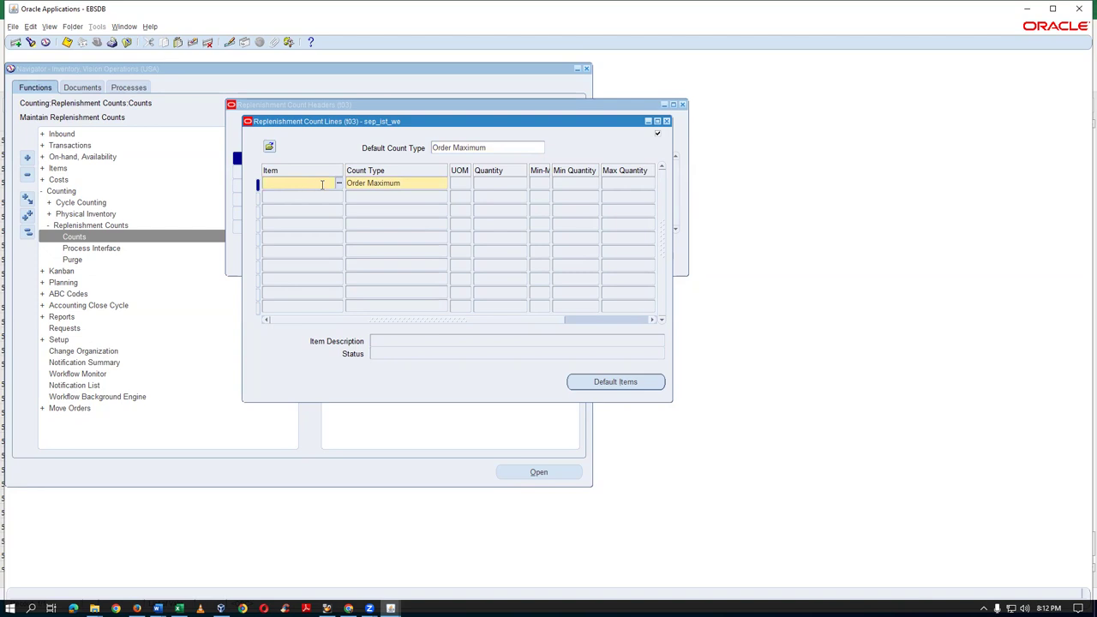
text(A)
text(4_Paper)
key(Tab)
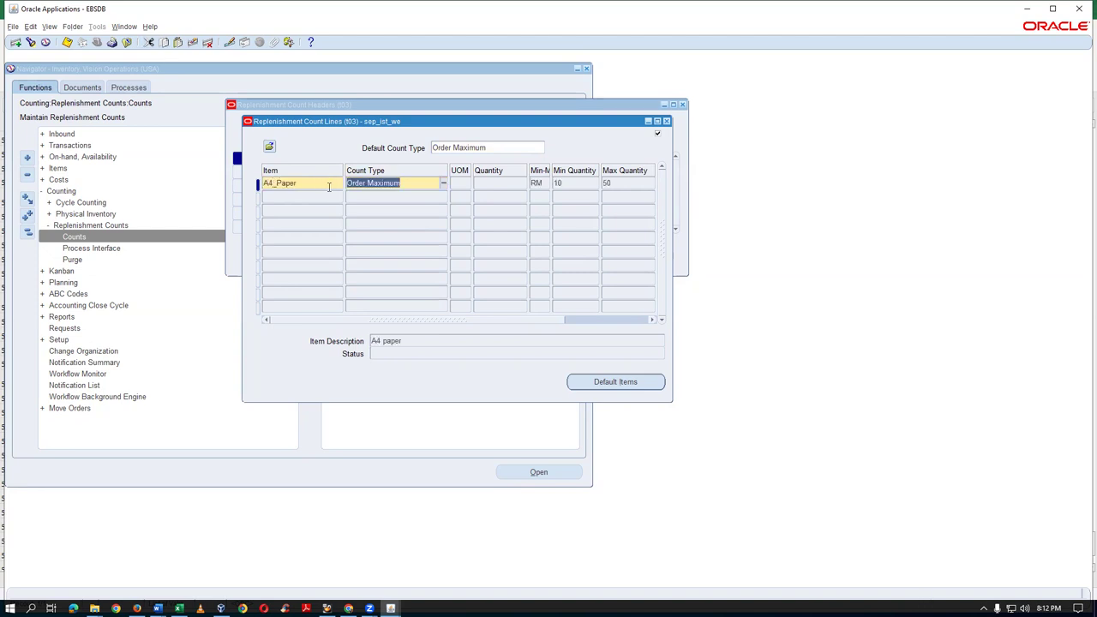
click(443, 182)
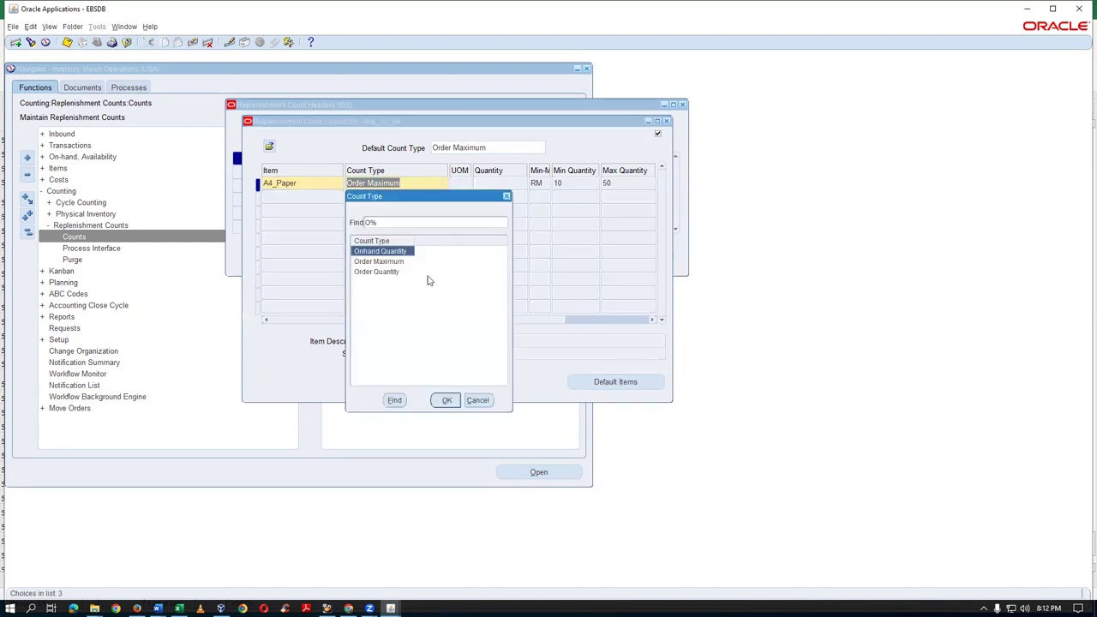
click(444, 400)
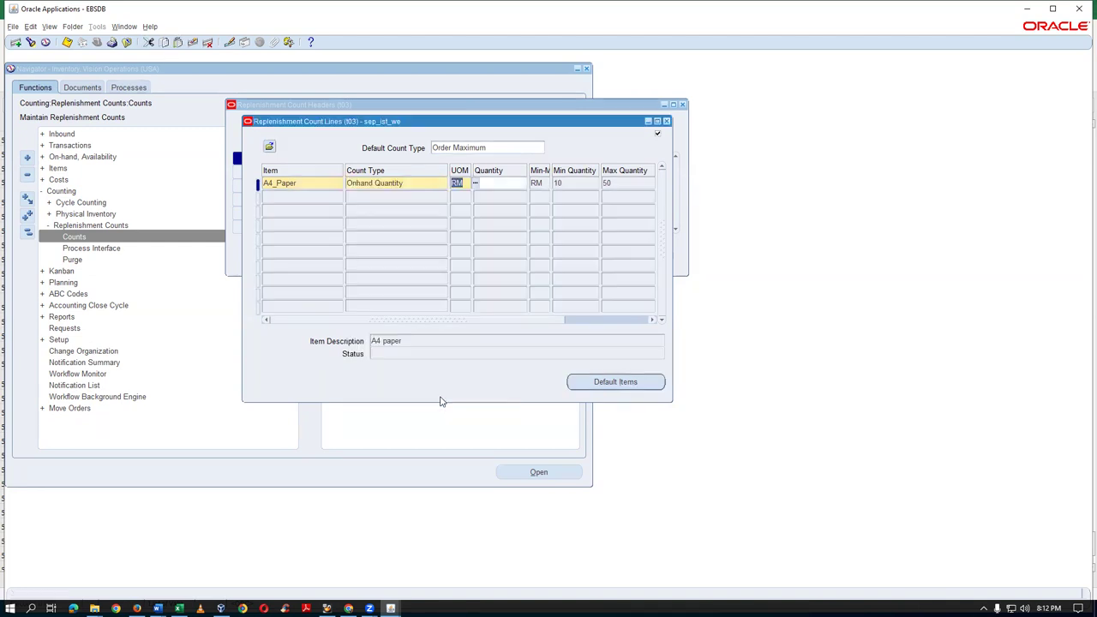
Set the counted quantity of A4_Paper to 12, save the count, and close the count lines
click(490, 182)
text(12)
key(Tab)
key(ctrl+s)
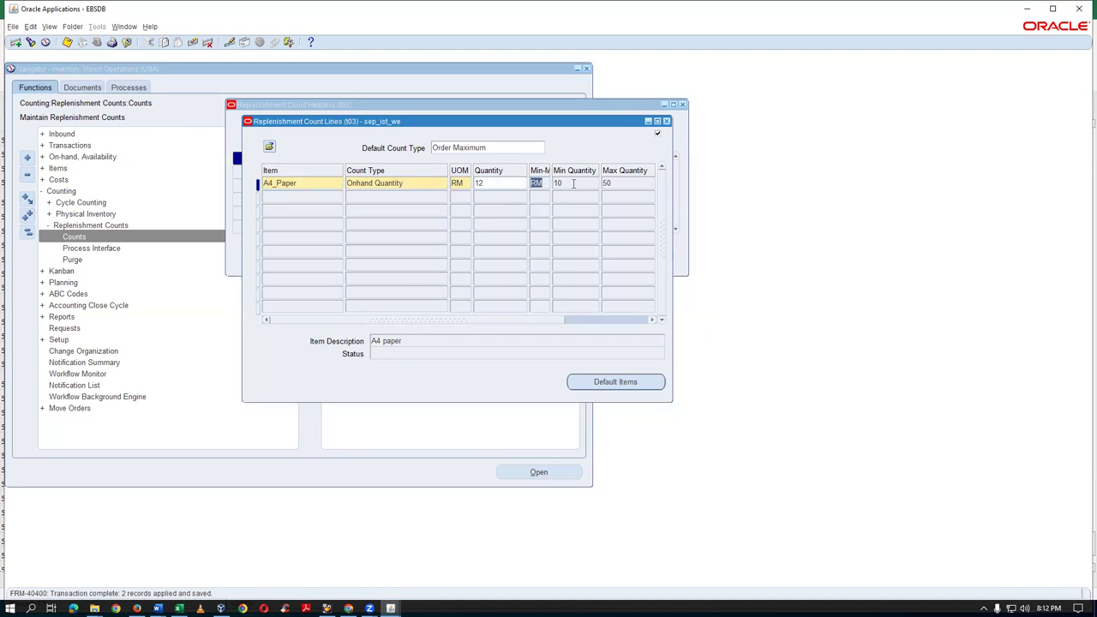
key(Tab)
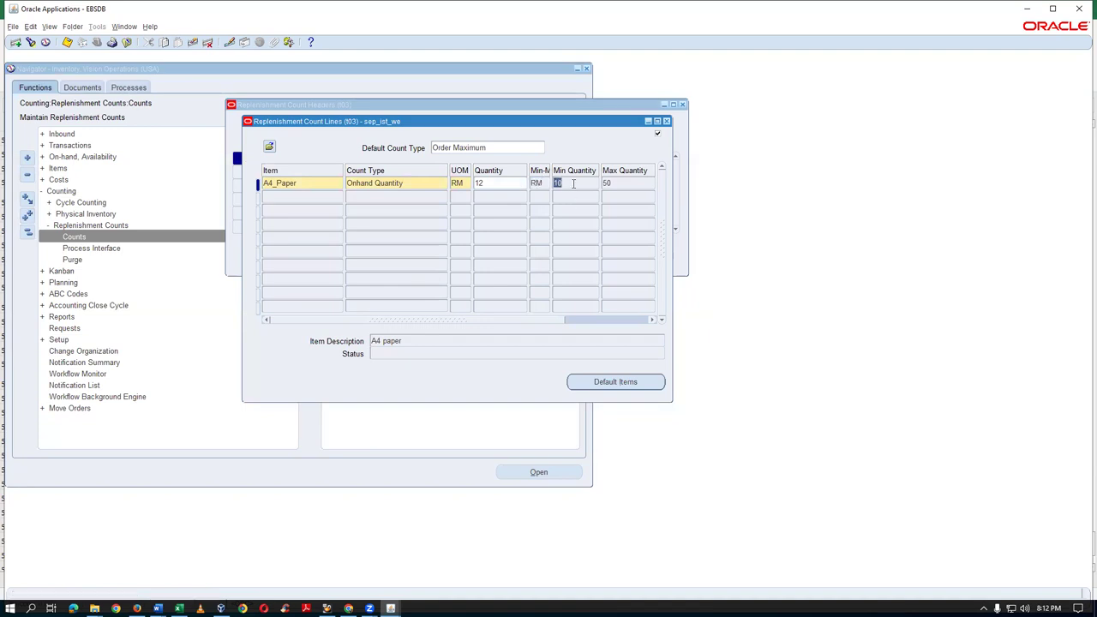
click(665, 121)
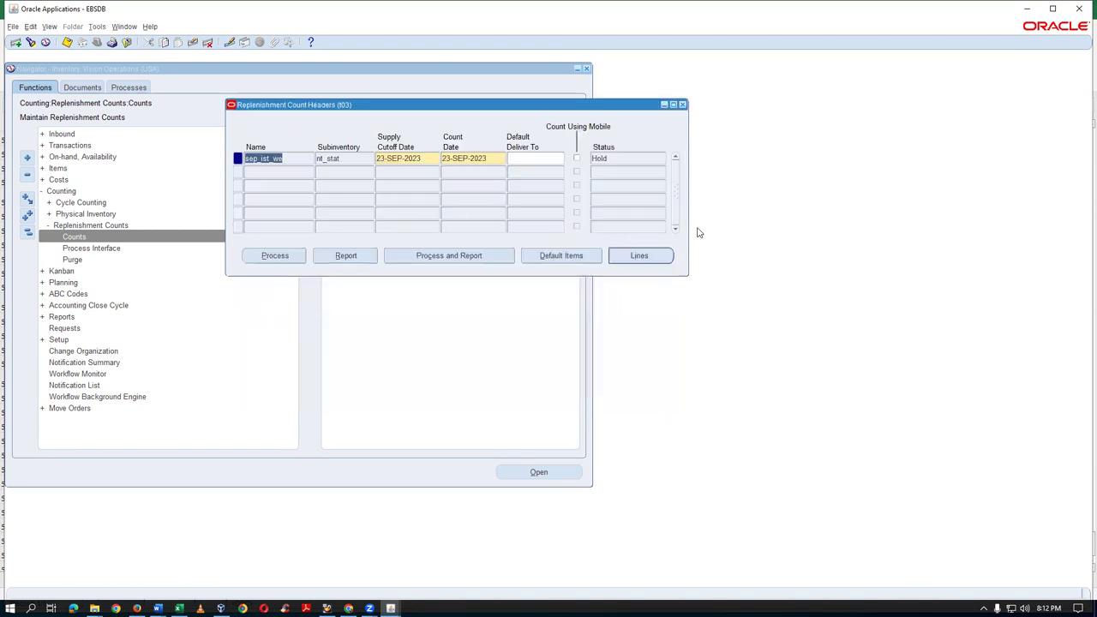
Run Process and Report for the sep_ist_we count and refresh the concurrent requests list to track its requests
click(465, 255)
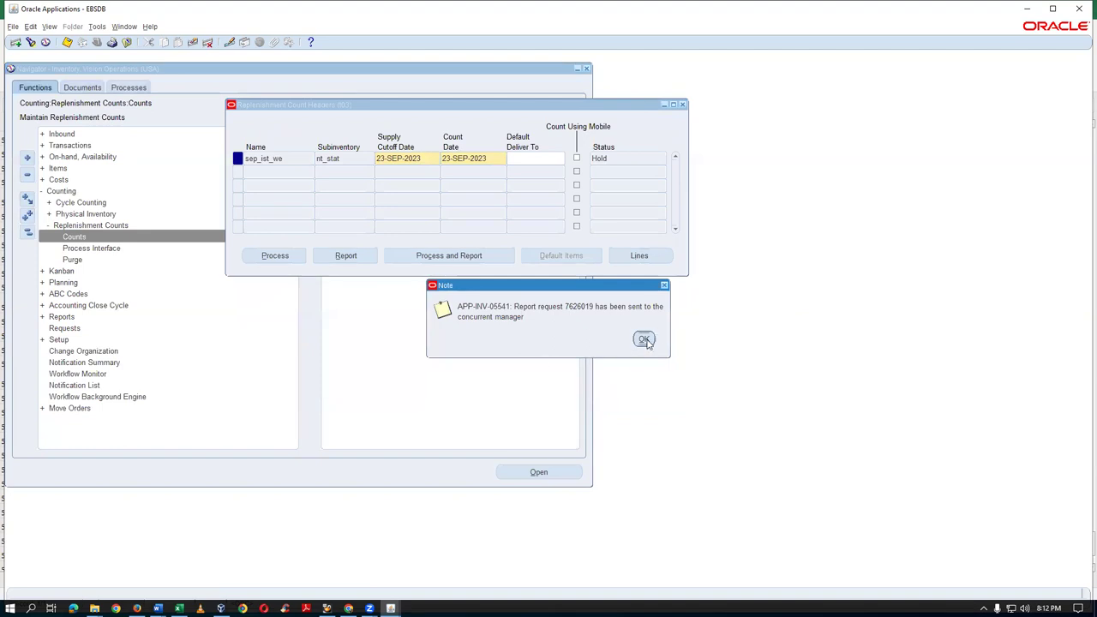
click(645, 339)
key(alt+v)
key(q)
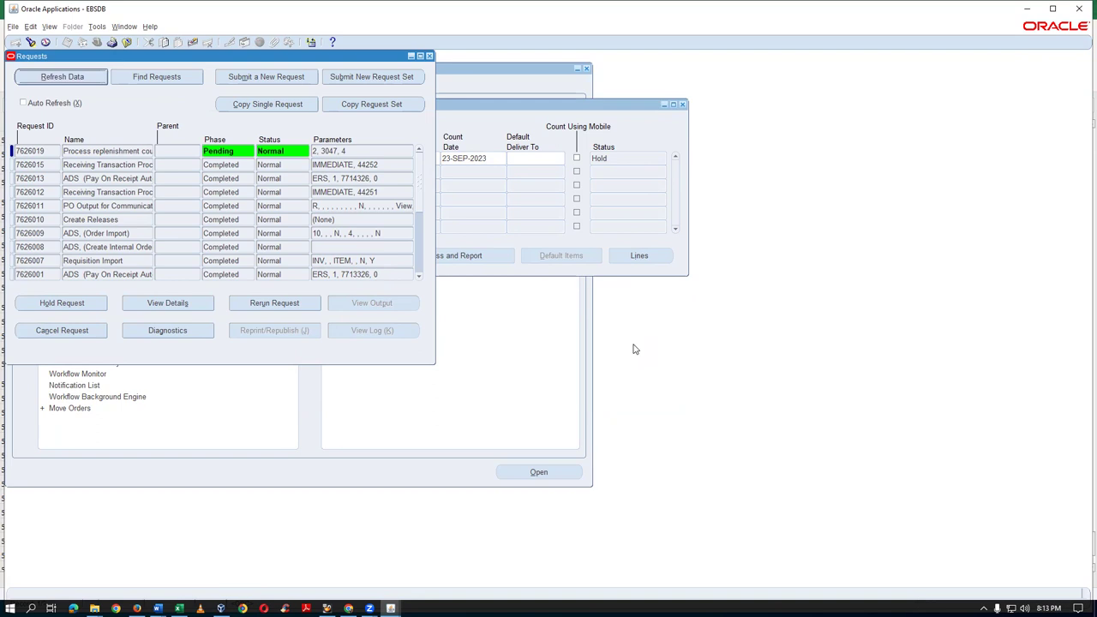
key(alt+r)
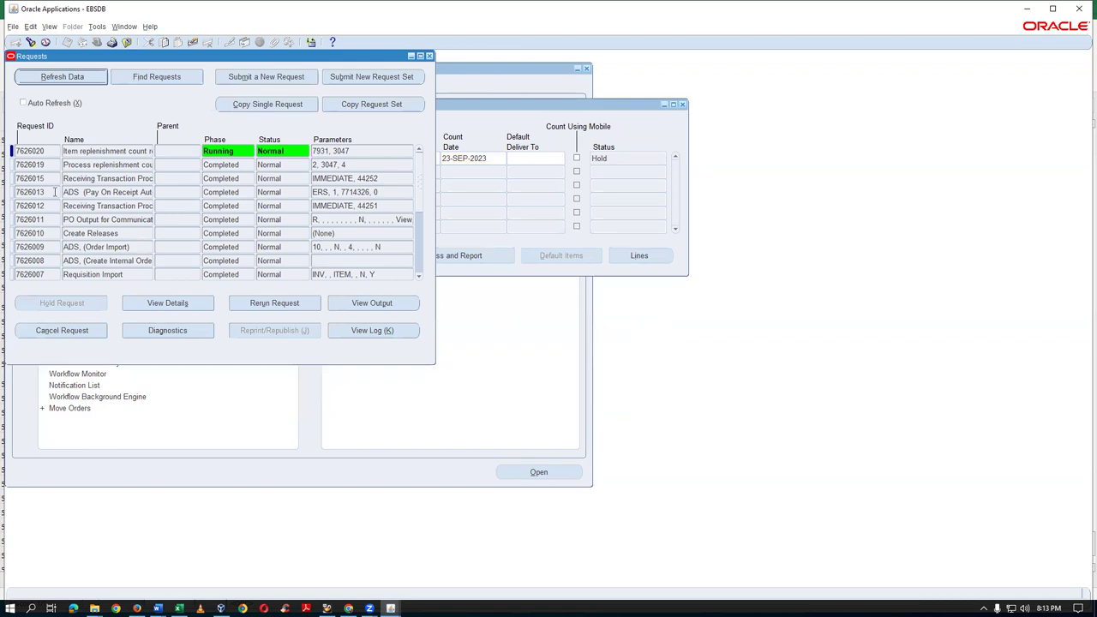
click(75, 151)
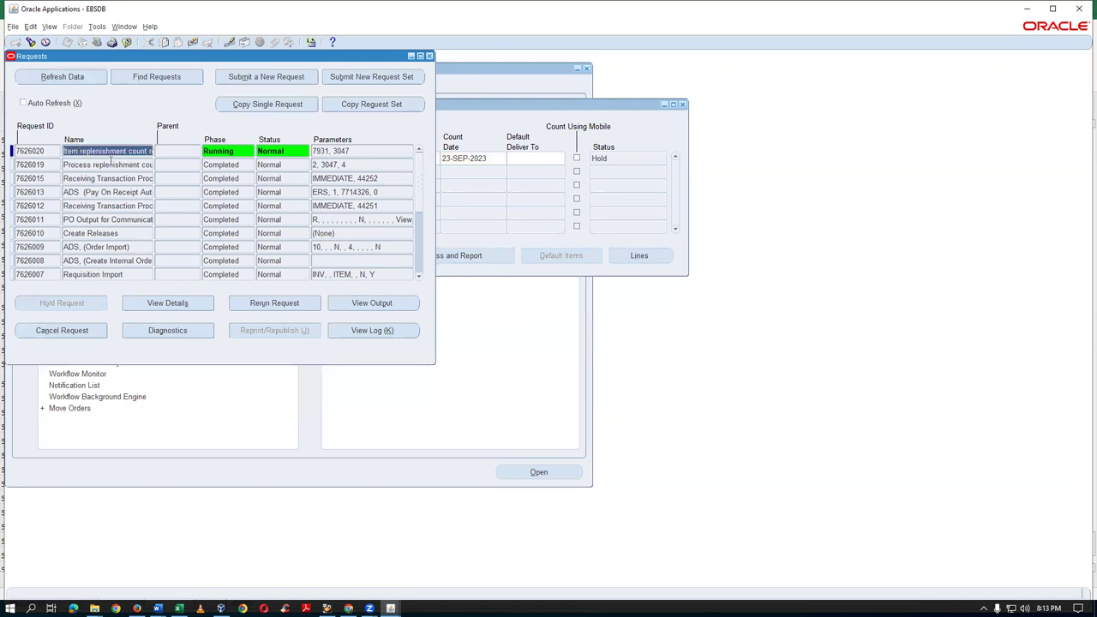
key(End)
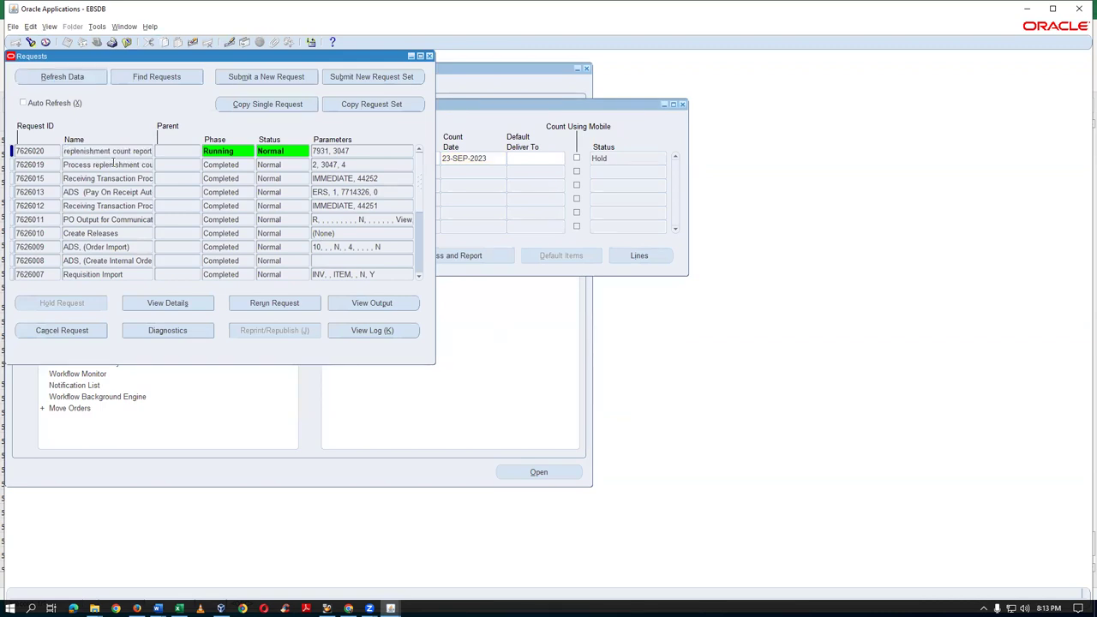
key(Home)
click(74, 82)
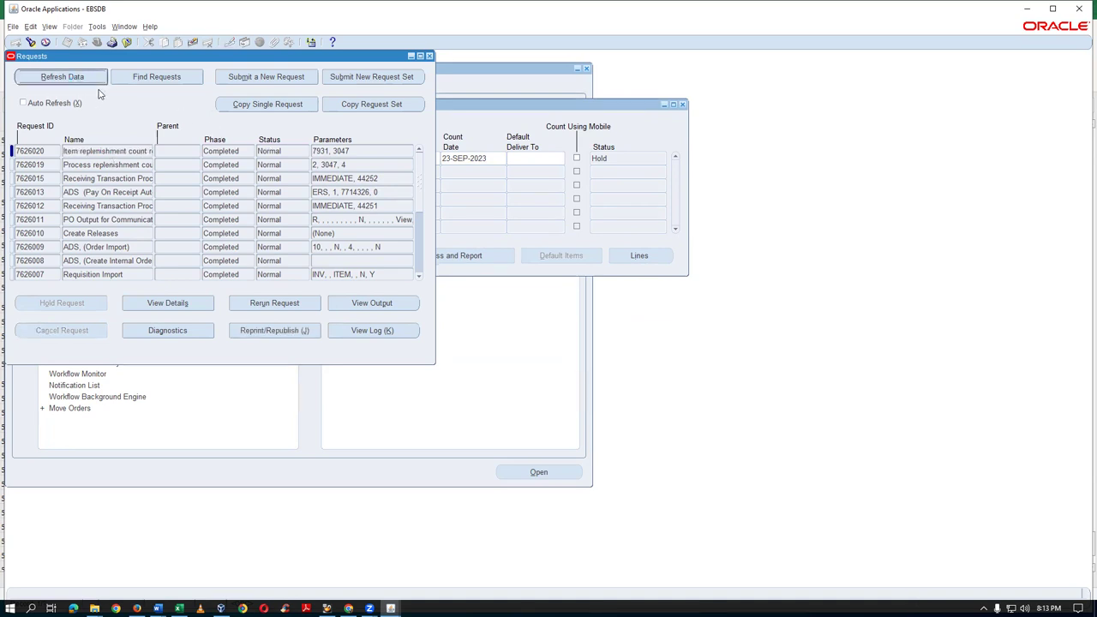
View the output of the item replenishment count report and examine the reorder remark and count quantity for A4_Paper
click(122, 153)
click(357, 302)
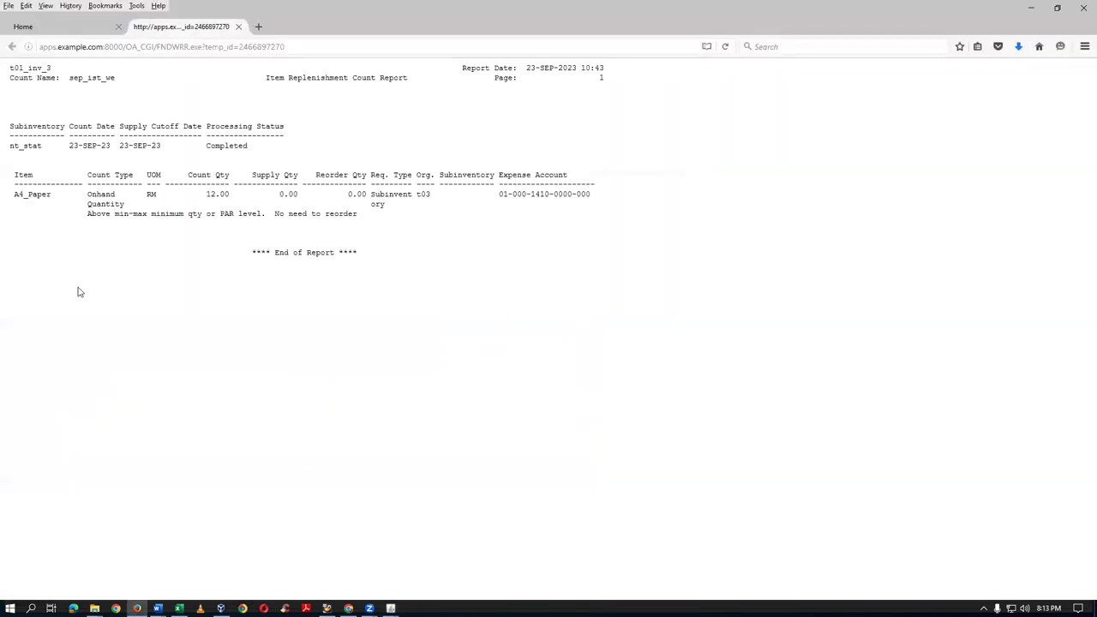
drag(87, 213, 358, 220)
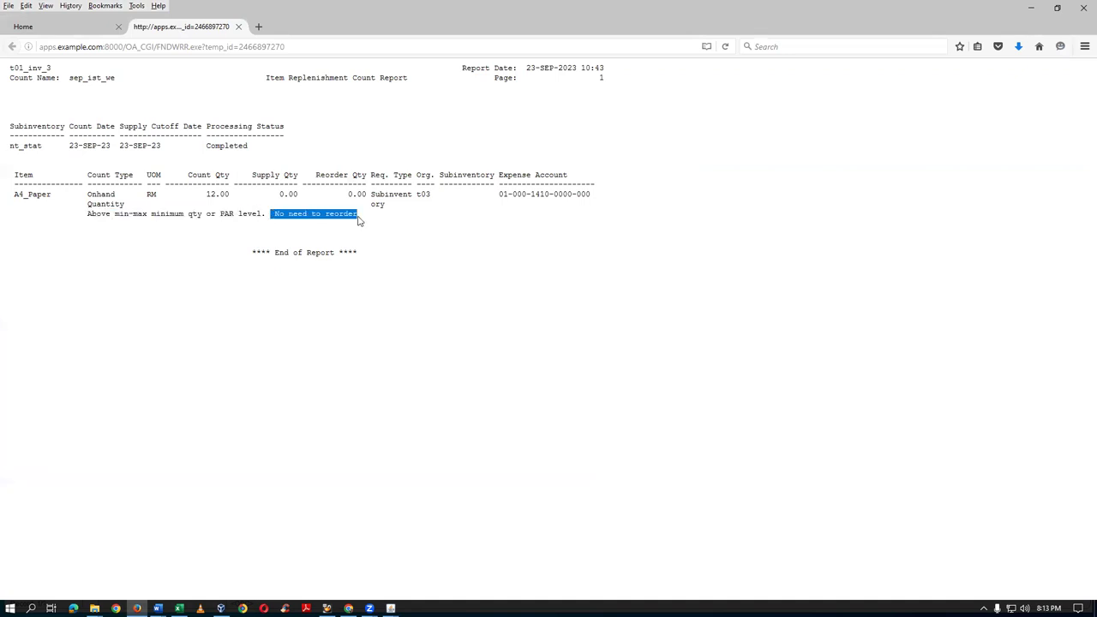
click(210, 194)
drag(210, 194, 234, 197)
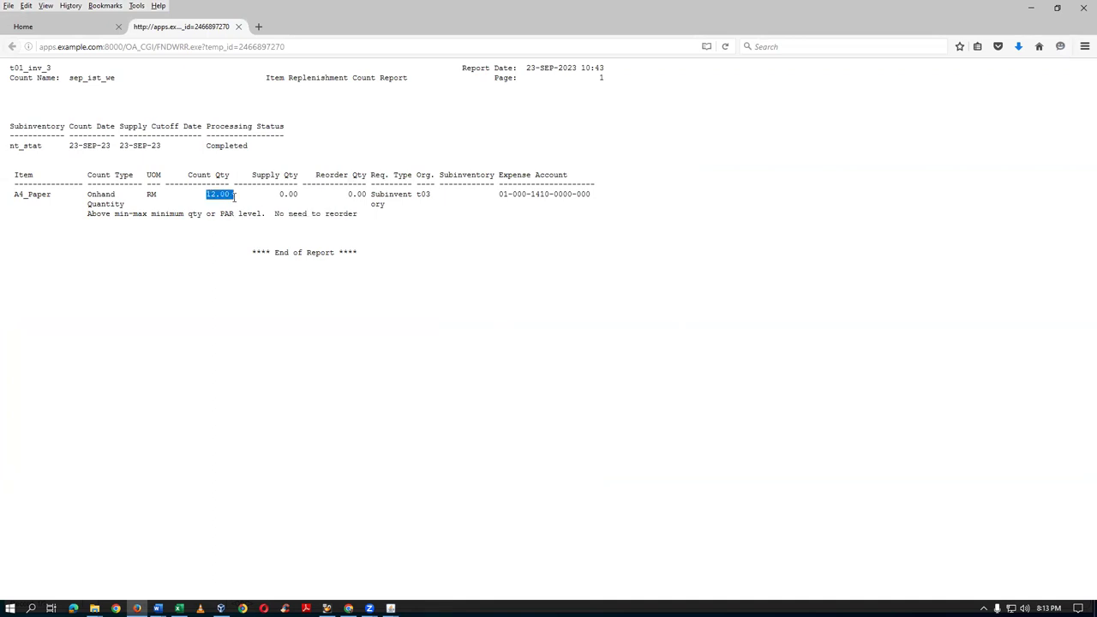
Close the report output and return to the Replenishment Count Headers form in Oracle Applications
click(238, 27)
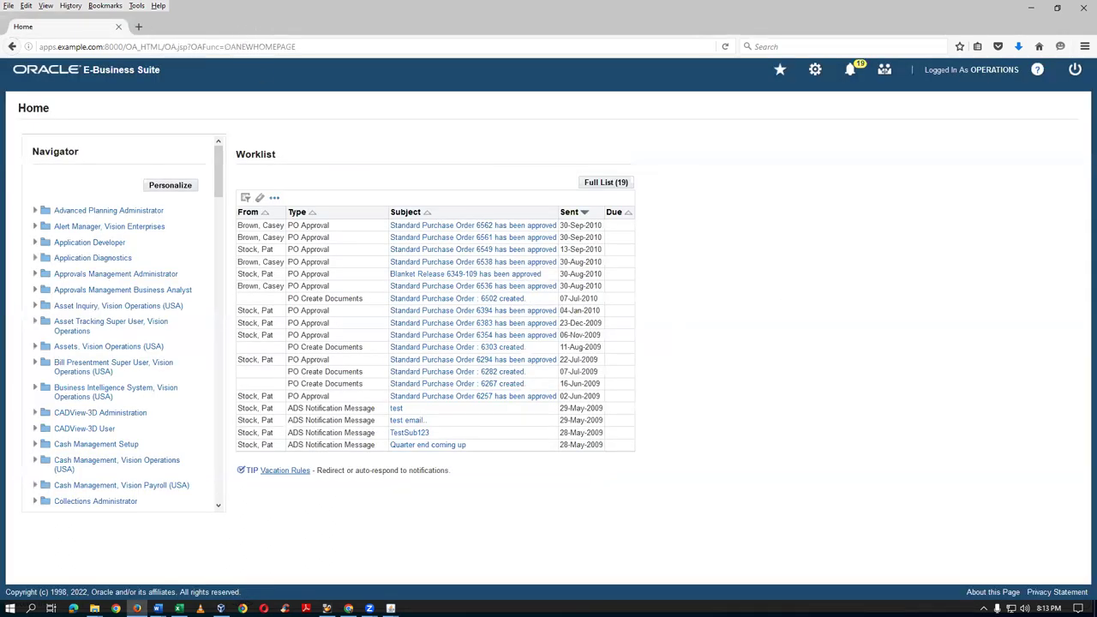
click(391, 608)
click(429, 557)
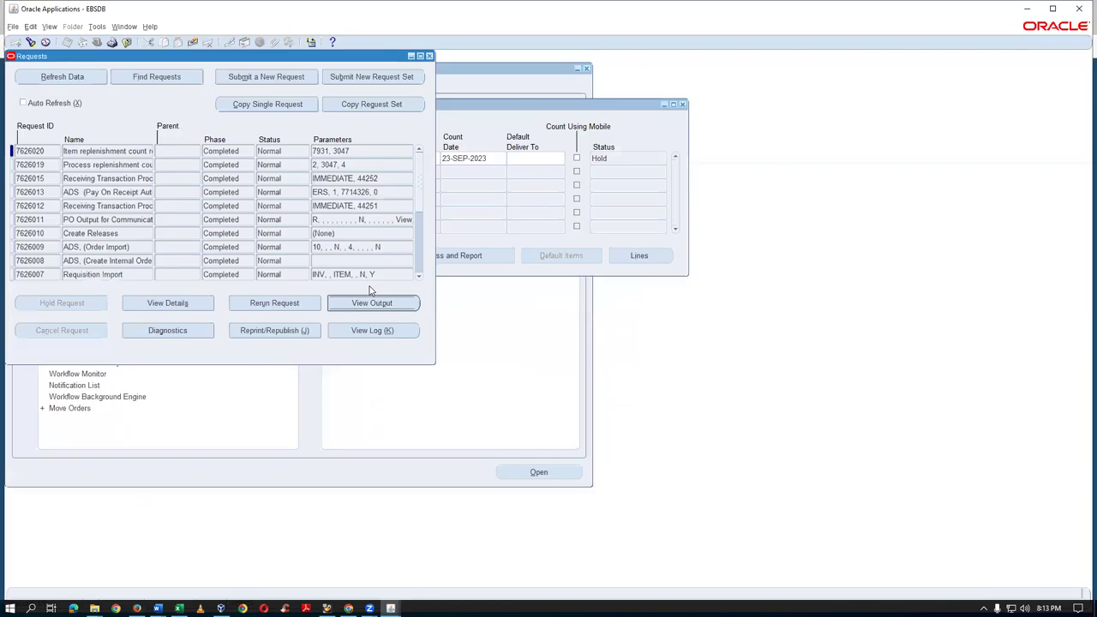
click(517, 126)
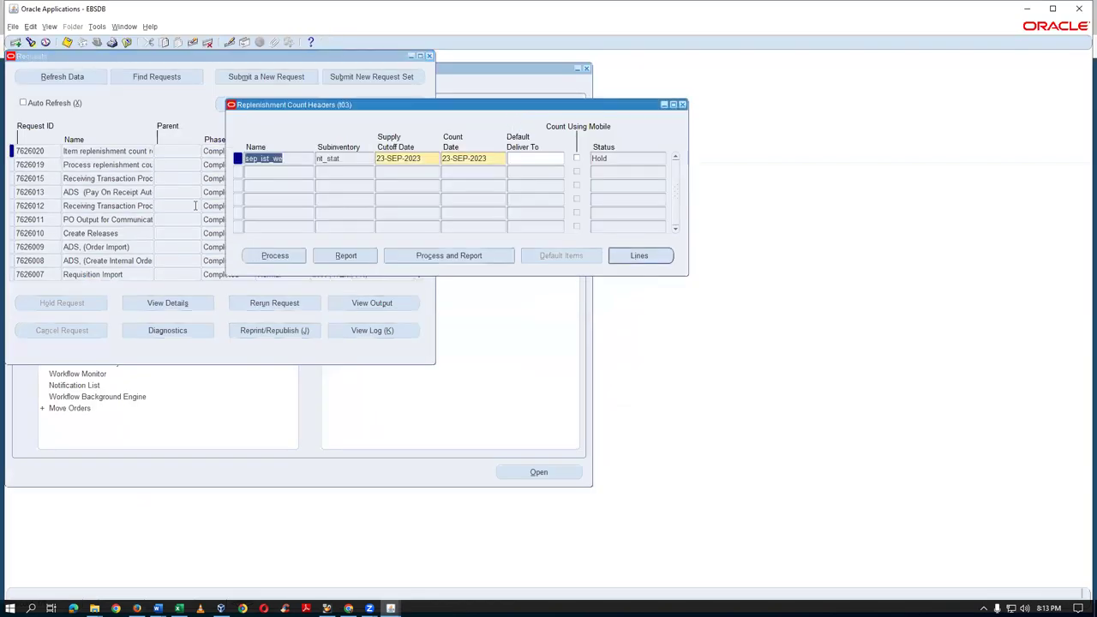
Add a replenishment count header named sep_2nd_we for subinventory nt_stat with the default dates and open its count lines
click(266, 175)
text(sep)
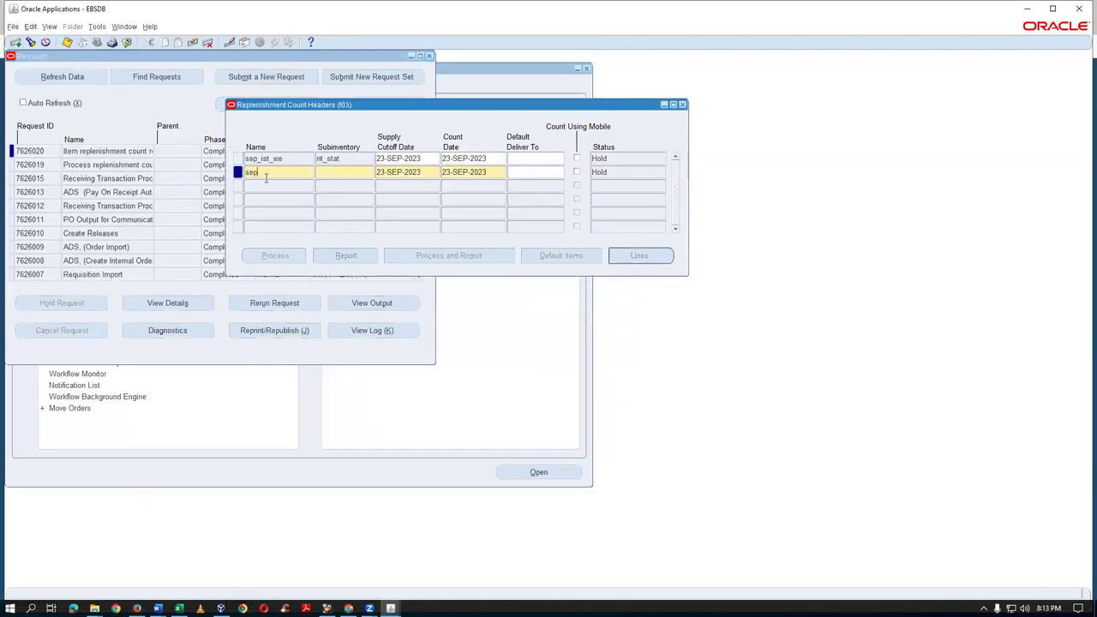
text(_2nd_we)
click(342, 175)
key(shift+F5)
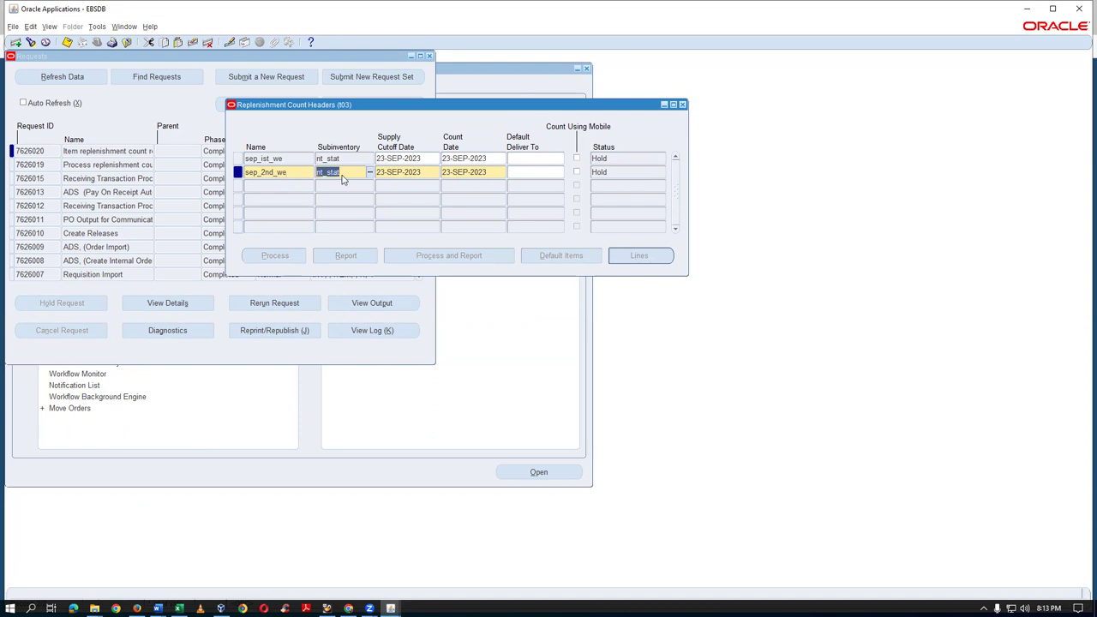
key(Tab)
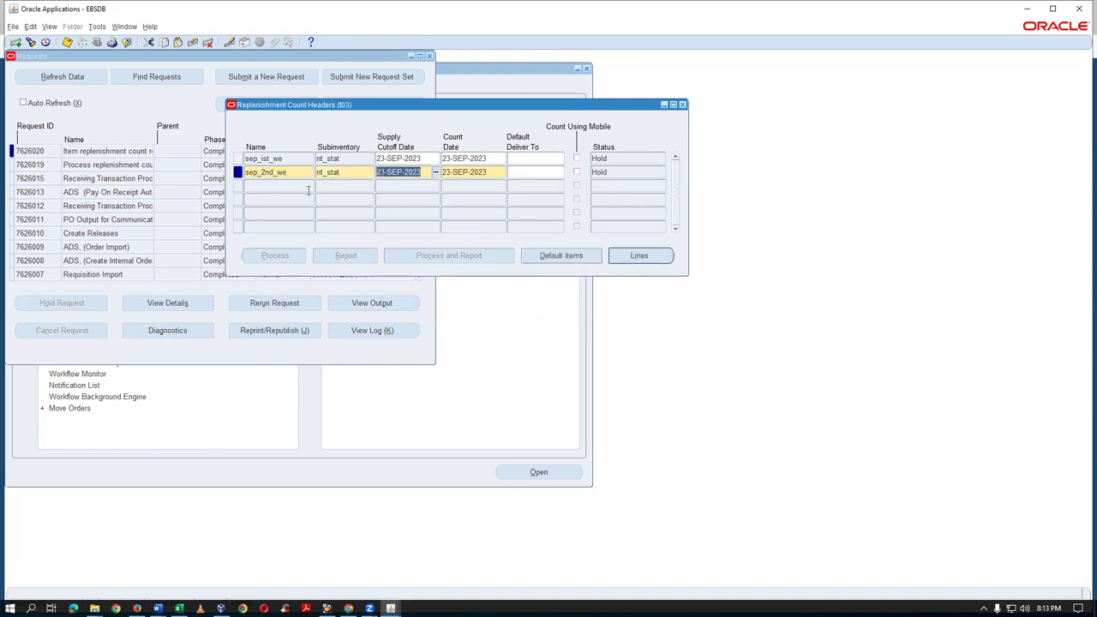
click(634, 259)
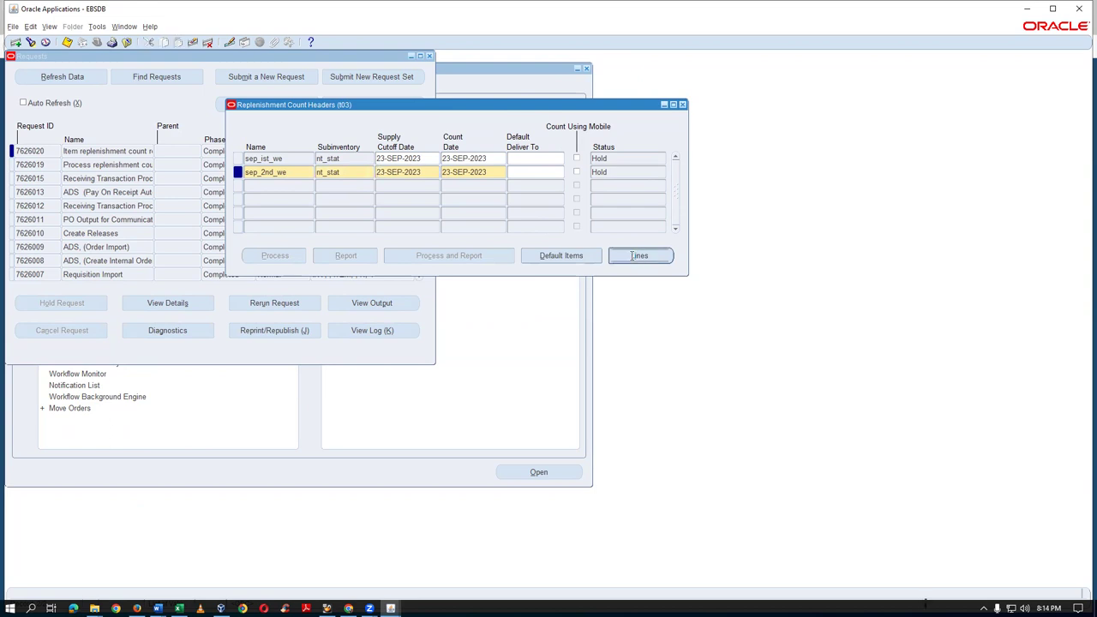
click(320, 184)
click(340, 185)
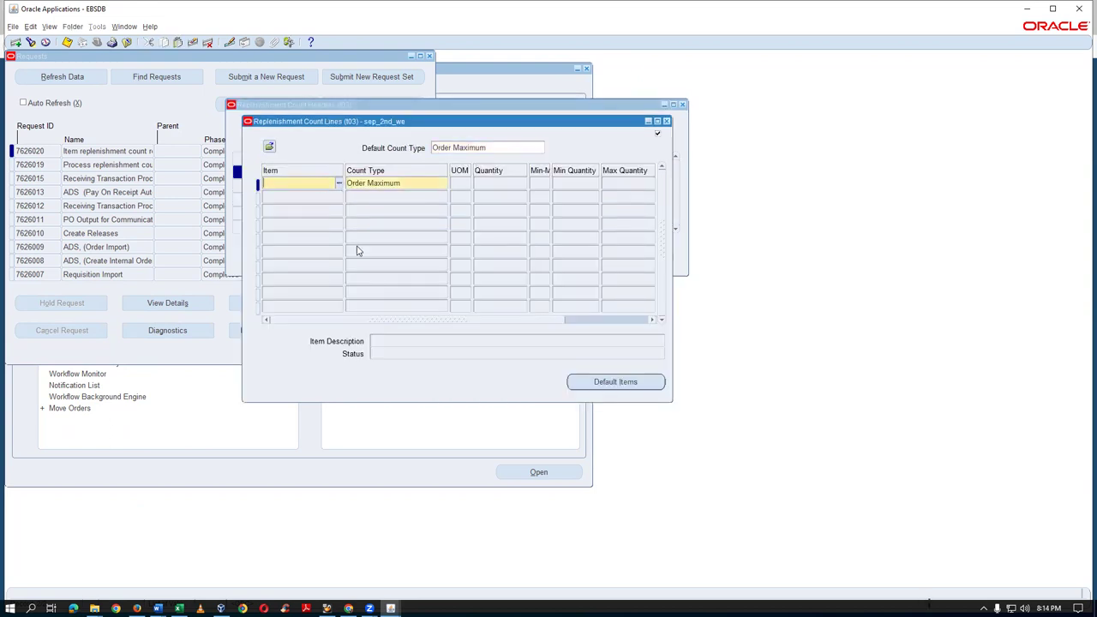
Add item A4_Paper to the sep_2nd_we count lines with count type Onhand Quantity
click(549, 345)
text(A4_Paper)
key(Tab)
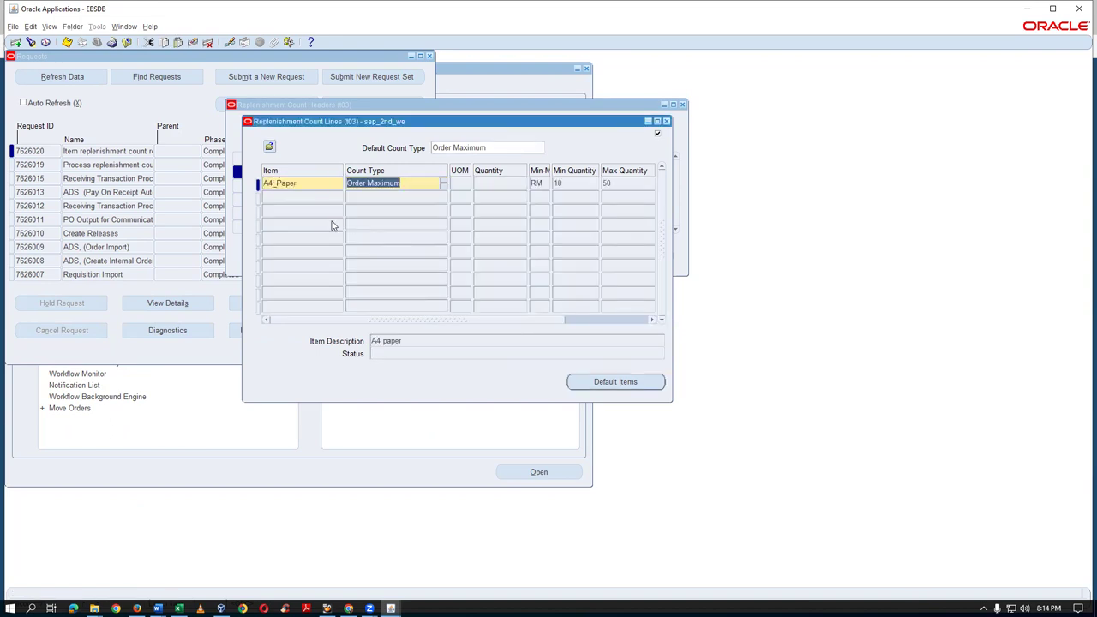
click(443, 184)
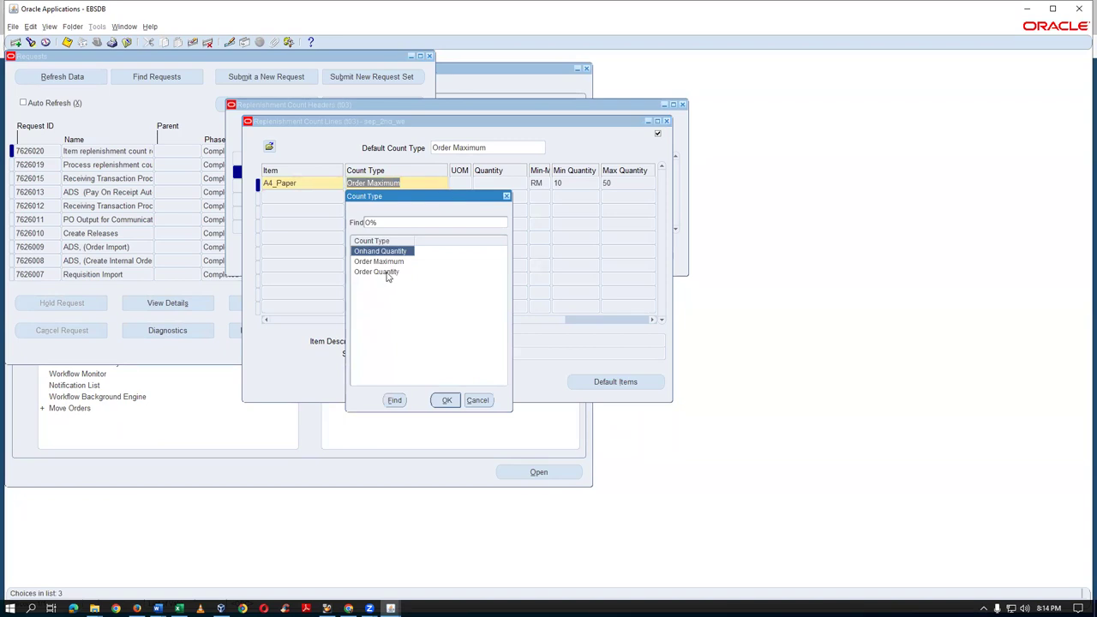
click(445, 400)
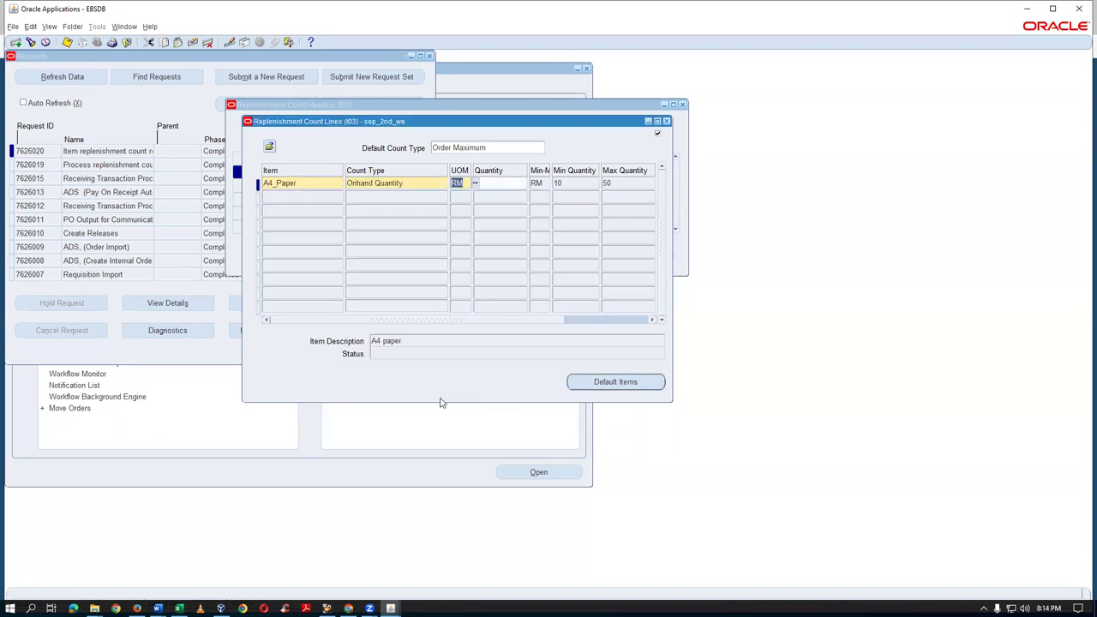
Set the counted quantity of A4_Paper to 7, save the count, and close the count lines
click(493, 183)
key(Tab)
click(624, 183)
key(ctrl+s)
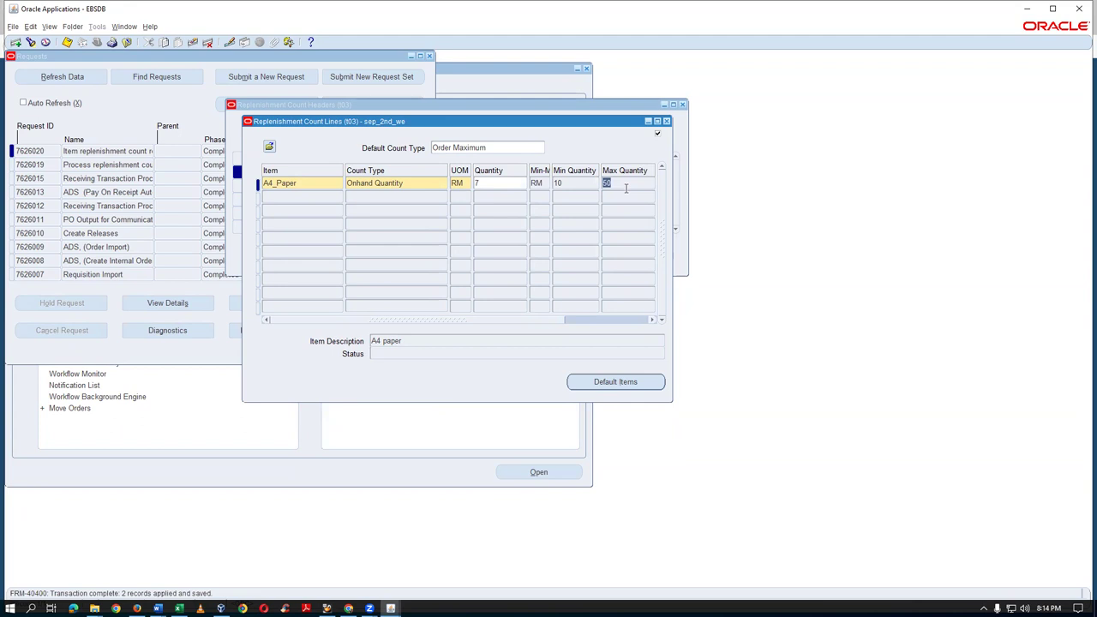
click(666, 120)
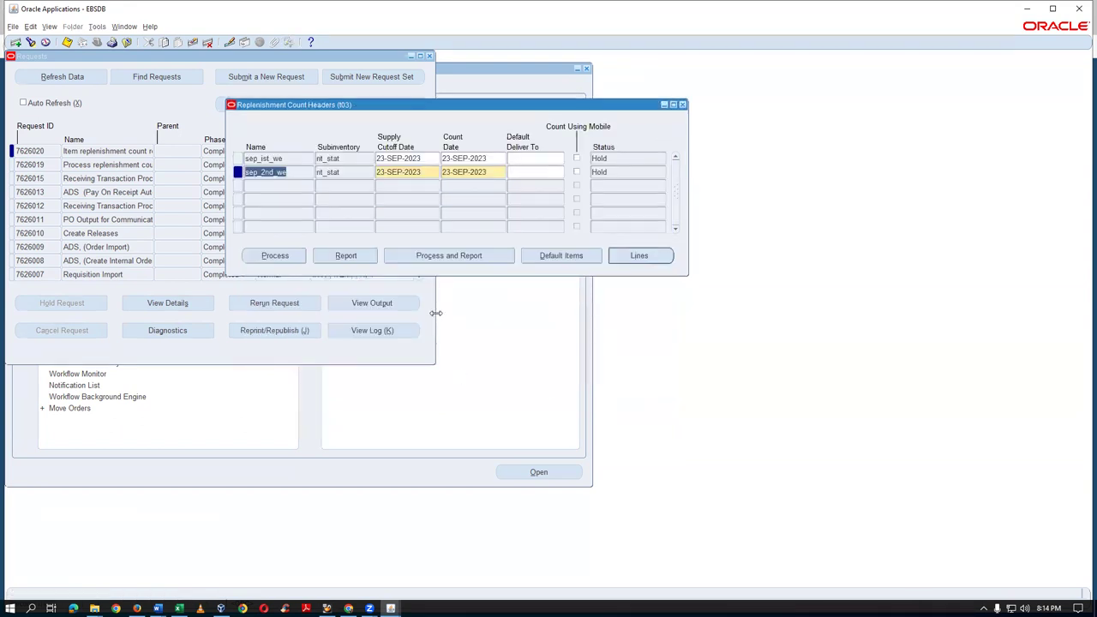
Run Process and Report for the sep_2nd_we count and refresh the concurrent requests list to track its requests
click(455, 257)
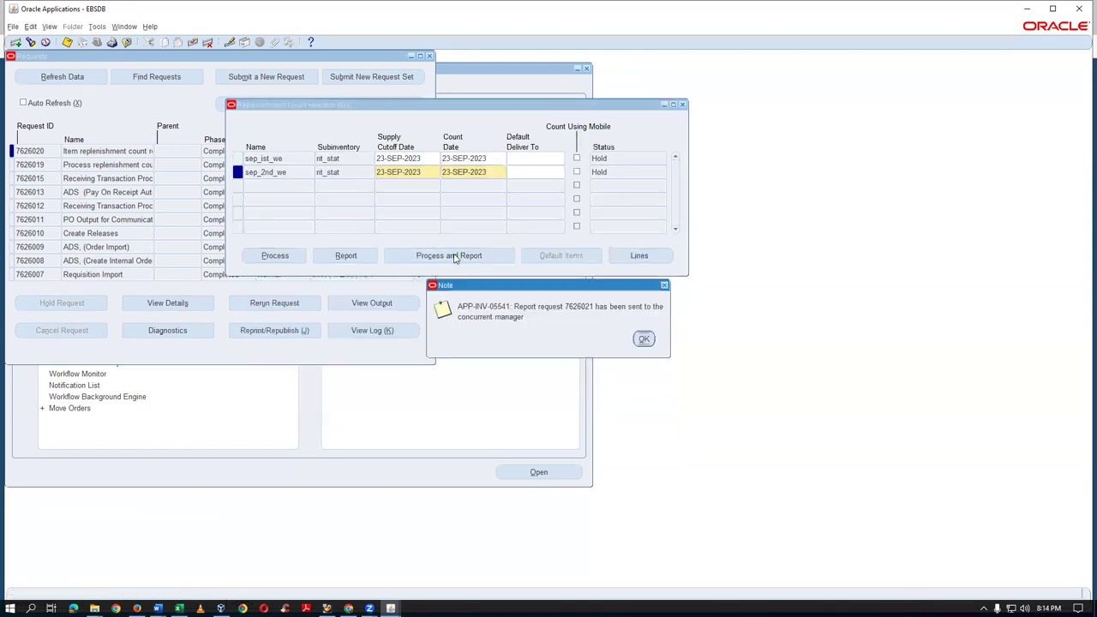
click(644, 339)
key(alt+v)
key(q)
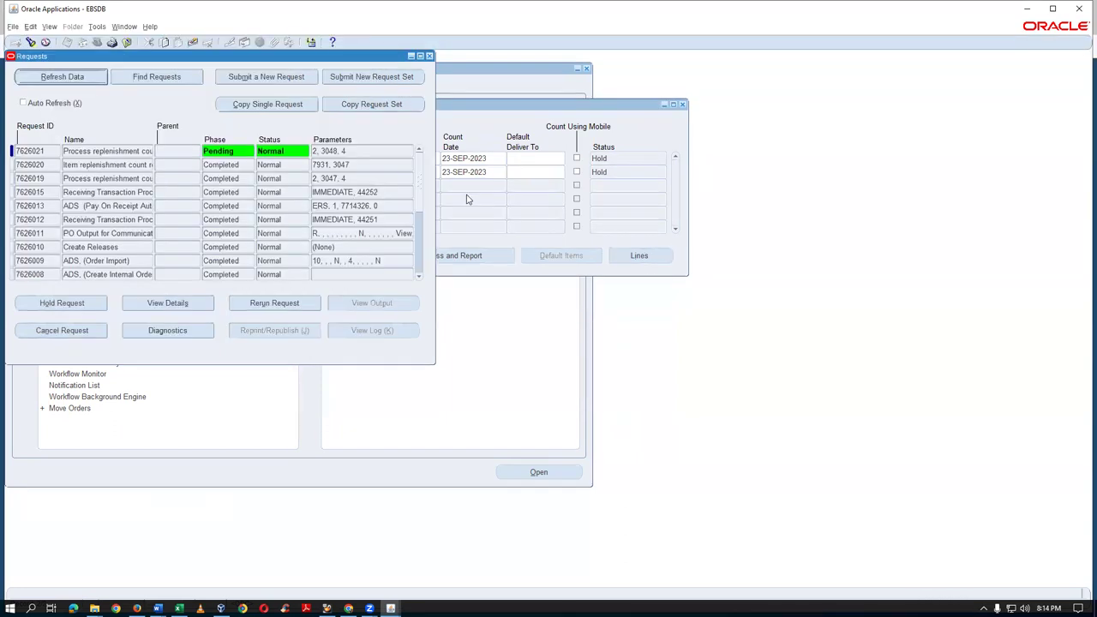
key(alt+r)
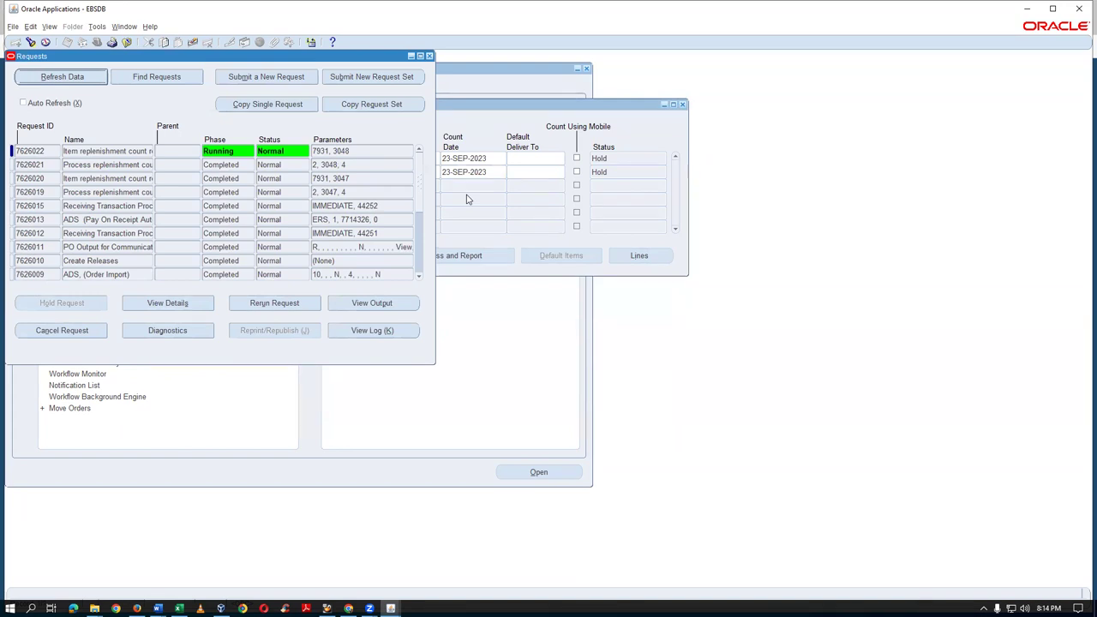
key(alt+r)
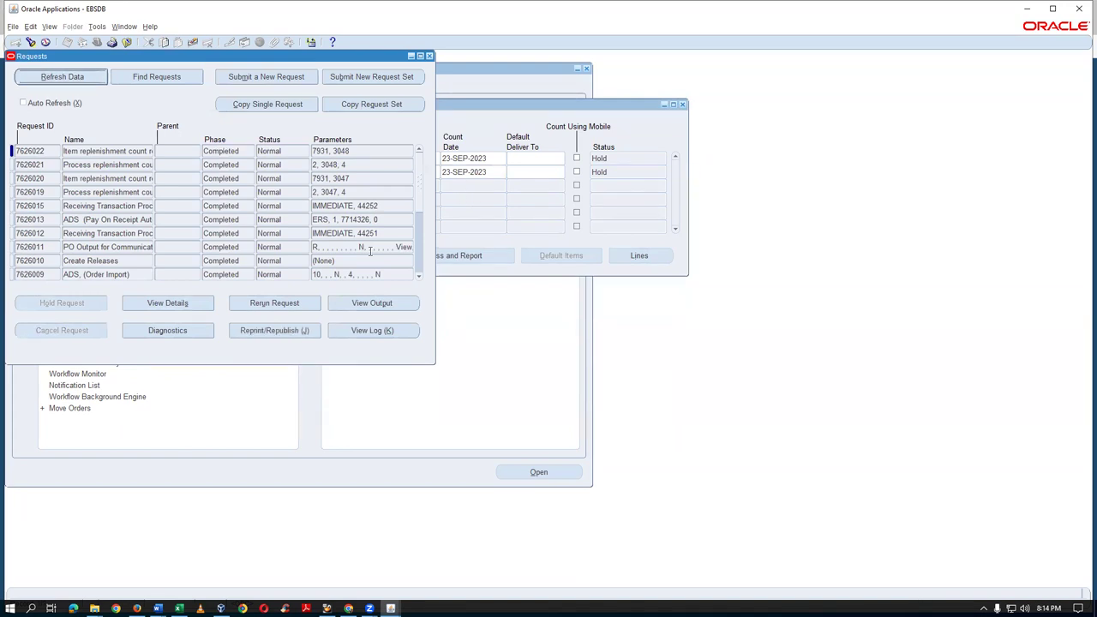
View the output of the latest item replenishment count report and examine the reorder quantity for A4_Paper
click(376, 305)
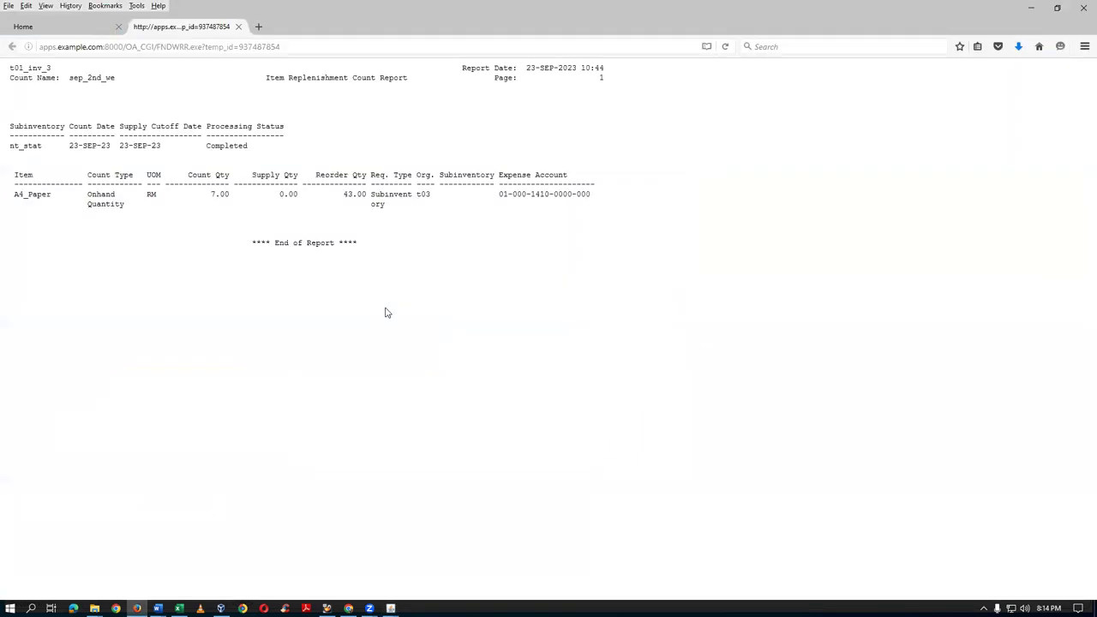
drag(346, 193, 364, 195)
click(397, 212)
Close the report output, return to Oracle Applications, and close both open Requests windows
click(238, 27)
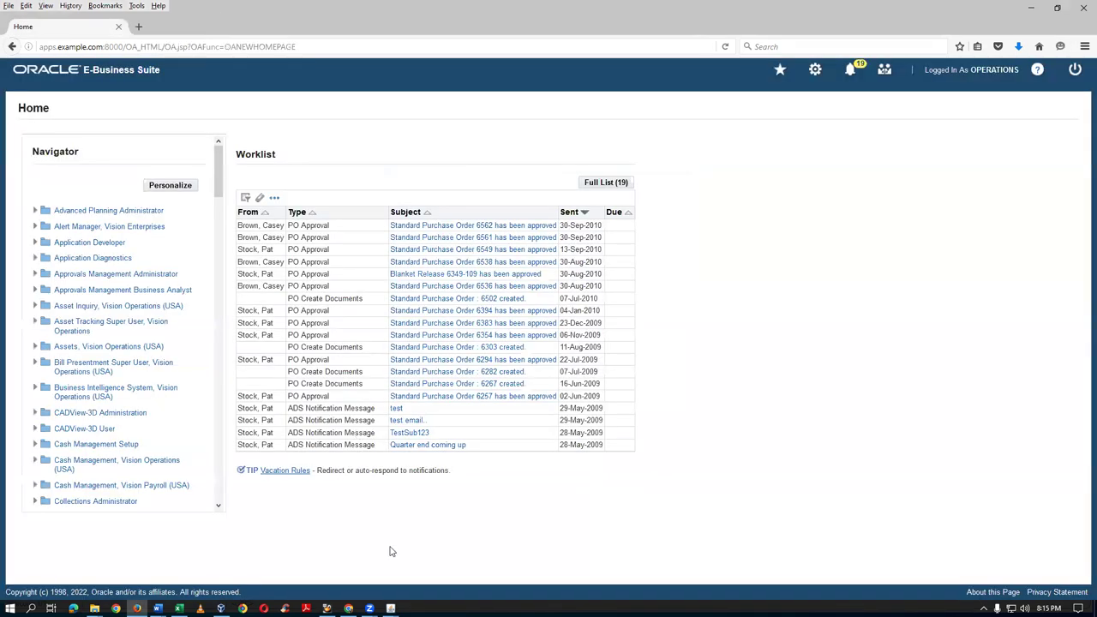
mouse_move(391, 609)
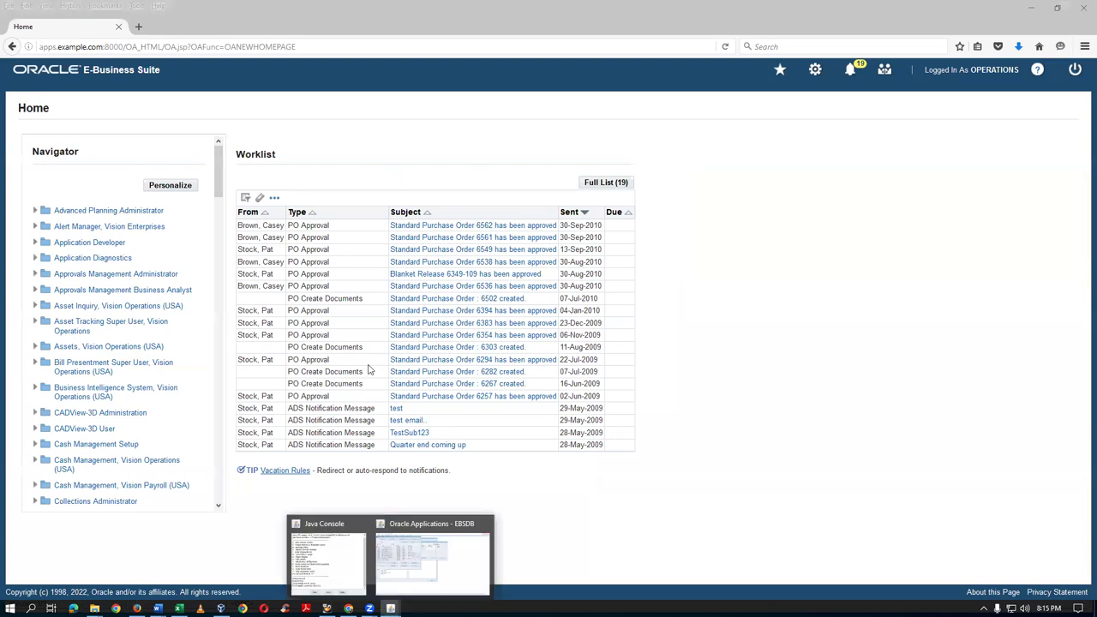
click(437, 574)
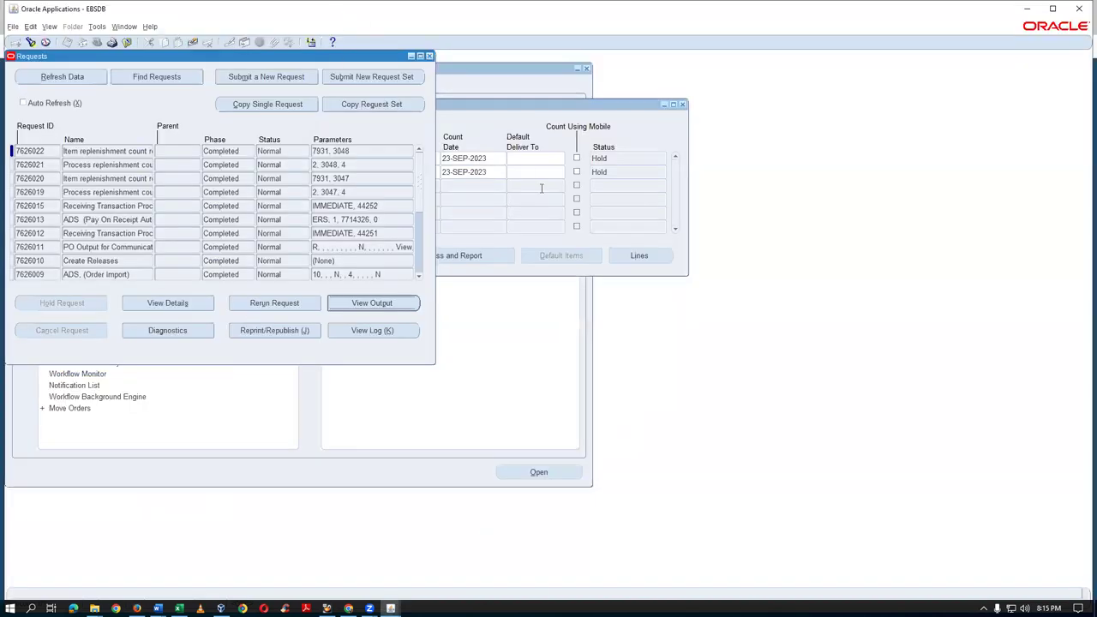
click(438, 86)
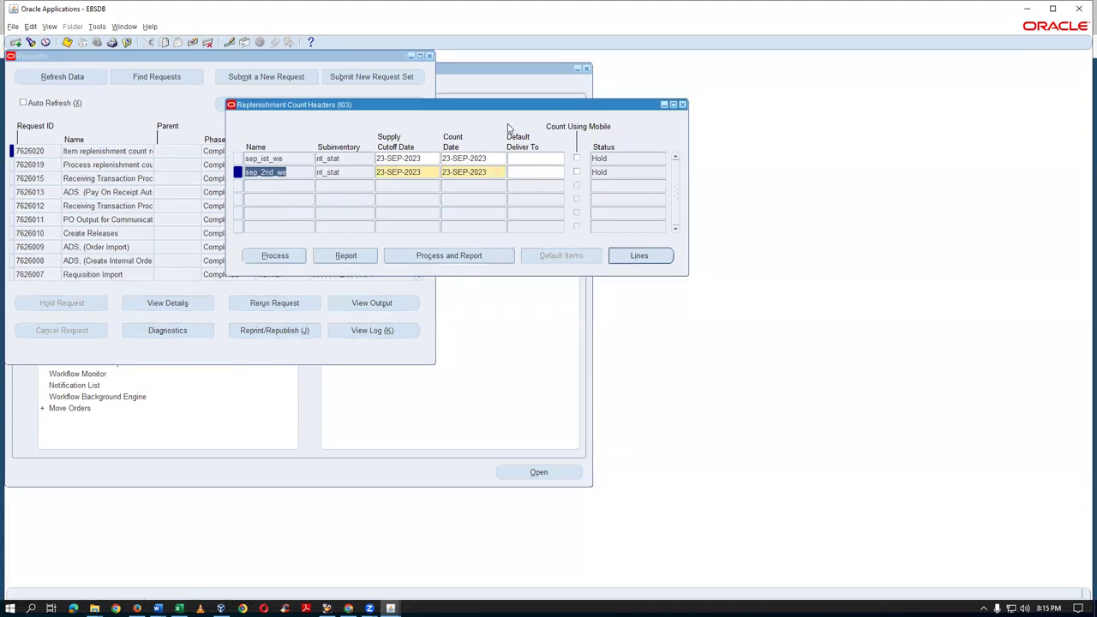
click(365, 57)
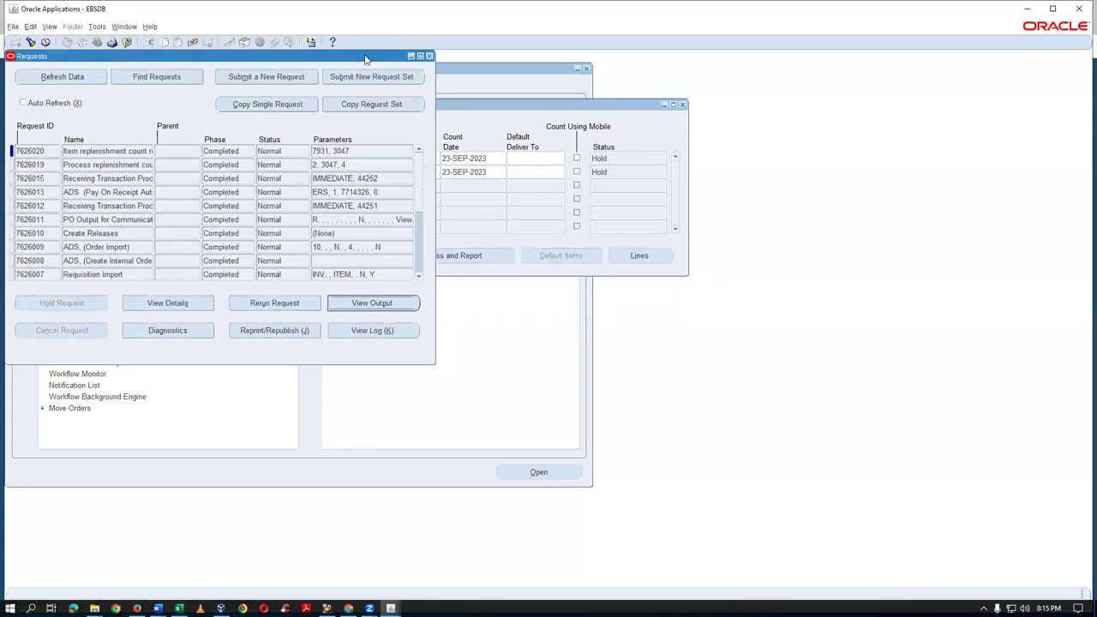
click(429, 55)
Collapse the whole Navigator function tree and open the Transact Move Orders form under Move Orders
click(94, 27)
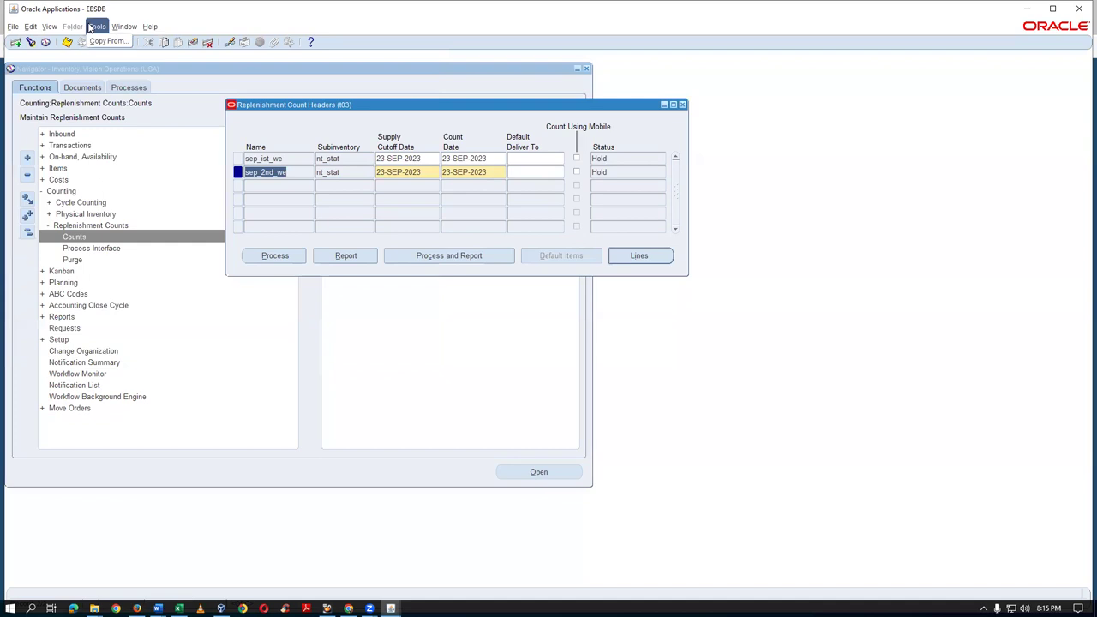
click(154, 180)
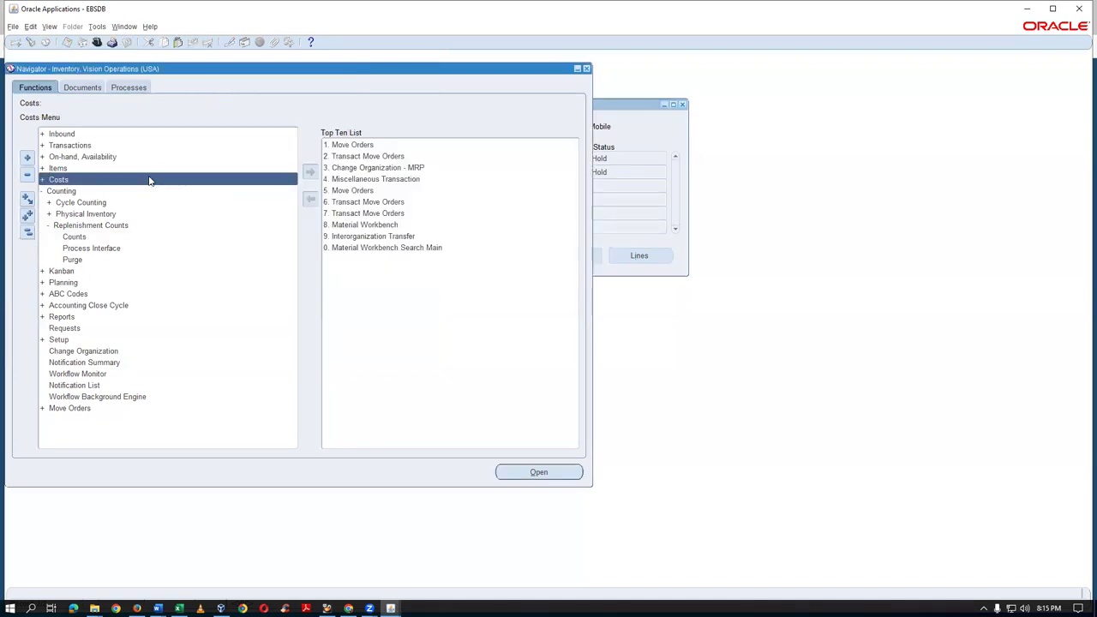
click(97, 27)
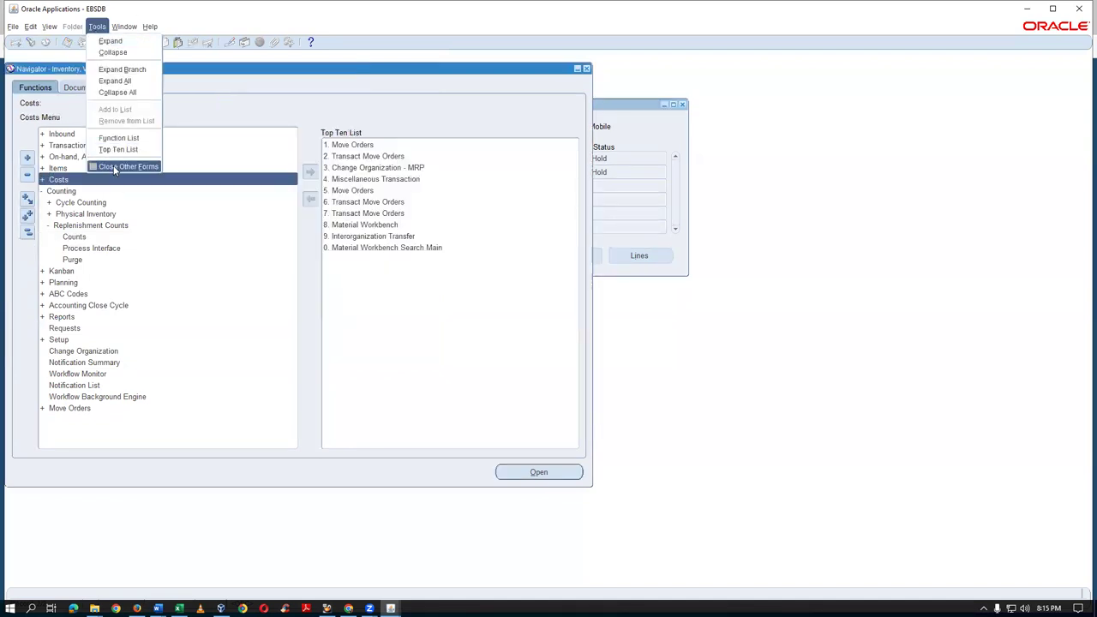
click(647, 130)
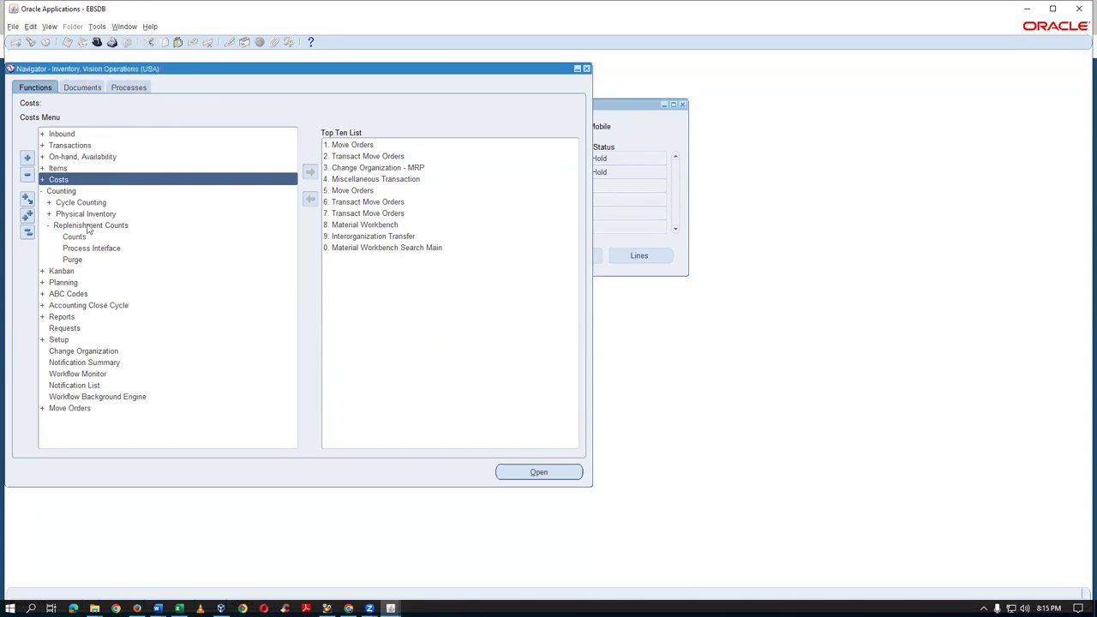
click(29, 233)
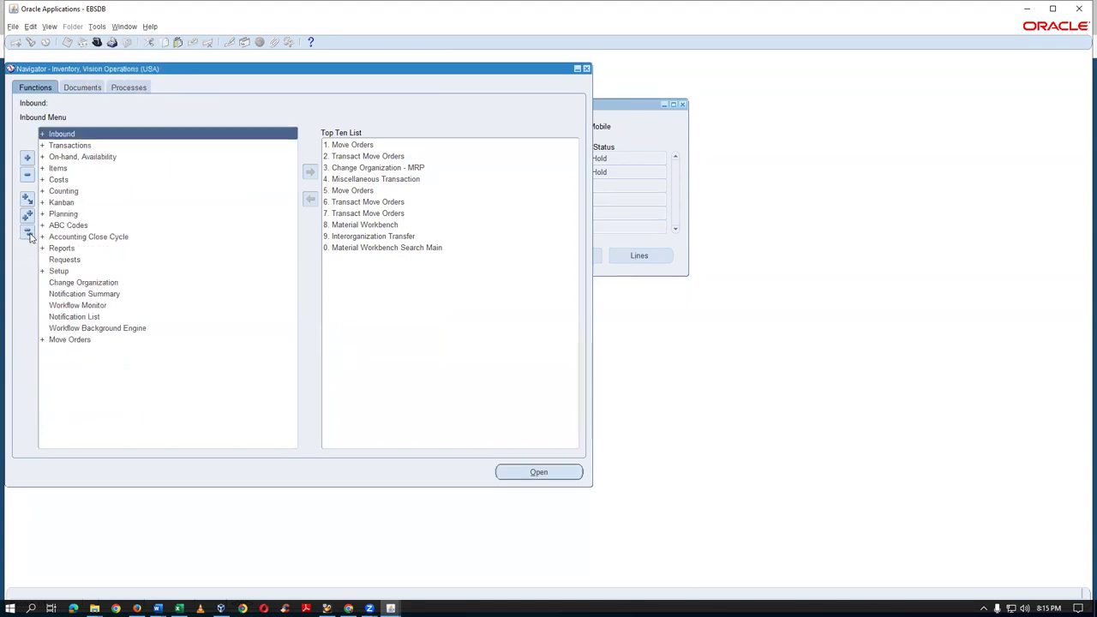
double_click(83, 341)
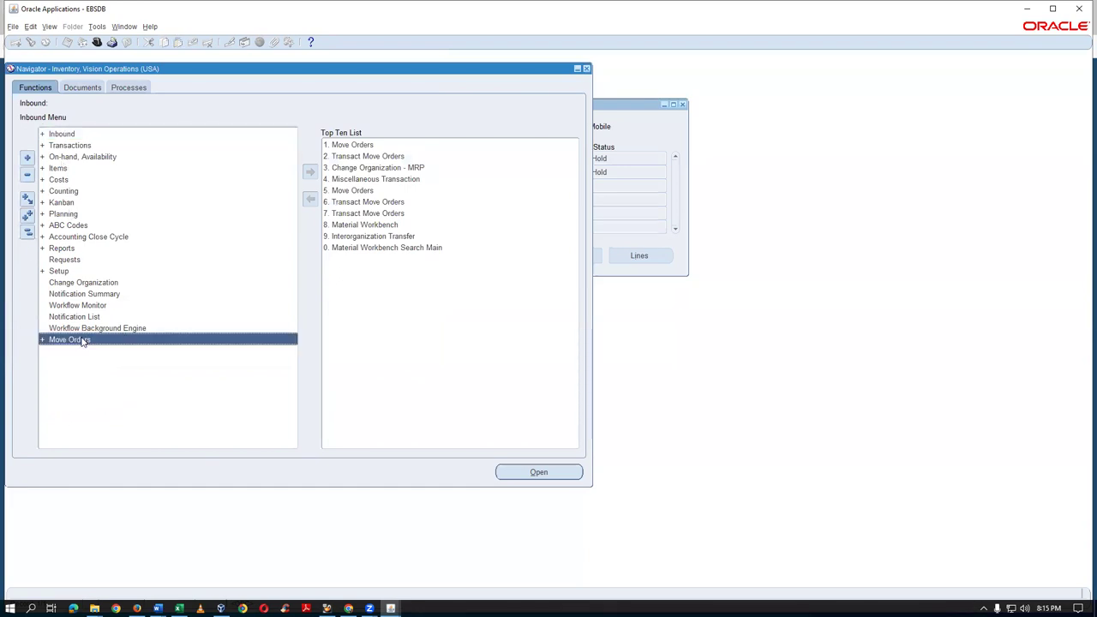
click(112, 362)
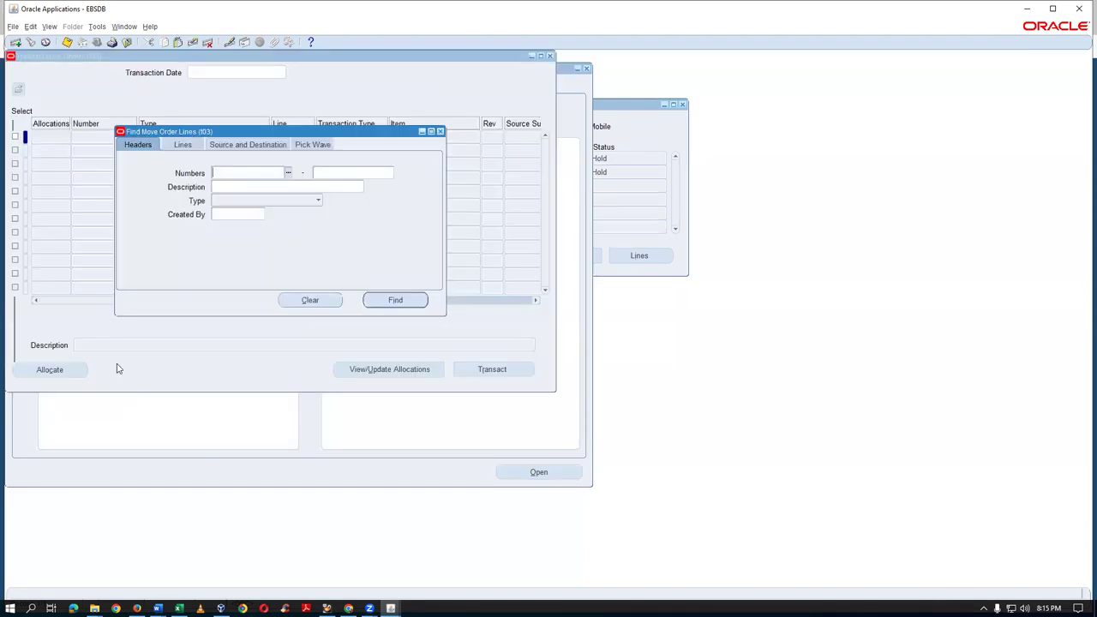
Find the move order lines for item A4_Paper and select the Replenishment line for transacting
click(183, 145)
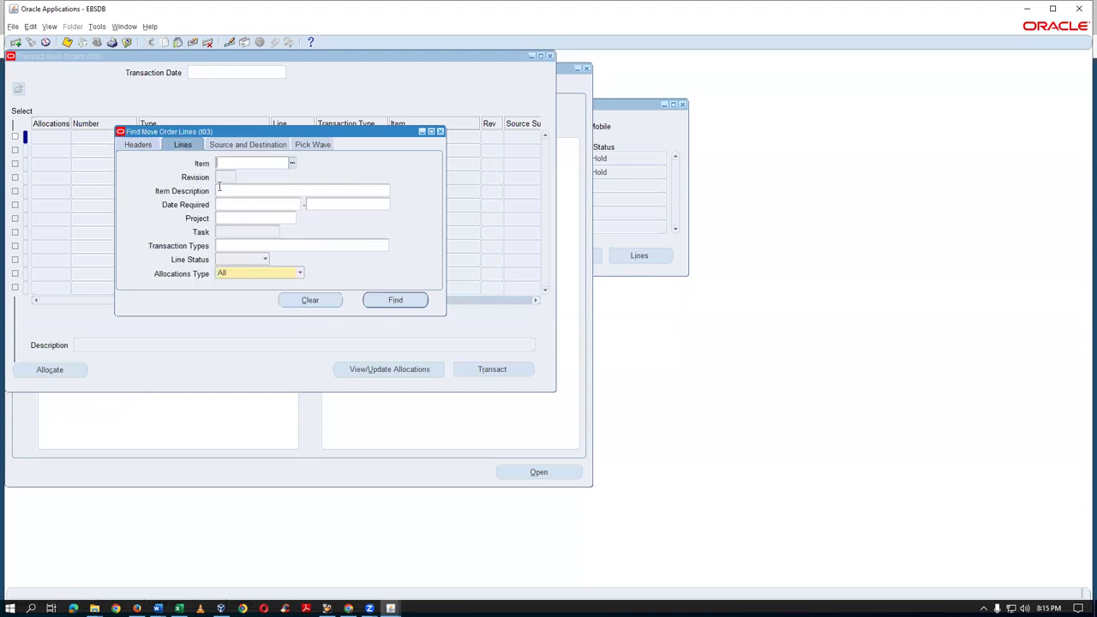
text(A4_Paper)
key(Tab)
click(400, 301)
click(15, 137)
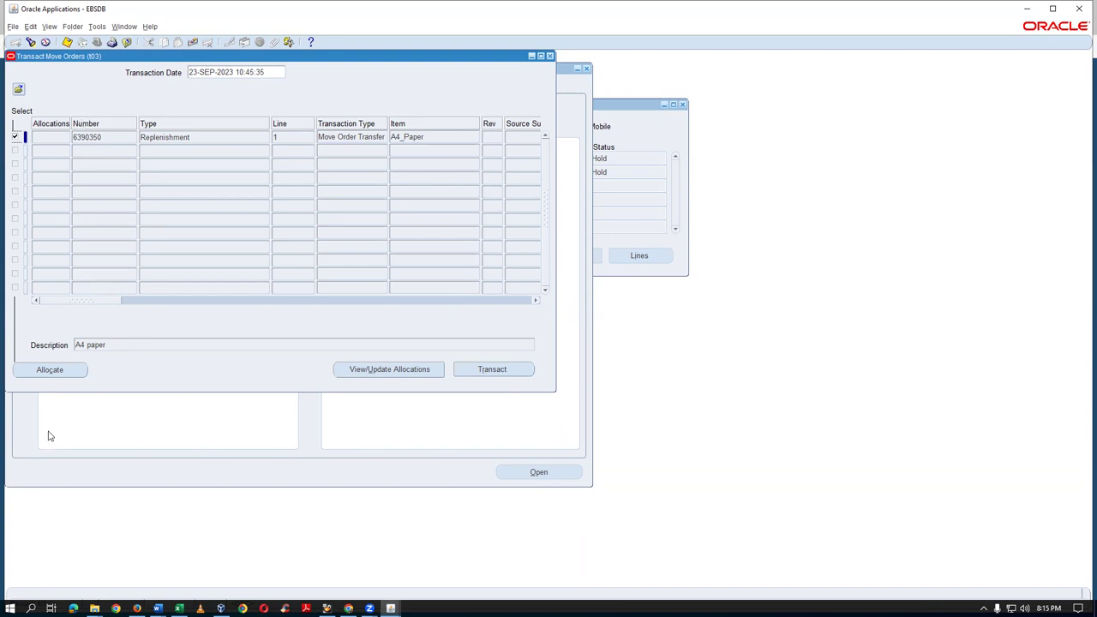
Review the five methods under Replenishments in the EBS Inventory Work Sheet in Excel and return to the move order's Replenishment type
click(205, 136)
key(alt+Tab)
key(alt+Tab)
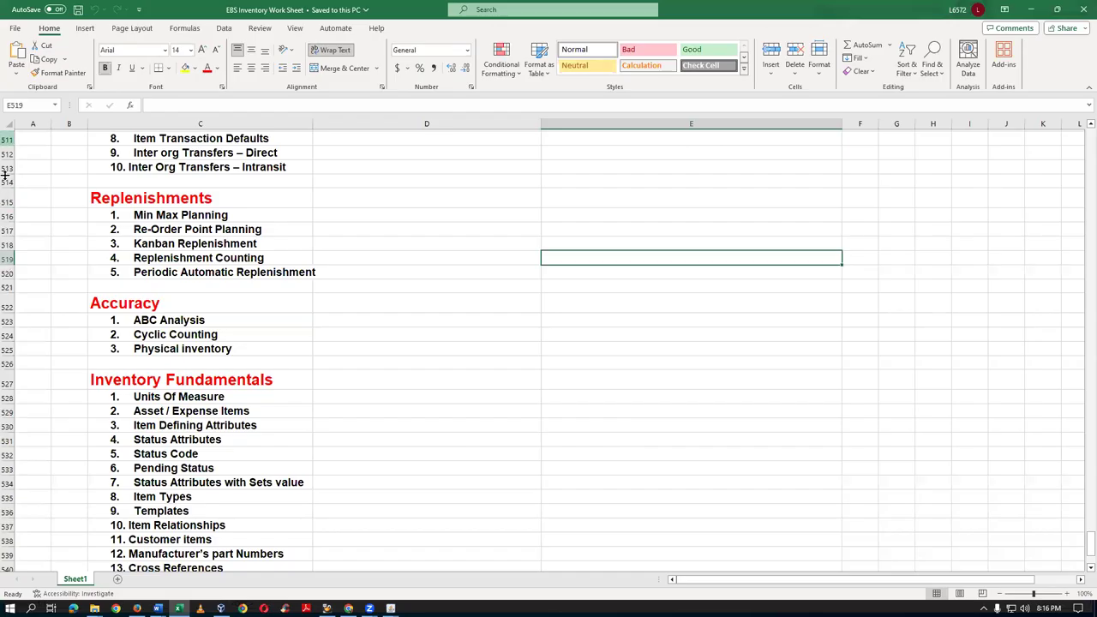
click(289, 217)
drag(289, 218, 293, 271)
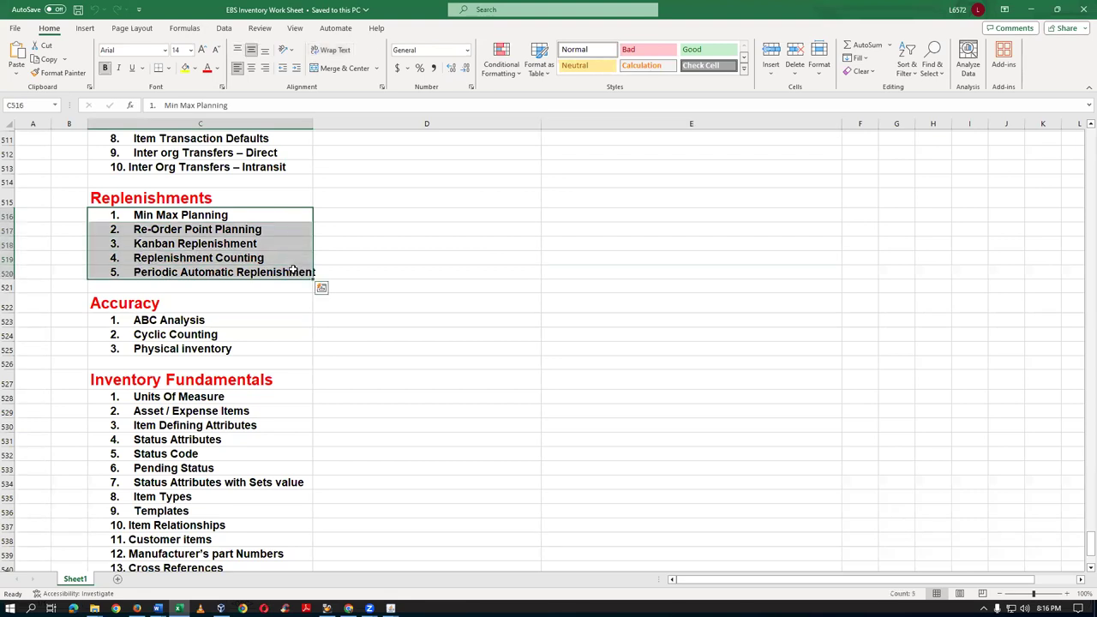
key(alt+Tab)
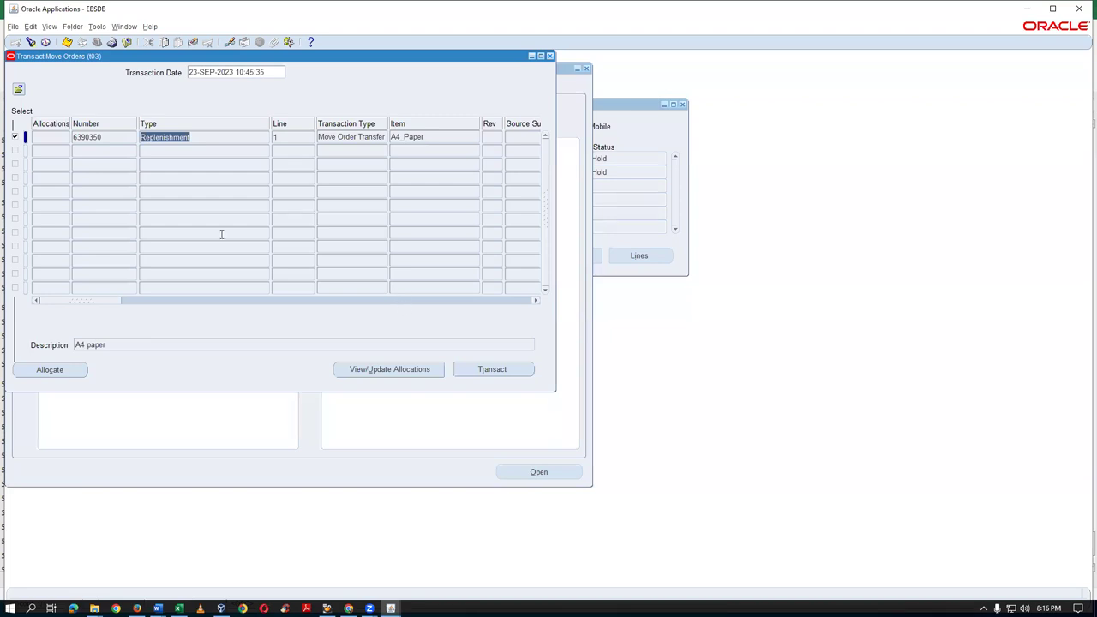
click(212, 137)
Allocate the selected A4_Paper replenishment move order line, transact it, and acknowledge the completion message
click(50, 369)
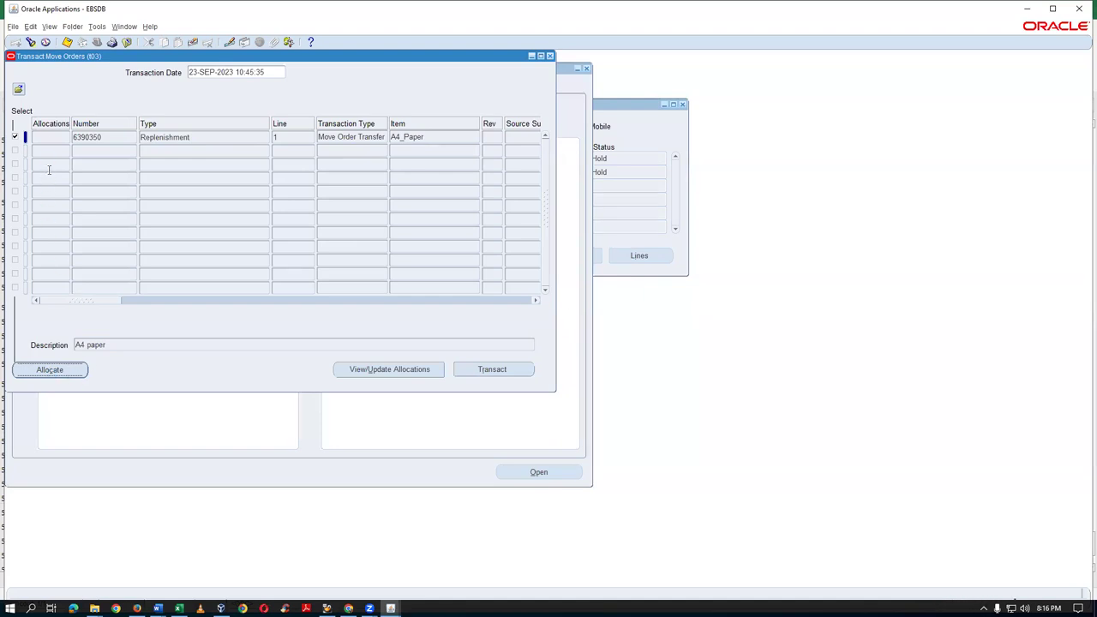
click(15, 137)
click(506, 370)
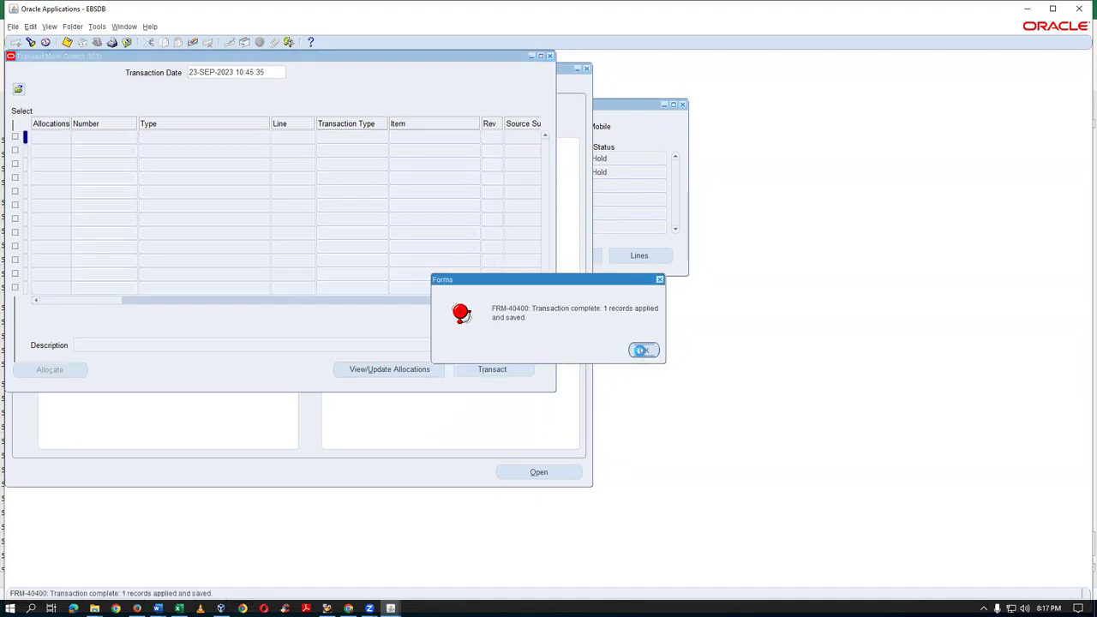
click(643, 350)
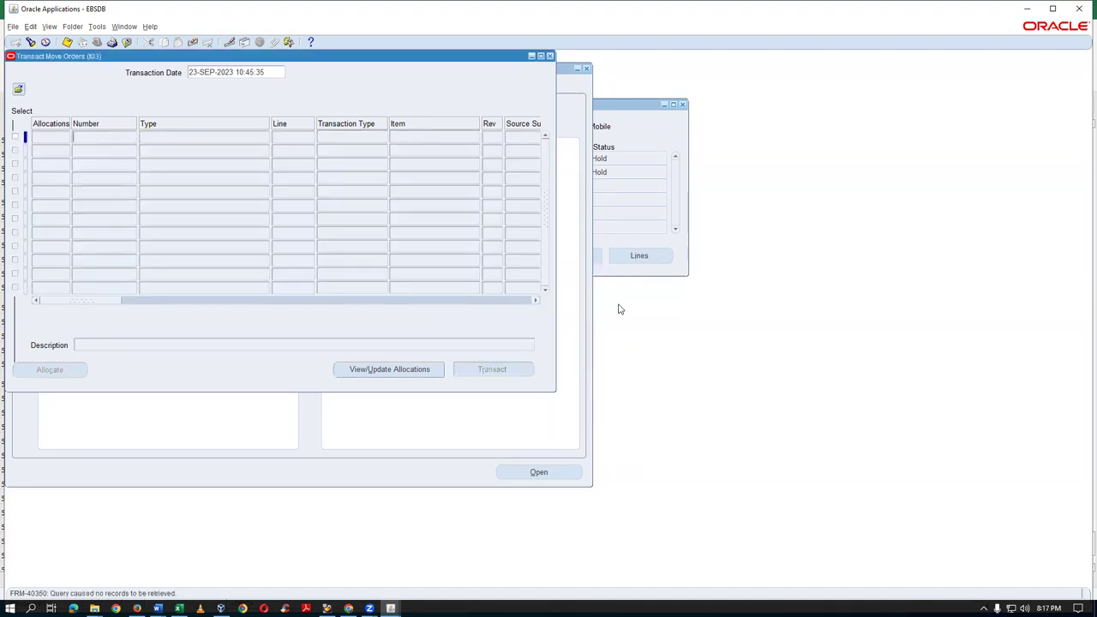
Close the Transact Move Orders form, collapse the function tree, and open the On-hand Quantity query
click(550, 56)
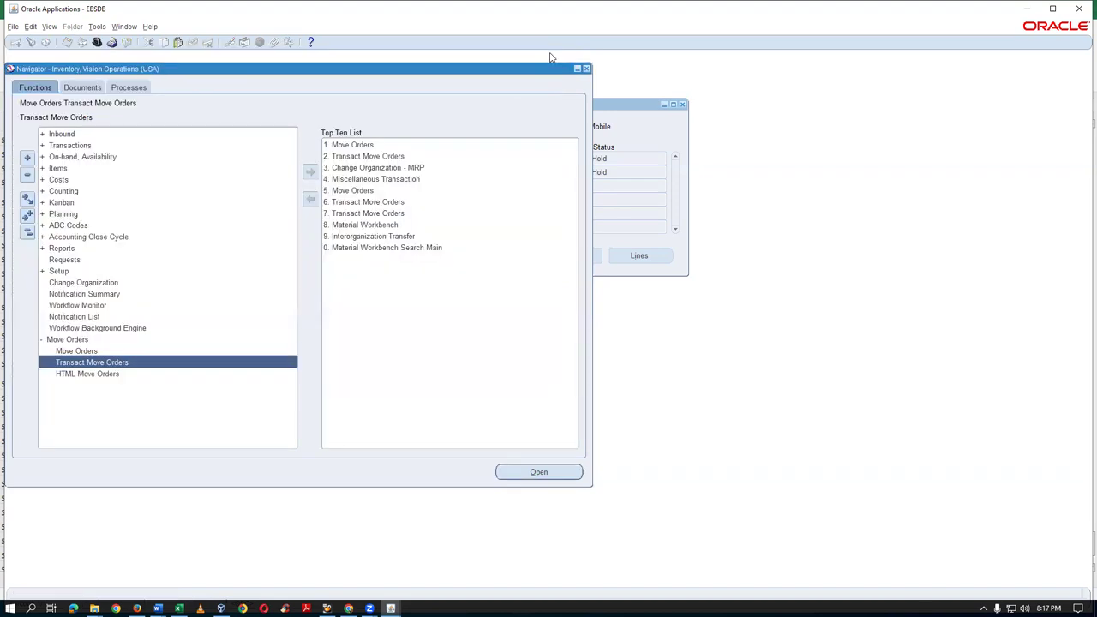
click(28, 232)
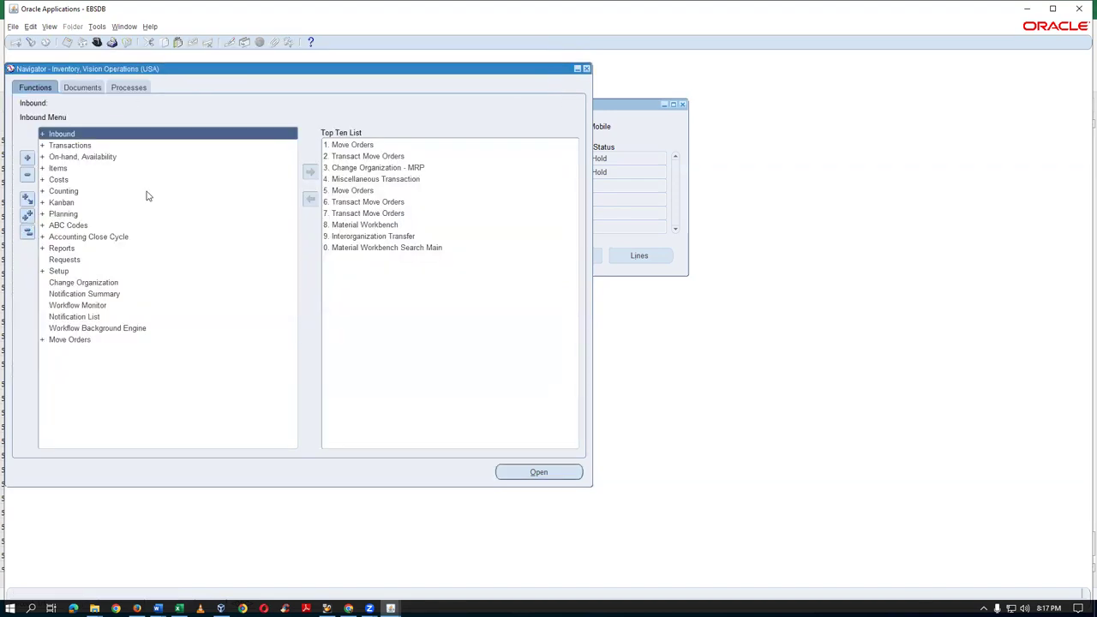
double_click(100, 158)
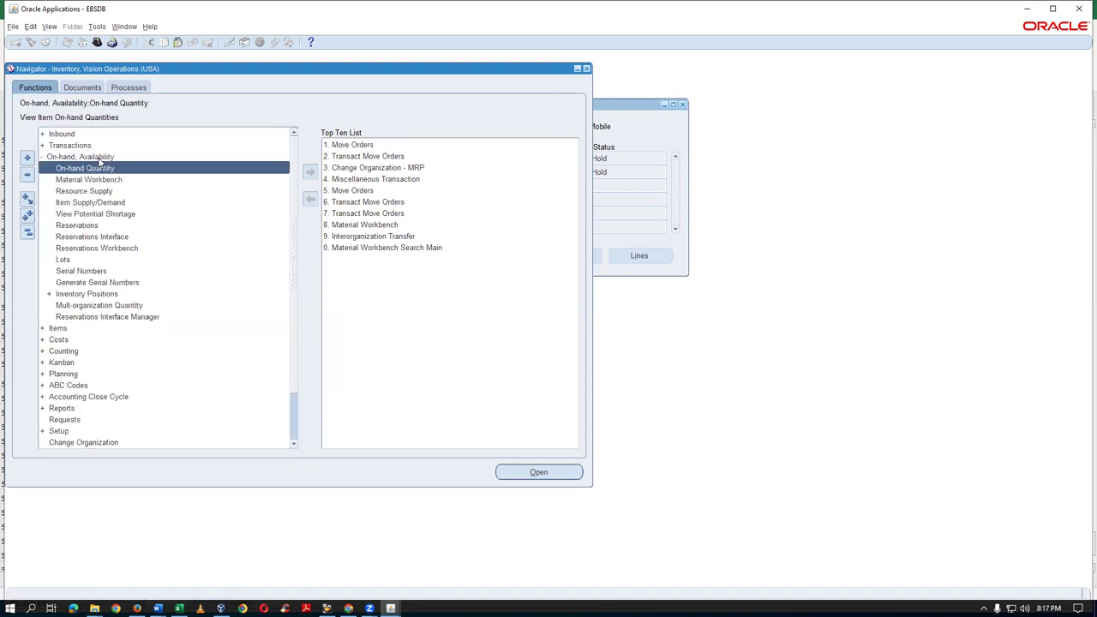
double_click(103, 168)
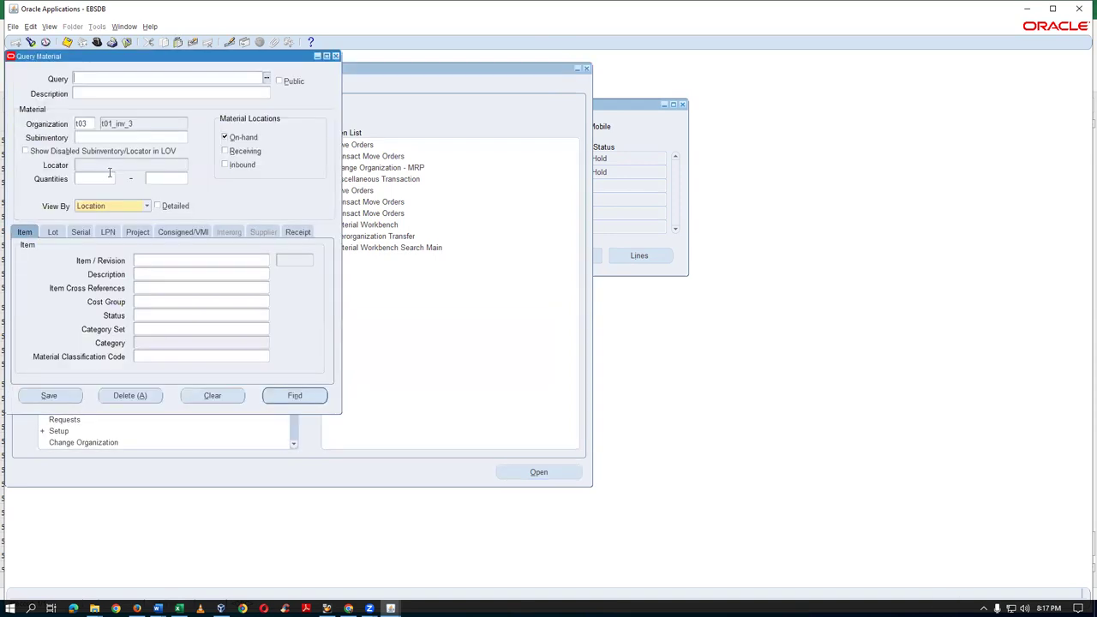
Find the on-hand material for item A4_Paper in organization t03
click(190, 261)
text(A4%)
key(Tab)
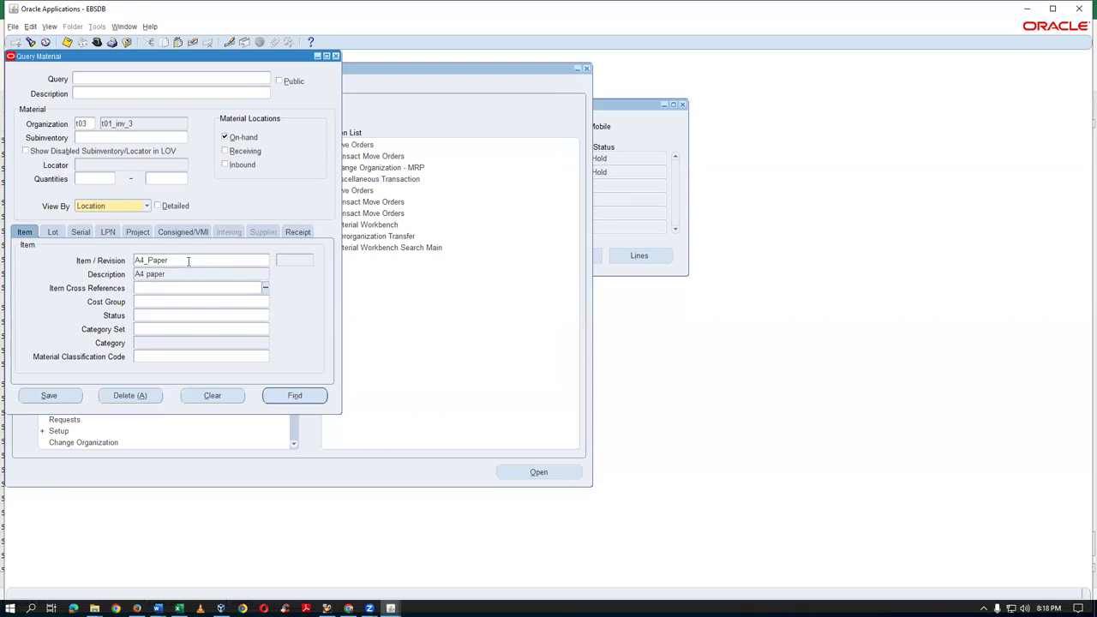
click(312, 395)
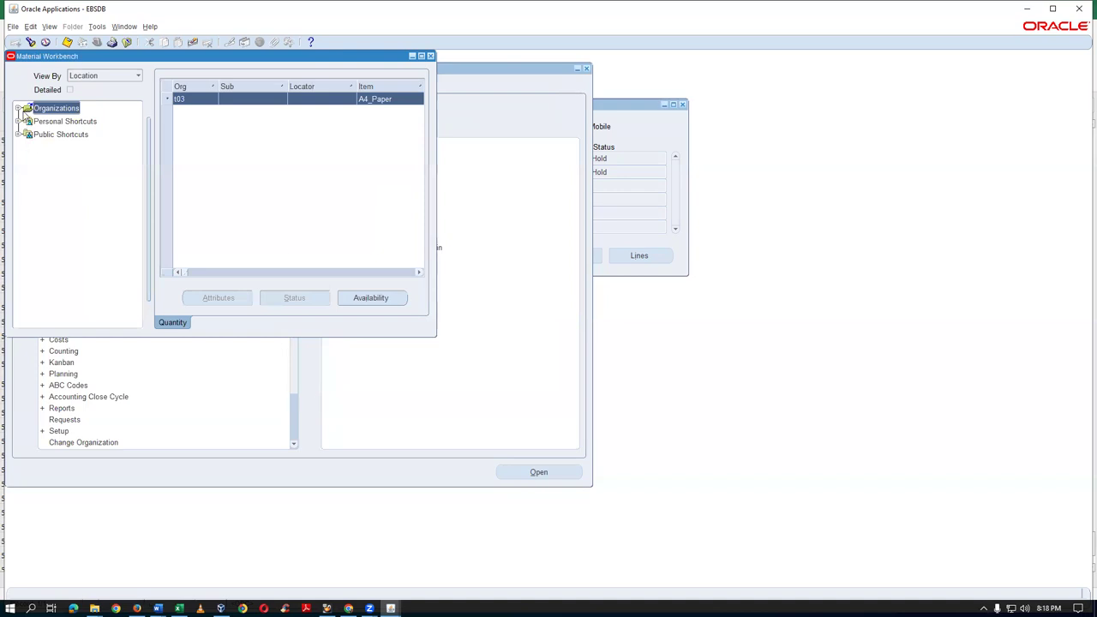
Examine A4_Paper's on-hand quantity in organization t03's Main subinventory, widening the Material Workbench to show its columns, and close the workbench
click(19, 109)
click(29, 121)
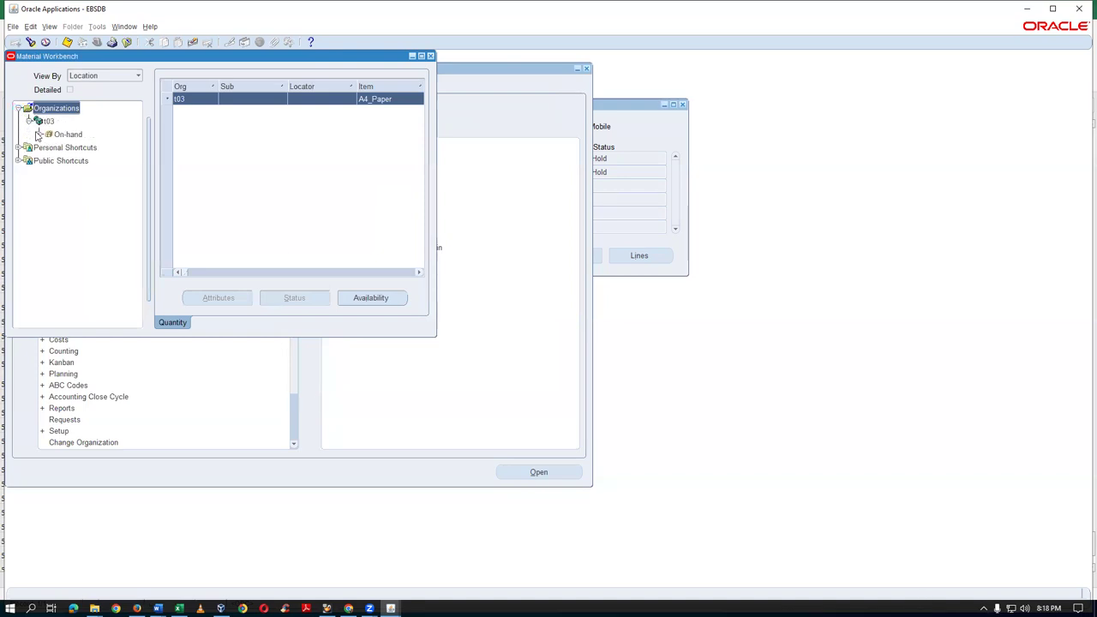
click(39, 135)
click(48, 148)
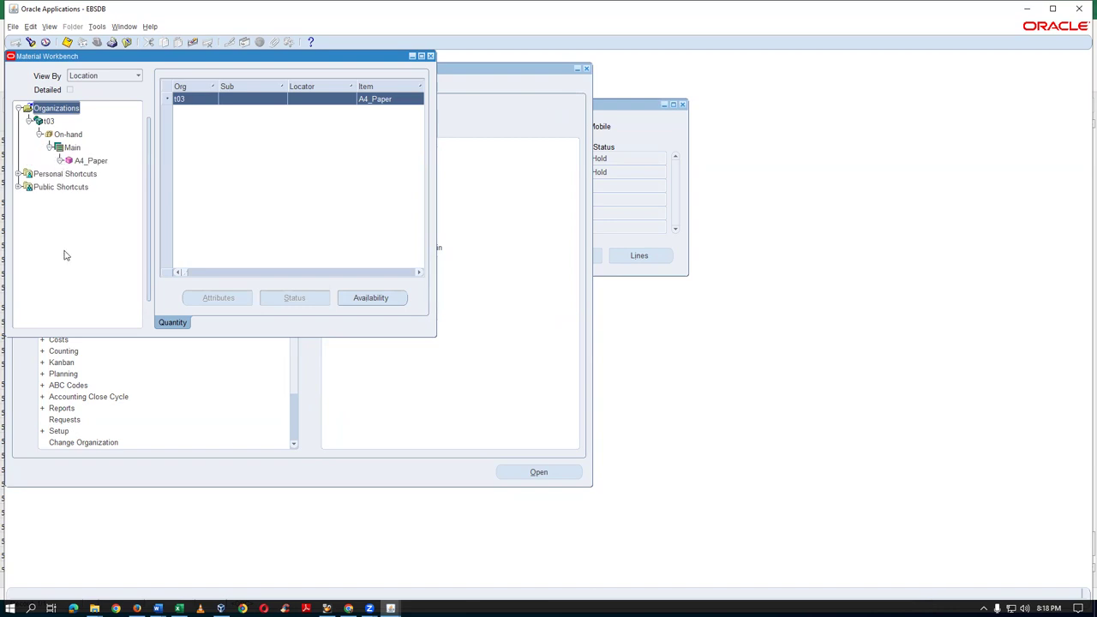
click(86, 162)
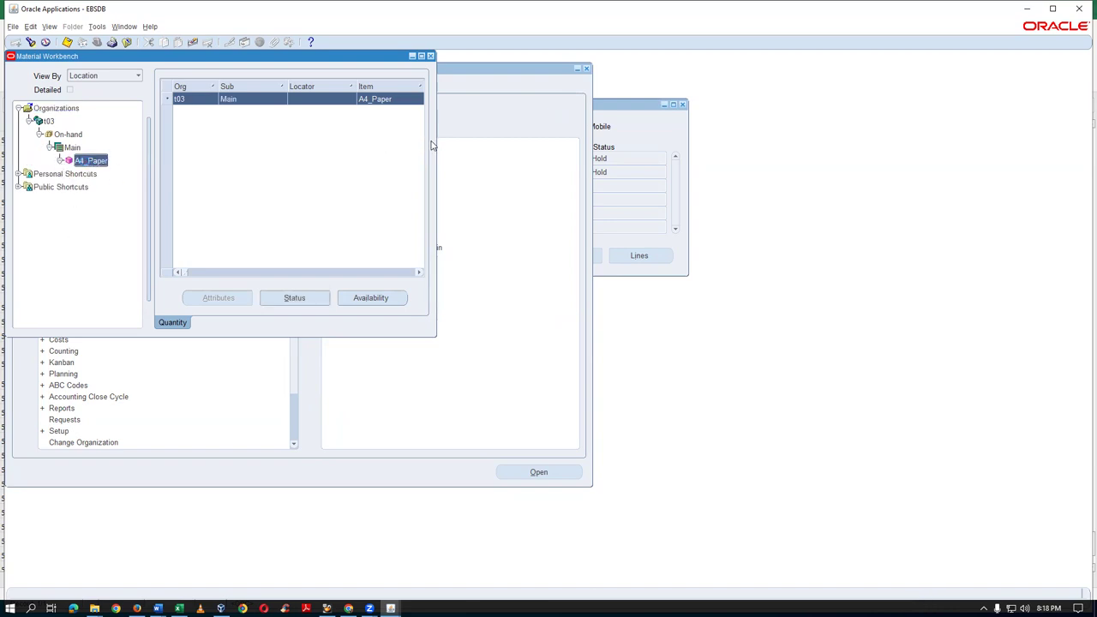
drag(435, 145, 928, 223)
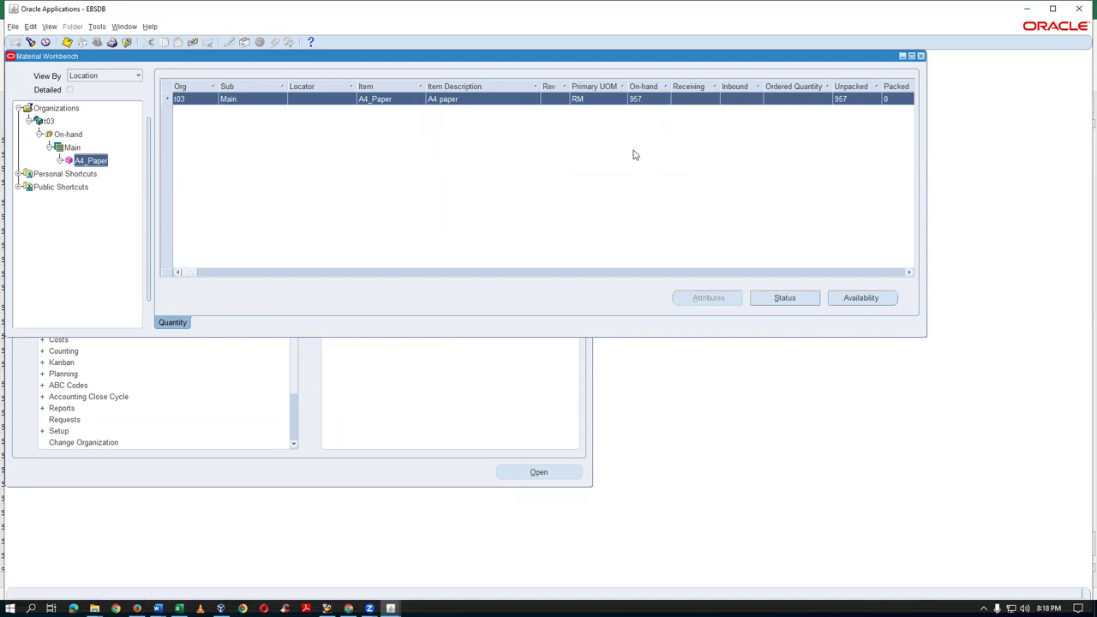
click(920, 56)
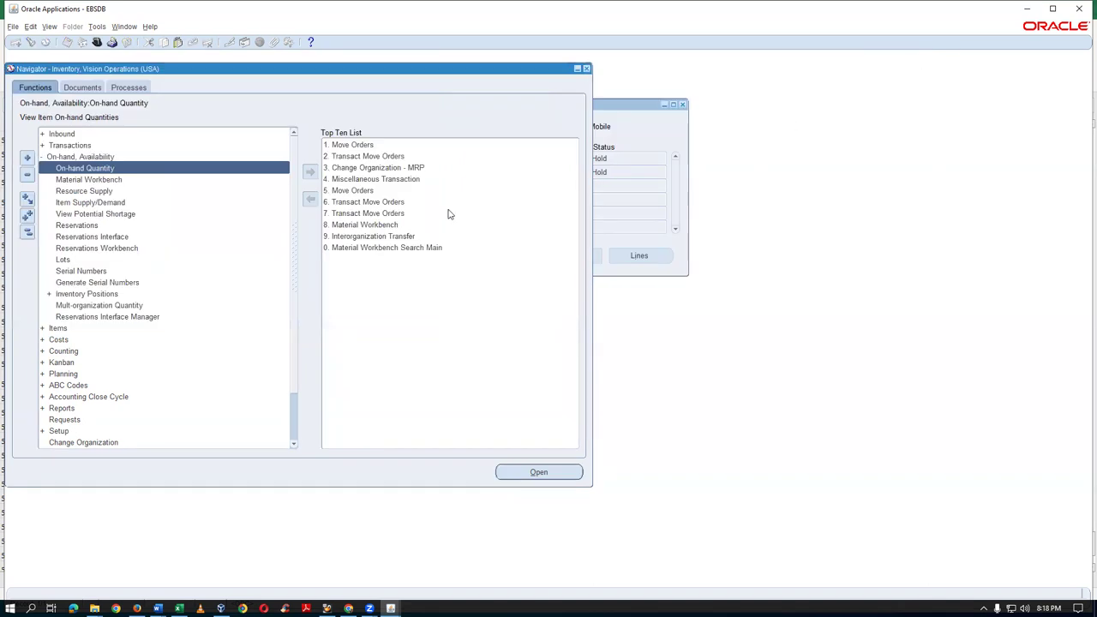
Open a Miscellaneous Transaction, set its type to Miscellaneous receipt, and fill in the account
click(28, 232)
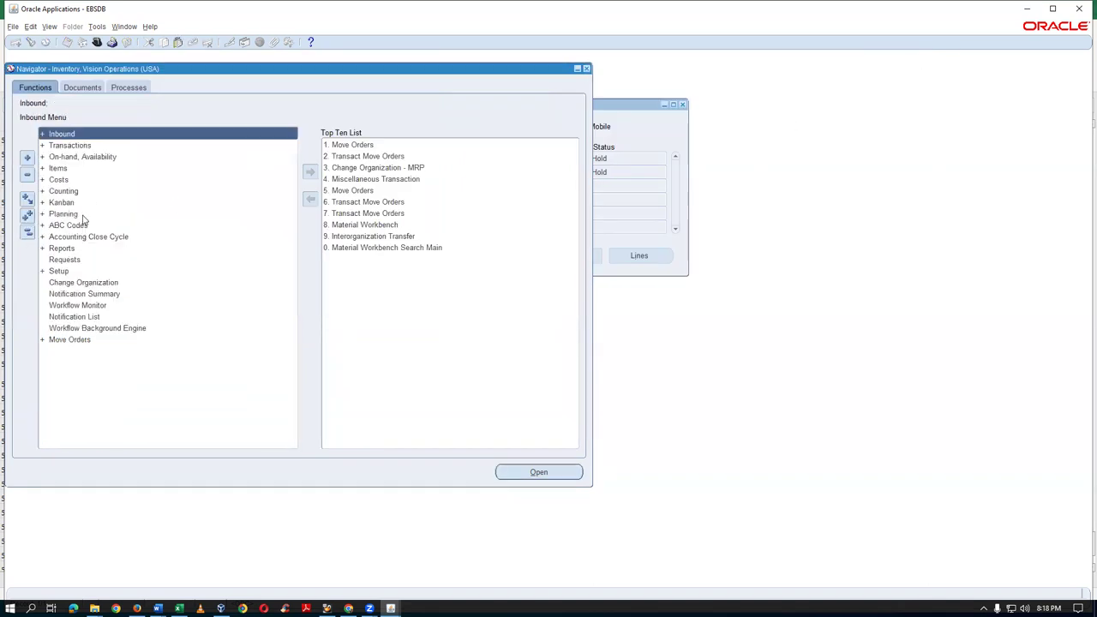
double_click(95, 147)
click(119, 192)
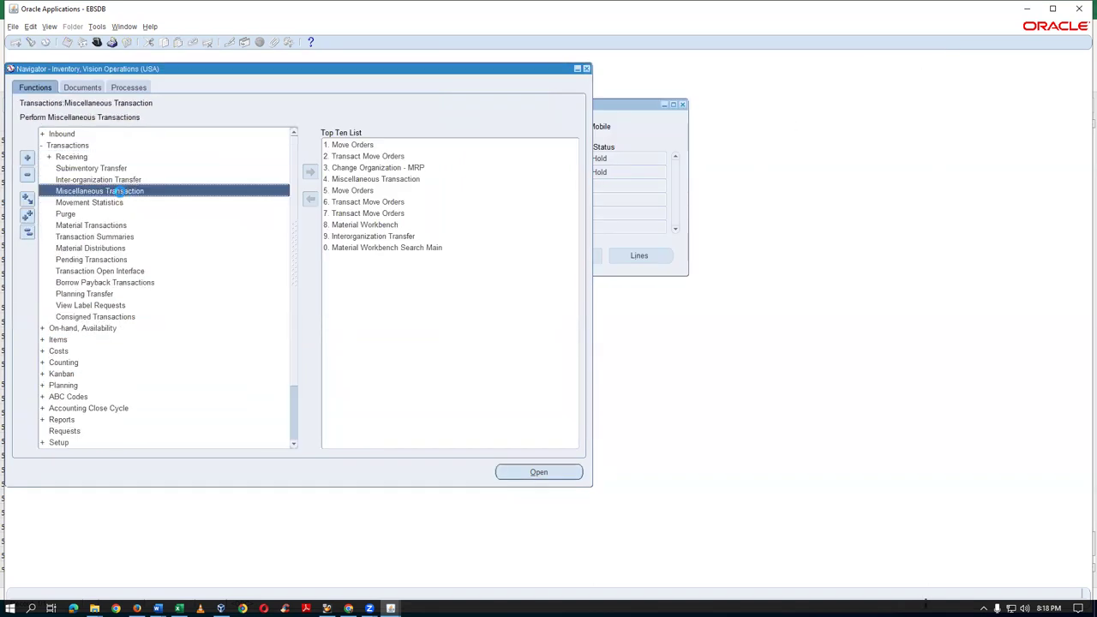
click(138, 125)
text(m%re)
key(Tab)
key(Down)
key(Return)
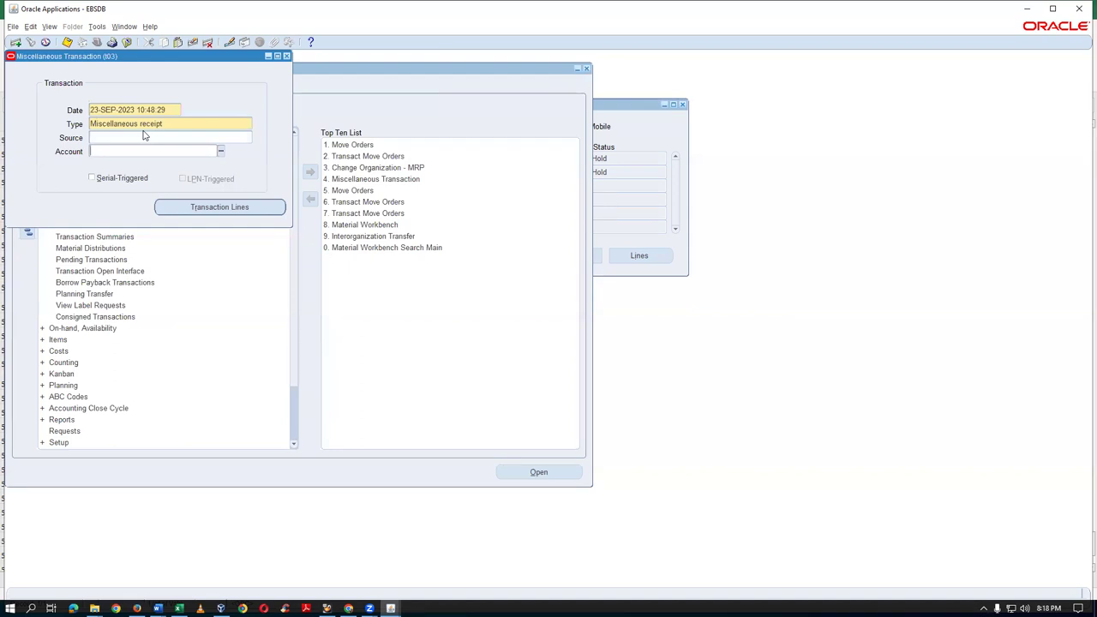
key(Return)
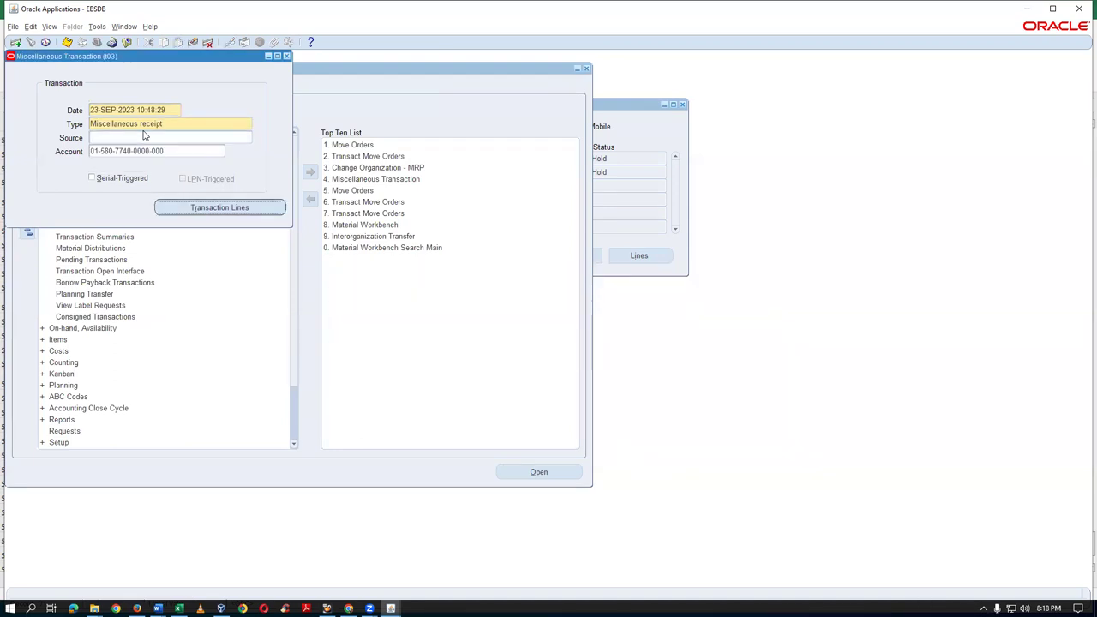
Open the miscellaneous receipt's transaction lines and enter A4_Paper as the item on the first line
key(Return)
text(QA4%)
key(Tab)
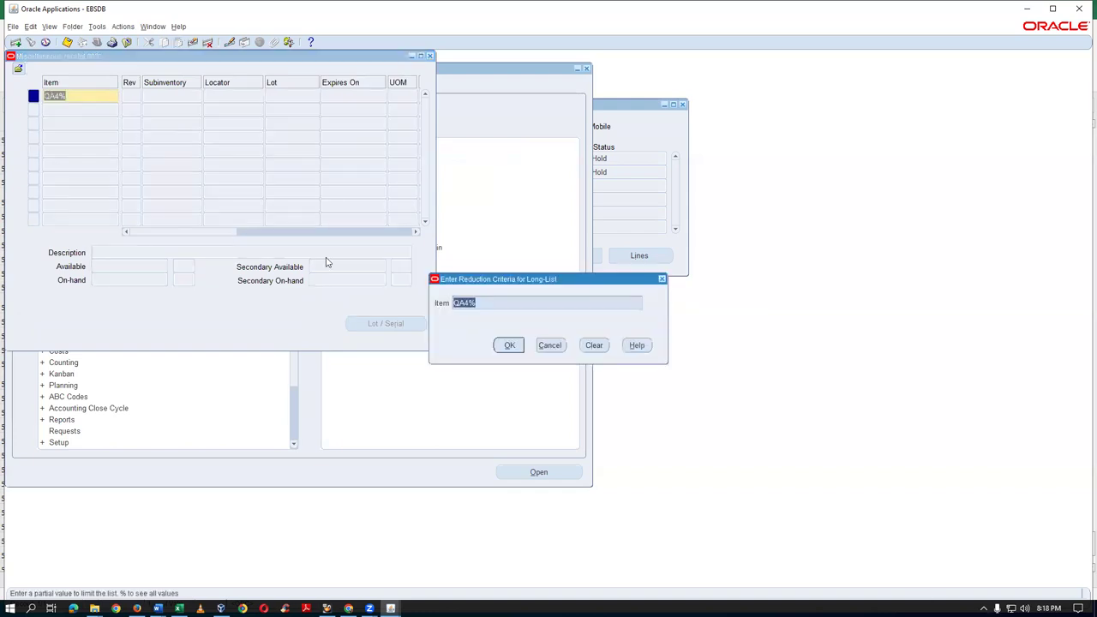
click(550, 348)
text(A)
text(4_Paper)
key(Tab)
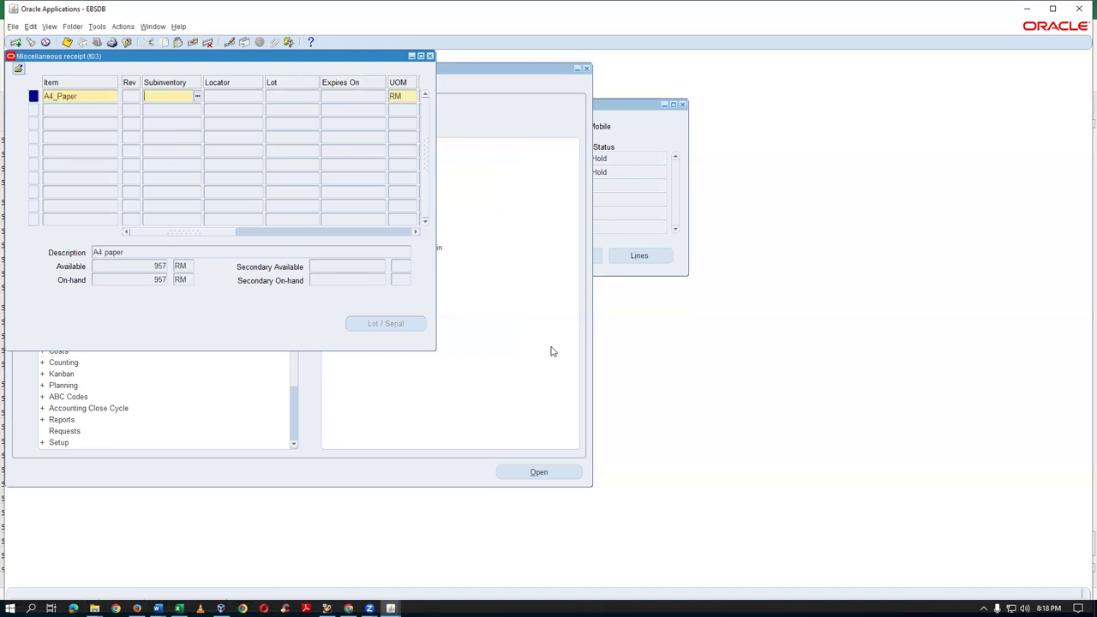
Check whether nt_stat is offered as a subinventory for the receipt, and discard the A4_Paper line
click(197, 96)
click(198, 206)
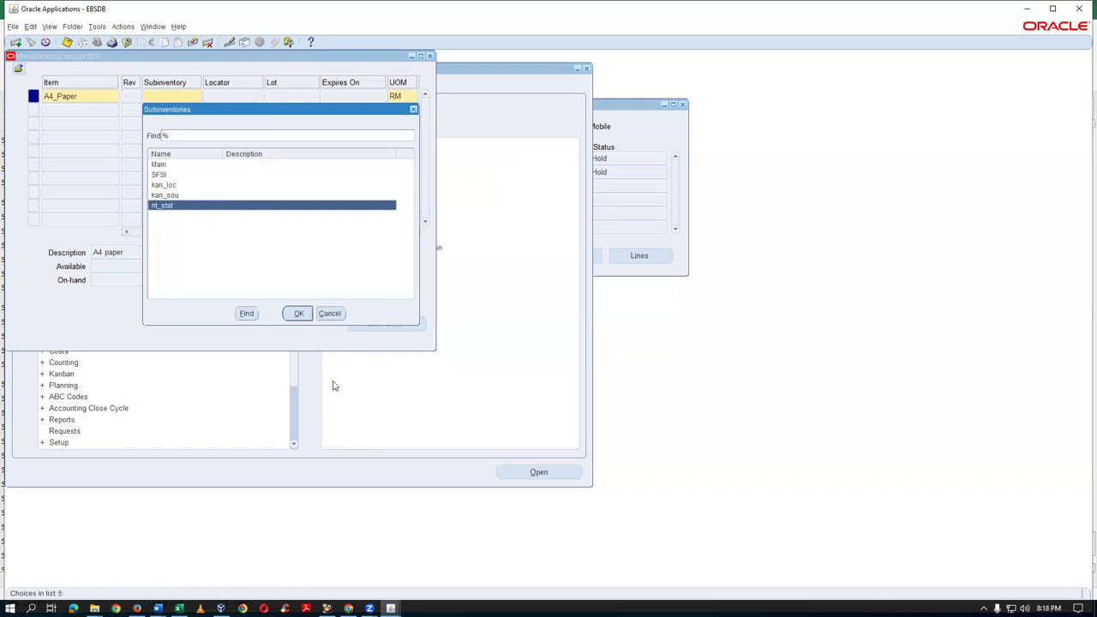
click(341, 315)
click(430, 55)
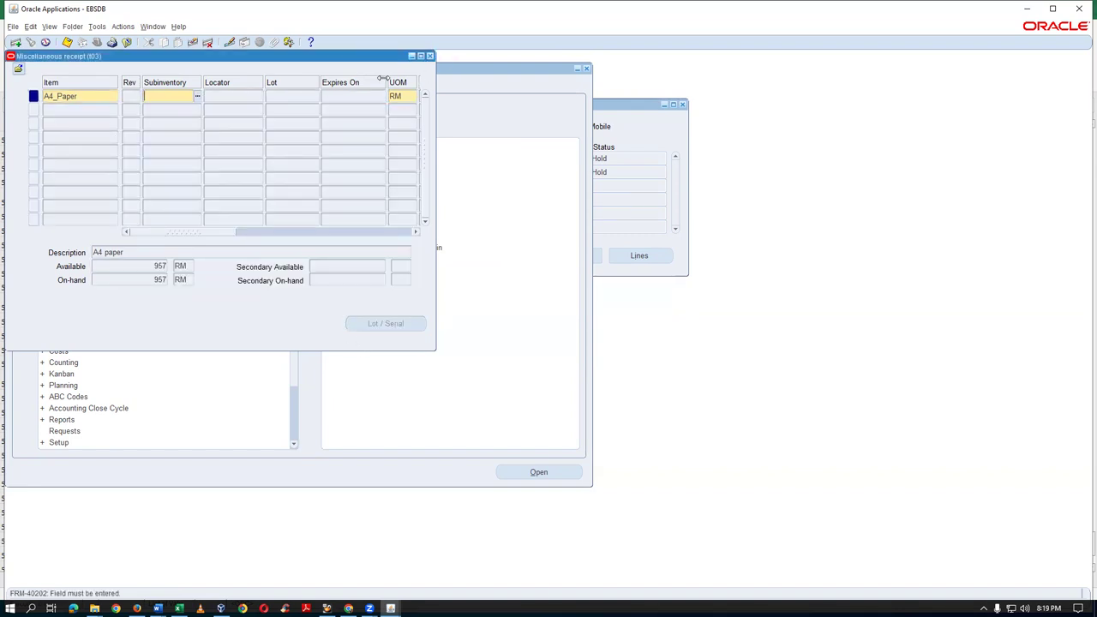
key(F6)
click(429, 55)
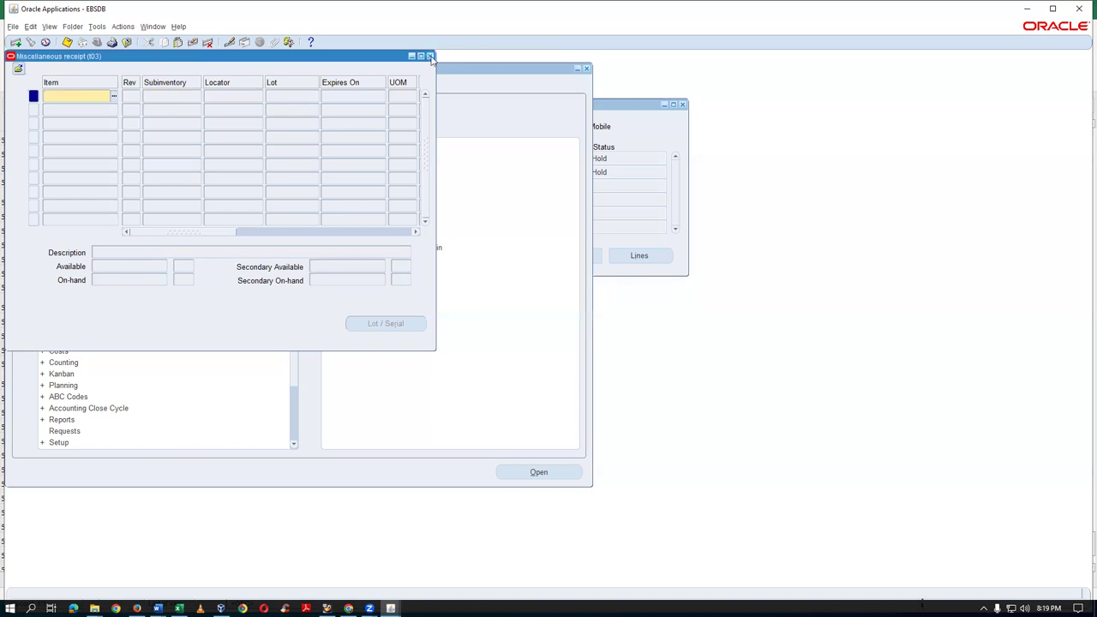
Change the transaction type to Miscellaneous issue and fill in the account again
key(Tab)
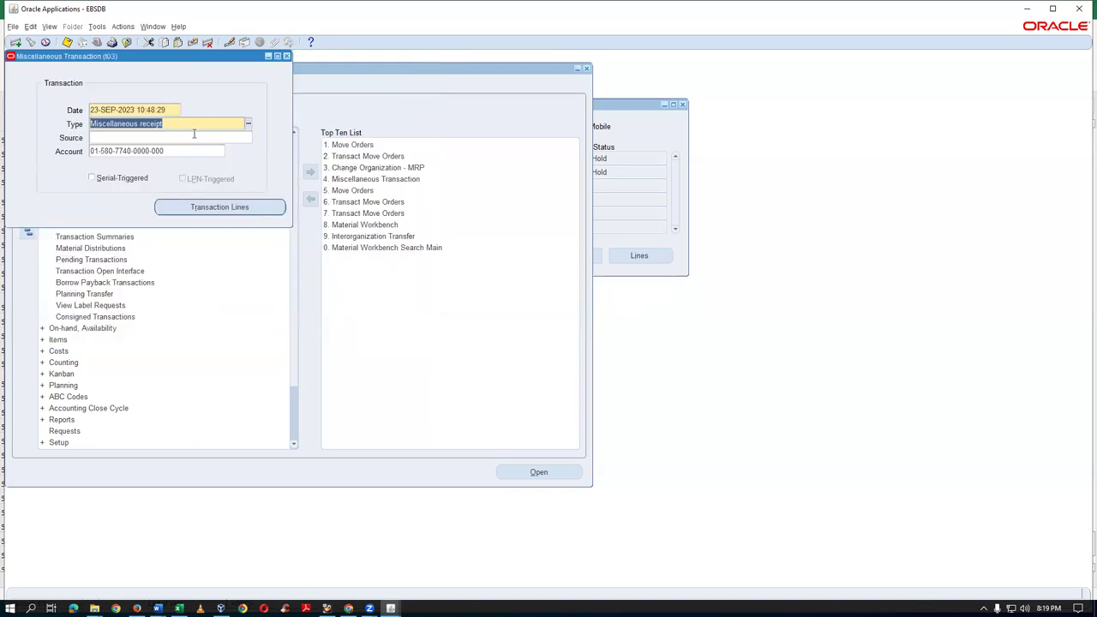
text(m%iss)
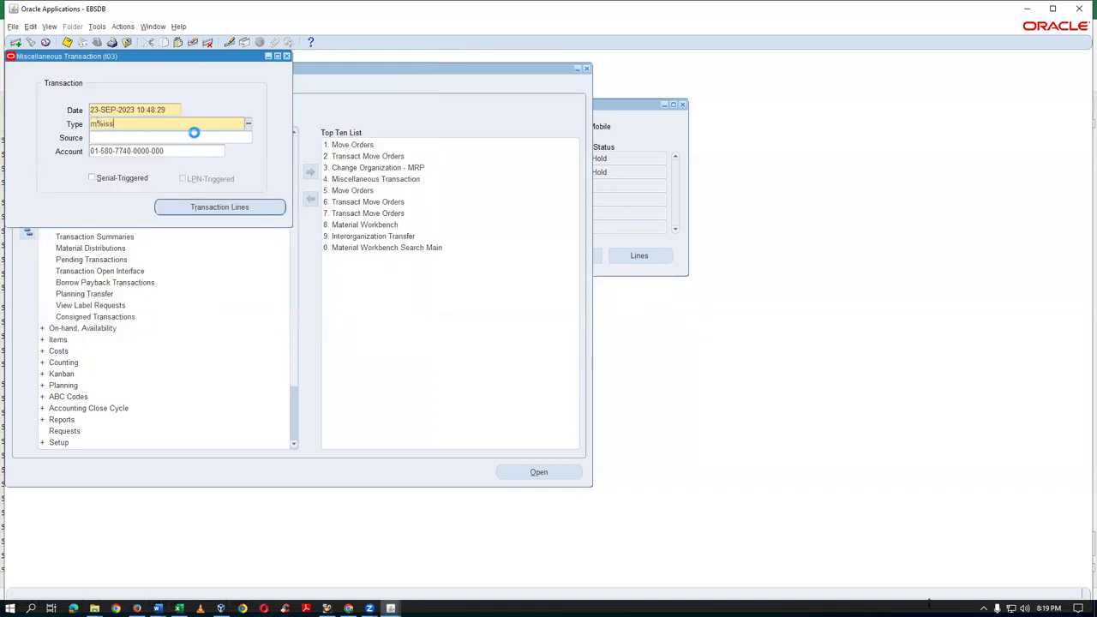
key(Tab)
key(Down)
key(Return)
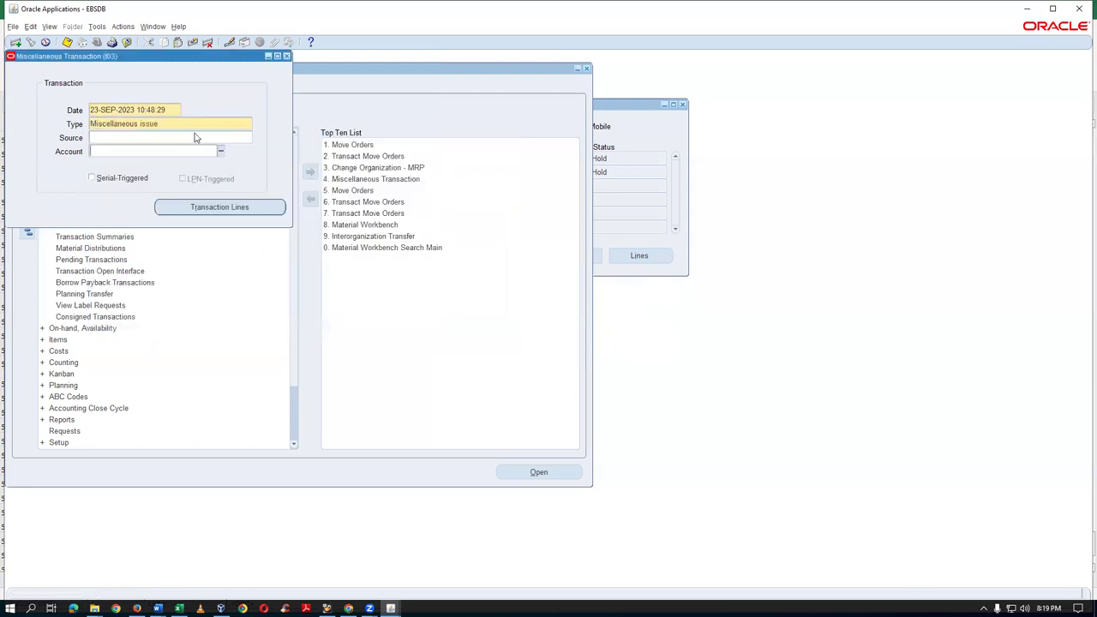
key(Return)
key(Tab)
Enter A4_Paper on a miscellaneous issue line, examine the subinventories offered for it, and discard the line
key(Return)
text(A4_Paper)
key(Tab)
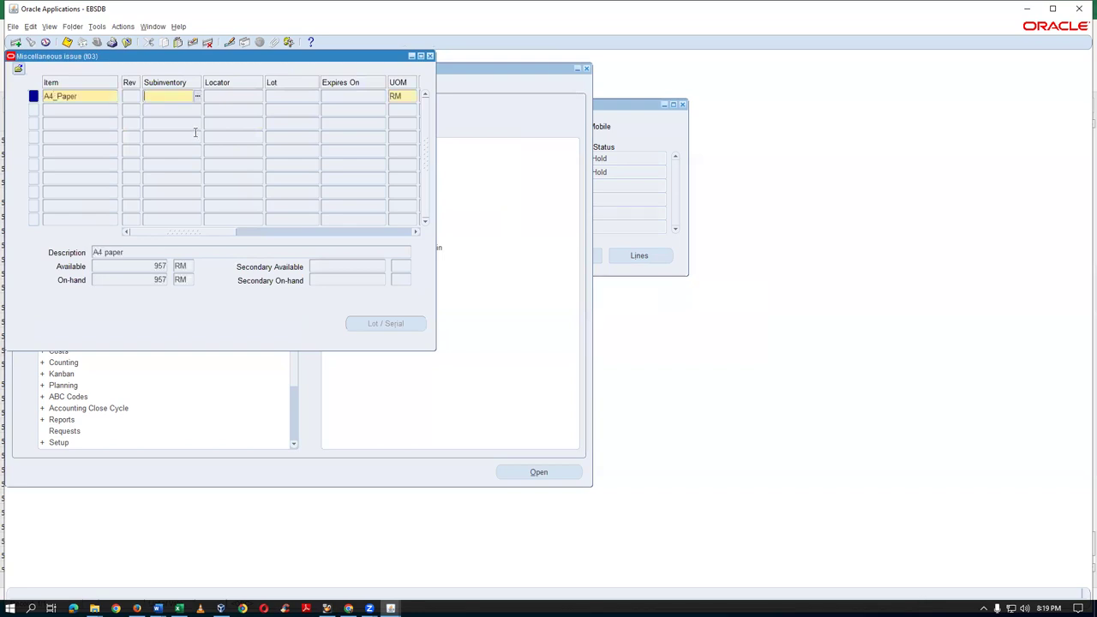
click(197, 96)
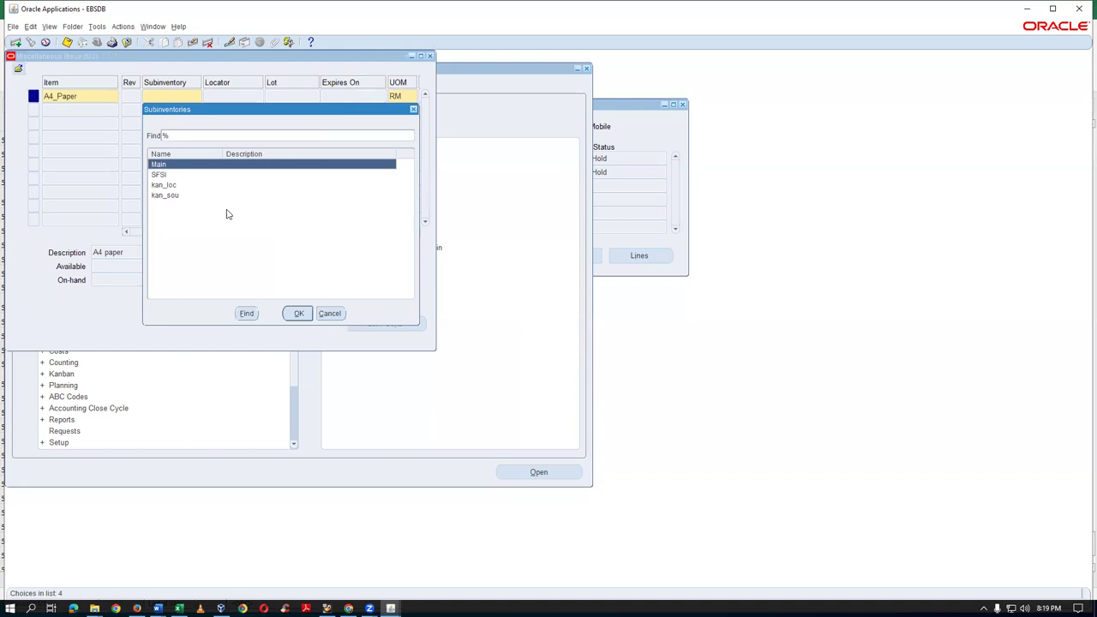
click(328, 313)
click(430, 56)
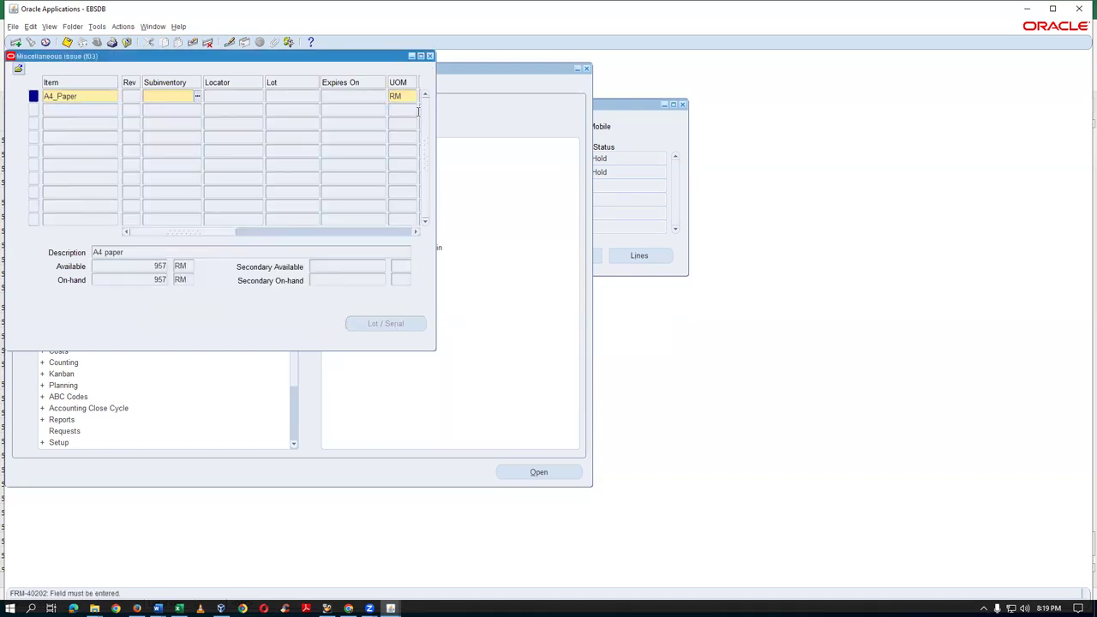
key(F6)
click(430, 56)
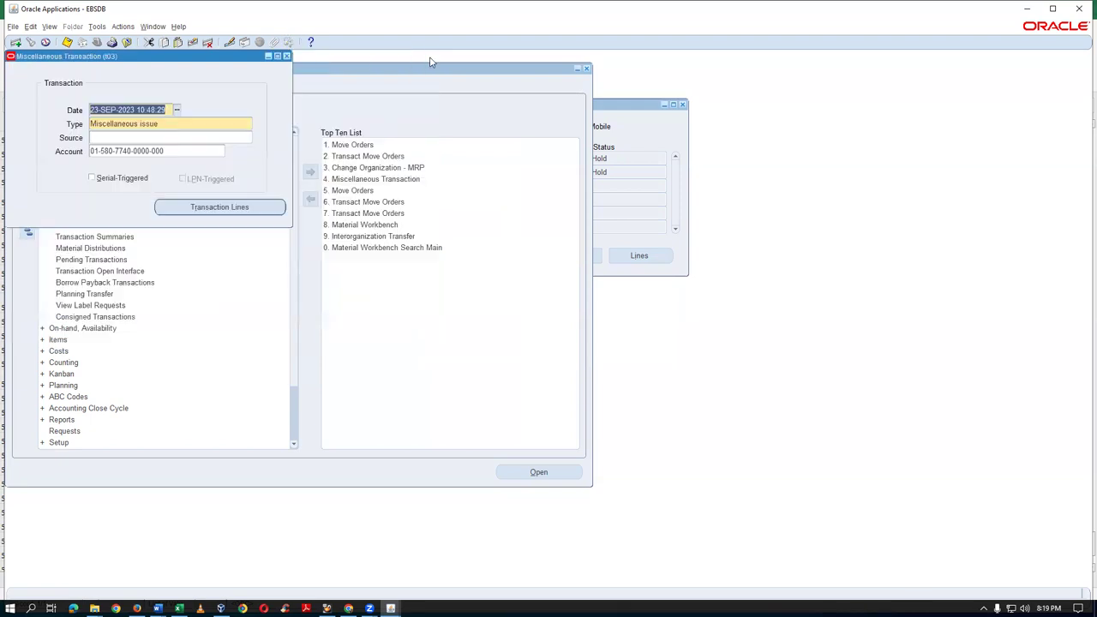
Return to Replenishment Count Headers and review the count lines of sep_2nd_we
click(519, 85)
click(673, 120)
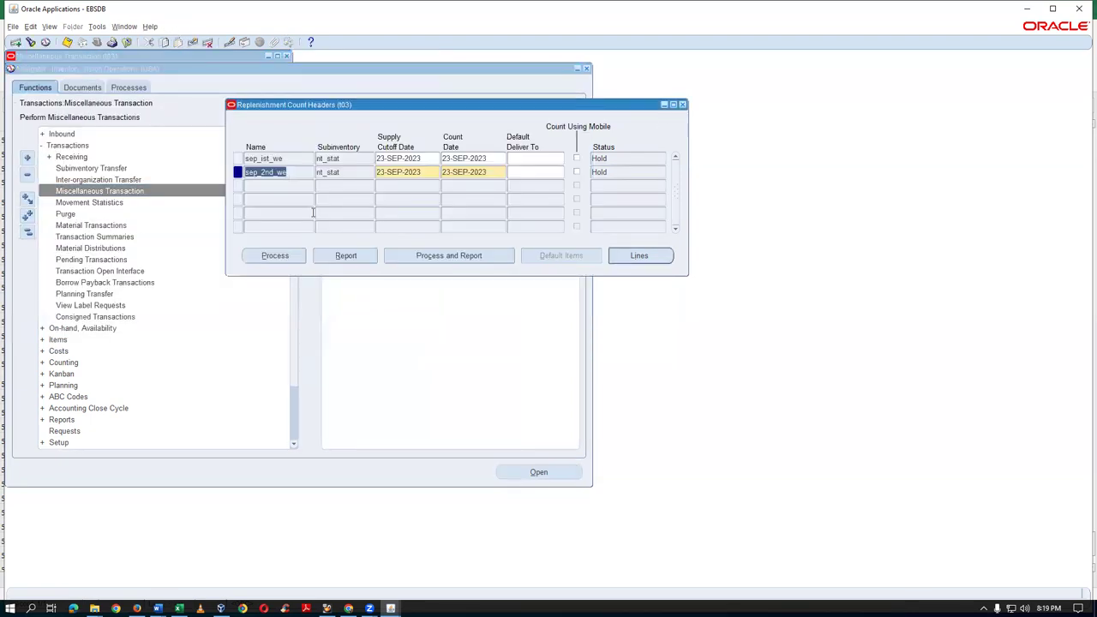
click(643, 255)
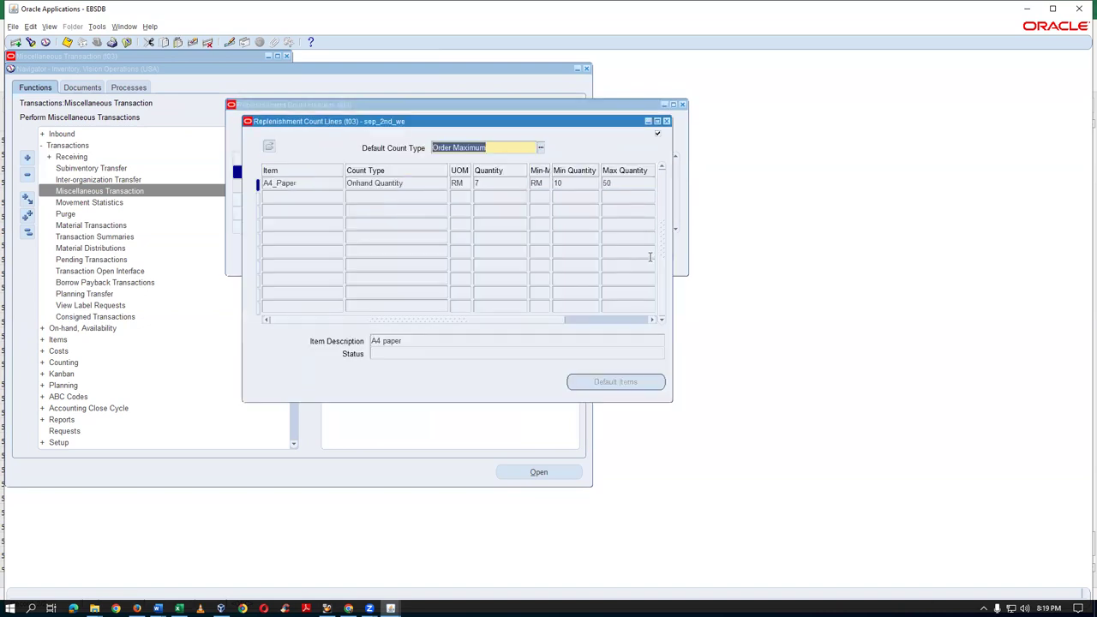
drag(445, 319, 373, 341)
click(298, 197)
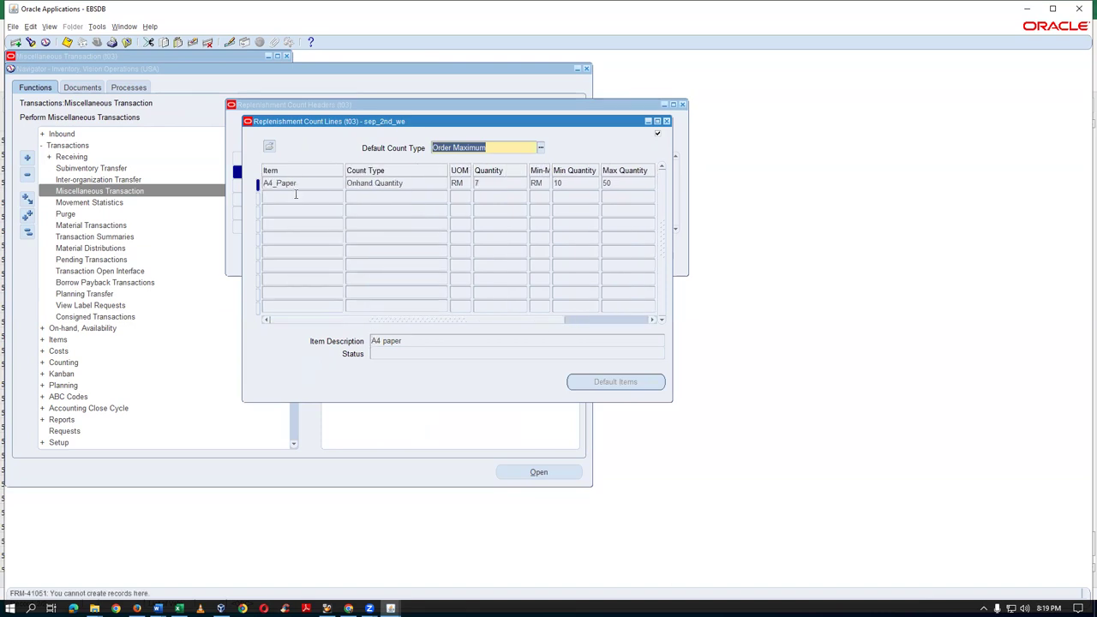
click(667, 122)
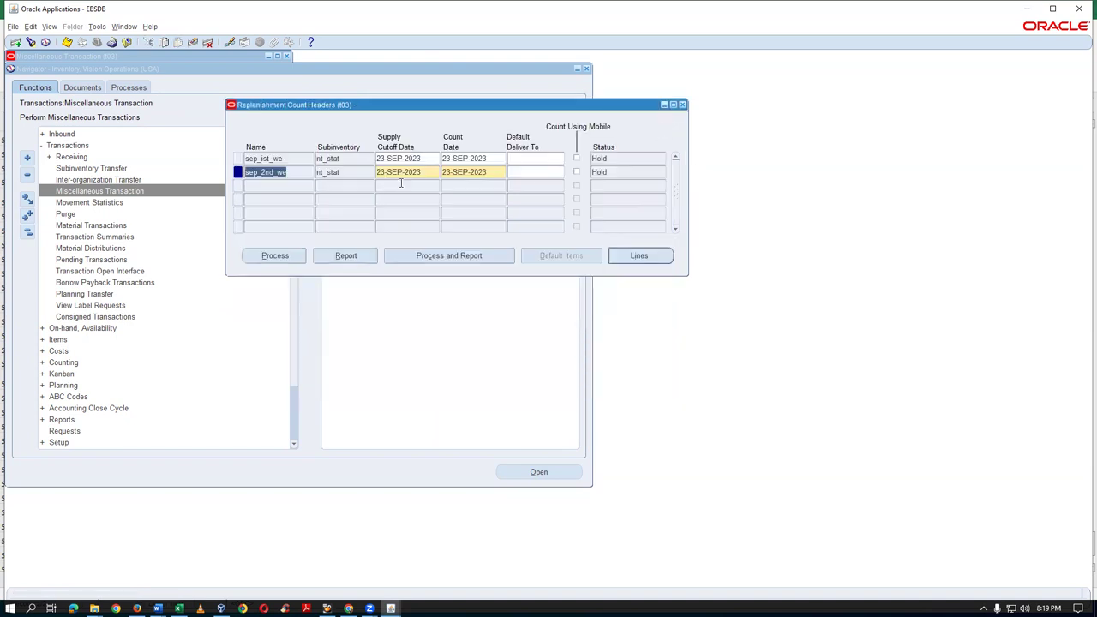
Add a replenishment count header named sep_3rd-we for subinventory nt_stat
click(274, 186)
text(sep_)
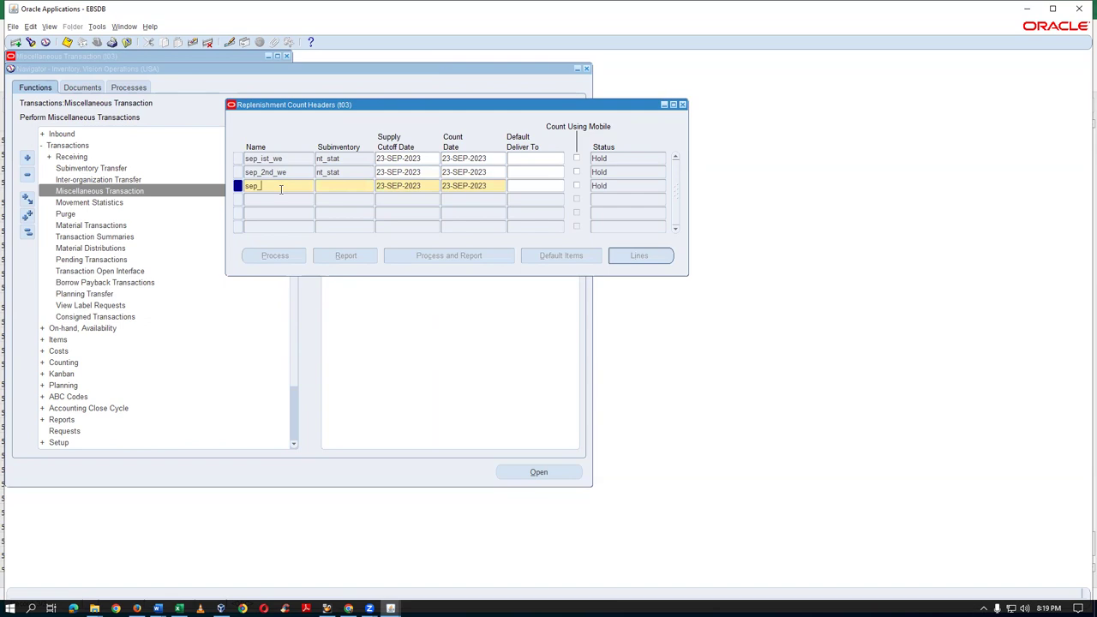
text(3rd-we)
key(Tab)
key(shift+F5)
key(Tab)
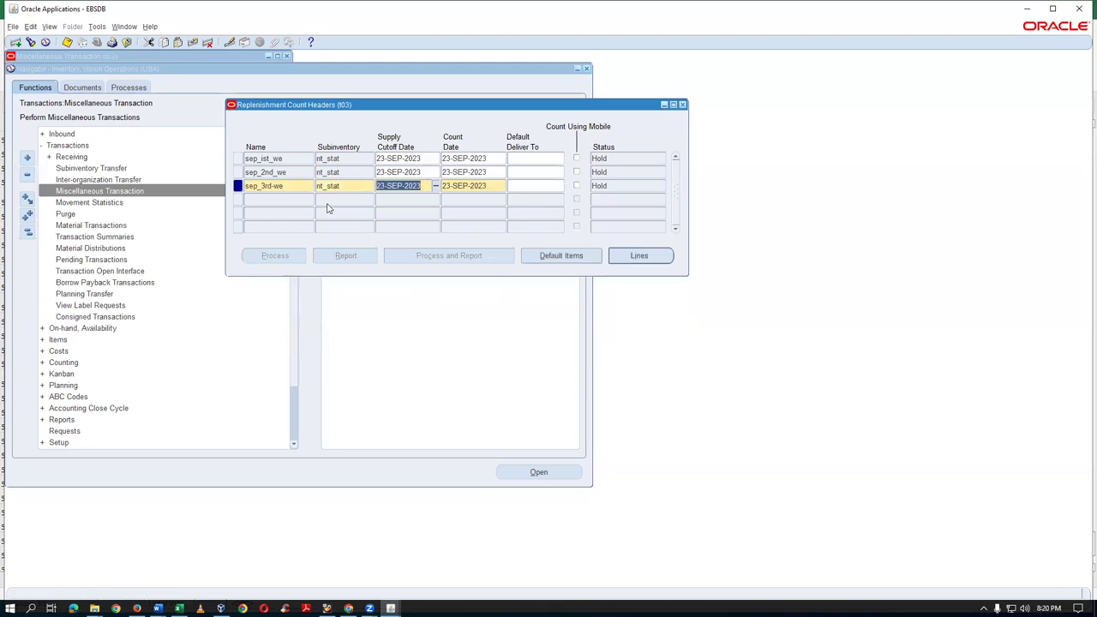
Add an A4_Paper line to the sep_3rd-we count with count type Order Quantity and quantity 47
click(631, 255)
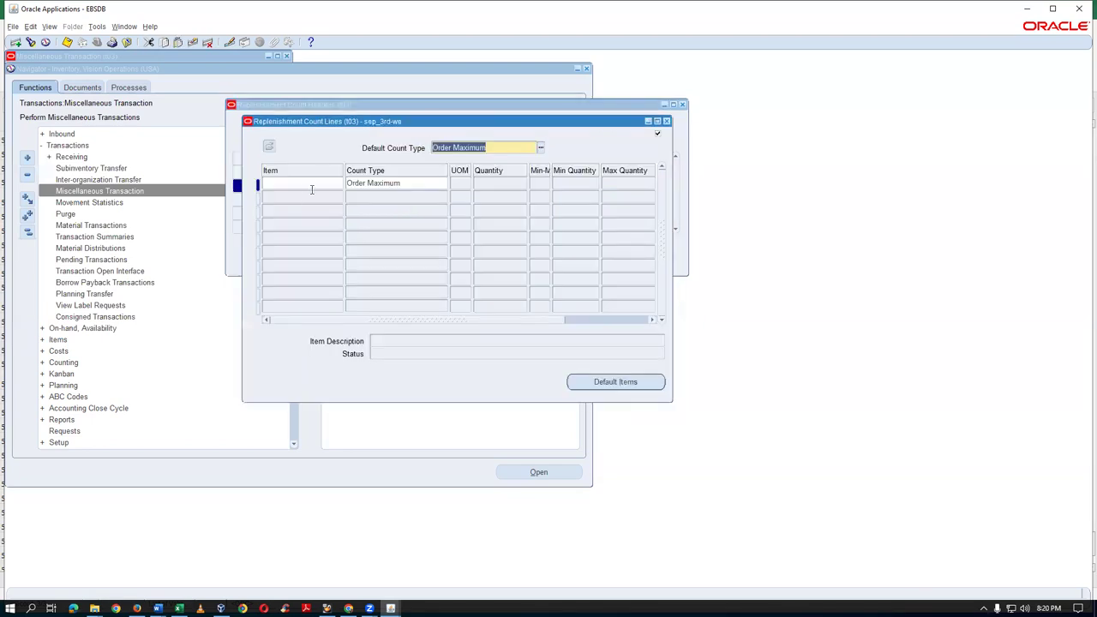
text(A)
text(4_Paper)
key(Tab)
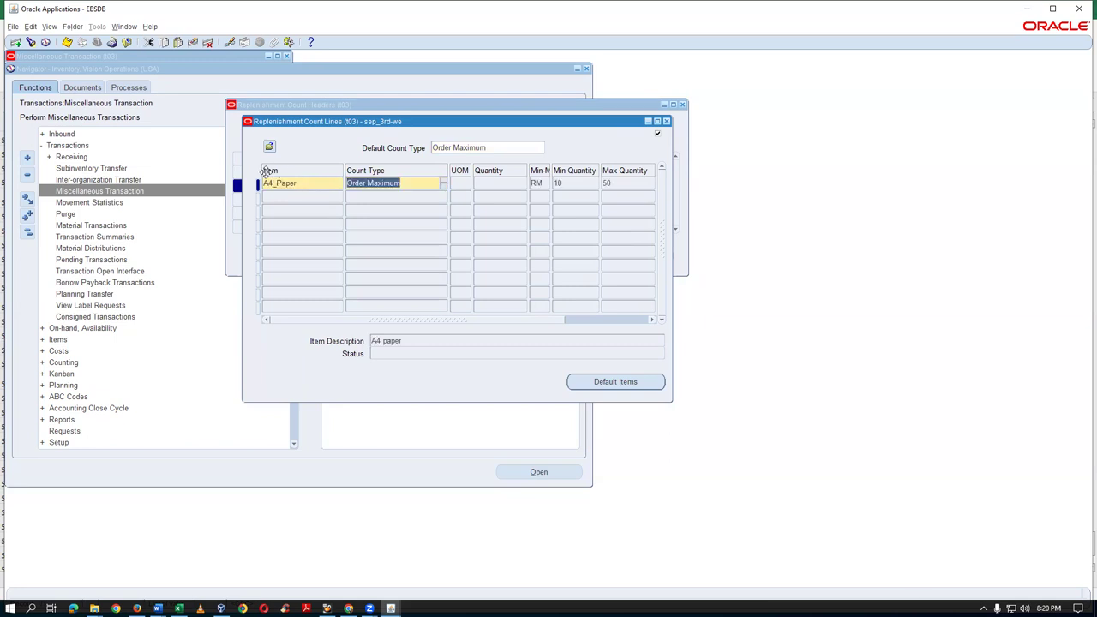
click(442, 184)
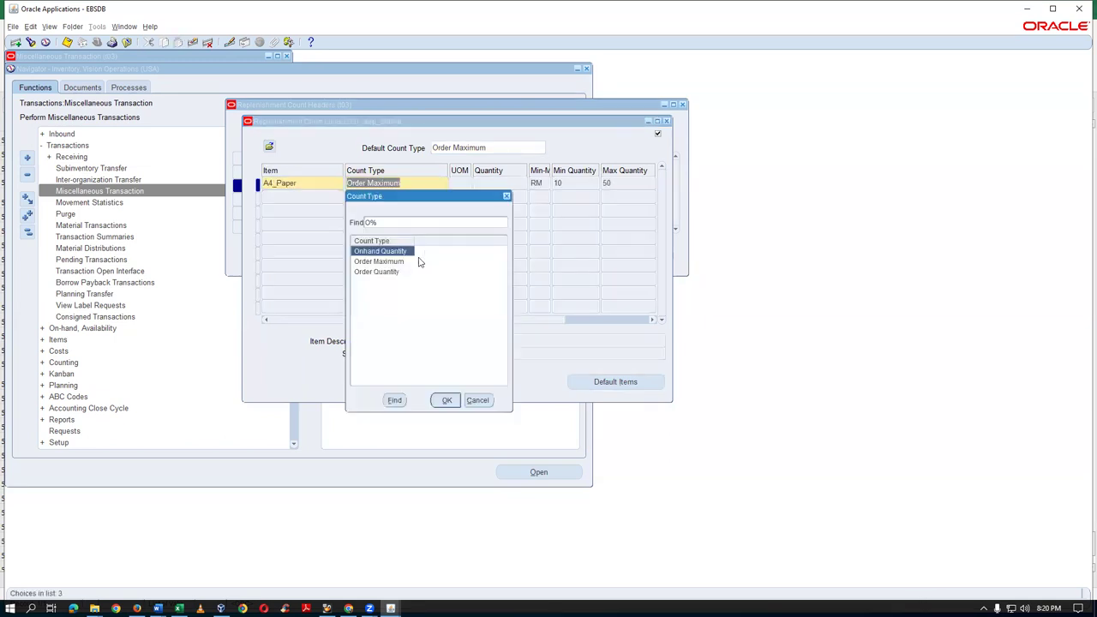
click(411, 273)
click(445, 400)
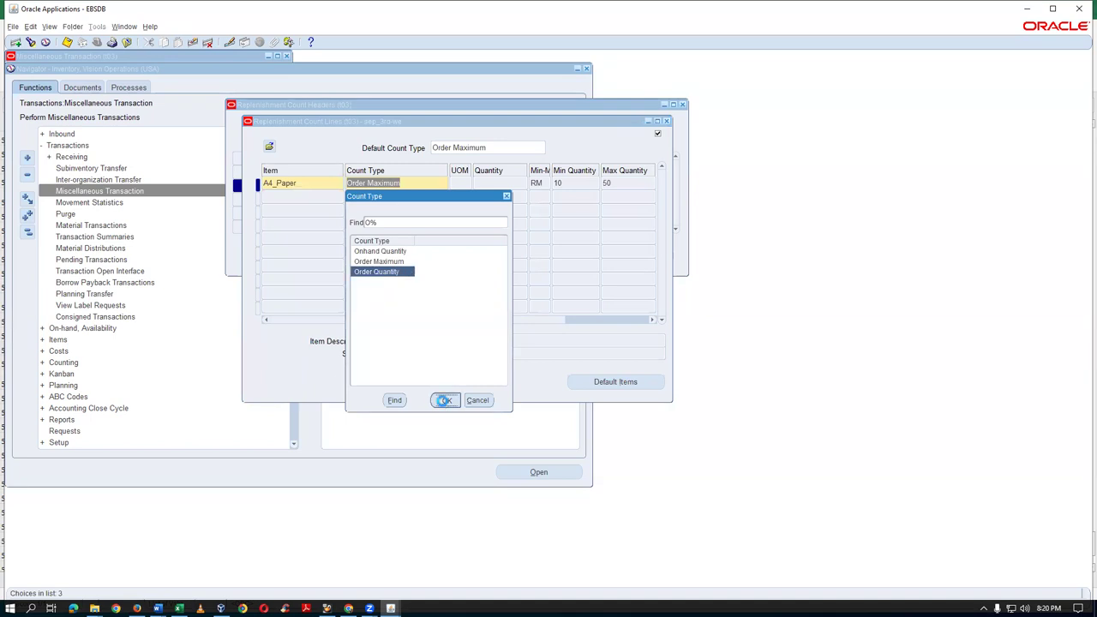
click(495, 182)
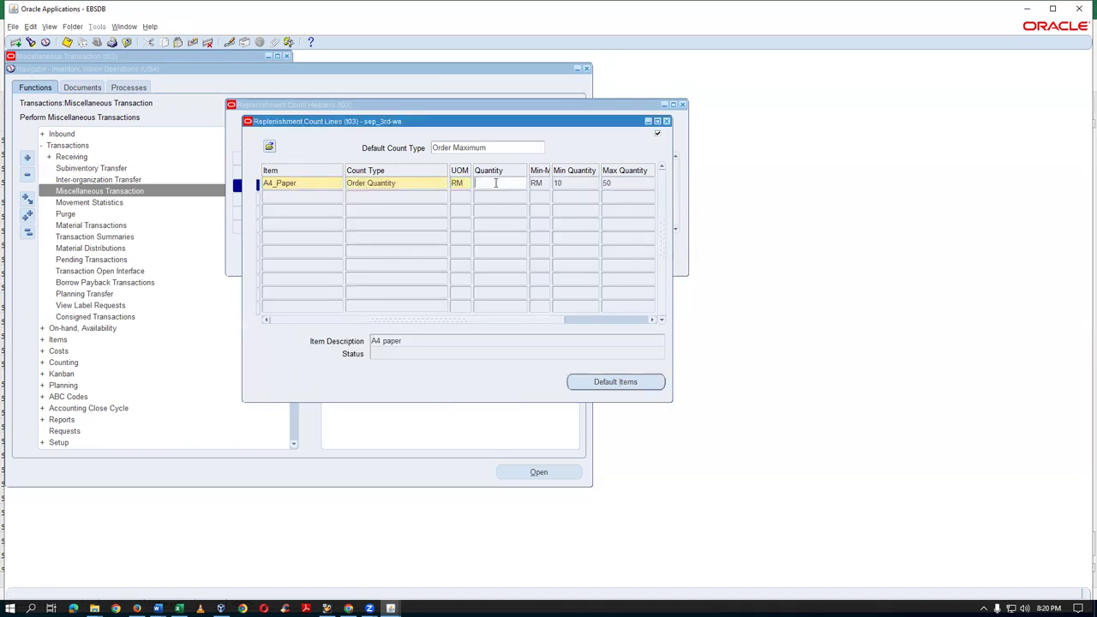
text(47)
Try to add a second A4_Paper line with count type Order Maximum, and clear that duplicate line
click(291, 198)
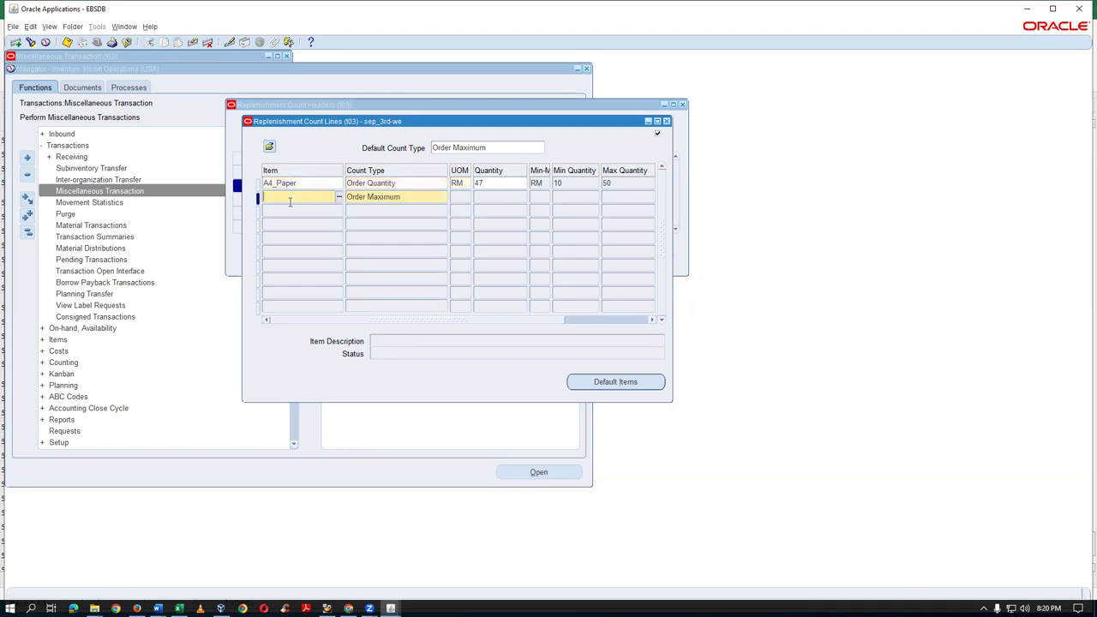
text(A4_Paper)
key(Tab)
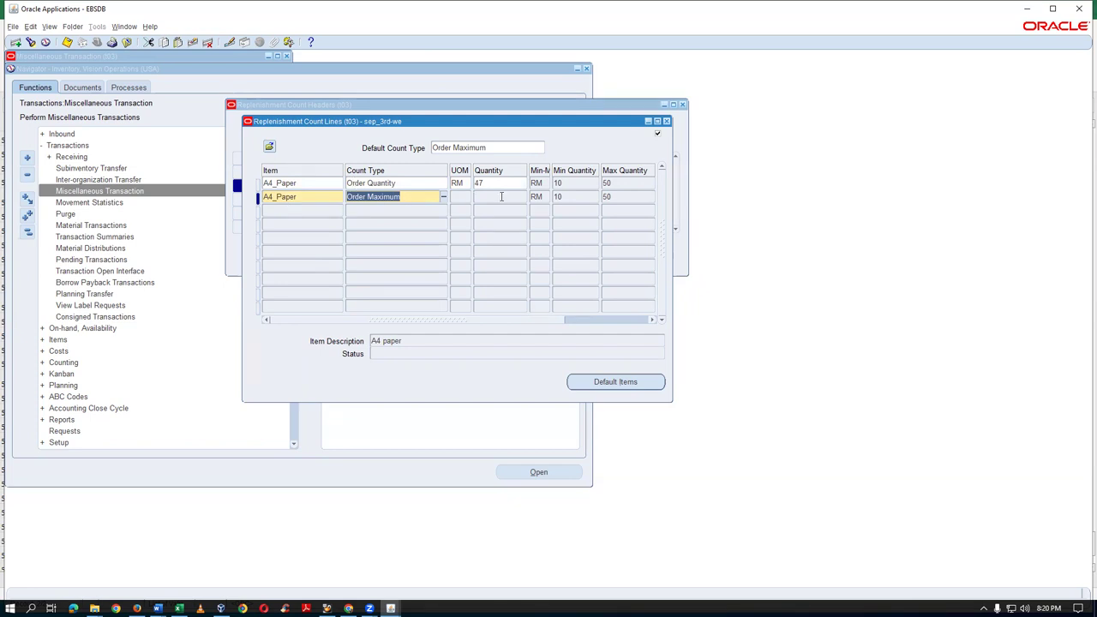
key(Tab)
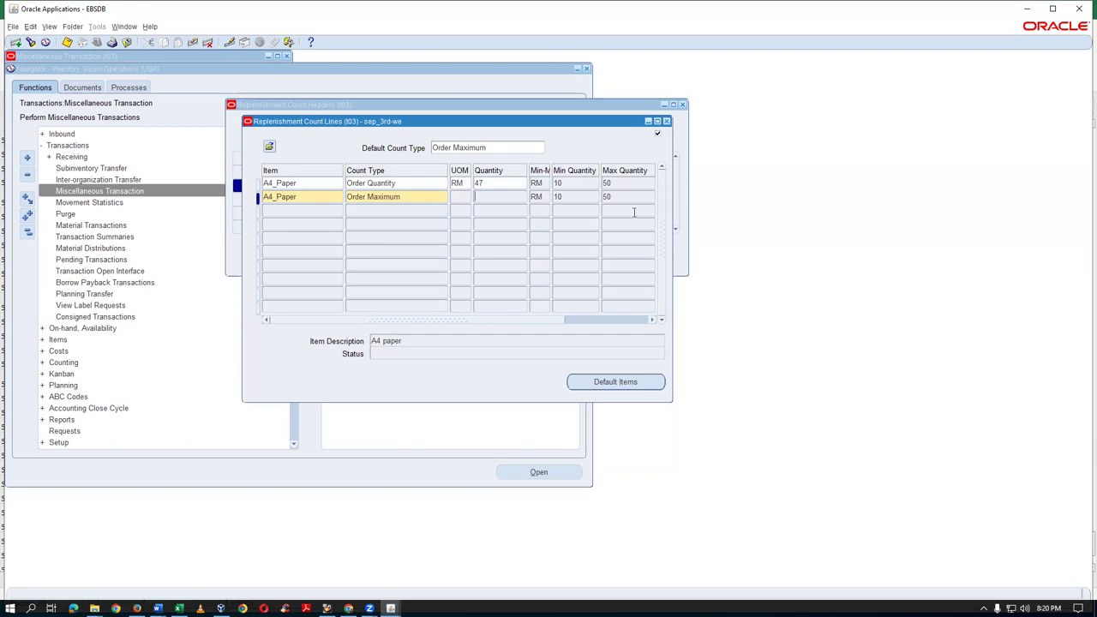
click(421, 184)
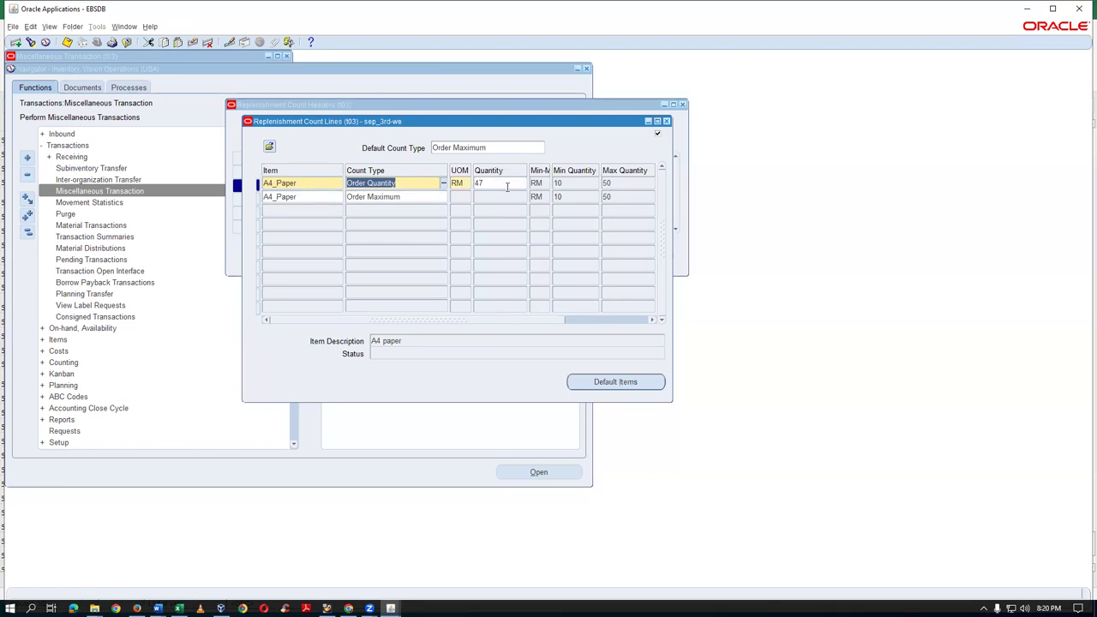
click(412, 197)
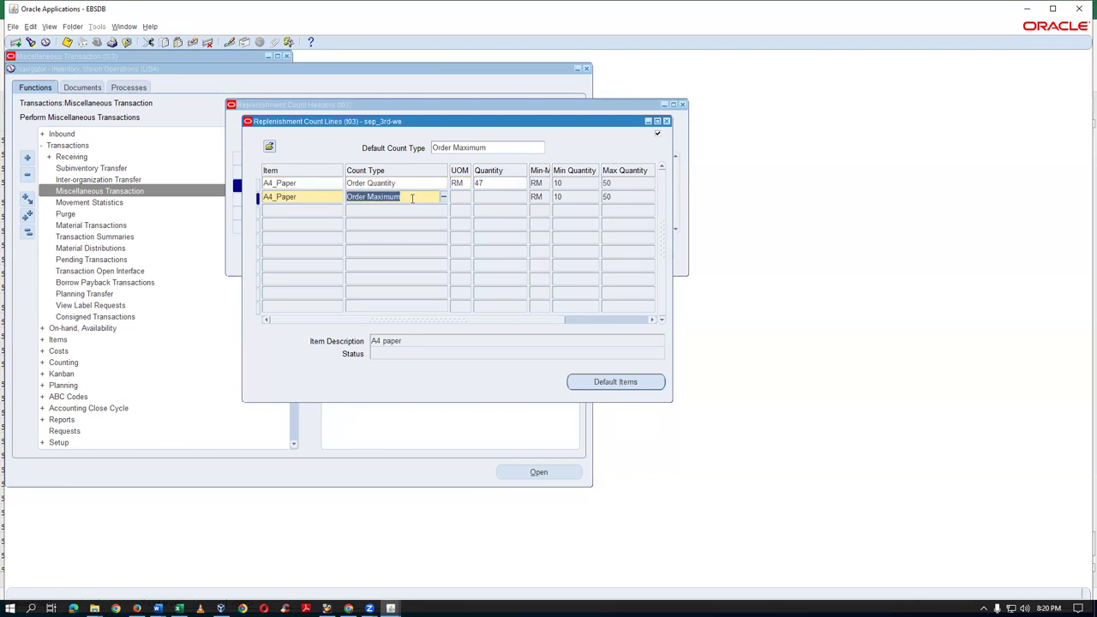
click(501, 198)
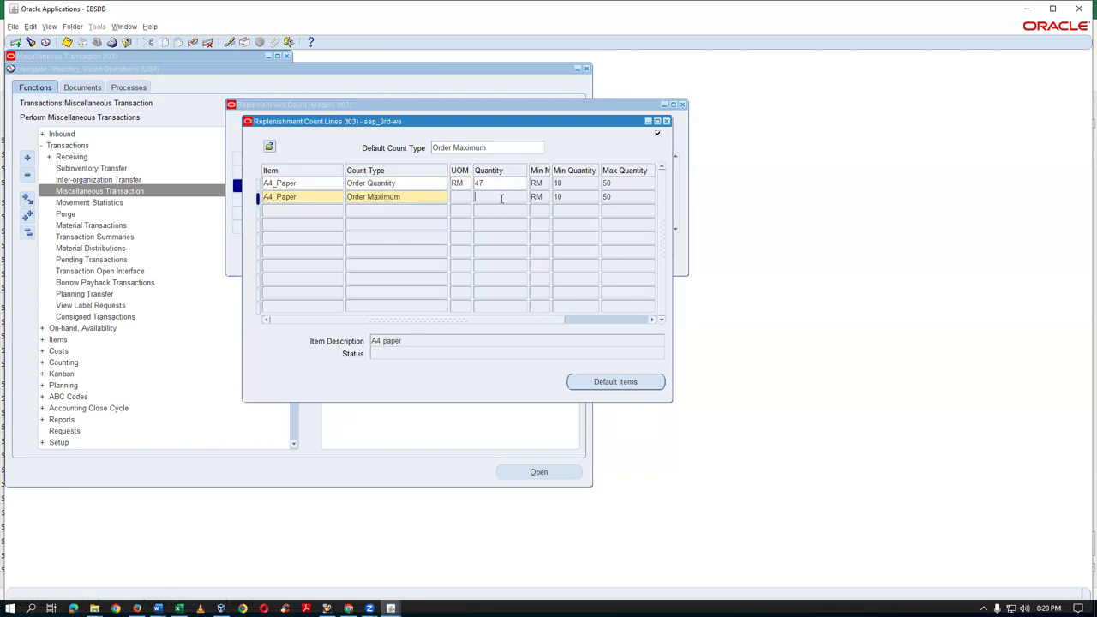
click(653, 197)
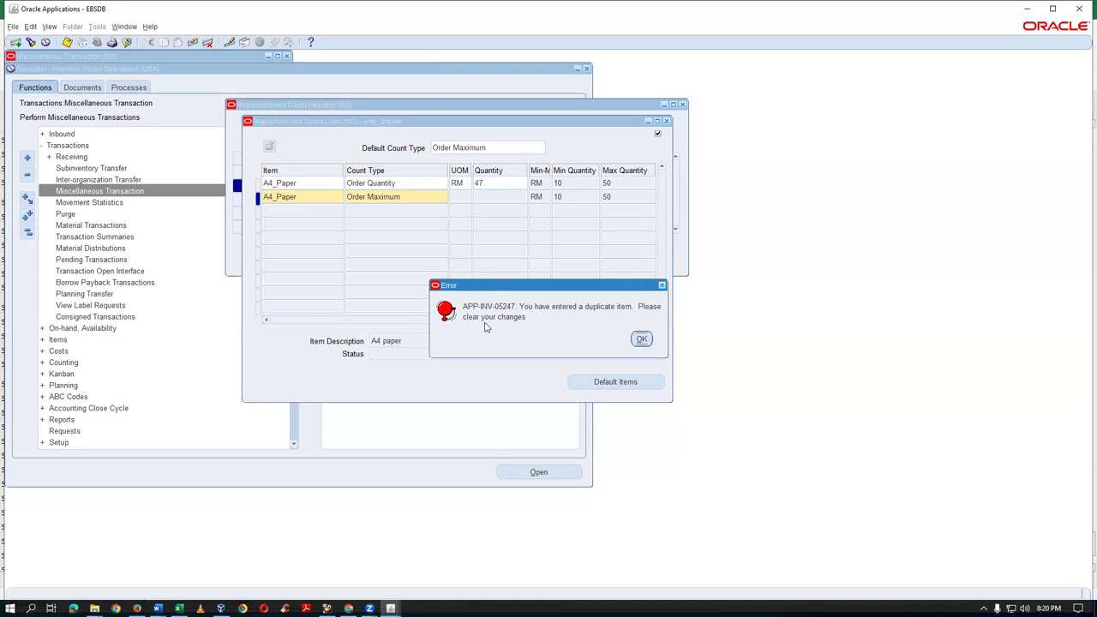
click(641, 339)
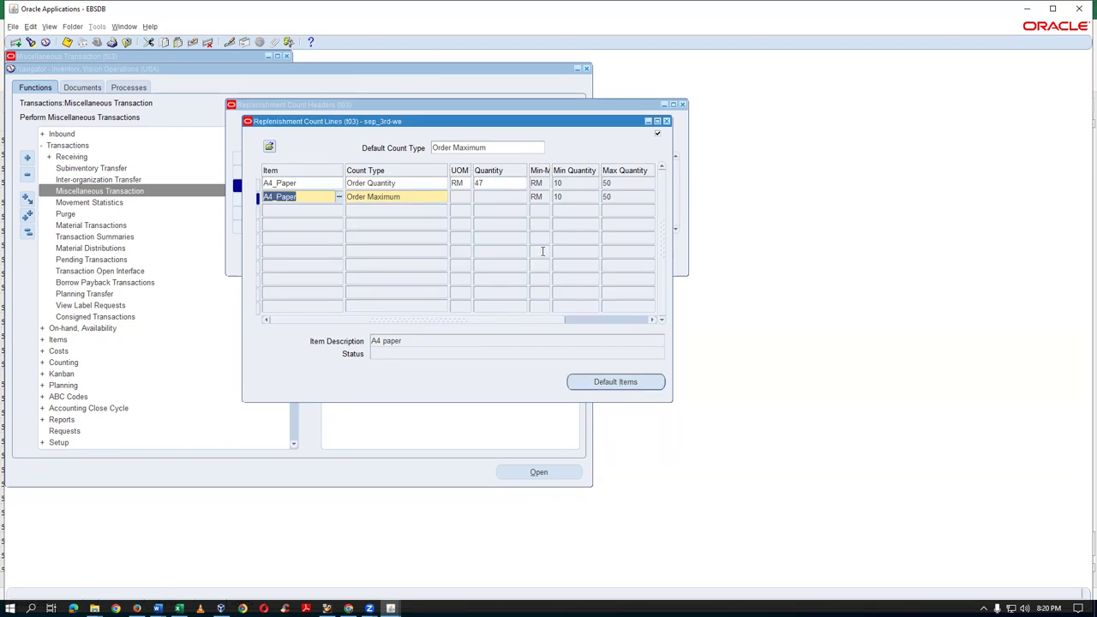
key(F6)
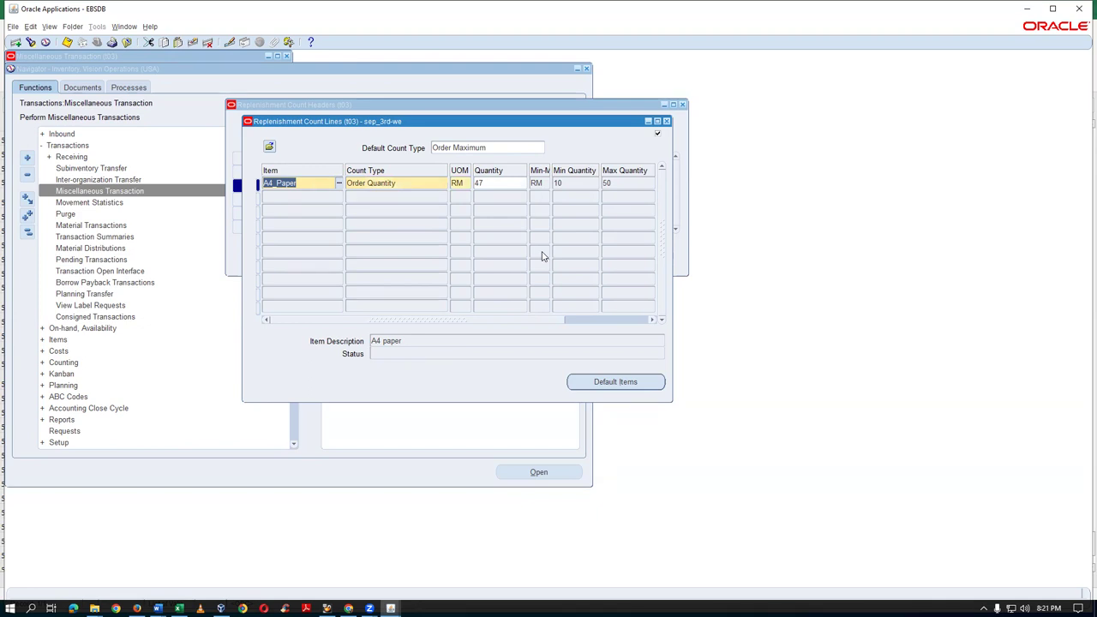
Save the count line and run processing and reporting for the sep_3rd-we count
key(ctrl+s)
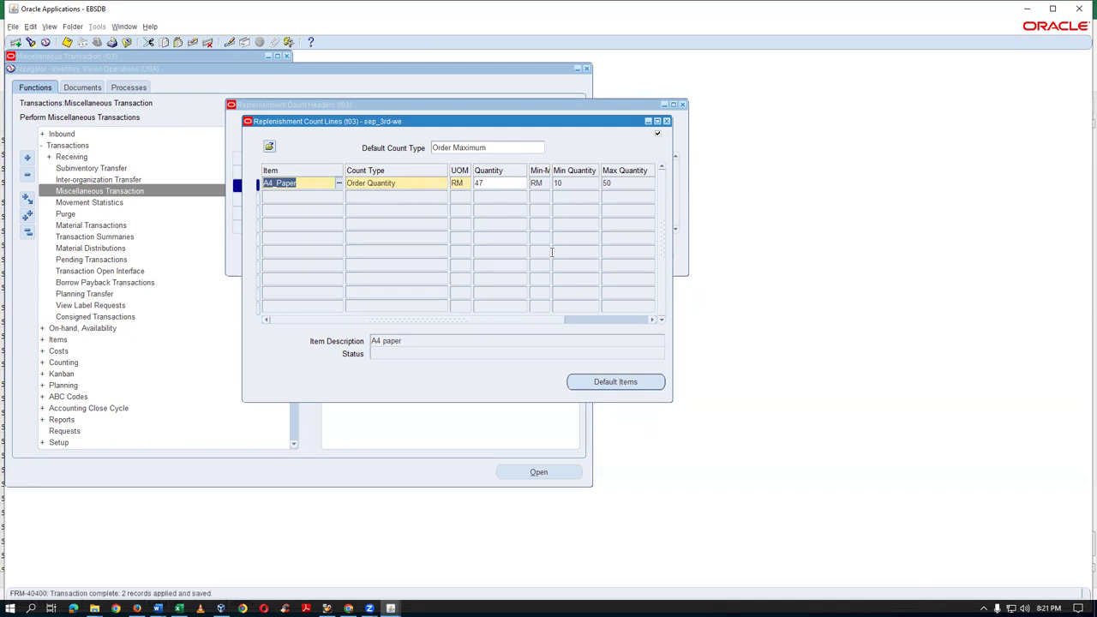
click(665, 123)
click(430, 259)
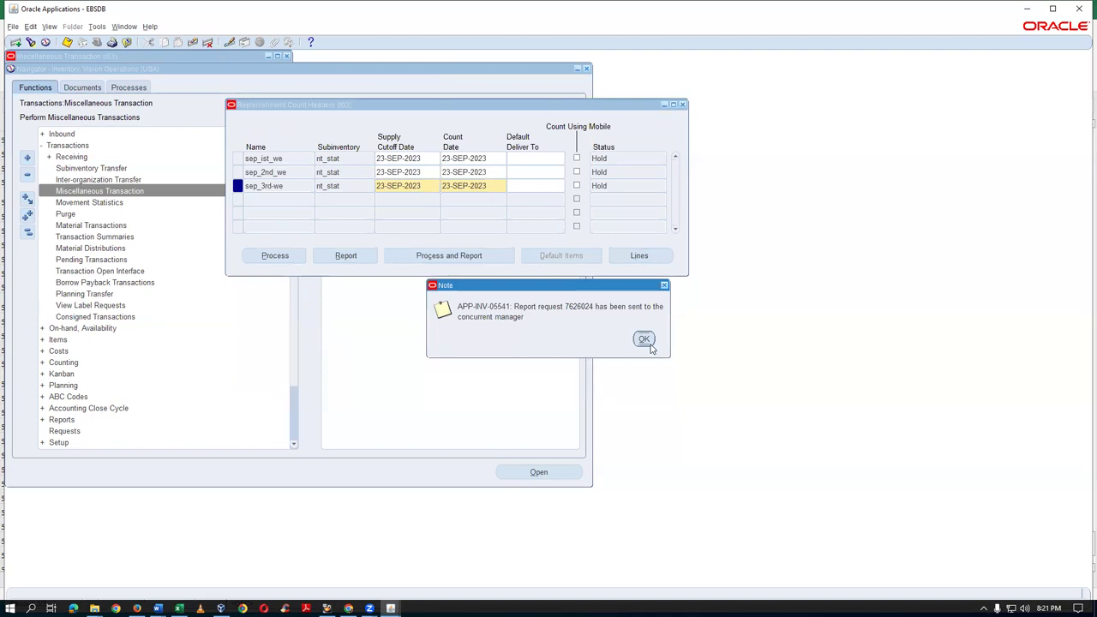
click(646, 340)
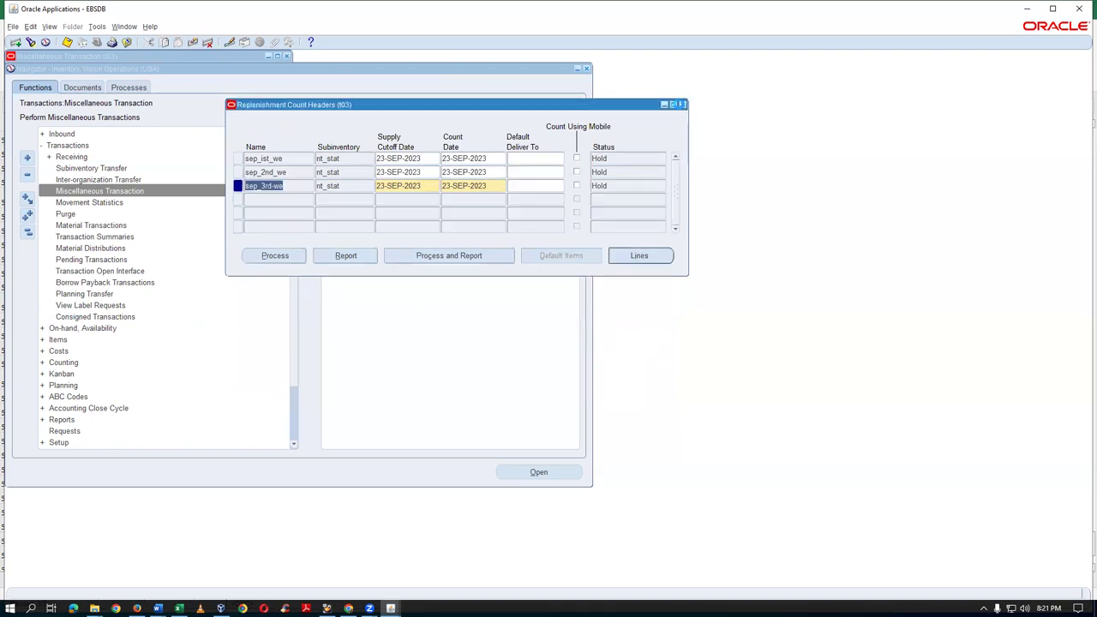
View the output of the latest item replenishment count report and examine the A4_Paper count and reorder quantities
click(682, 104)
key(alt+v)
key(r)
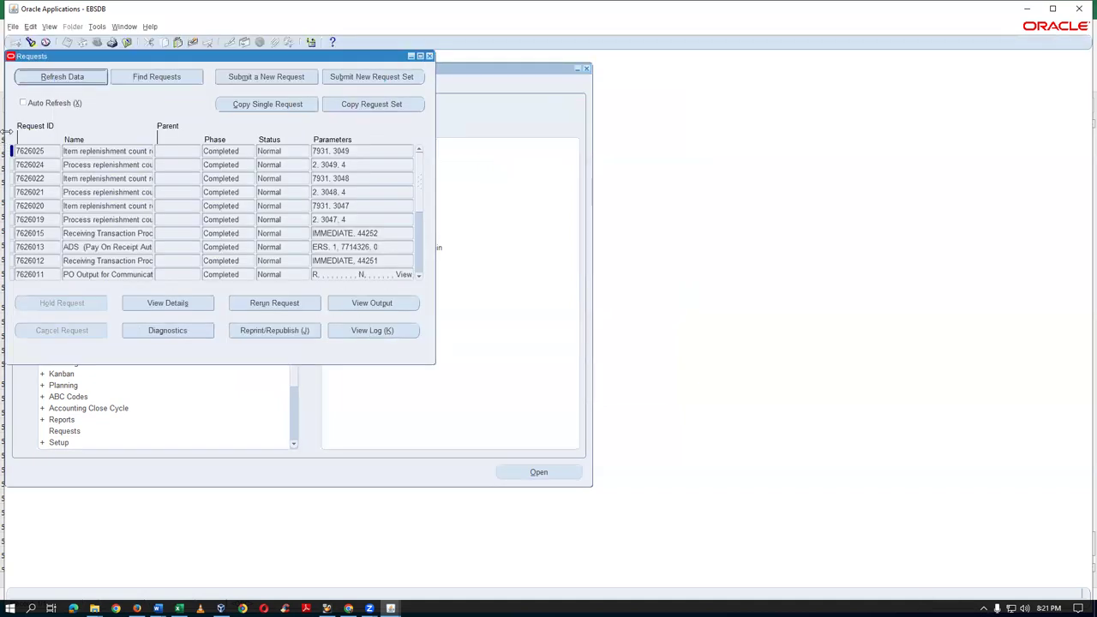
double_click(69, 151)
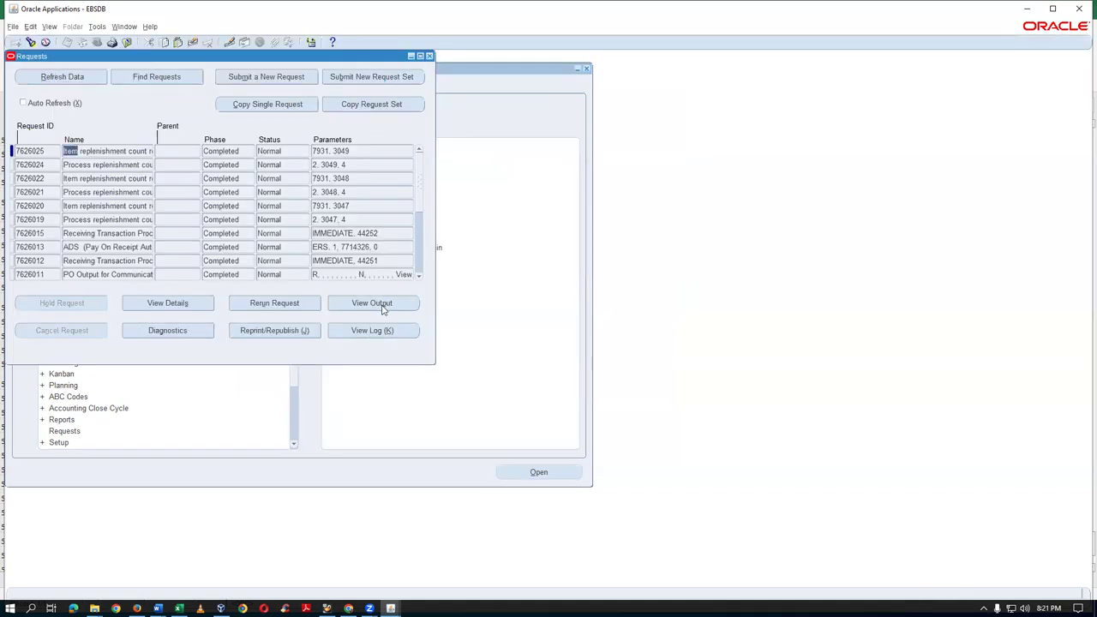
click(377, 303)
double_click(208, 195)
click(352, 199)
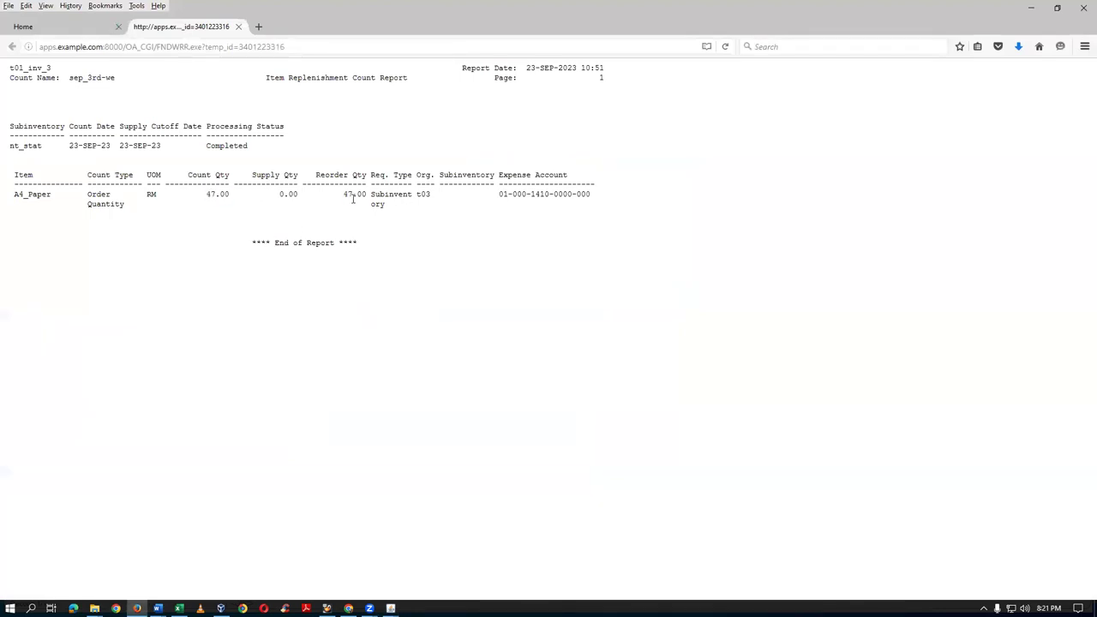
click(238, 27)
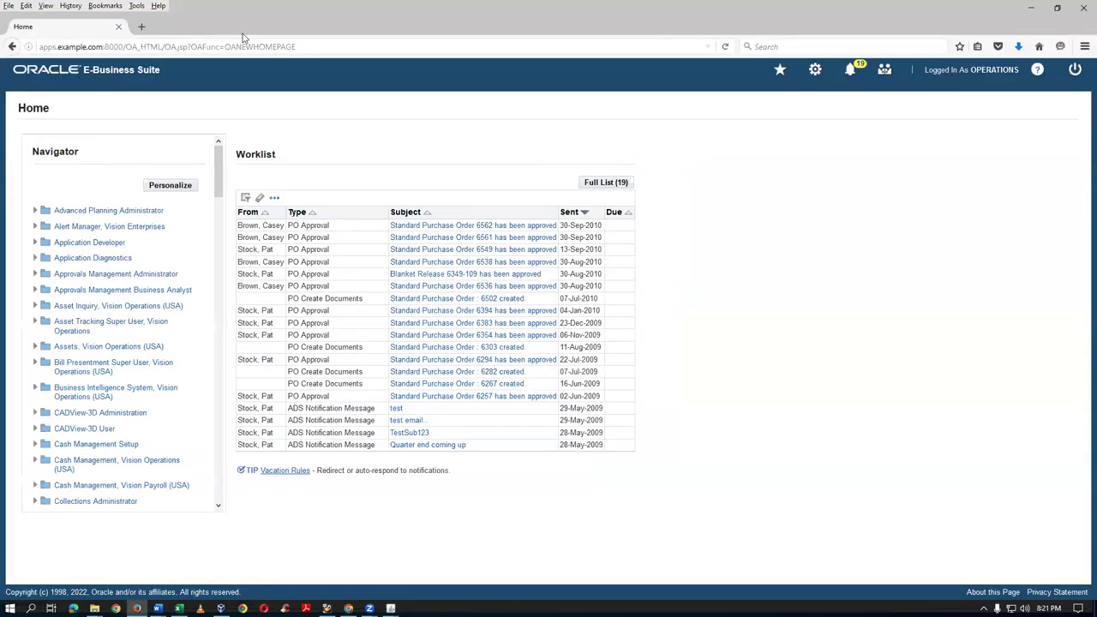
click(391, 609)
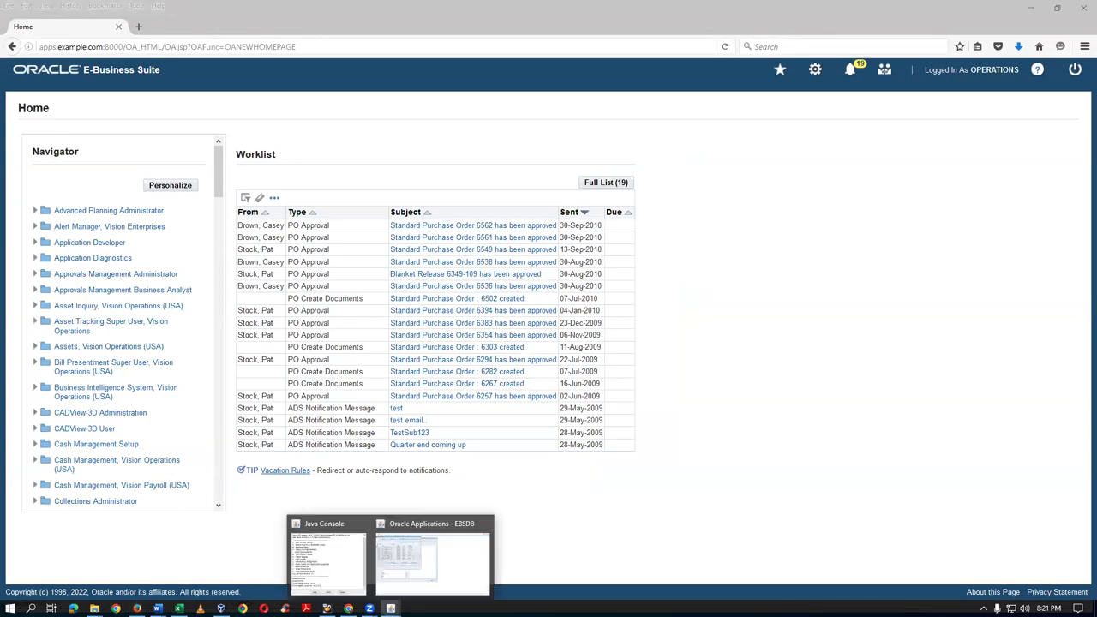
click(432, 559)
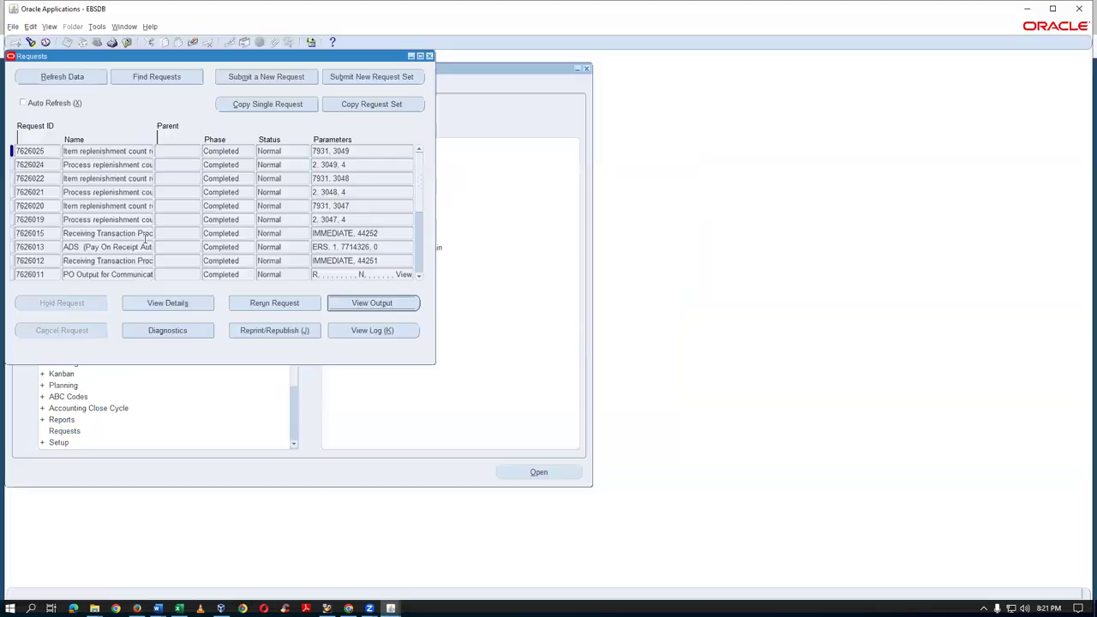
click(429, 57)
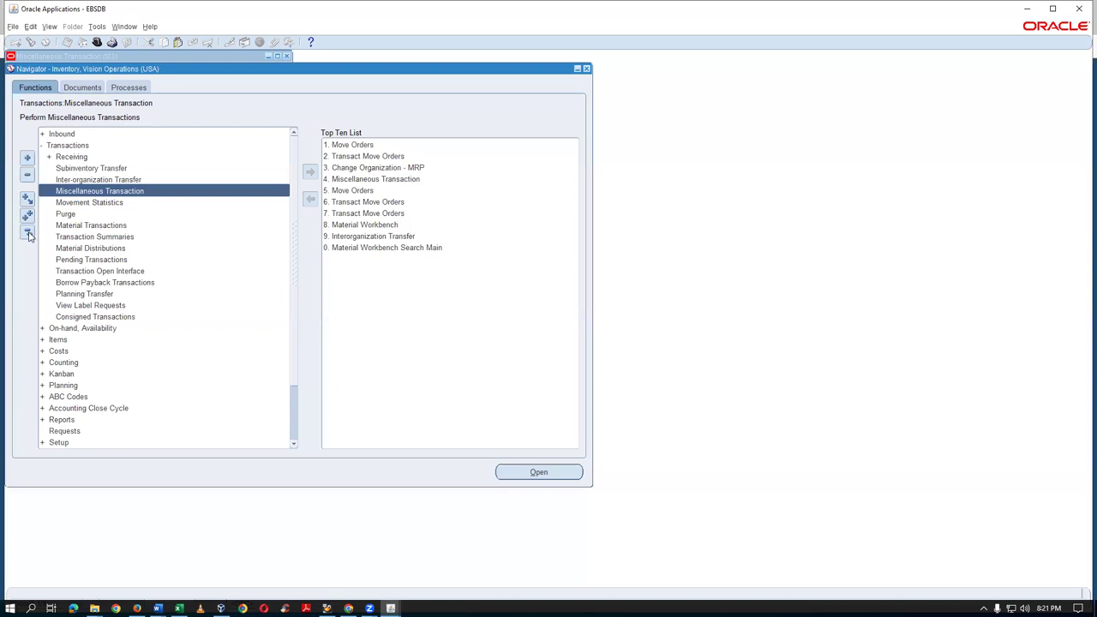
Open Transact Move Orders and find the move order lines for item A4_Paper
click(27, 232)
double_click(75, 344)
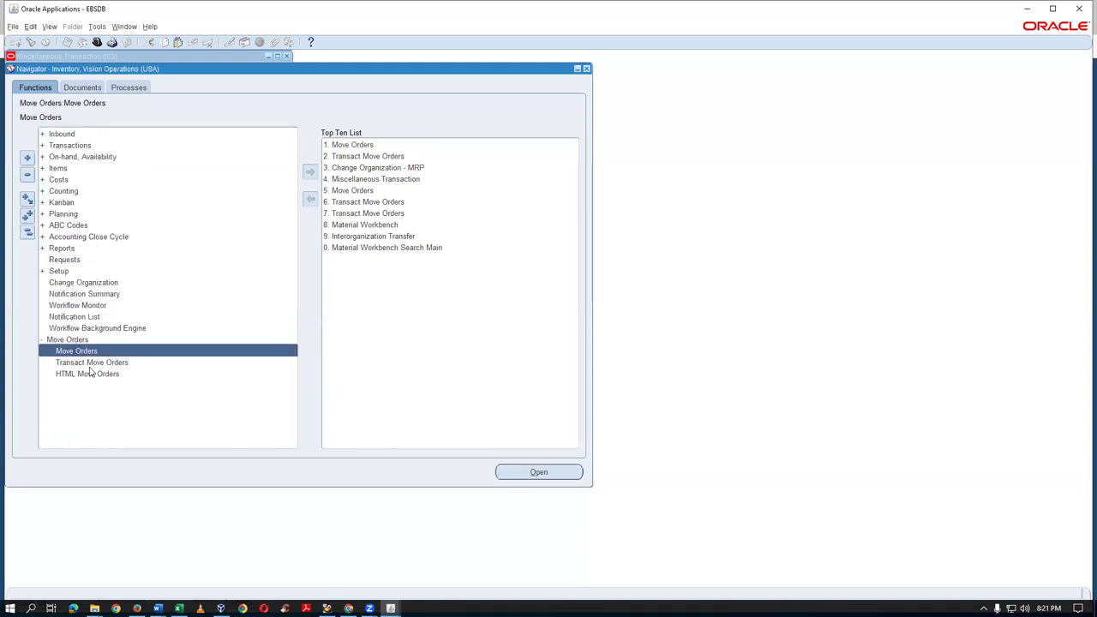
double_click(90, 362)
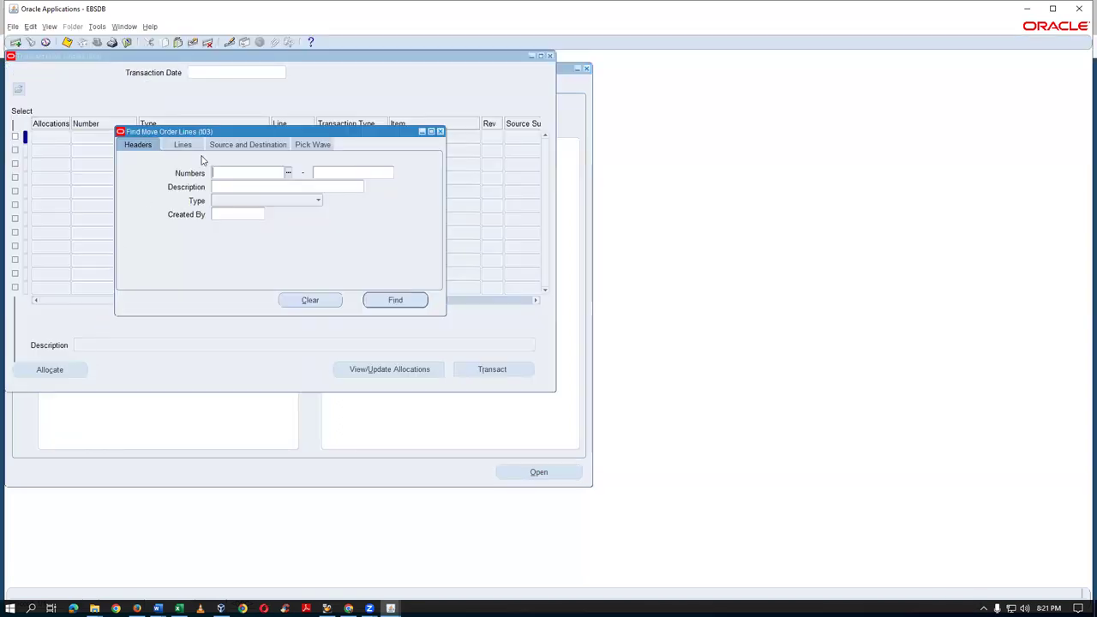
click(183, 145)
text(A)
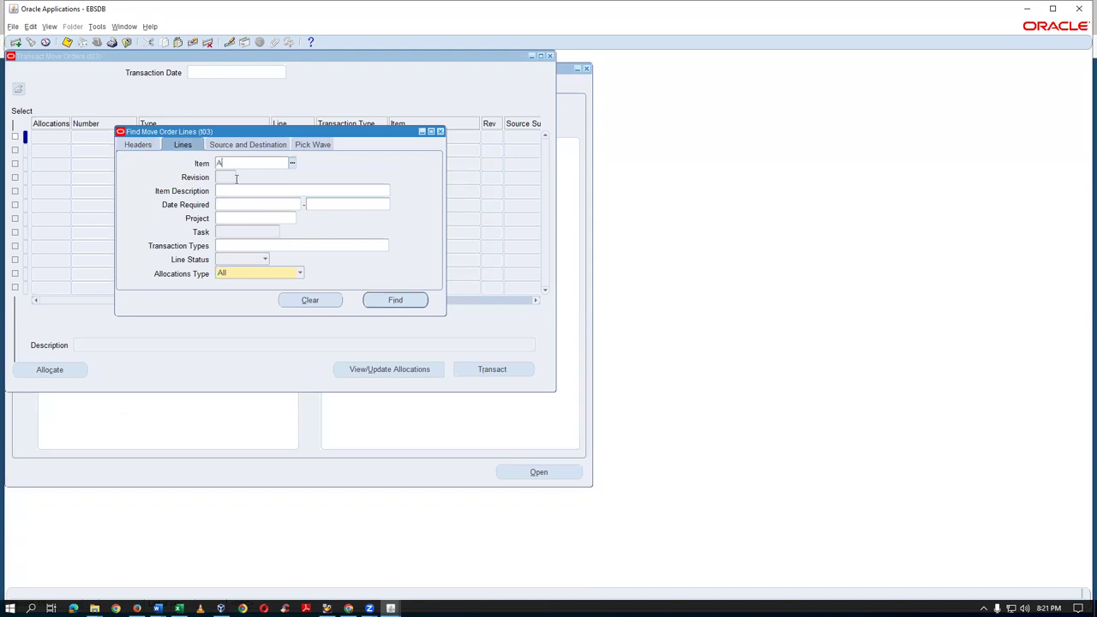
text(4_Paper)
key(Tab)
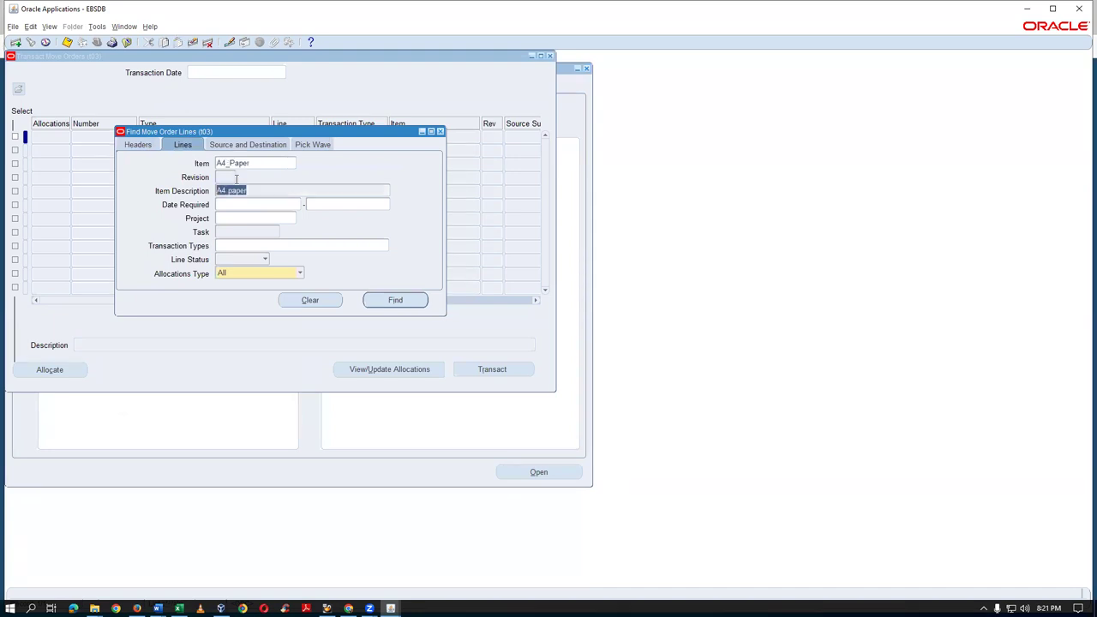
click(394, 300)
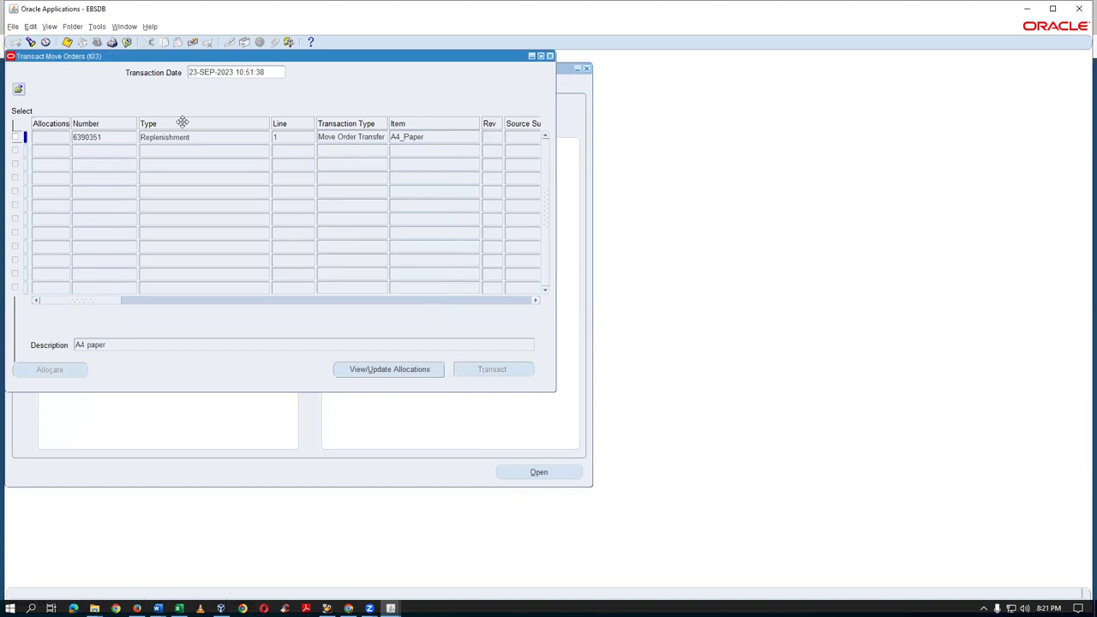
Allocate and transact the A4_Paper replenishment move order line, and close the move order form
click(15, 138)
click(38, 374)
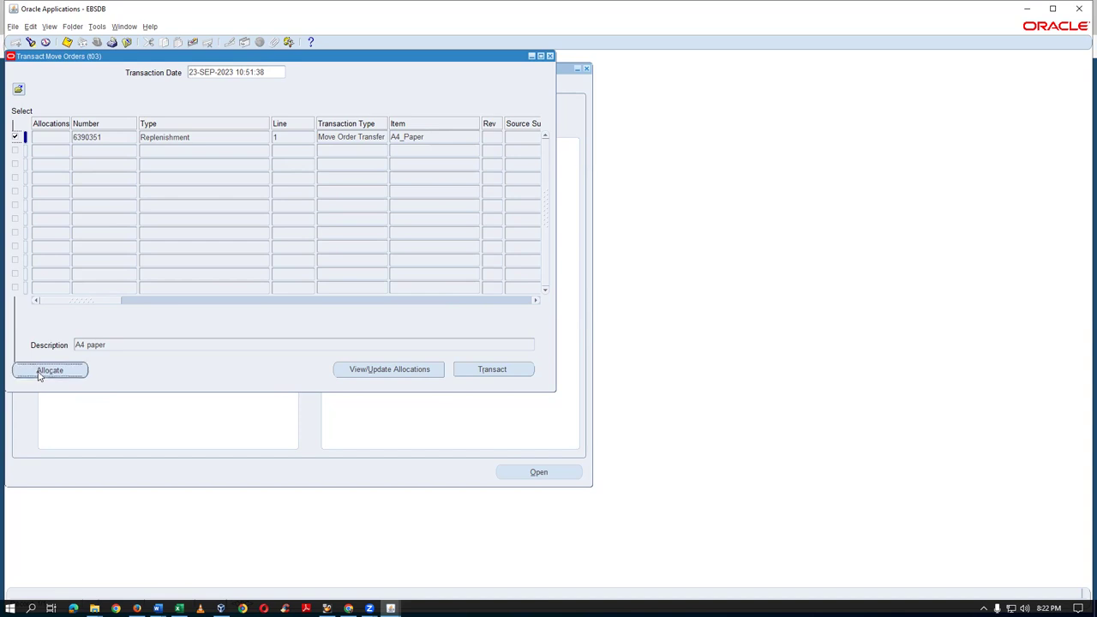
click(15, 137)
click(497, 370)
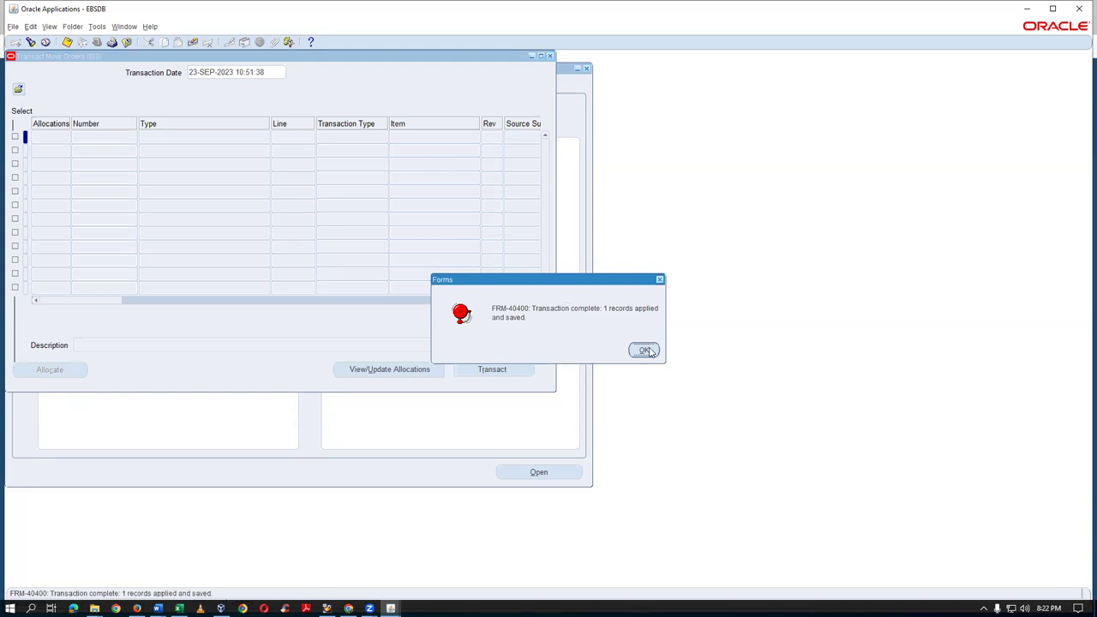
click(644, 350)
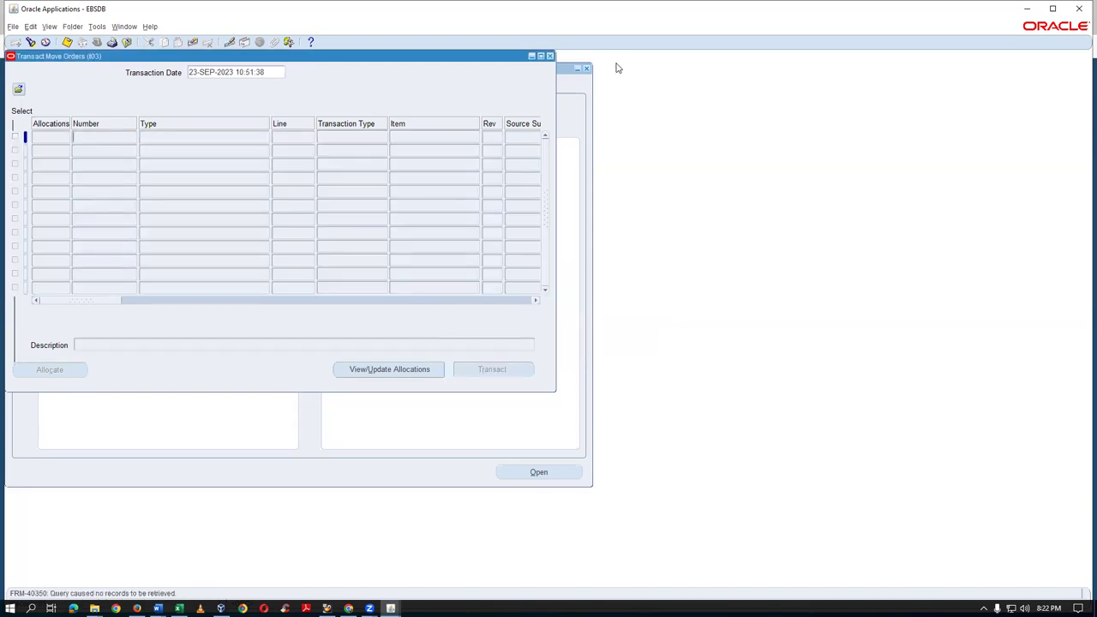
click(550, 57)
Open the Subinventories Summary from the organization setup functions
click(28, 233)
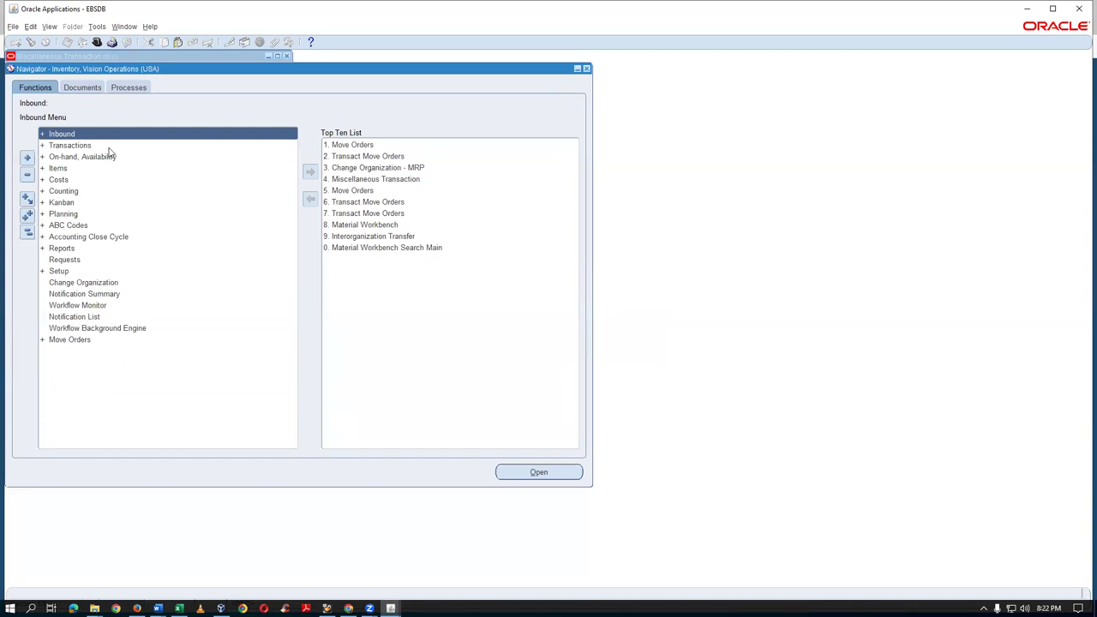
key(Down)
key(Down)
key(Down)
key(Down)
key(Down)
key(Down)
key(Down)
key(Down)
key(Down)
key(Down)
key(Down)
key(Down)
key(Right)
key(Down)
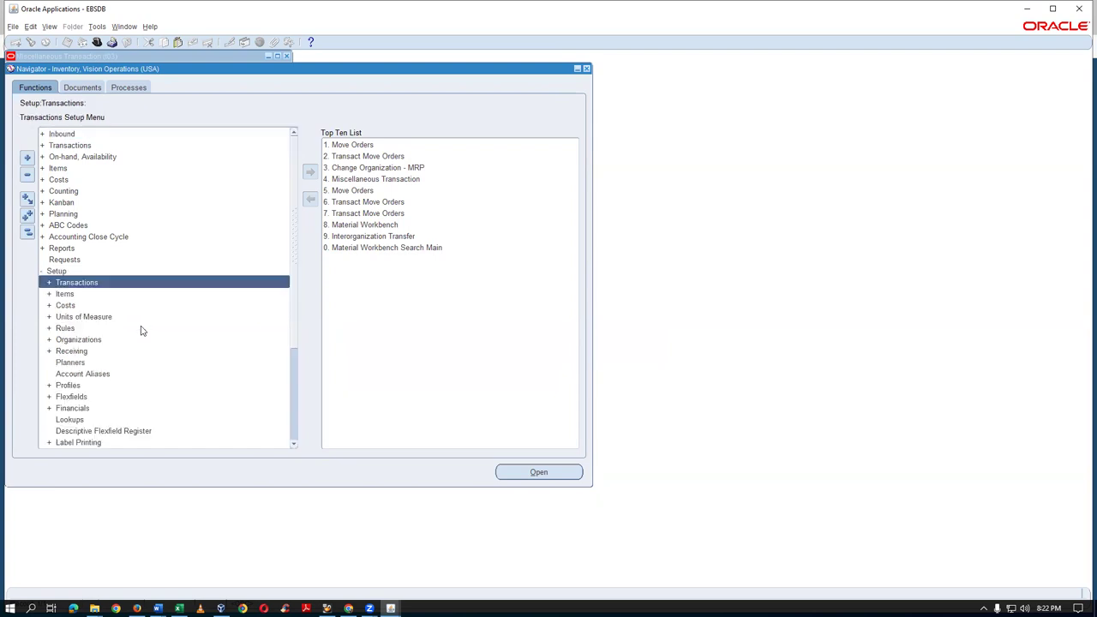
key(Down)
key(Down)
key(Down)
key(Down)
key(Down)
key(Right)
key(Down)
key(Down)
key(Down)
key(Down)
key(Down)
key(Down)
key(Down)
key(Return)
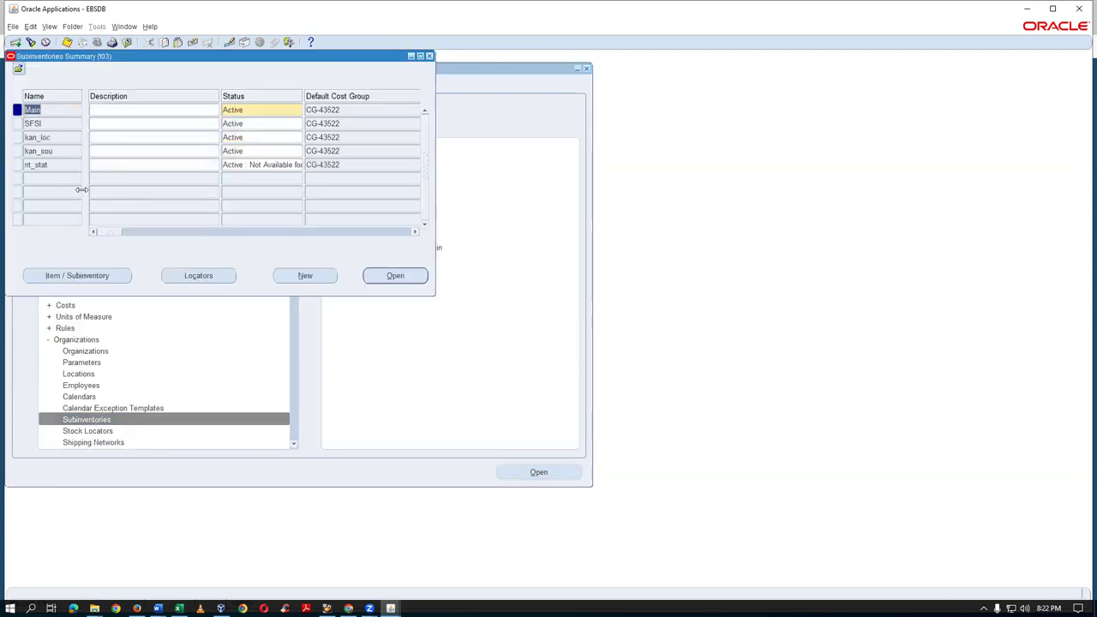
Examine the sourcing type options for A4_Paper in nt_stat's Item Subinventories, close both subinventory forms, and collapse the function tree
click(59, 162)
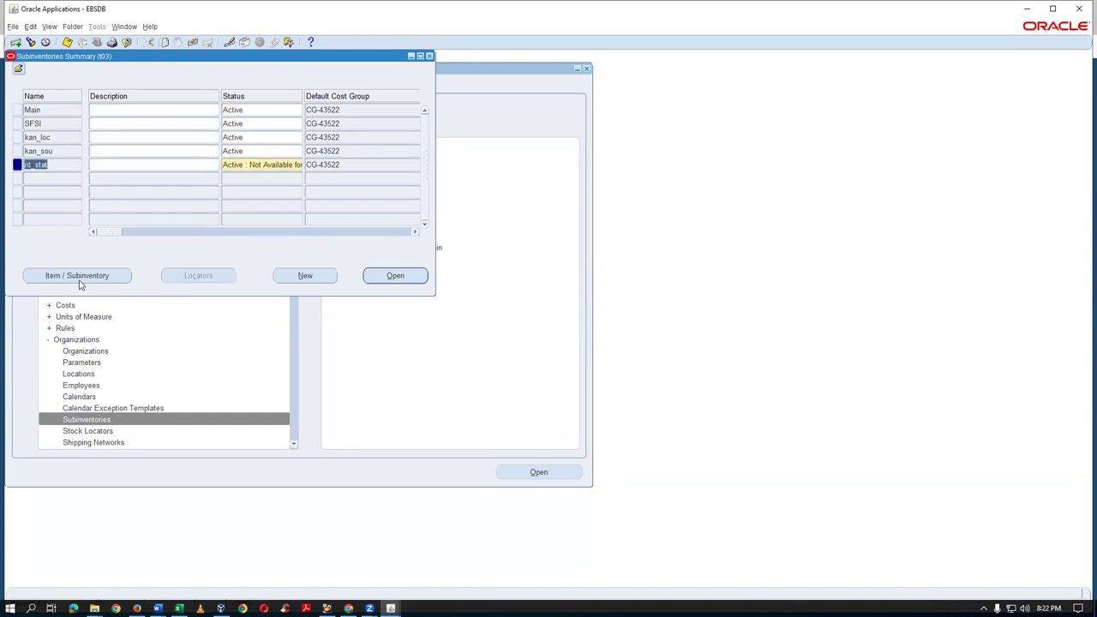
click(78, 278)
click(195, 144)
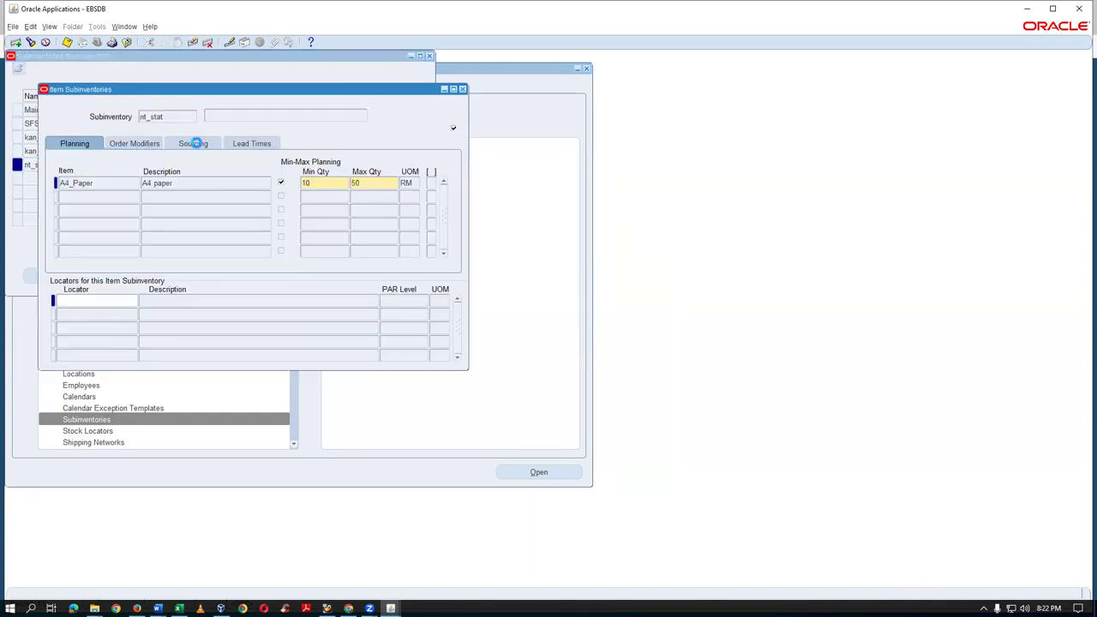
click(313, 187)
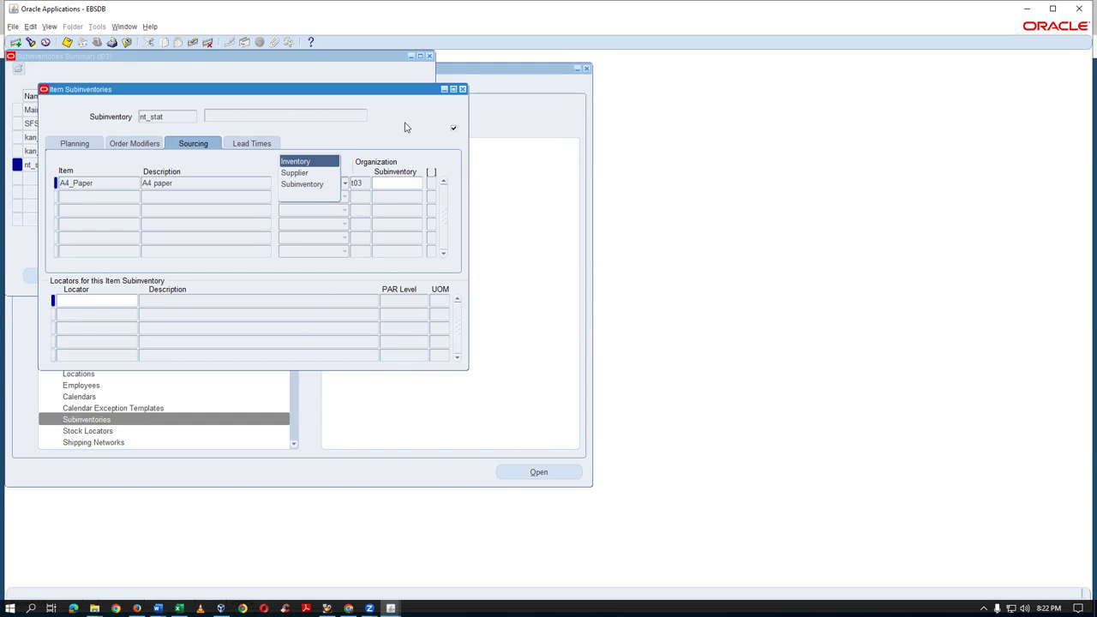
key(Down)
key(Down)
key(Return)
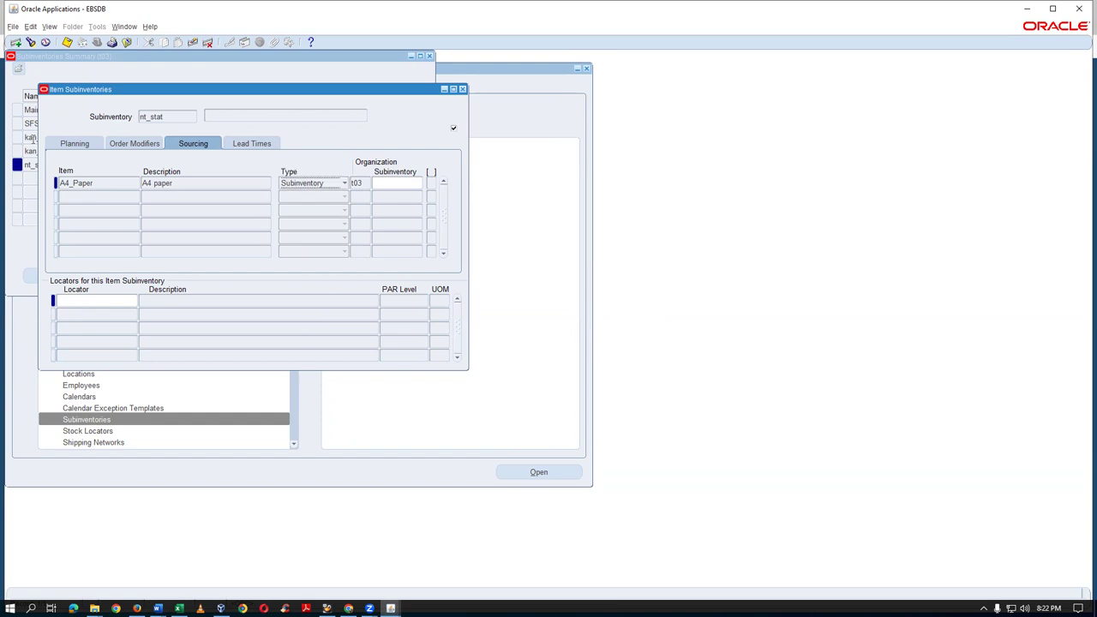
click(461, 89)
click(430, 56)
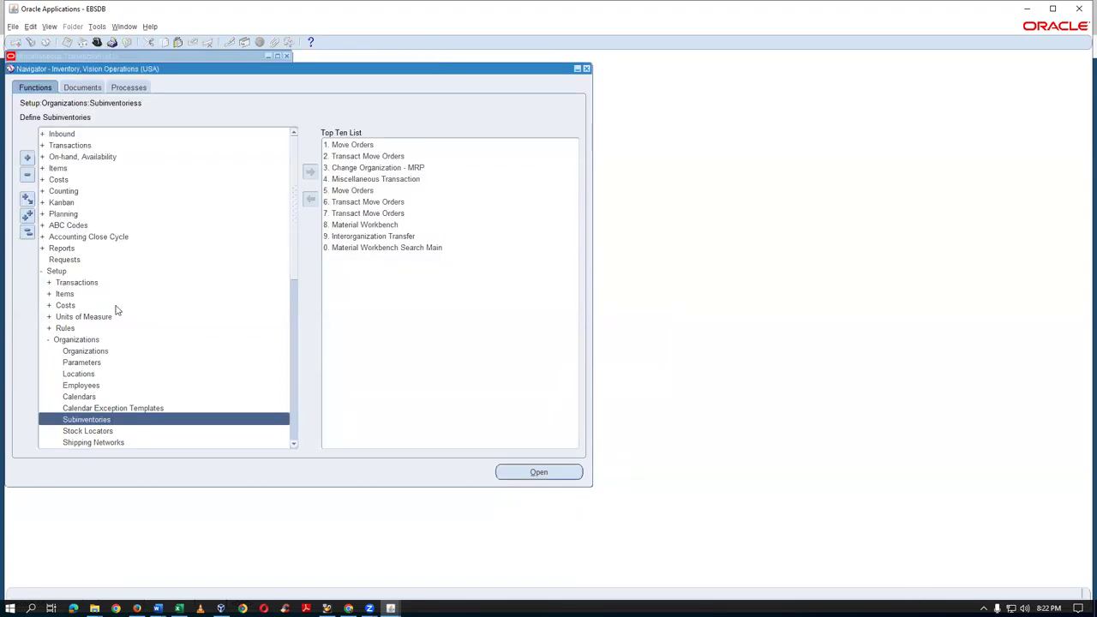
click(27, 233)
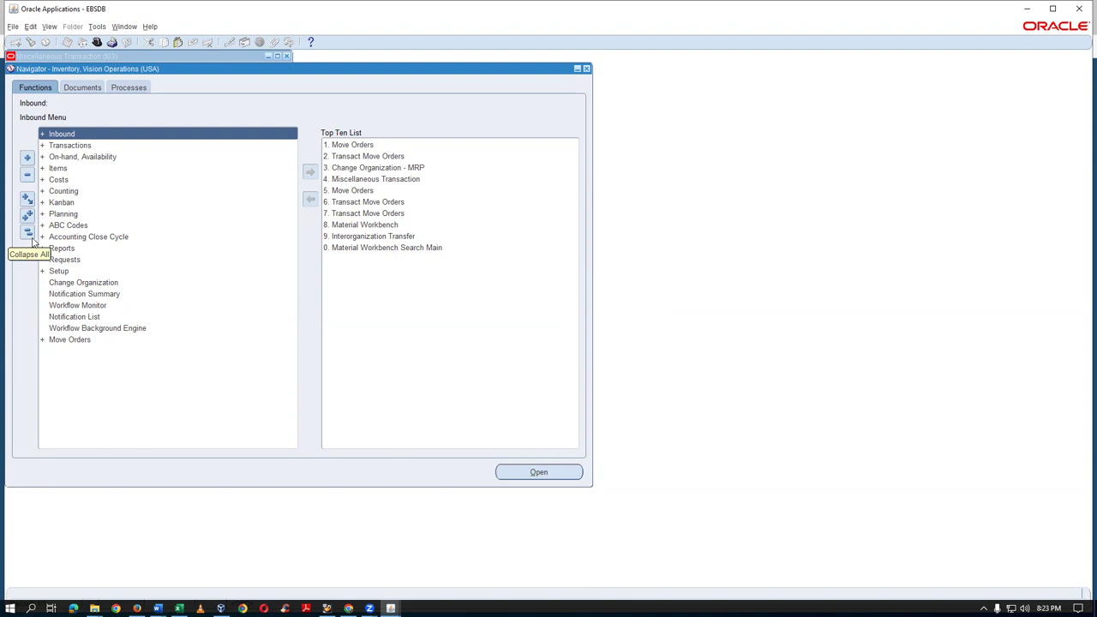
click(28, 237)
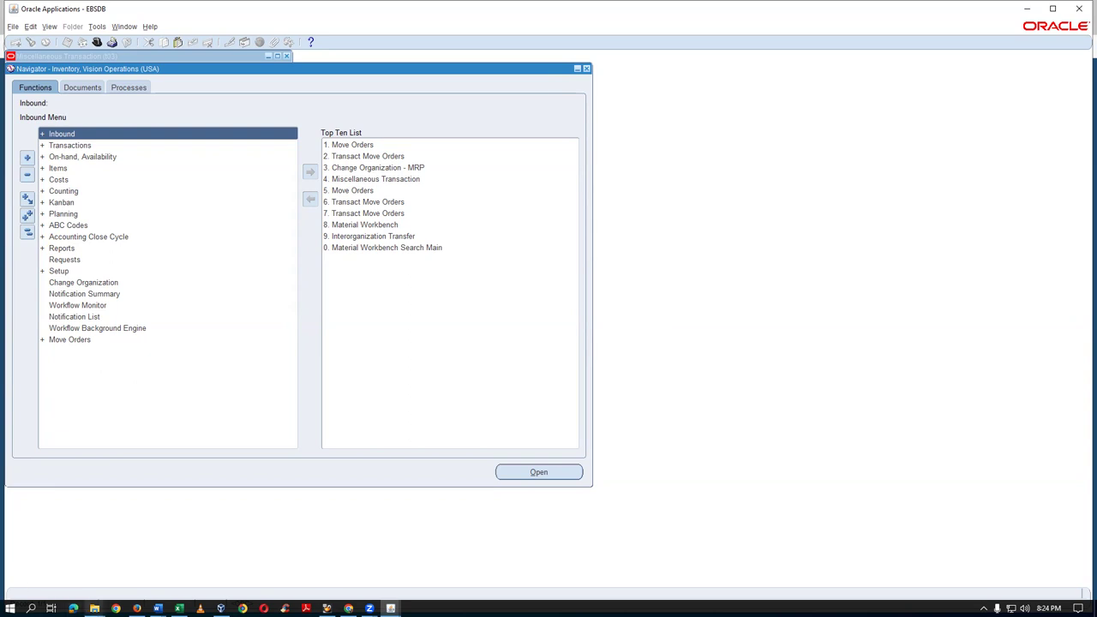
Open the Rep_Counting document from the Inventory Course Documentation folder and review the replenishment counting diagram
click(94, 608)
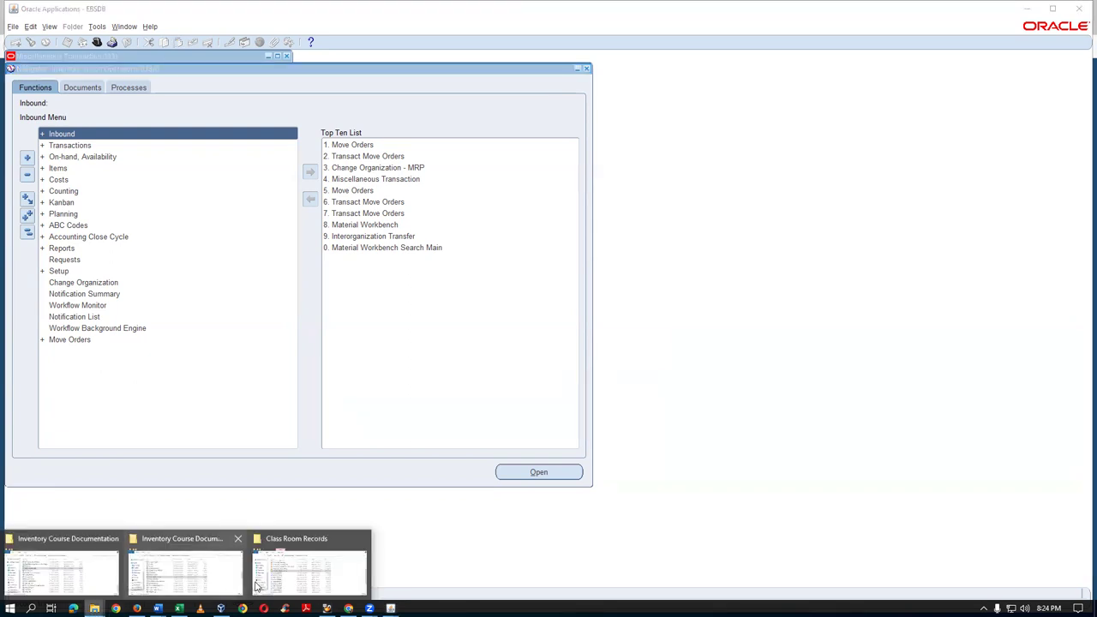
click(257, 582)
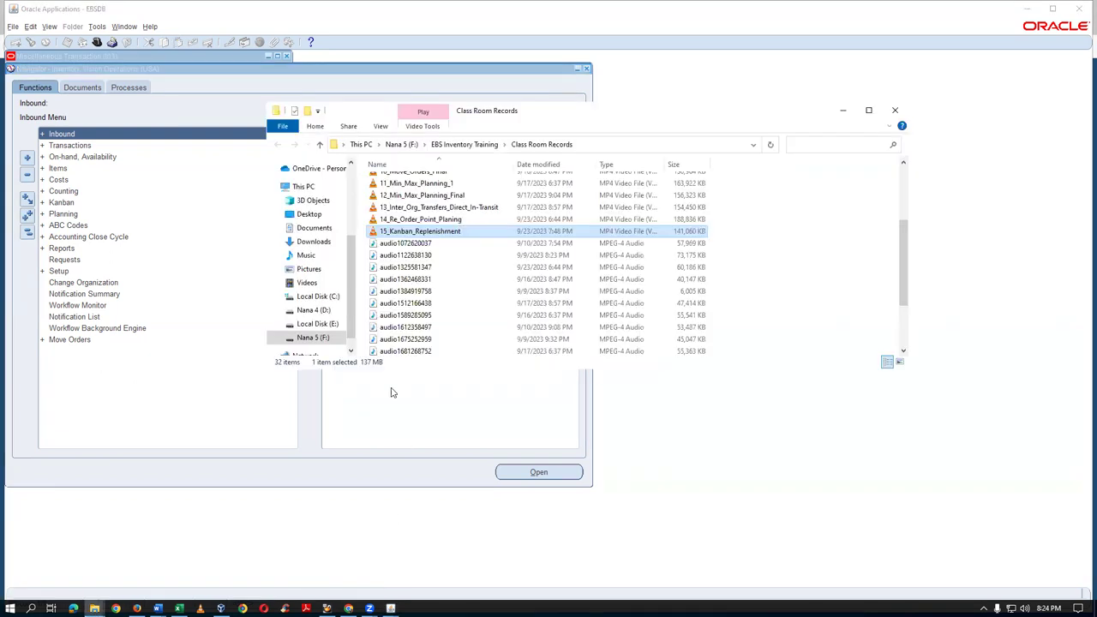
click(476, 147)
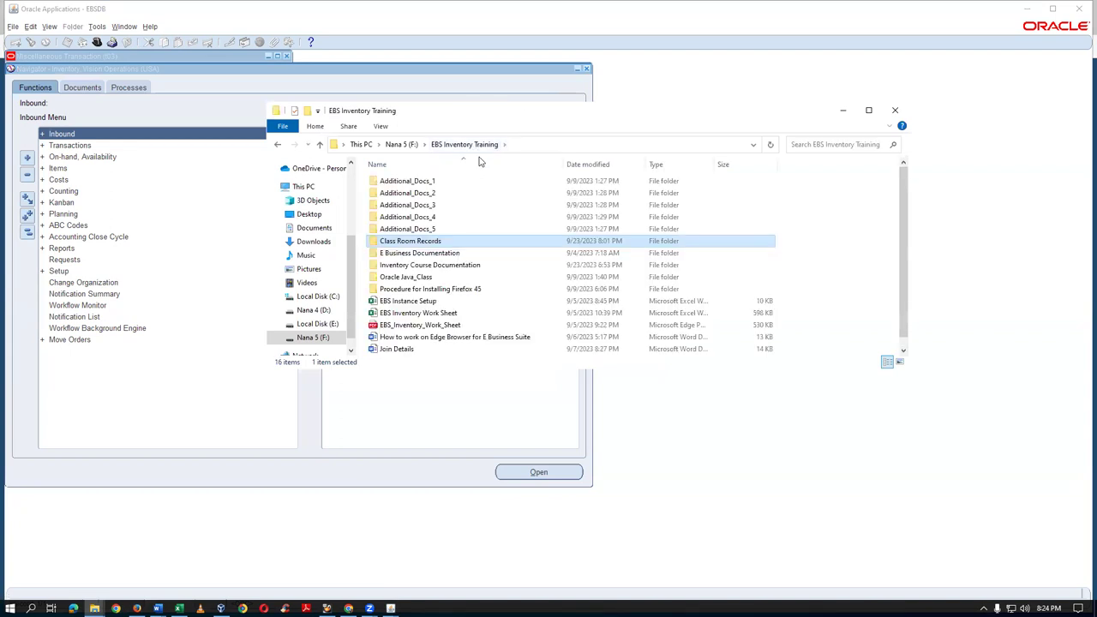
double_click(477, 273)
click(478, 272)
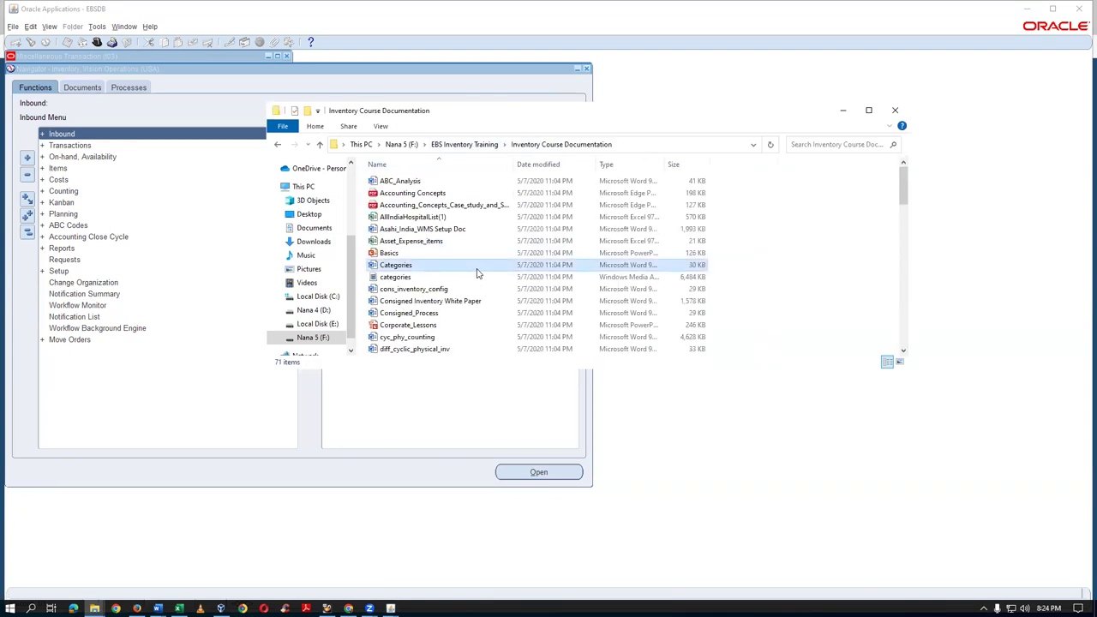
key(r)
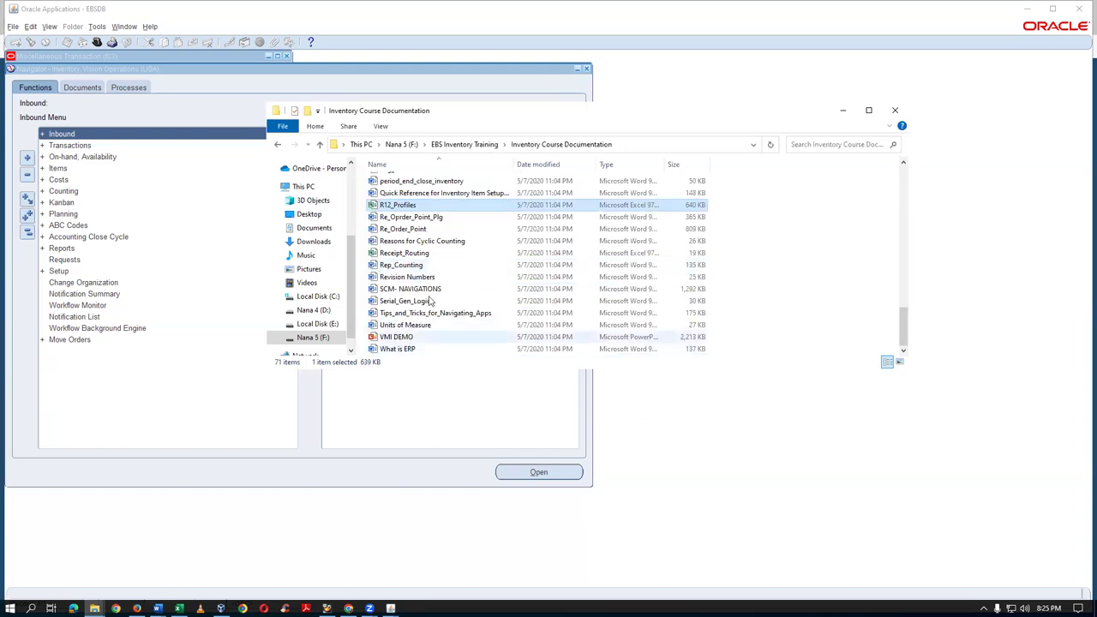
click(433, 268)
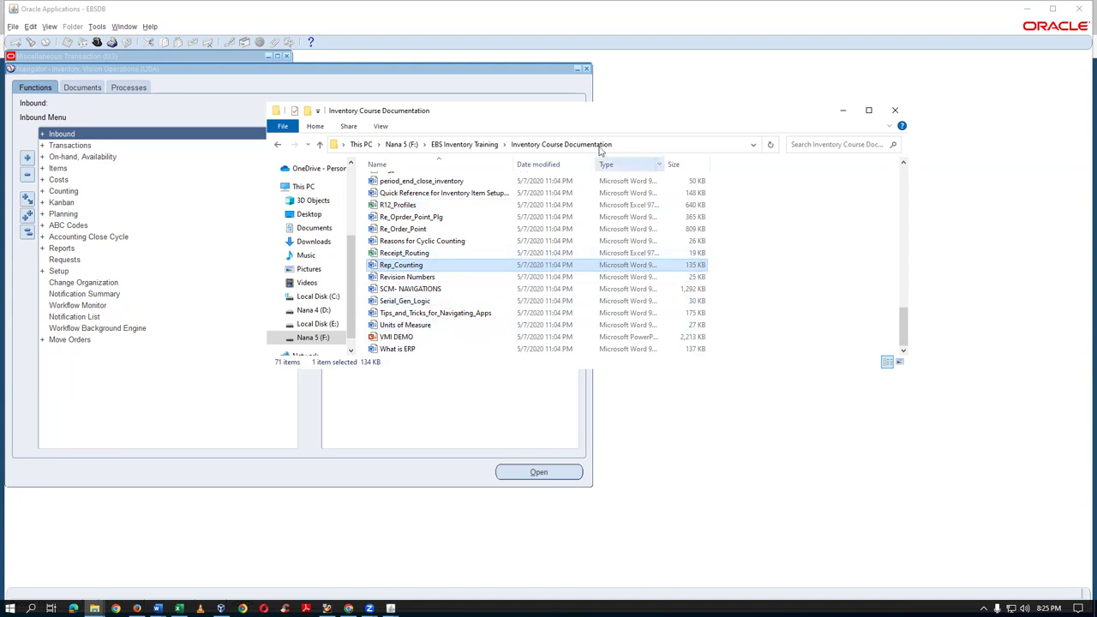
double_click(454, 268)
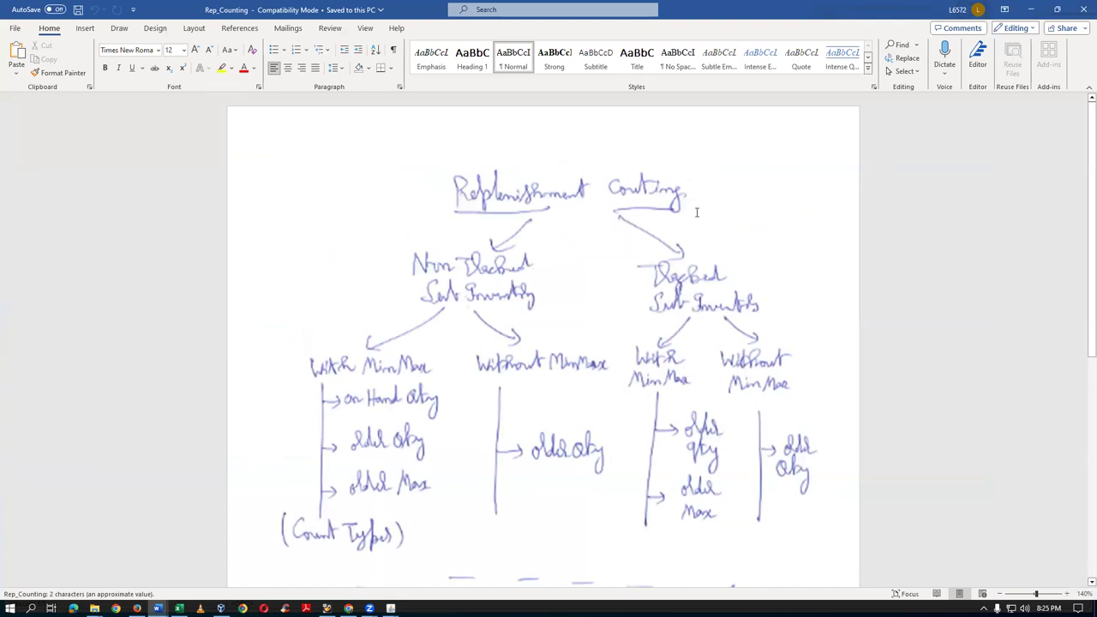
scroll(695, 213, down, 1)
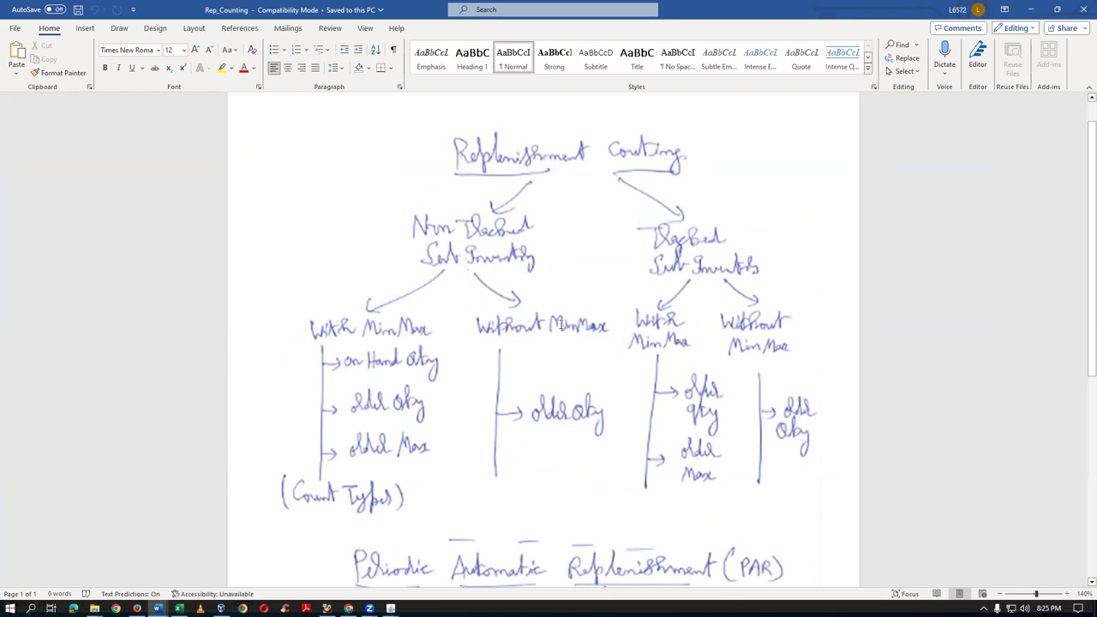
Switch back to Oracle Applications and close the Miscellaneous Transaction form
key(alt+Tab)
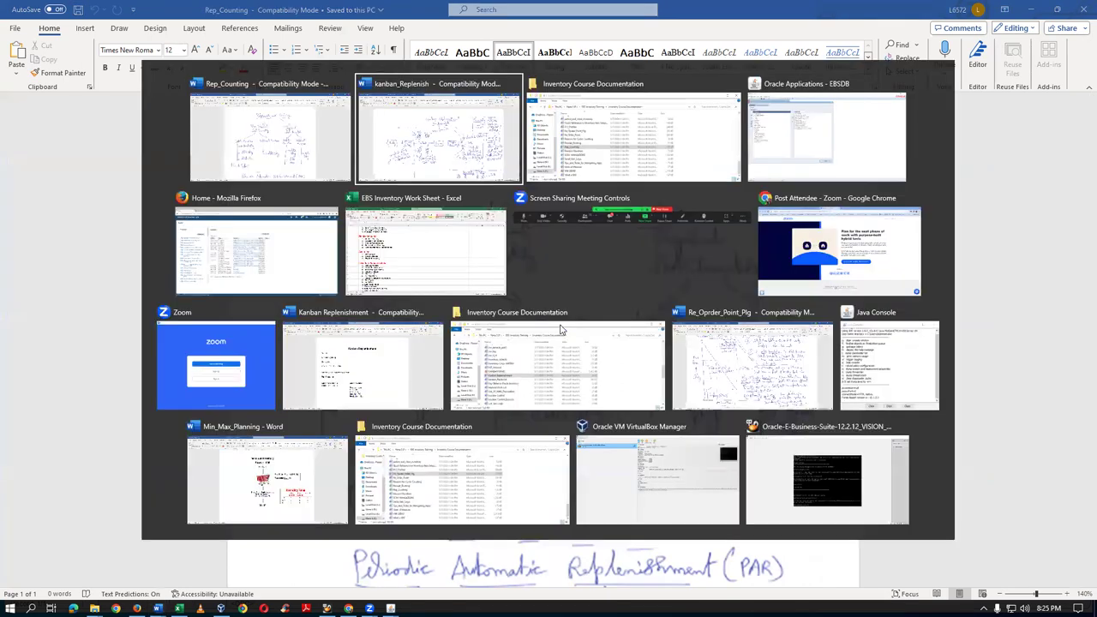
key(Tab)
key(Tab)
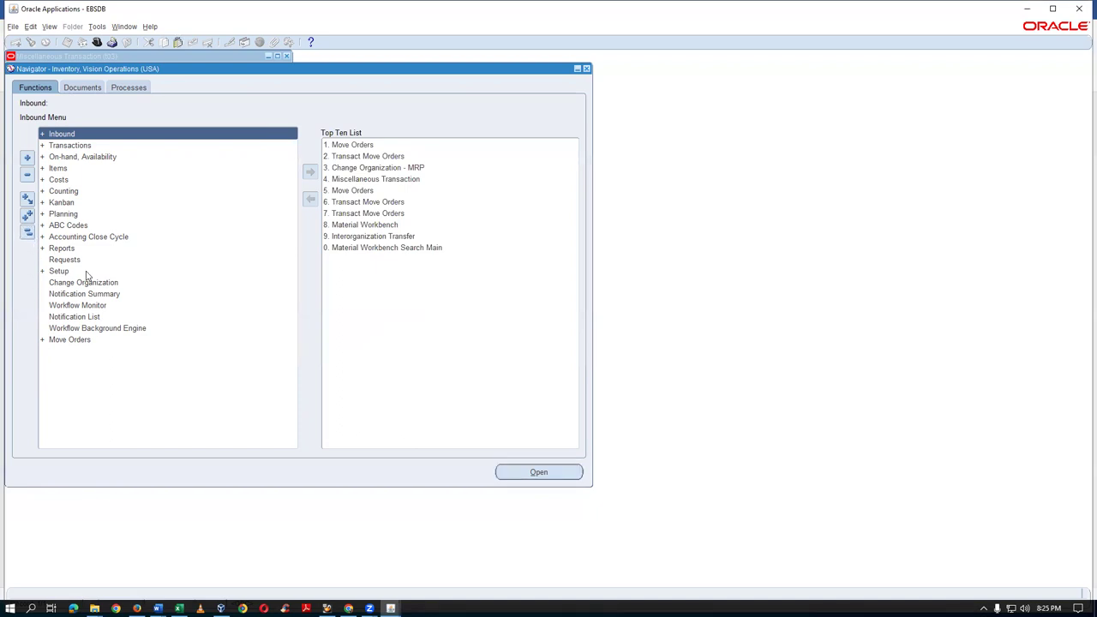
click(213, 56)
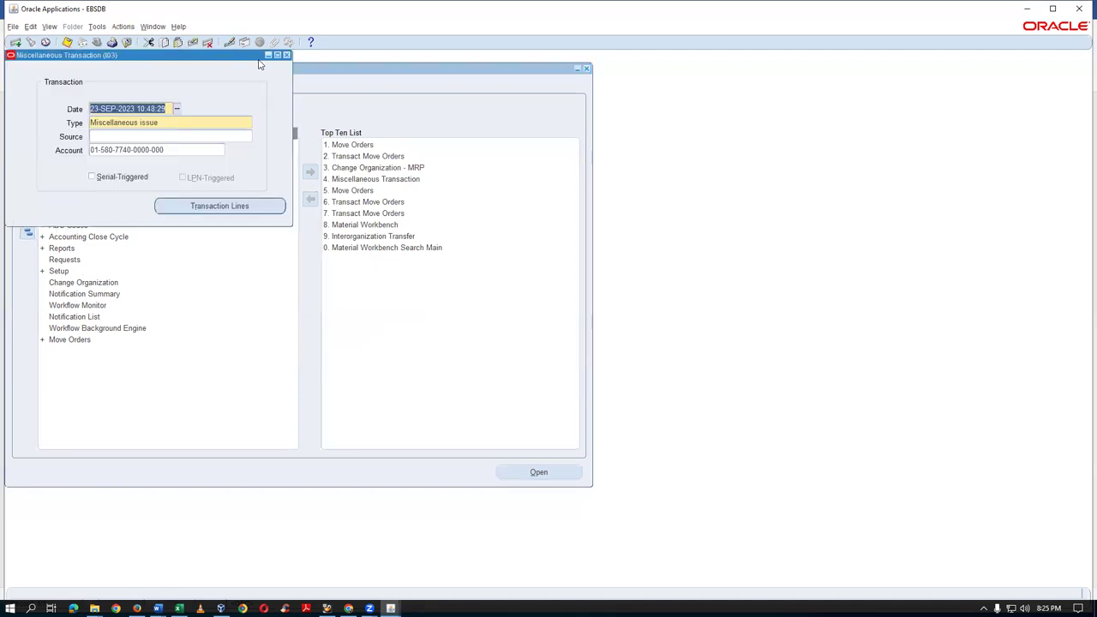
click(287, 55)
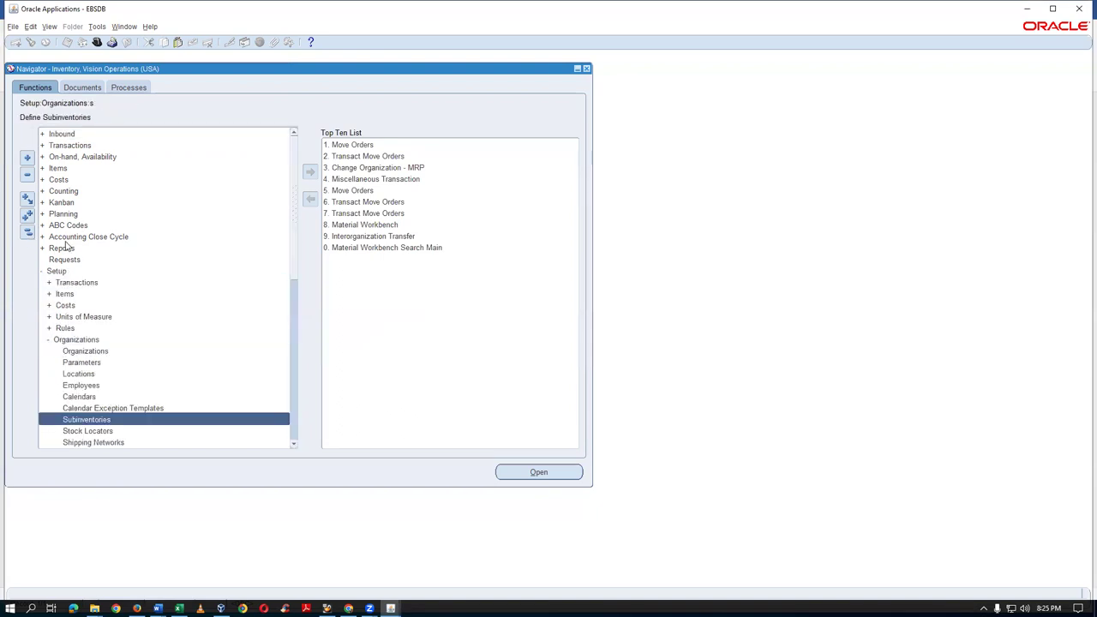
Open the item setup of subinventory nt_stat, turn off Min-Max Planning for A4_Paper, and save
key(Return)
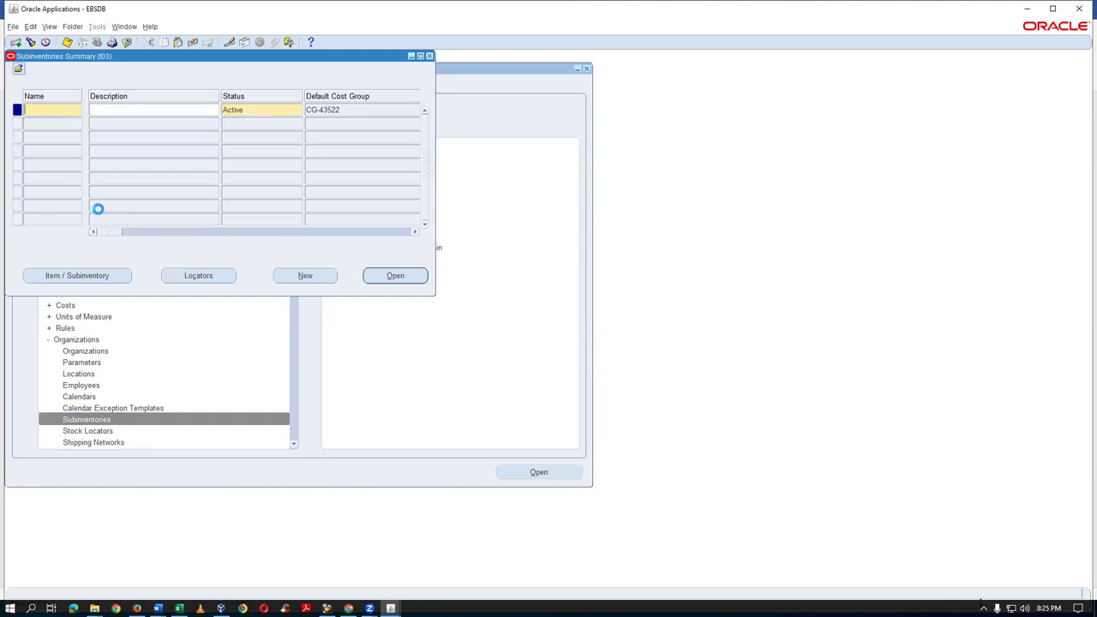
key(ctrl+F11)
click(59, 166)
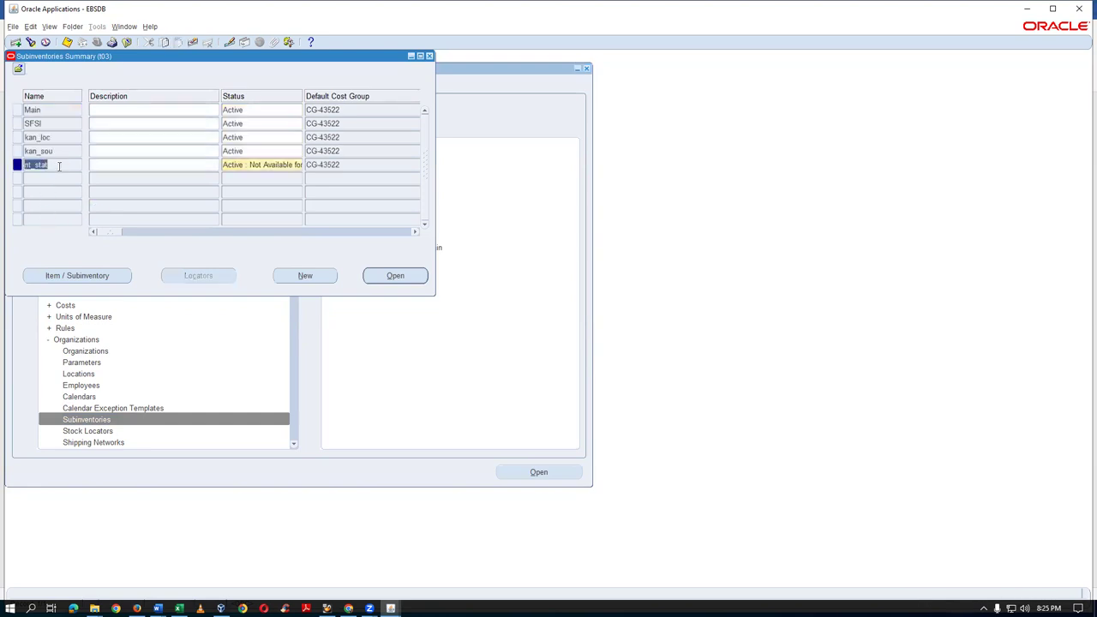
click(58, 276)
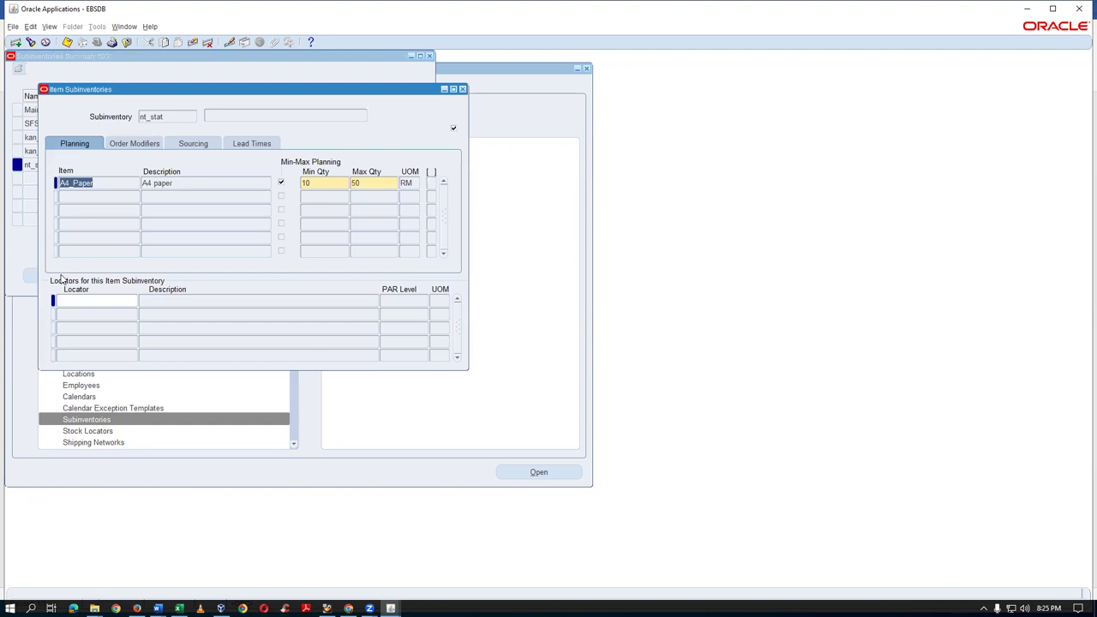
click(281, 185)
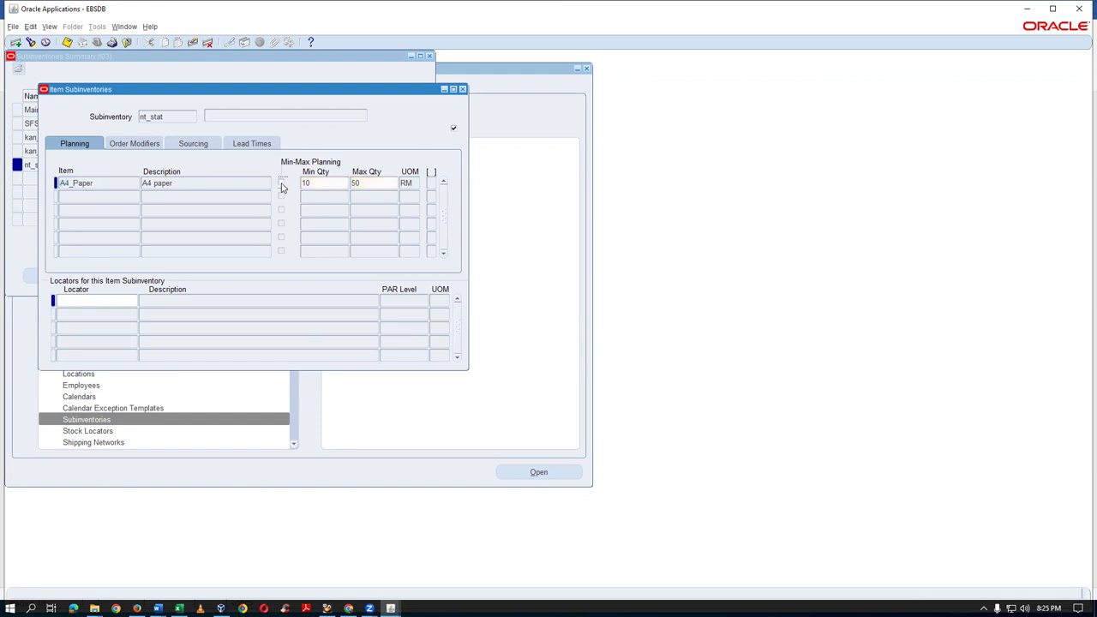
key(ctrl+s)
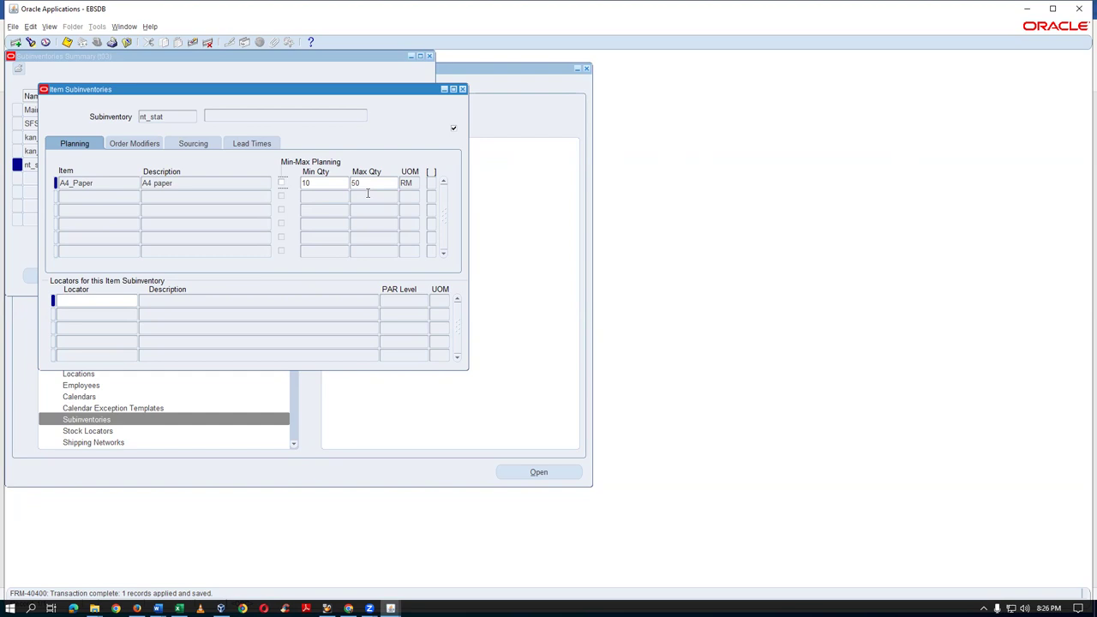
Examine the Min Qty and Max Qty fields of A4_Paper with Min-Max Planning turned off
click(324, 182)
click(372, 185)
double_click(372, 184)
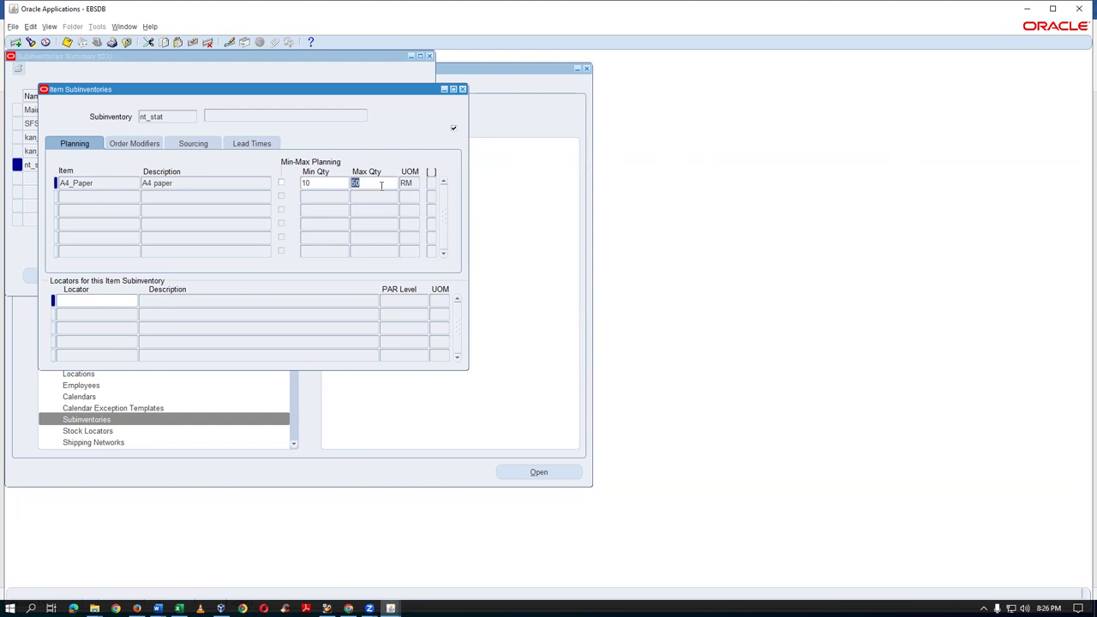
double_click(327, 184)
click(381, 188)
key(shift+Tab)
click(373, 185)
click(331, 183)
click(370, 182)
click(326, 185)
click(376, 182)
key(ctrl+s)
key(Tab)
key(shift+Tab)
Close the subinventory forms, open the replenishment Counts function, and find all existing count headers
click(463, 90)
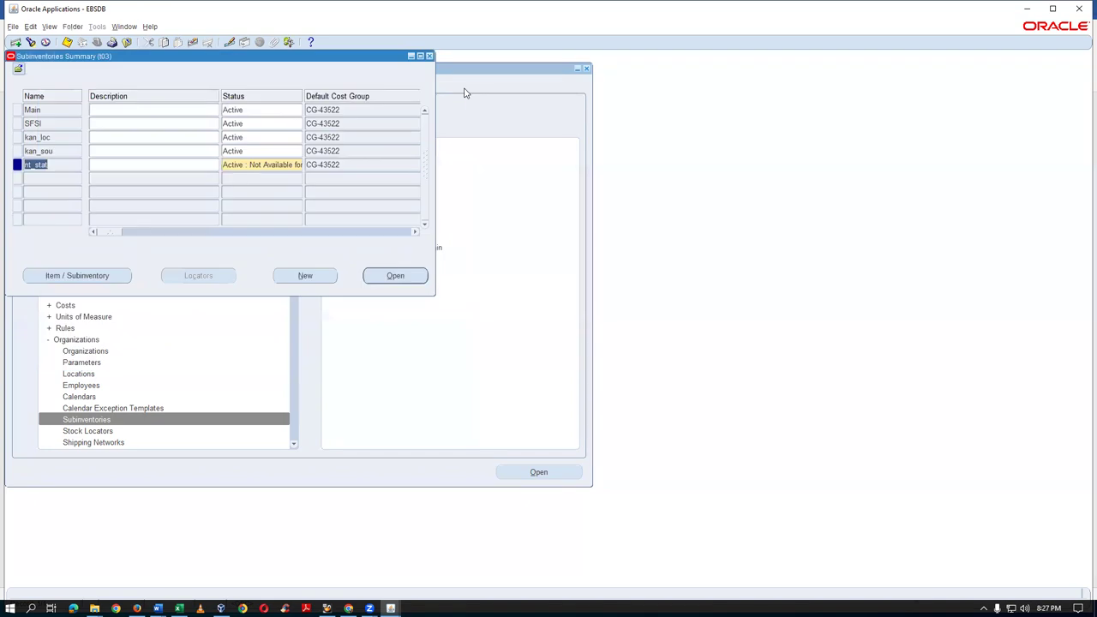
click(429, 56)
click(27, 231)
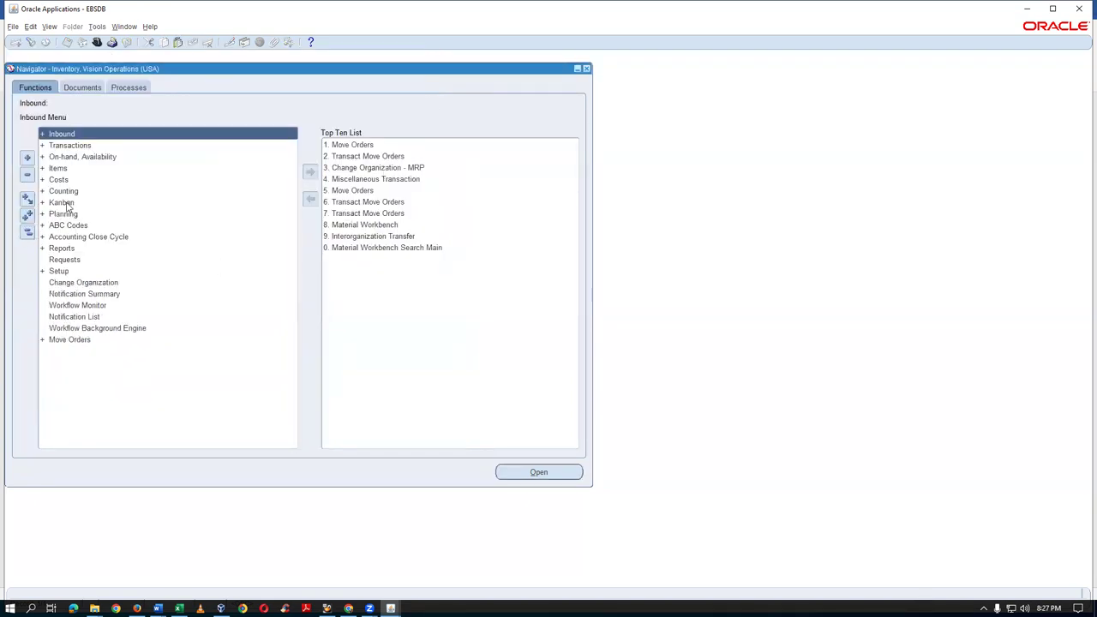
double_click(77, 192)
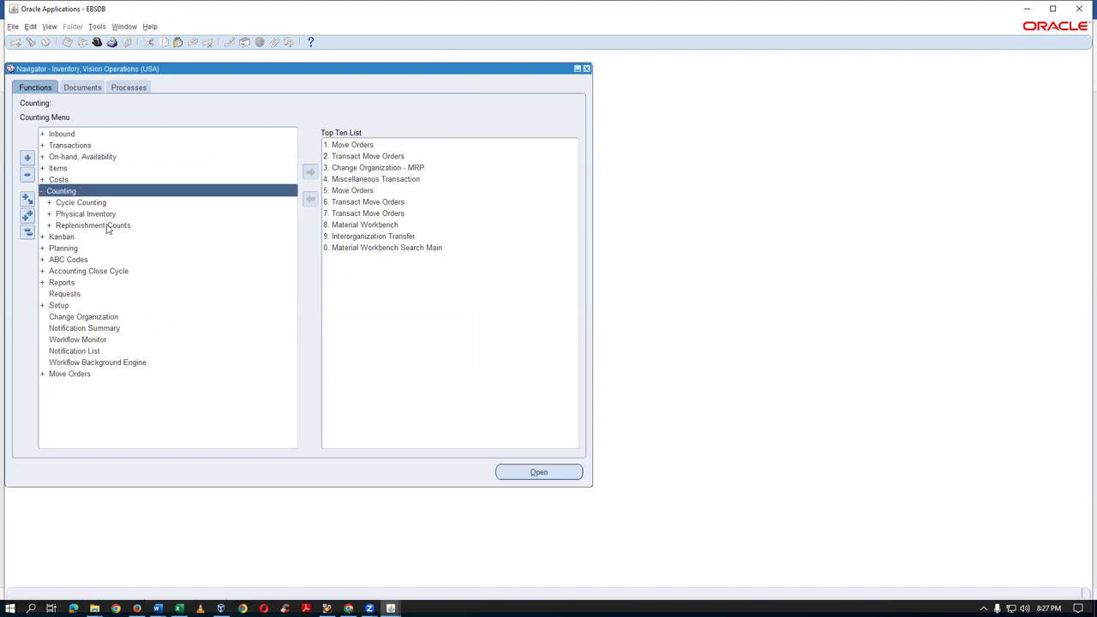
double_click(108, 225)
click(110, 236)
double_click(109, 236)
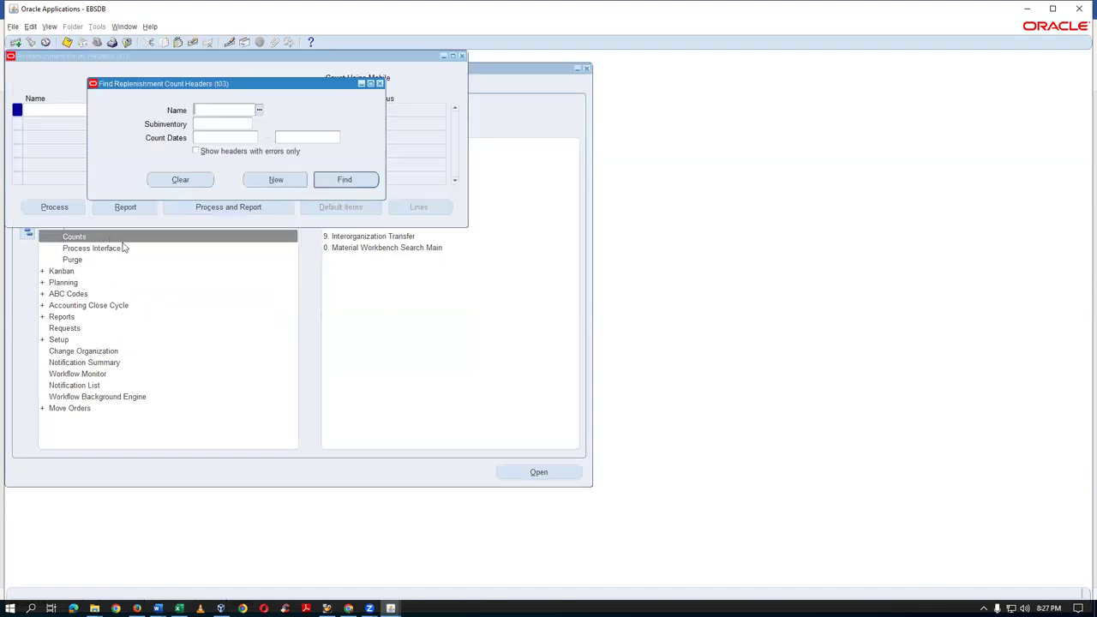
click(344, 180)
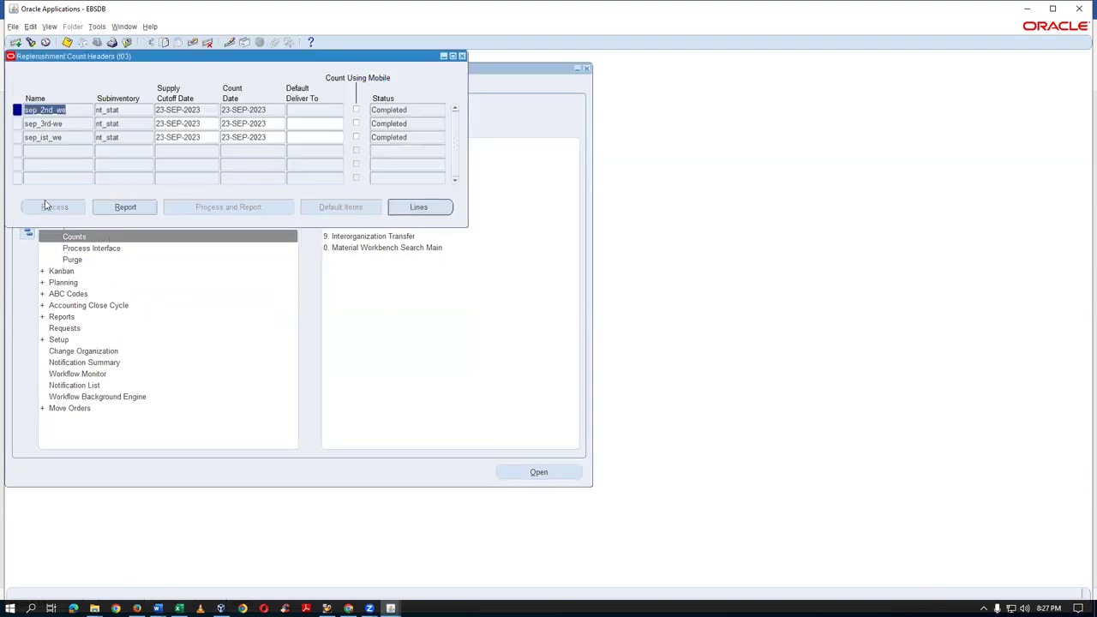
Add a replenishment count header named sep_2 for subinventory nt_stat
click(74, 137)
click(63, 151)
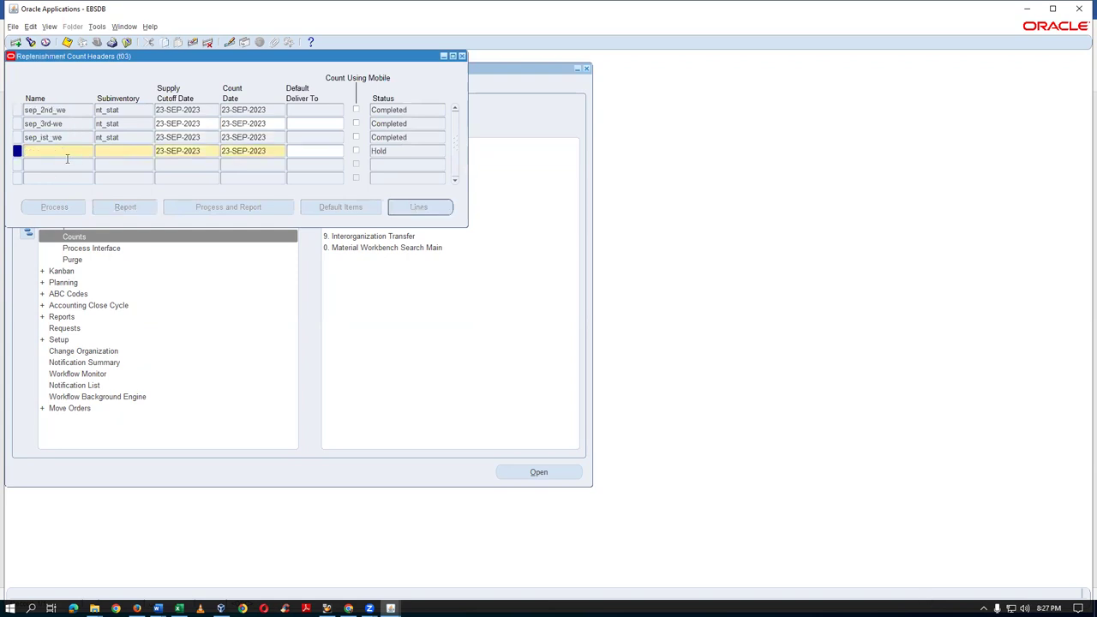
text(sep_2)
click(143, 151)
key(Tab)
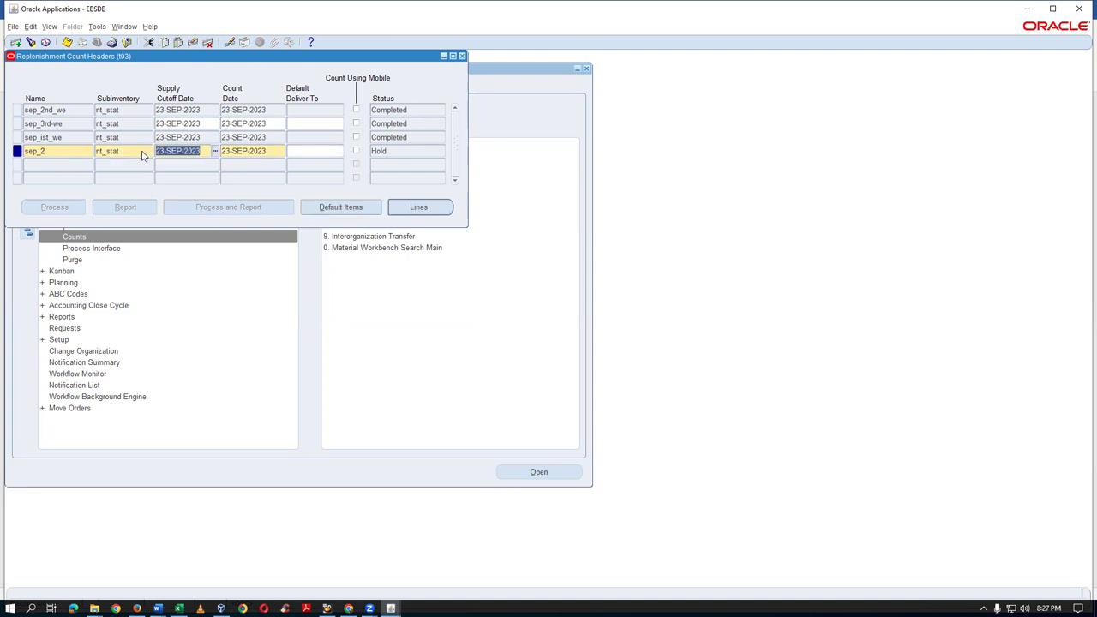
Add a count line for A4_Paper to count sep_2 with count type Order Quantity and quantity 51, and save
click(412, 206)
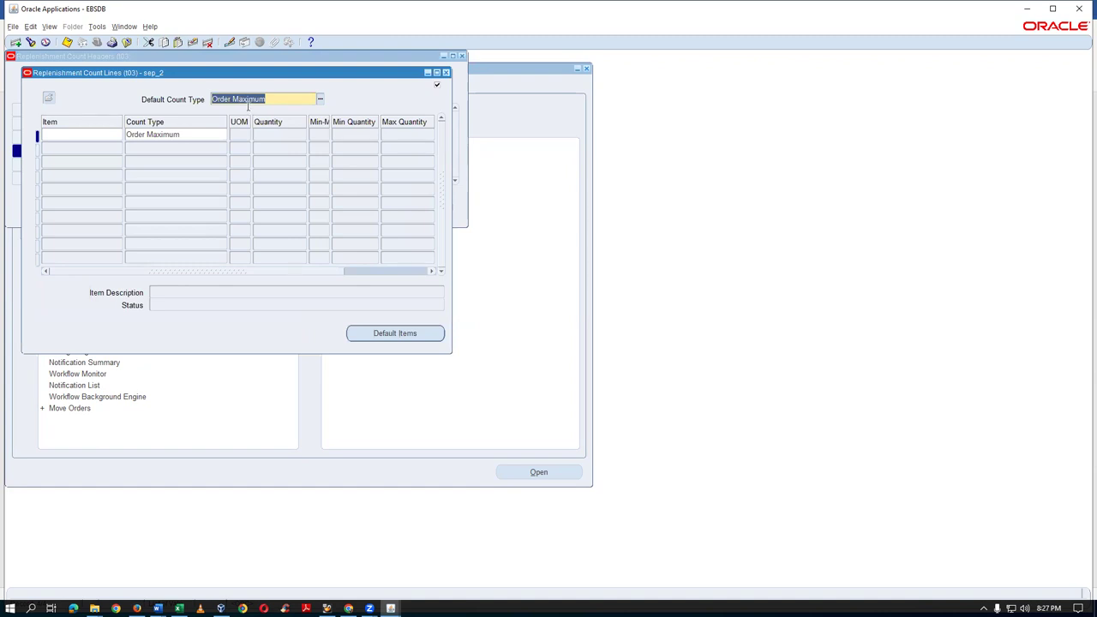
click(86, 136)
text(A)
text(4_Paper)
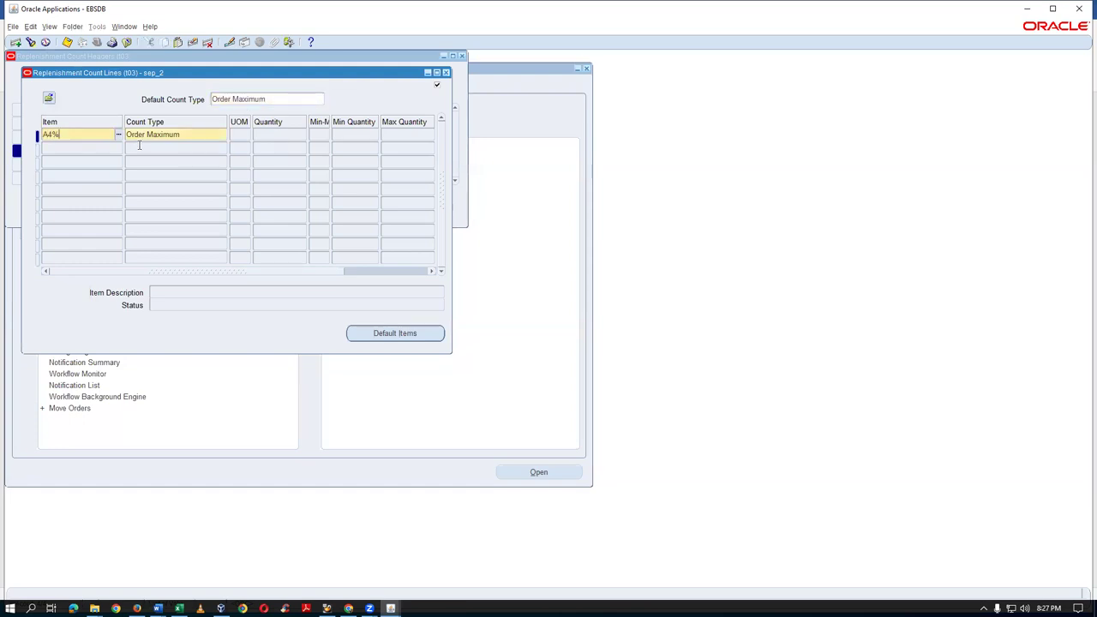
key(Tab)
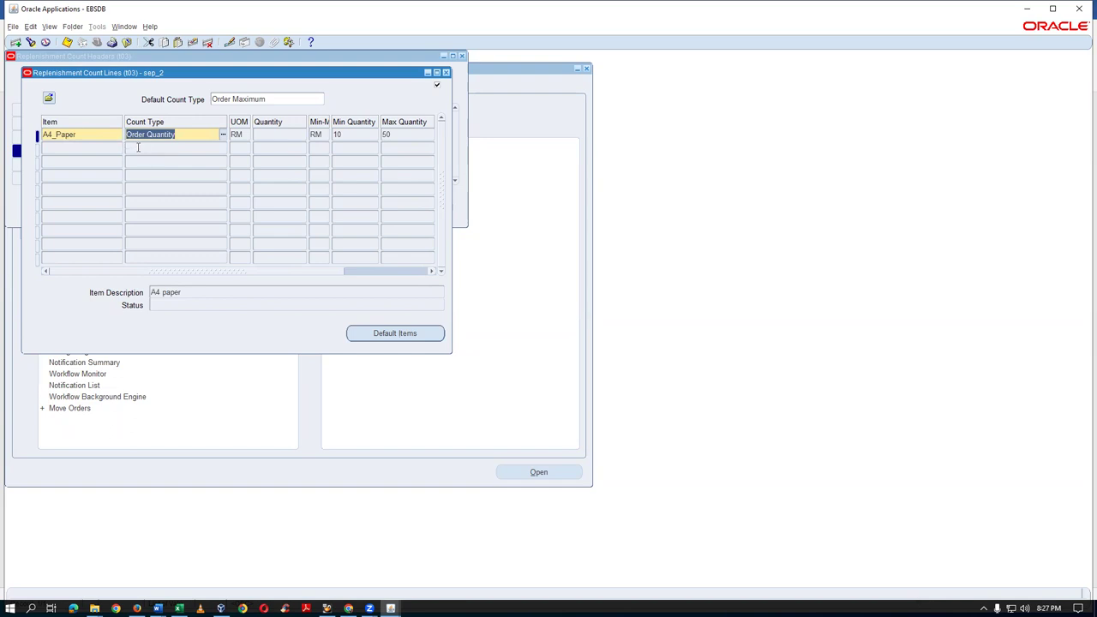
key(Tab)
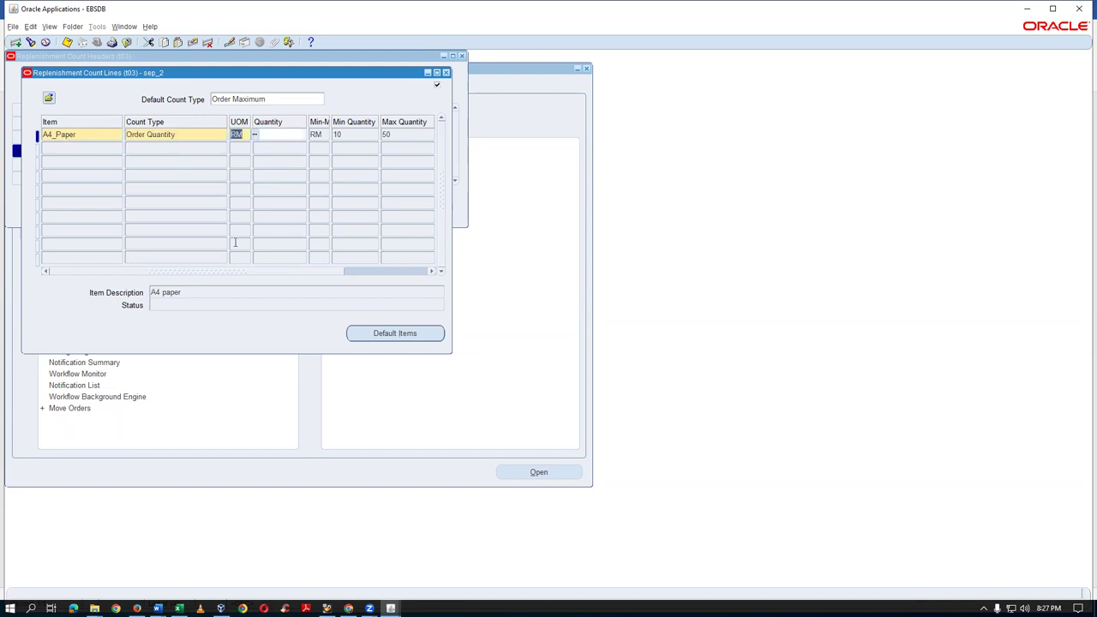
click(175, 134)
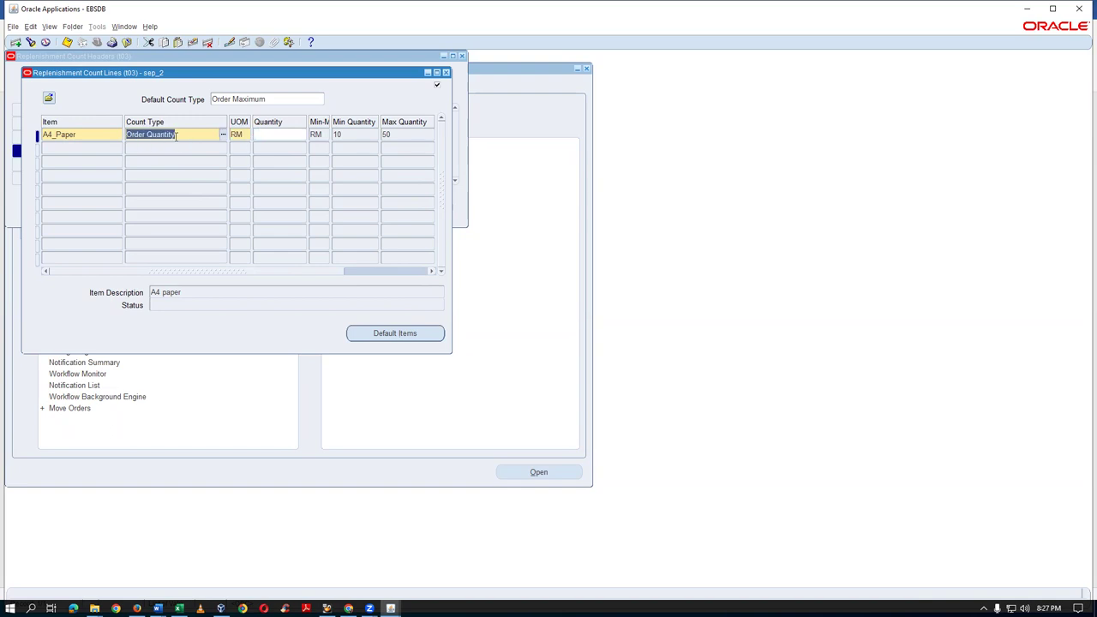
click(266, 135)
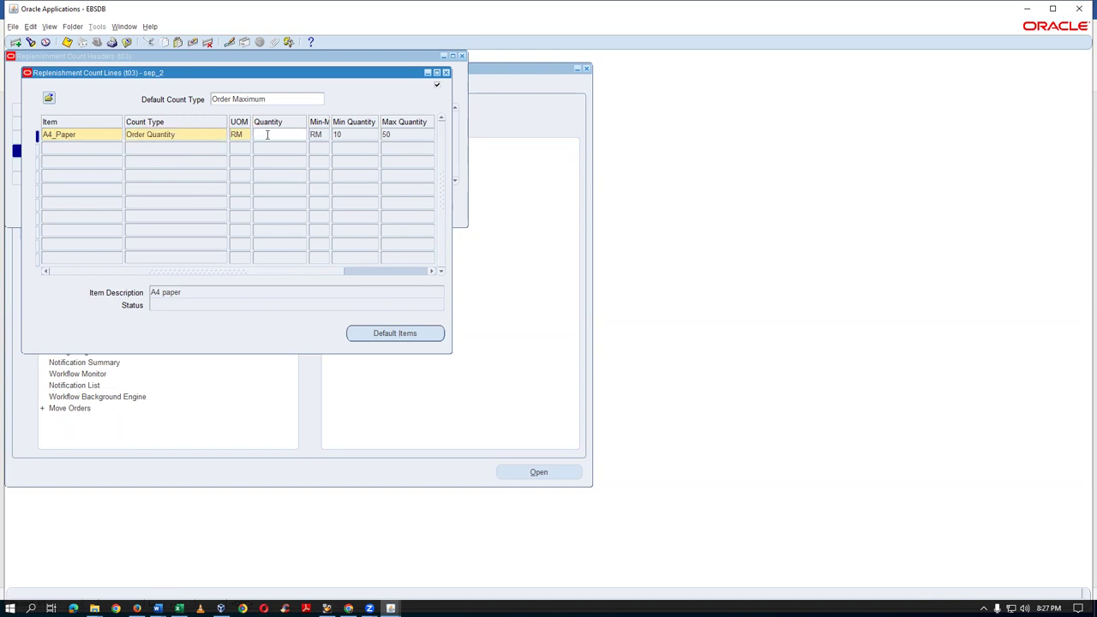
text(51)
key(Tab)
key(ctrl+s)
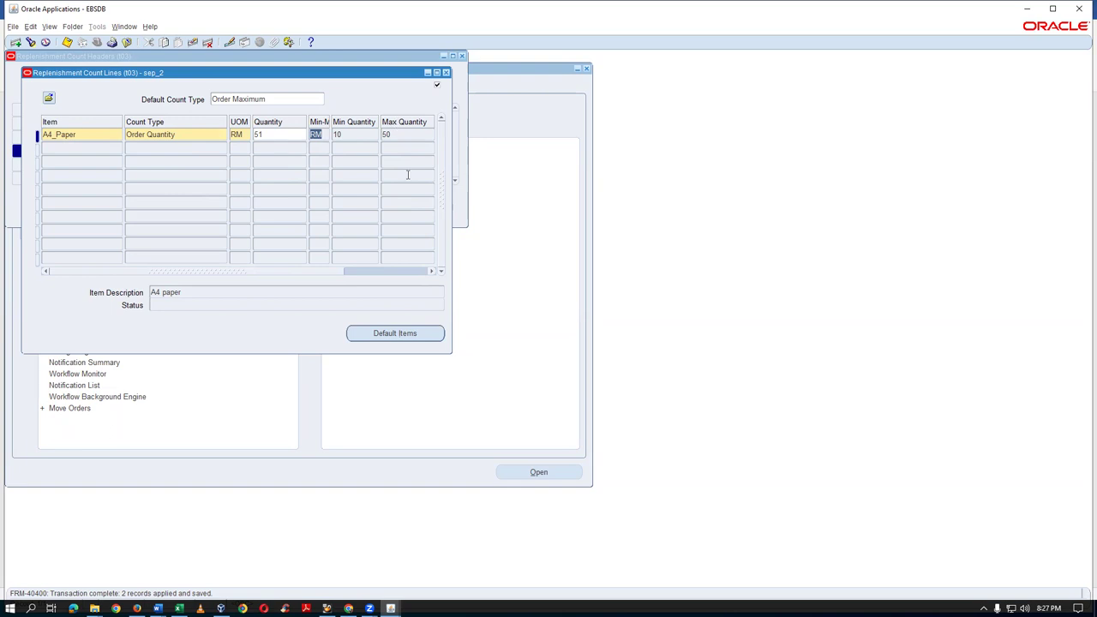
Run Process and Report for count sep_2 and refresh the requests until the replenishment count report is complete
key(alt+Tab)
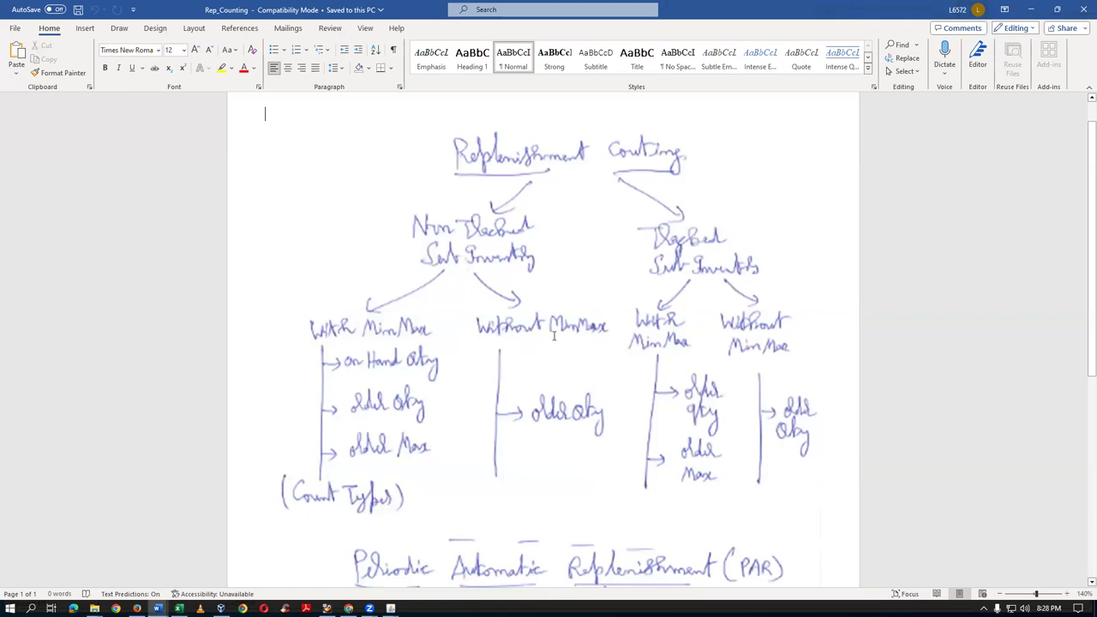
key(alt+Tab)
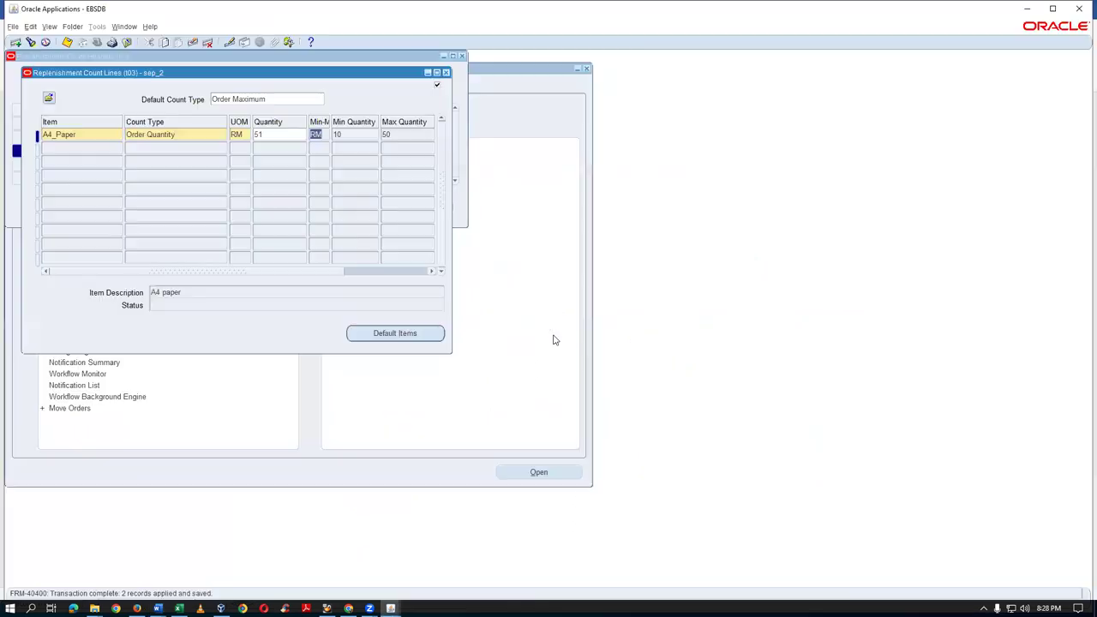
click(446, 75)
click(252, 209)
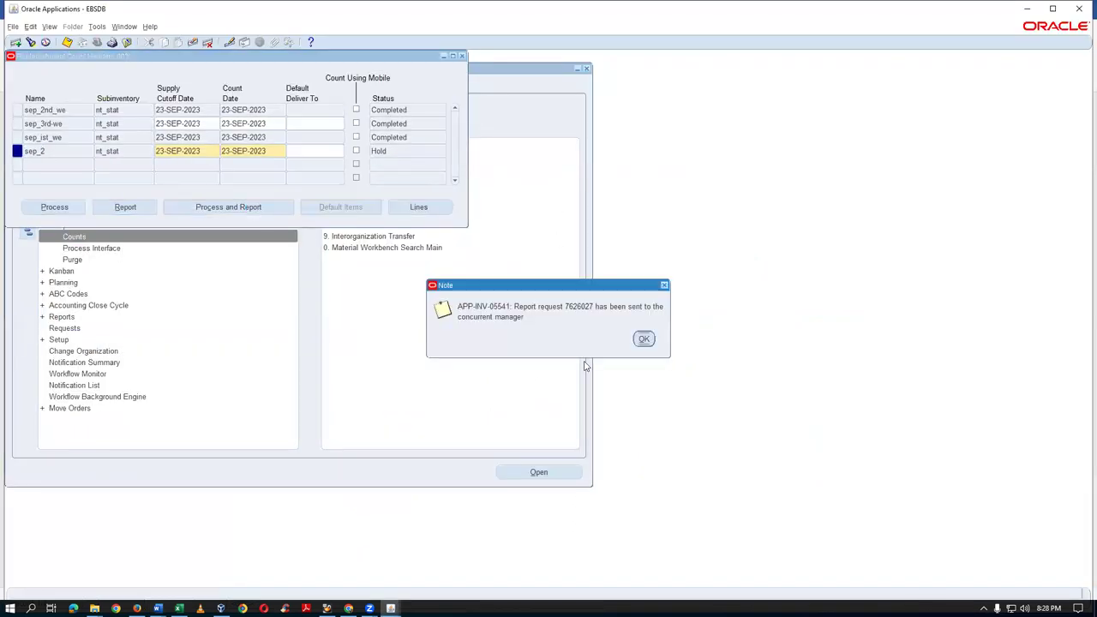
click(644, 339)
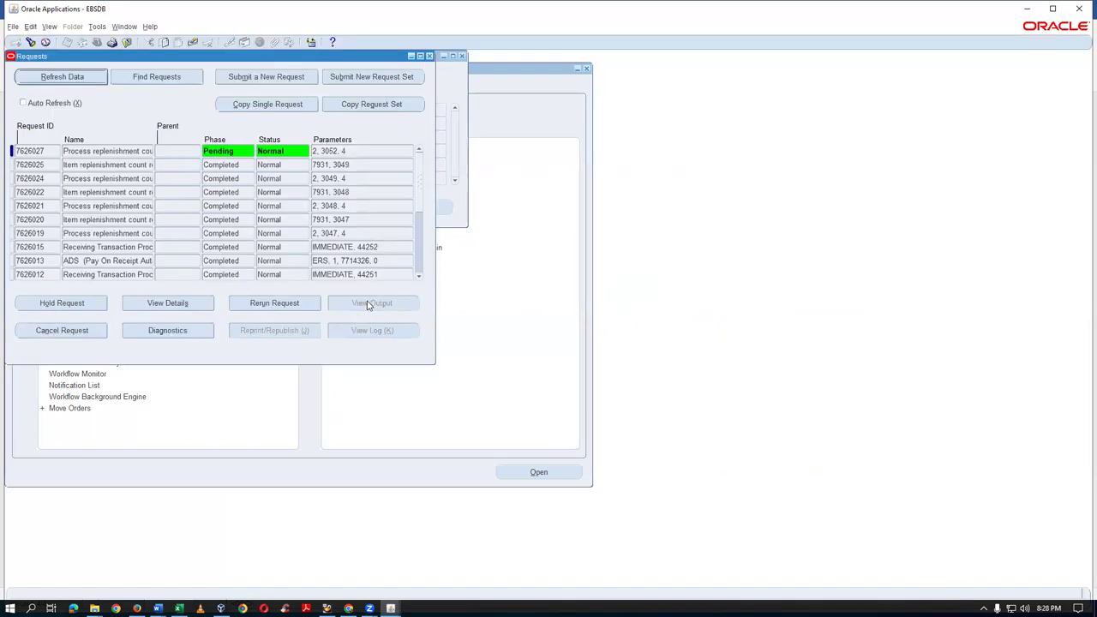
key(alt+r)
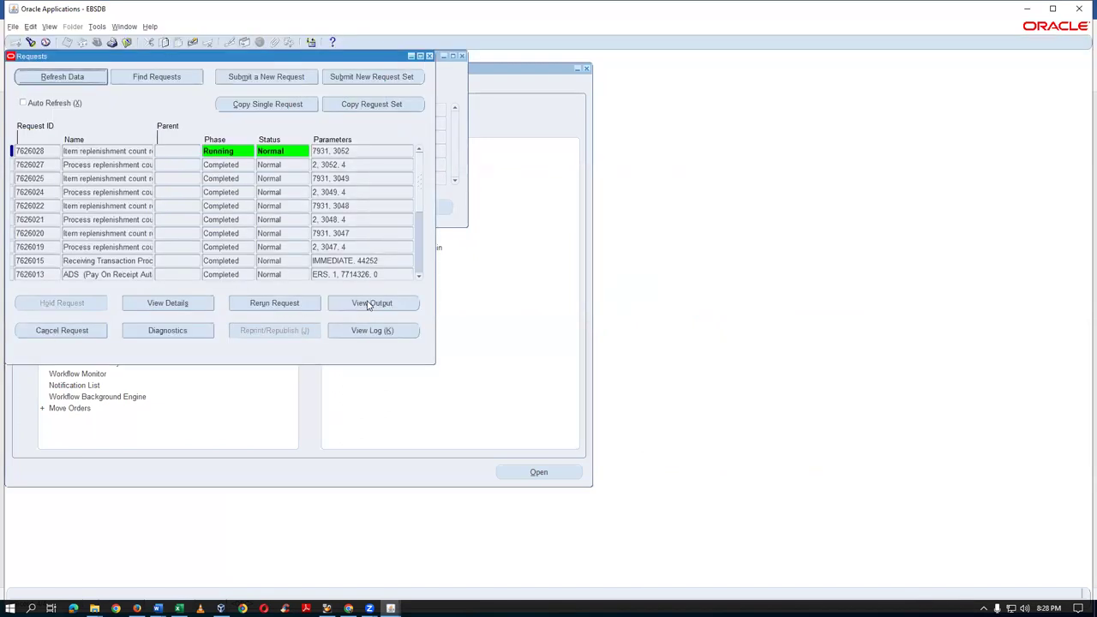
key(alt+r)
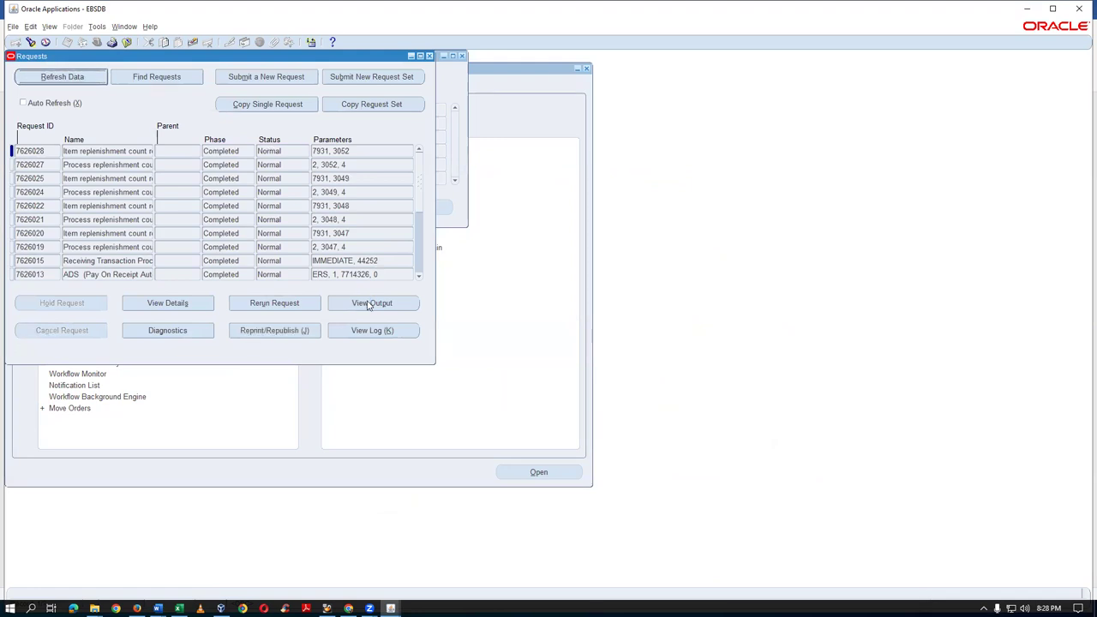
View the output of the latest item replenishment count report, check the Reorder Qty of A4_Paper, and close the report
click(97, 151)
click(409, 302)
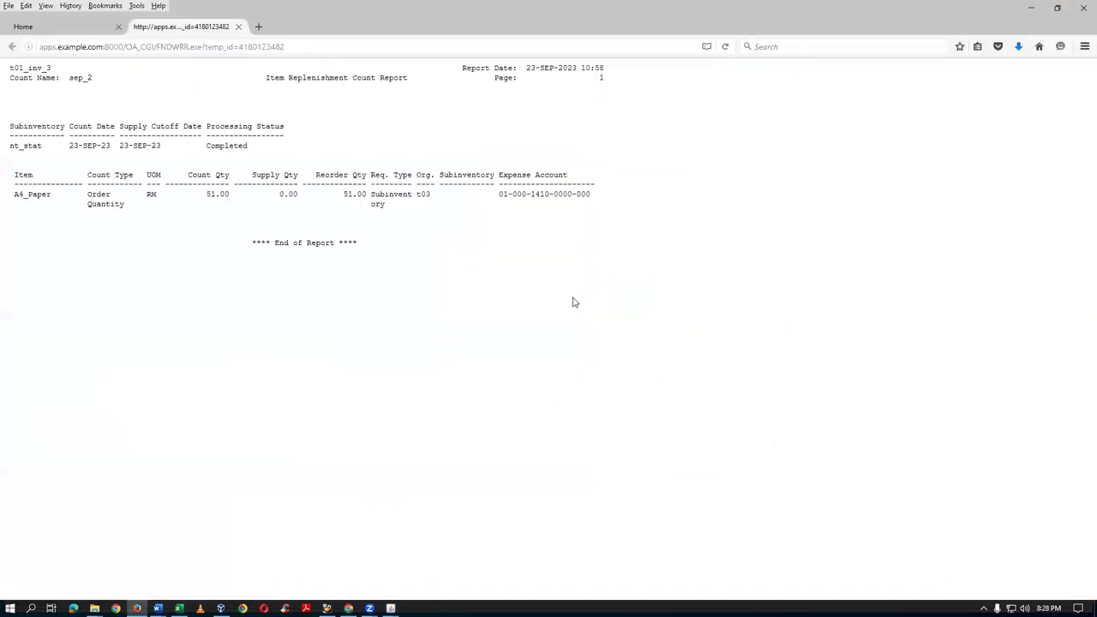
drag(341, 194, 368, 194)
click(238, 27)
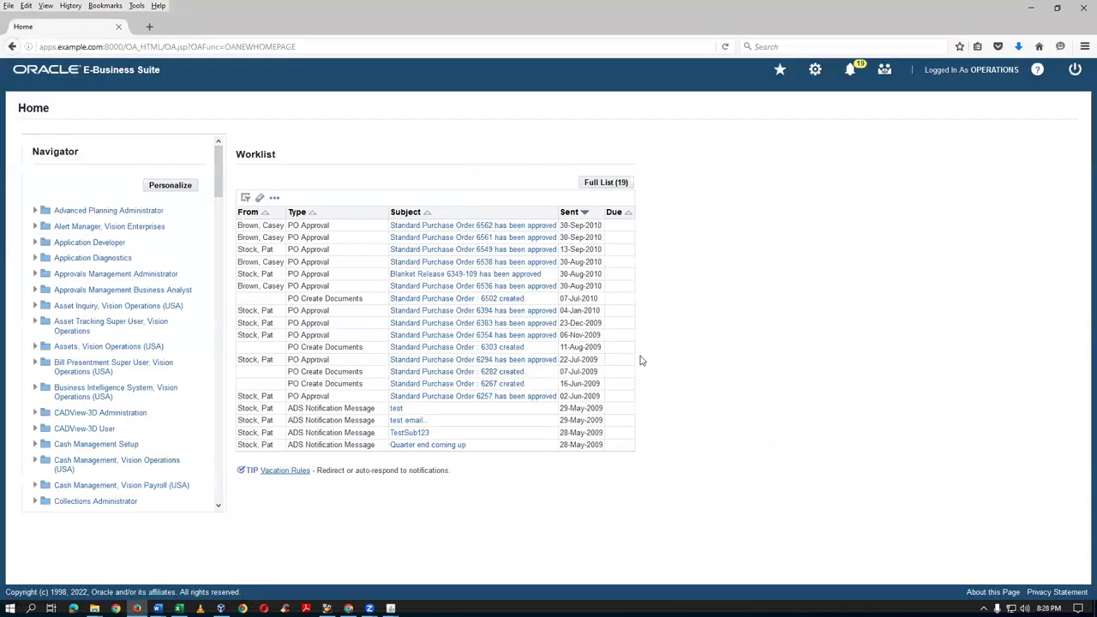
Switch to the Rep_Counting Word document and review the replenishment counting diagram for tracked and non-tracked subinventories
key(alt+Tab)
key(alt+Tab)
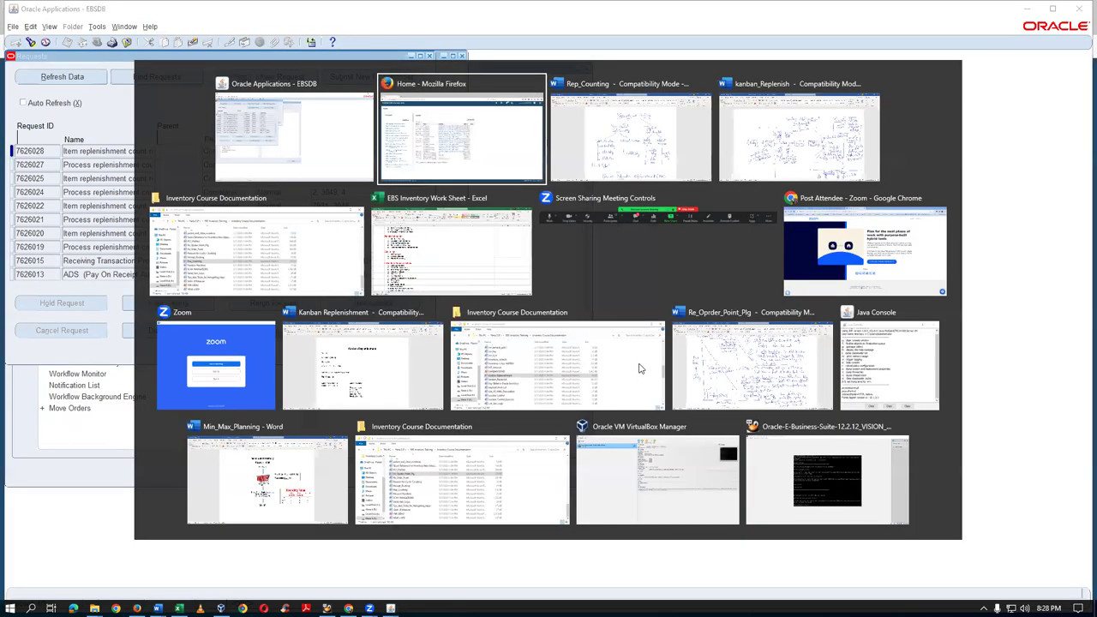
key(alt+Tab)
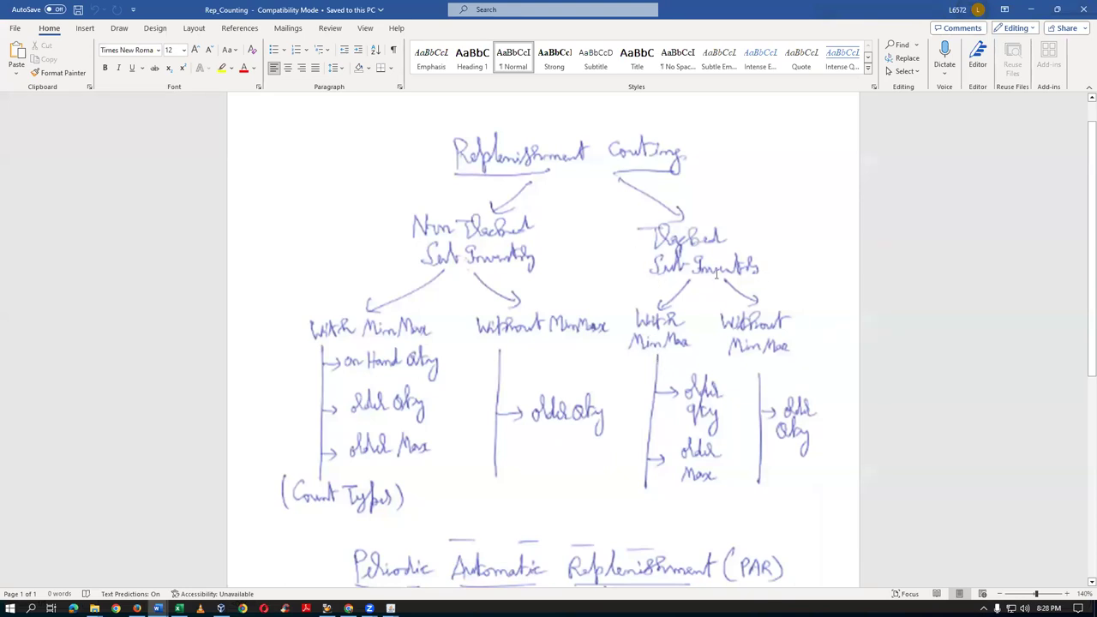
key(alt+Tab)
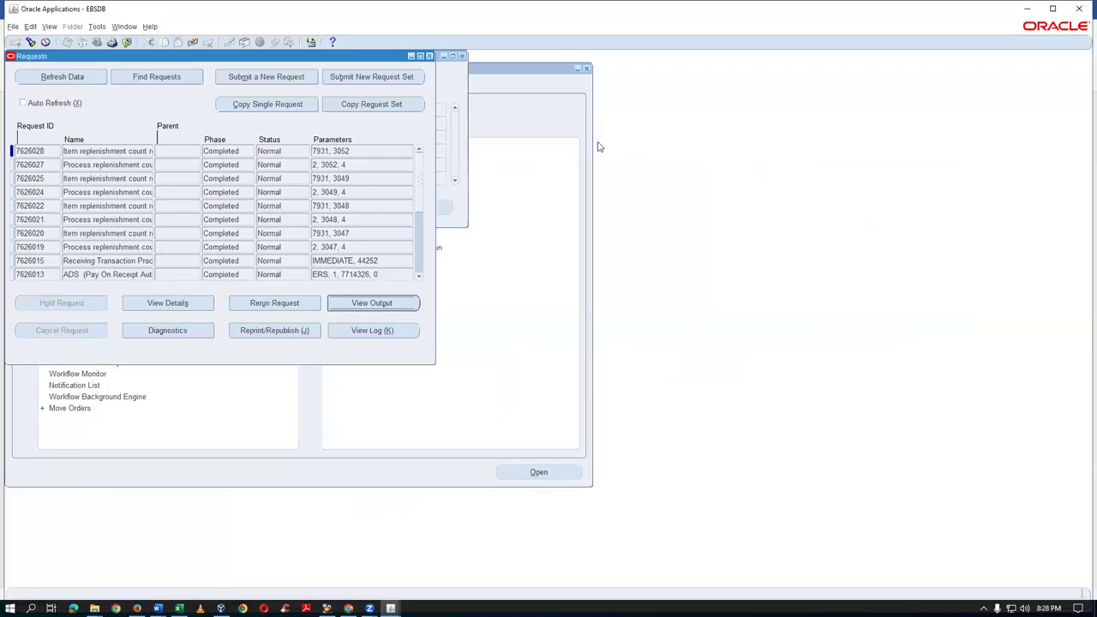
Close the requests and count header forms in Oracle Applications and open the Subinventories setup
click(429, 56)
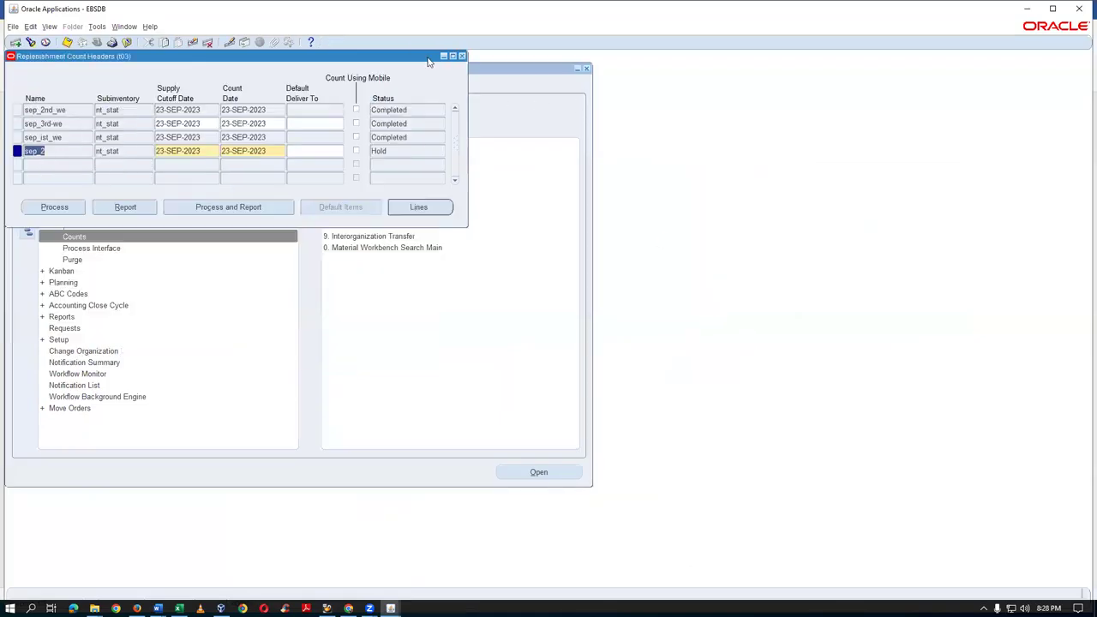
click(461, 57)
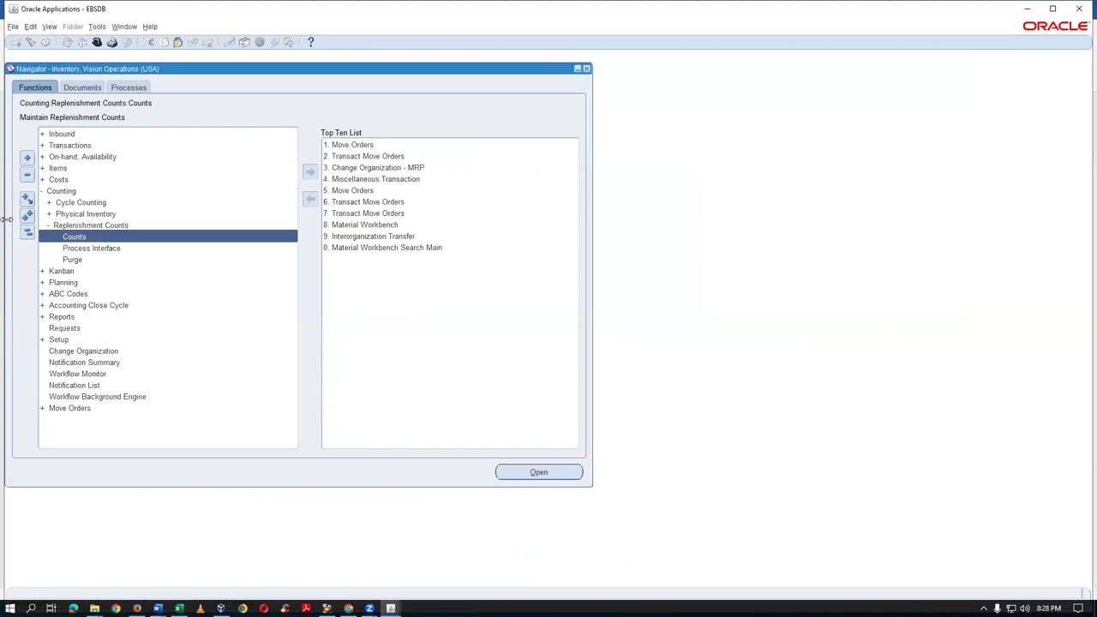
click(24, 241)
double_click(138, 270)
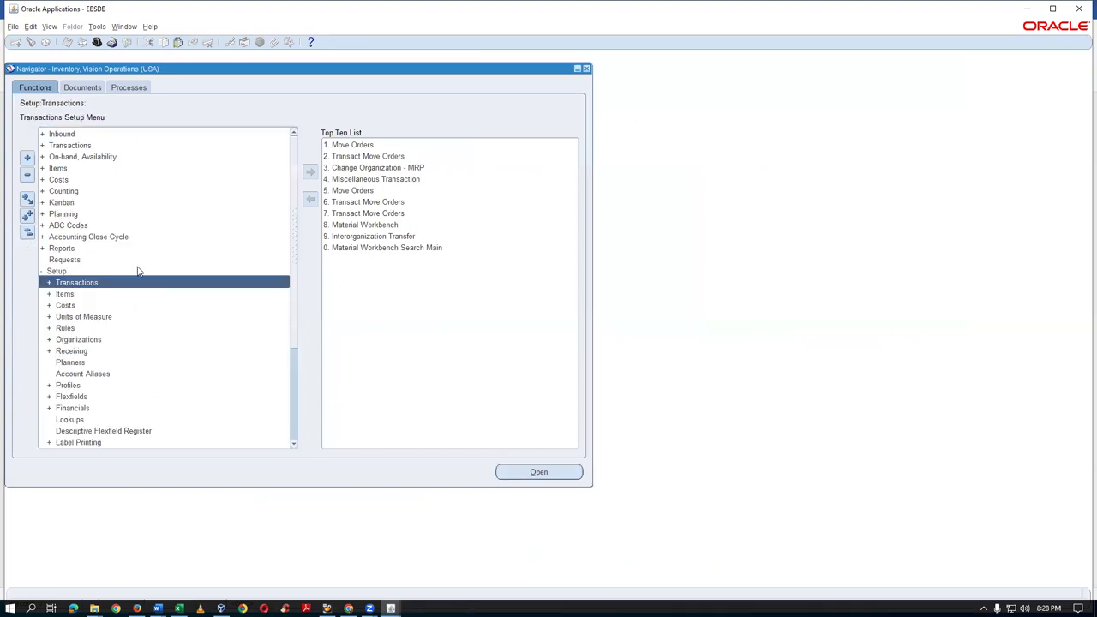
key(s)
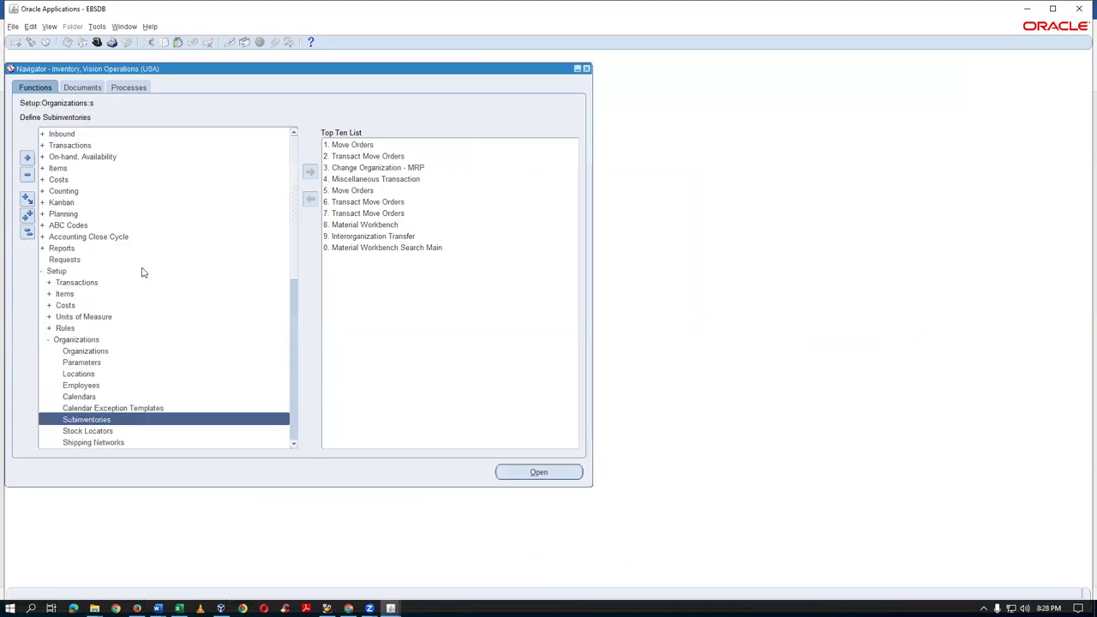
key(Return)
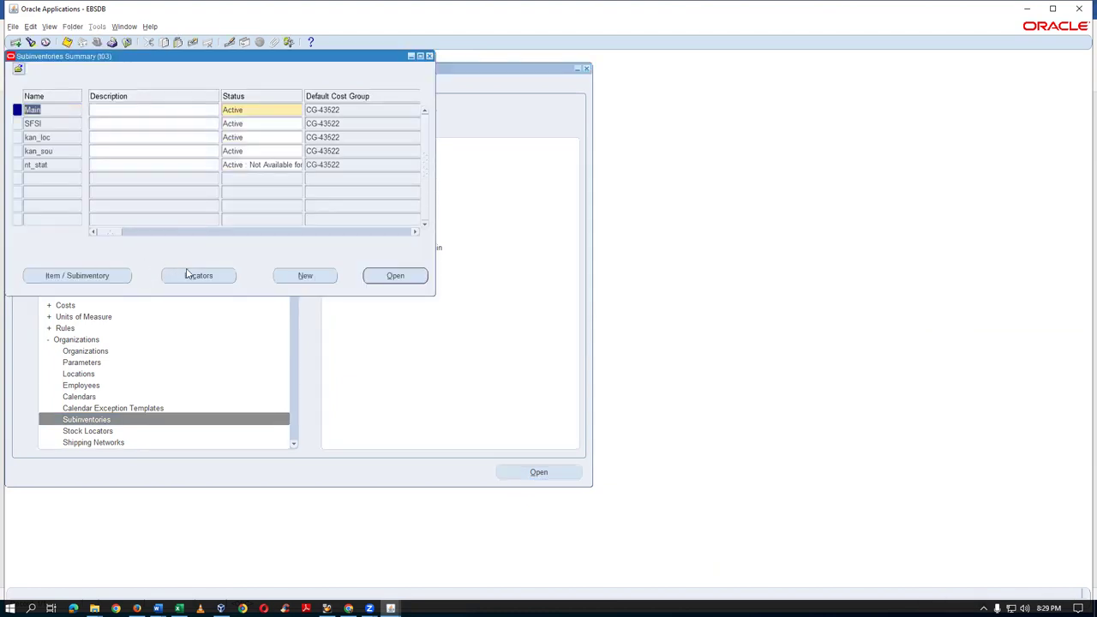
Add A4_Paper to the items of subinventory SFSI with Min-Max Planning enabled, and enter its minimum and maximum quantities
click(60, 122)
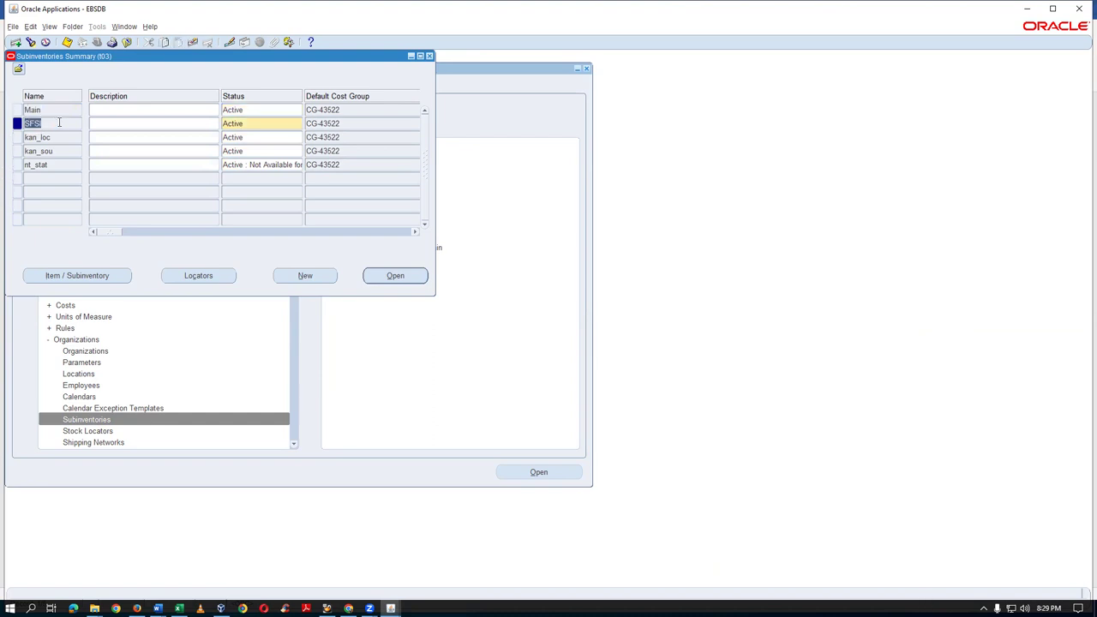
drag(108, 232, 117, 232)
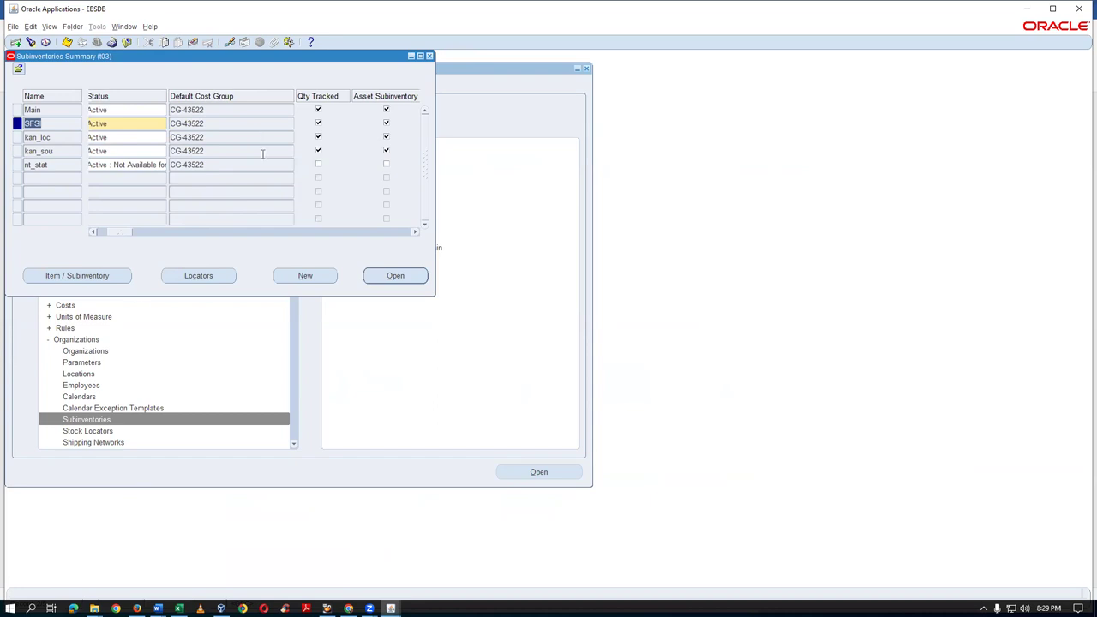
click(78, 275)
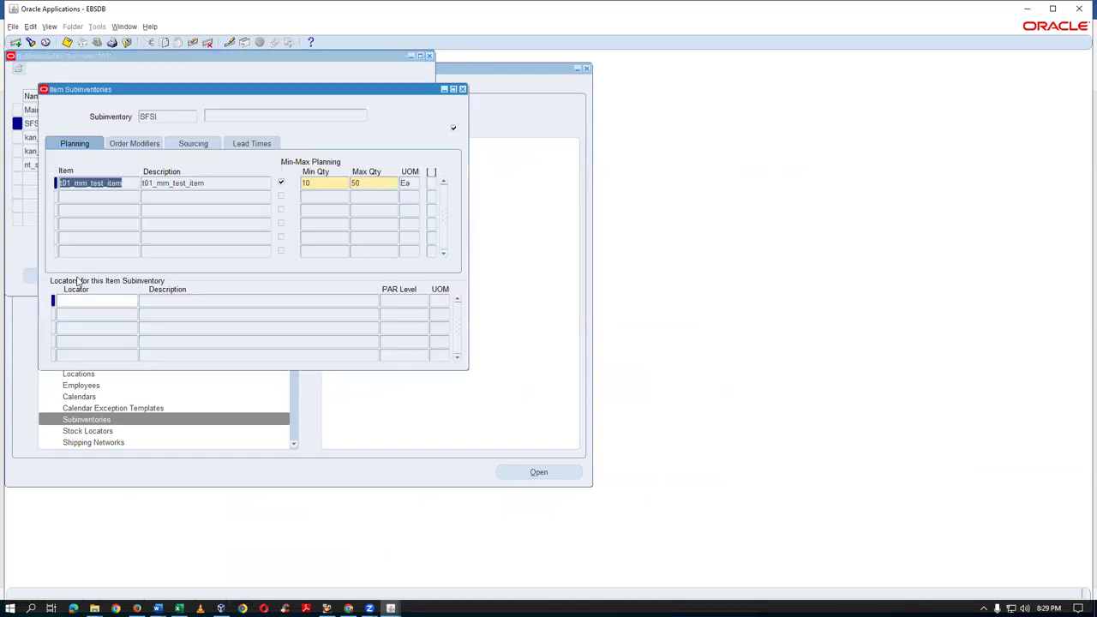
click(80, 196)
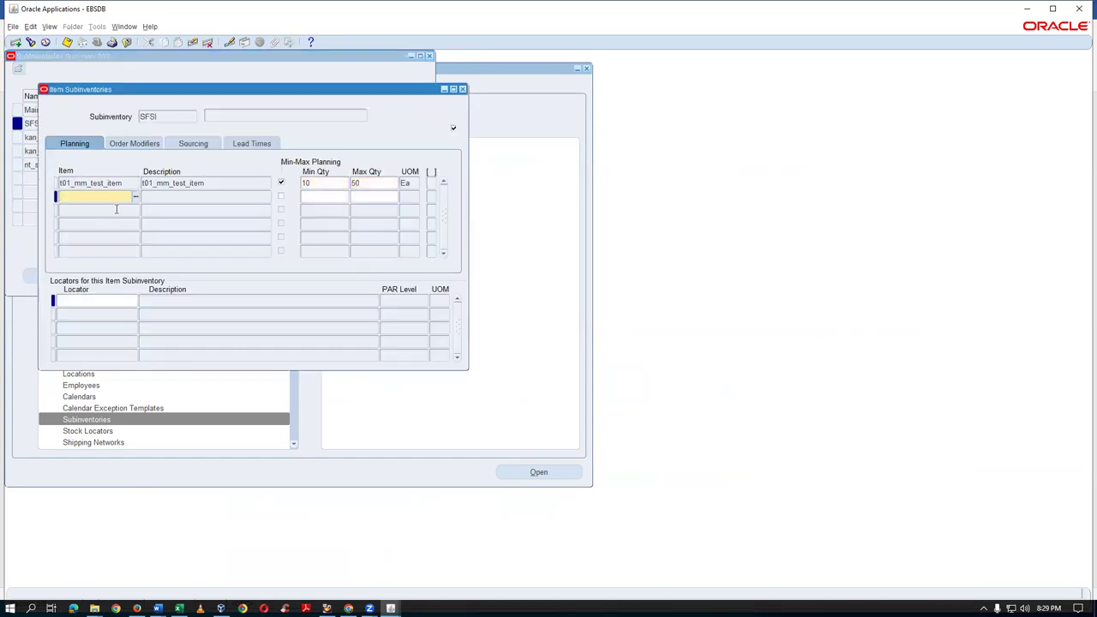
text(A4_Paper)
key(Tab)
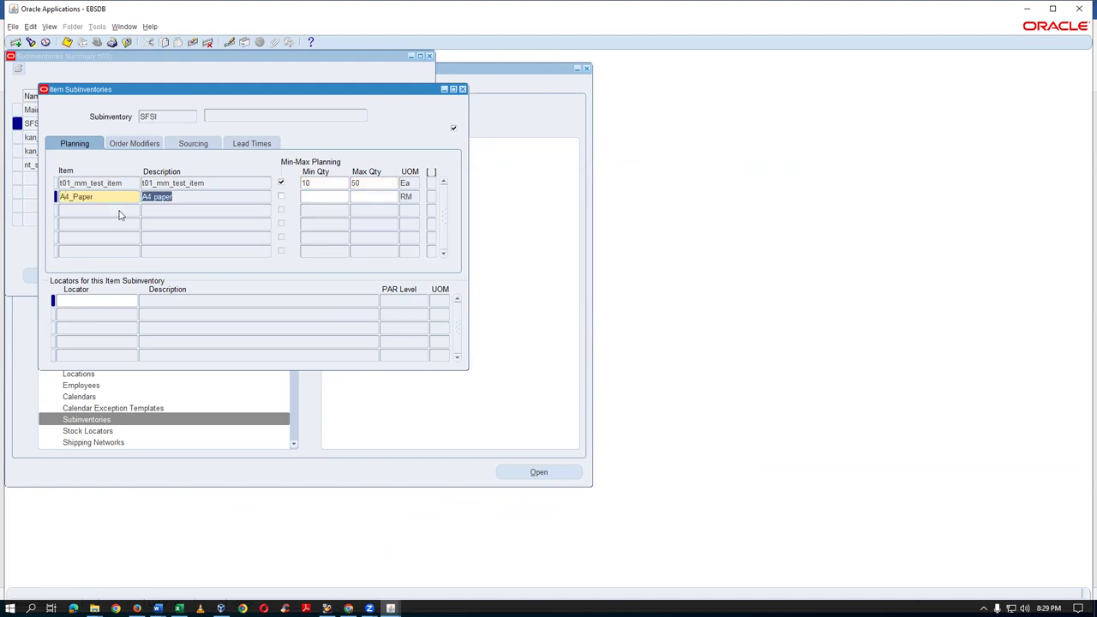
click(281, 196)
click(333, 198)
text(10)
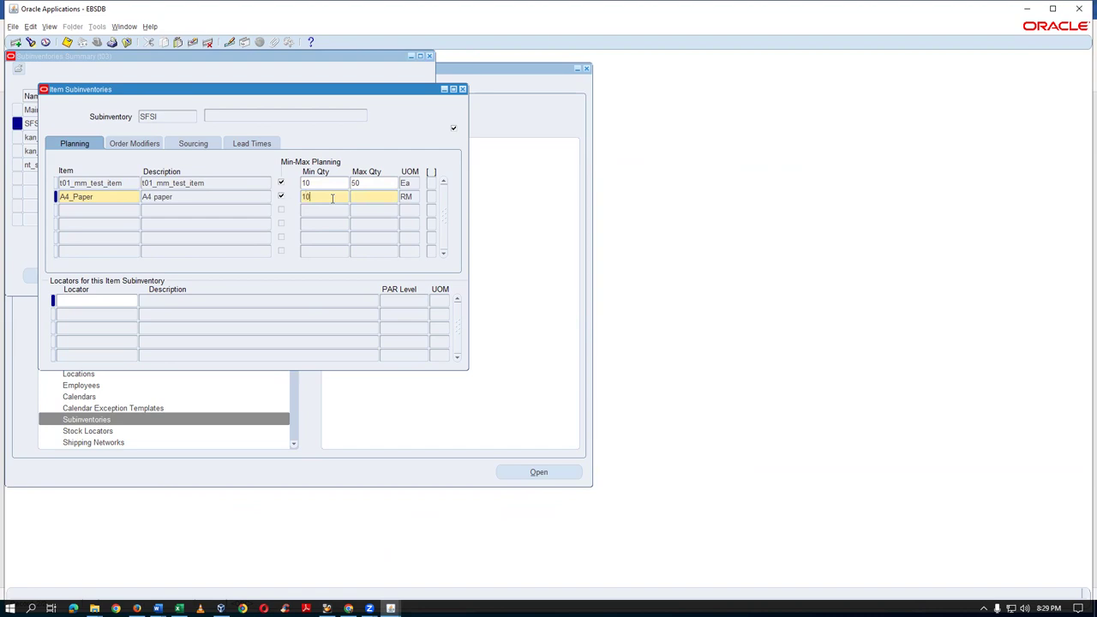
text(0500)
Set the sourcing of A4_Paper in SFSI to type Subinventory with organization t03, and save
click(184, 144)
click(323, 199)
click(317, 194)
click(201, 200)
key(ctrl+s)
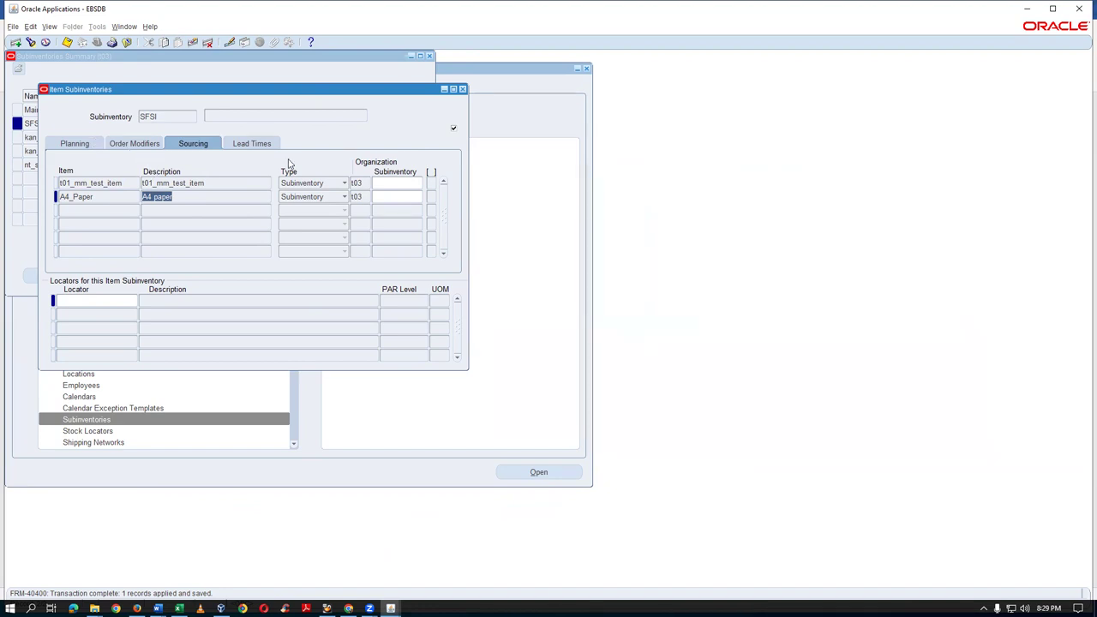
Open the item setup of subinventory nt_stat and compare it with the counting diagram in the Rep_Counting Word document
click(464, 91)
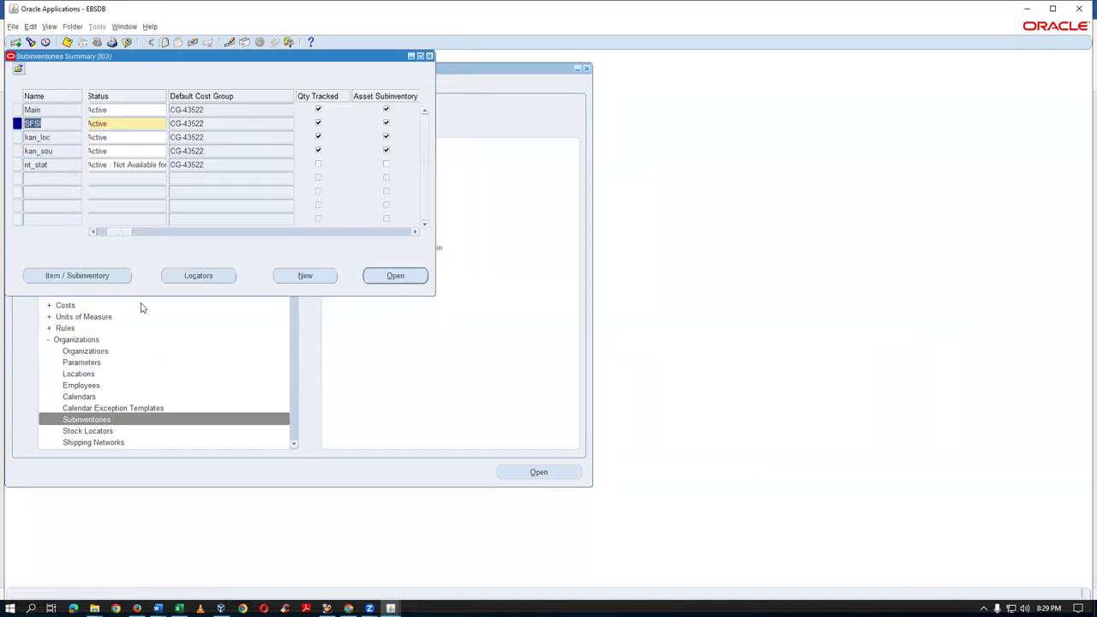
click(55, 167)
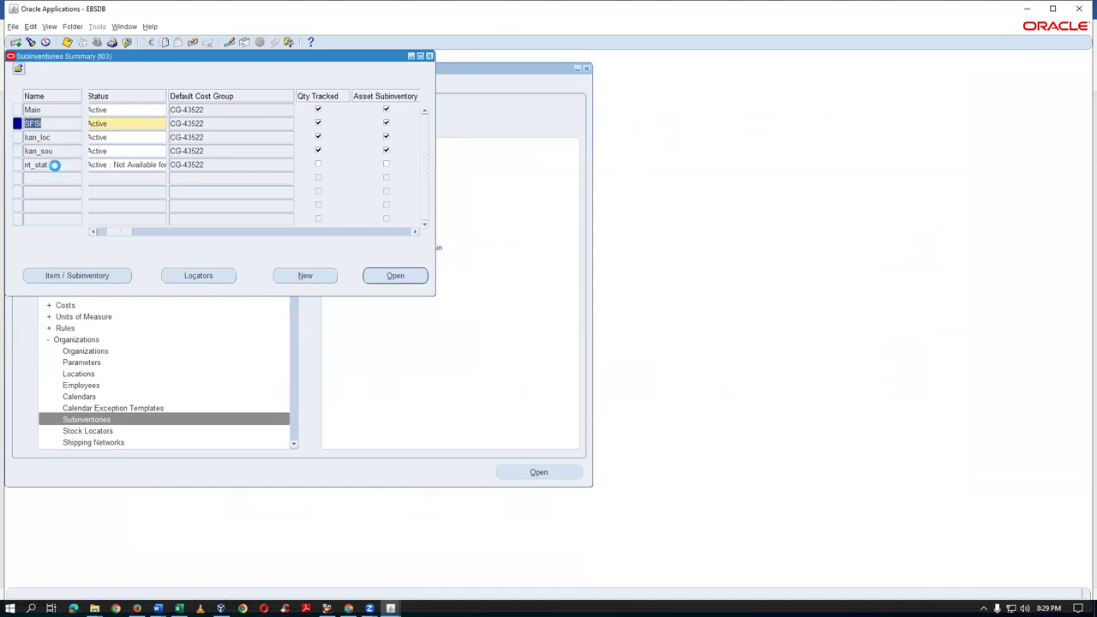
click(98, 275)
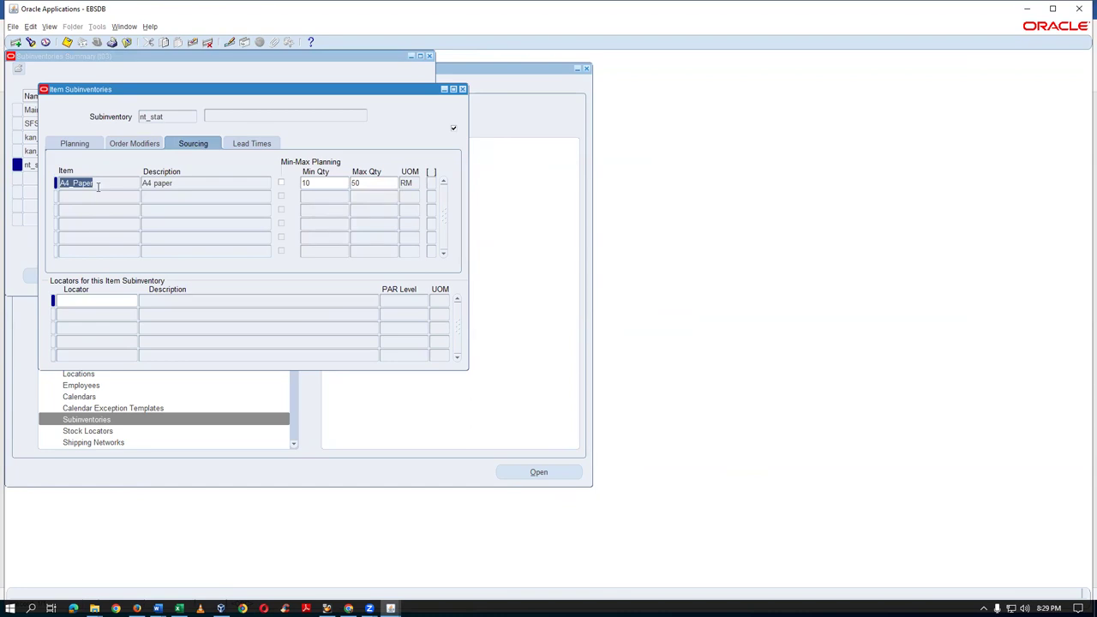
key(alt+Tab)
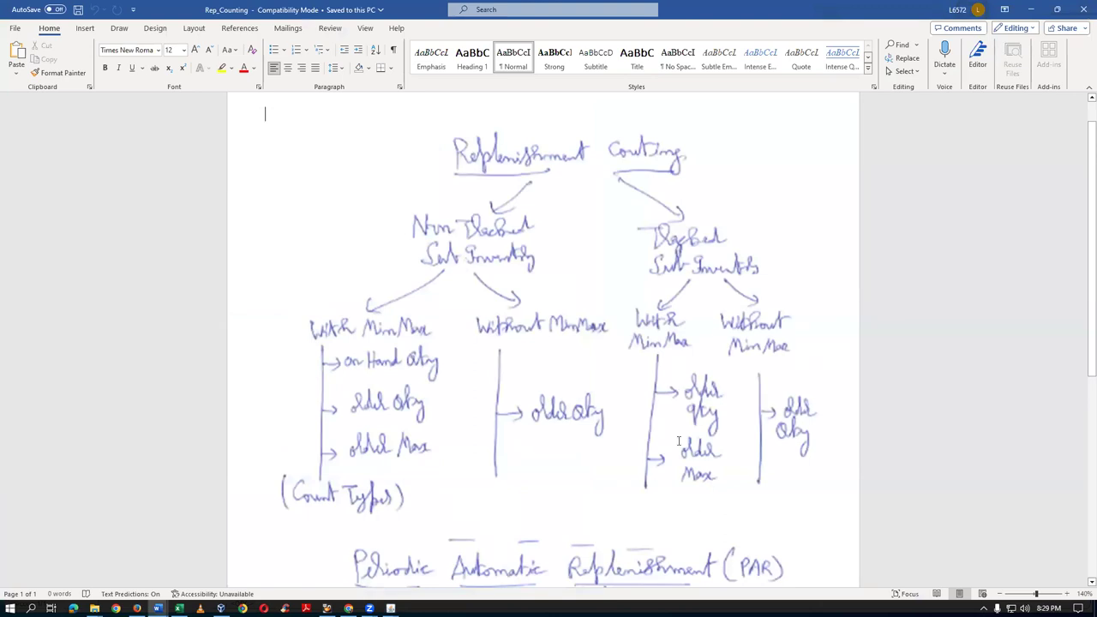
key(alt+Tab)
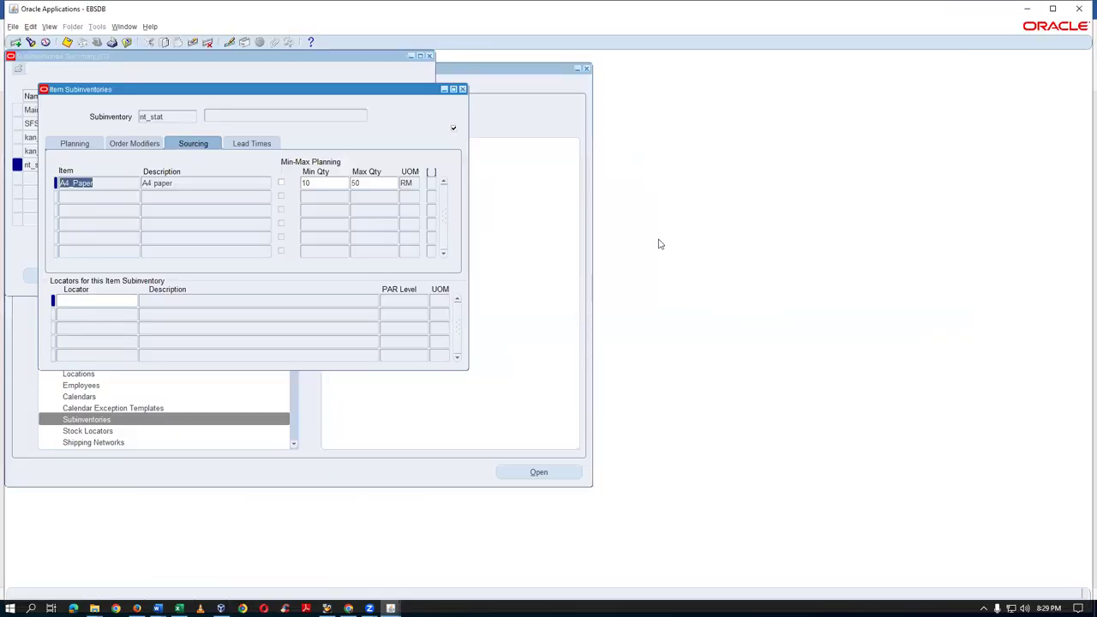
Close the subinventory setup forms, open the Replenishment Counts form and list all existing count headers
click(462, 89)
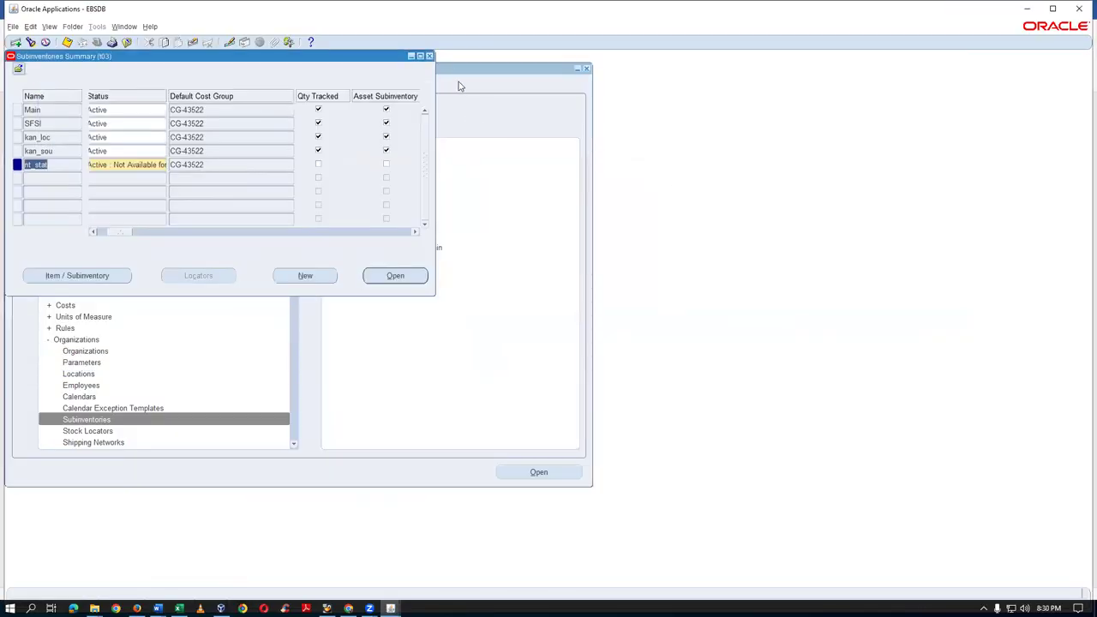
click(431, 56)
click(26, 232)
double_click(114, 190)
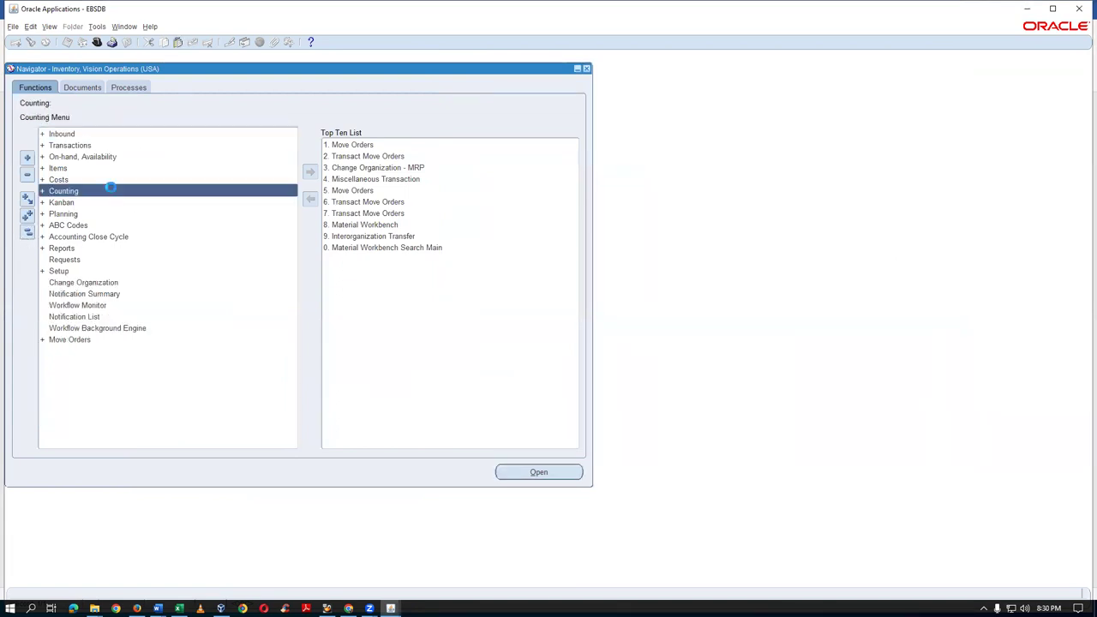
double_click(131, 226)
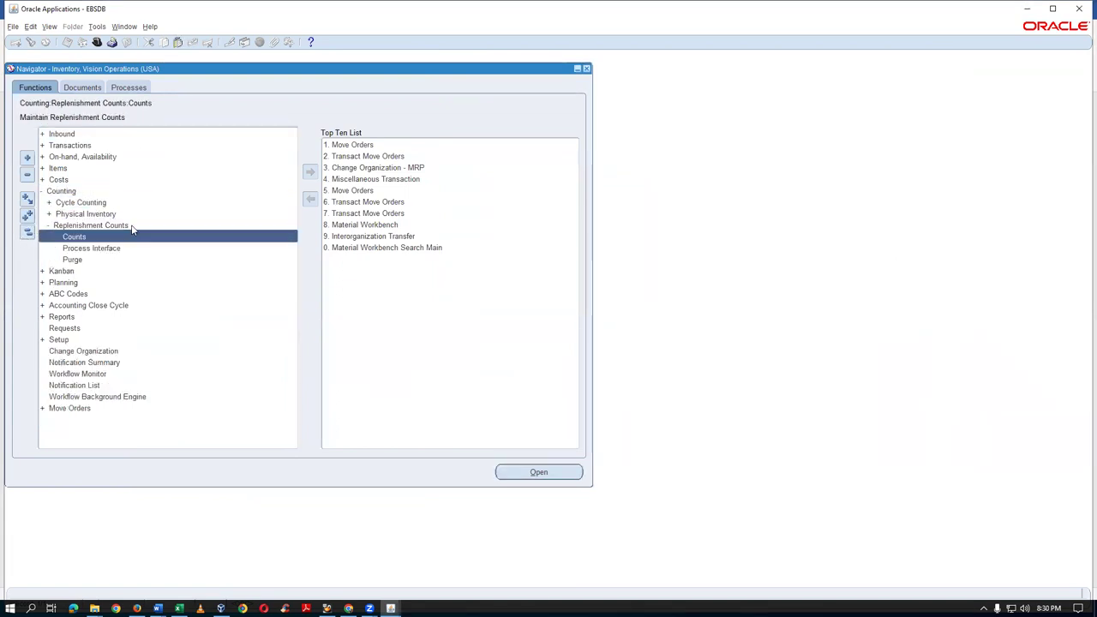
double_click(128, 237)
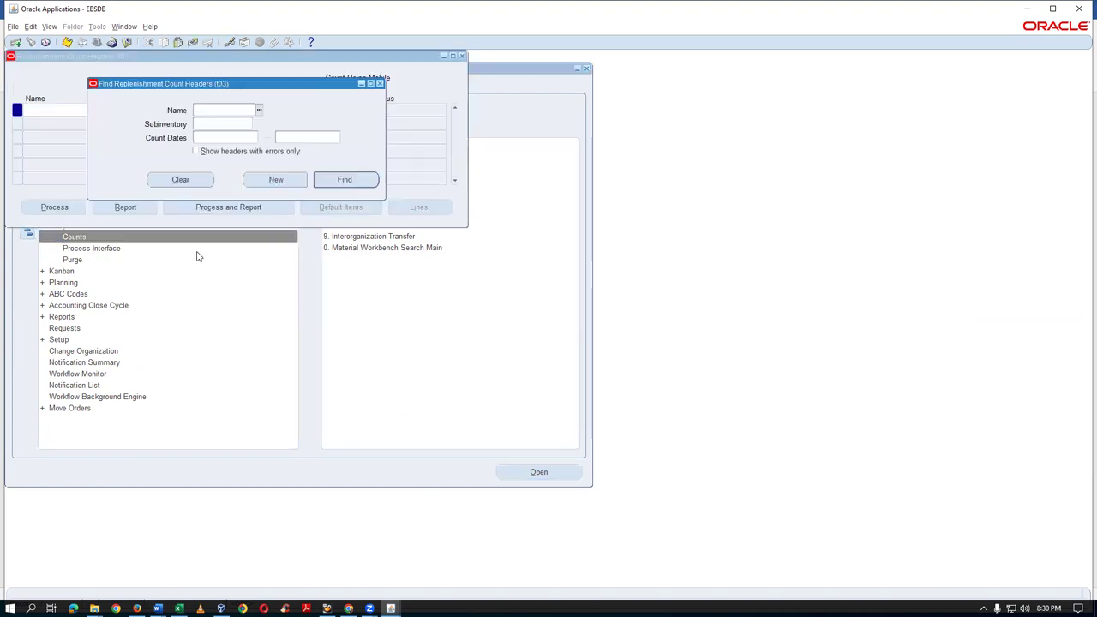
click(341, 178)
Add a replenishment count header named sep_3 for subinventory SFSI, keeping the default dates
click(70, 164)
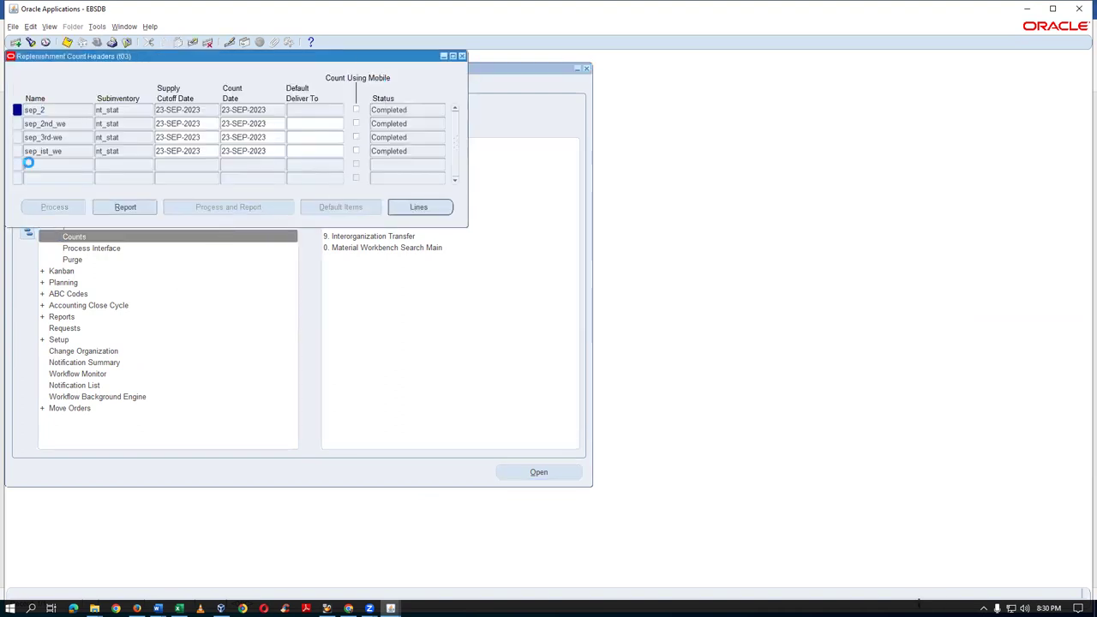
text(sep)
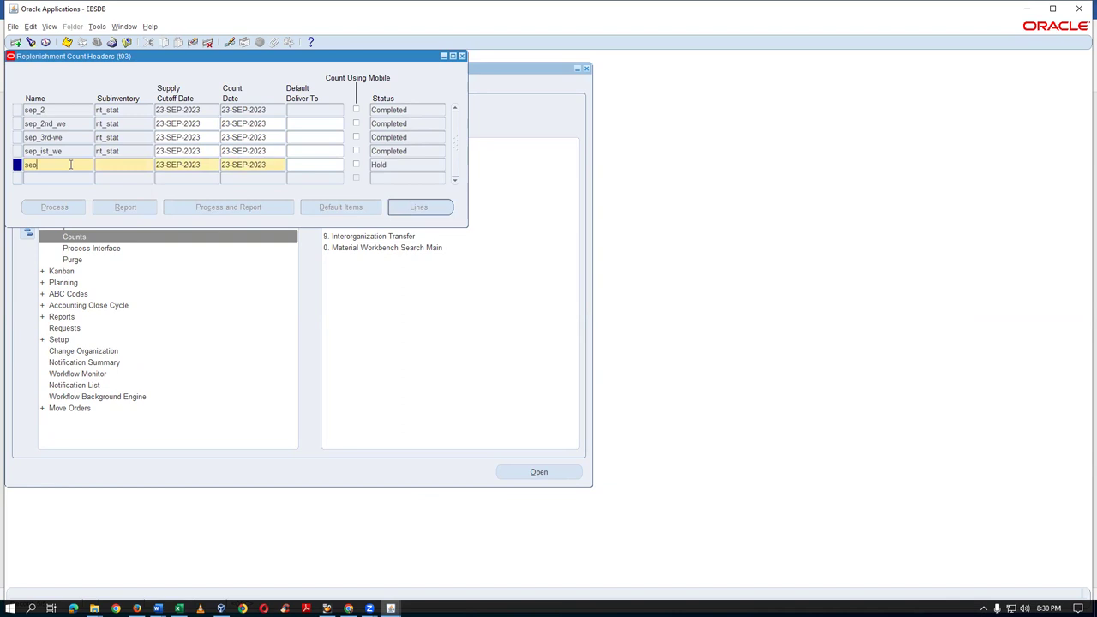
text(_3)
key(Tab)
text(SFSI)
key(Tab)
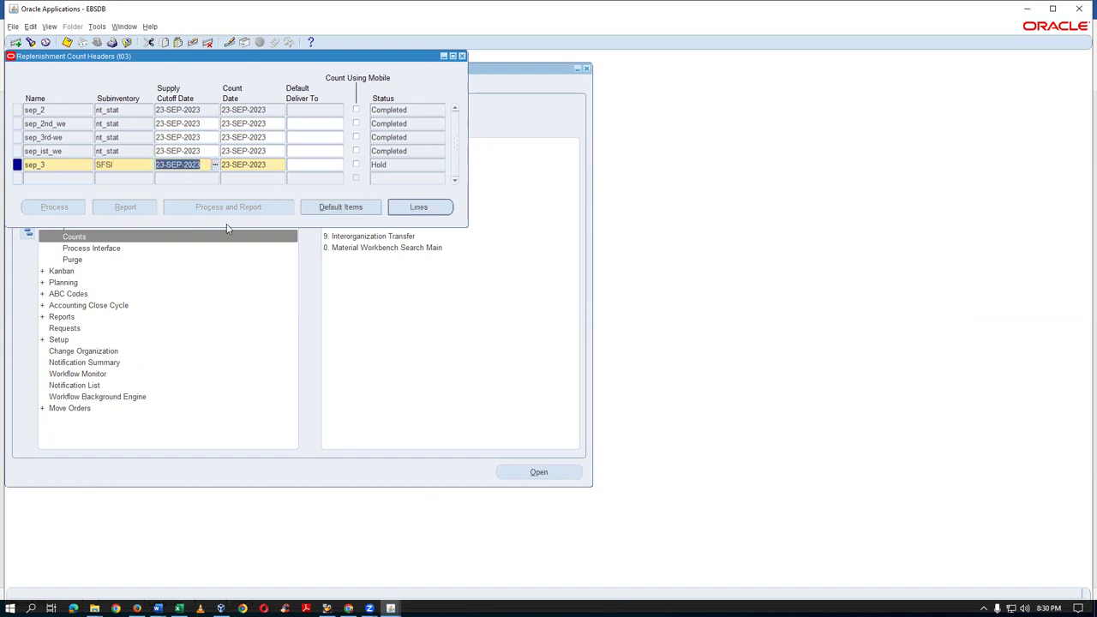
Open the count lines of sep_3, enter item A4_Paper and bring up the available count types for it
click(437, 208)
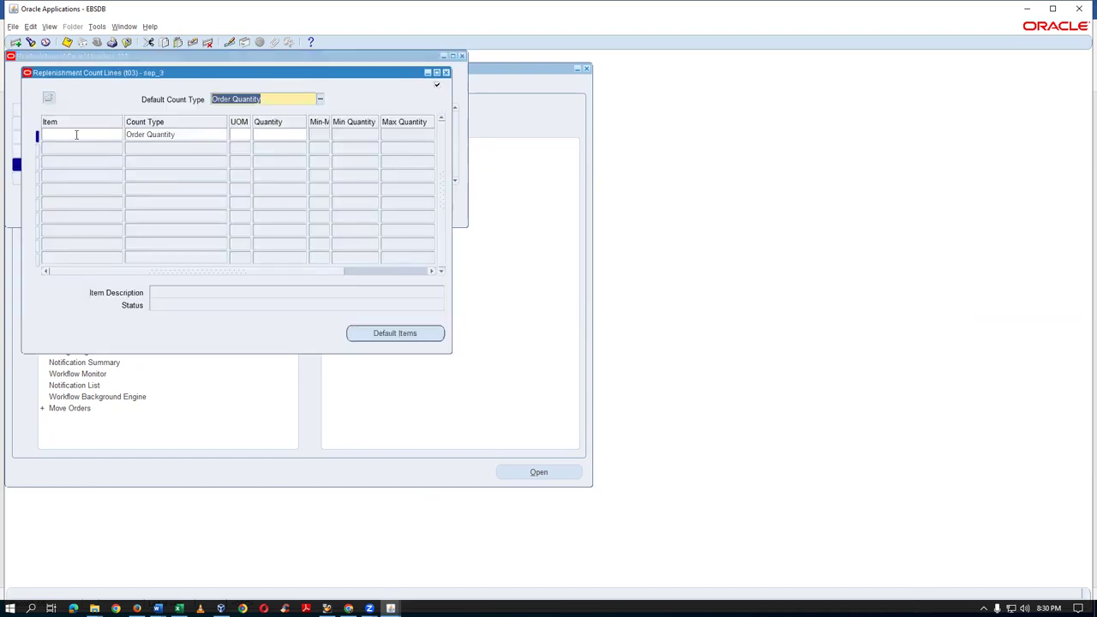
text(A4_Paper)
key(Tab)
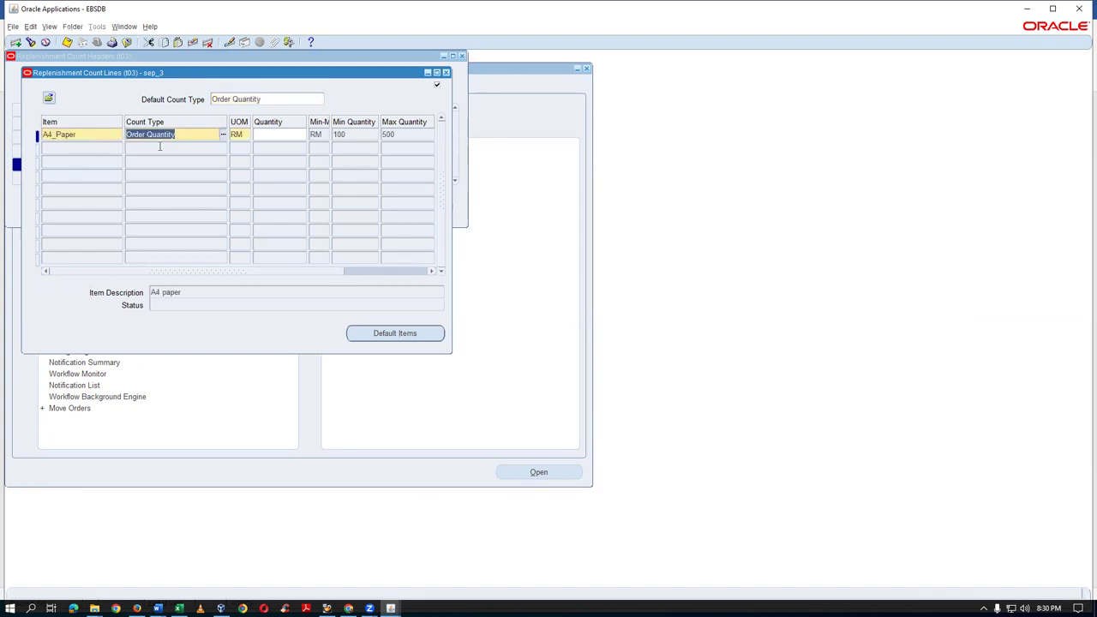
click(224, 136)
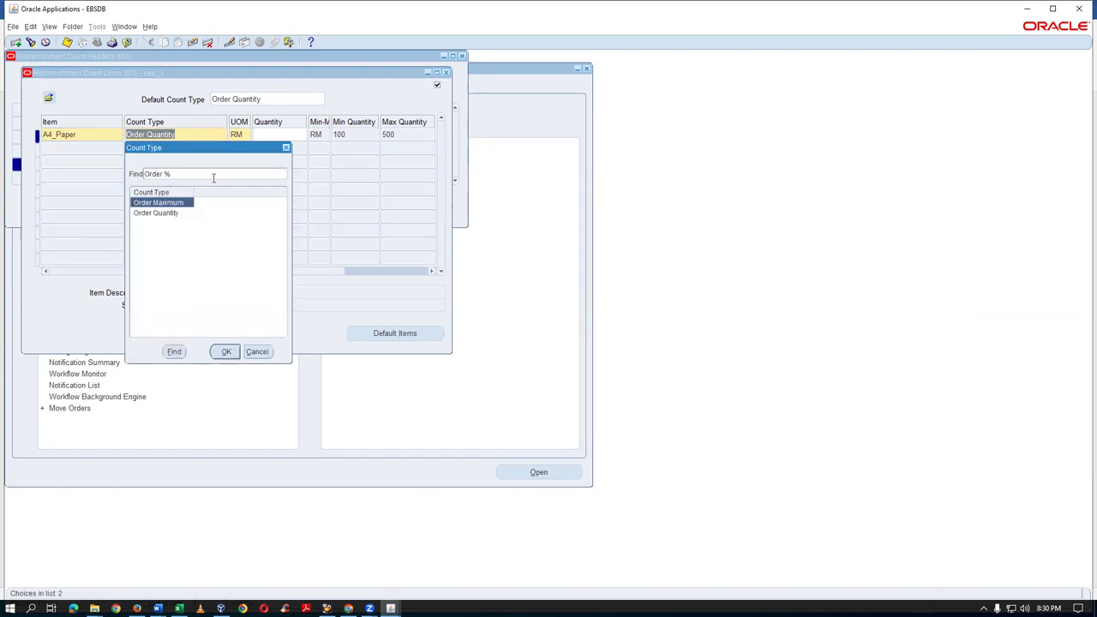
Choose Order Quantity as the count type for the A4_Paper count line
click(165, 214)
click(168, 203)
click(170, 214)
click(176, 202)
click(181, 215)
click(185, 204)
click(184, 214)
click(226, 351)
Set the A4_Paper count line's quantity to 505
click(275, 139)
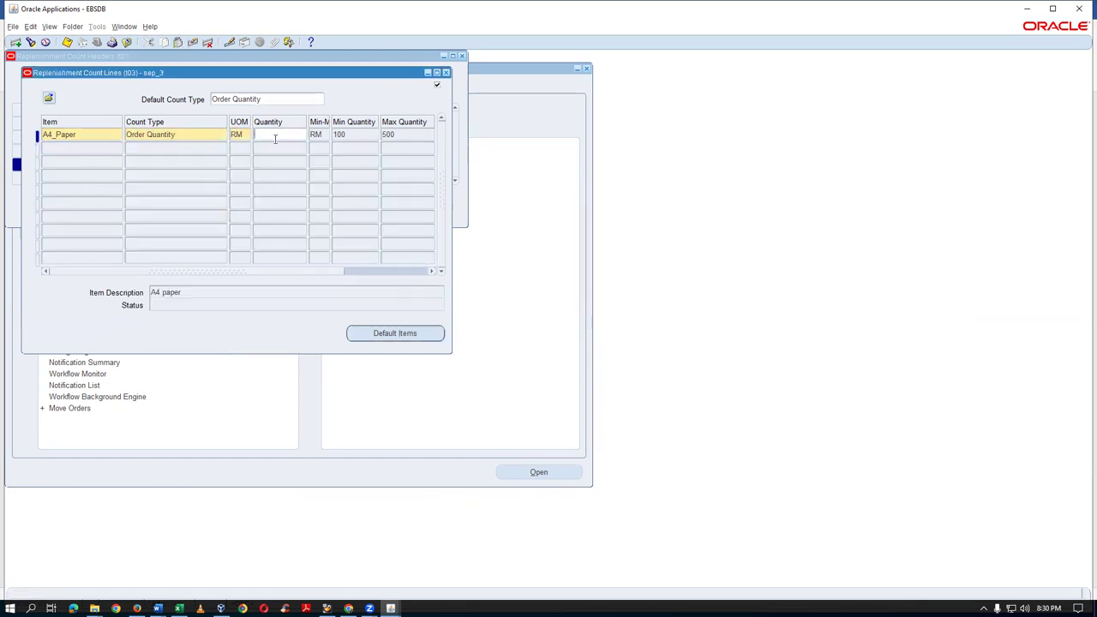
text(455)
drag(293, 135, 225, 130)
text(505)
key(Tab)
Review the available count types for the A4_Paper line without changing the selection, and save the count lines
click(188, 137)
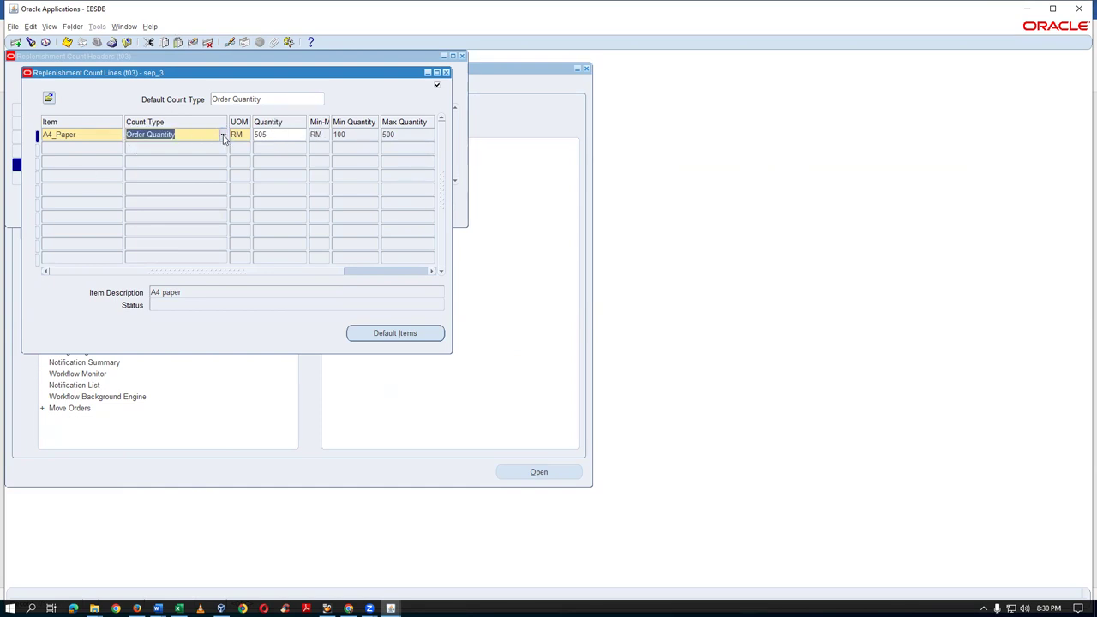
click(223, 134)
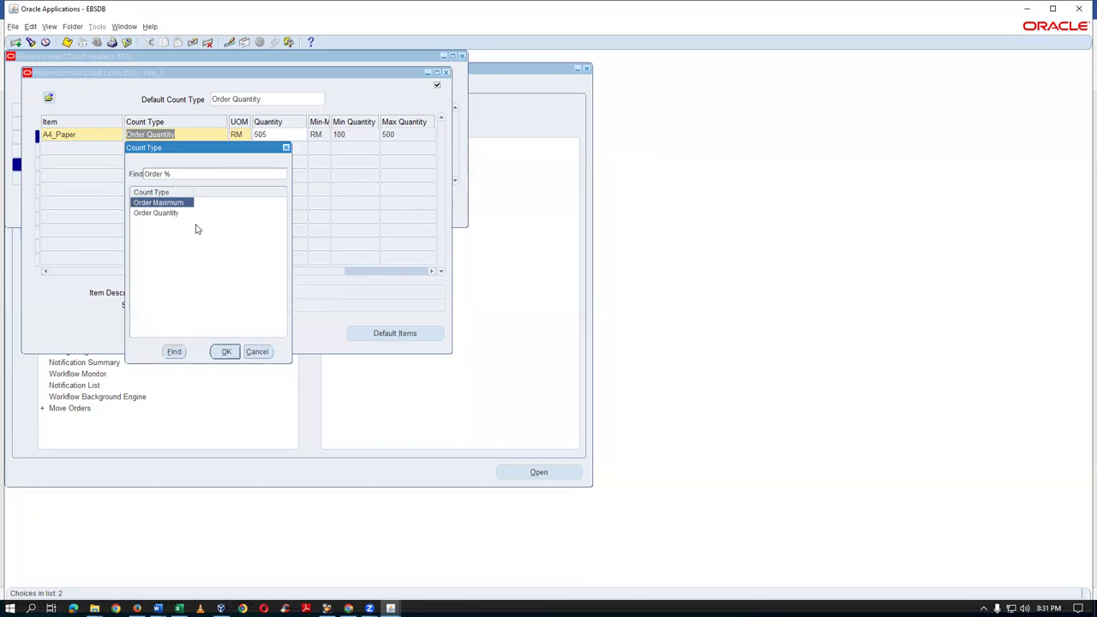
key(Escape)
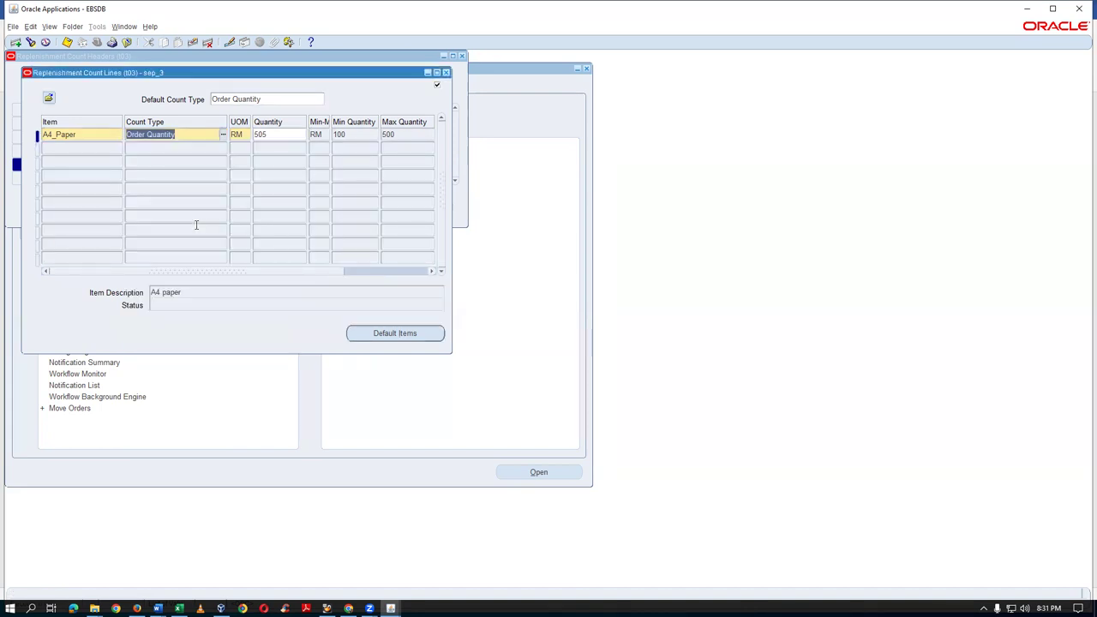
key(ctrl+s)
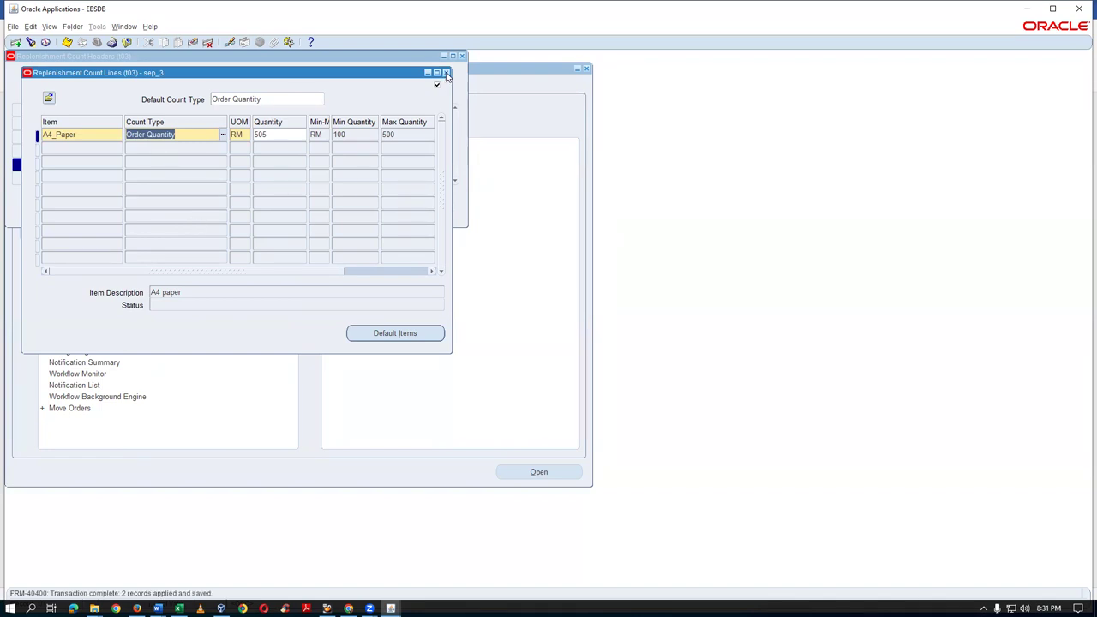
Close the count lines and submit the sep_3 replenishment count for processing together with its report
click(446, 72)
click(224, 210)
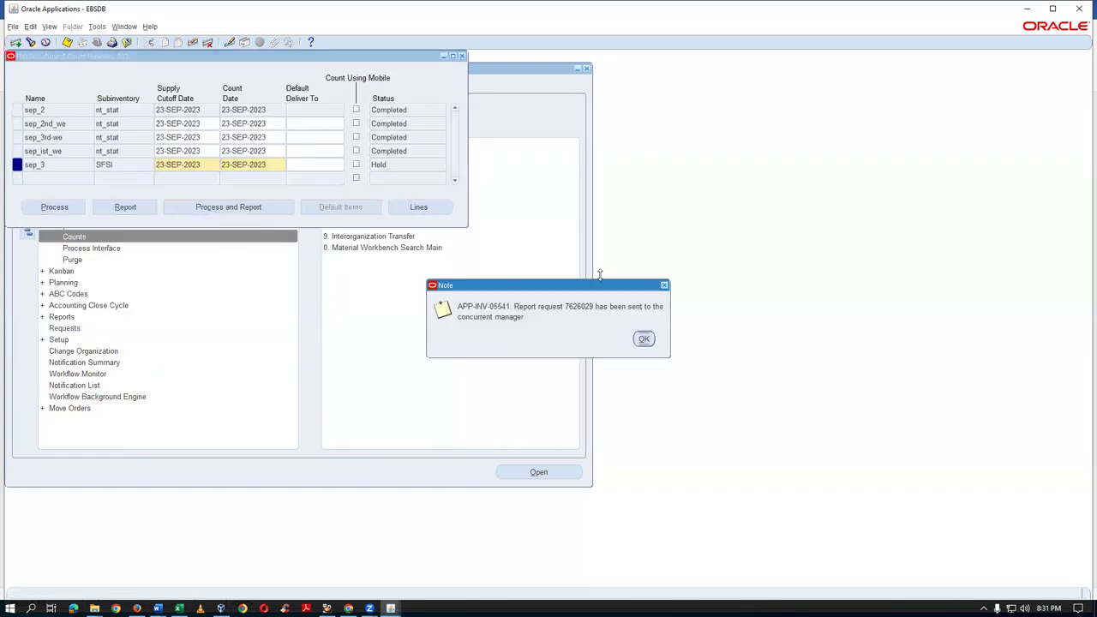
click(644, 338)
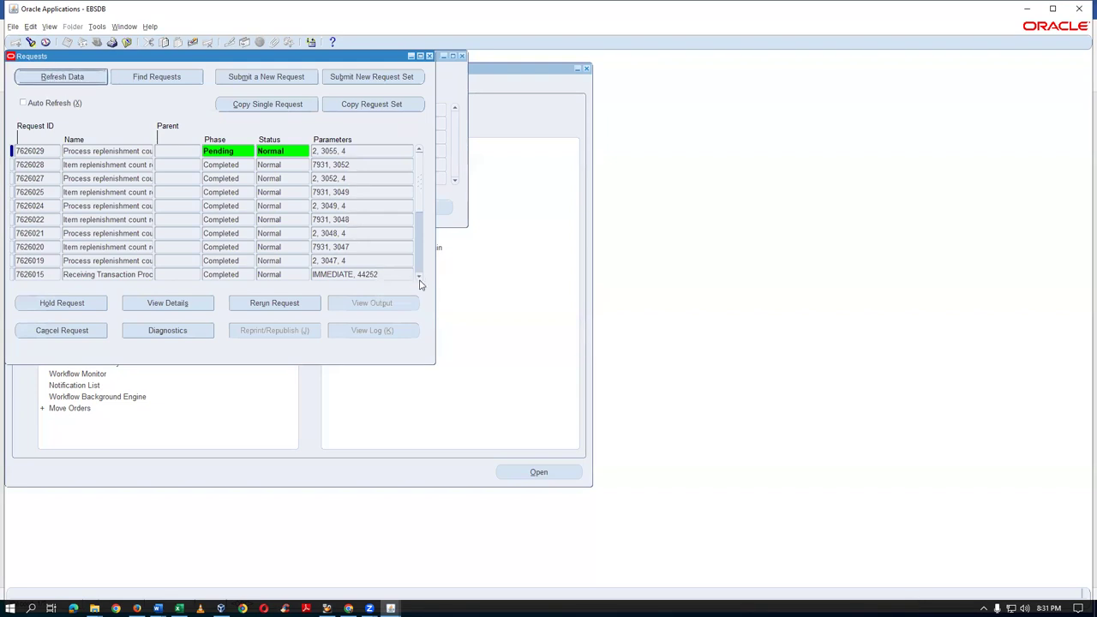
Refresh the concurrent requests until the sep_3 item replenishment count report is completed, and select that request
key(alt+r)
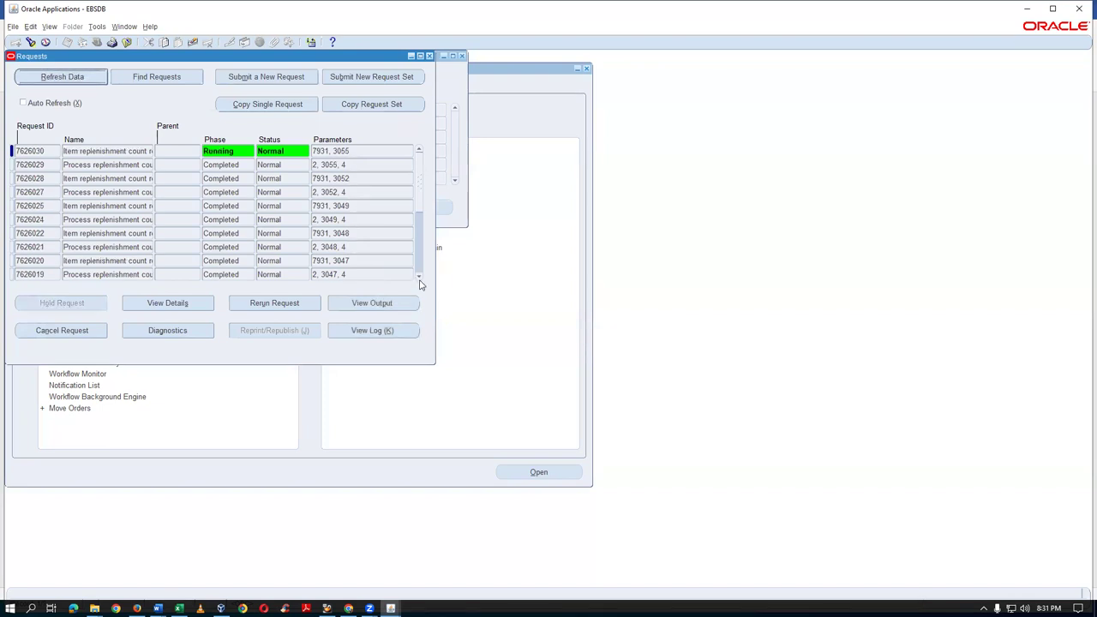
key(alt+r)
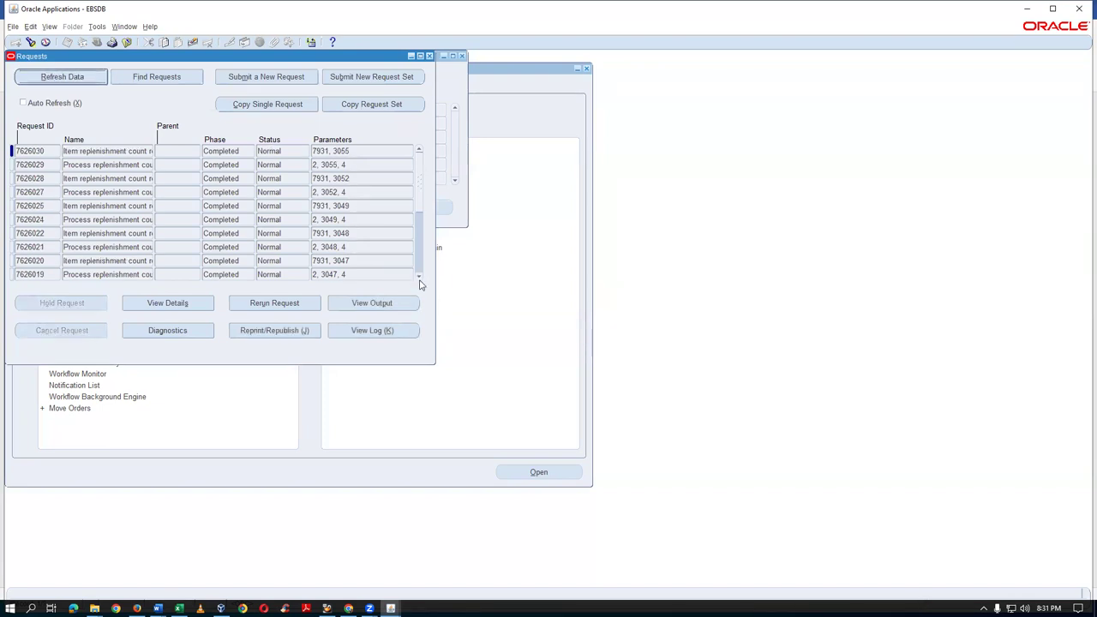
click(107, 153)
key(End)
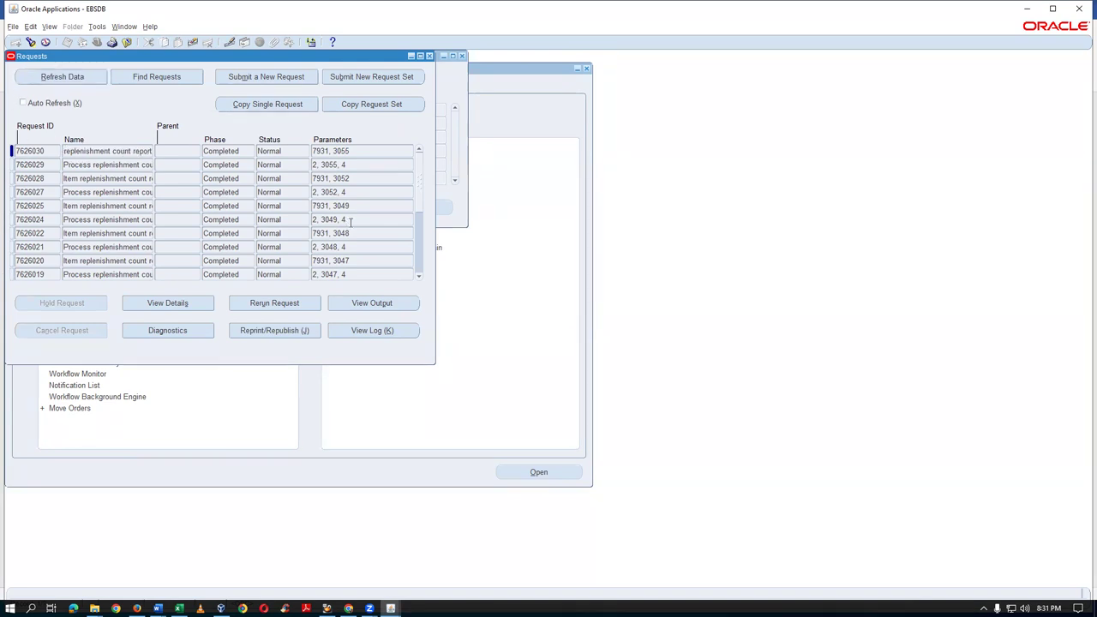
Open the Item Replenishment Count Report output, check the reorder quantity for A4_Paper, and close the report
click(391, 307)
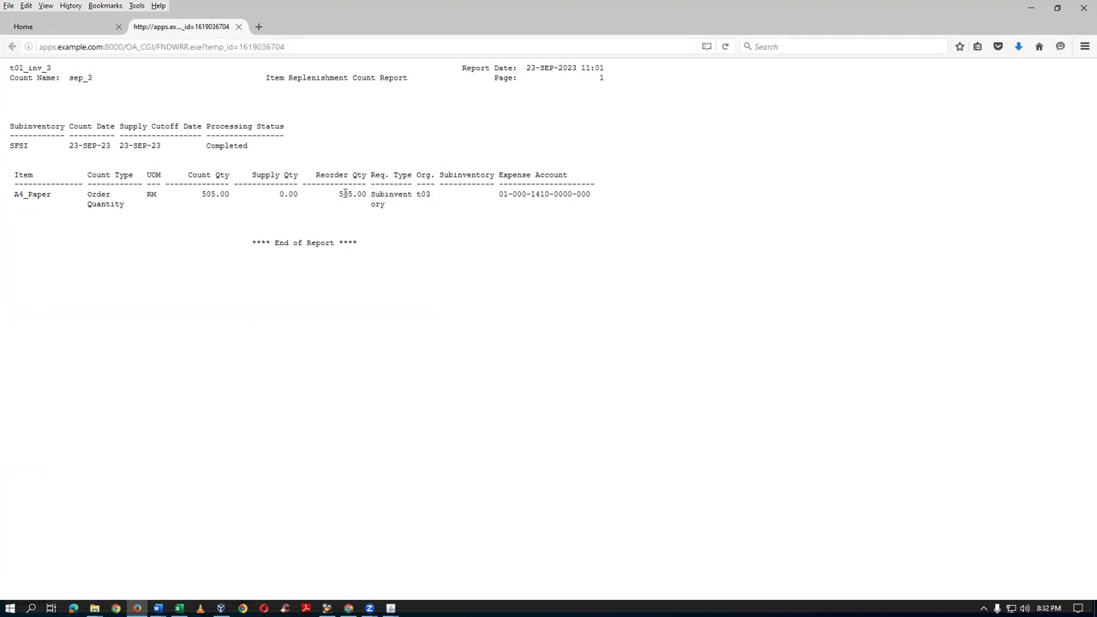
drag(338, 193, 367, 199)
click(238, 26)
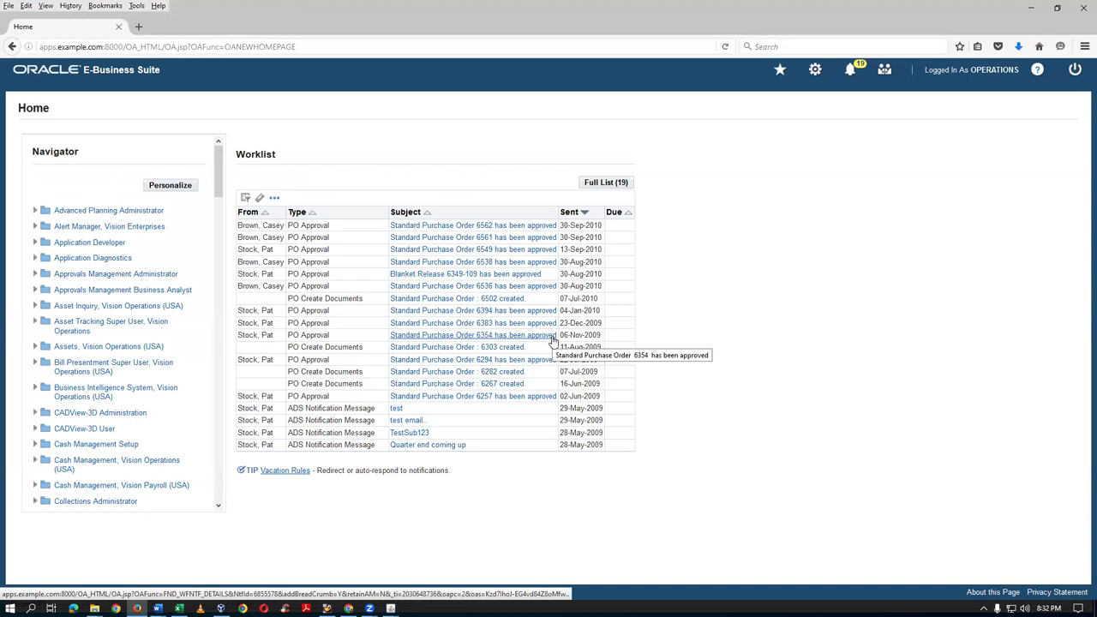
Switch to the Rep_Counting document in Word and examine the Replenishment Counting and Periodic Automatic Replenishment (PAR) diagrams
key(alt+Tab)
key(alt+Tab)
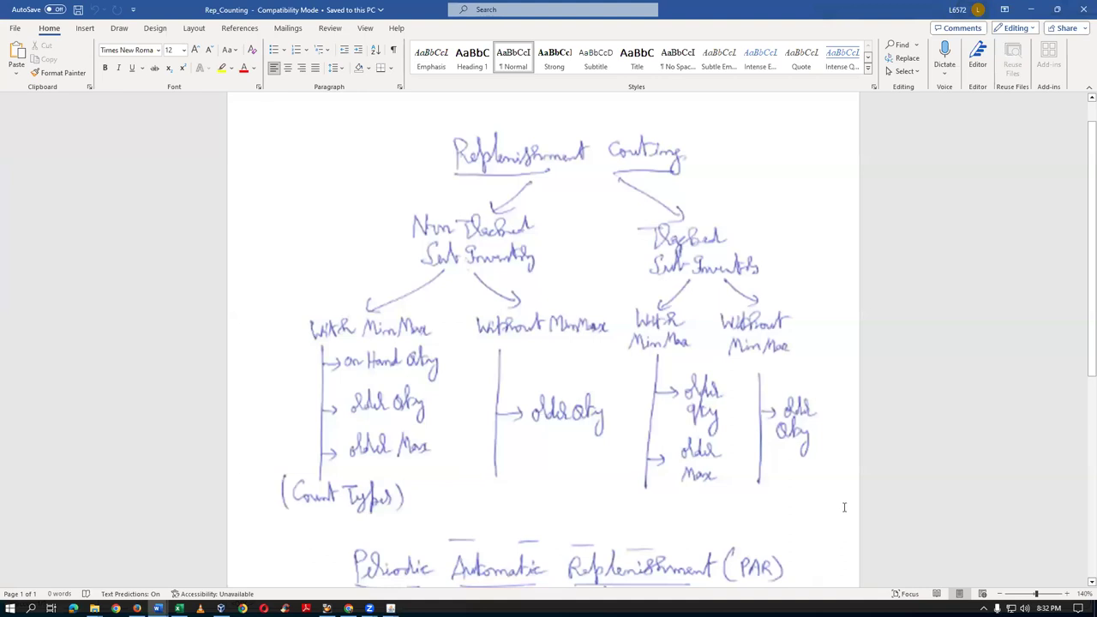
scroll(894, 303, down, 5)
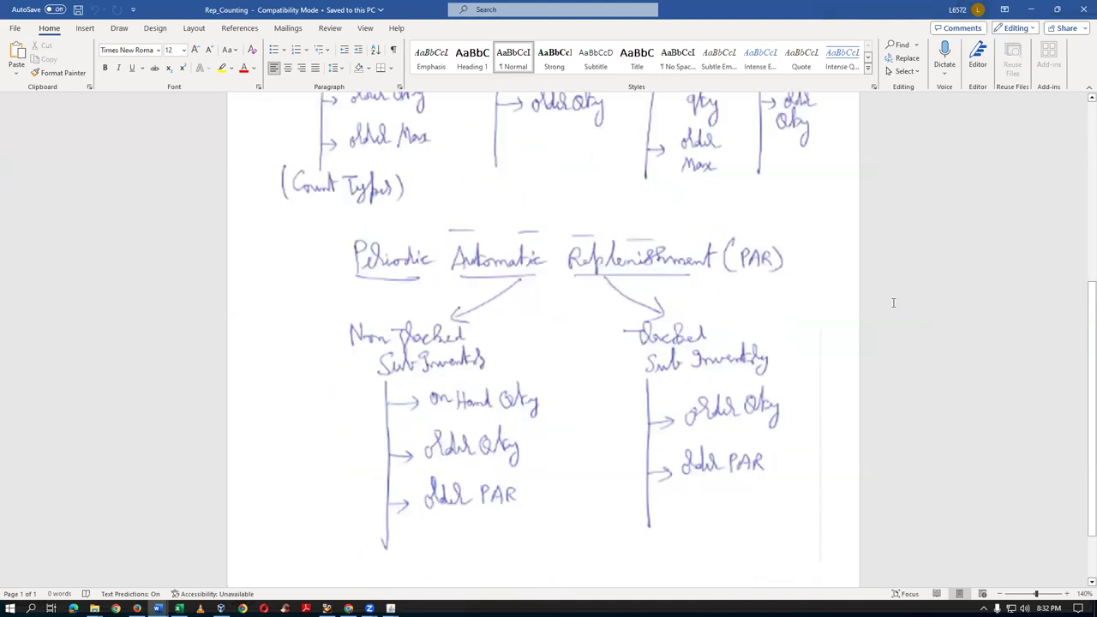
scroll(550, 410, up, 3)
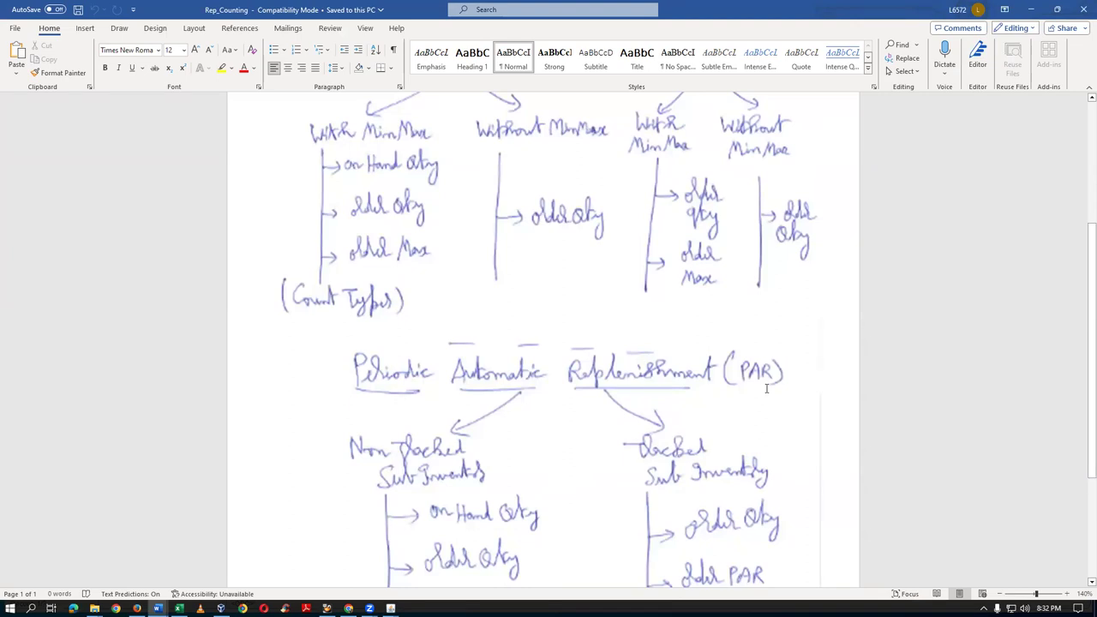
scroll(767, 388, up, 5)
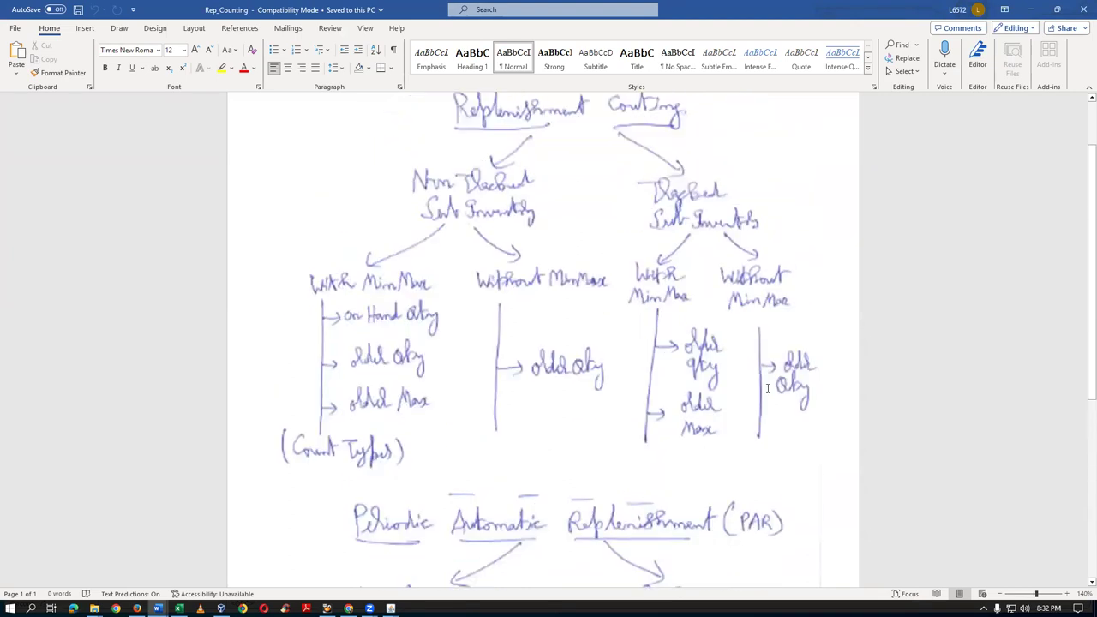
scroll(583, 362, down, 3)
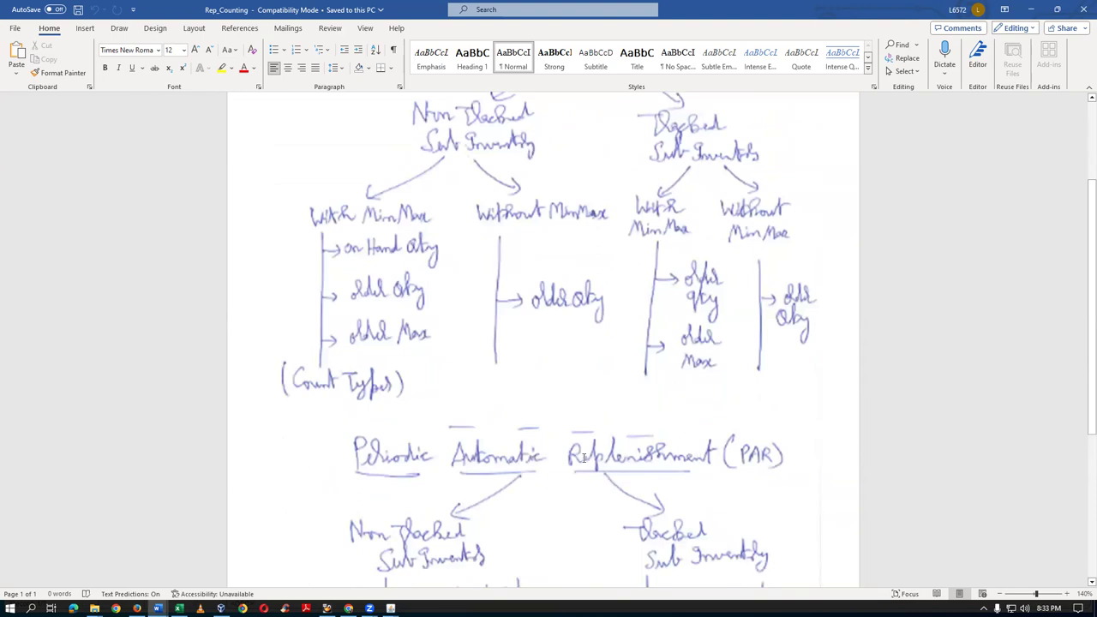
scroll(583, 458, up, 1)
scroll(583, 457, up, 2)
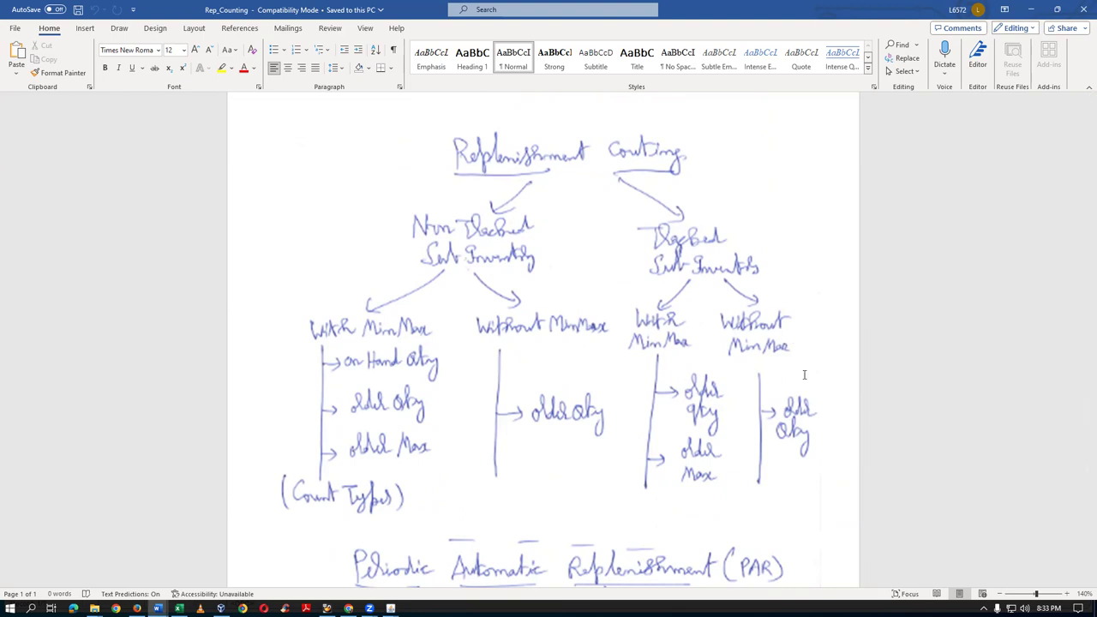
scroll(788, 372, down, 3)
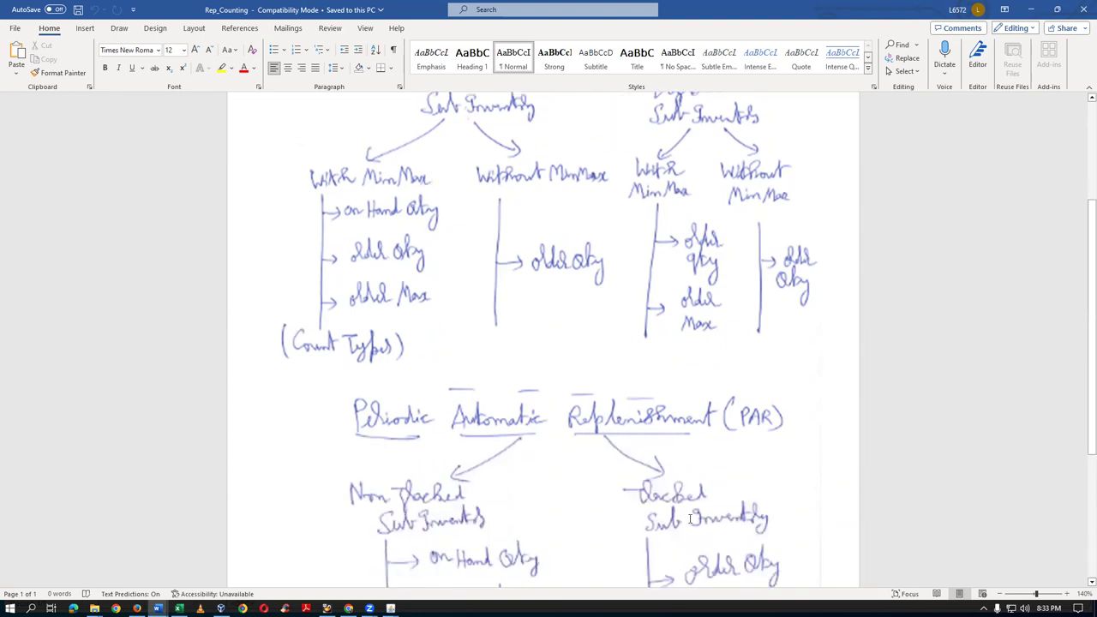
scroll(501, 507, down, 2)
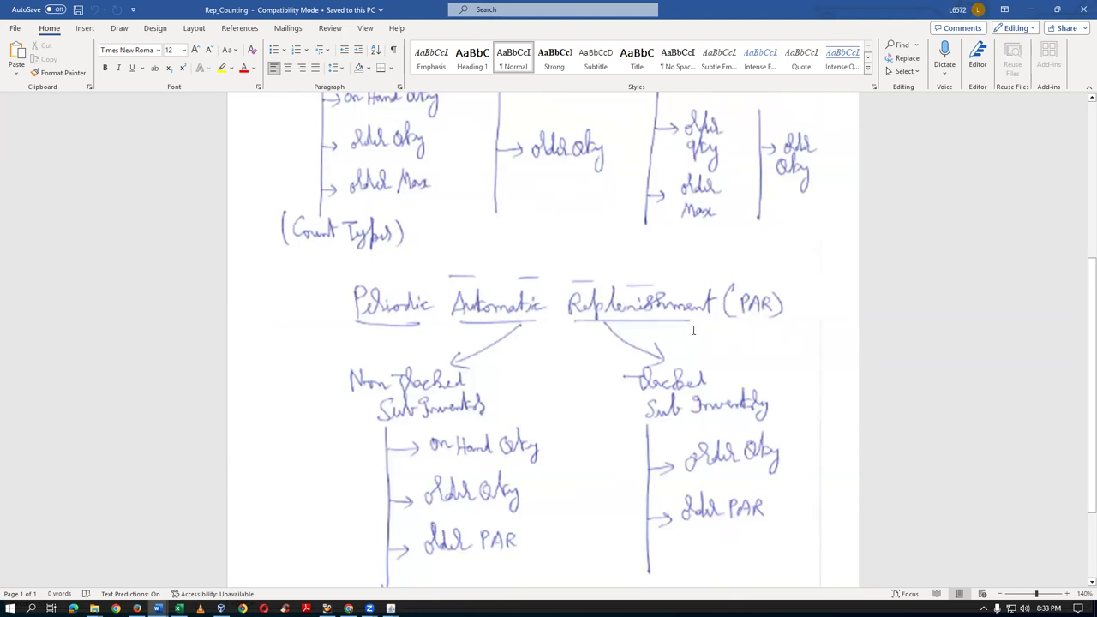
scroll(693, 327, up, 5)
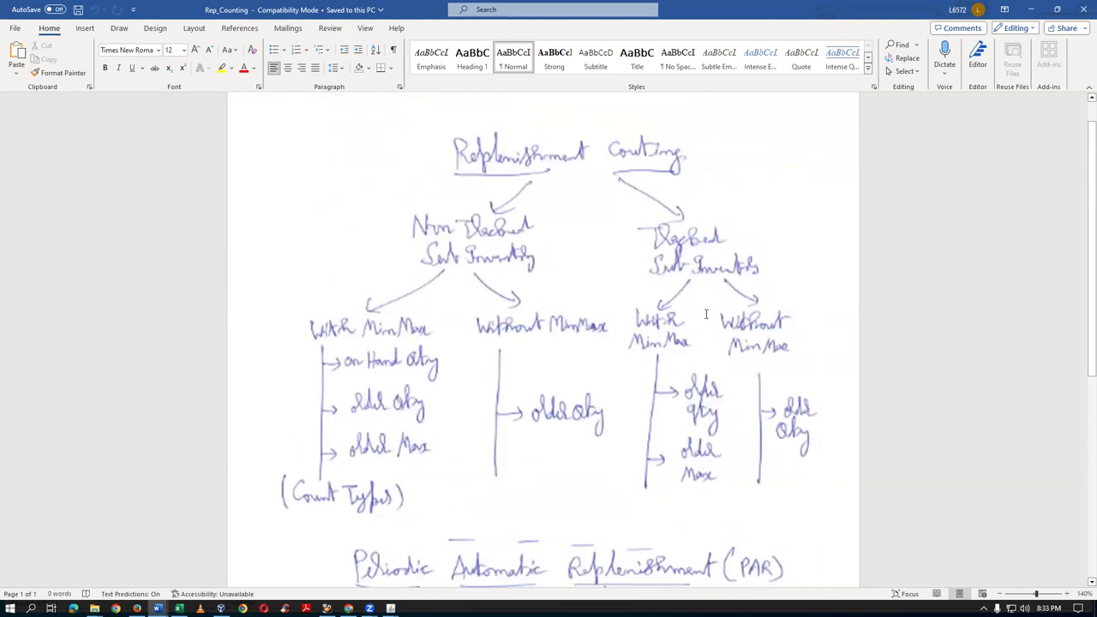
scroll(706, 322, down, 5)
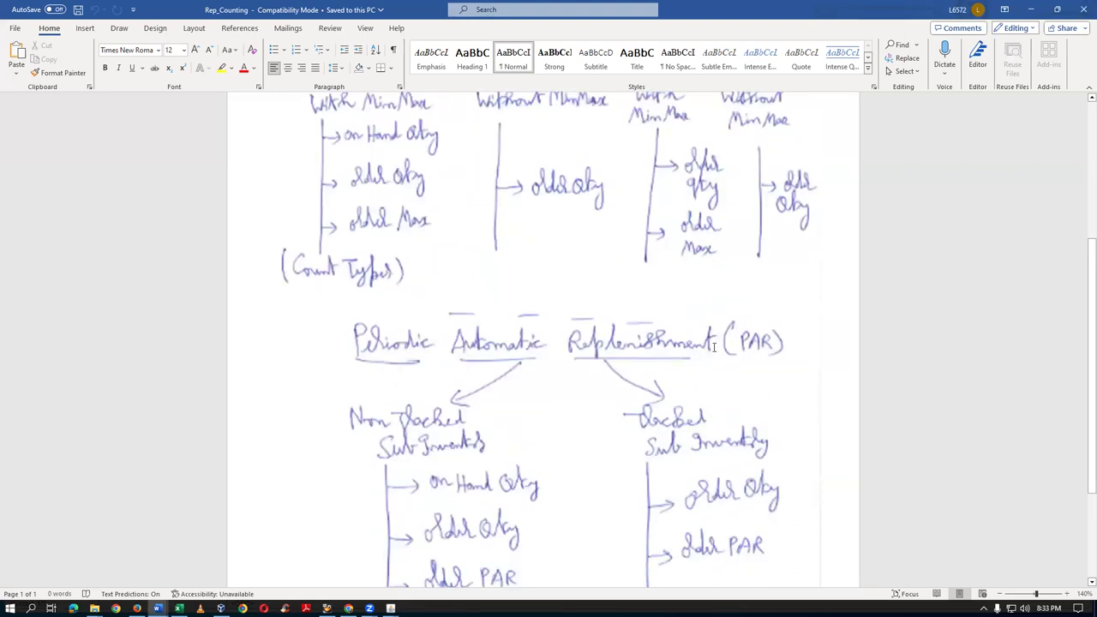
Switch back to Oracle Applications and open the Subinventories setup form under Organizations
key(alt+Tab)
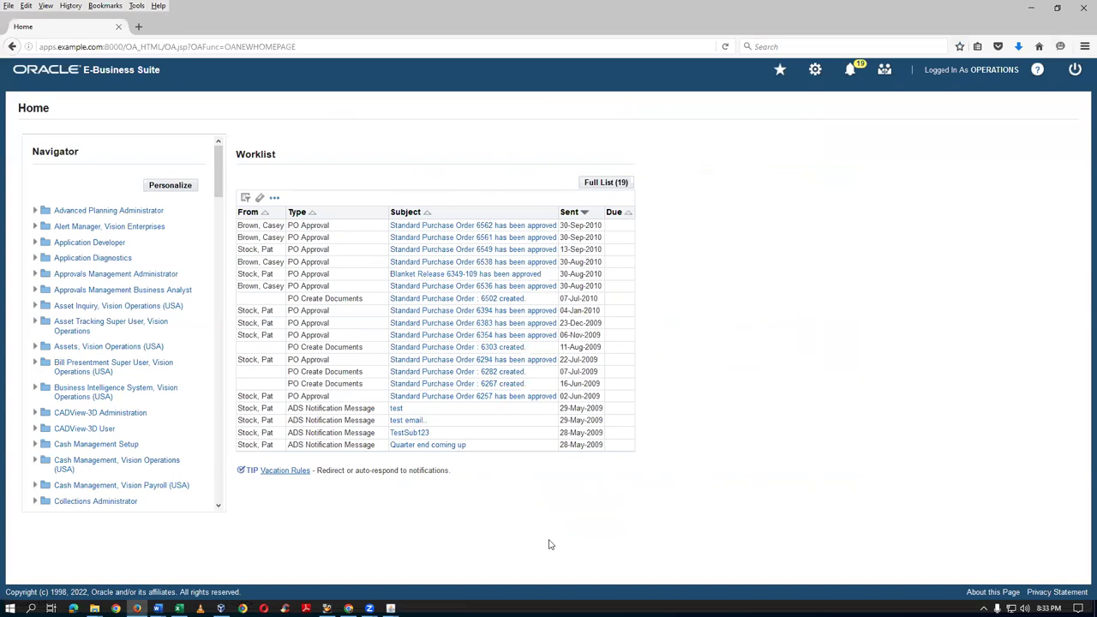
mouse_move(391, 608)
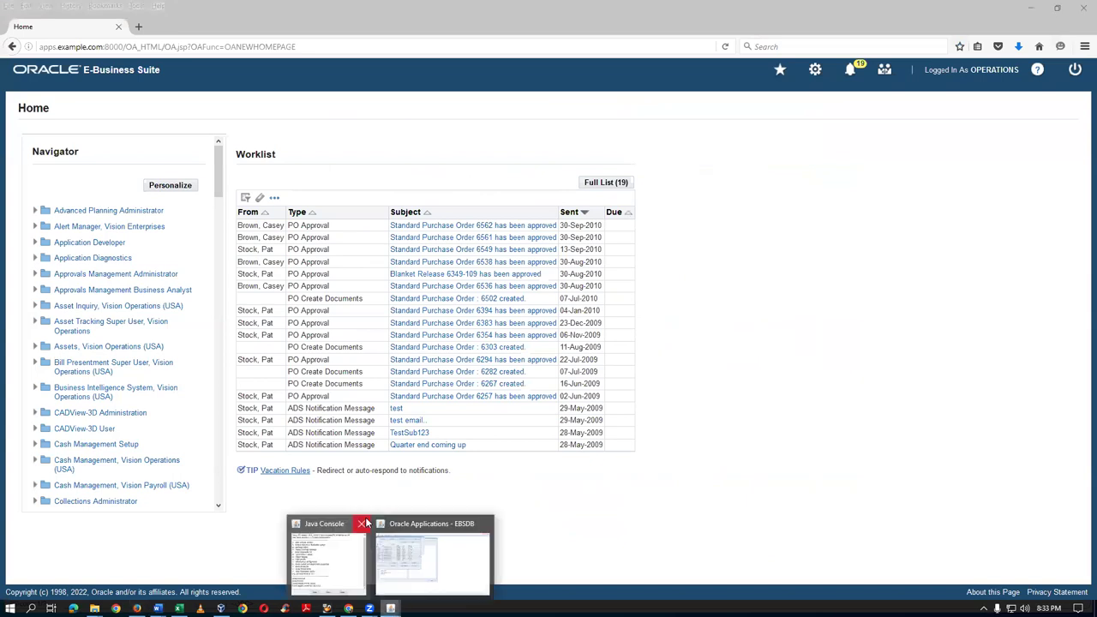
click(429, 555)
click(580, 397)
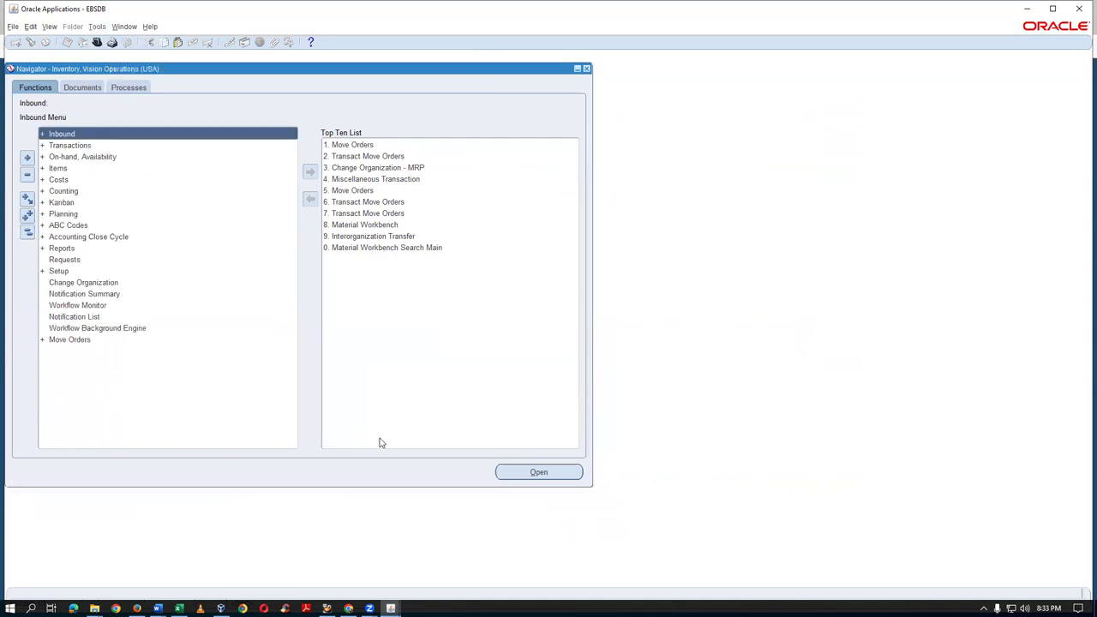
key(Return)
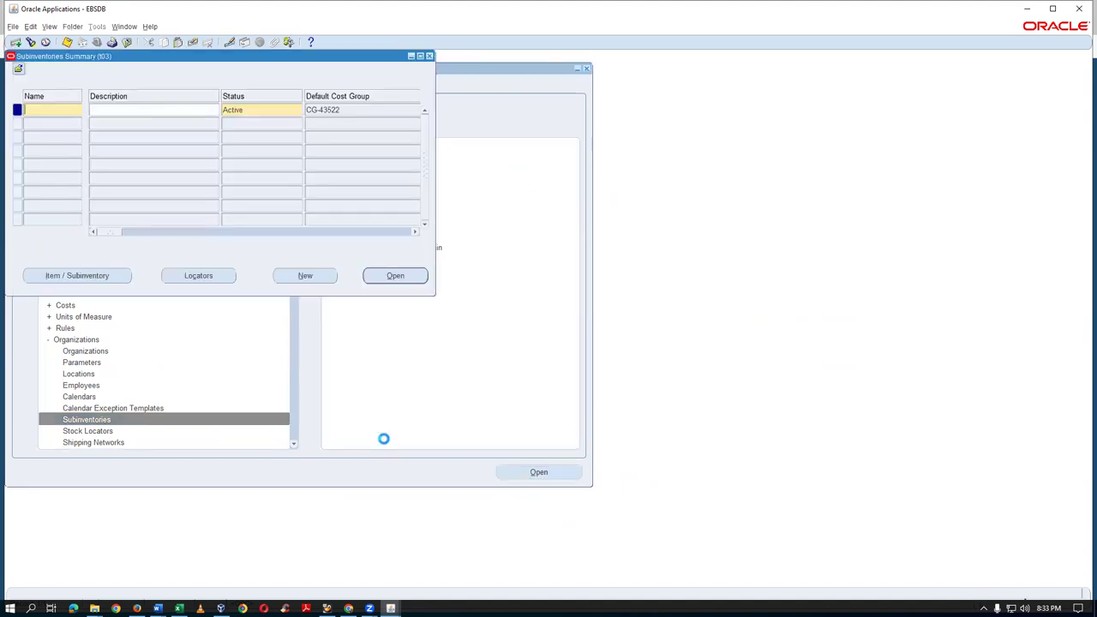
Add a new subinventory named PAR_nt below the existing nt_stat row
click(61, 178)
text(PAR)
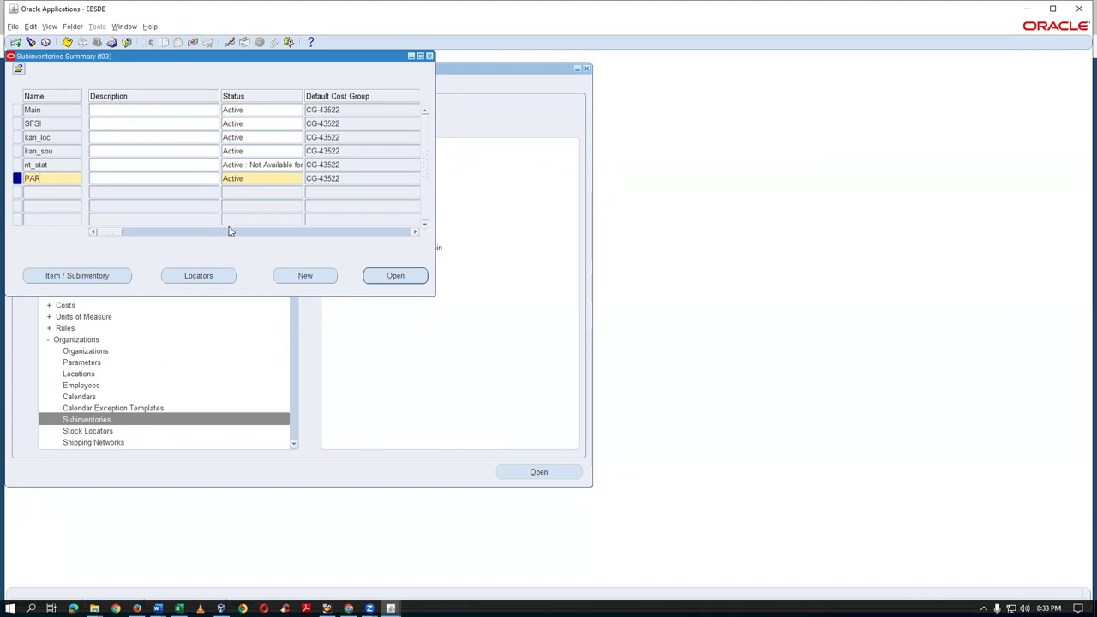
text(_nt)
Set the PAR_nt subinventory's material status to the "Active : Not Available for Netting" option that excludes ATP and reservations
click(265, 176)
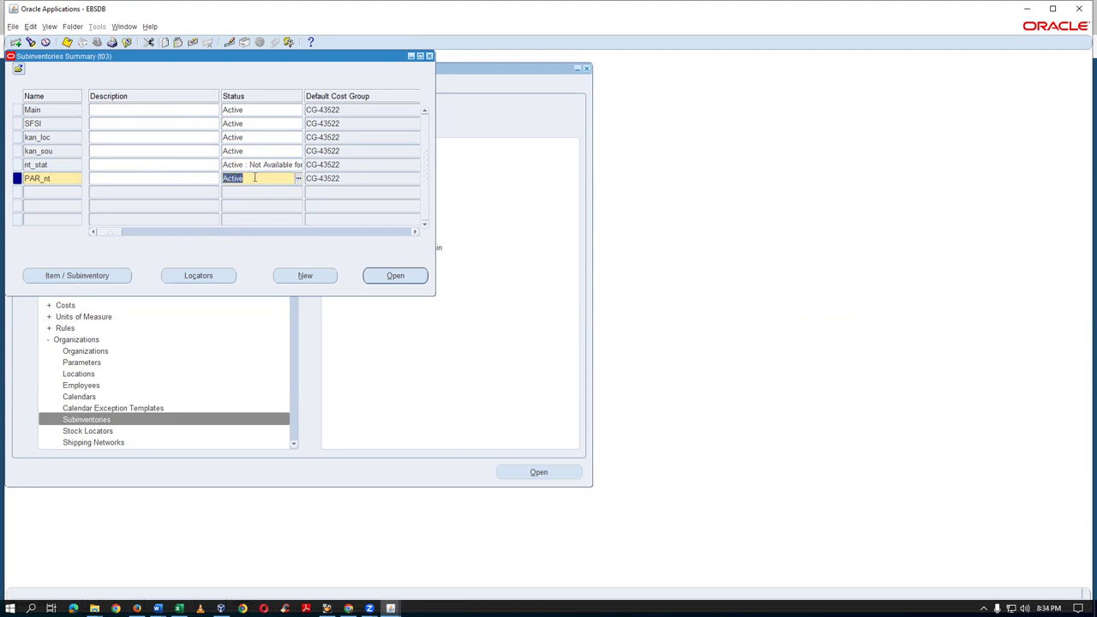
drag(113, 235, 163, 238)
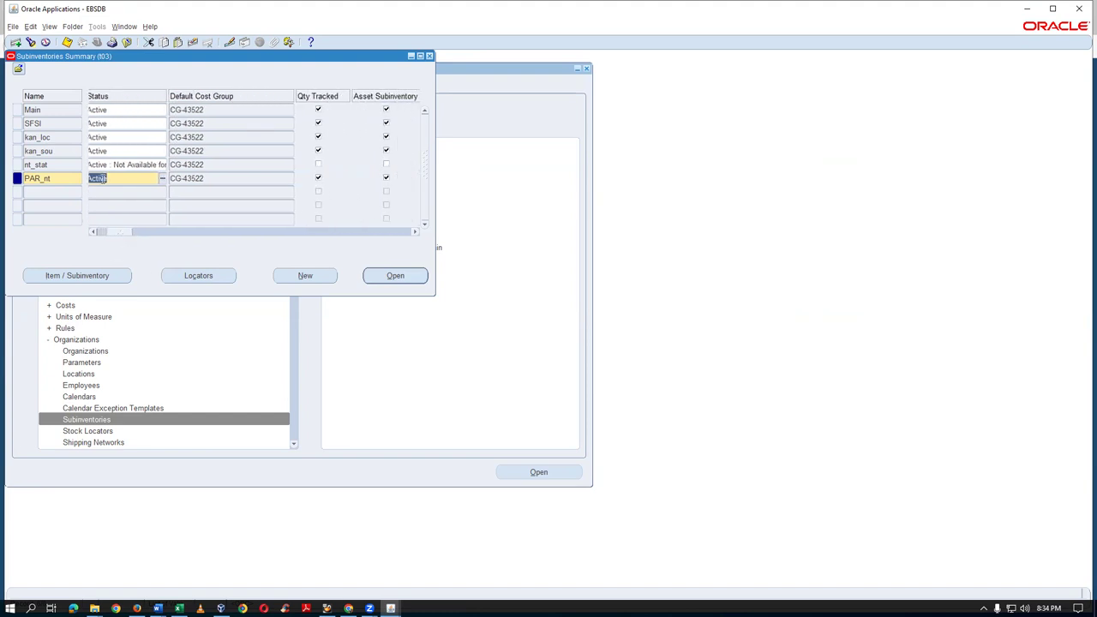
click(165, 179)
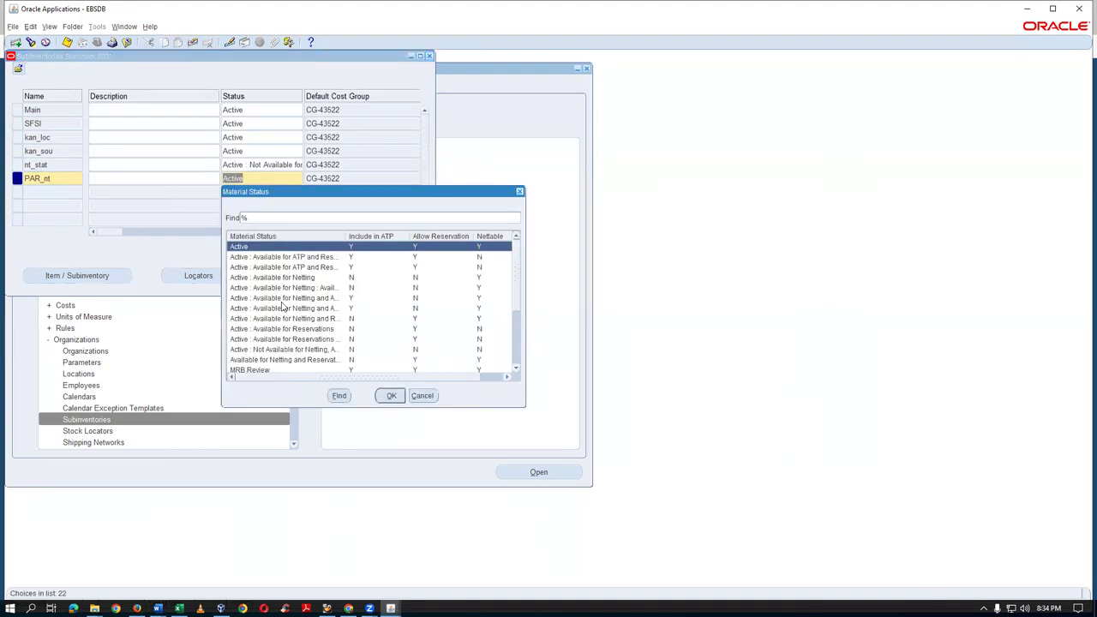
click(350, 351)
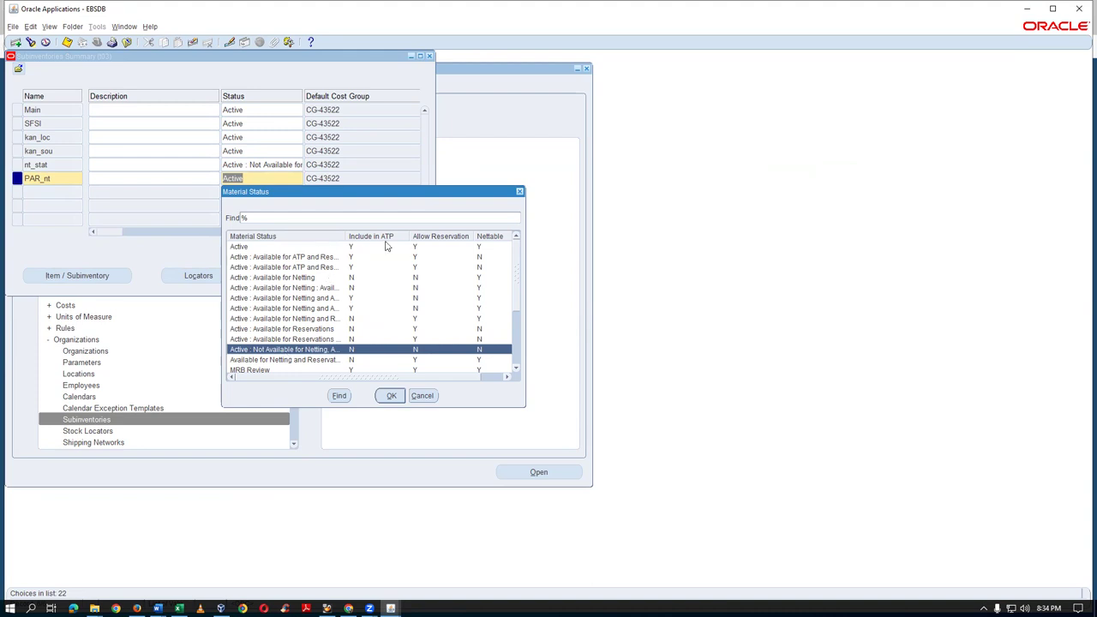
click(400, 399)
Turn off quantity tracking for the PAR_nt subinventory and save the record
drag(337, 233, 184, 234)
drag(148, 265, 118, 274)
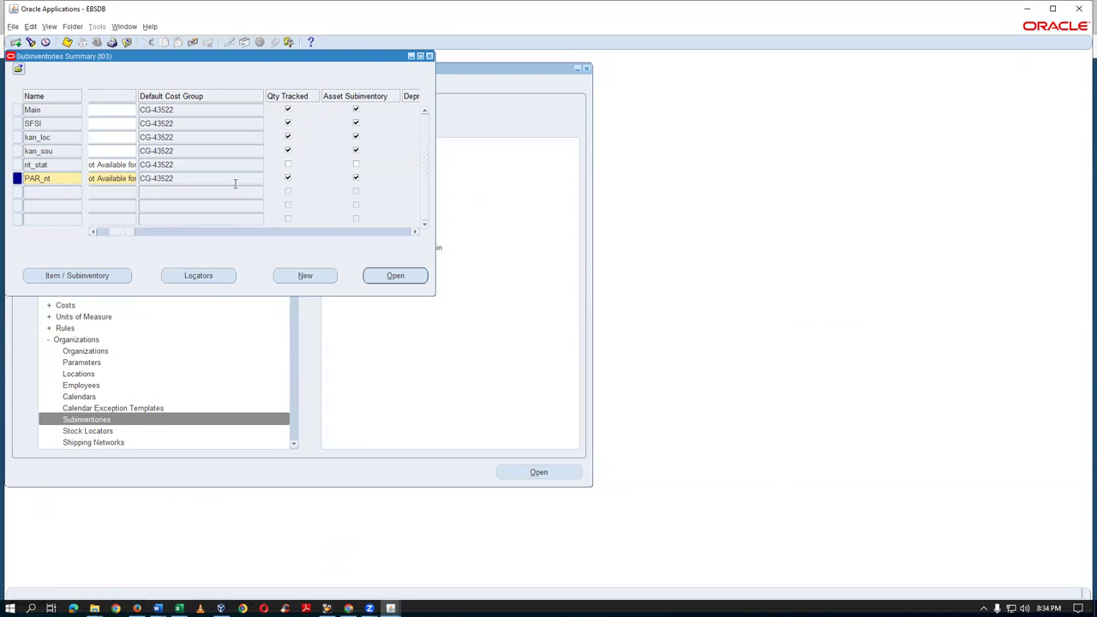
click(289, 178)
key(ctrl+s)
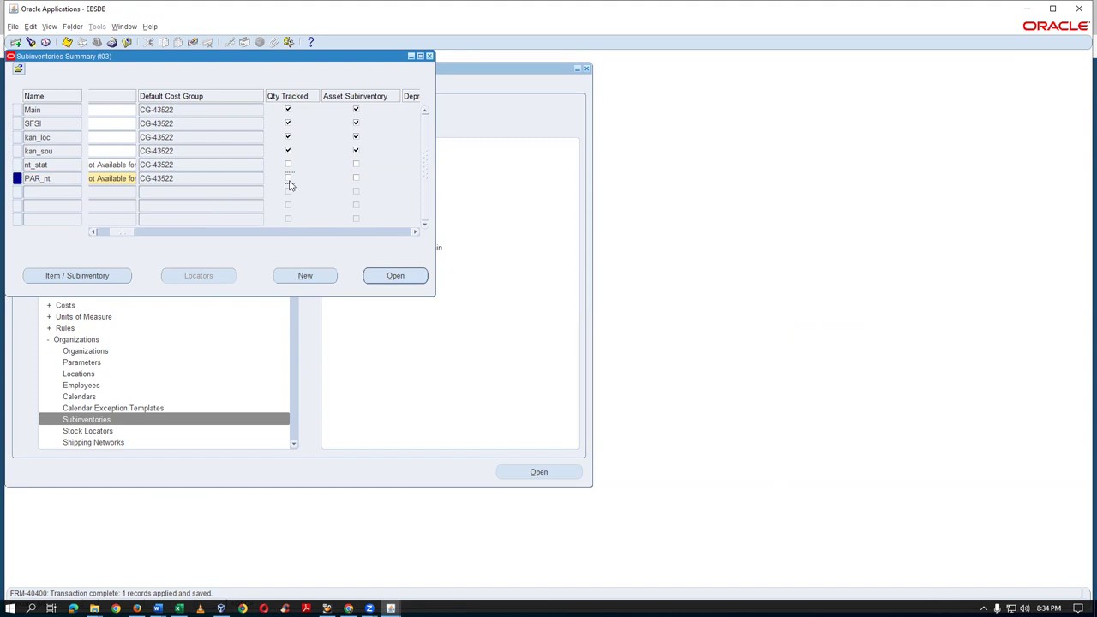
double_click(54, 179)
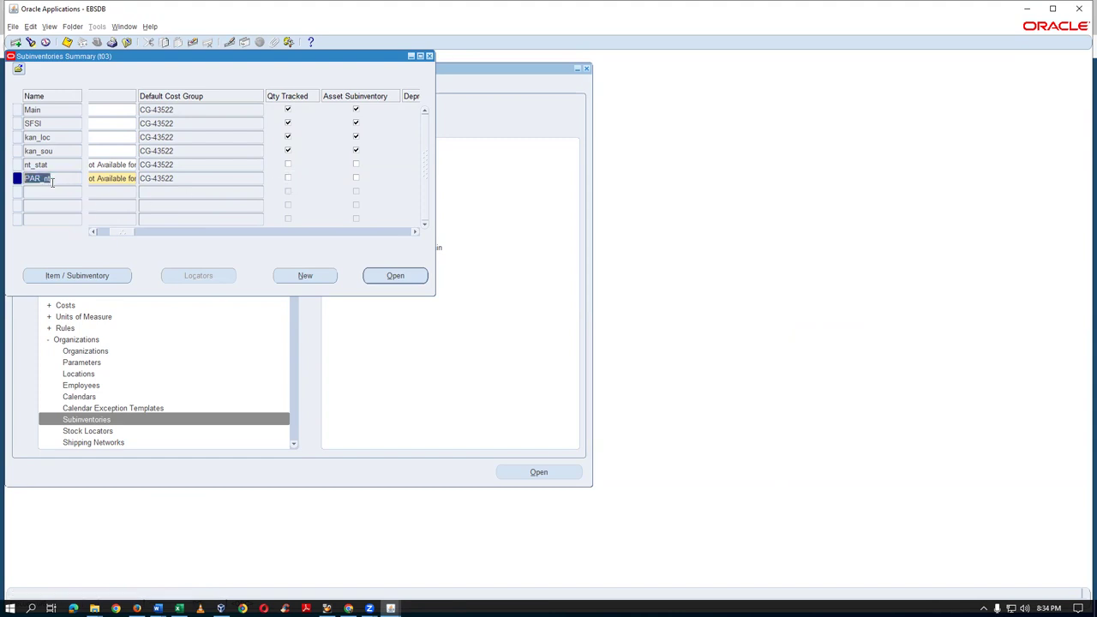
drag(137, 233, 128, 233)
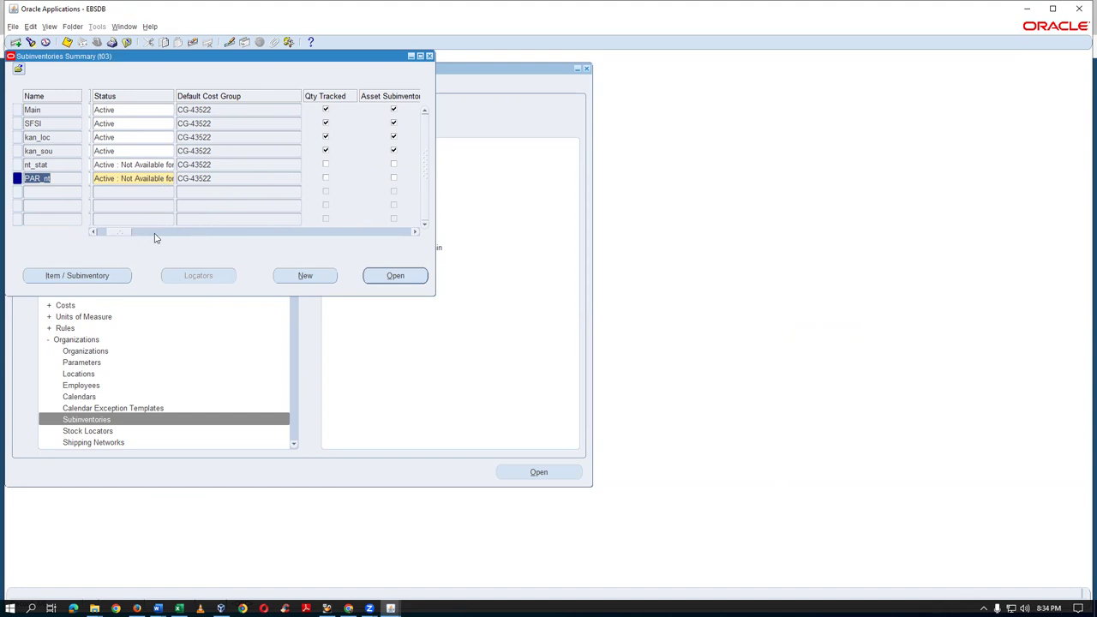
Enable PAR level planning for the PAR_nt subinventory and accept the caution about existing replenishment counts
drag(117, 232, 165, 242)
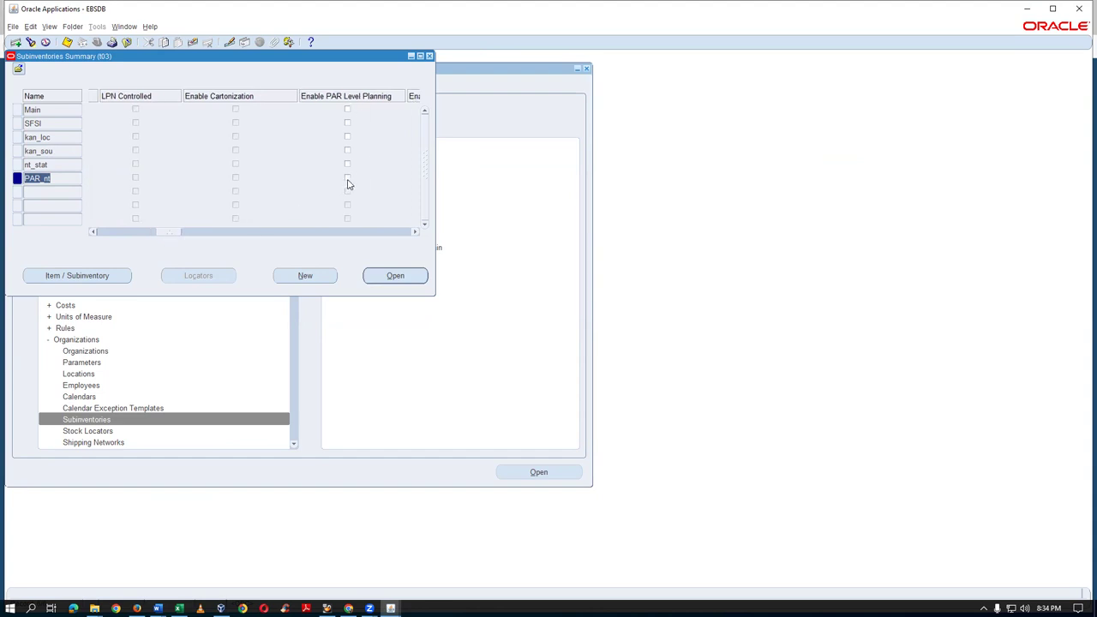
click(347, 178)
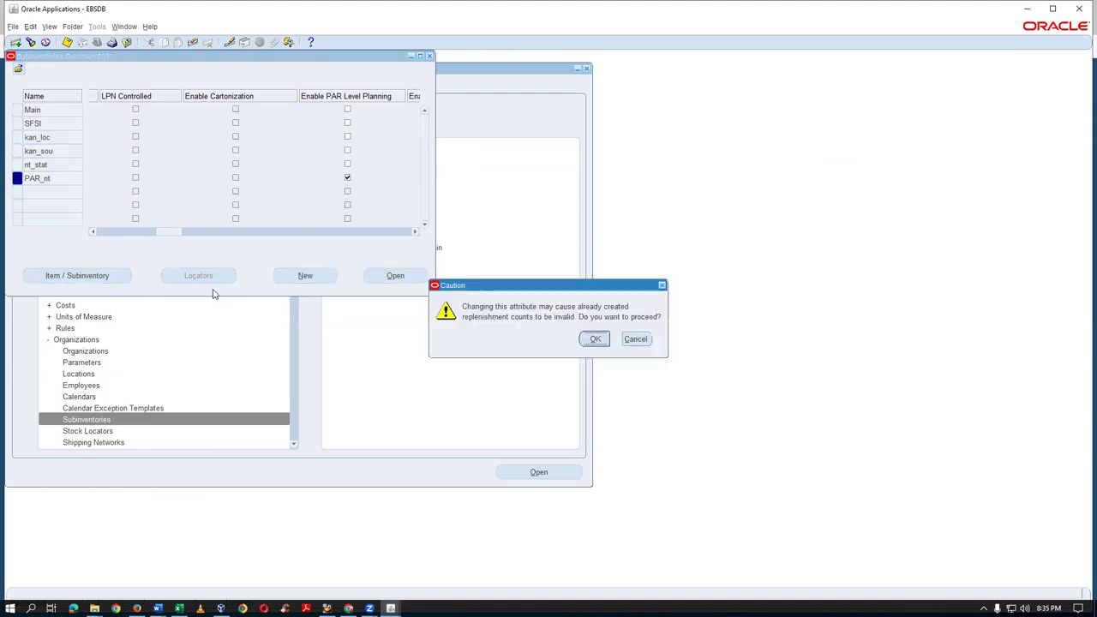
click(588, 344)
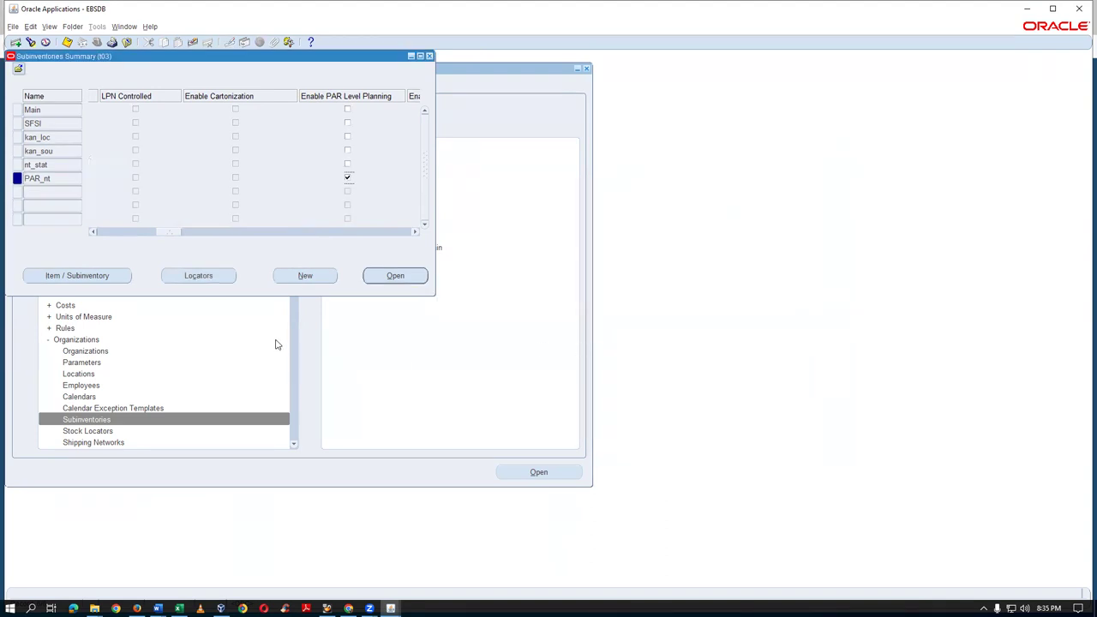
click(196, 281)
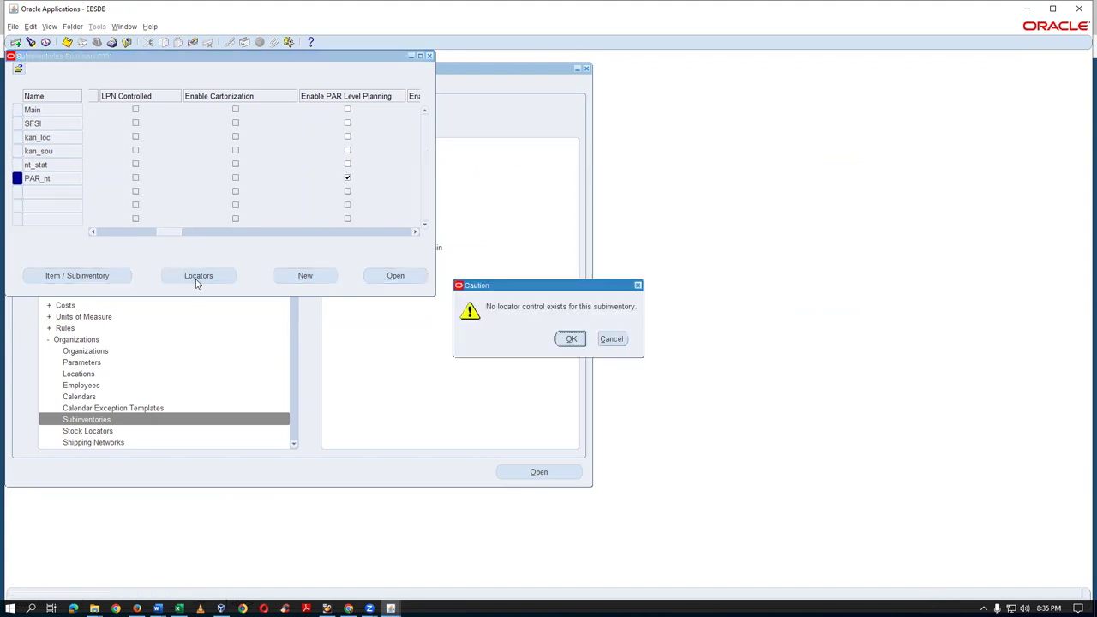
click(571, 339)
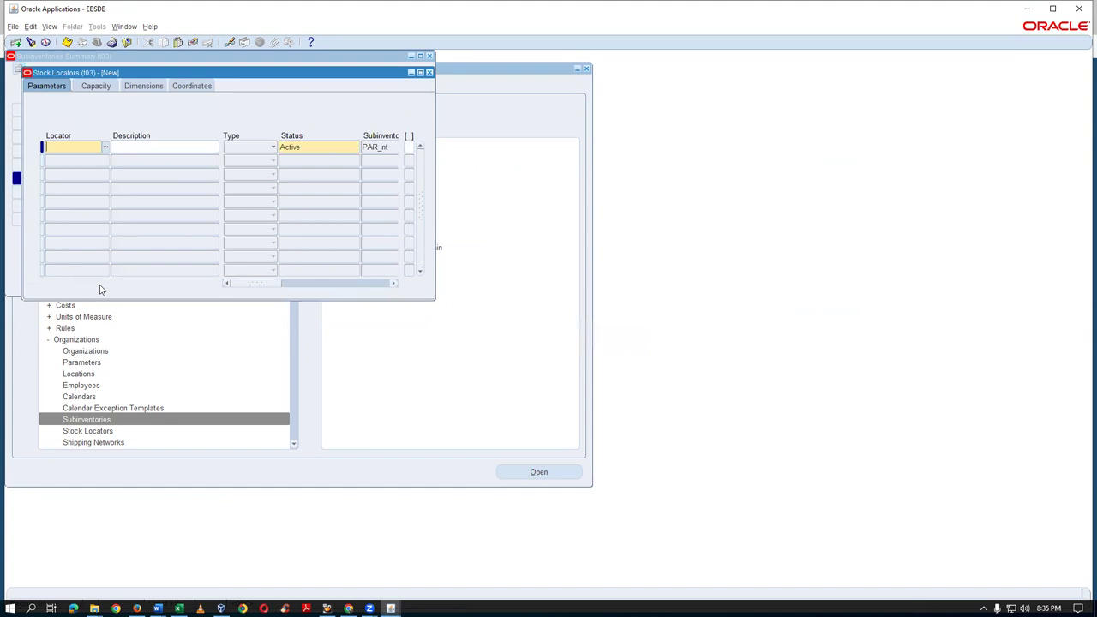
click(429, 72)
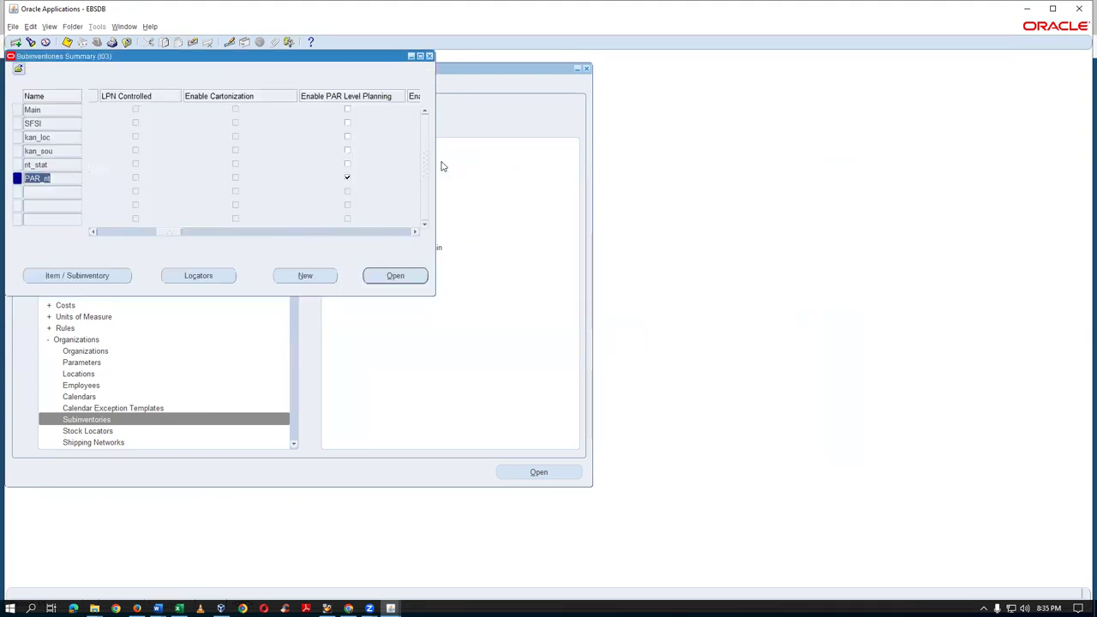
Set the PAR_nt subinventory's locator control to Prespecified and save the record
drag(171, 235, 196, 242)
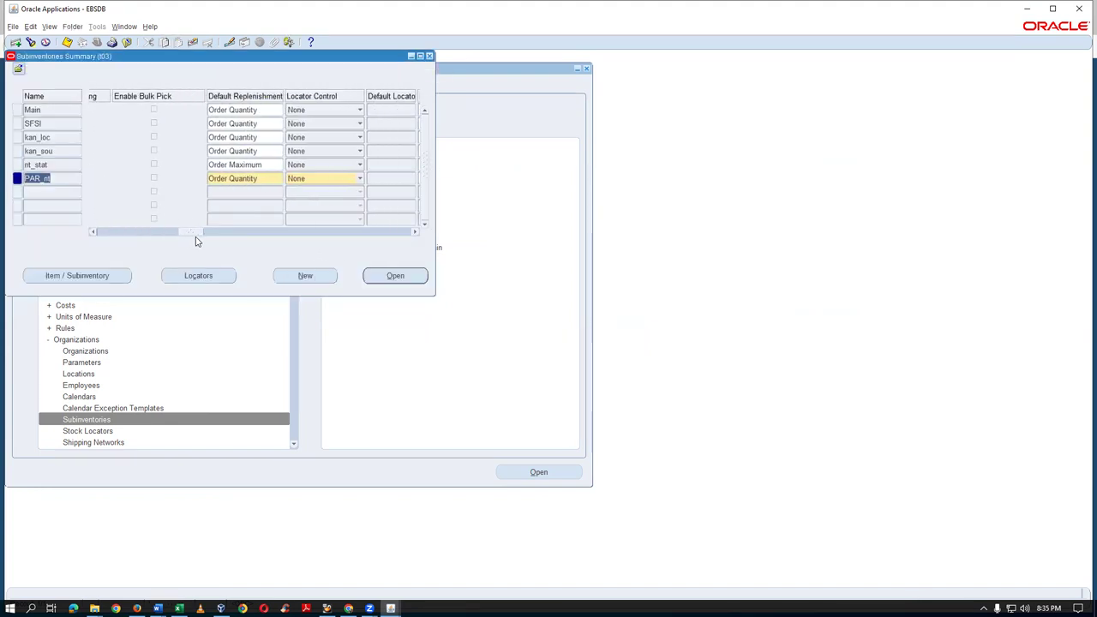
click(313, 181)
click(314, 191)
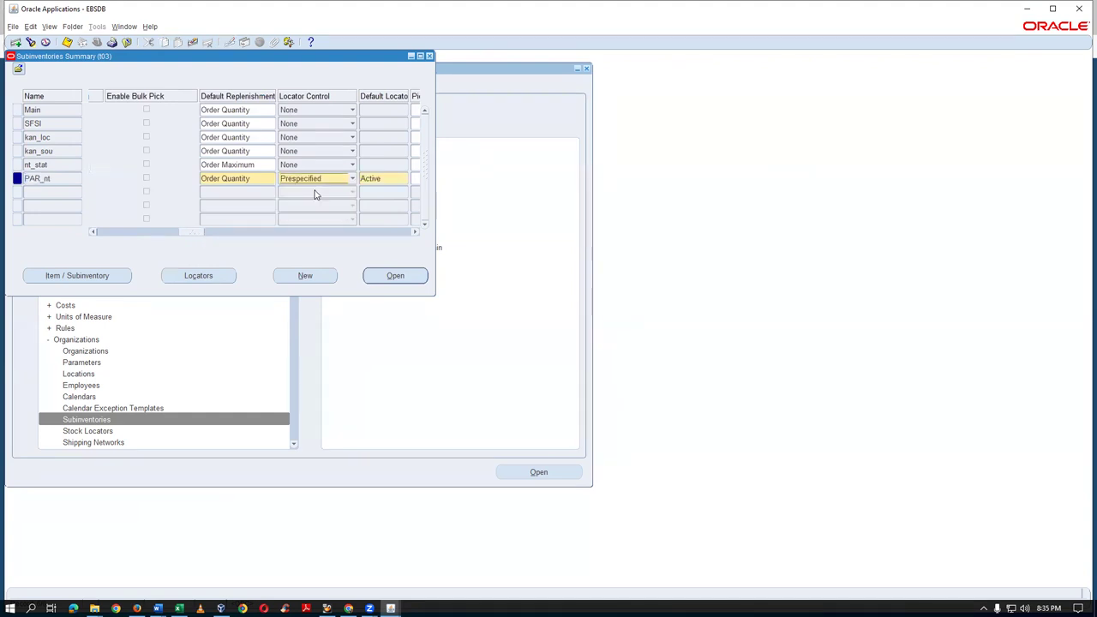
key(ctrl+s)
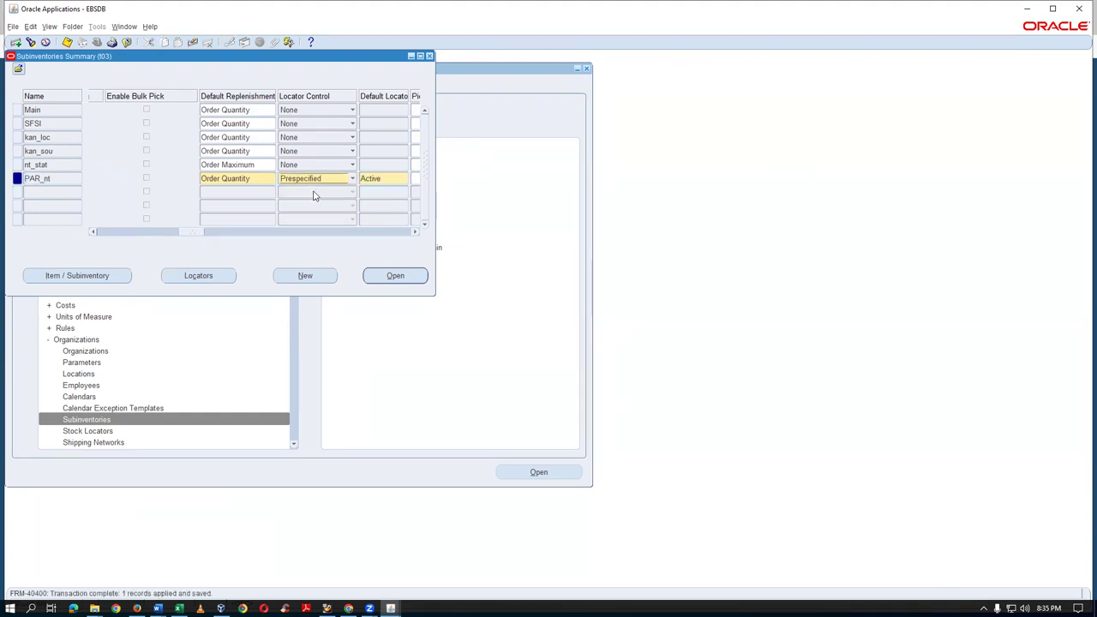
Open the stock locators of PAR_nt and add locator 100.100.100 with the Storage Locator type
click(218, 275)
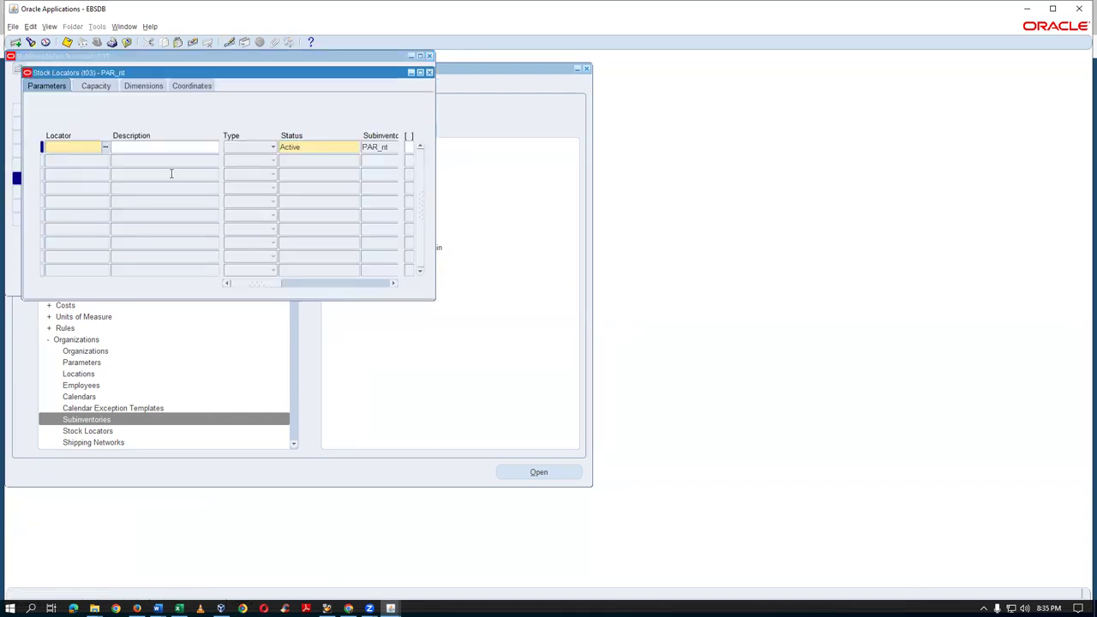
text(100.100.100)
key(Tab)
key(Down)
key(Tab)
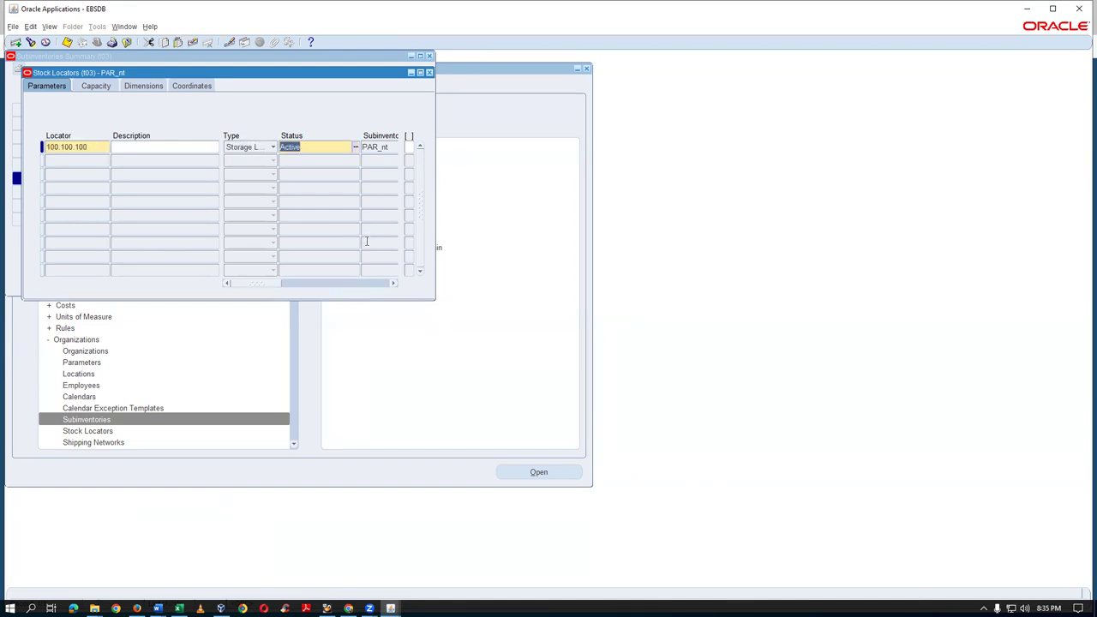
Add a second PAR_nt locator, 200.200.200, with the Storage Locator type
key(Down)
text(200.200.200)
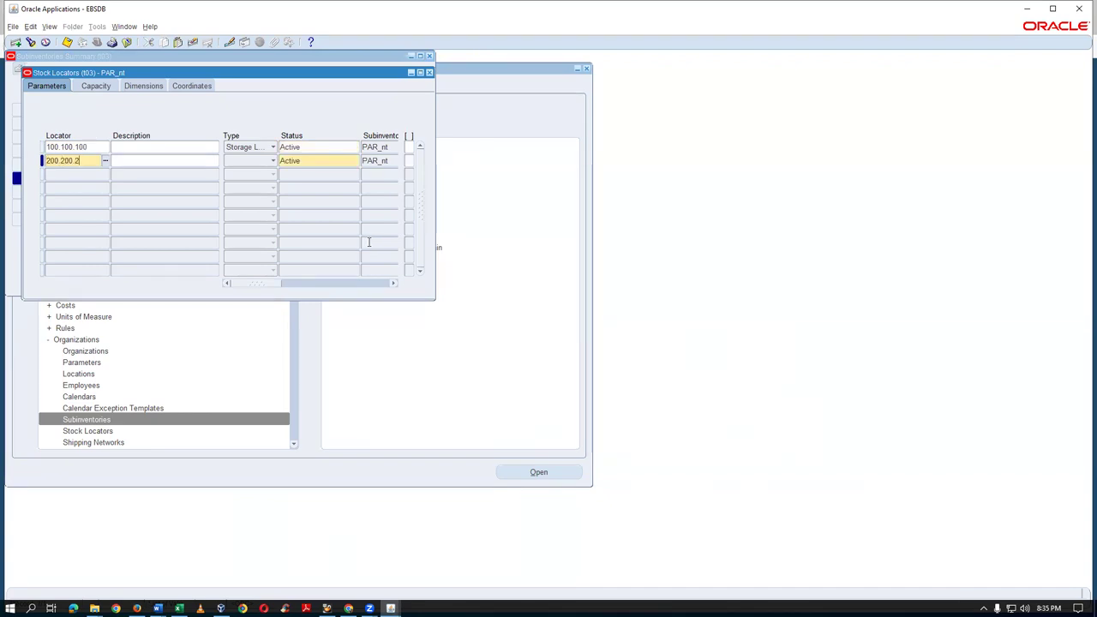
key(Tab)
key(Down)
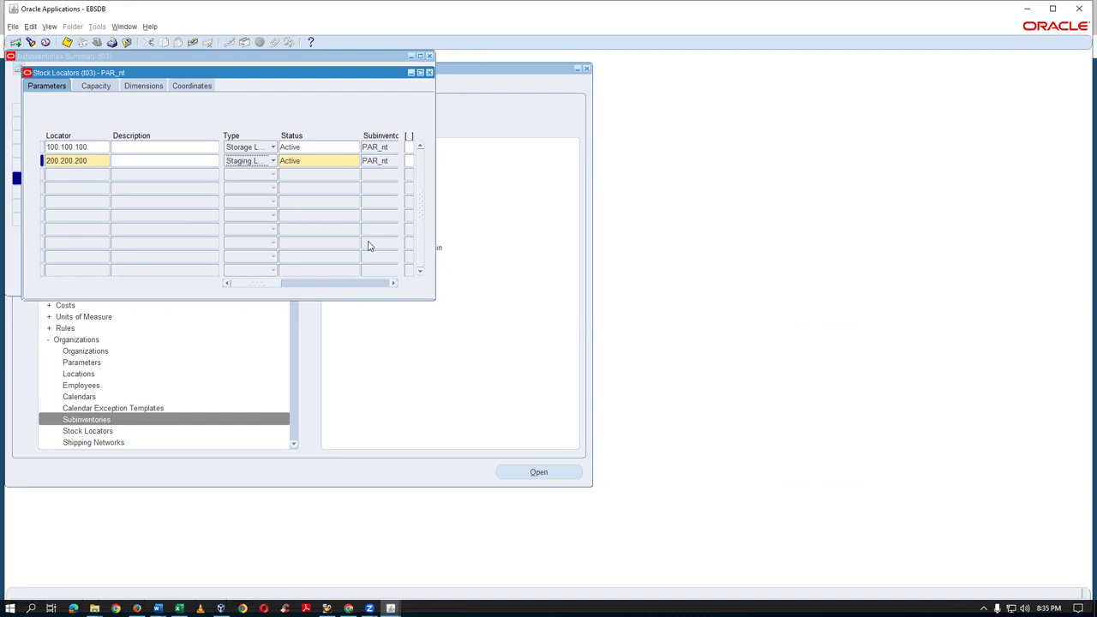
key(Tab)
key(Tab)
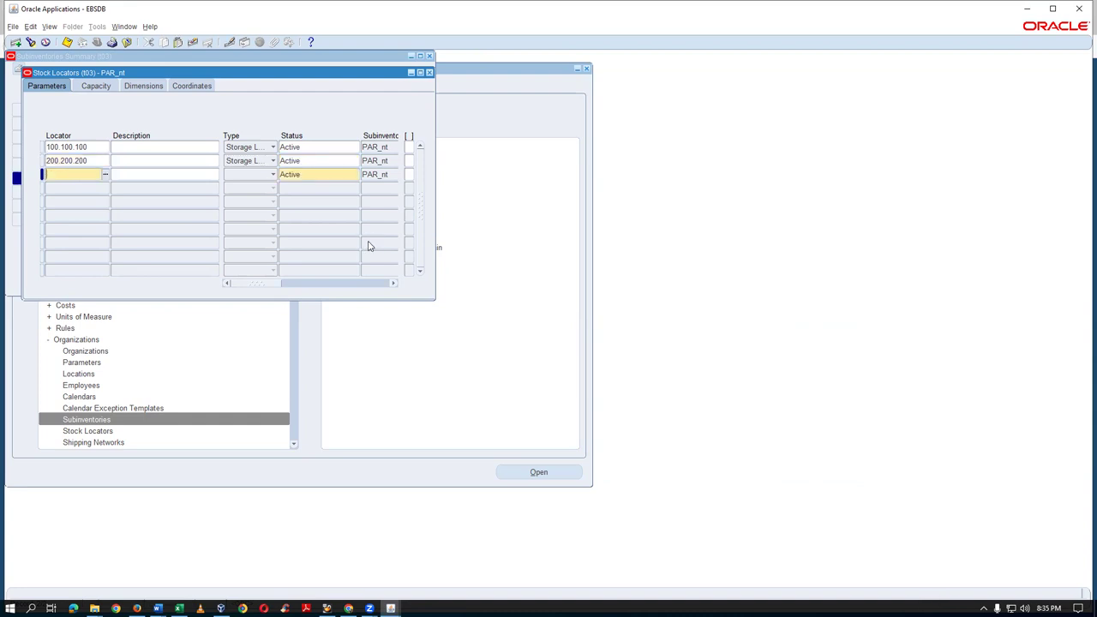
Add a third PAR_nt locator, 300.300.300, as a Storage Locator, save the locators and close their form
text(300.300.300)
key(Tab)
key(s)
key(Tab)
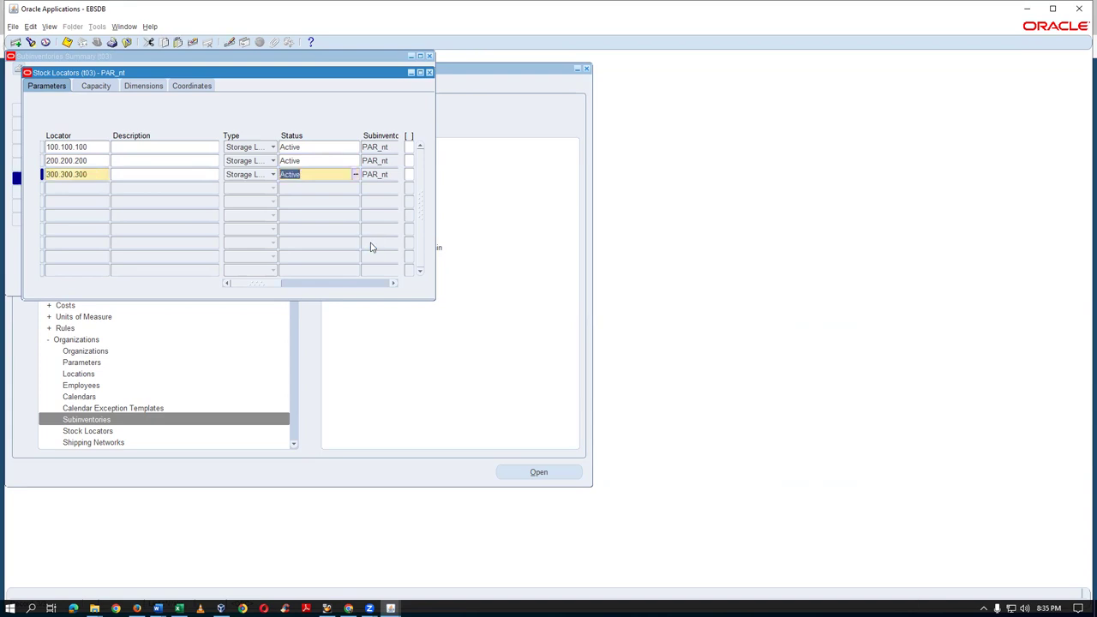
key(ctrl+s)
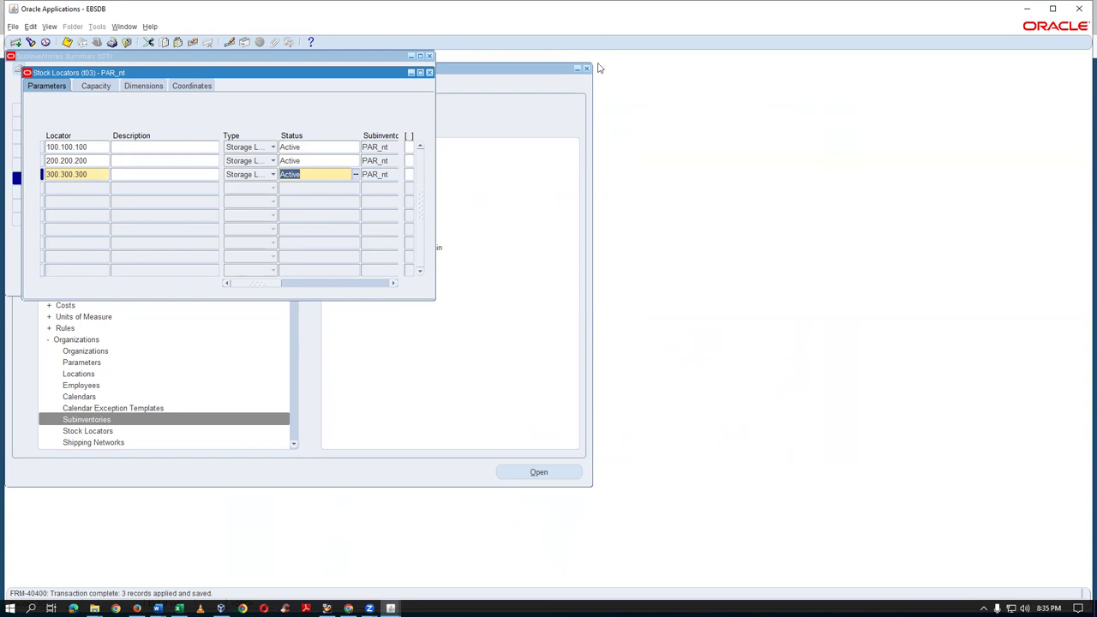
click(429, 73)
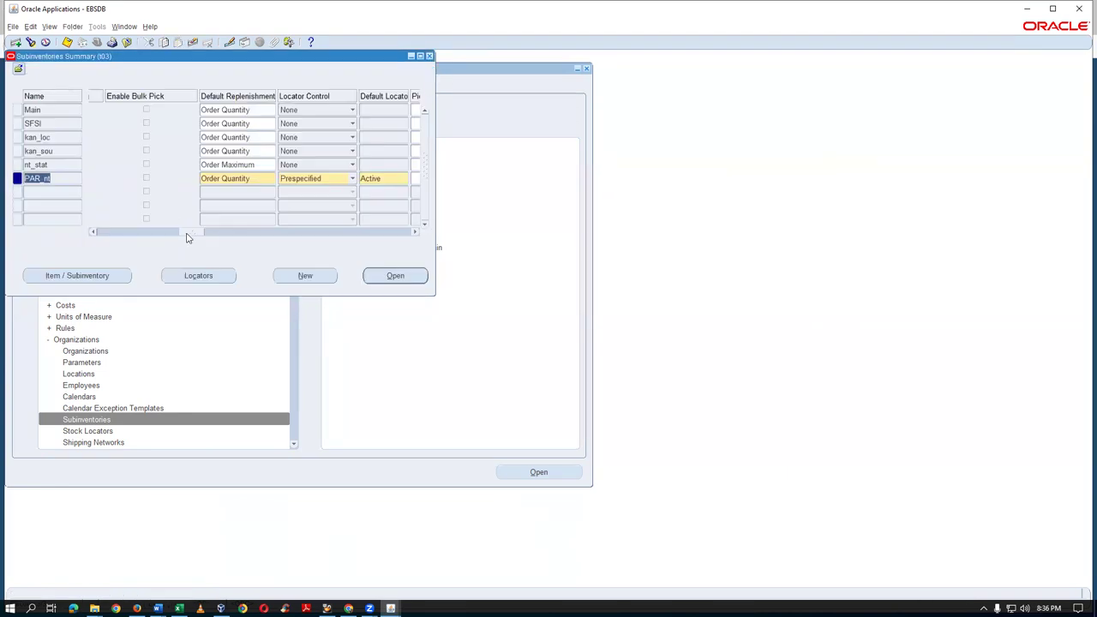
Review the PAR_nt subinventory's status, replenishment and locator control settings along with its stock locators
drag(187, 232, 70, 246)
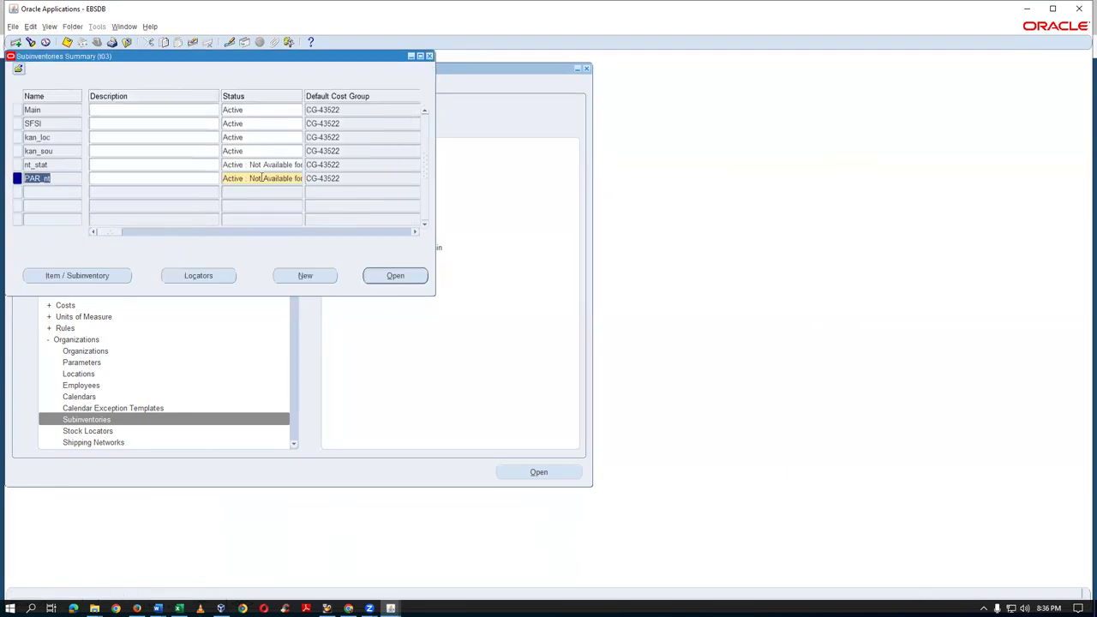
drag(103, 234, 227, 234)
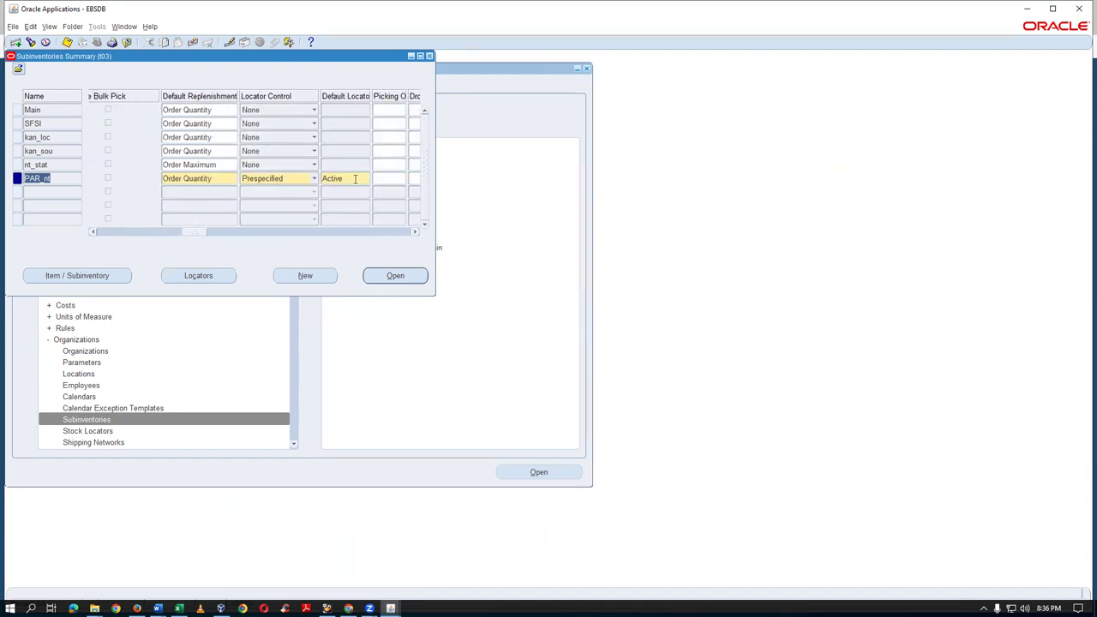
click(191, 284)
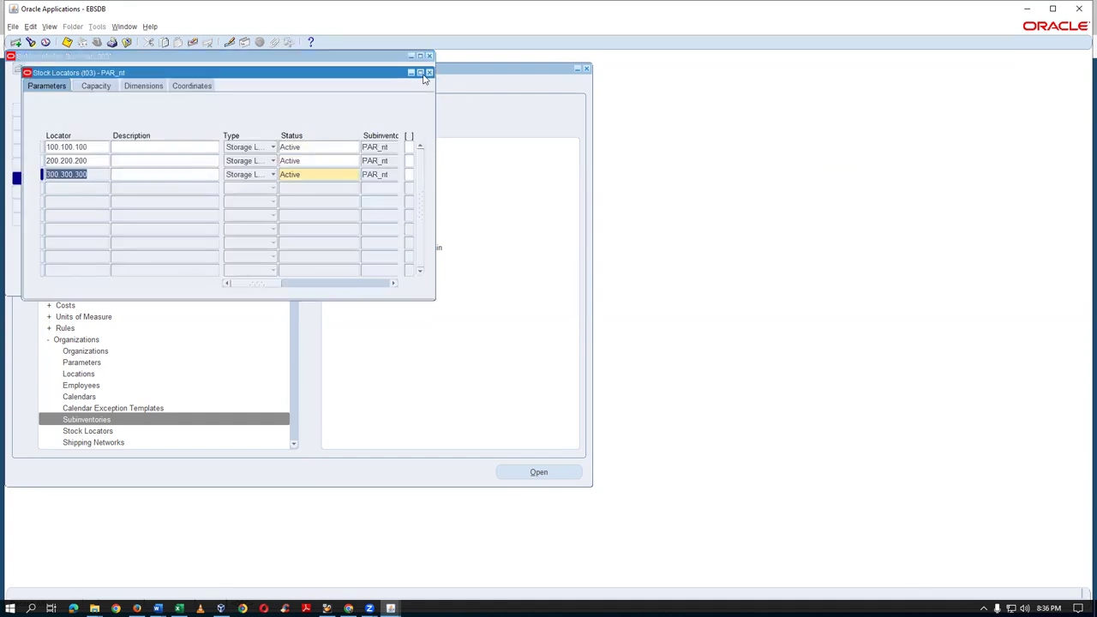
click(429, 72)
Open the item assignments for PAR_nt and add the item A4_Paper
click(77, 275)
text(QA4%)
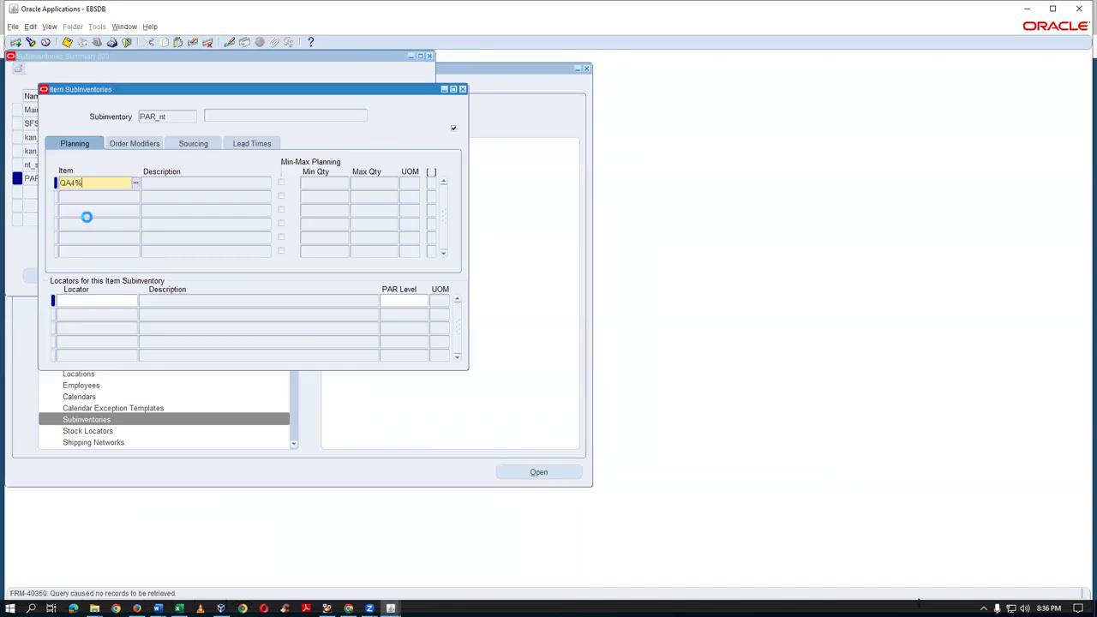
key(Tab)
key(Escape)
text(A)
text(4_Paper)
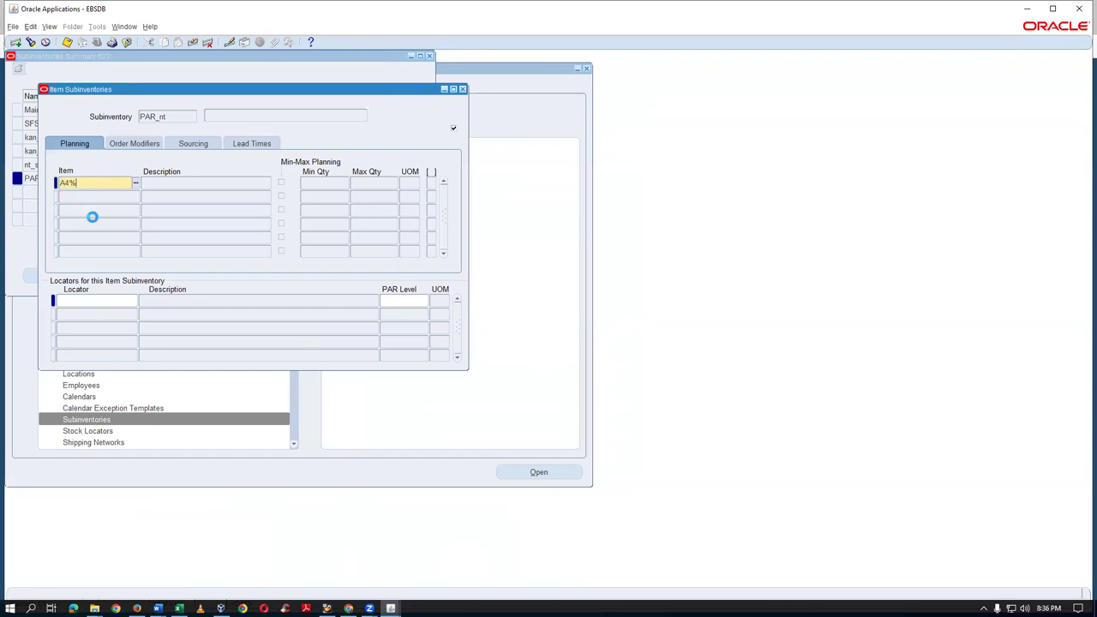
key(Tab)
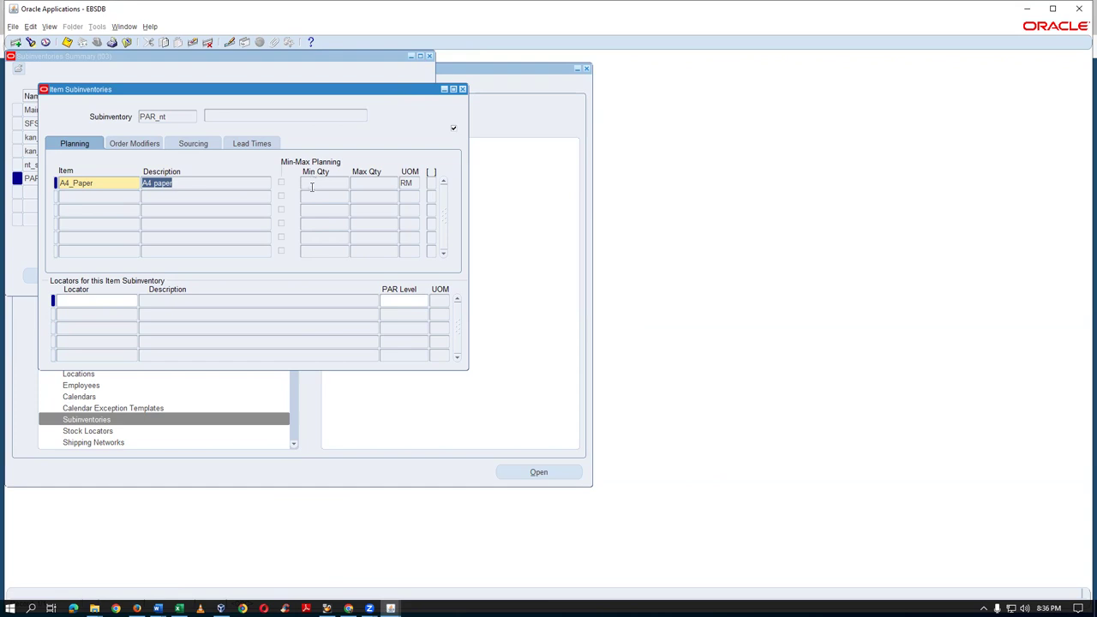
Switch to the EBS Inventory Work Sheet in Excel, review the topics under Replenishments, and return to Oracle Applications
key(alt+Tab)
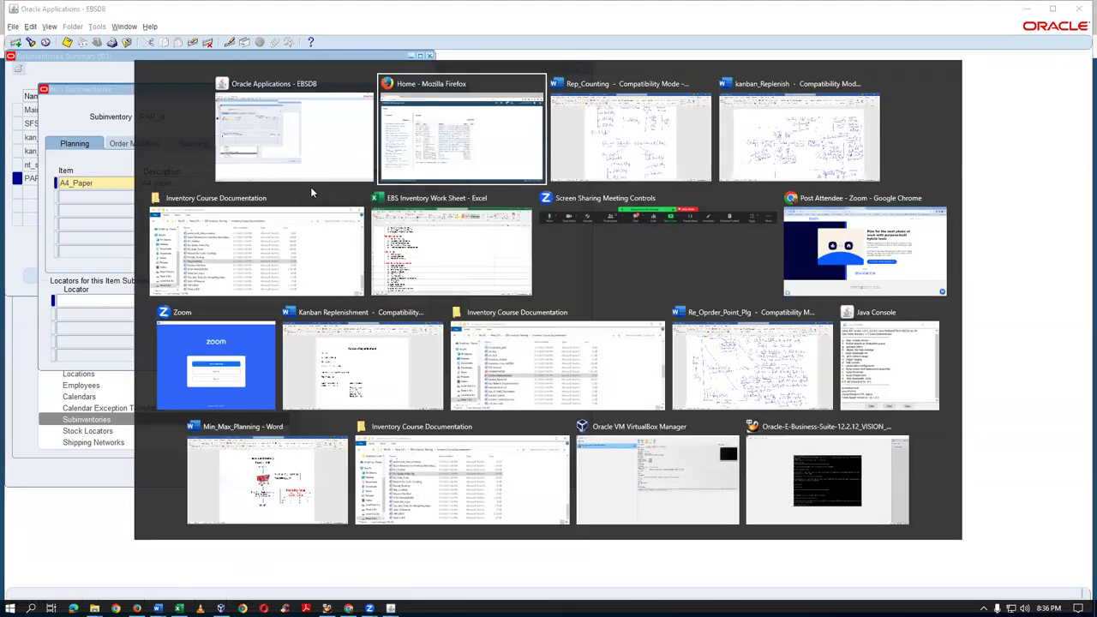
key(alt+Tab)
key(alt+Tab)
key(alt+Tab)
key(alt+Tab)
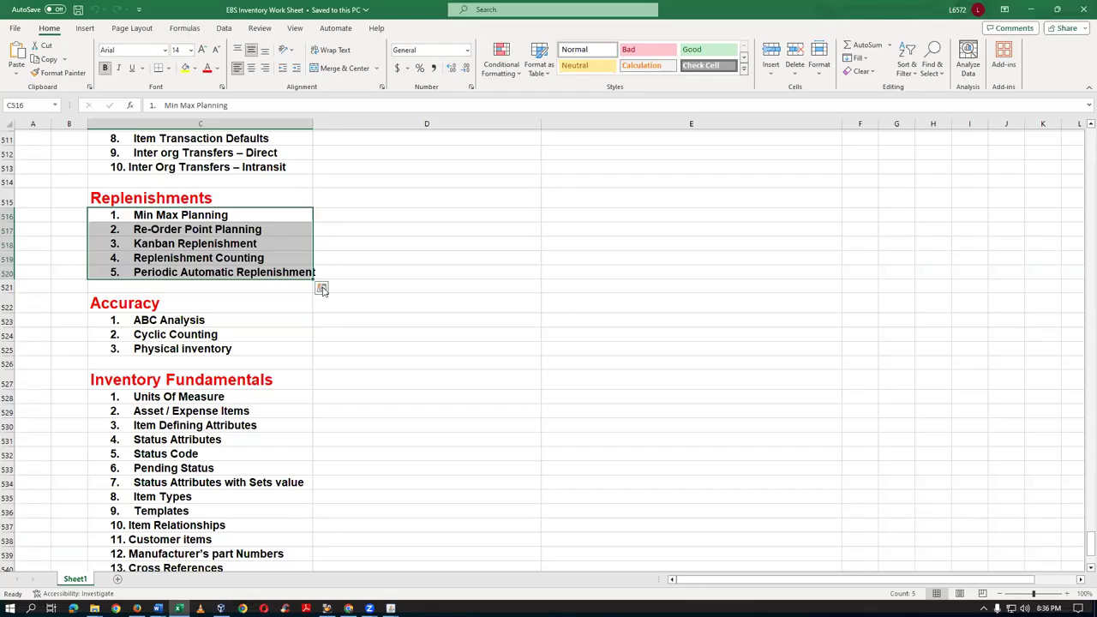
click(320, 304)
click(261, 214)
drag(261, 214, 267, 273)
key(alt+Tab)
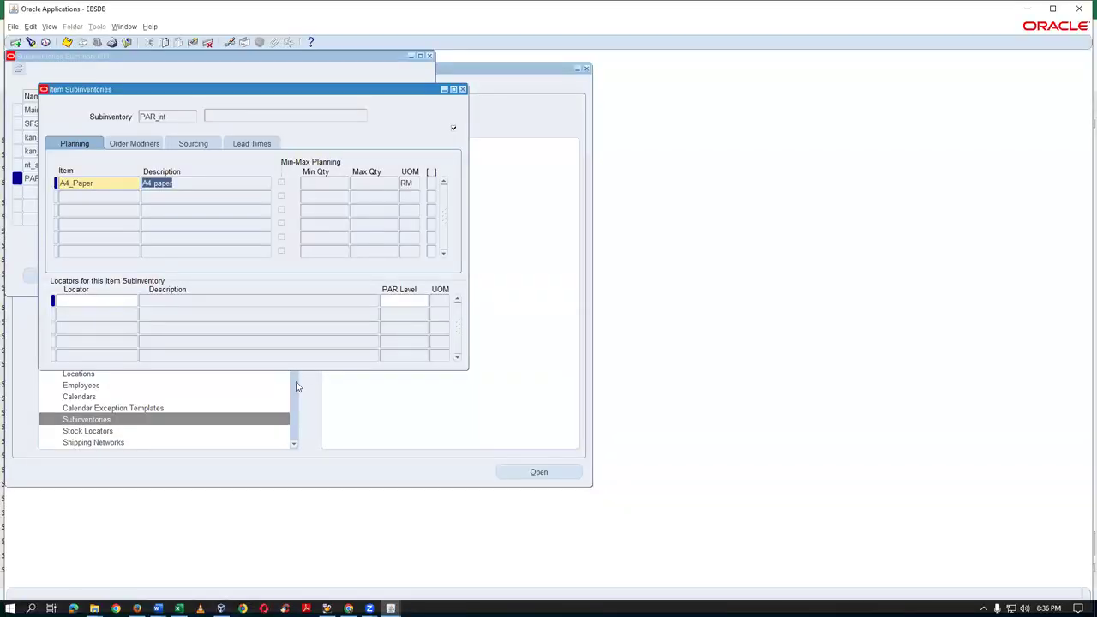
Assign A4_Paper to locator 100.100.100 with a PAR level of 100 and to locator 200.200.200 with a PAR level of 200
click(69, 299)
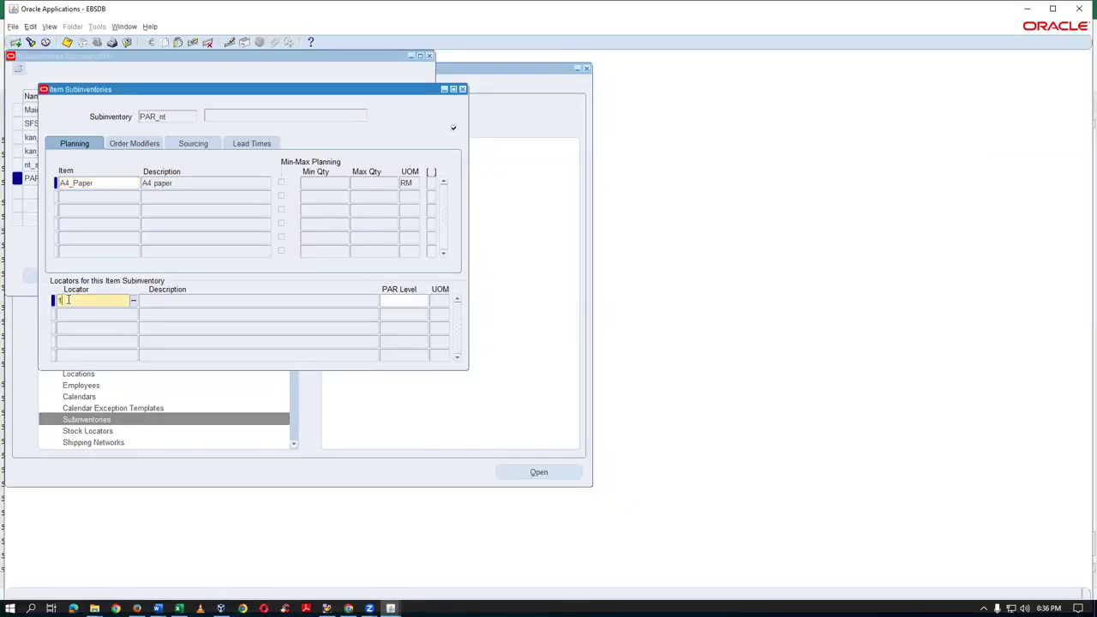
text(10.100.100100)
key(Tab)
text(200.200.200)
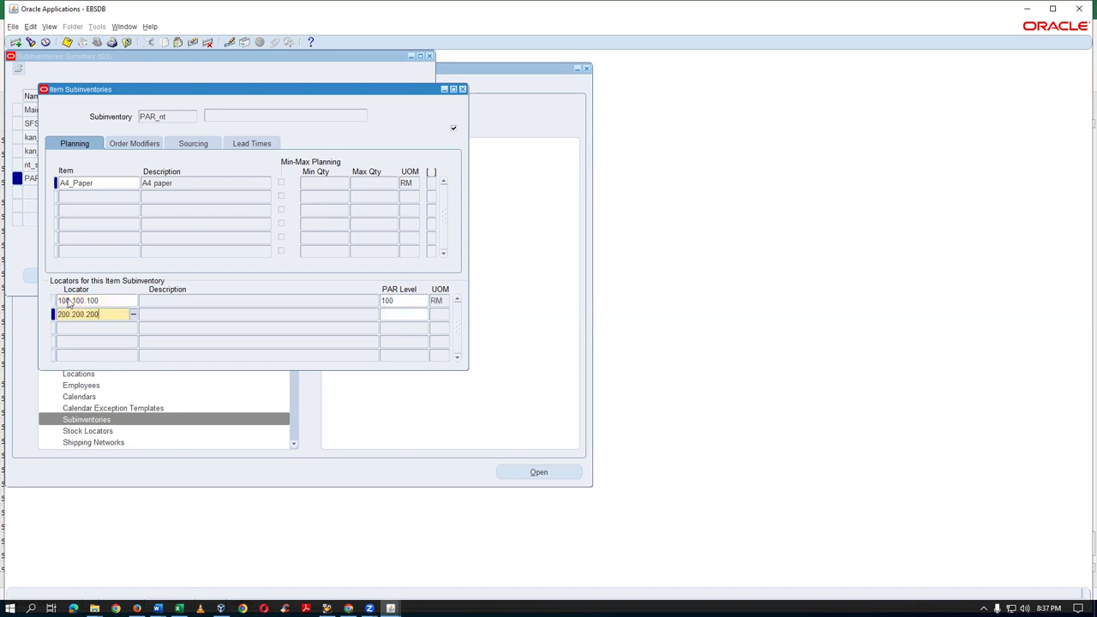
text(200)
key(Tab)
Assign A4_Paper to locator 300.300.300 with a PAR level of 300 and save the item subinventory record
text(300)
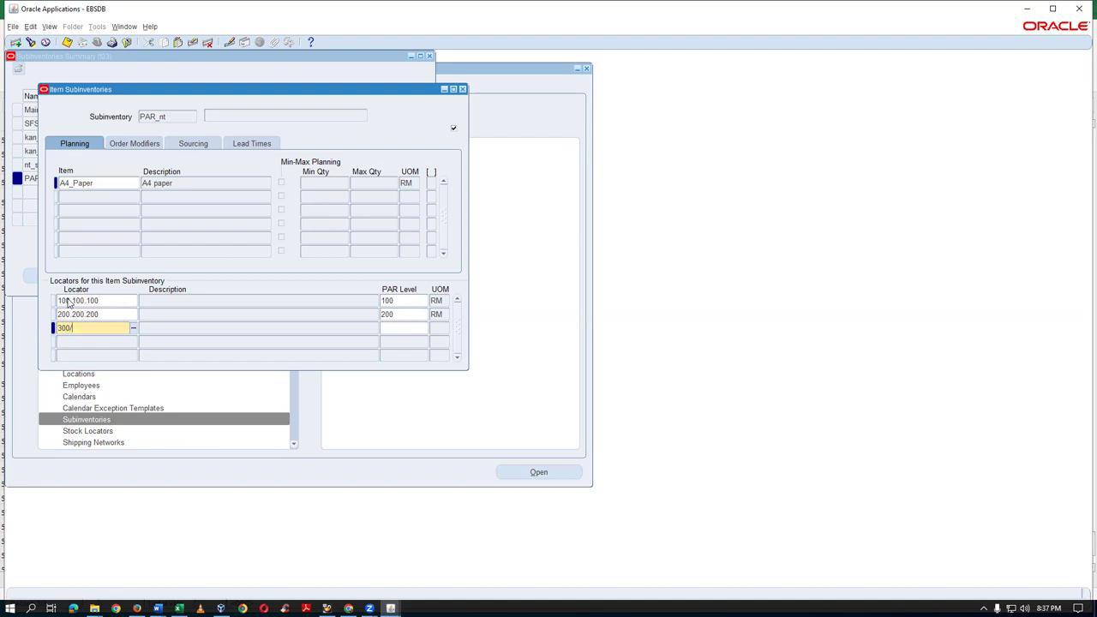
text(.300.300)
key(Tab)
text(300)
key(ctrl+s)
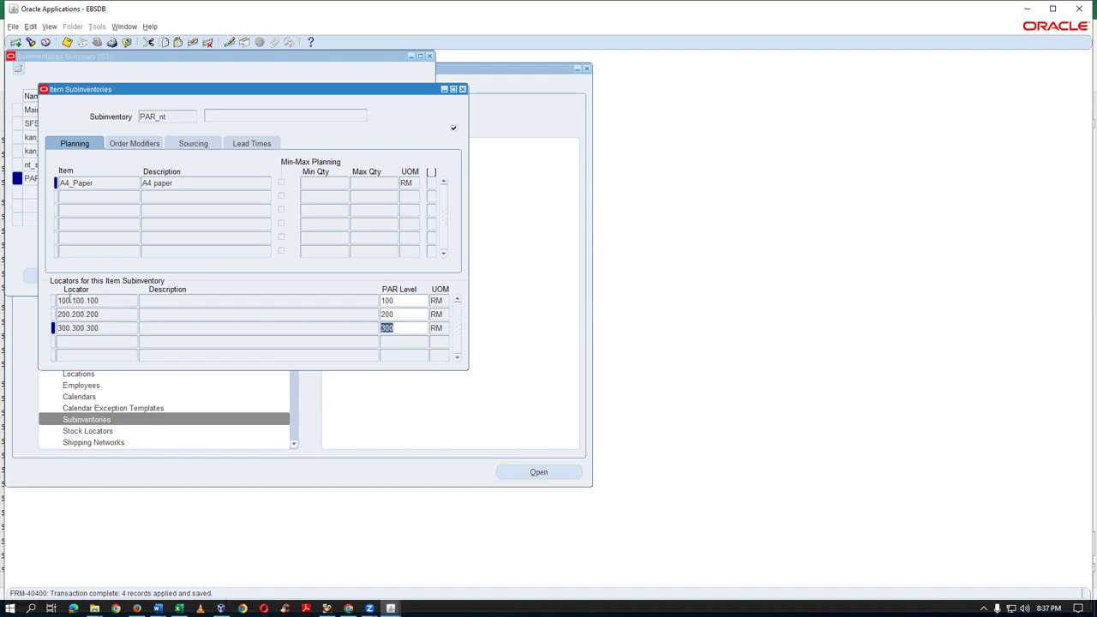
Review A4_Paper's locators and their PAR levels in PAR_nt, and close the item and subinventory forms to return to the Navigator
click(106, 300)
click(118, 317)
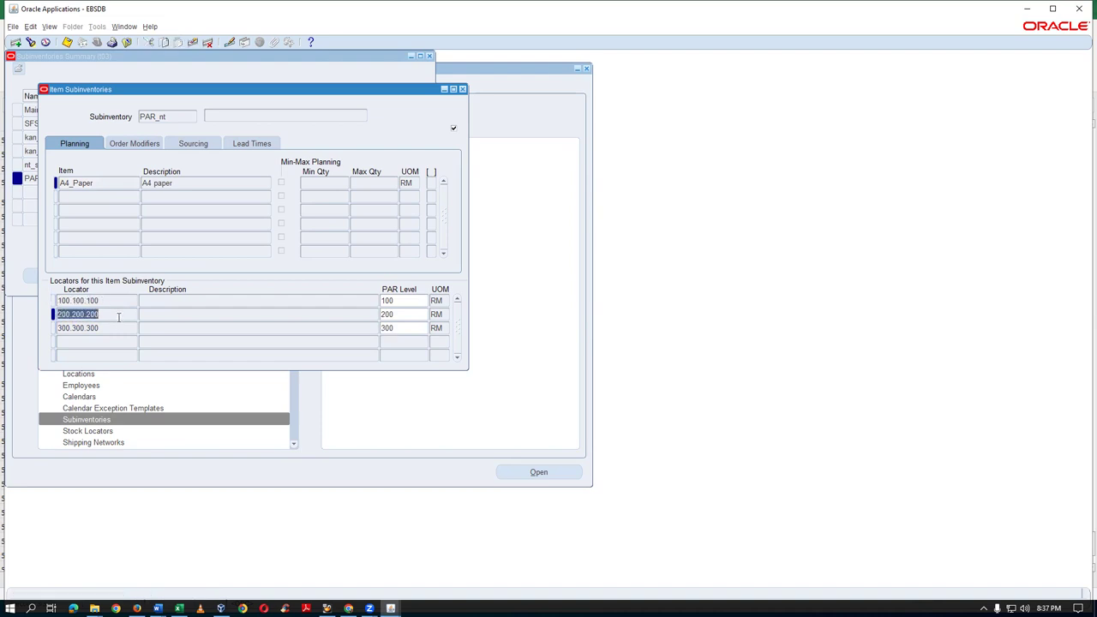
click(119, 326)
click(118, 315)
click(114, 300)
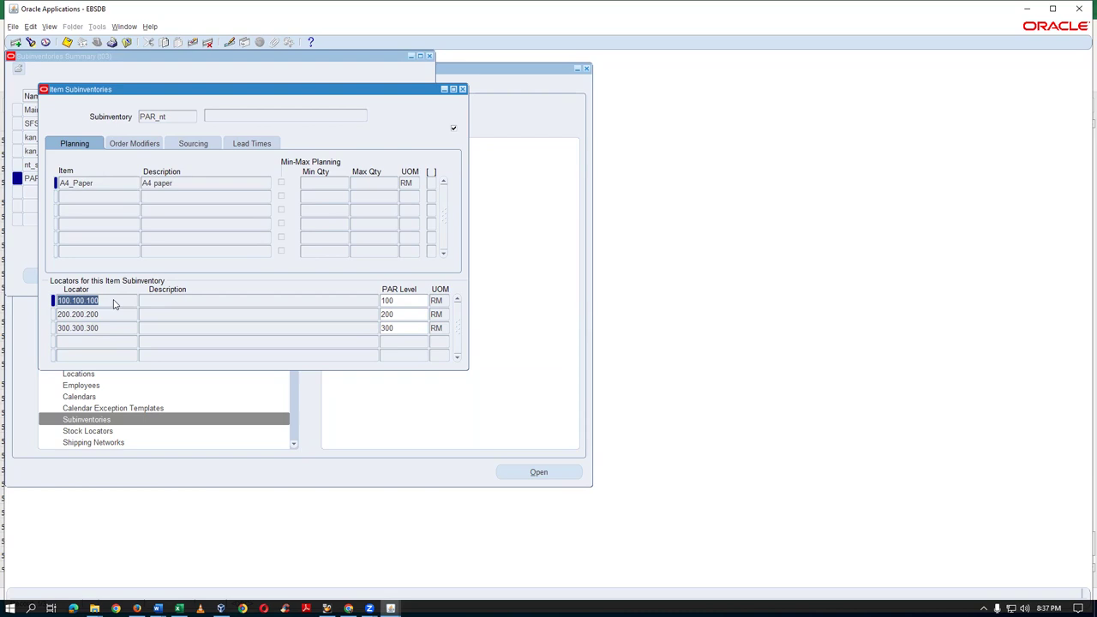
click(390, 301)
click(394, 314)
click(401, 329)
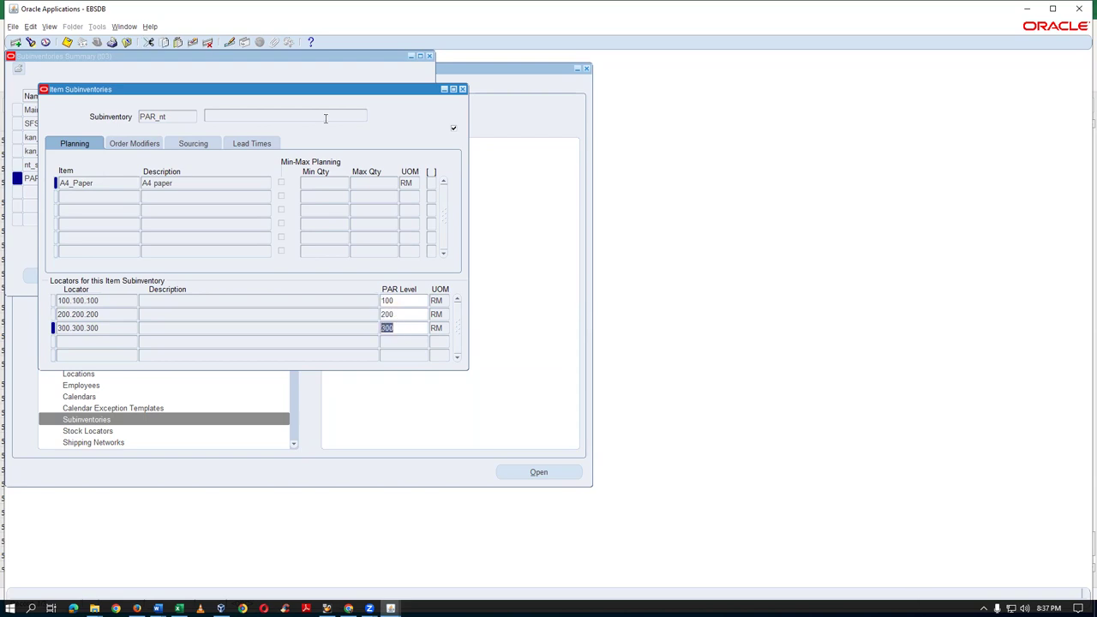
click(462, 90)
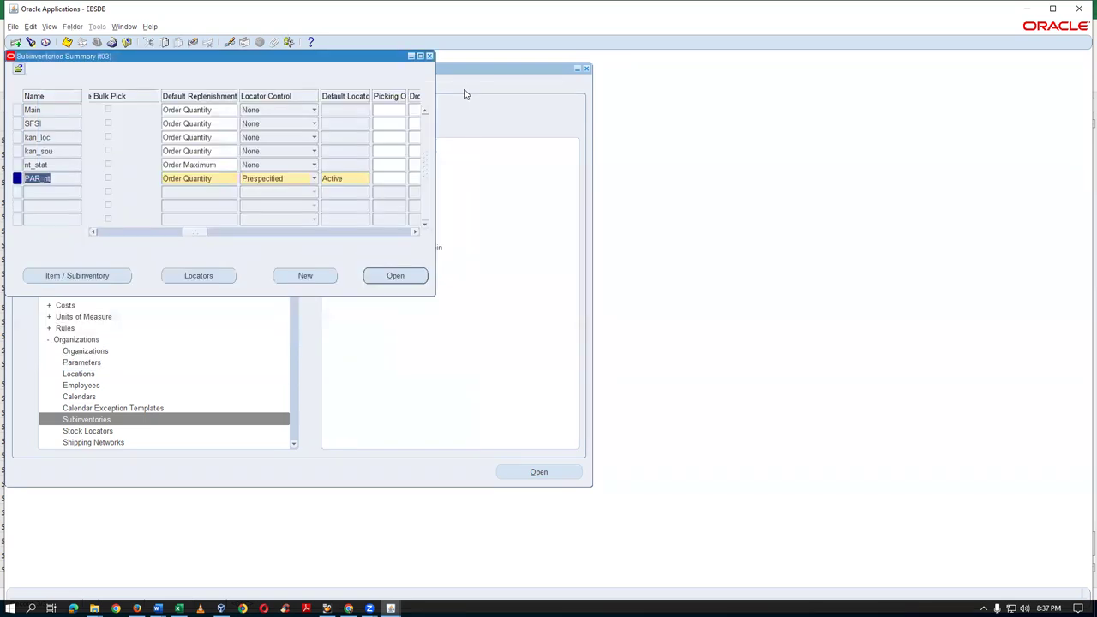
click(430, 57)
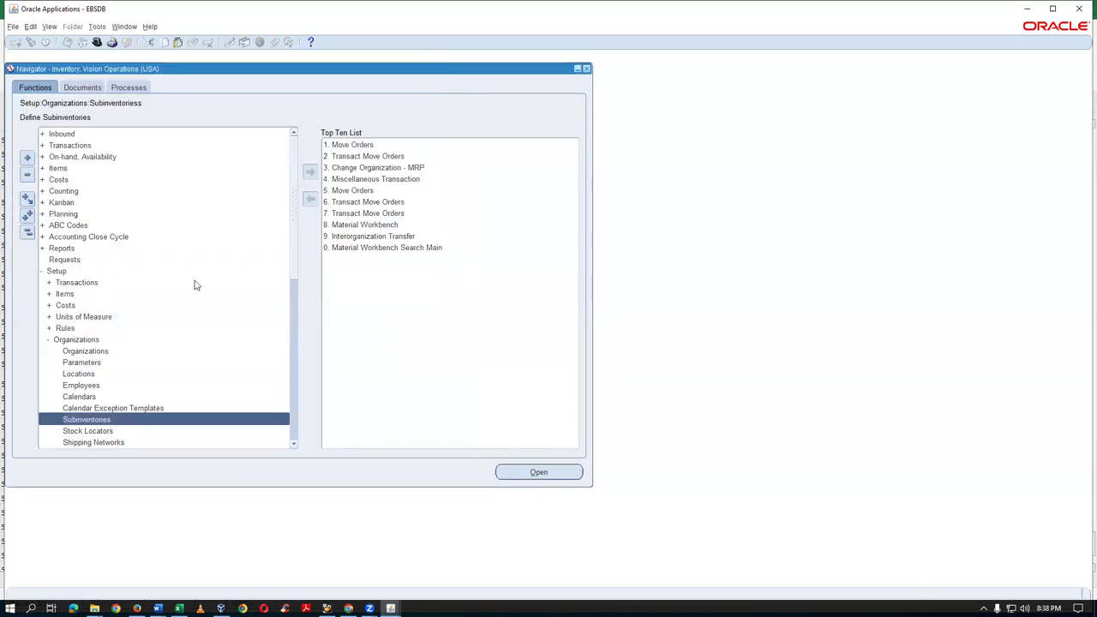
Open the Replenishment Counts form for maintaining counts and find all existing replenishment count headers
click(28, 232)
double_click(81, 191)
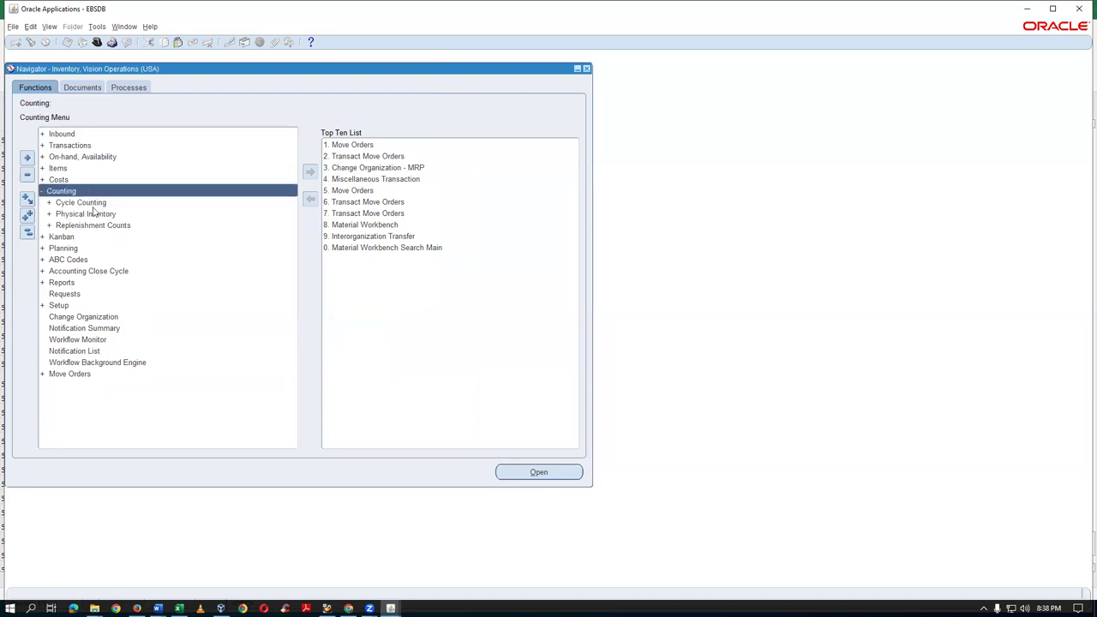
double_click(98, 226)
click(99, 234)
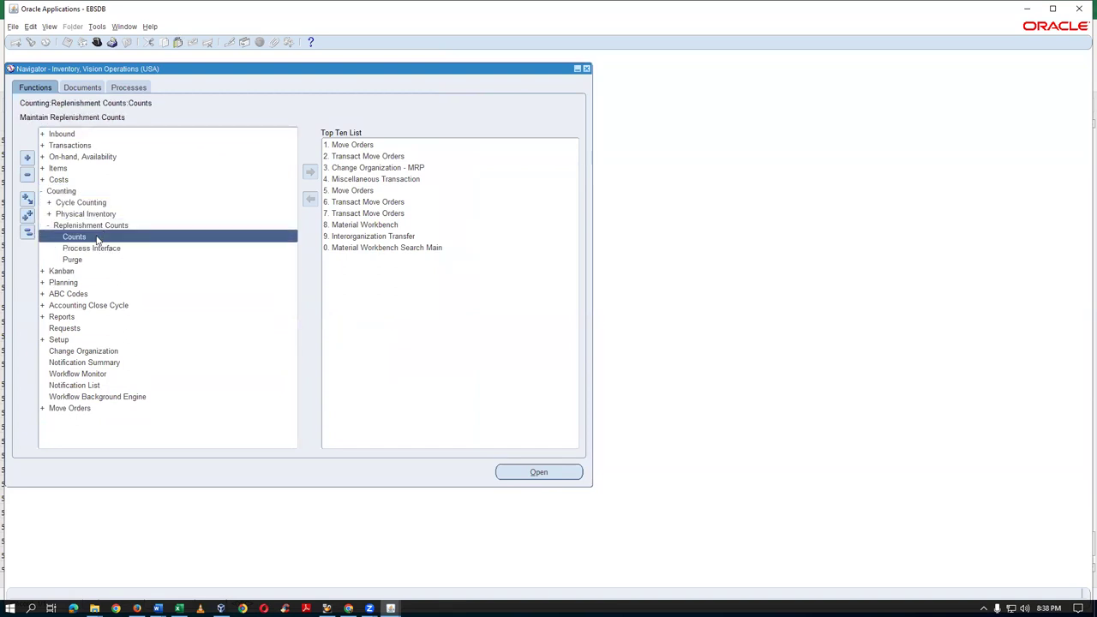
double_click(96, 238)
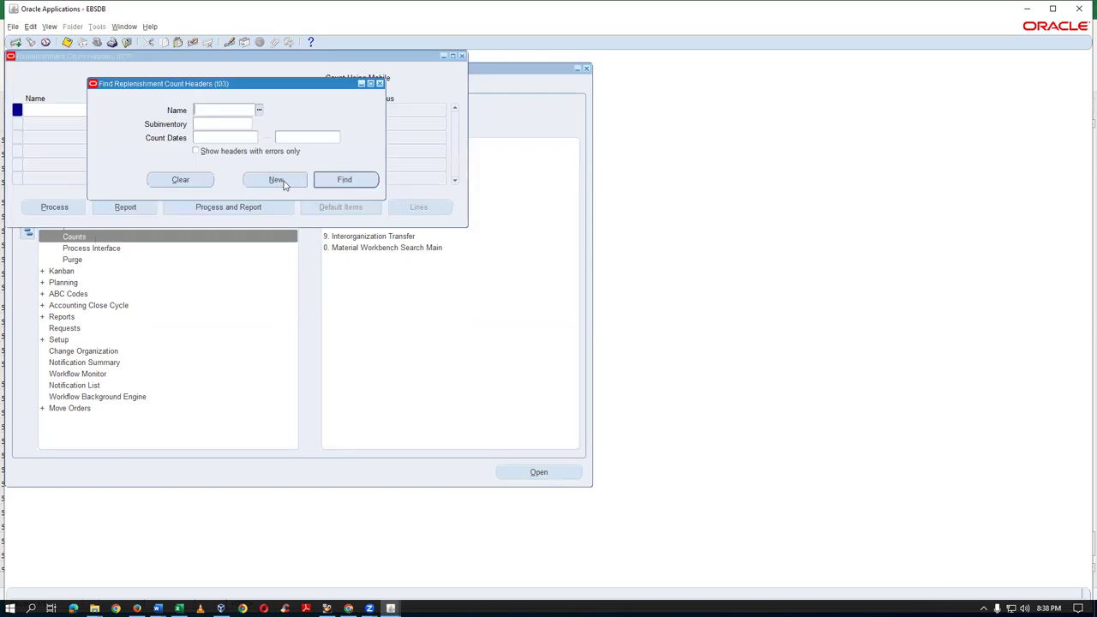
click(347, 180)
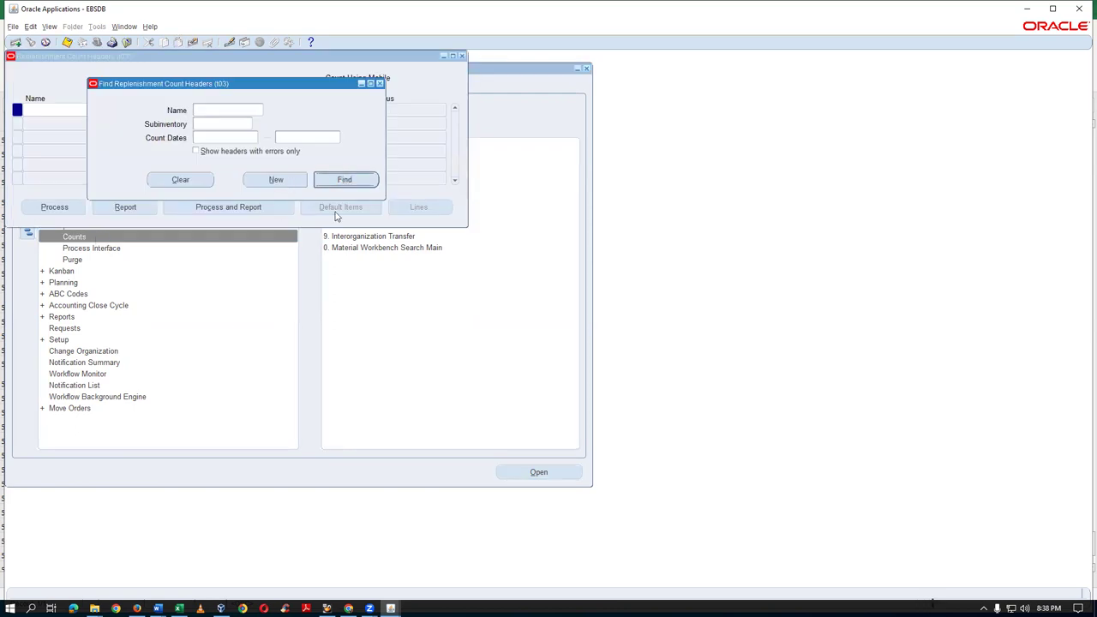
Create a replenishment count header named sep 3 for subinventory PAR_nt and open its count lines
click(54, 180)
text(sep 3)
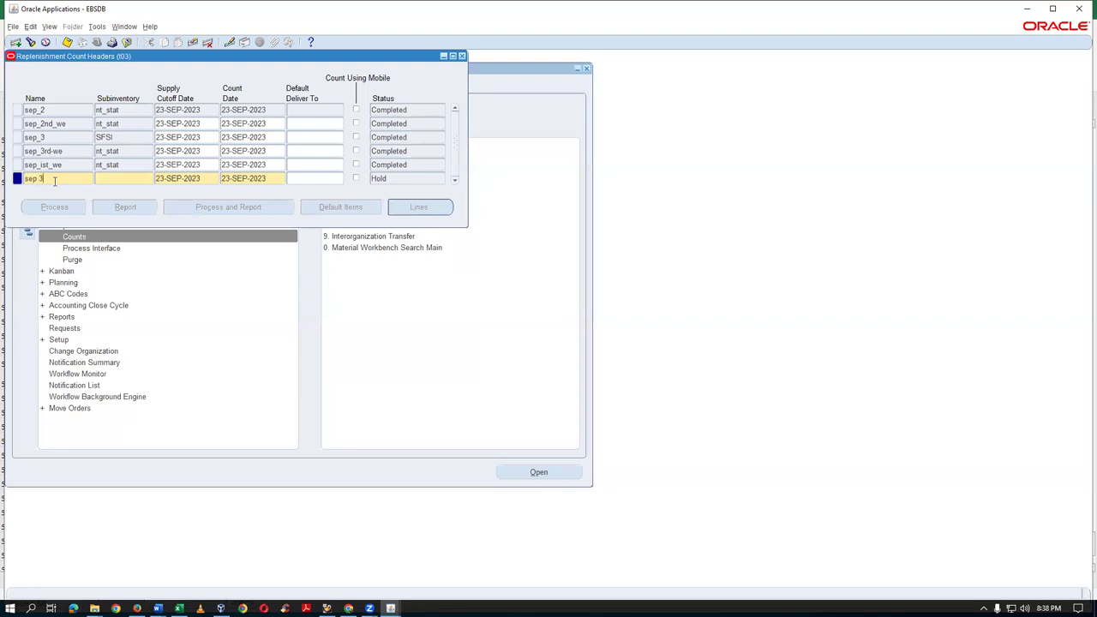
key(Tab)
text(PAR)
key(Tab)
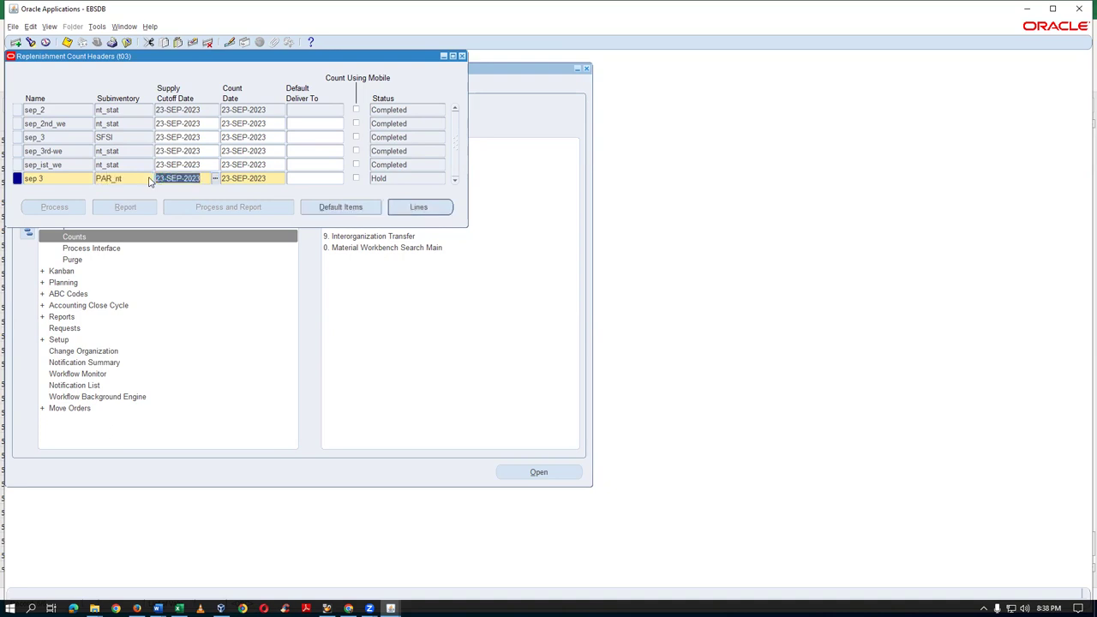
click(76, 179)
click(422, 208)
drag(147, 72, 375, 113)
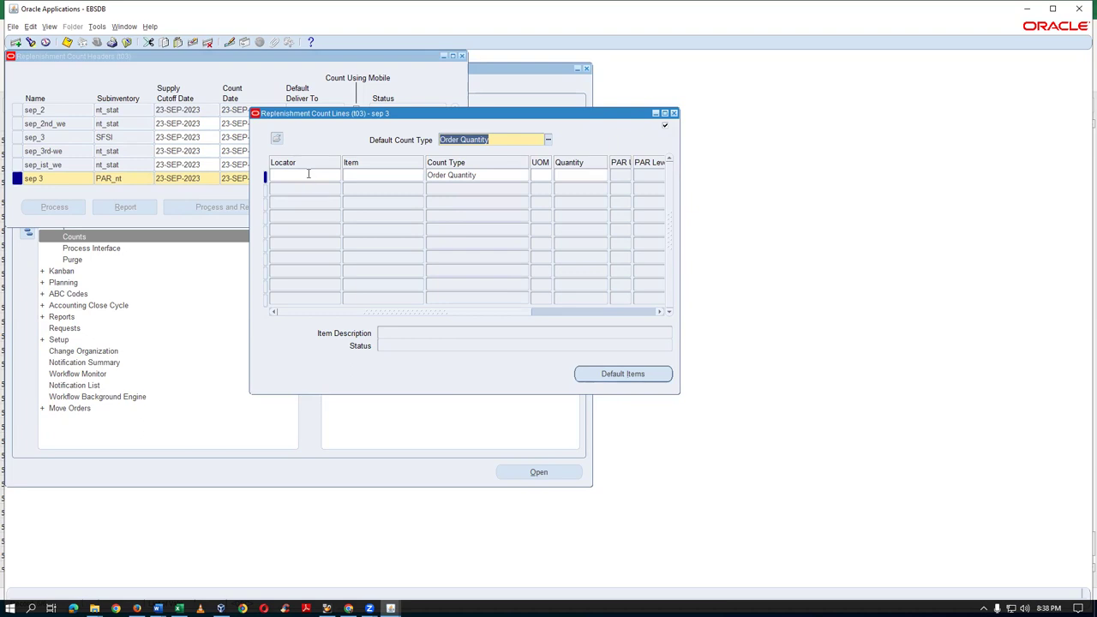
Enter the first count line for item A4_Paper in locator 100.100.100
click(306, 174)
text(1)
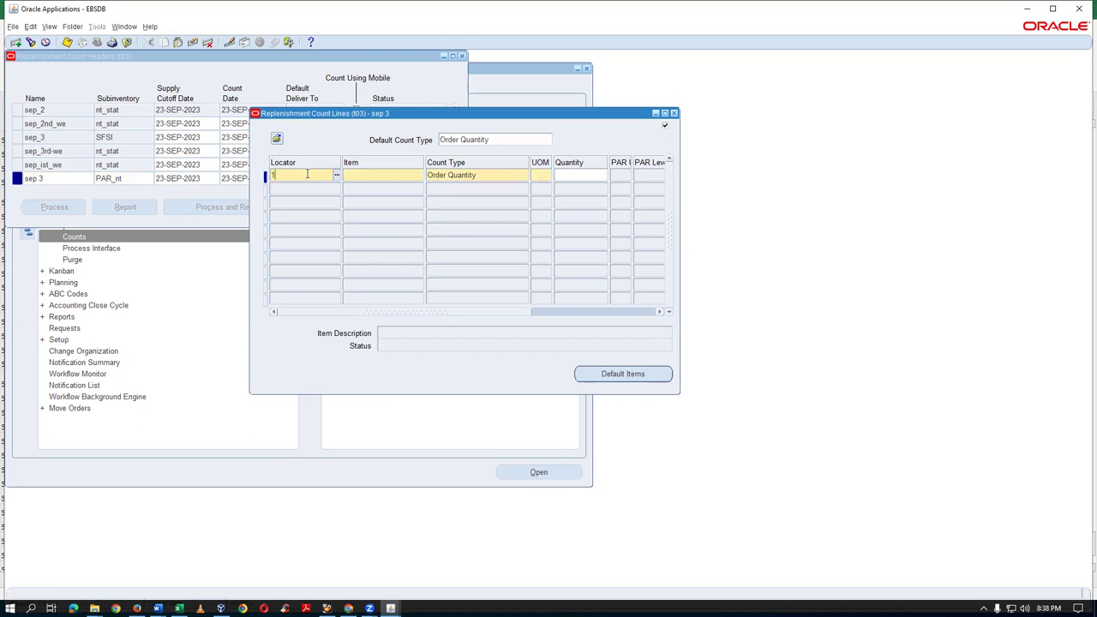
text(00.1001.)
key(BackSpace)
text(.100)
key(Tab)
text(A4_Paper)
key(Tab)
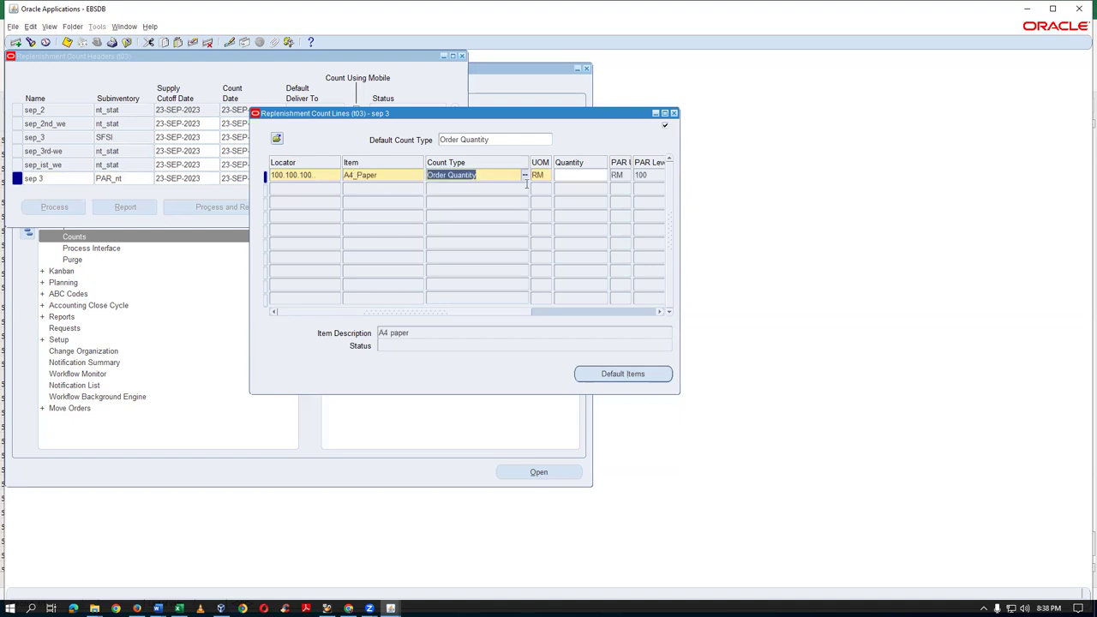
Set the first line's count type to Onhand Quantity and its quantity to 59
click(524, 175)
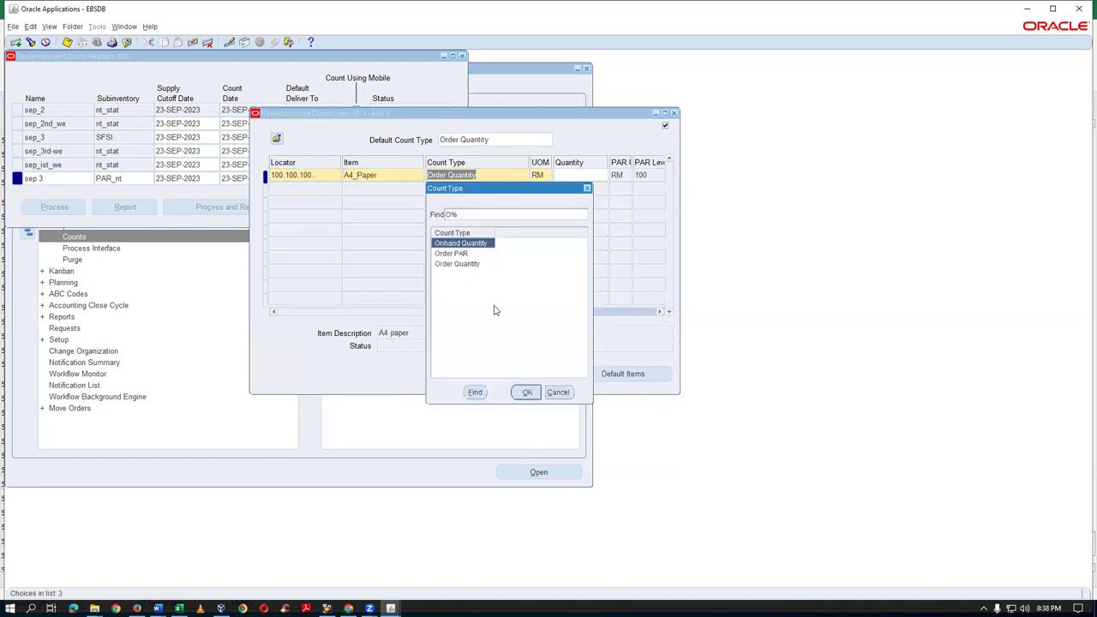
click(455, 268)
click(453, 256)
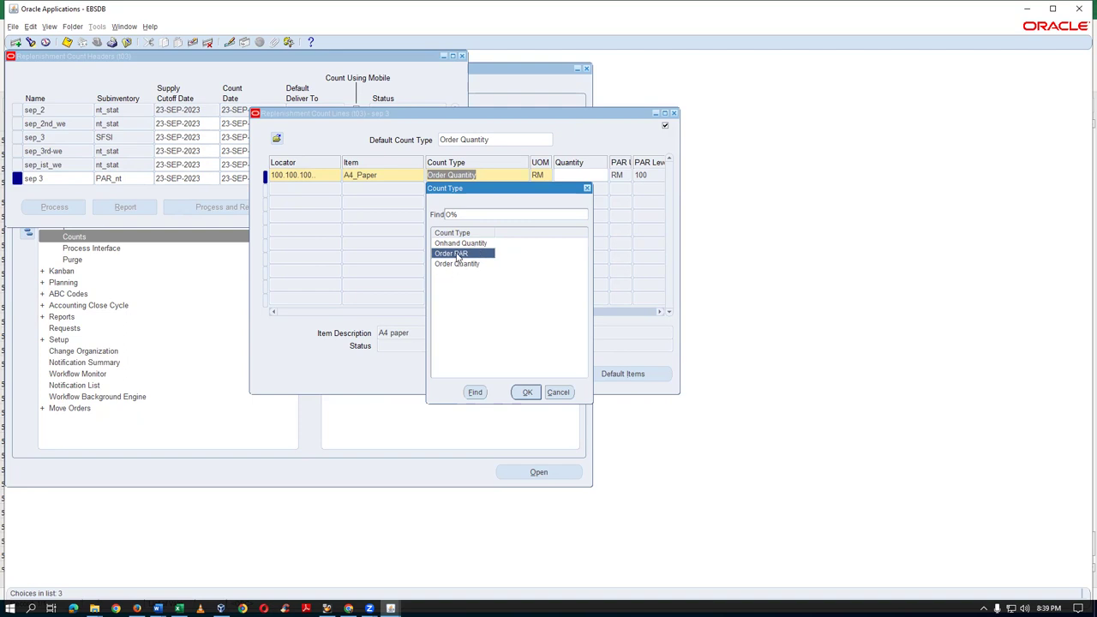
click(467, 243)
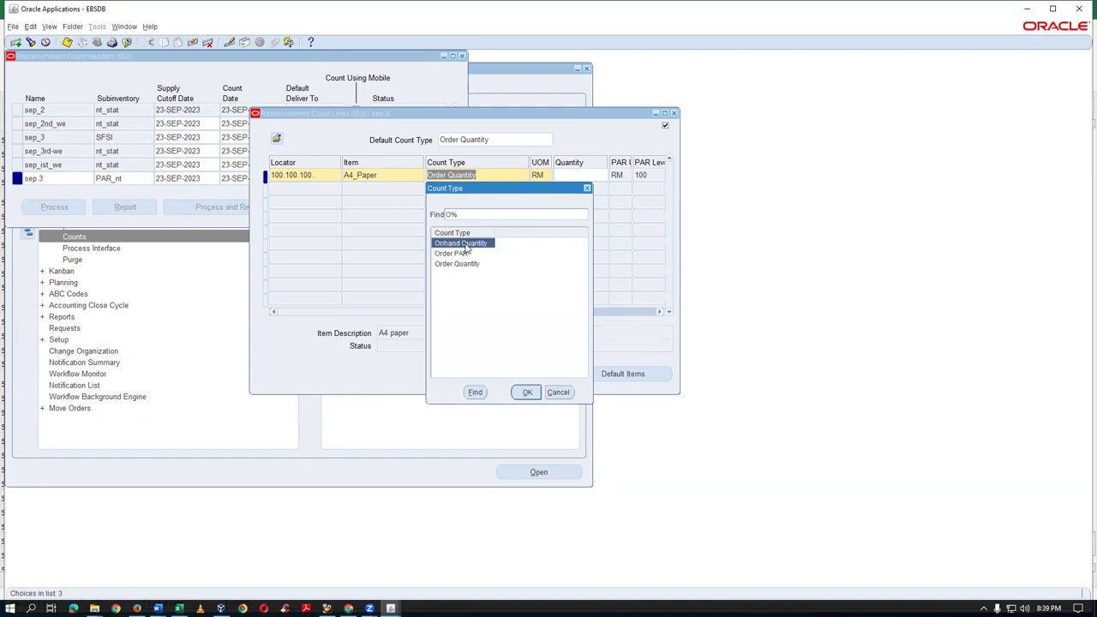
click(525, 392)
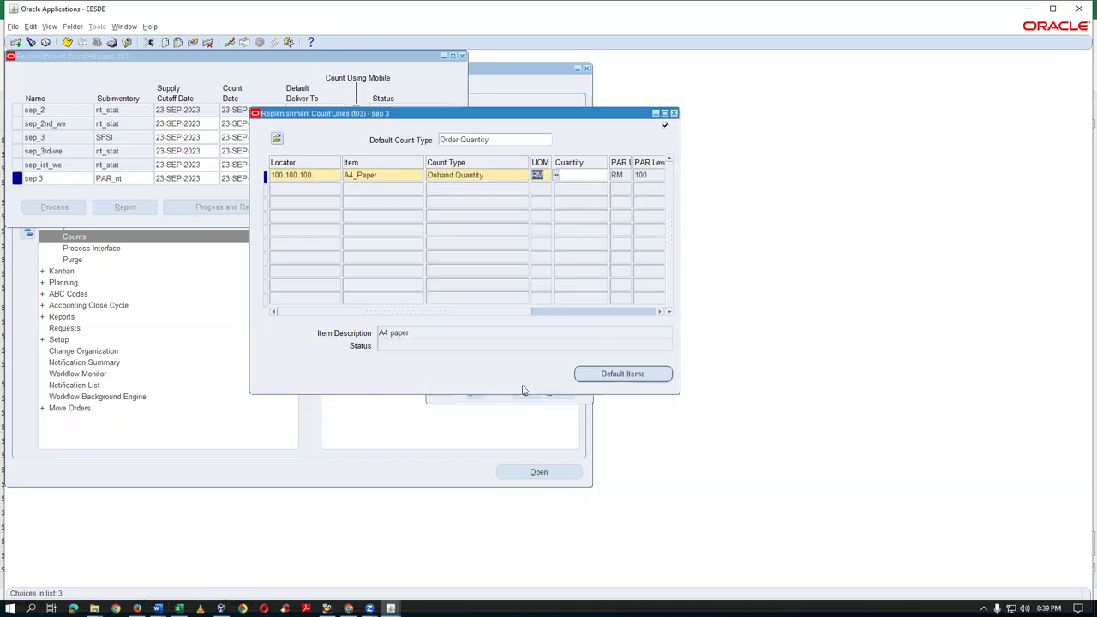
click(583, 174)
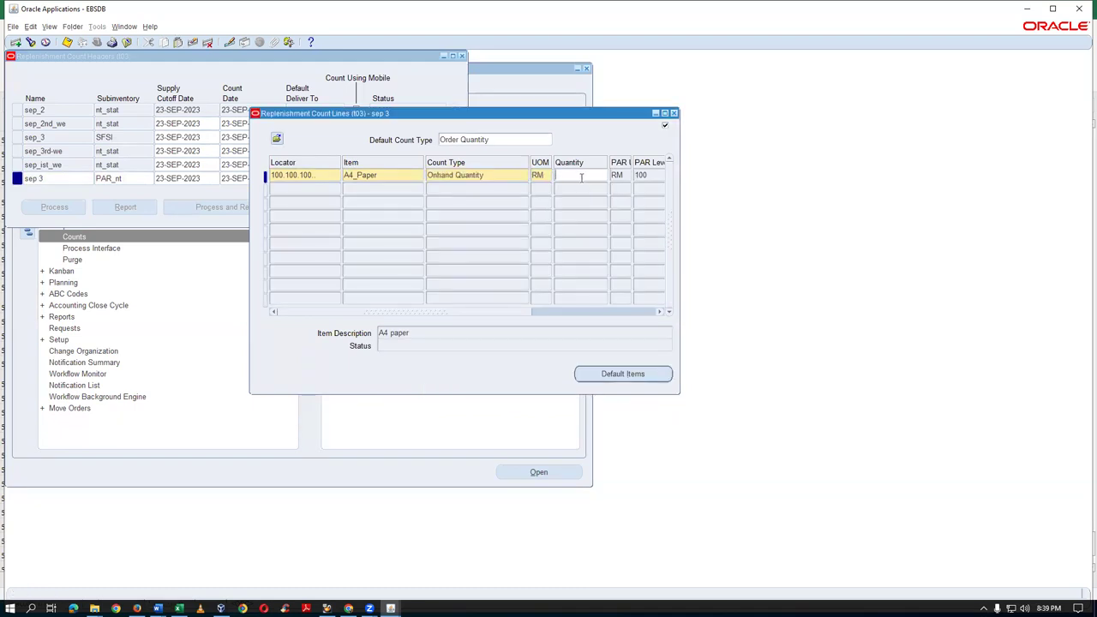
text(59)
Add a count line for A4_Paper in locator 200.200.200 with the default Order Quantity count type and quantity 155
click(312, 189)
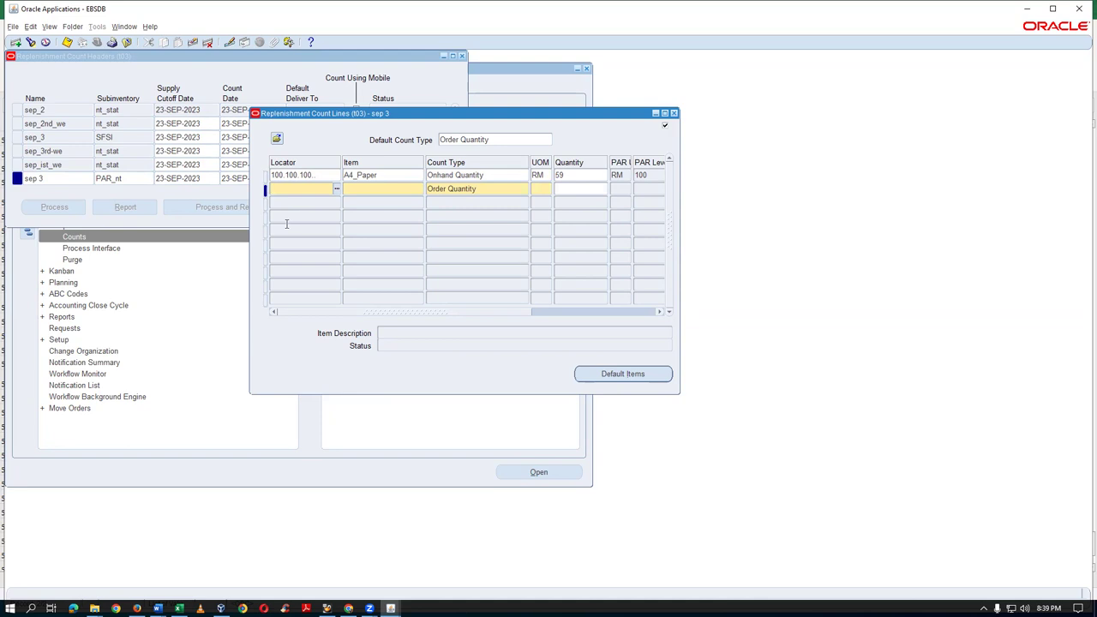
text(200.200.200)
key(Tab)
text(A4_P)
key(Tab)
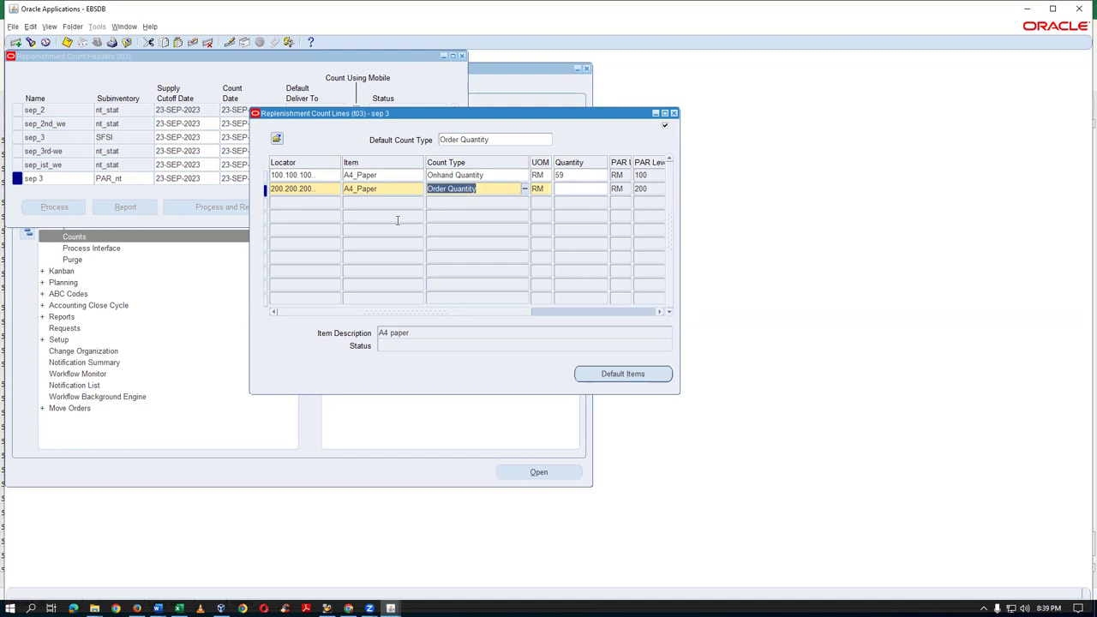
click(580, 190)
text(155)
key(Tab)
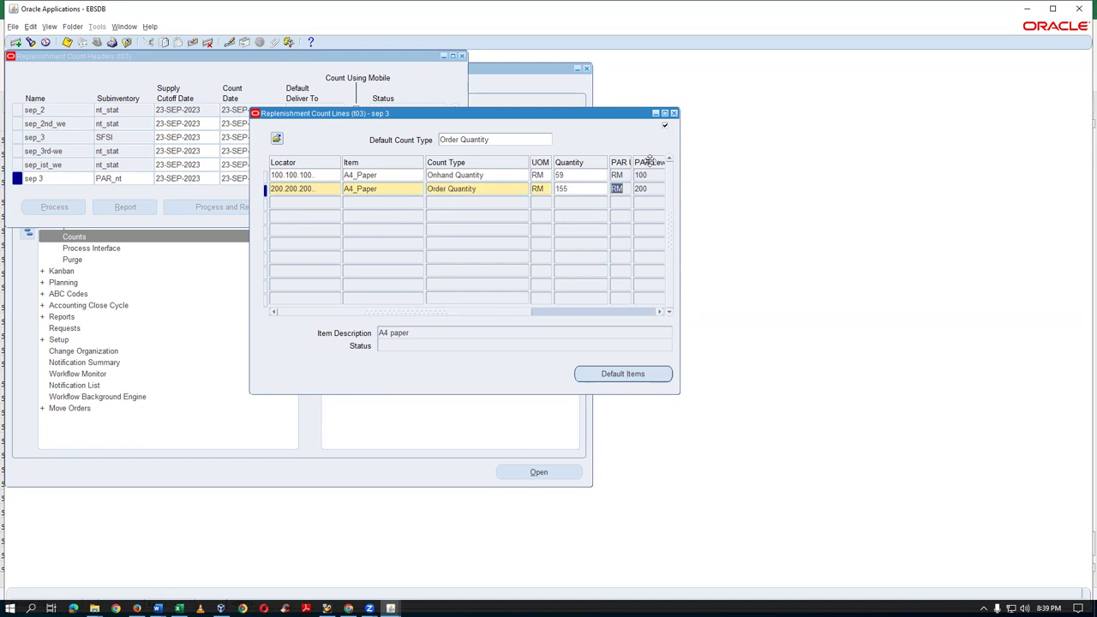
Add a count line for A4_Paper in locator 300.300.300 with the count type Order PAR
click(288, 203)
text(300.300)
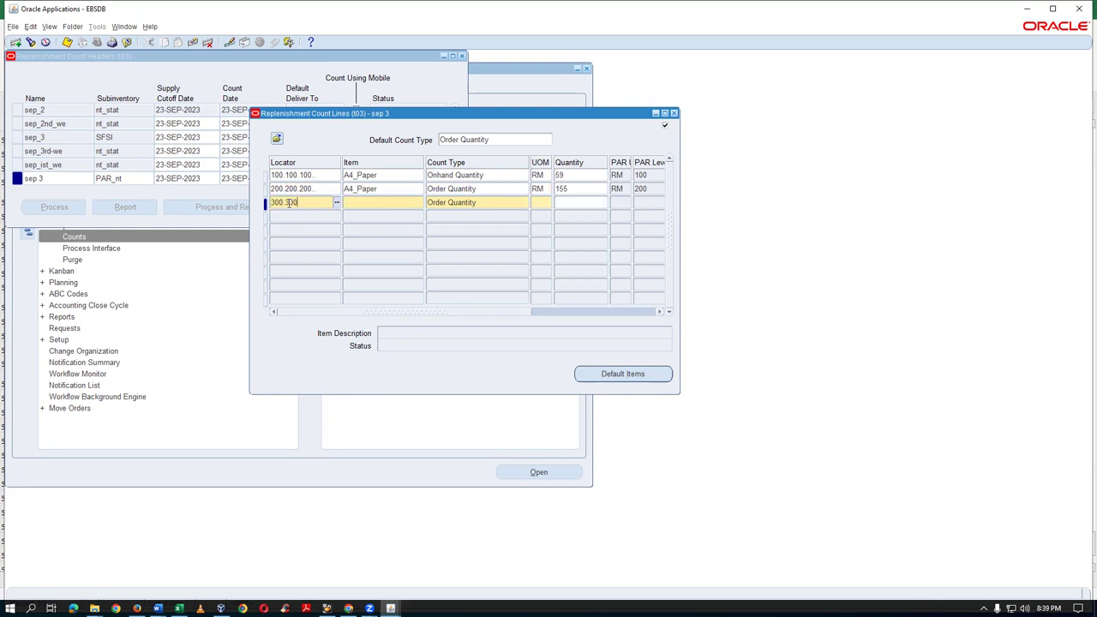
text(.300)
key(Tab)
text(A4_Paper)
key(Tab)
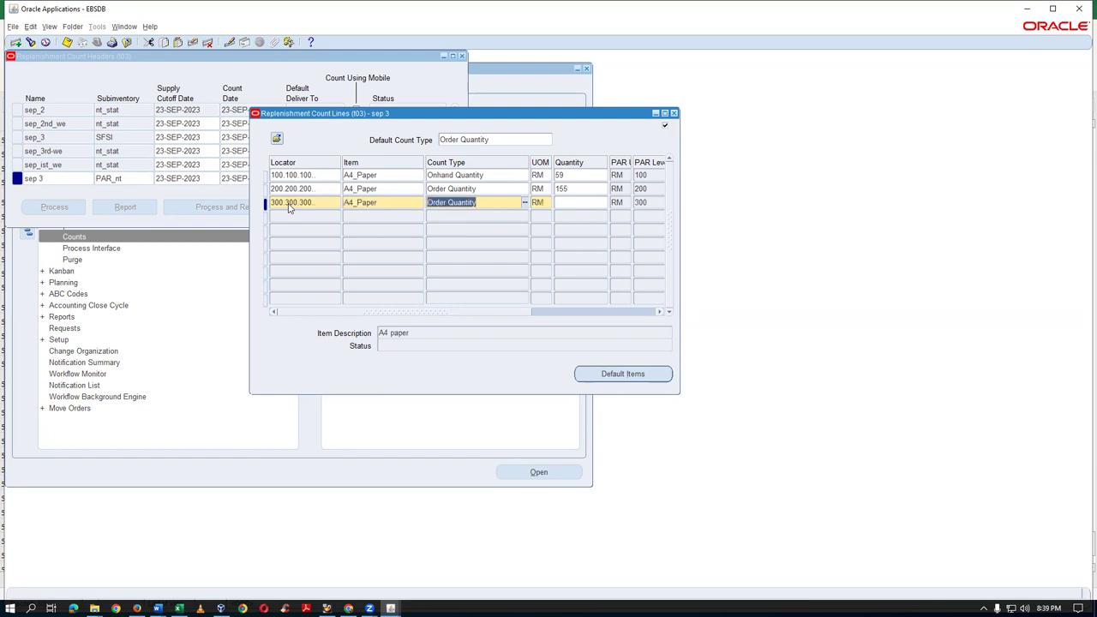
click(525, 202)
click(471, 281)
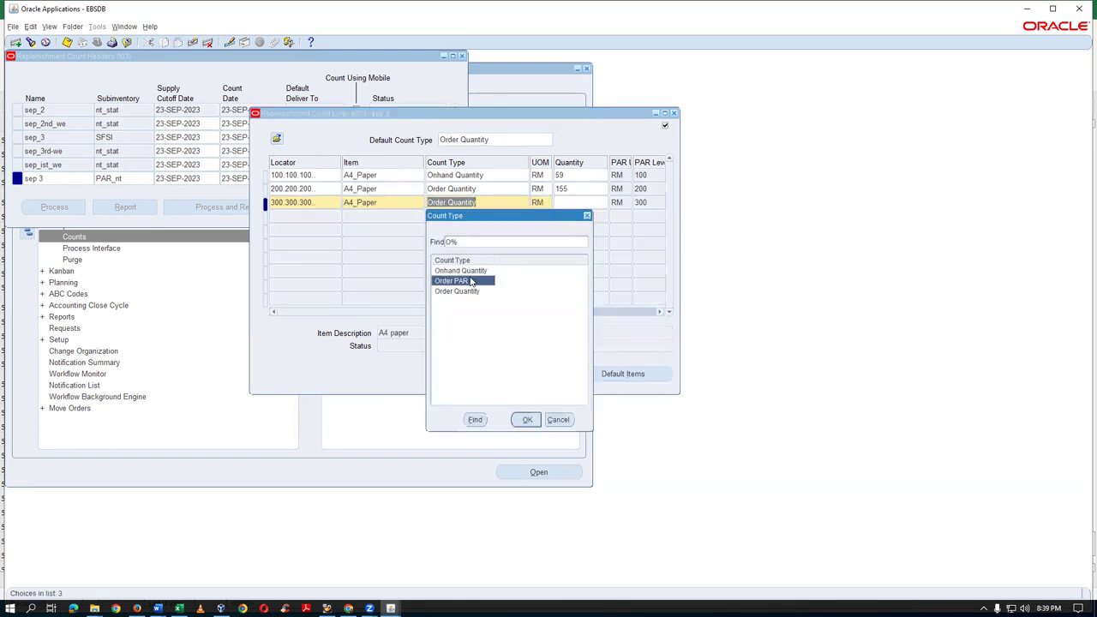
click(527, 419)
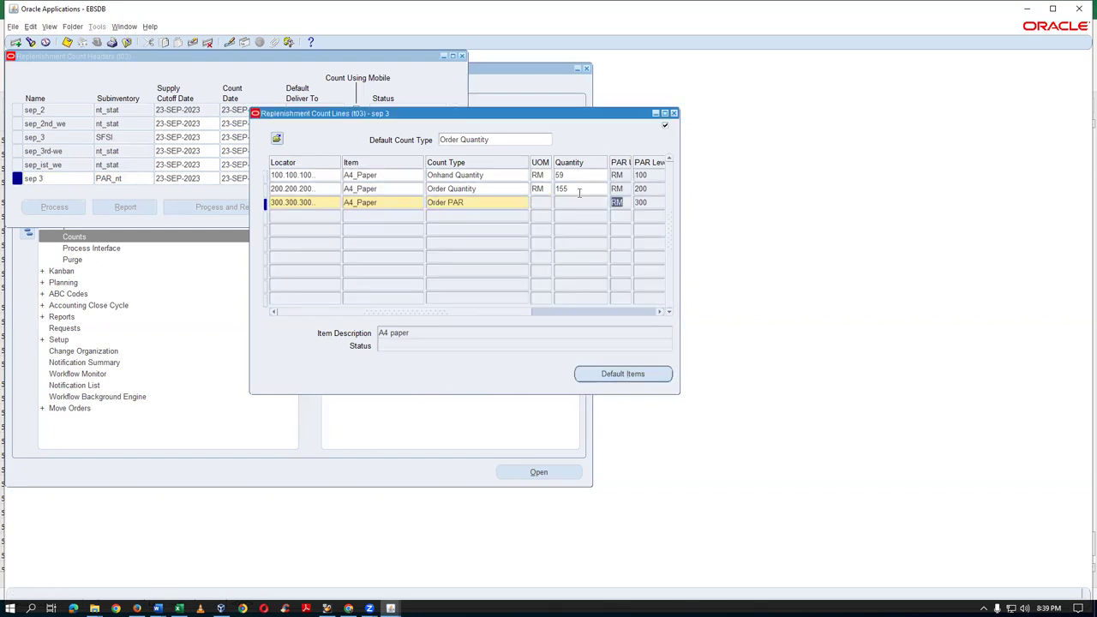
Save the count lines, close them, and submit the sep 3 count for processing and reporting
click(481, 203)
click(492, 185)
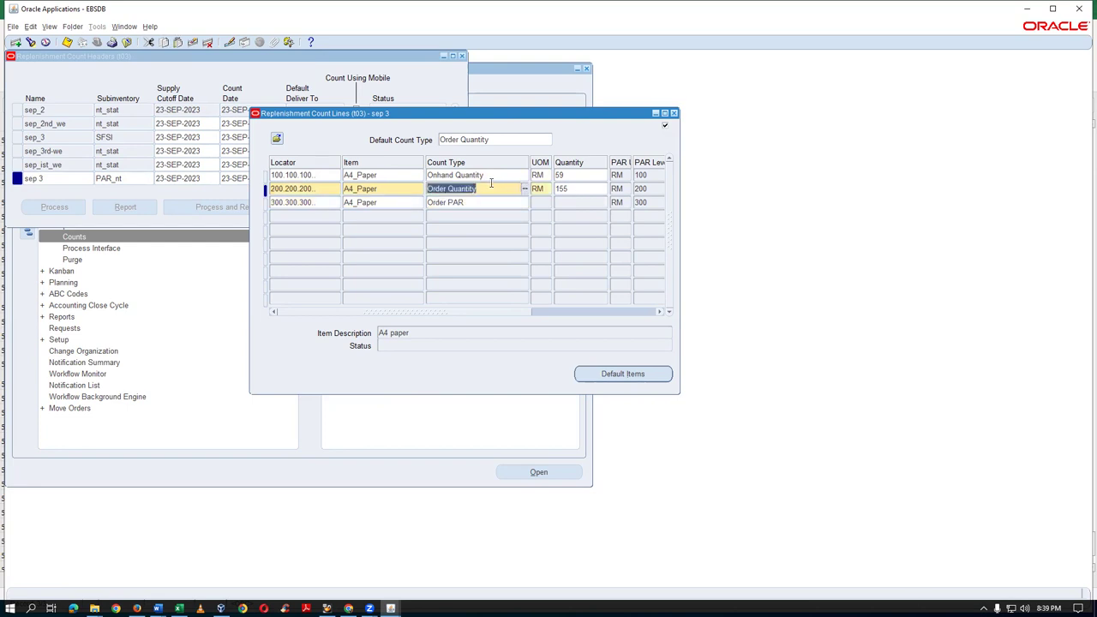
key(ctrl+s)
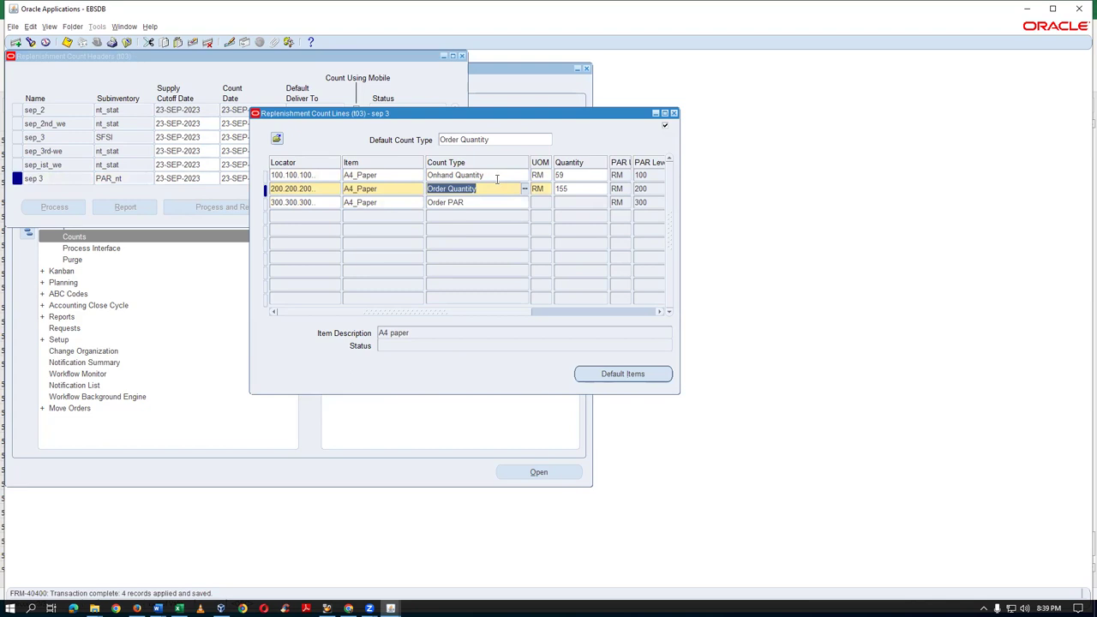
click(673, 113)
click(235, 208)
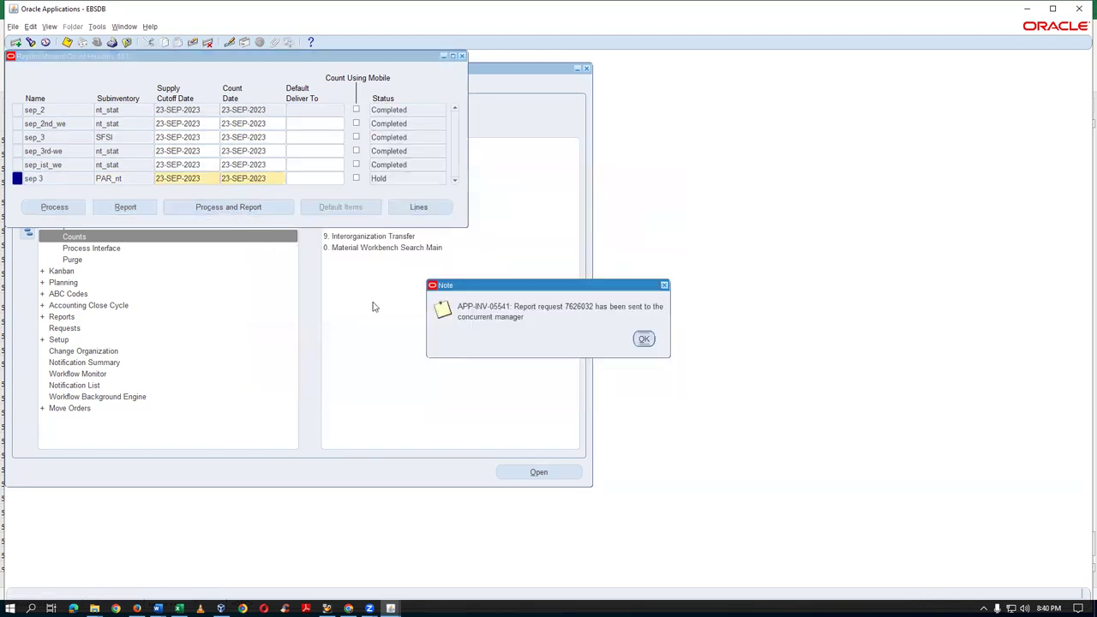
click(643, 338)
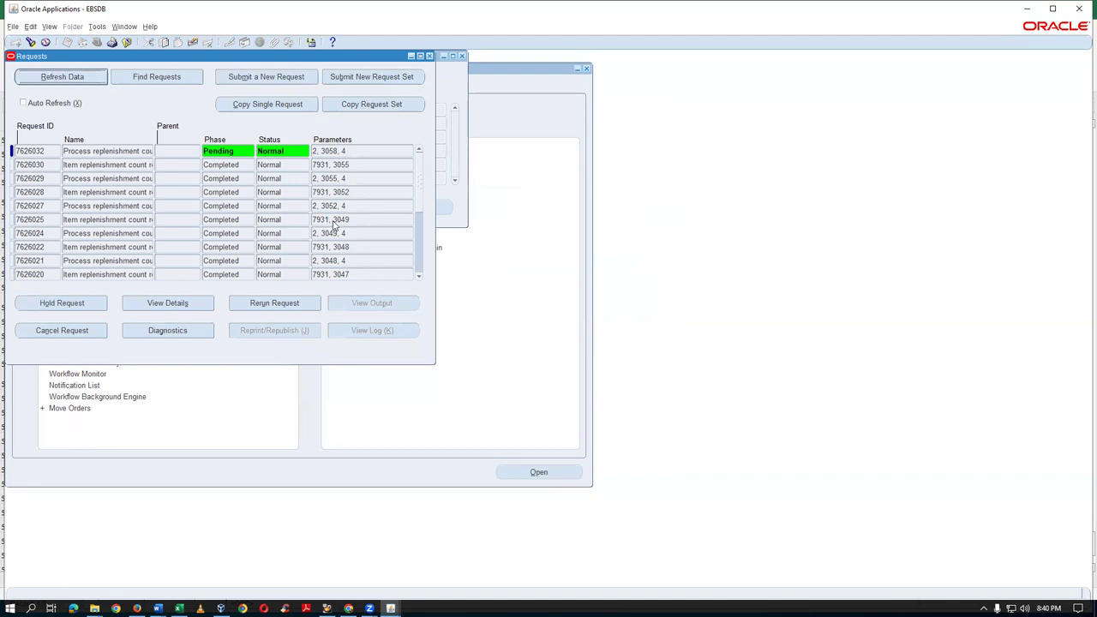
Refresh the concurrent requests and view the output of the PAR Replenishment Count Worksheet for PAR_nt
click(68, 165)
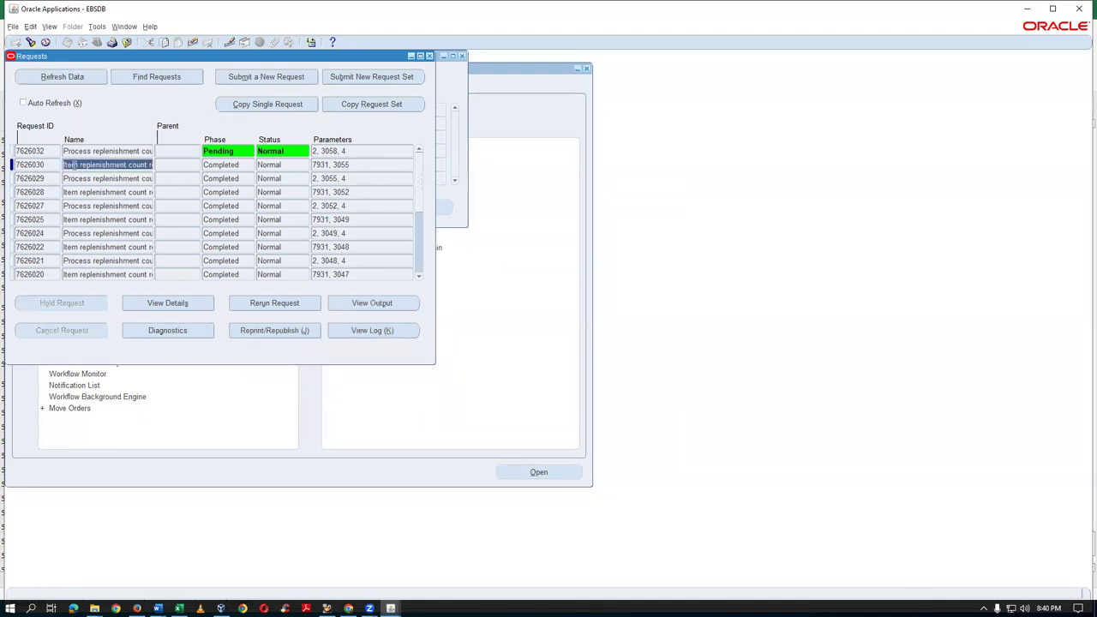
key(End)
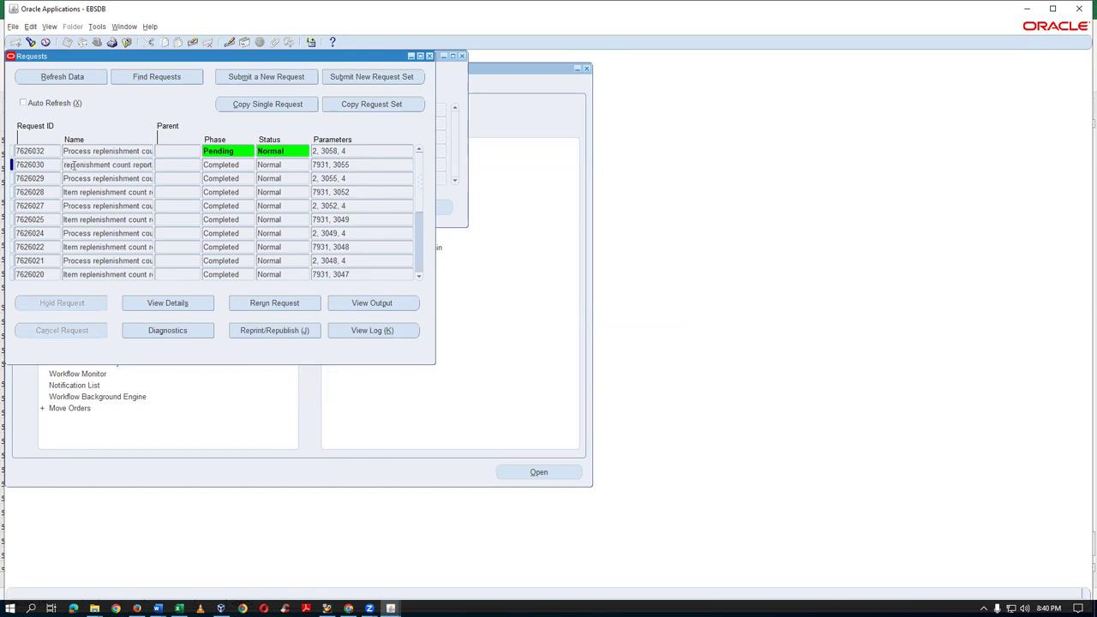
key(alt+r)
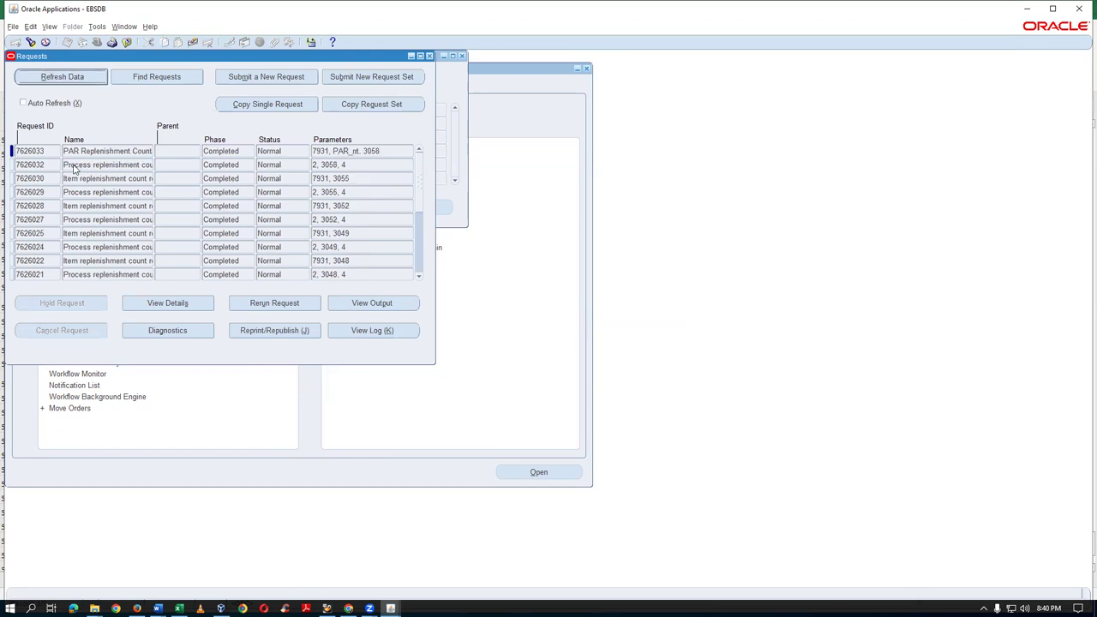
click(130, 152)
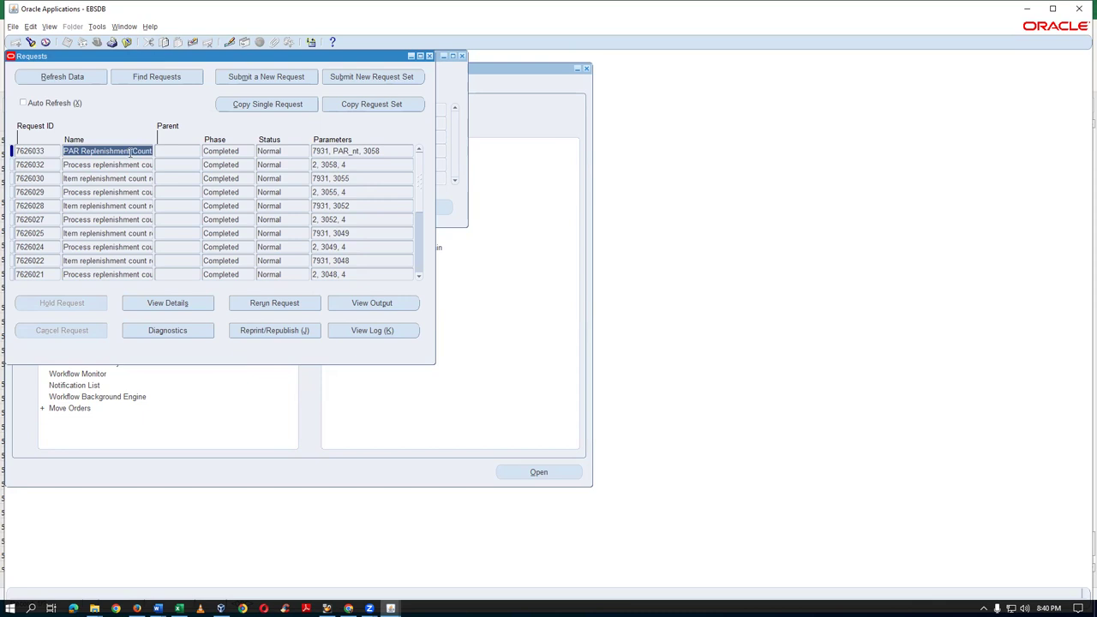
click(129, 152)
key(End)
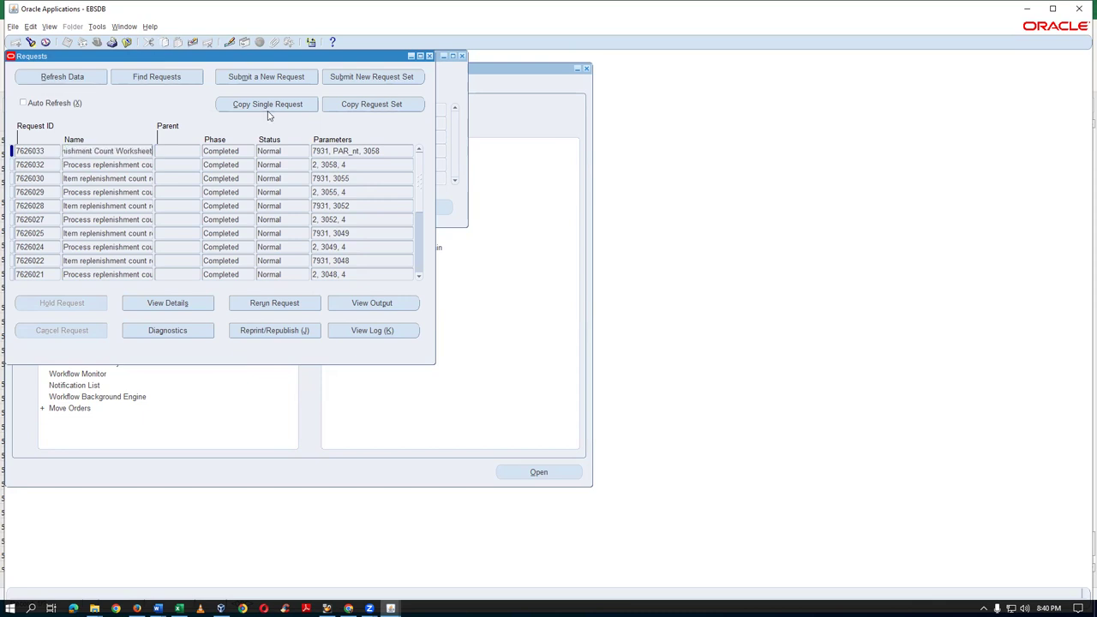
click(377, 304)
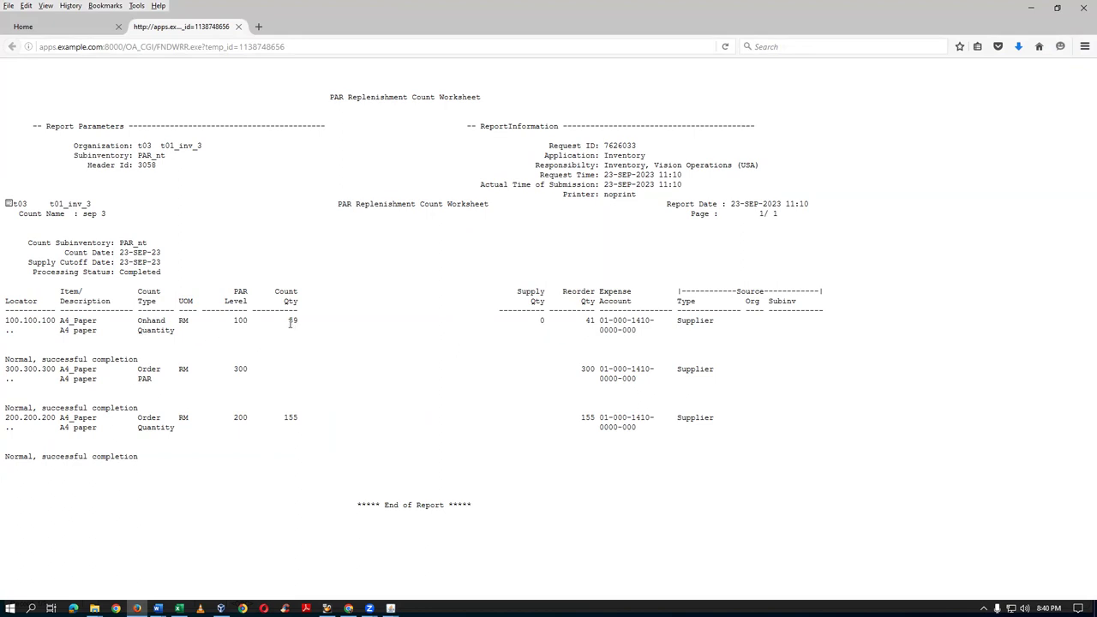
Examine the reorder quantities and source types for A4_Paper in each locator of the PAR Replenishment Count Worksheet
double_click(589, 322)
drag(593, 323, 594, 323)
drag(581, 369, 595, 370)
drag(583, 418, 597, 418)
drag(676, 322, 721, 326)
drag(675, 373, 718, 384)
click(693, 421)
Switch back to Oracle Applications and close the requests and replenishment count headers windows
click(391, 608)
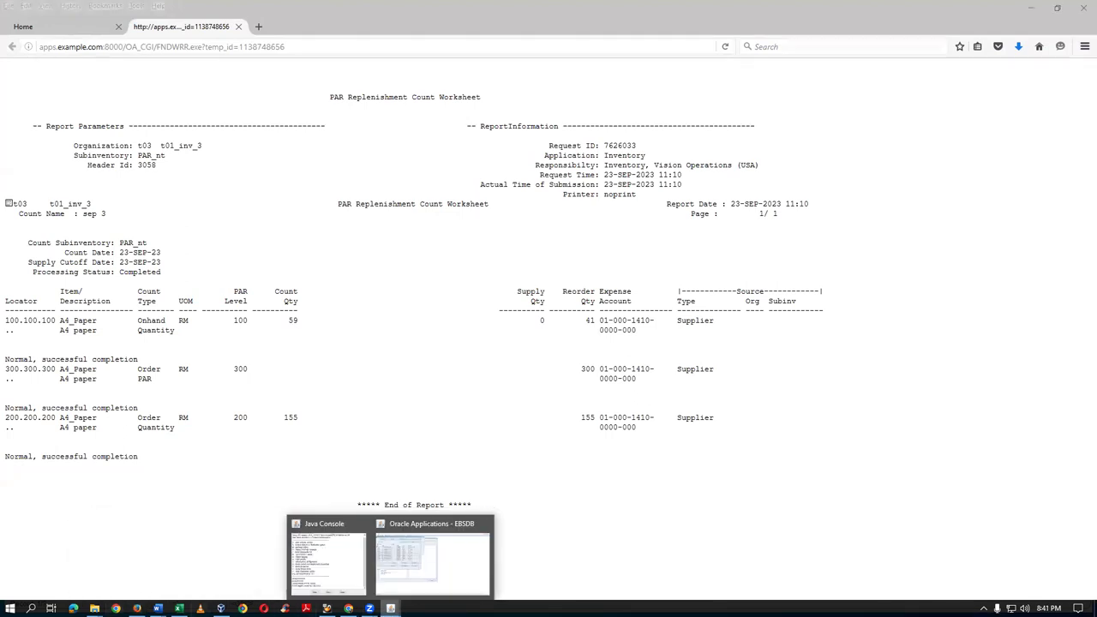
click(431, 557)
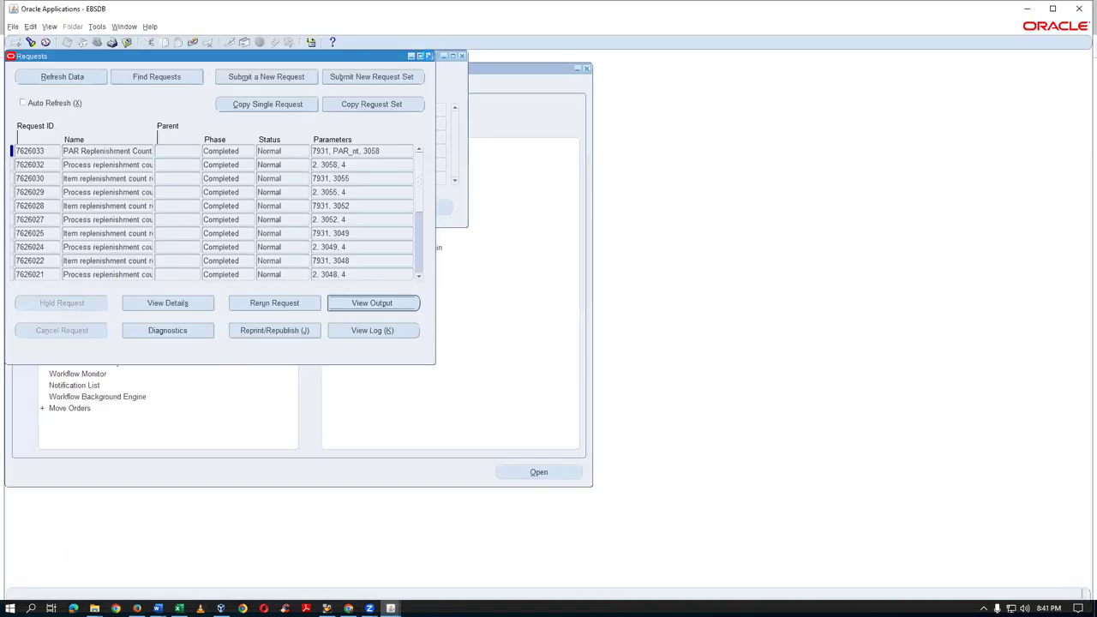
click(428, 56)
click(462, 56)
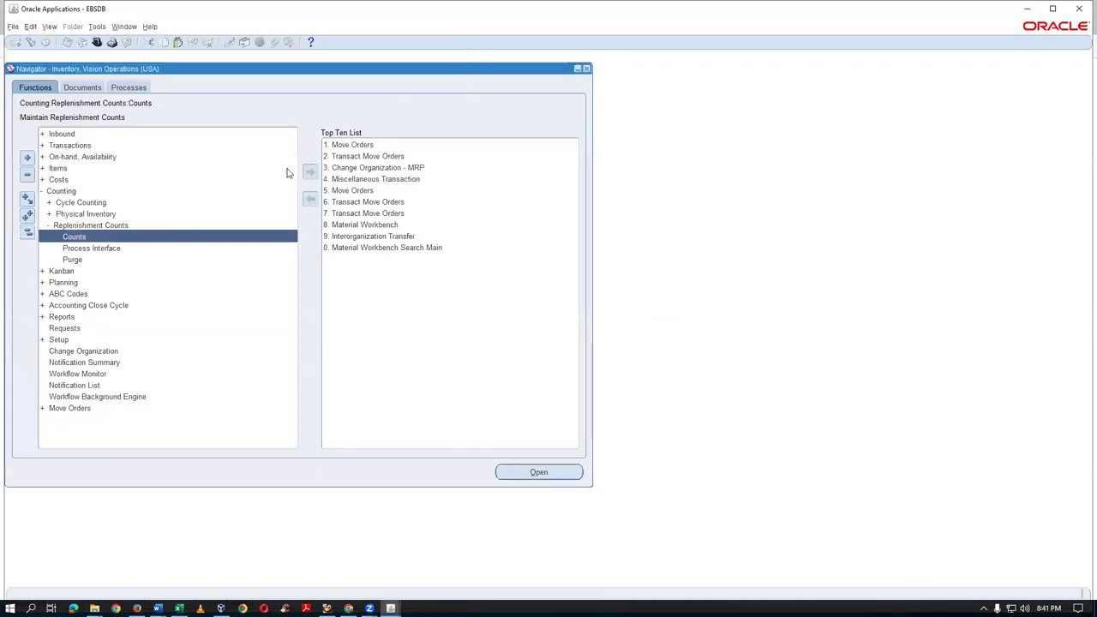
Open the subinventories setup to display the Subinventories Summary for the organization
key(alt+t)
key(Return)
key(s)
key(Return)
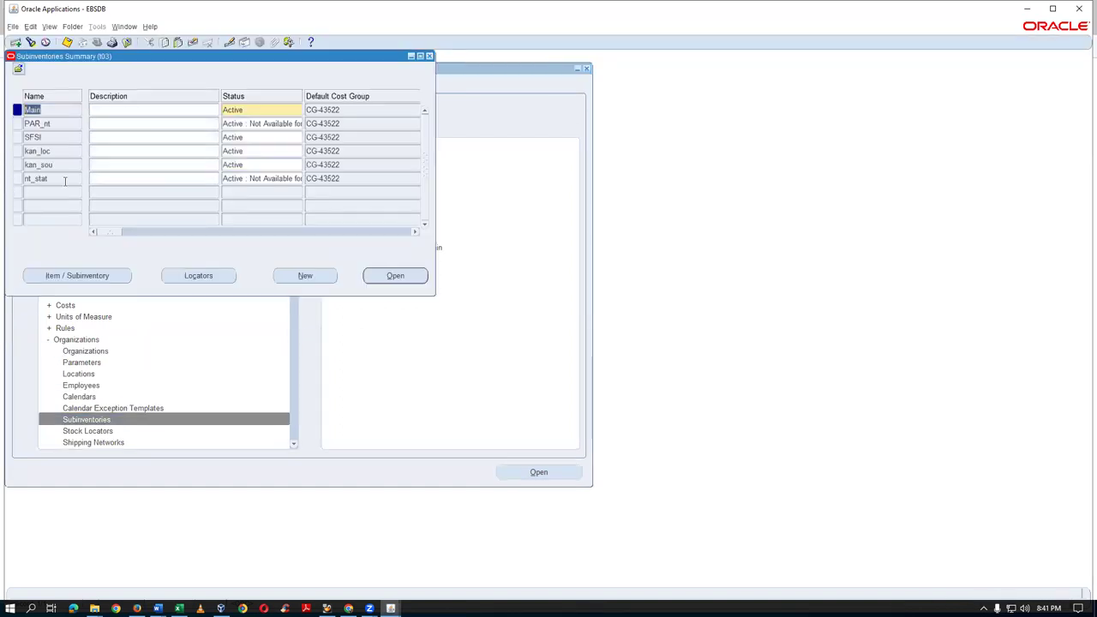
Check the available sourcing types for A4_Paper in the item subinventory setup of PAR_nt, and close that window
click(73, 121)
click(94, 275)
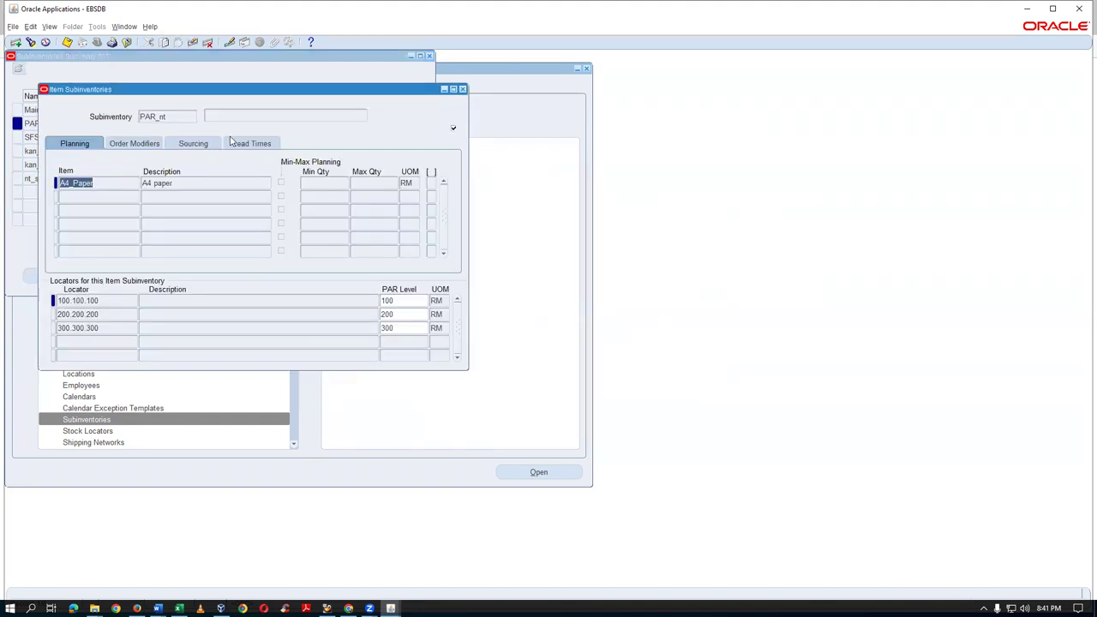
click(197, 145)
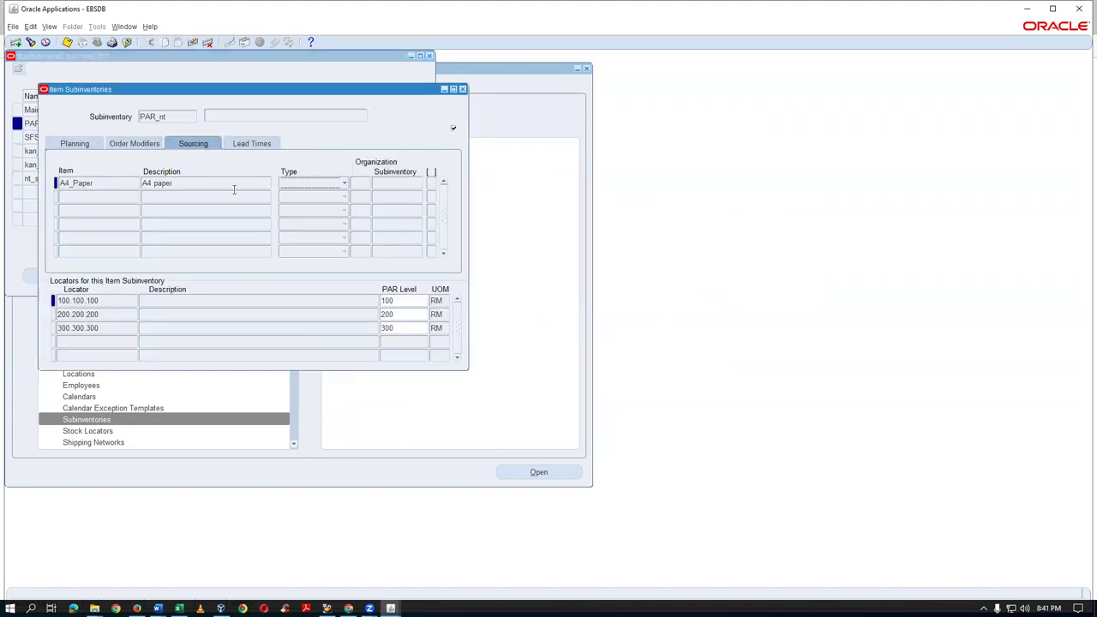
click(297, 187)
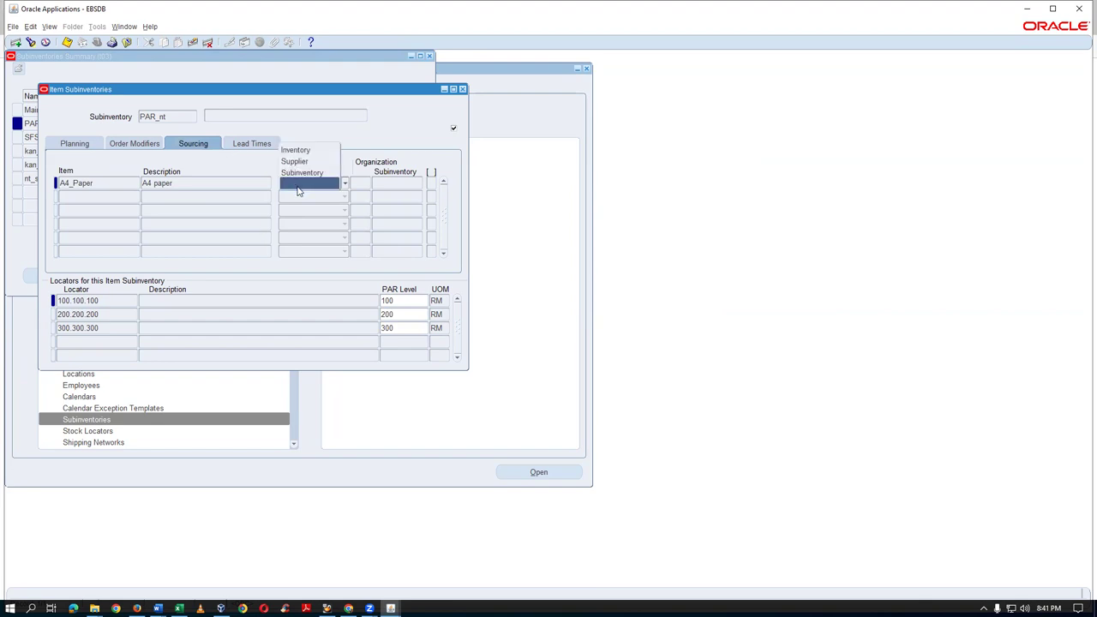
click(297, 186)
click(463, 90)
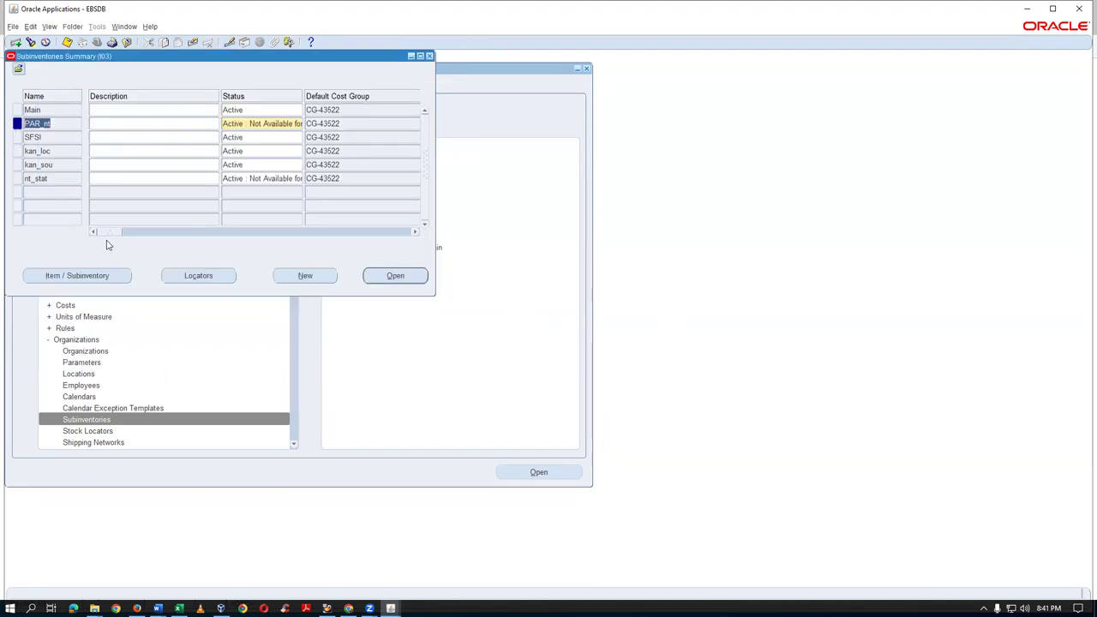
Check the source type options for PAR_nt in the Subinventories Summary, and close the summary
drag(109, 237, 229, 245)
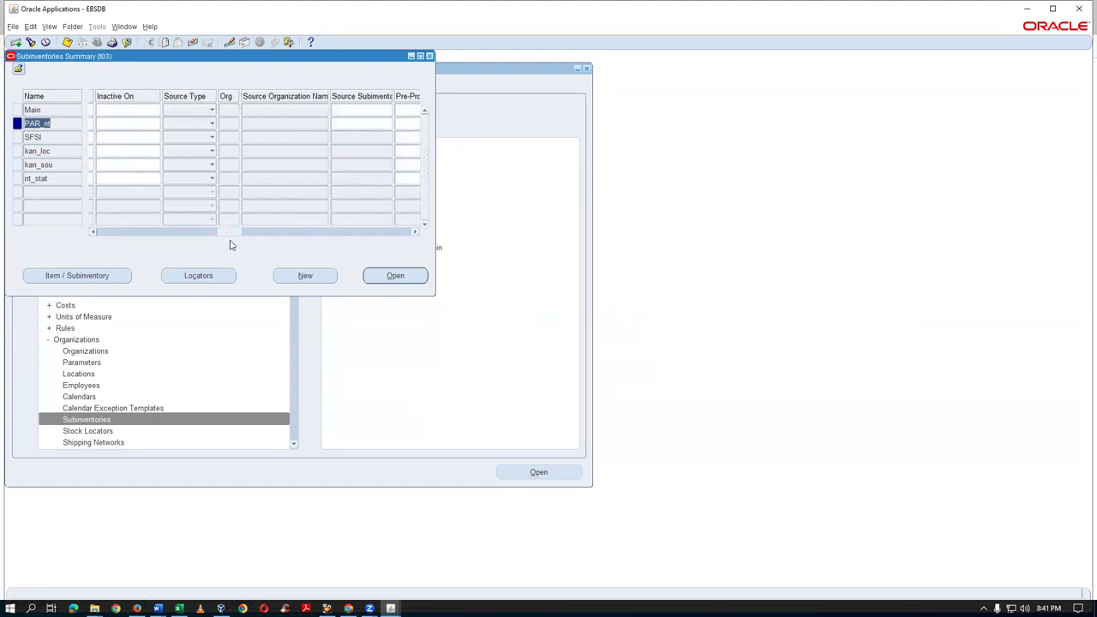
click(190, 126)
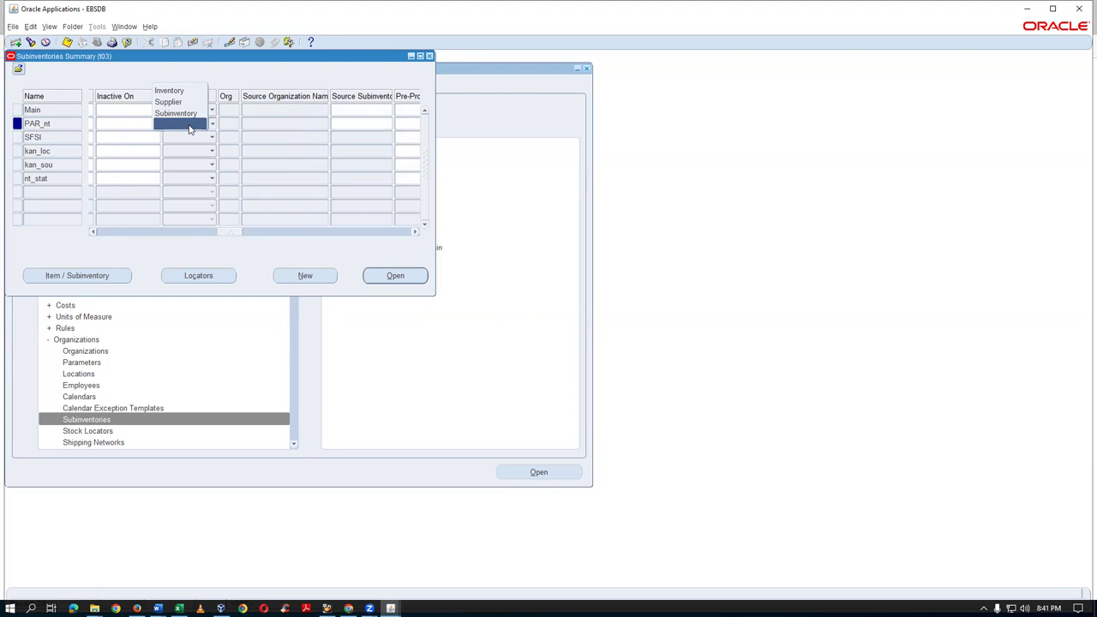
click(190, 127)
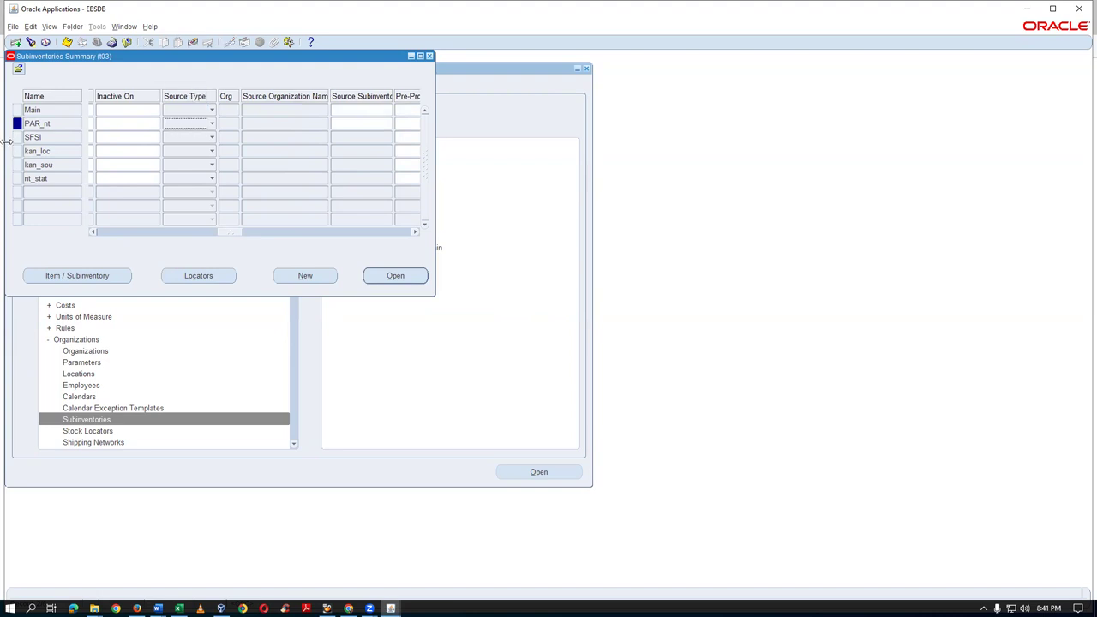
click(429, 56)
Open Master Items in the Navigator and query the item with A4%
click(26, 233)
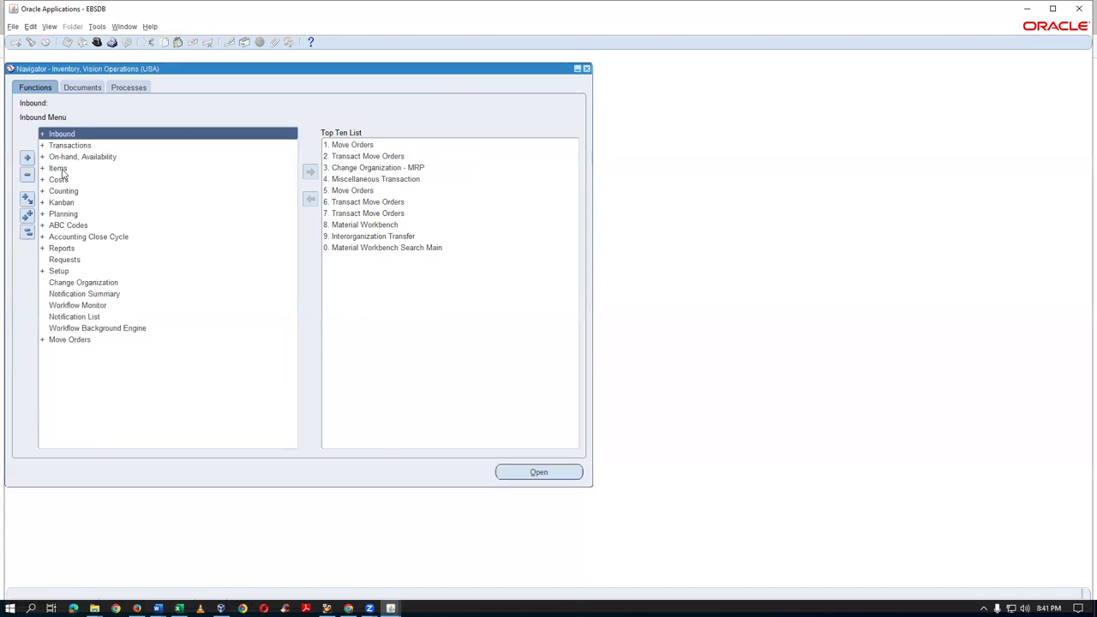
double_click(56, 169)
click(83, 180)
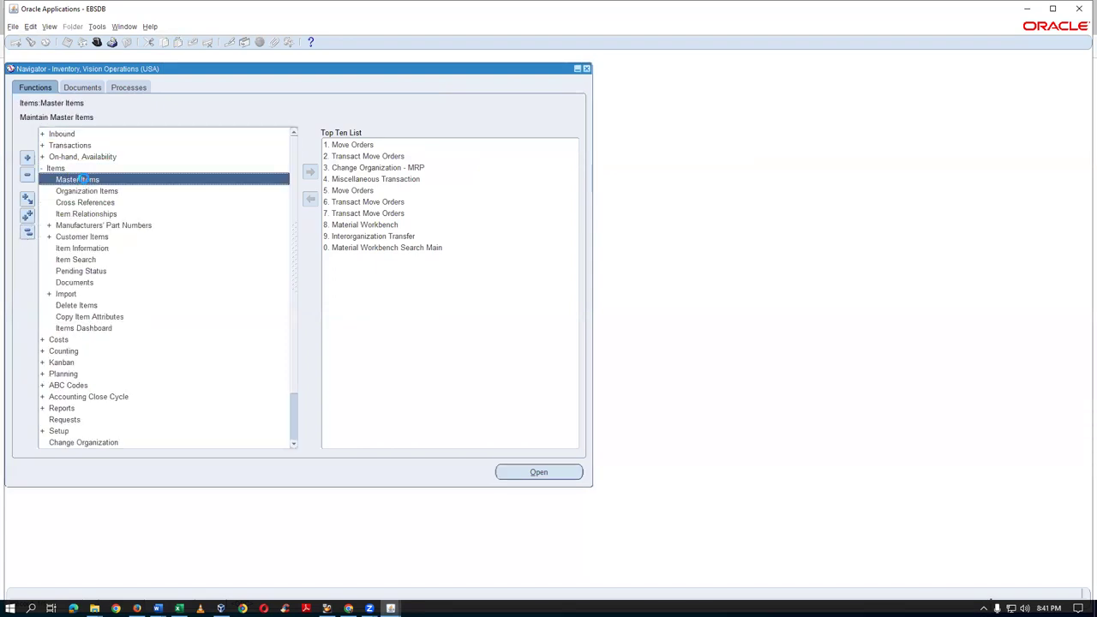
double_click(84, 180)
key(F11)
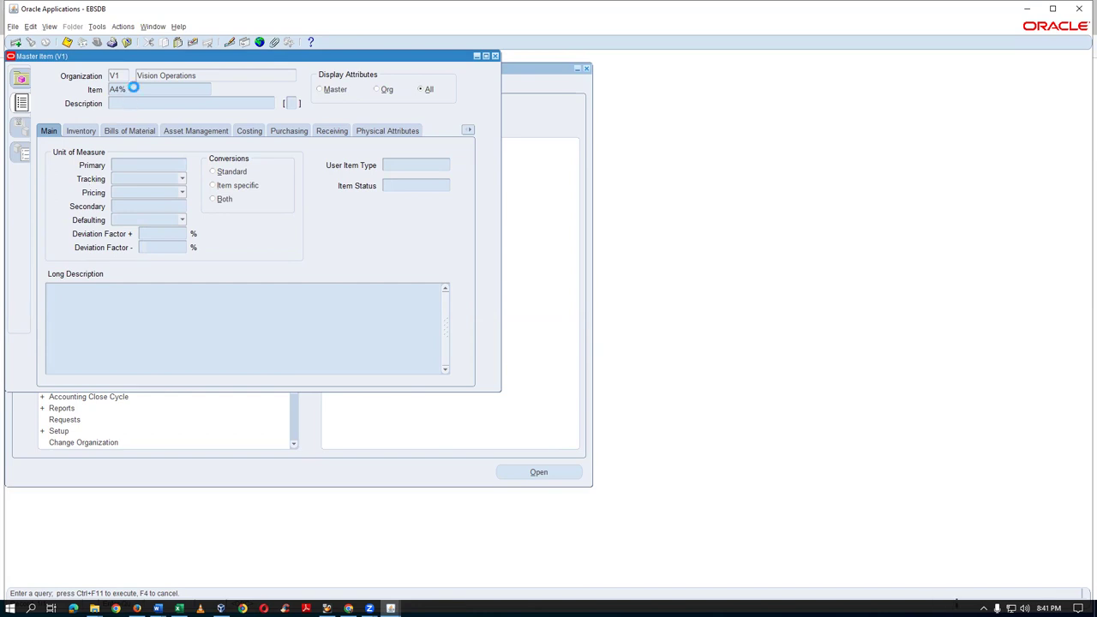
key(ctrl+F11)
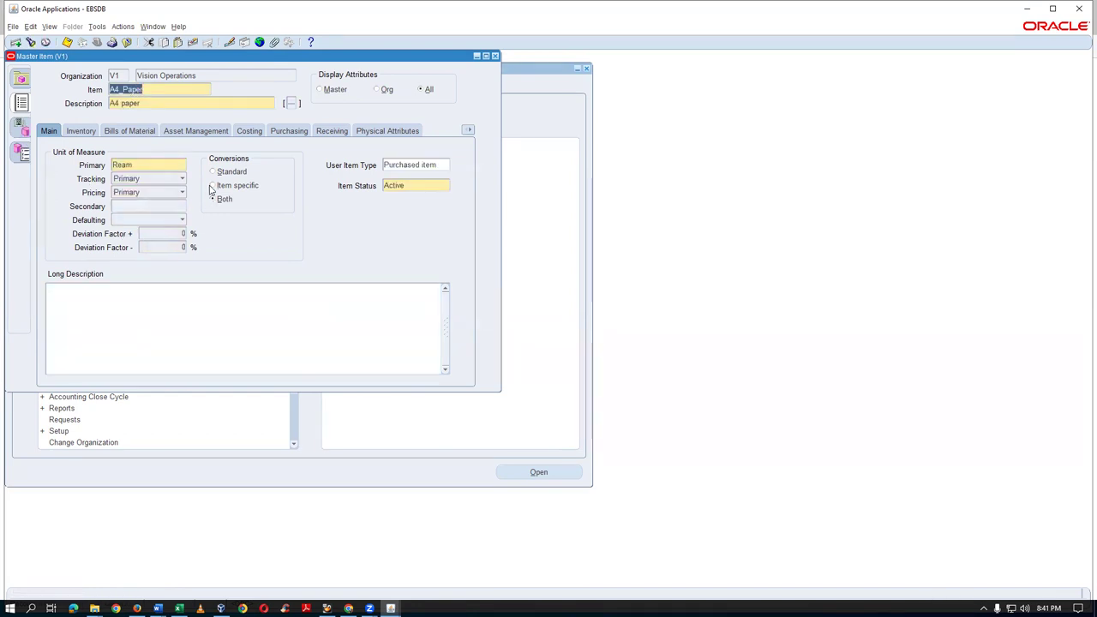
Check the source type options in A4_Paper's General Planning attributes, and close the Master Item window
click(468, 131)
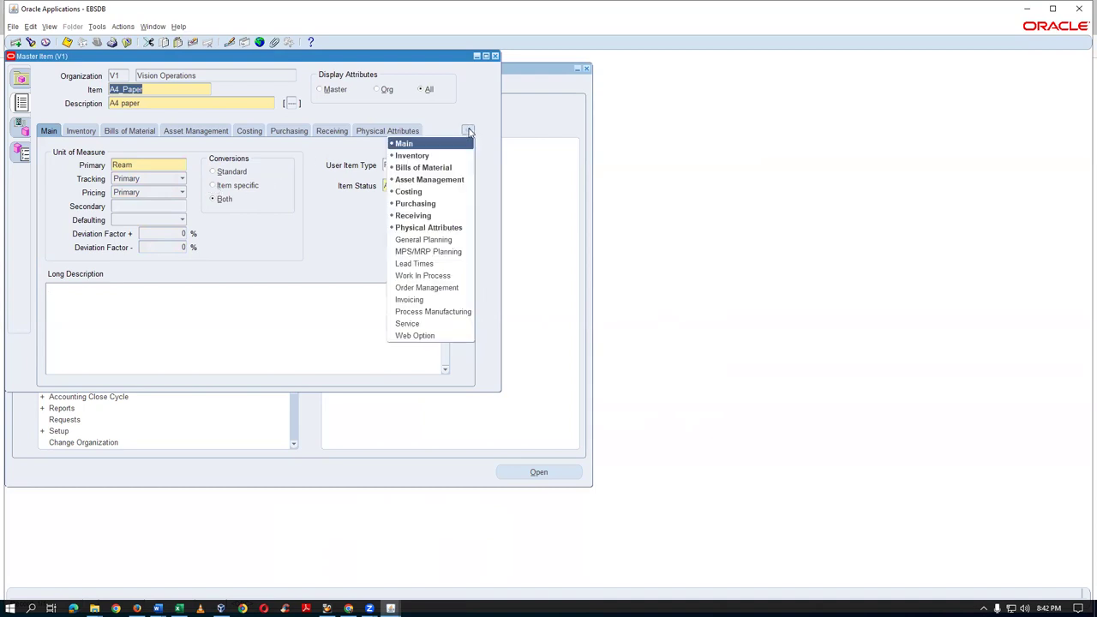
click(424, 239)
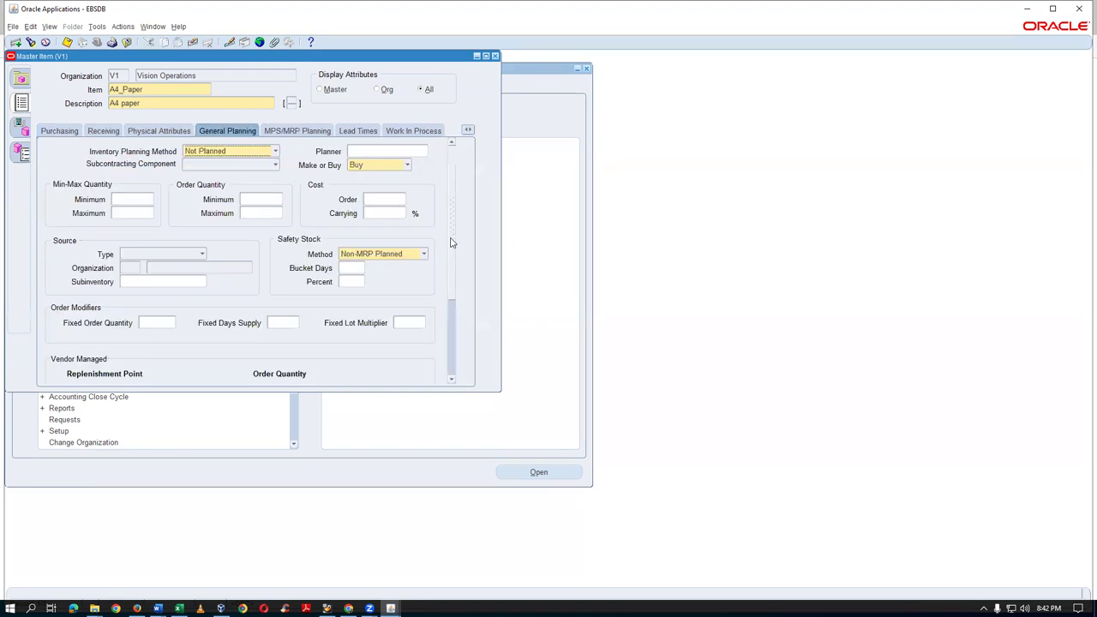
click(146, 255)
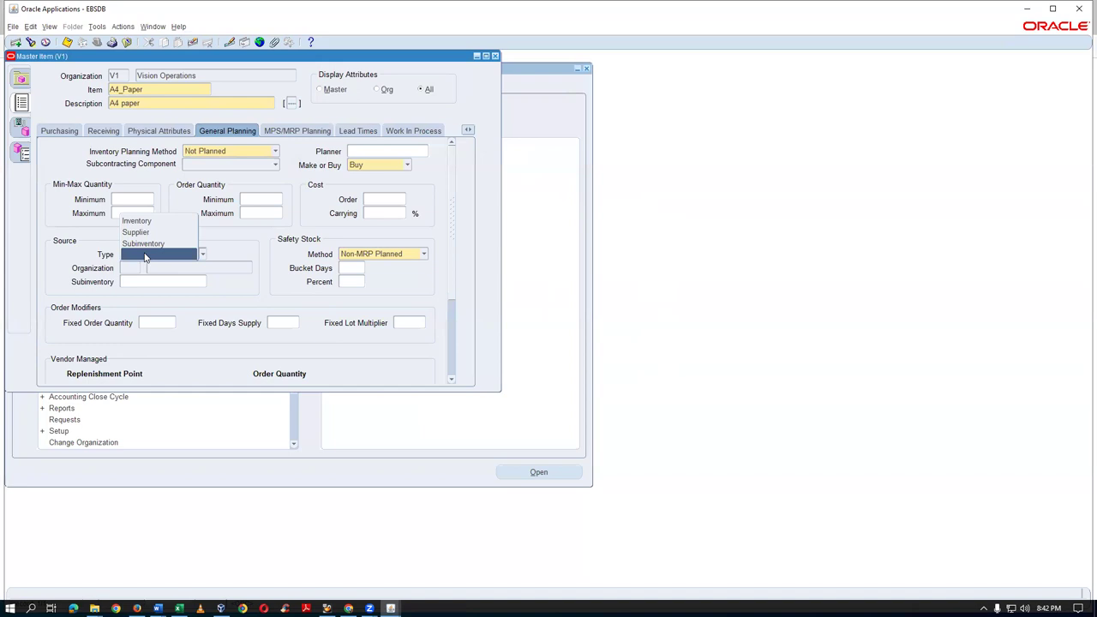
click(462, 214)
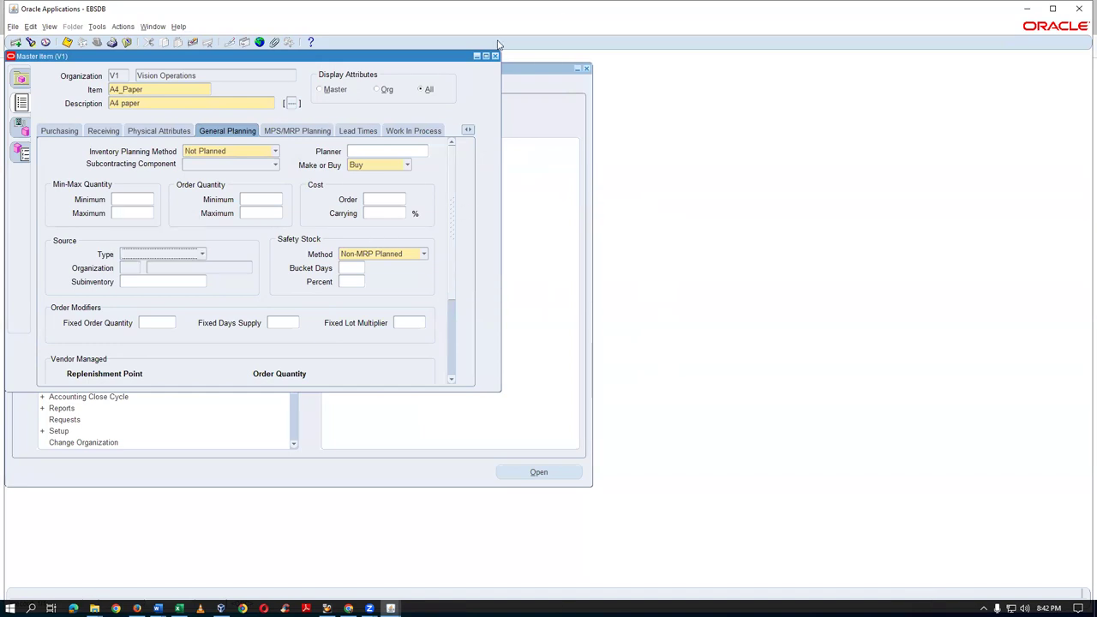
click(495, 55)
Collapse the Navigator tree and open the organization parameters for t03 under Setup, Organizations
key(alt+t)
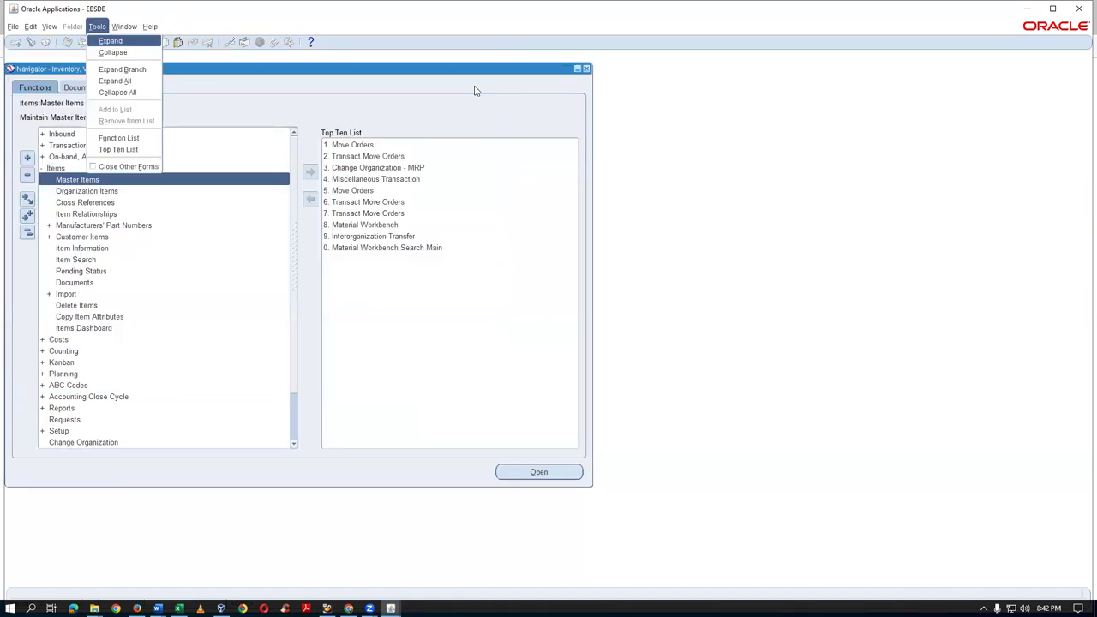
key(l)
key(Down)
key(Down)
key(Down)
key(Down)
key(Down)
key(Down)
key(Down)
key(Down)
key(Down)
key(Down)
key(Down)
key(Down)
key(Right)
key(Down)
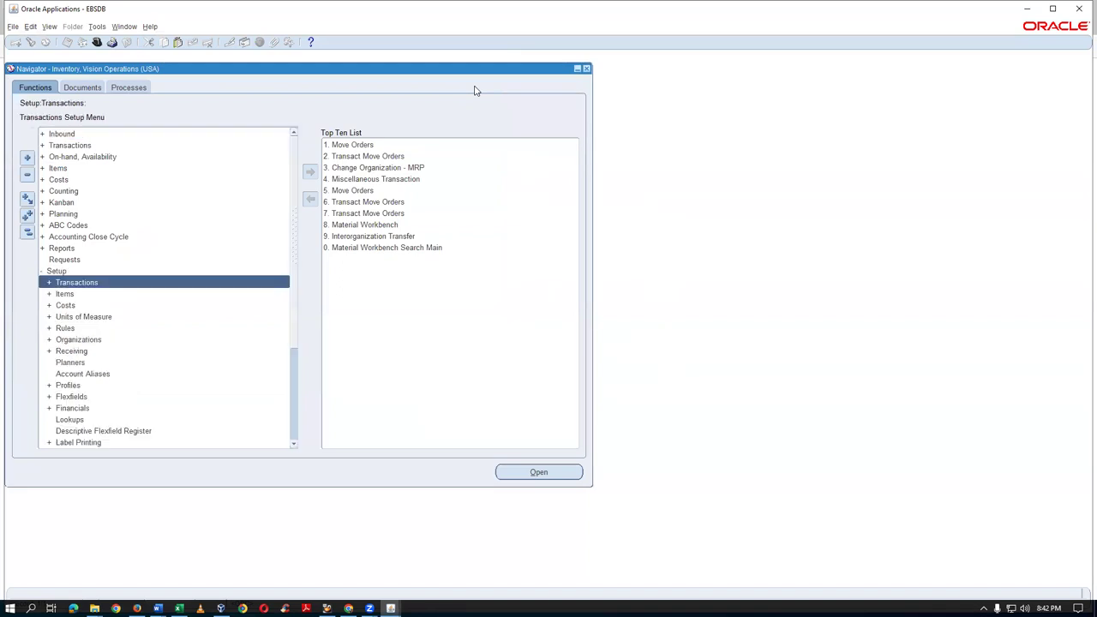
key(Down)
key(Down)
key(Down)
key(Down)
key(Down)
key(Right)
key(Down)
key(Down)
key(Return)
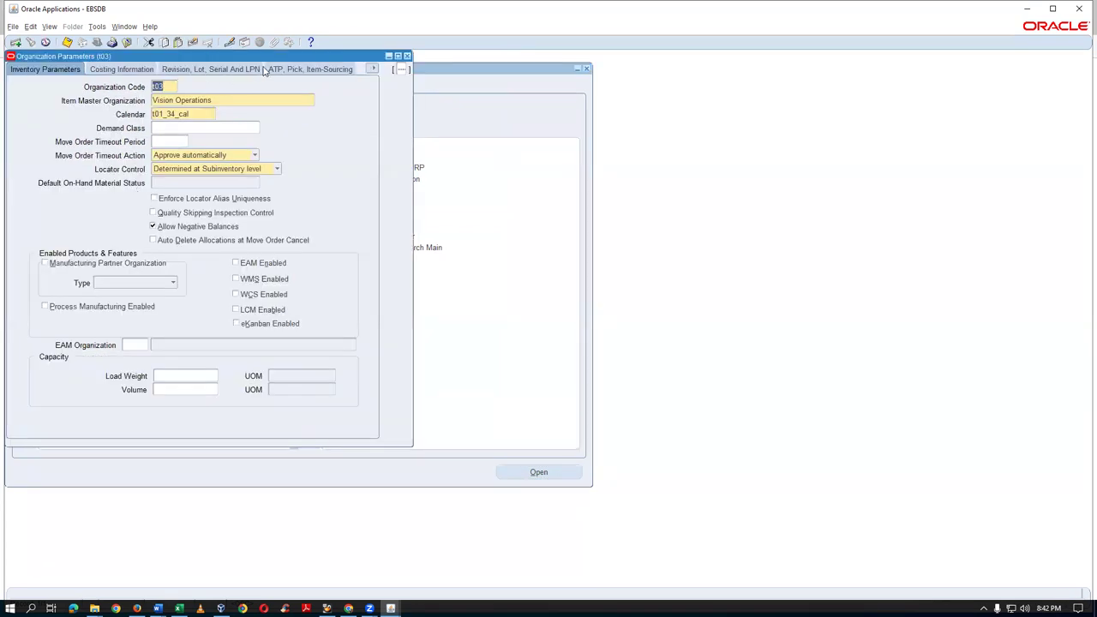
Check the item-sourcing type in the ATP, Pick, Item-Sourcing parameters of t03 and compare it with the source in the PAR worksheet
click(301, 70)
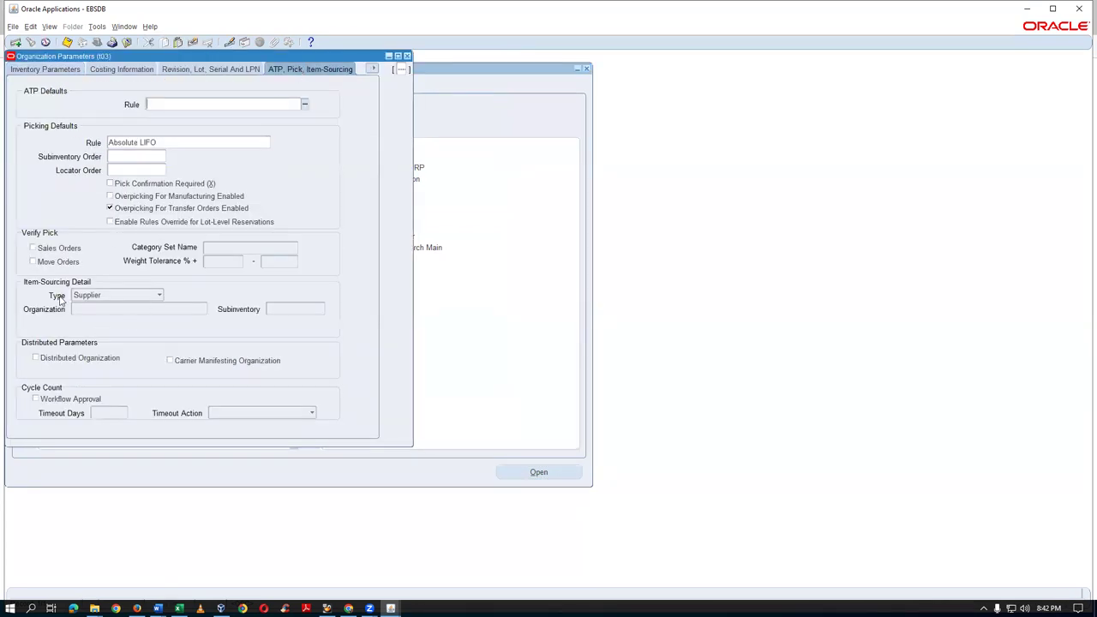
click(126, 295)
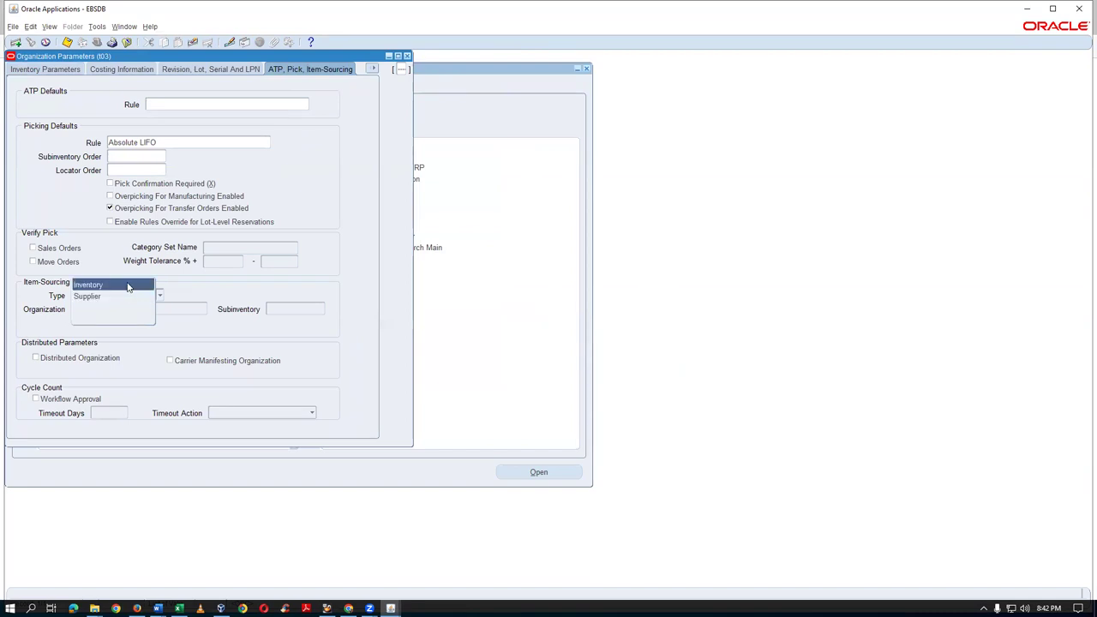
click(126, 298)
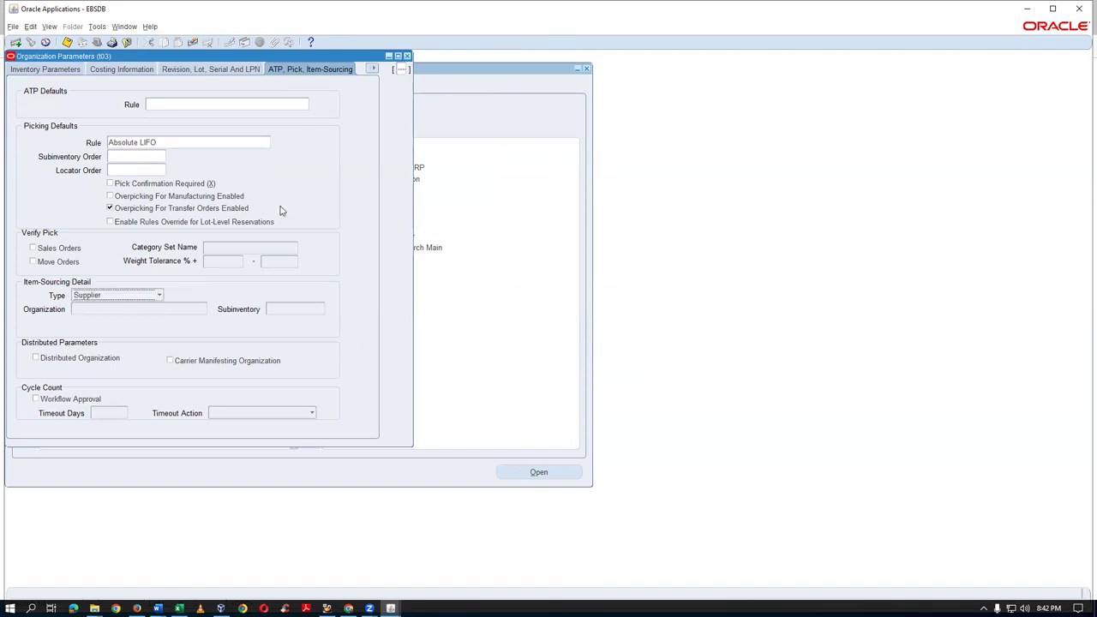
key(alt+Tab)
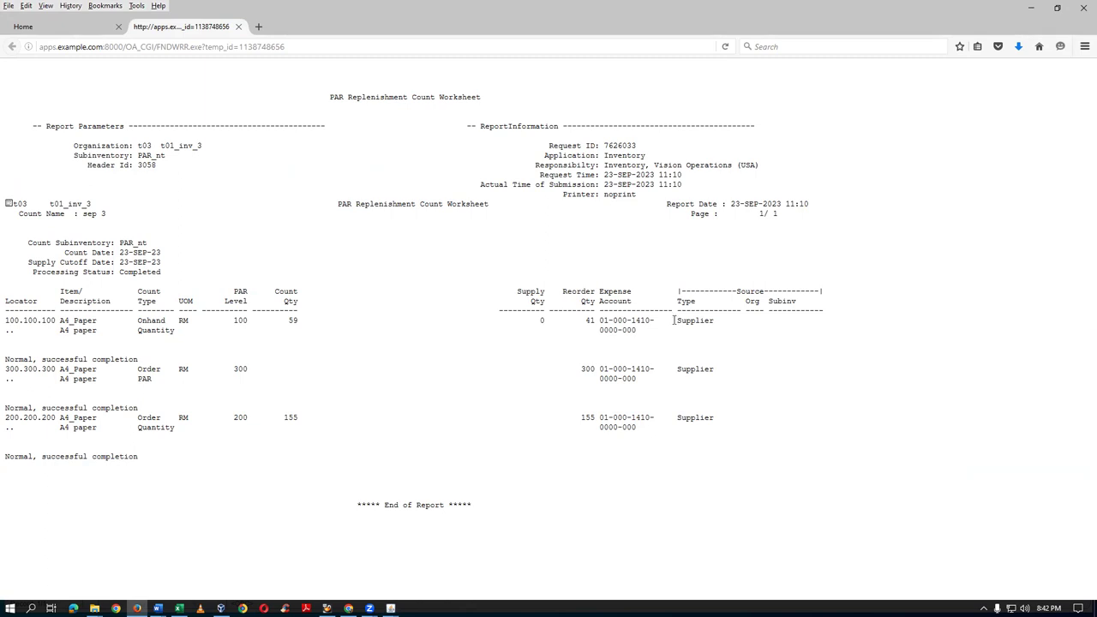
key(alt+Tab)
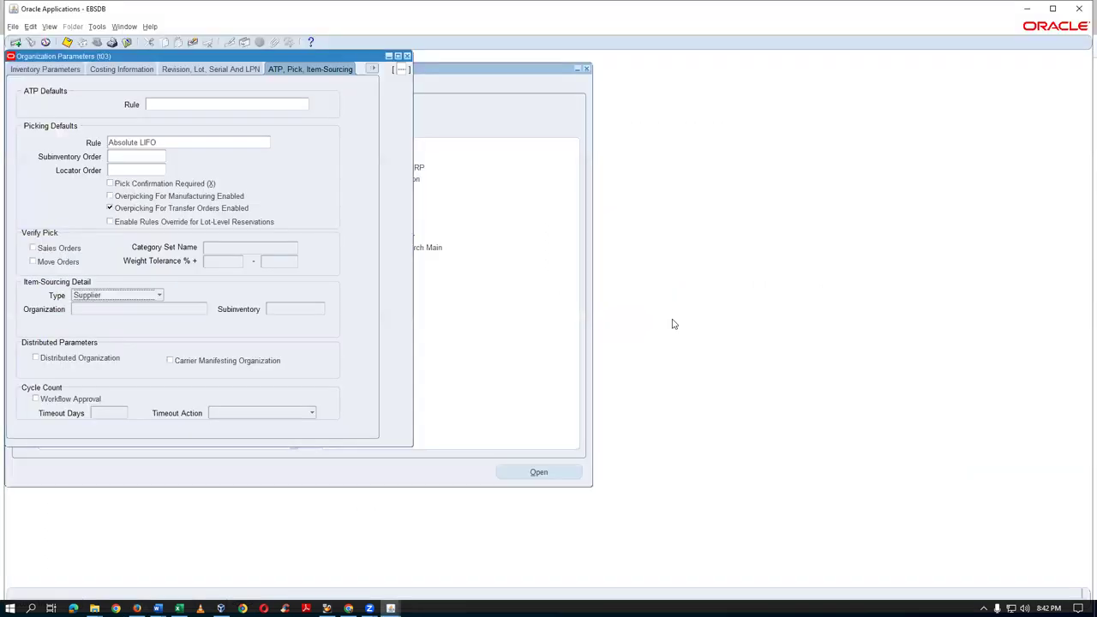
Close the organization parameters, reopen Master Items and query the item with A4%
key(ctrl+F4)
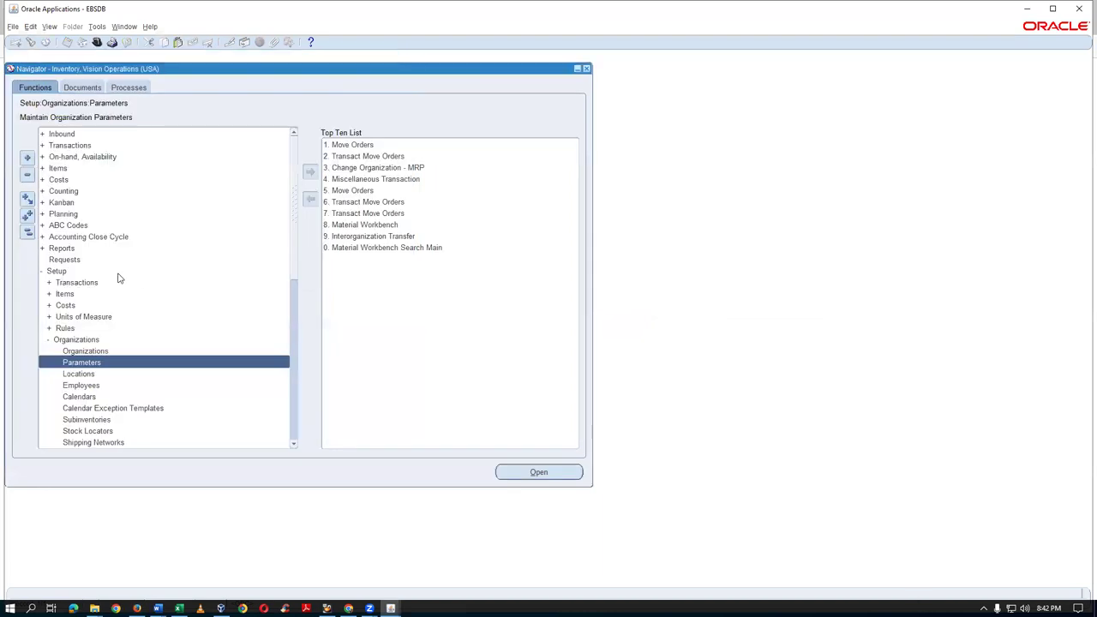
click(28, 233)
double_click(60, 170)
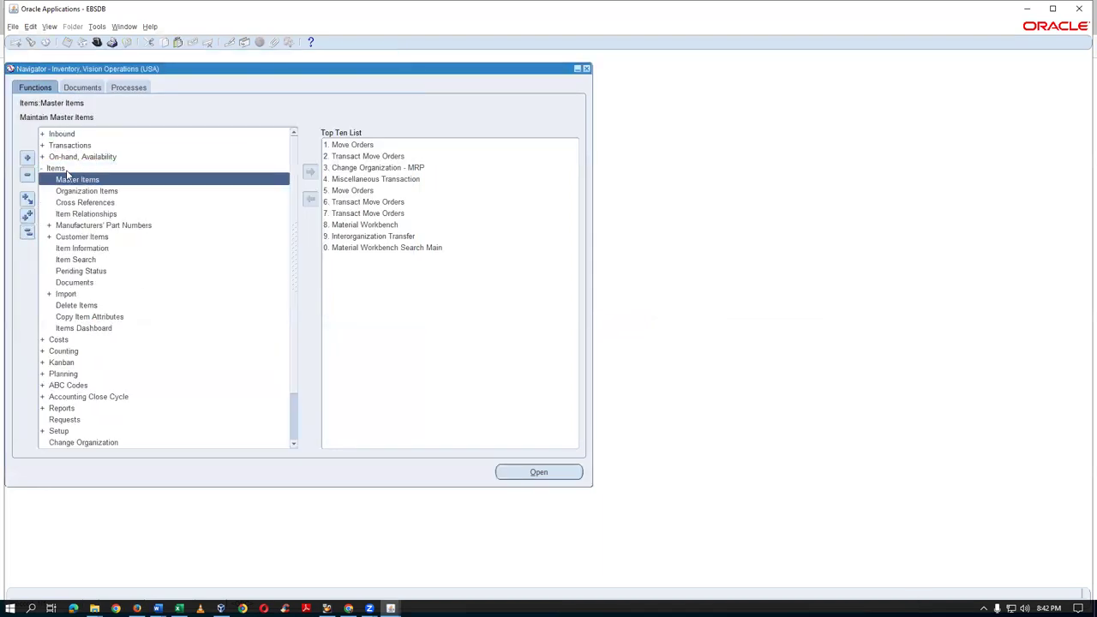
click(85, 180)
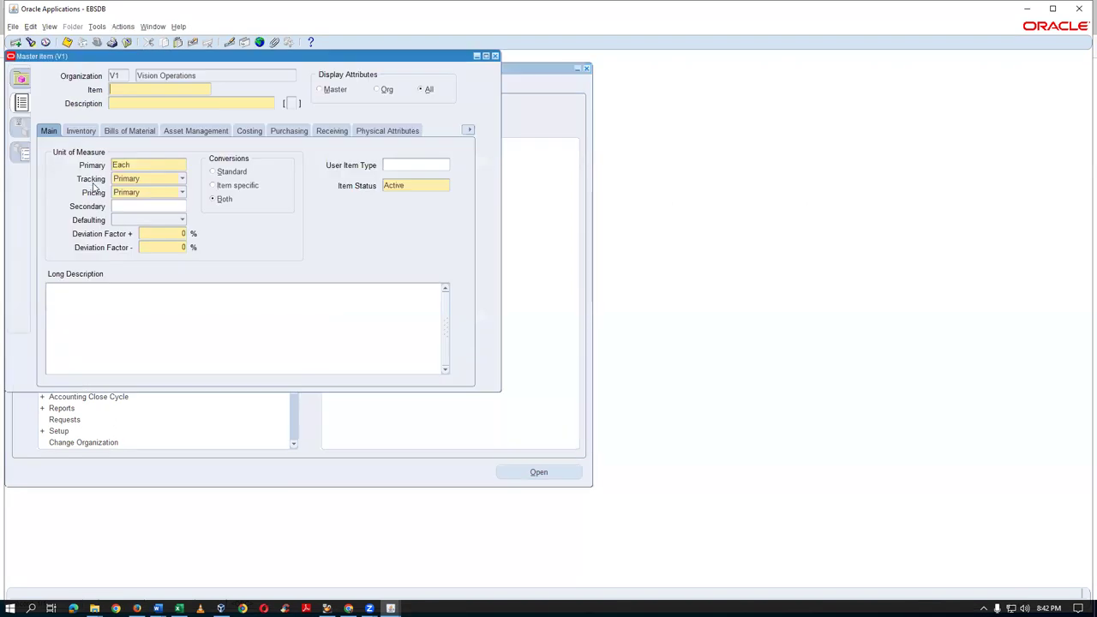
key(F11)
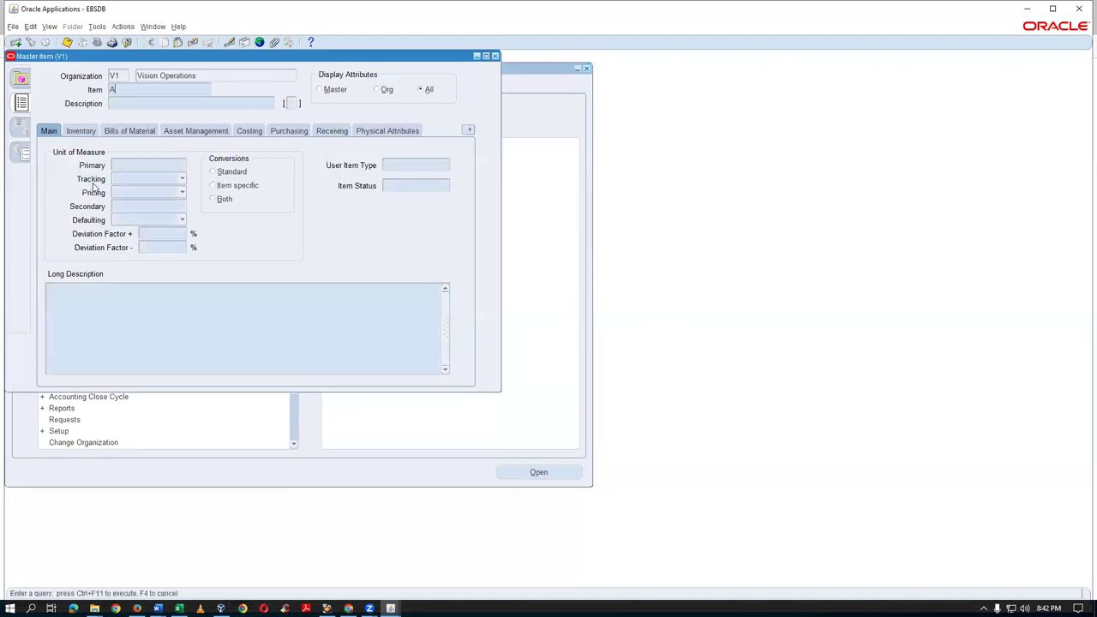
text(A4%)
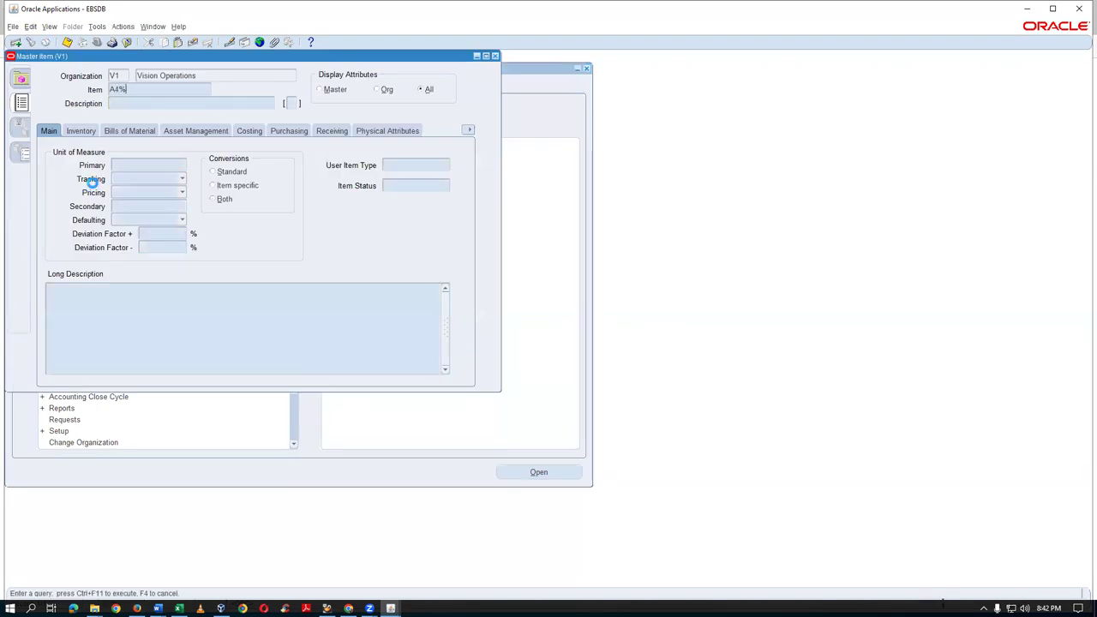
key(ctrl+F11)
Set A4_Paper's list price to 20 in the master item's purchasing attributes and save
click(295, 134)
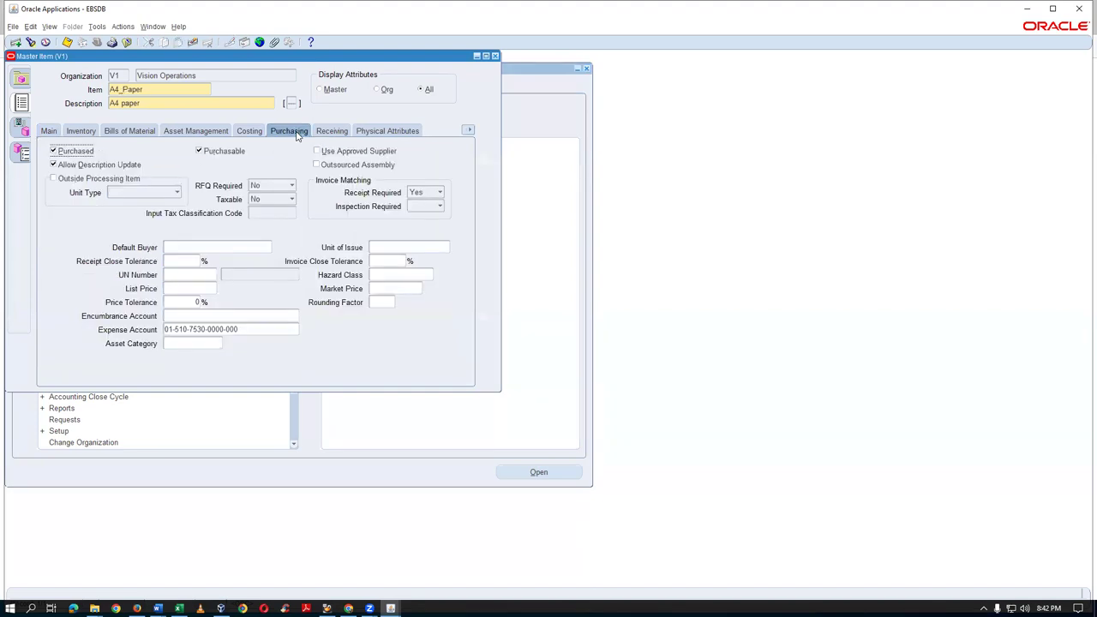
click(172, 288)
text(20)
key(ctrl+s)
Set A4_Paper's list price to 30 in the purchasing attributes for organization t03, save, and close the item windows
click(21, 128)
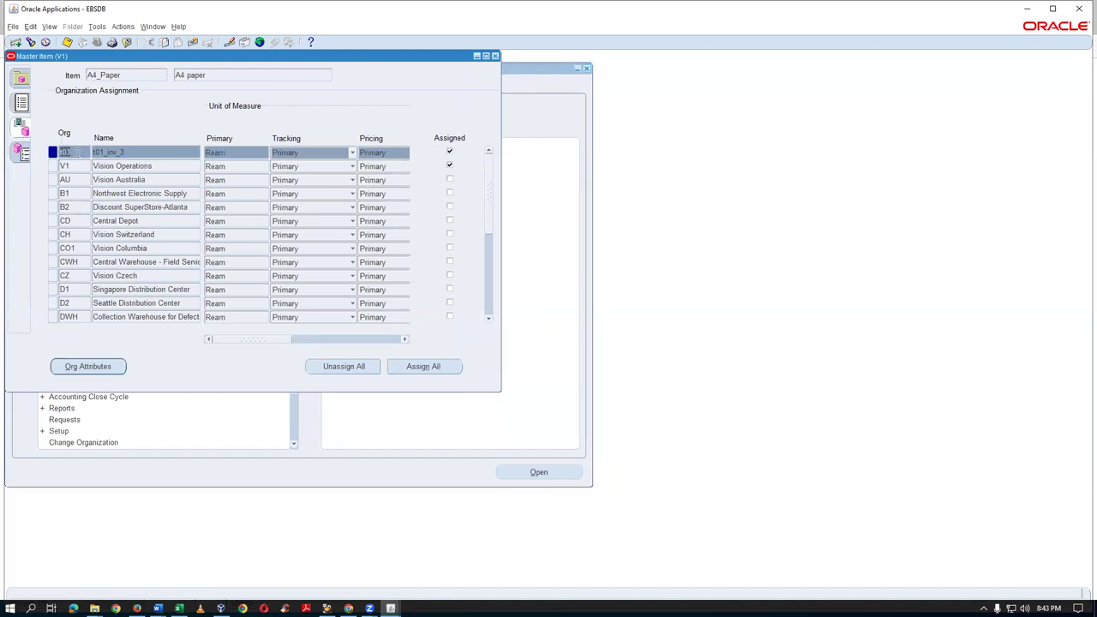
click(108, 366)
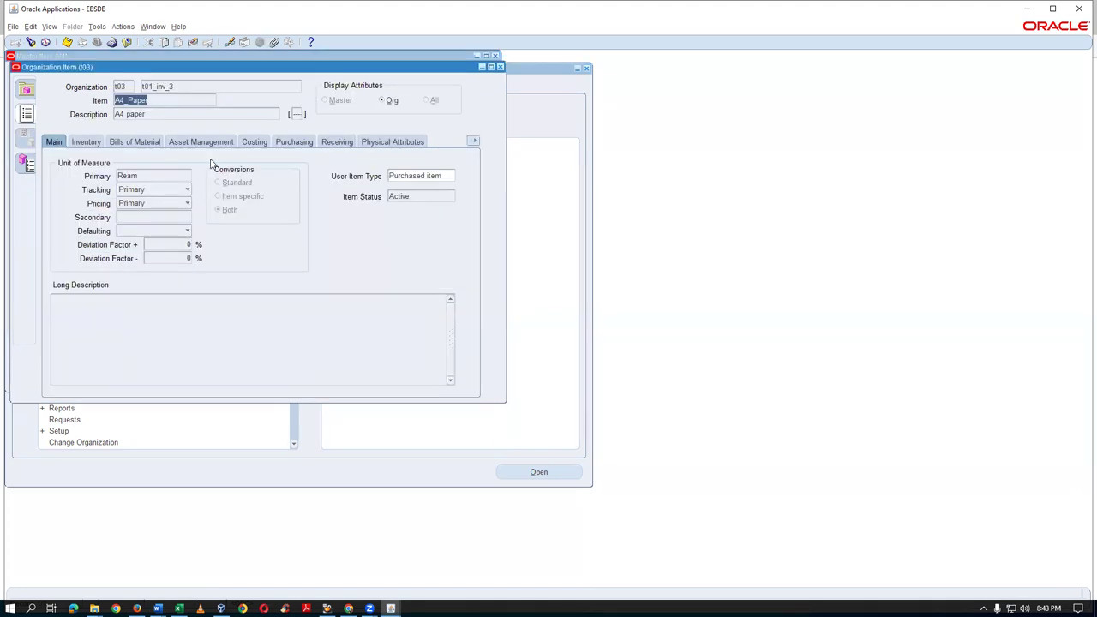
click(295, 142)
click(170, 299)
text(30)
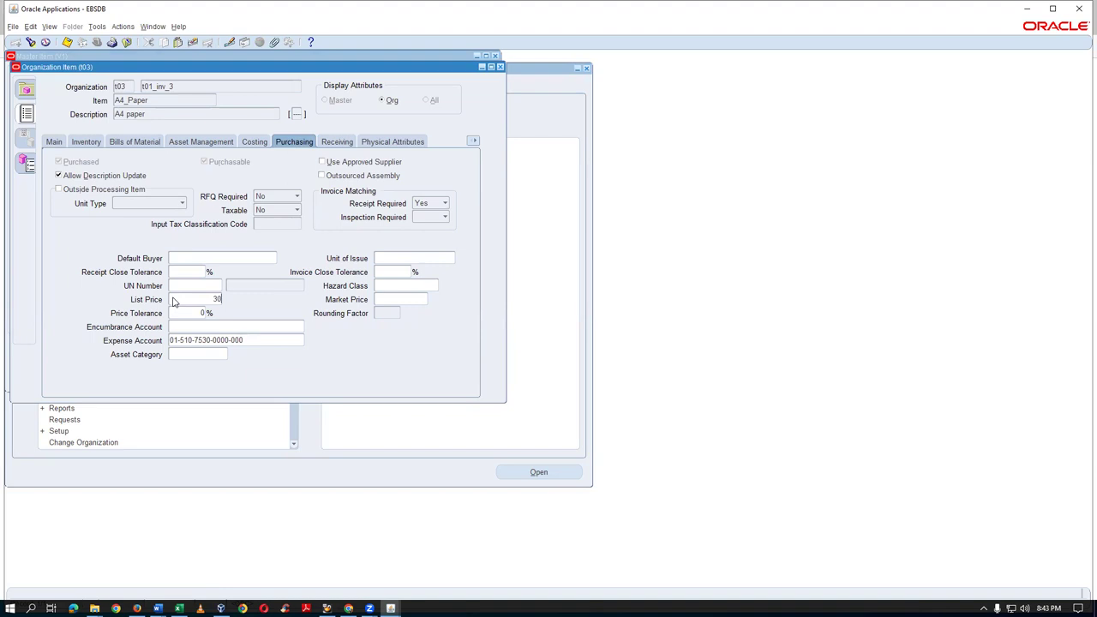
key(ctrl+s)
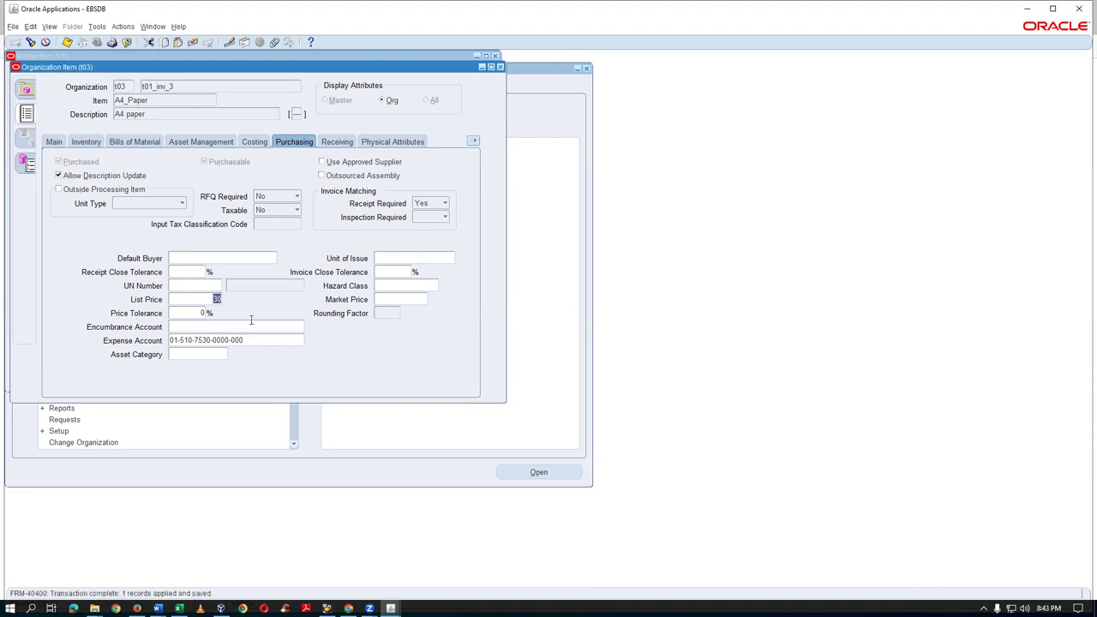
click(500, 67)
click(496, 56)
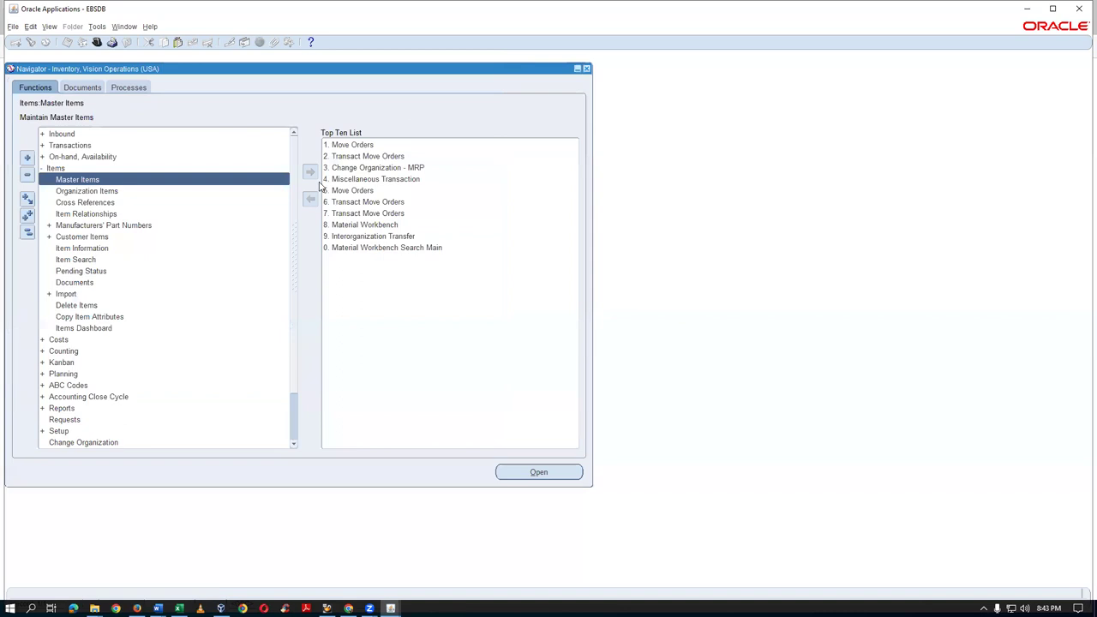
Switch the responsibility to Purchasing, Vision Operations (USA)
click(131, 341)
key(alt+f)
key(w)
key(Return)
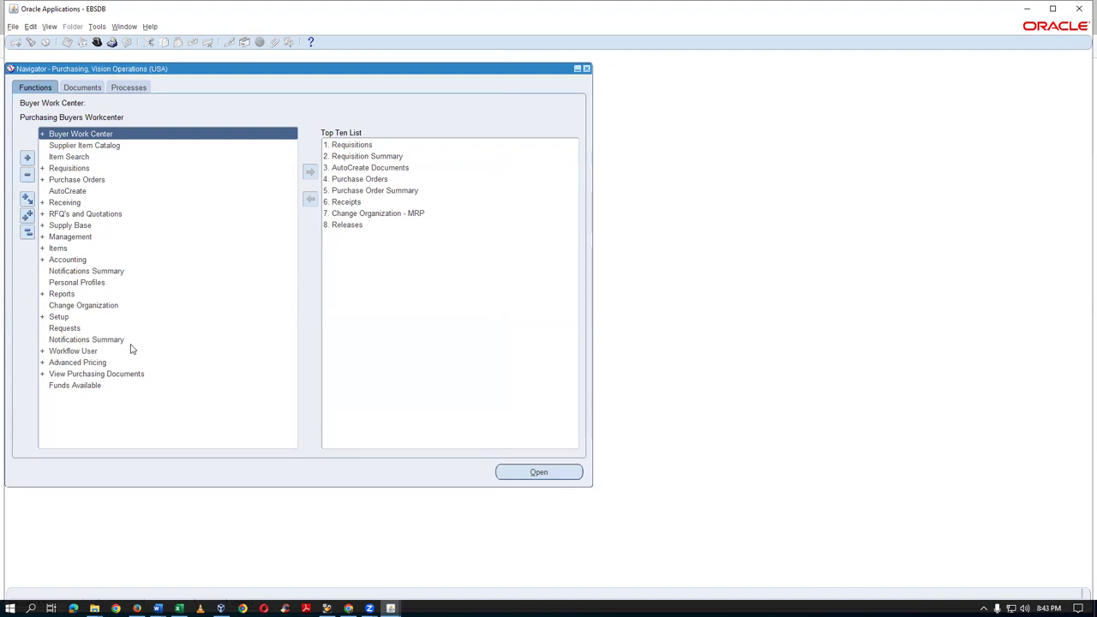
Submit the Requisition Import request with import source INV, decline another request, and list the submitted requests
click(129, 327)
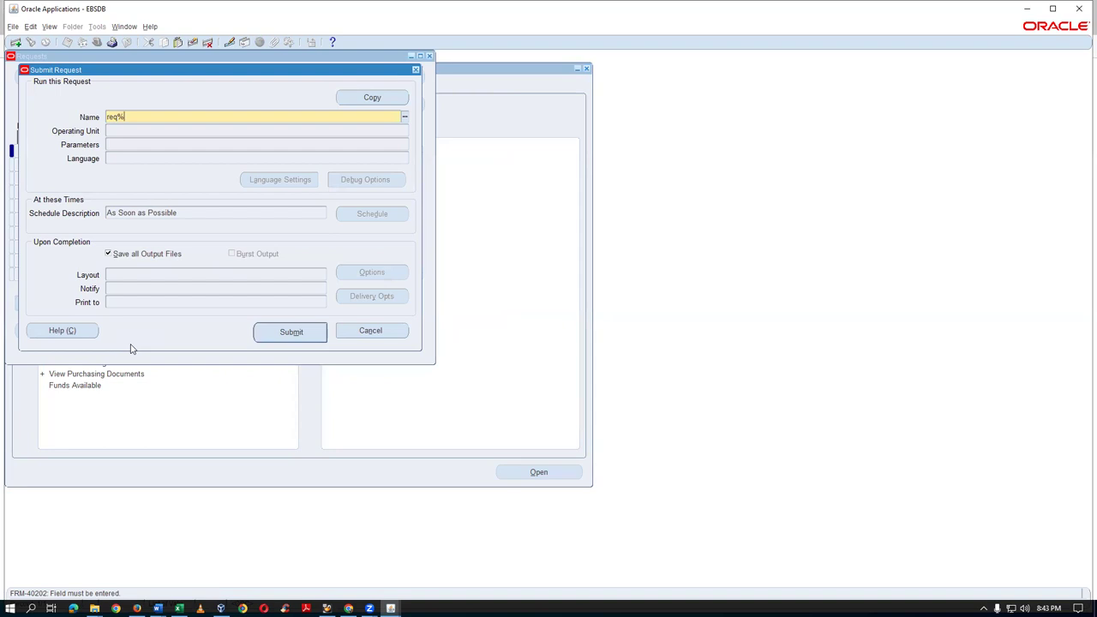
key(Tab)
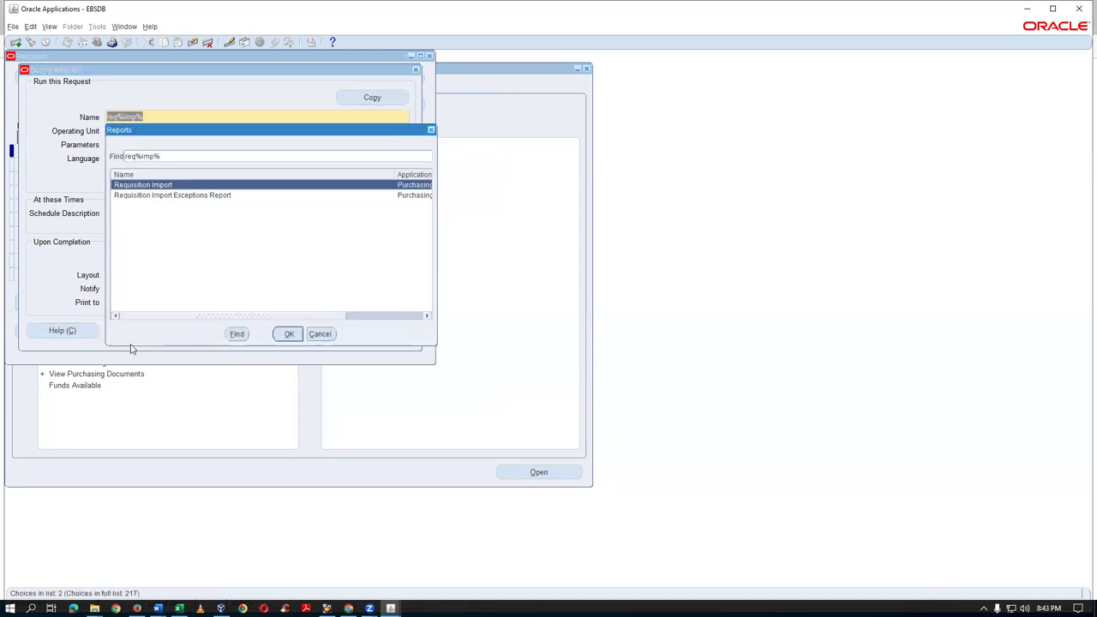
key(Return)
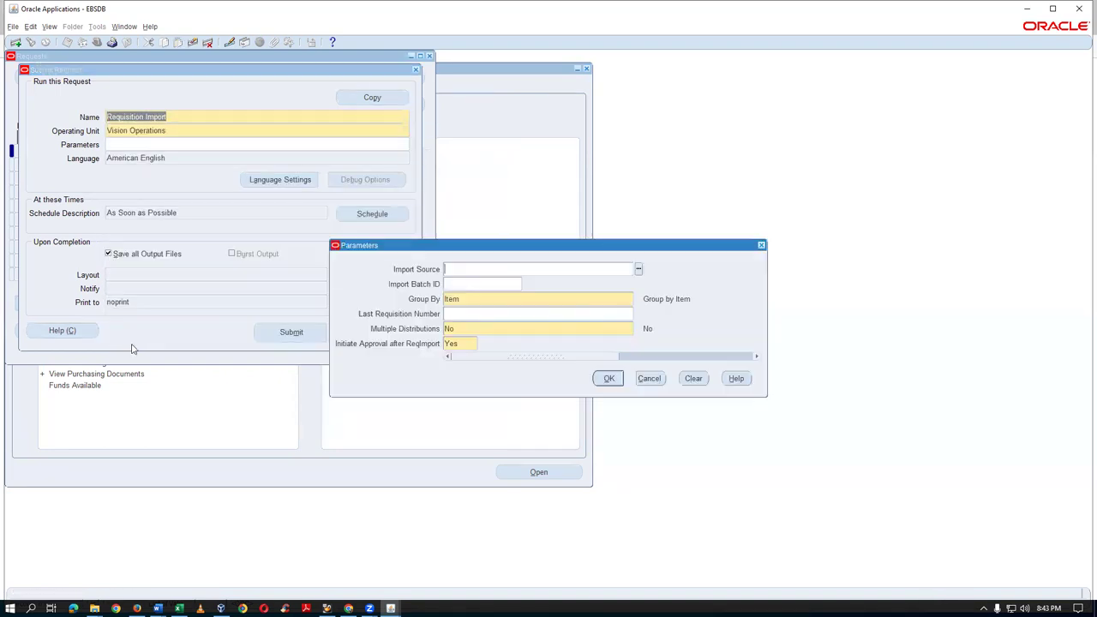
text(INV)
key(Tab)
click(607, 379)
click(291, 332)
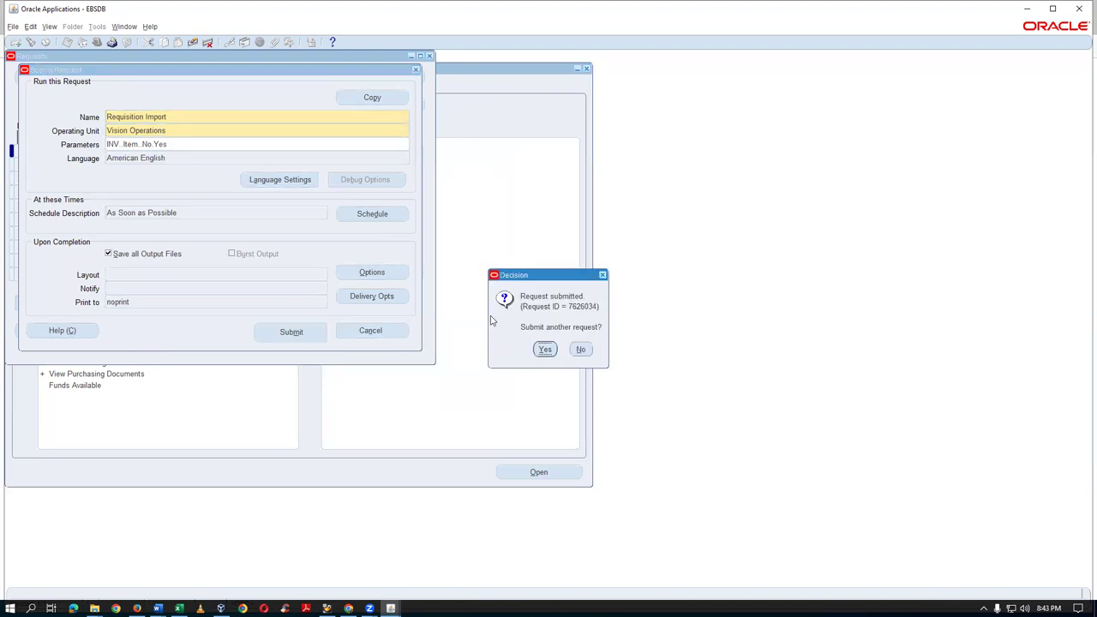
click(587, 351)
click(351, 329)
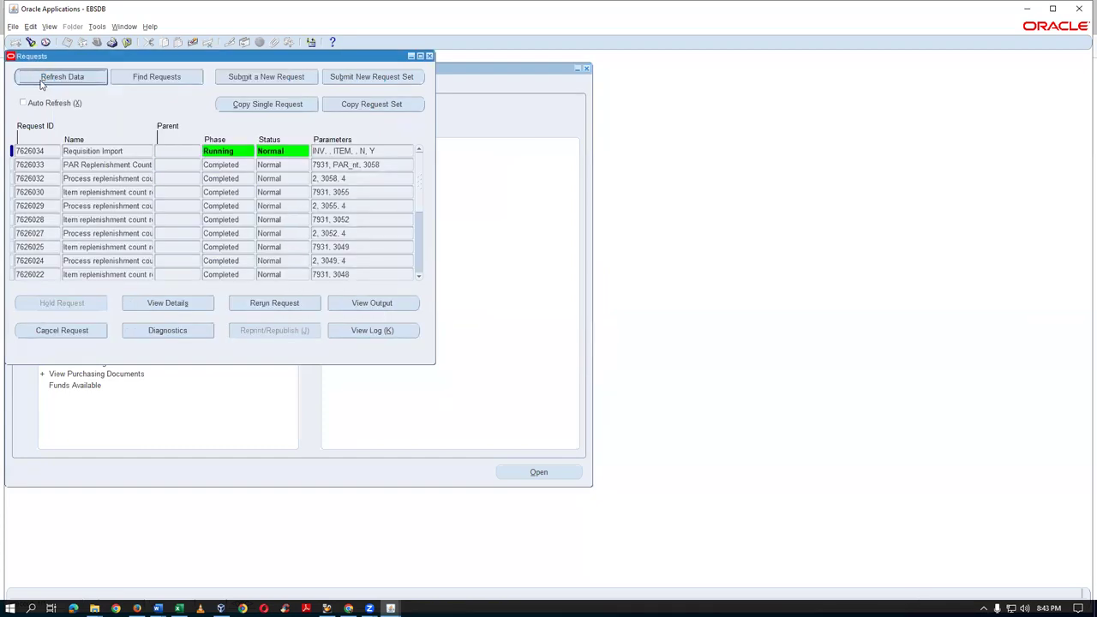
Refresh the requests until Requisition Import finishes, check its output for requisitions created and lines in error, and close the report
click(43, 84)
click(43, 84)
click(43, 84)
click(43, 84)
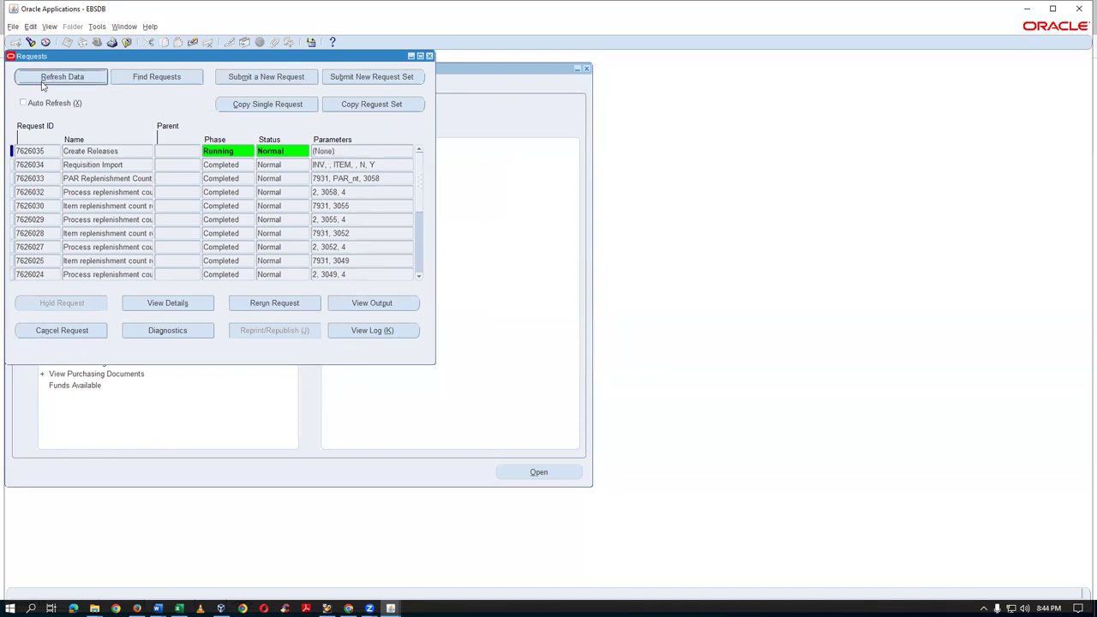
click(43, 84)
click(133, 164)
click(130, 164)
click(397, 300)
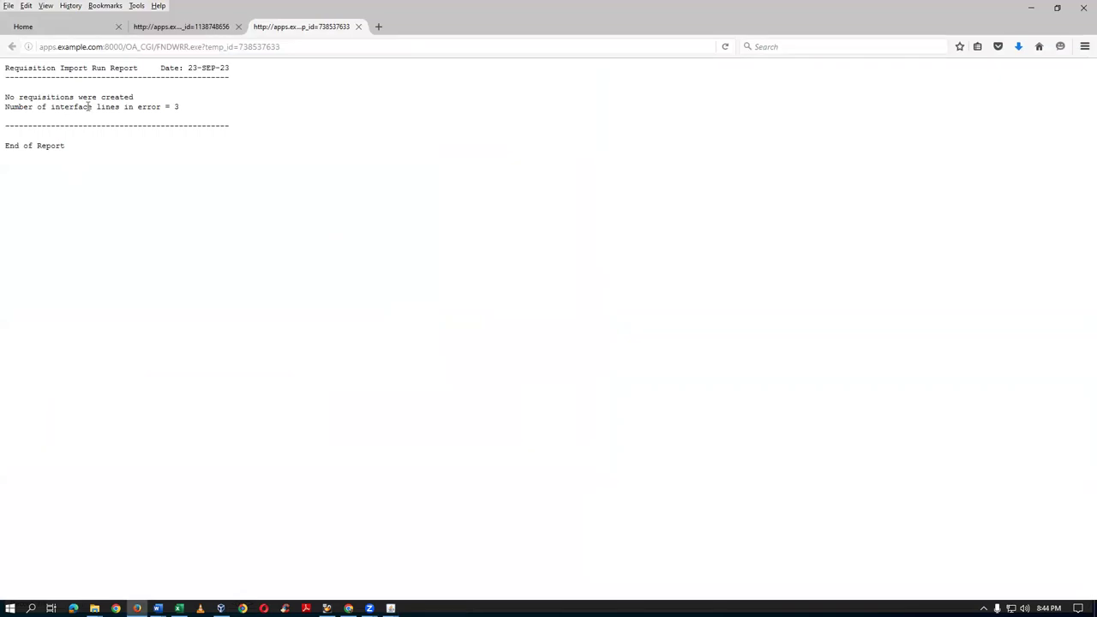
drag(88, 106, 203, 108)
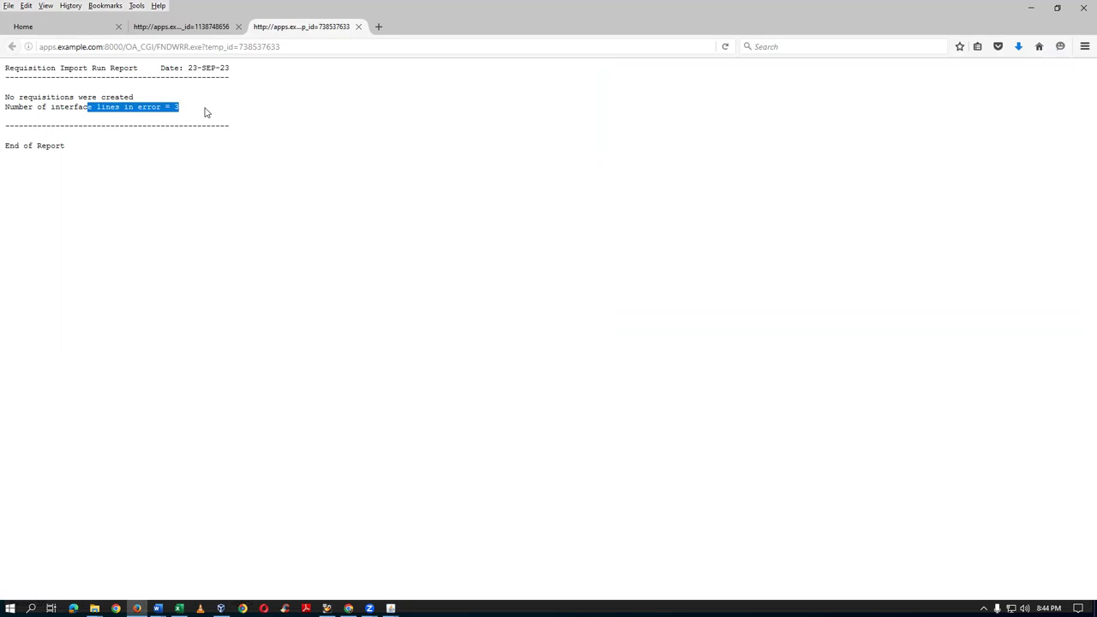
click(359, 27)
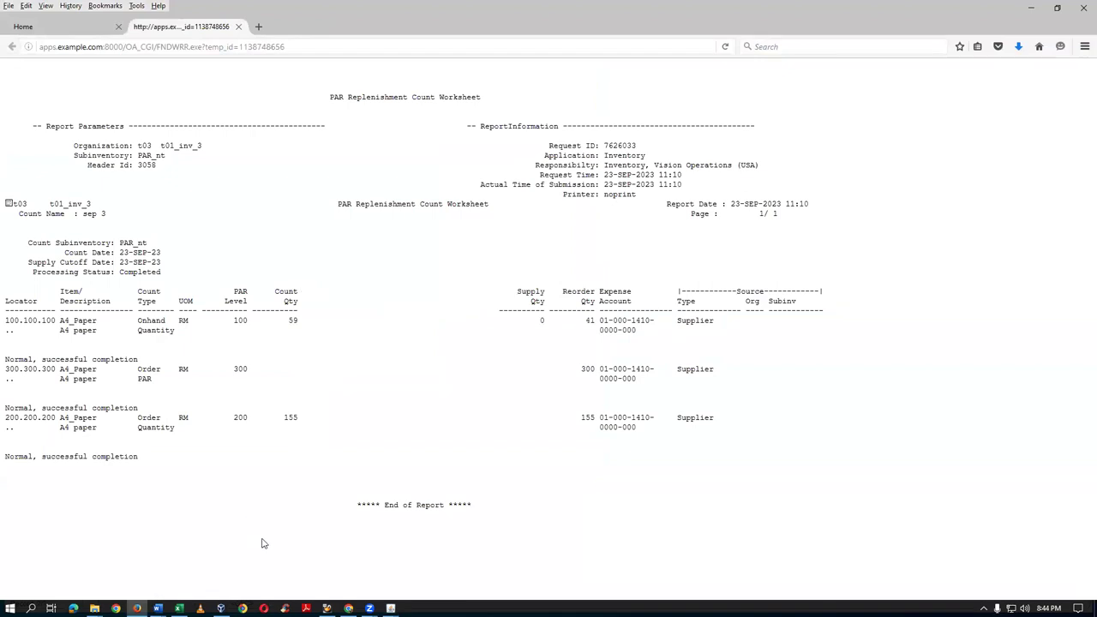
Back in Oracle Applications, submit the Requisition Import Exceptions Report with import source INV and Delete Exceptions set to No
mouse_move(389, 608)
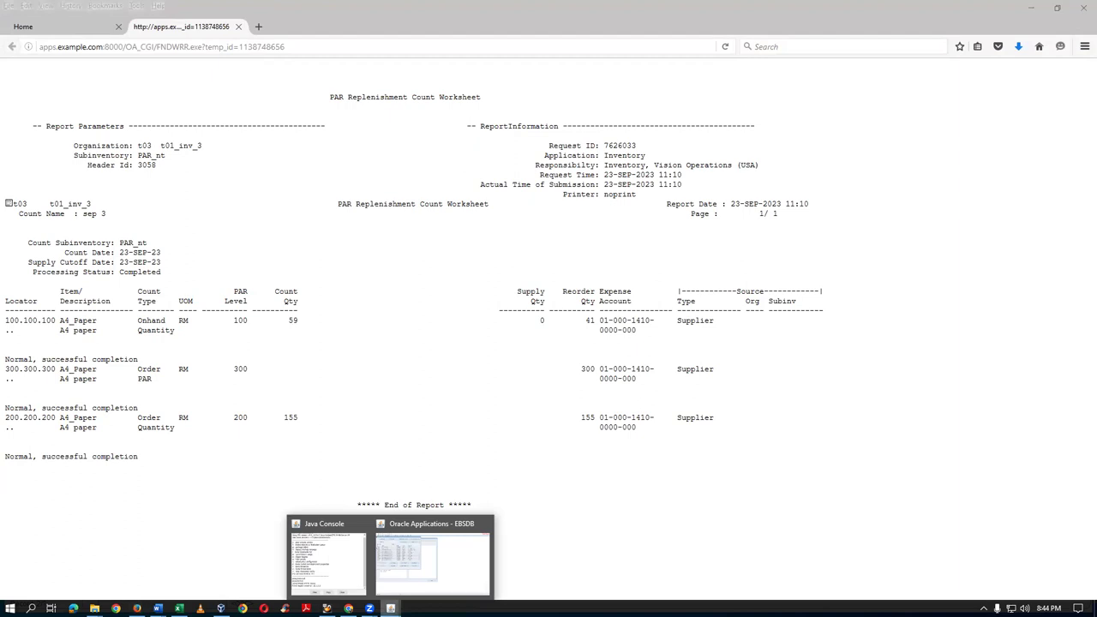
click(399, 518)
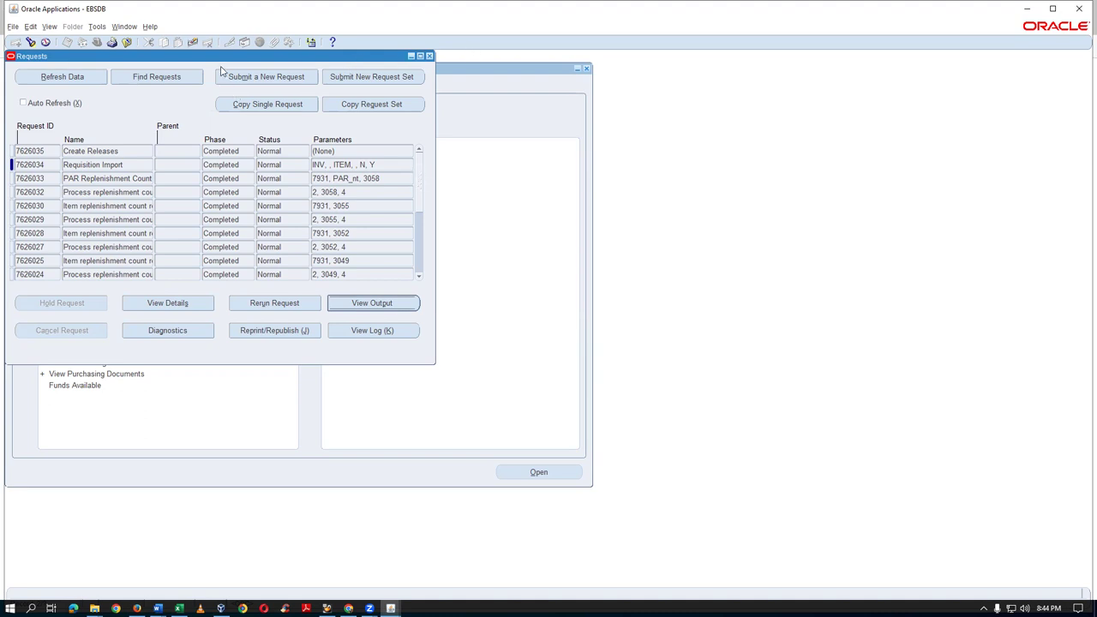
click(262, 77)
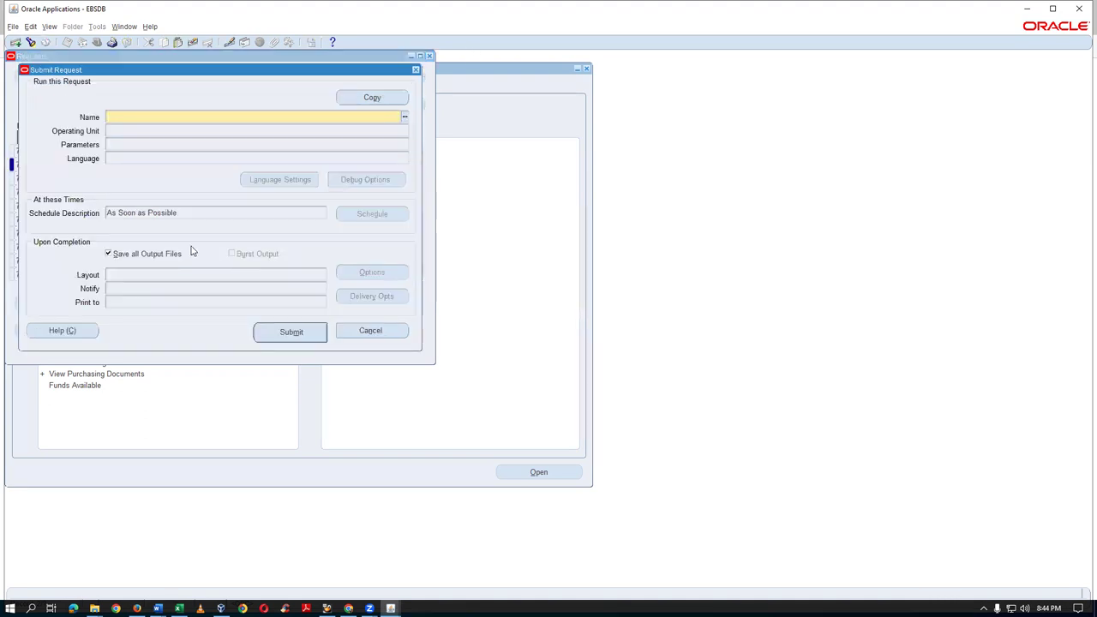
text(req%imp%exc%)
key(Tab)
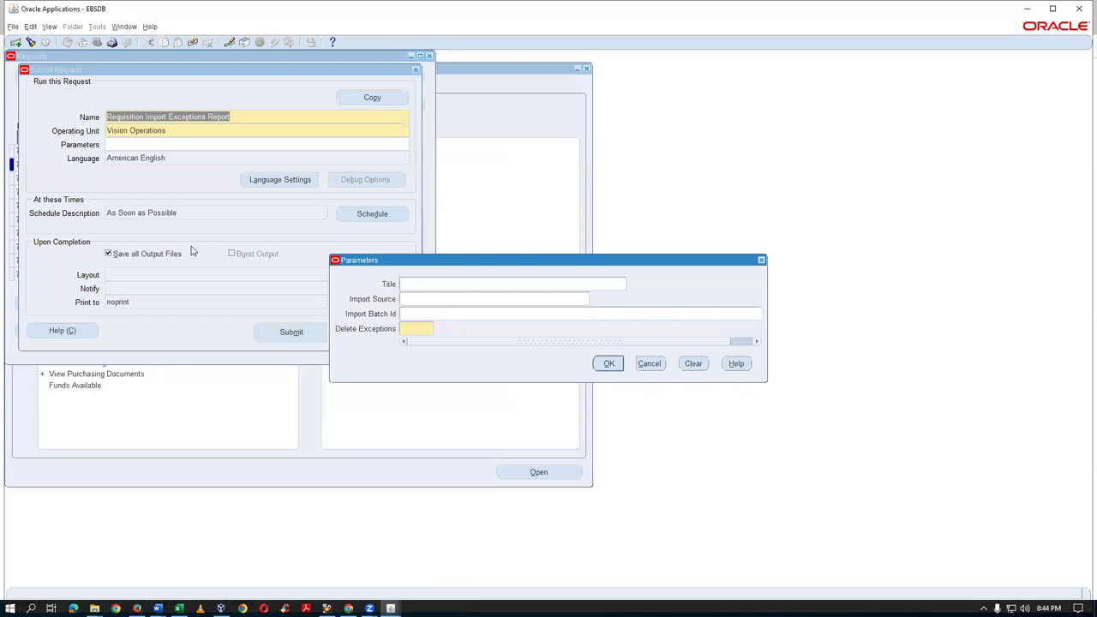
click(418, 330)
text(No)
key(Tab)
click(441, 297)
click(593, 298)
click(609, 363)
click(262, 337)
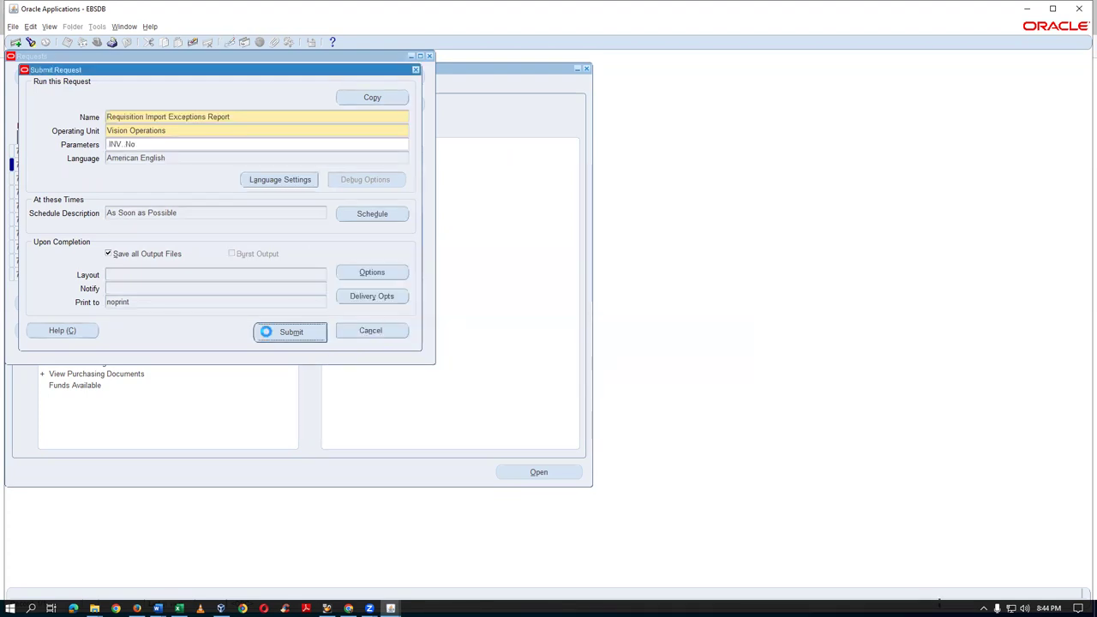
click(581, 350)
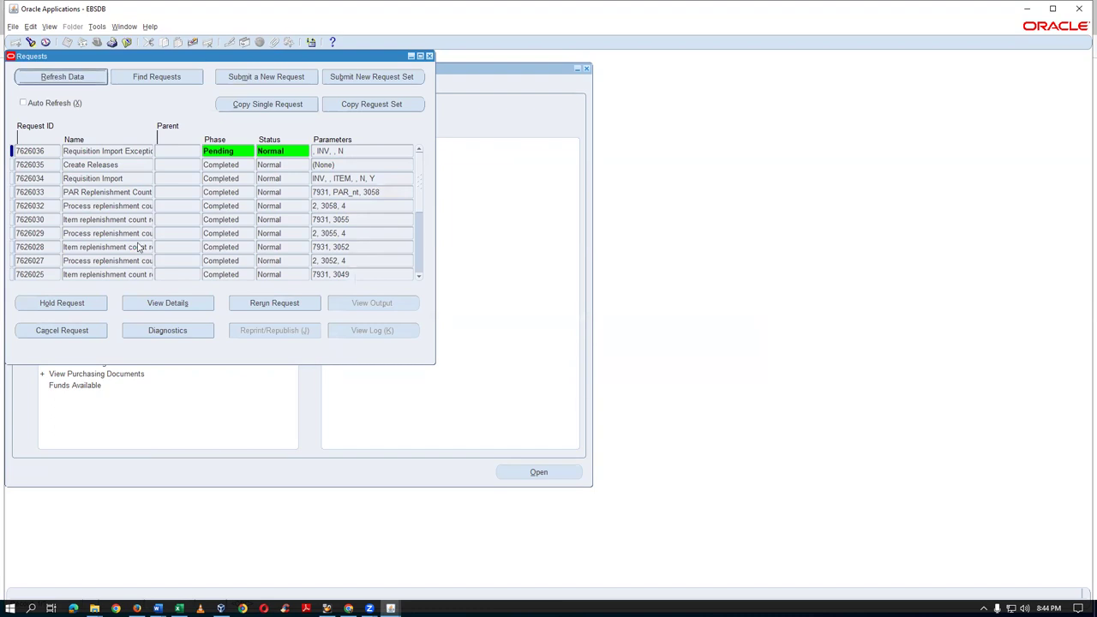
Refresh the requests until the Requisition Import Exceptions Report finishes and open its output to examine the error messages
key(alt+r)
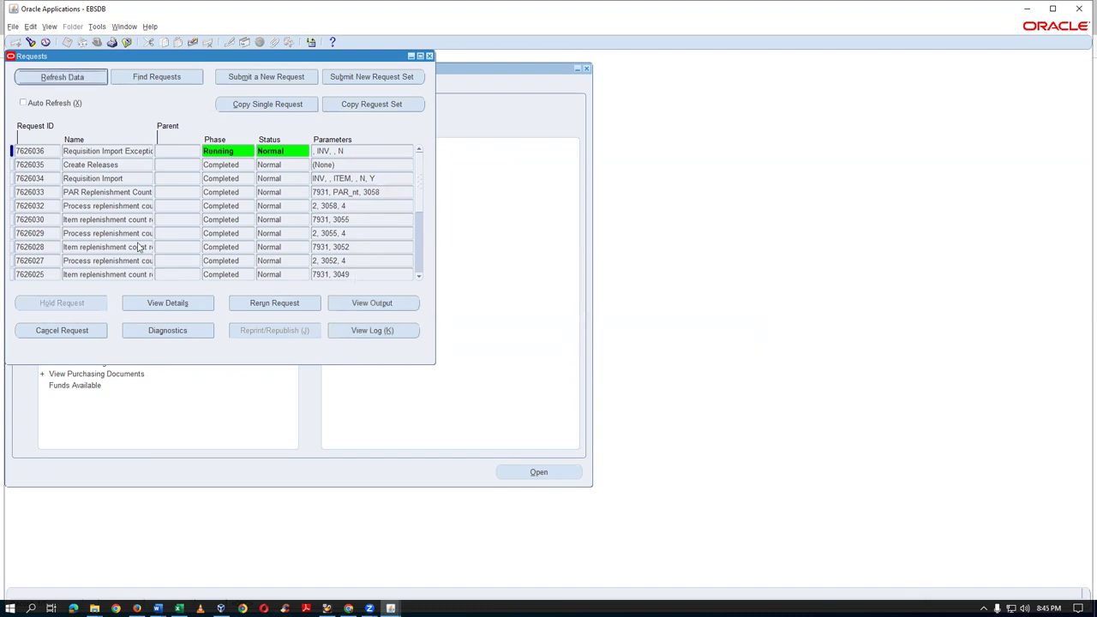
key(alt+r)
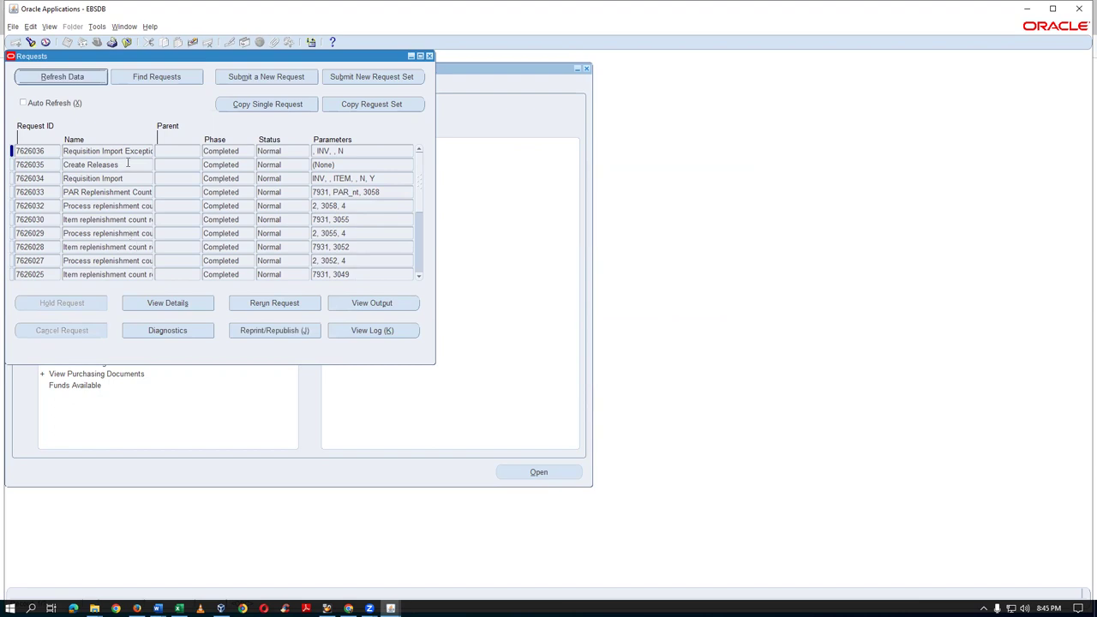
click(124, 152)
click(373, 304)
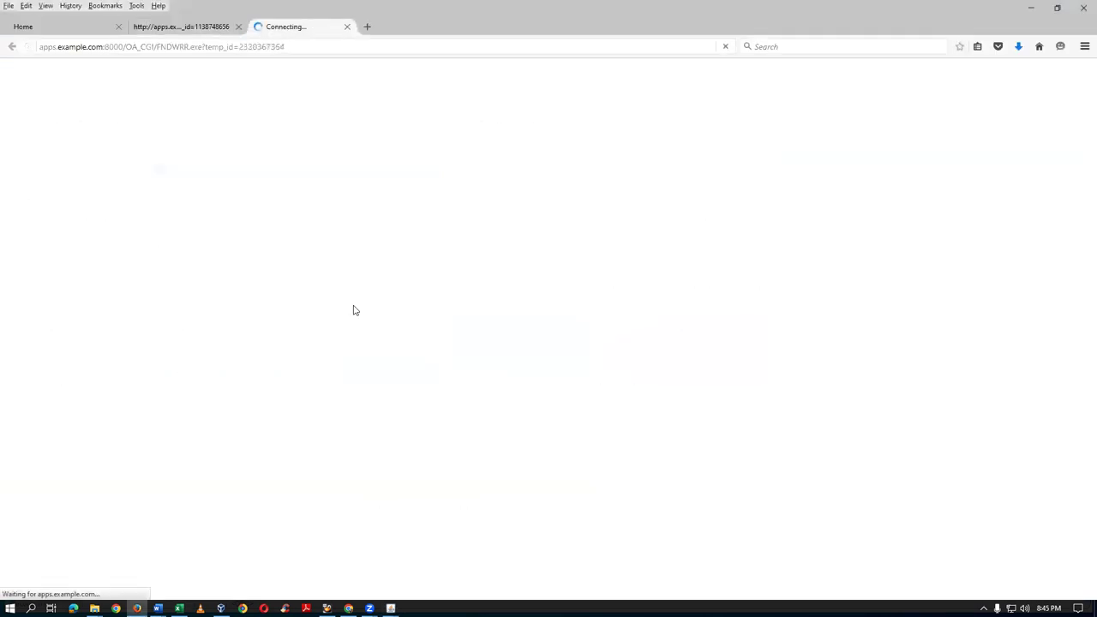
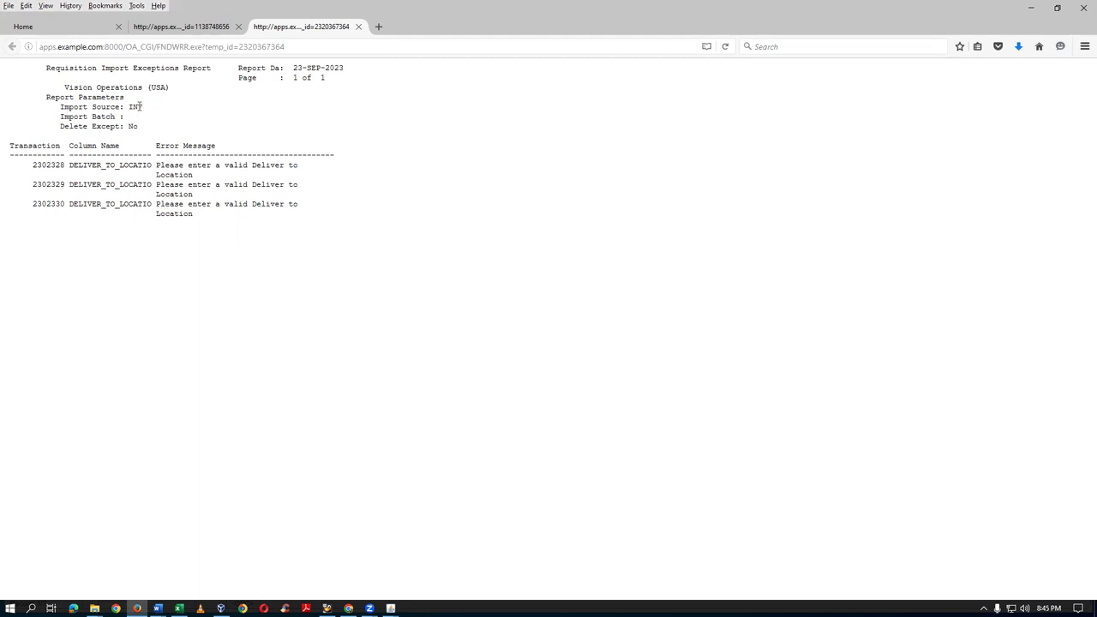
Examine the locators and count subinventory in the PAR Replenishment Count Worksheet
click(200, 30)
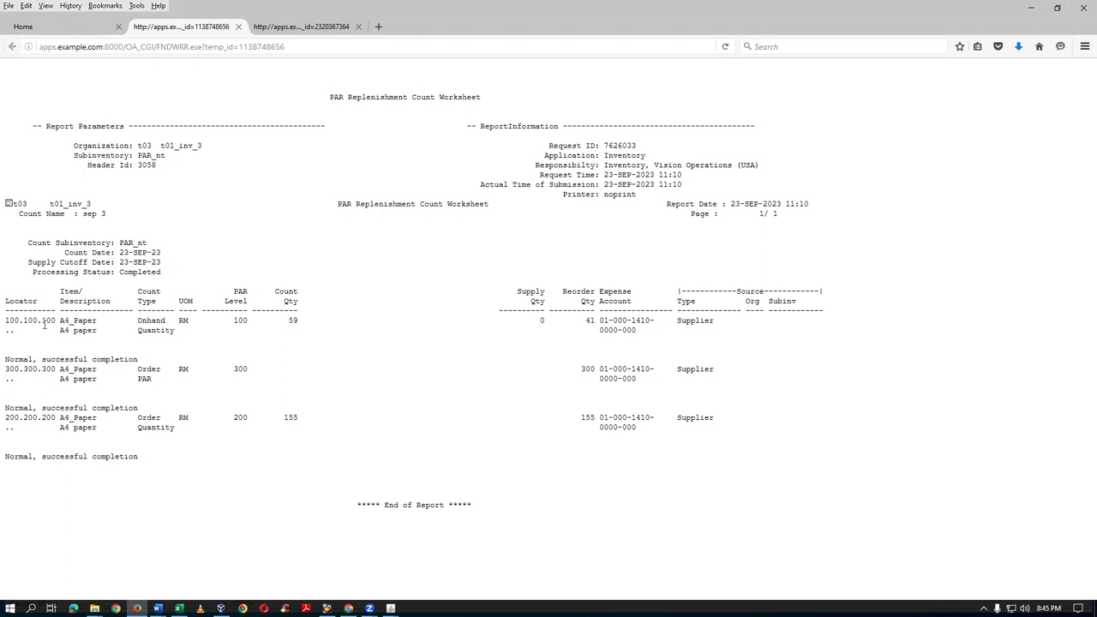
drag(6, 320, 57, 320)
click(19, 326)
drag(9, 320, 53, 320)
drag(119, 242, 138, 243)
drag(10, 330, 37, 323)
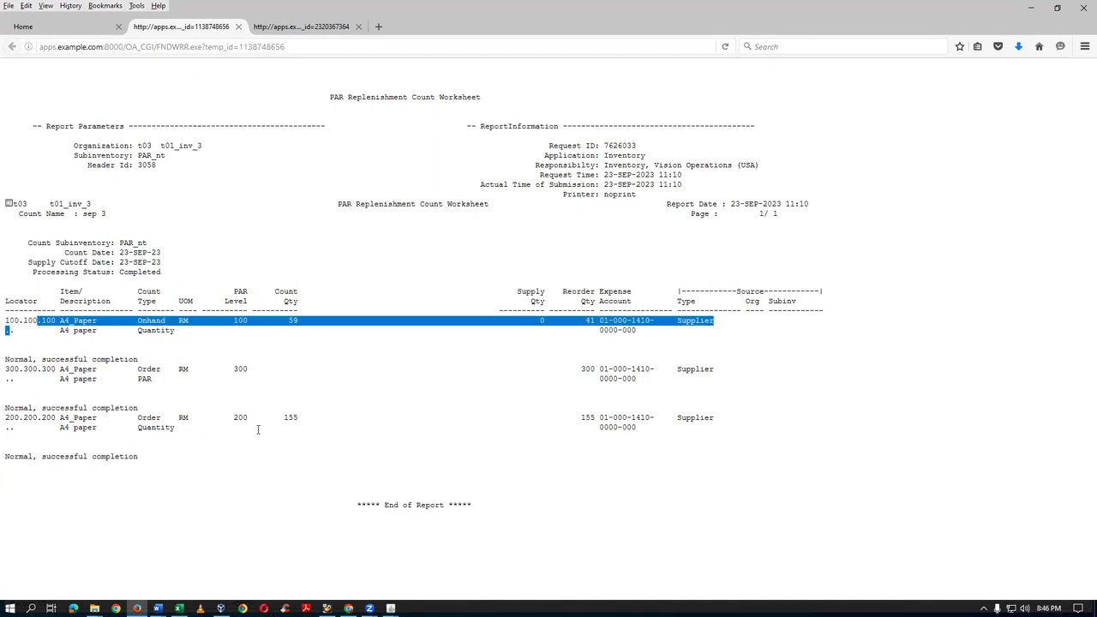
click(260, 411)
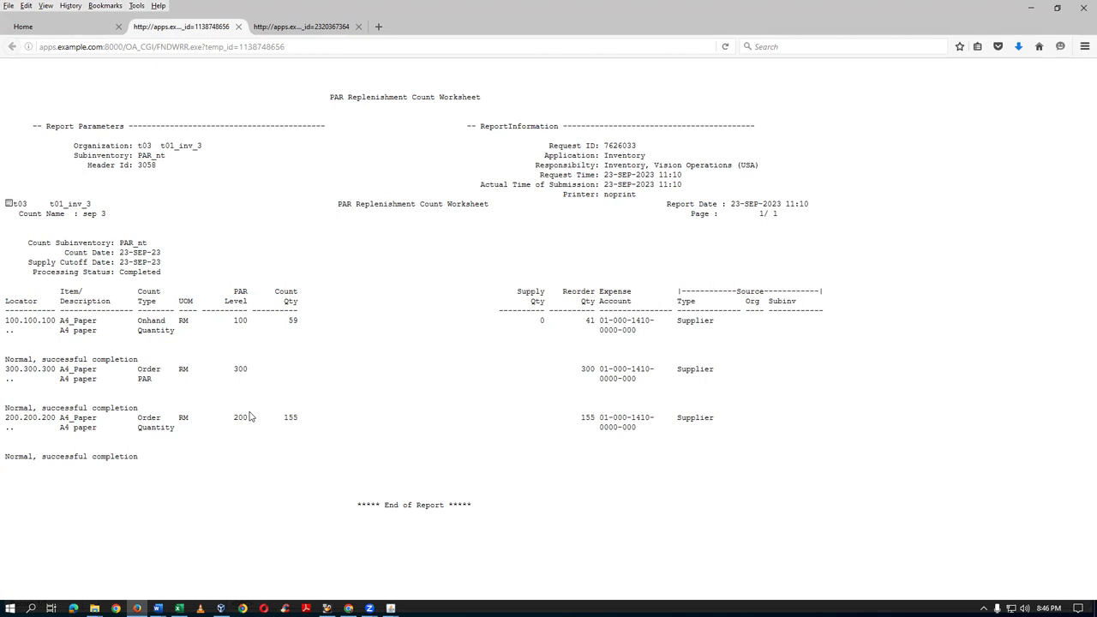
Close both report outputs, return to Oracle Applications and close the Requests window
click(285, 32)
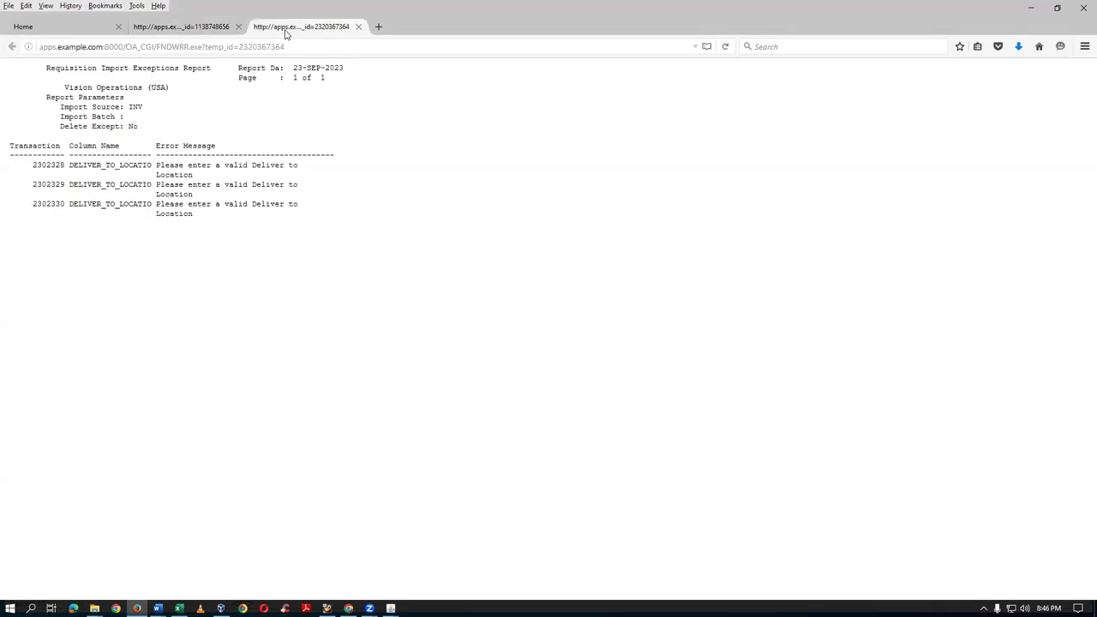
click(358, 26)
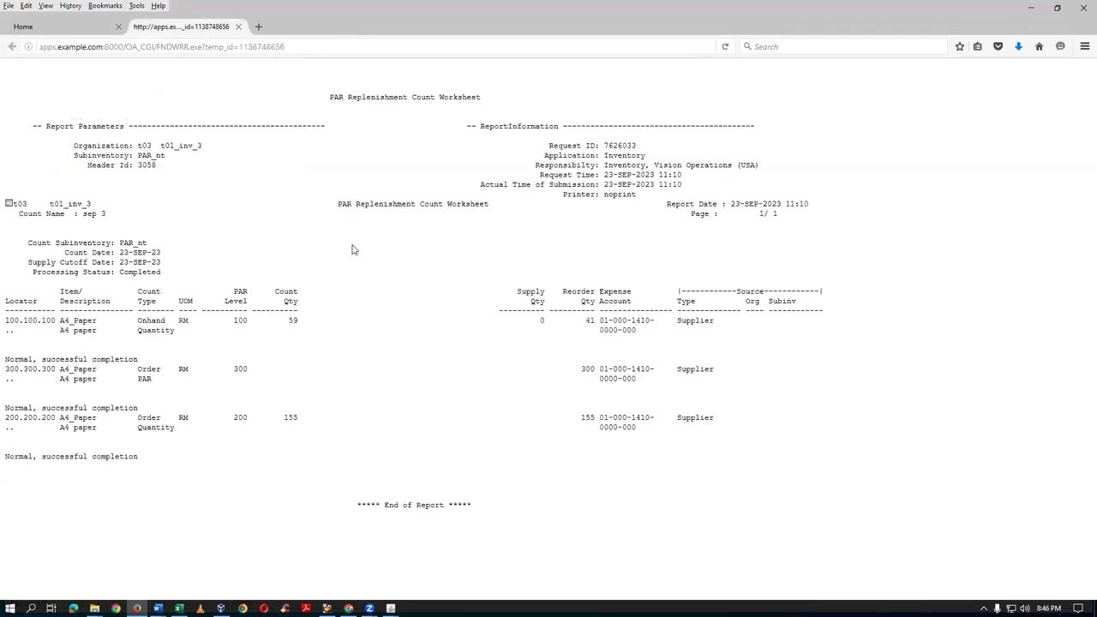
click(238, 27)
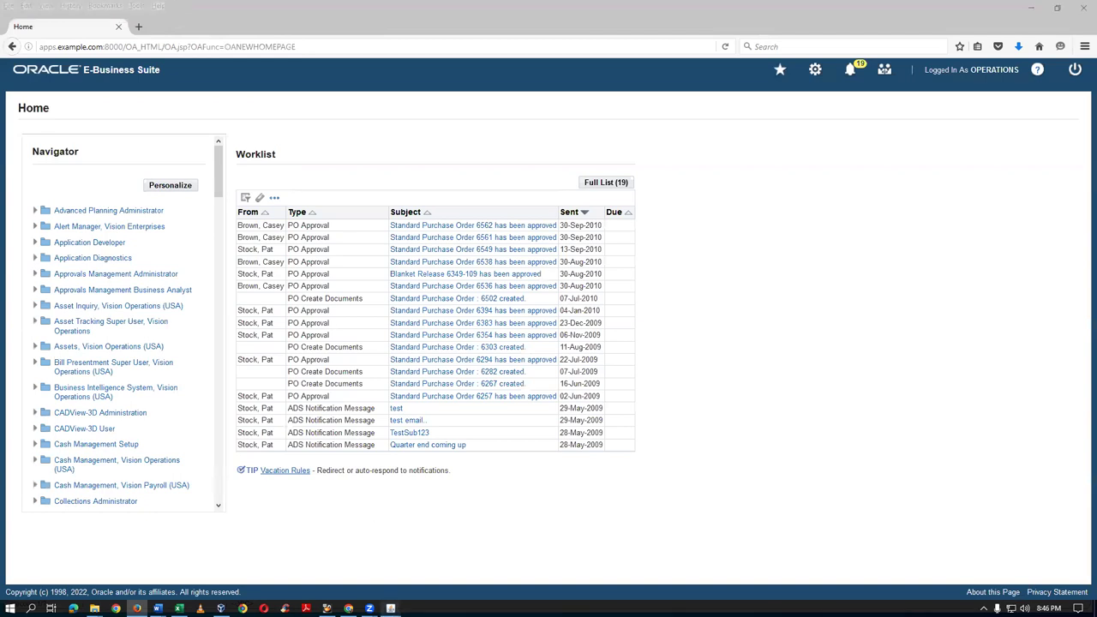
mouse_move(390, 608)
click(416, 582)
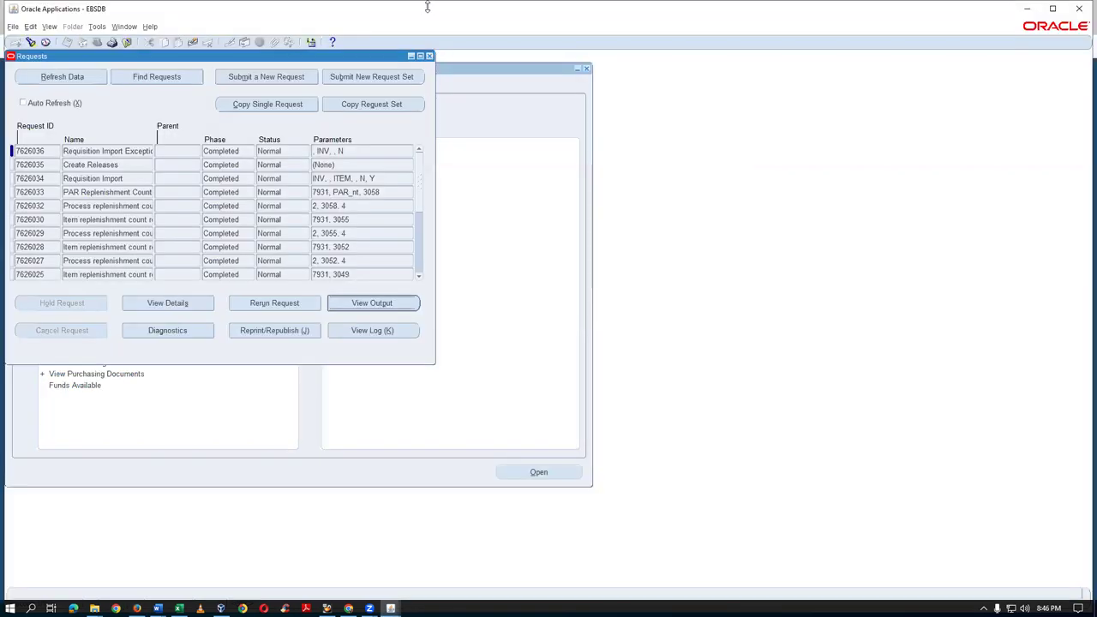
click(429, 56)
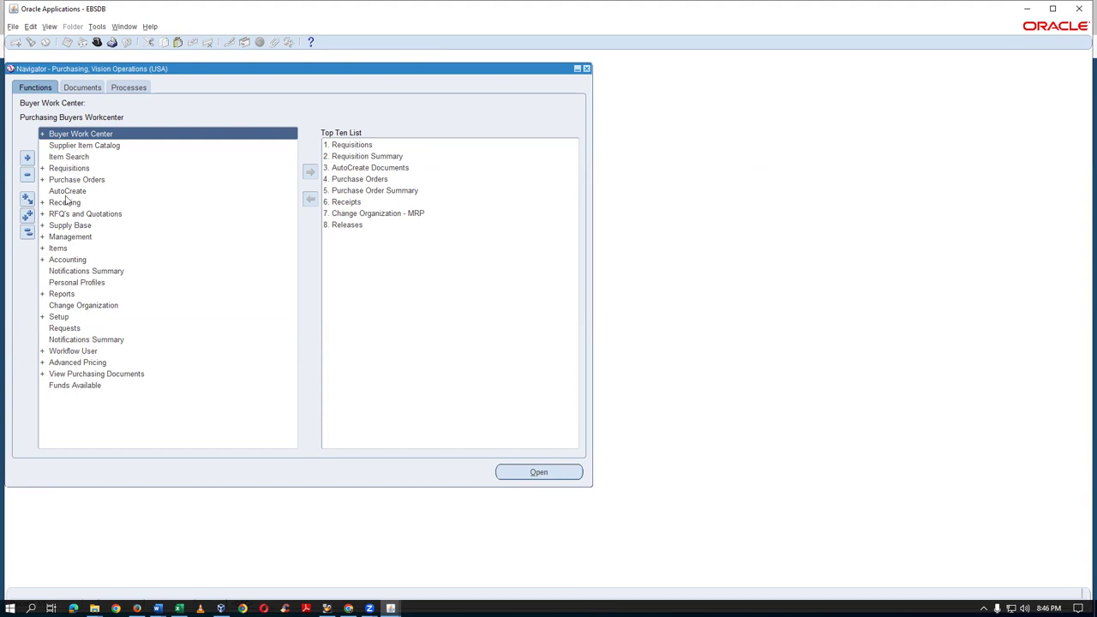
Switch the responsibility to Inventory, Vision Operations (USA)
click(135, 221)
key(alt+f)
key(r)
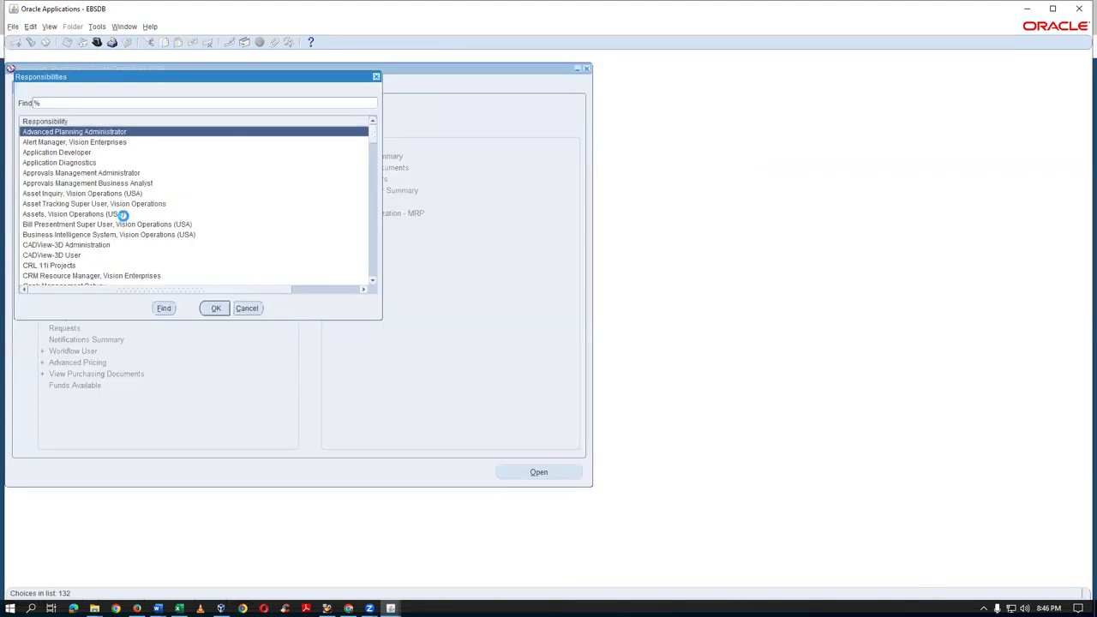
key(Escape)
key(alt+f)
text(r)
text(in)
key(Down)
key(Down)
key(Down)
key(Down)
key(Down)
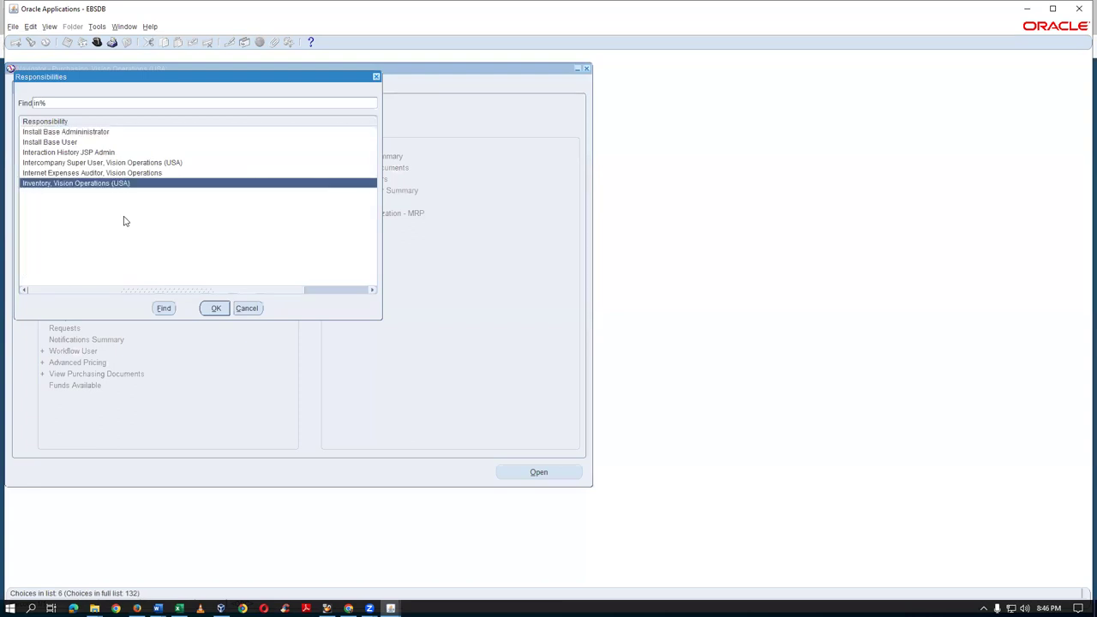
key(Return)
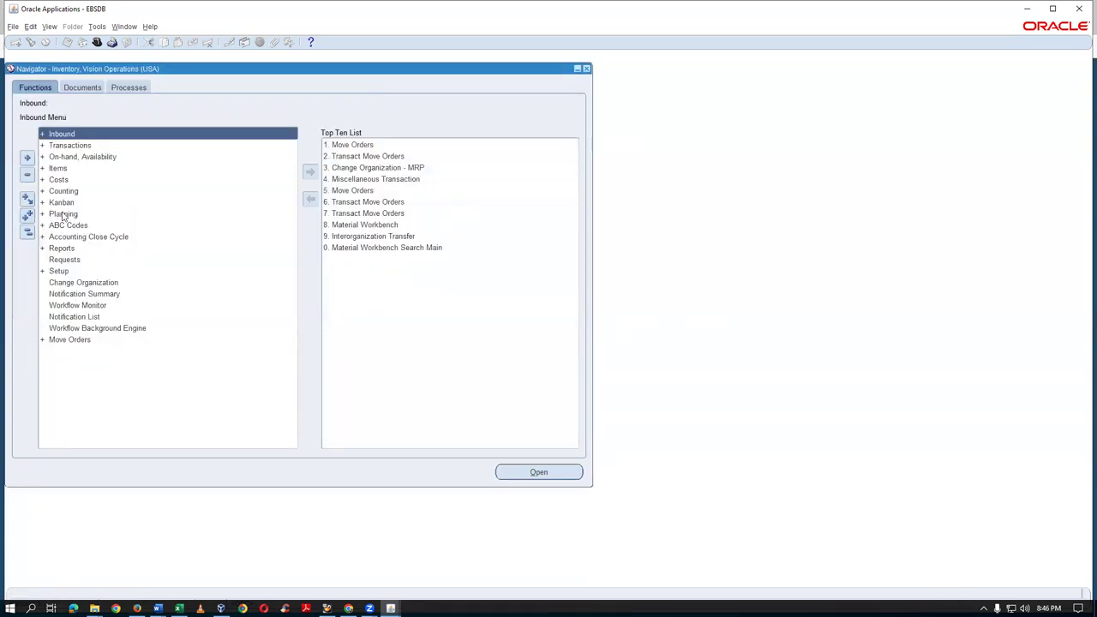
Open the replenishment counts for organization t03 and list all count headers without search criteria
double_click(79, 193)
click(103, 227)
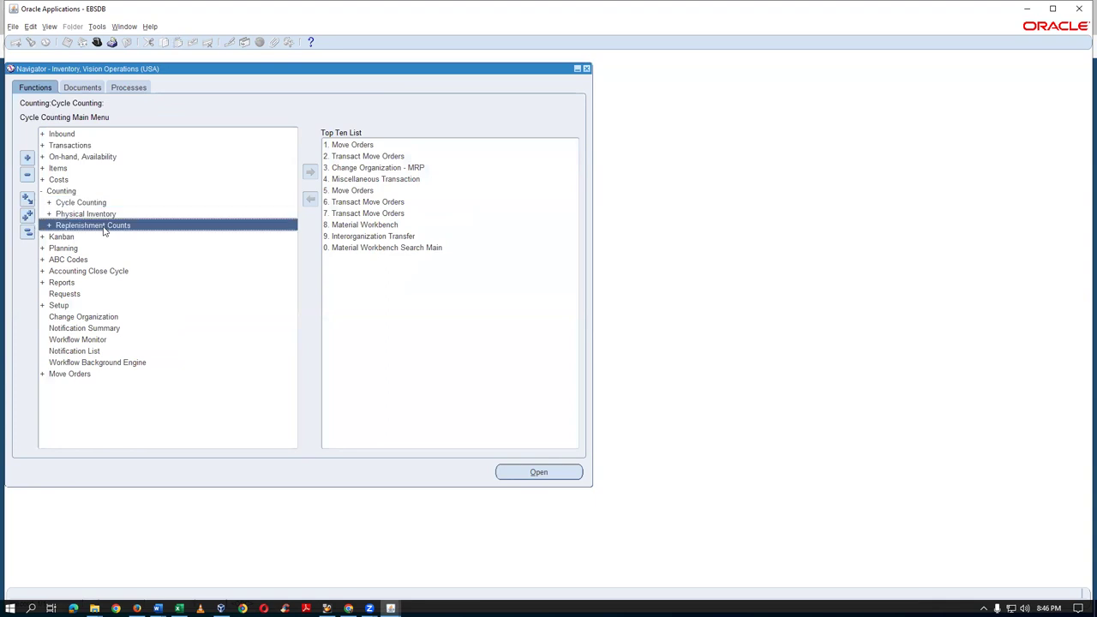
double_click(103, 228)
double_click(101, 235)
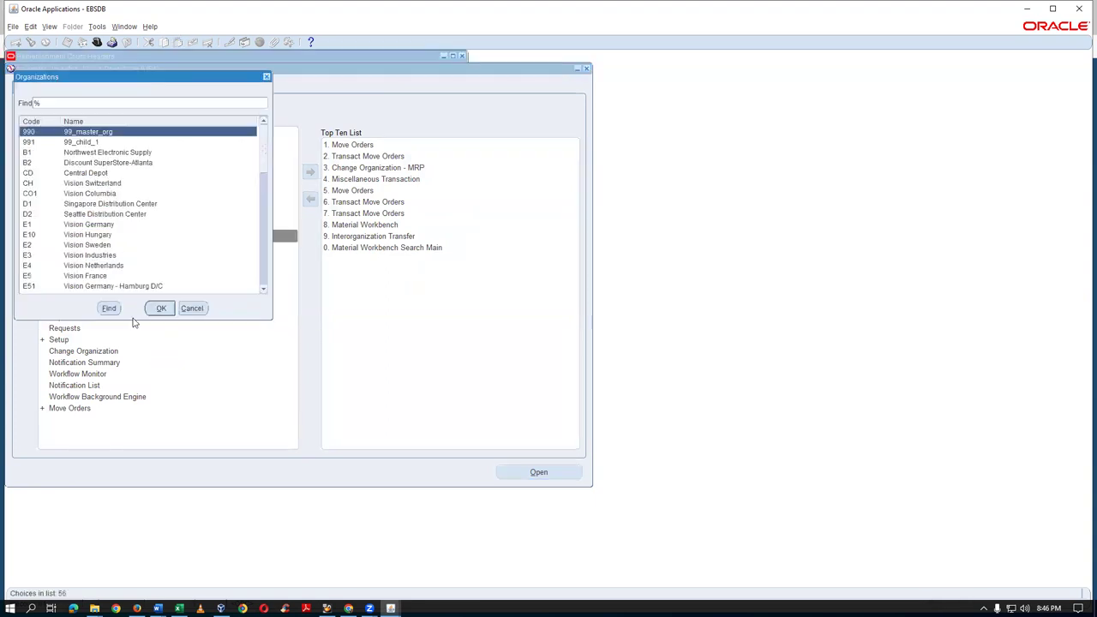
text(t0)
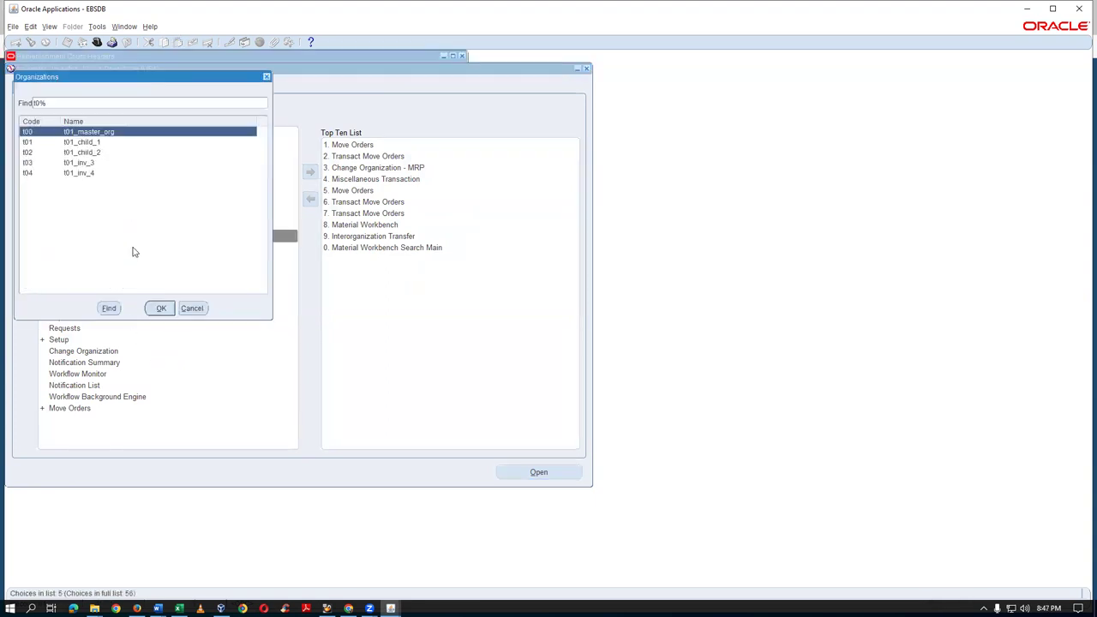
click(99, 164)
click(160, 308)
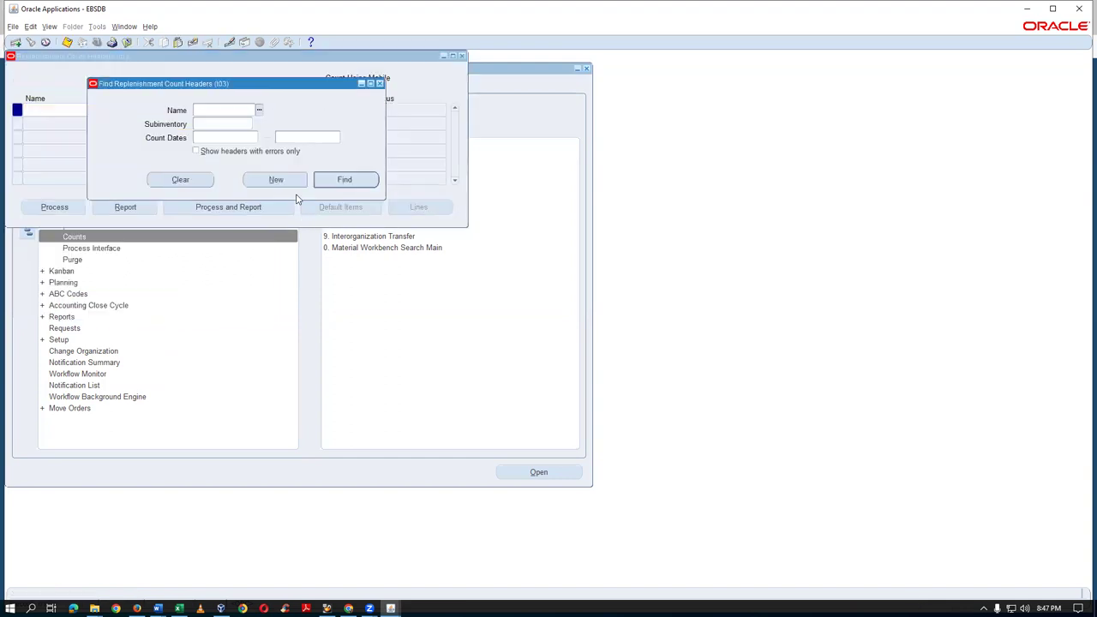
click(352, 180)
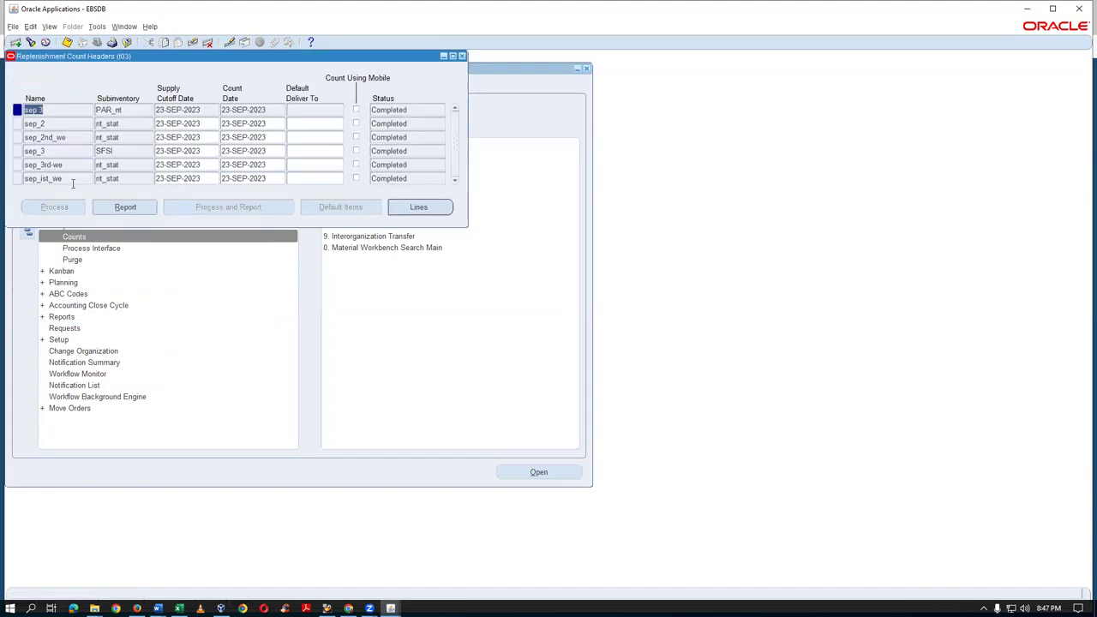
Add a replenishment count header named "sep -4" for subinventory PAR_nt below the sep 3 count
key(ctrl+Down)
text(sep -4)
key(Tab)
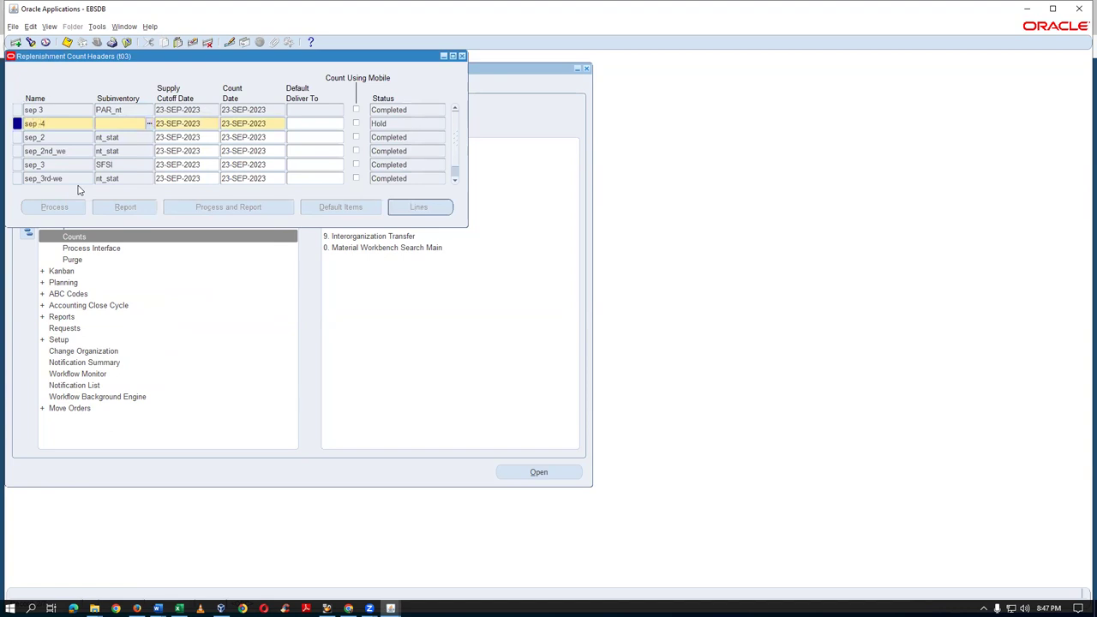
key(shift+F5)
key(Tab)
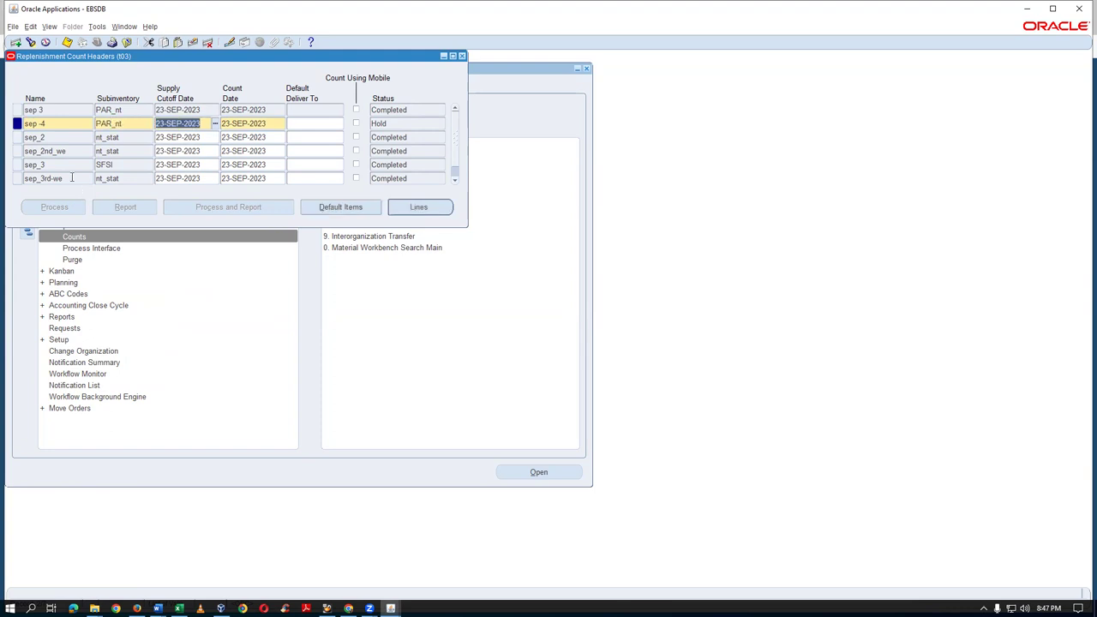
Enter a count line for sep -4 with locator 100.100.100.., item A4_Paper and order quantity 85, and save it
click(416, 206)
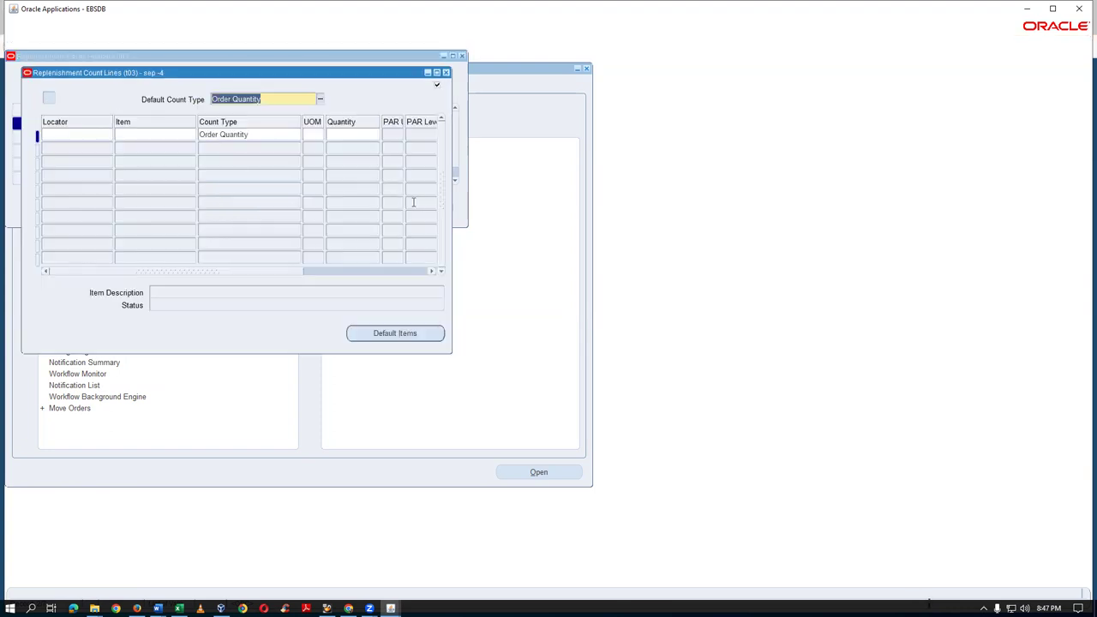
click(90, 135)
text(100.100.100.)
key(Tab)
text(A4_Paper)
key(Tab)
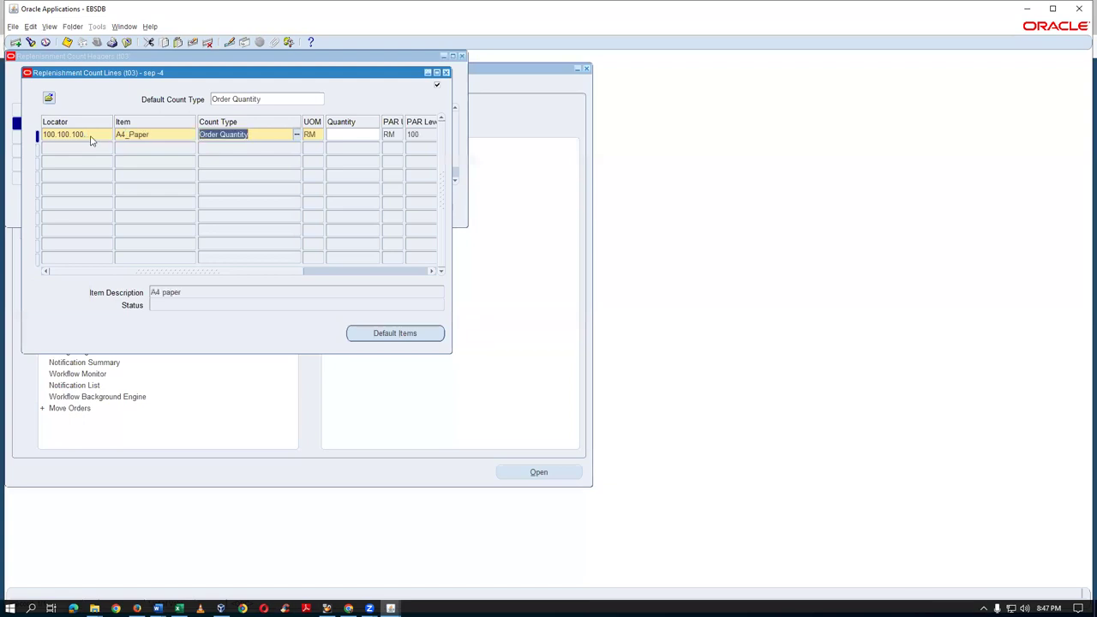
click(353, 135)
text(5)
key(ctrl+s)
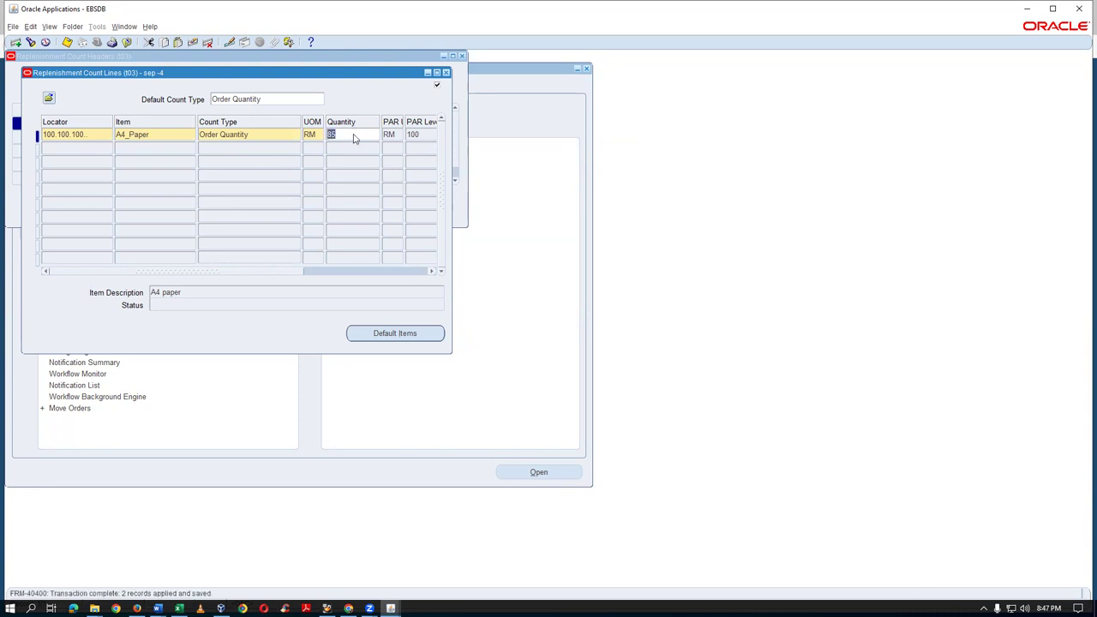
Close the count lines and run Process and Report for the sep -4 count
click(446, 72)
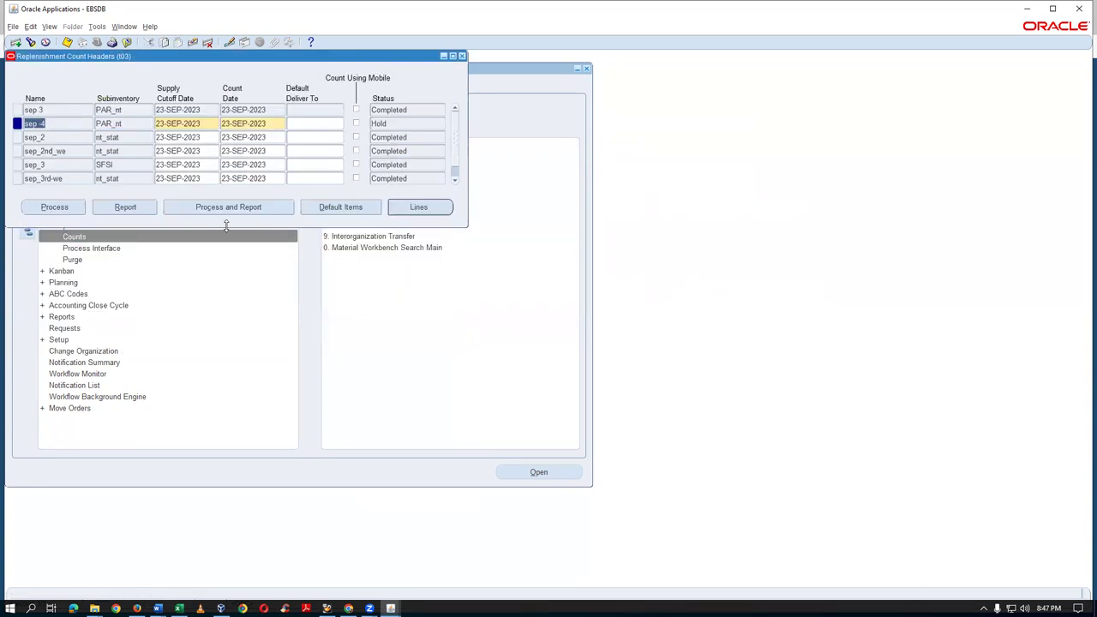
click(226, 207)
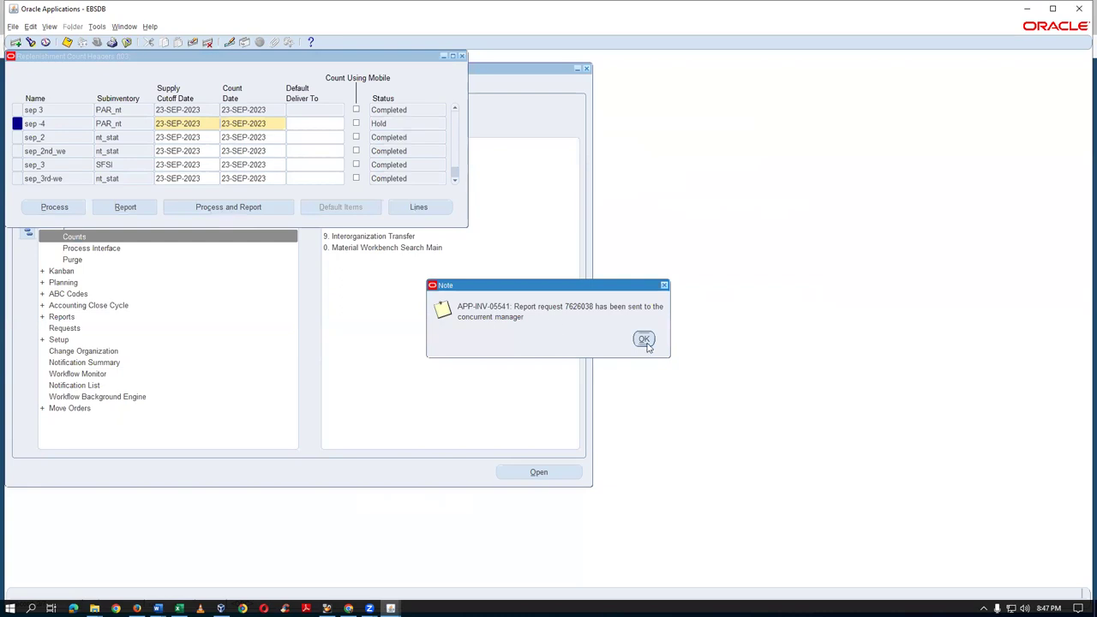
click(644, 339)
Check the newest PAR Replenishment Count Worksheet output in the concurrent requests and return to Oracle Applications
key(alt+v)
key(r)
key(Return)
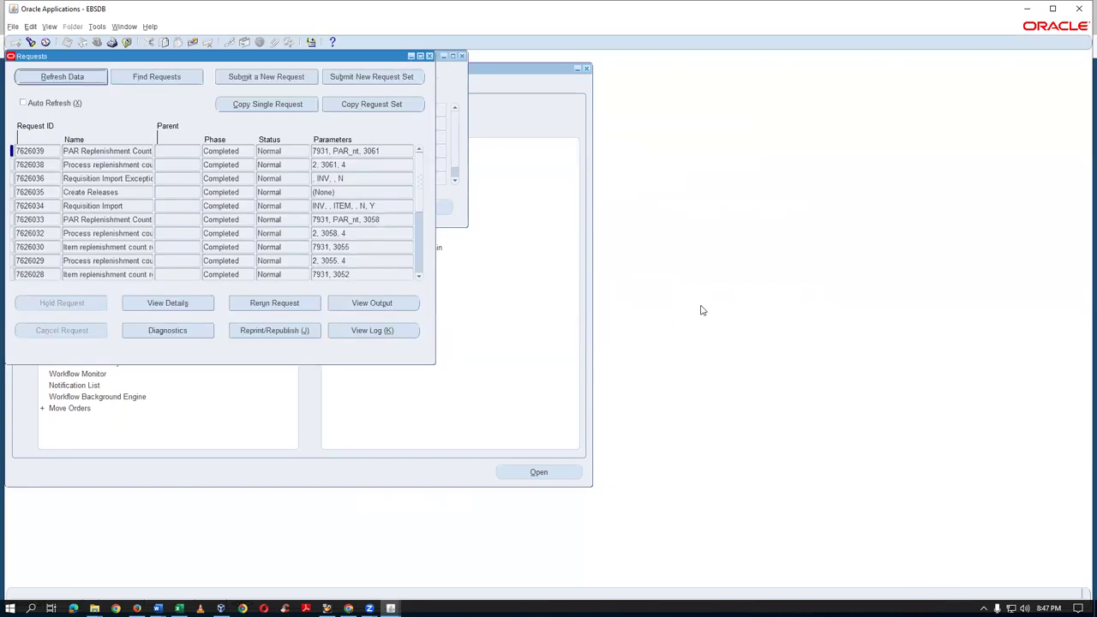
click(73, 155)
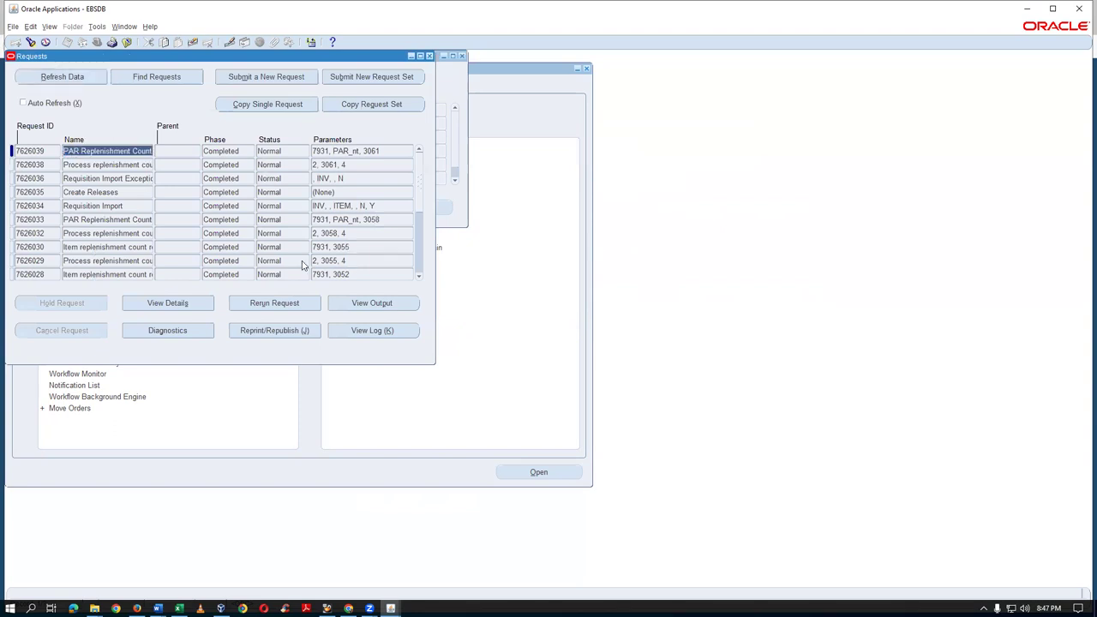
click(411, 306)
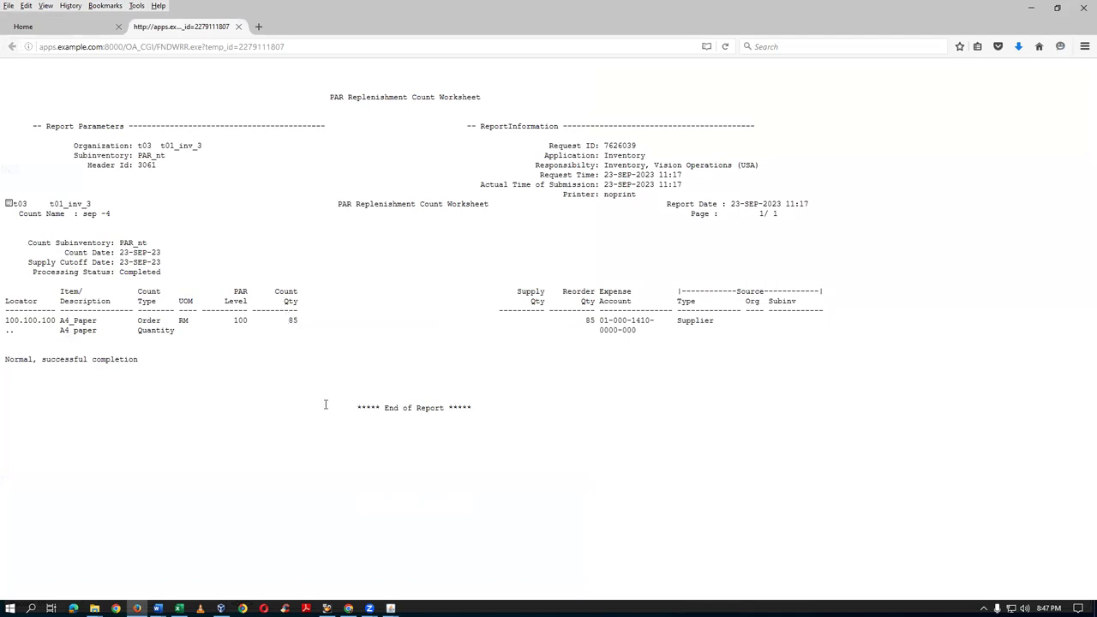
key(alt+Tab)
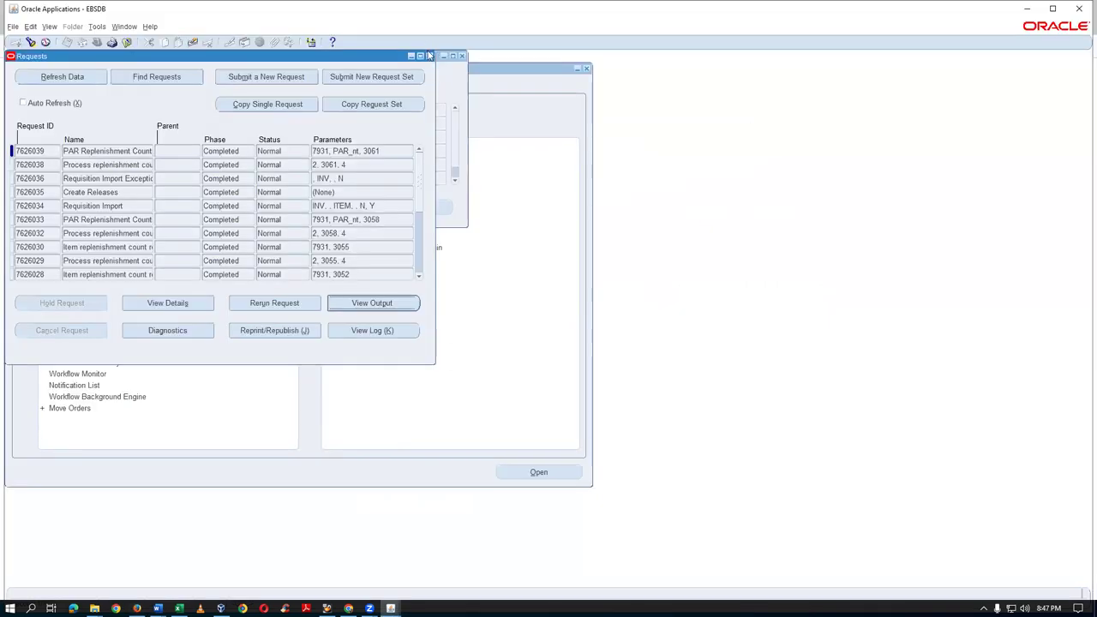
Close the Requests and Replenishment Count Headers windows and switch the responsibility to Purchasing, Vision Operations (USA)
click(429, 55)
click(461, 56)
key(alt+f)
key(w)
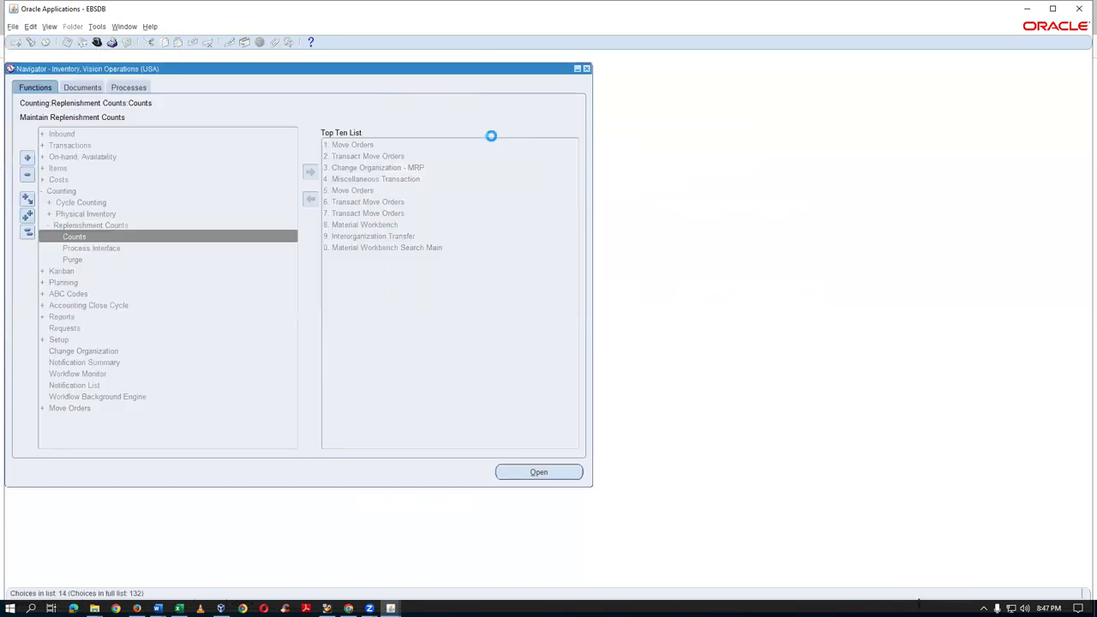
Submit the Requisition Import request with import source INV, grouped by Item, without submitting another request
key(alt+v)
key(r)
key(alt+n)
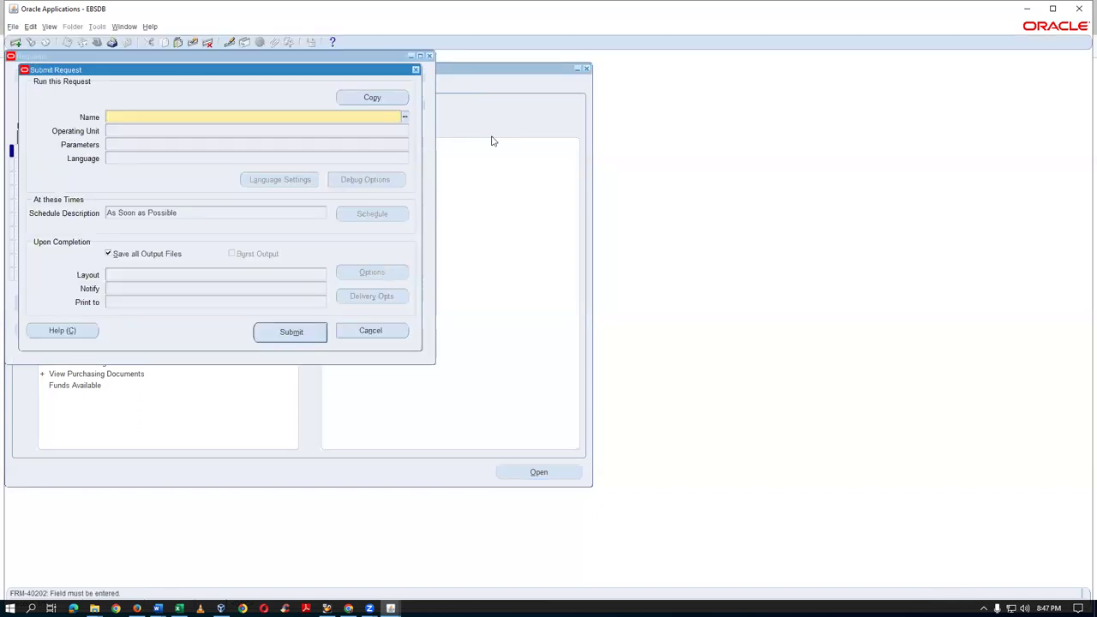
text(req%imp%)
key(Tab)
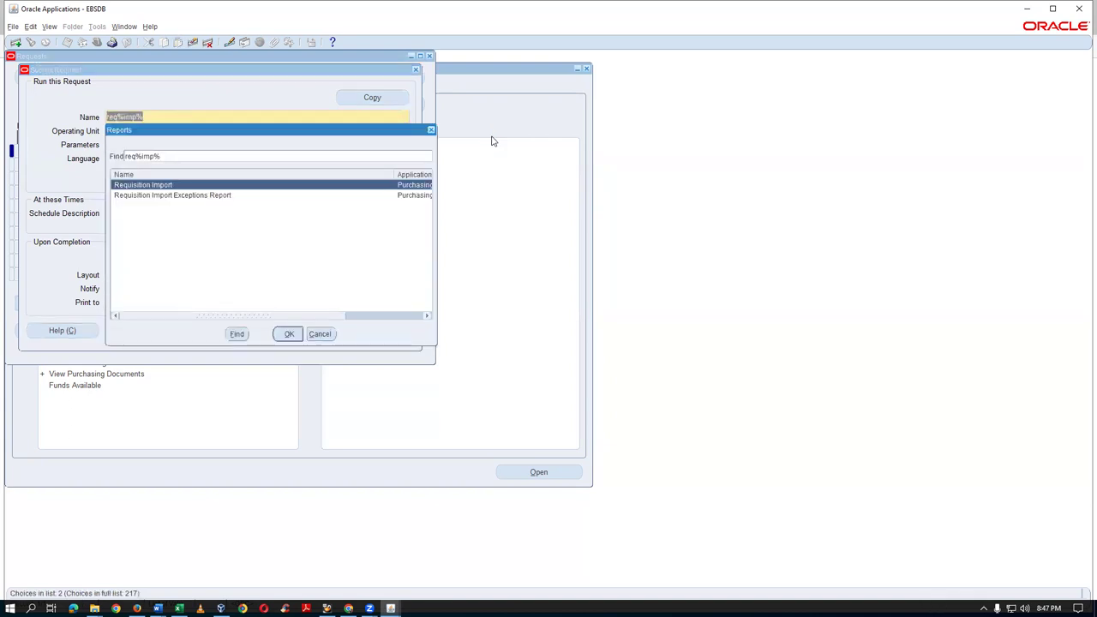
key(Return)
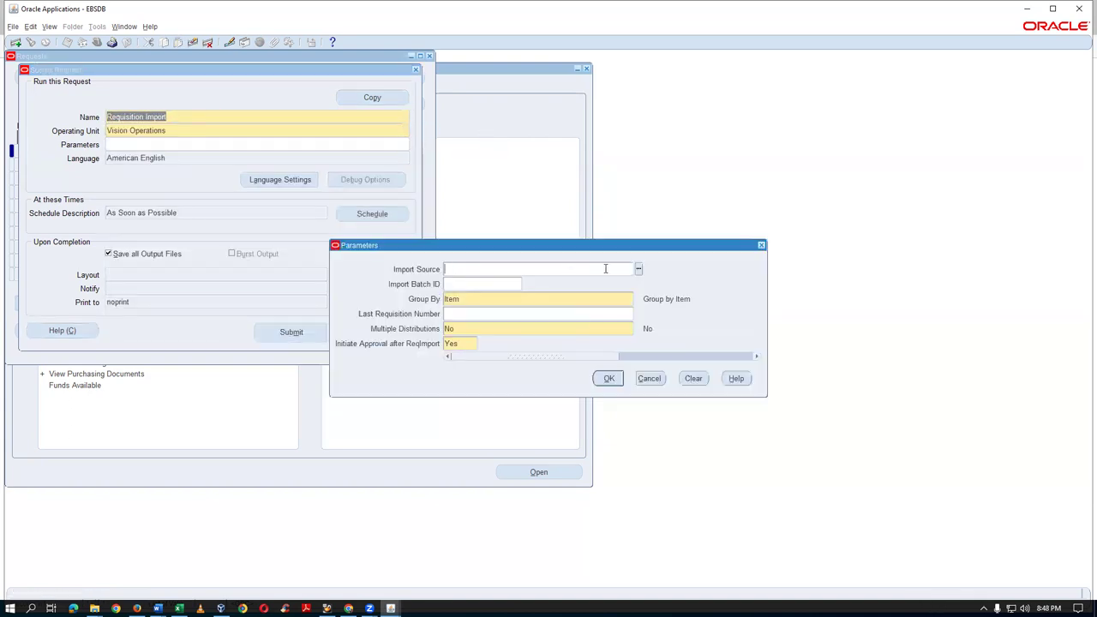
text(INV)
key(Tab)
click(607, 378)
click(300, 331)
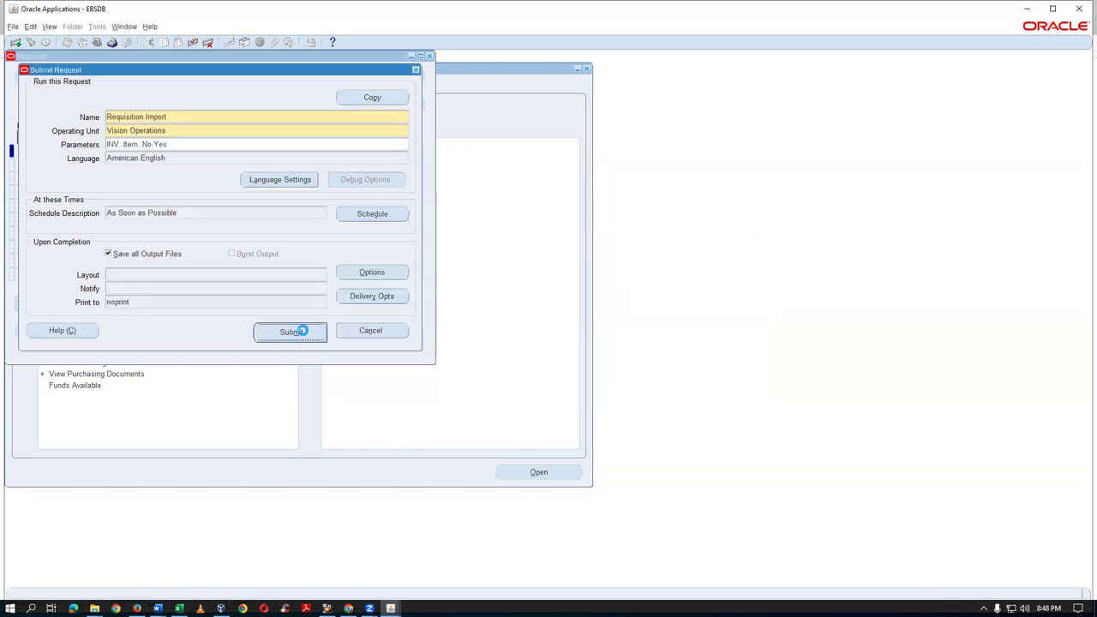
click(579, 348)
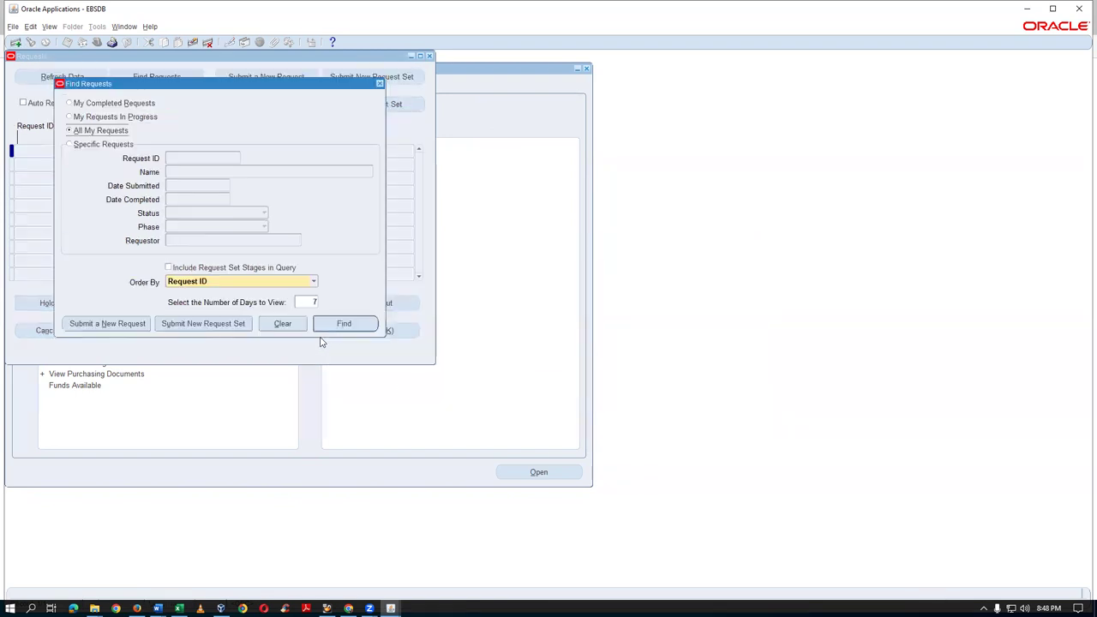
List all requests, examine the Requisition Import run report for interface errors, close it and return to Oracle Applications
click(341, 325)
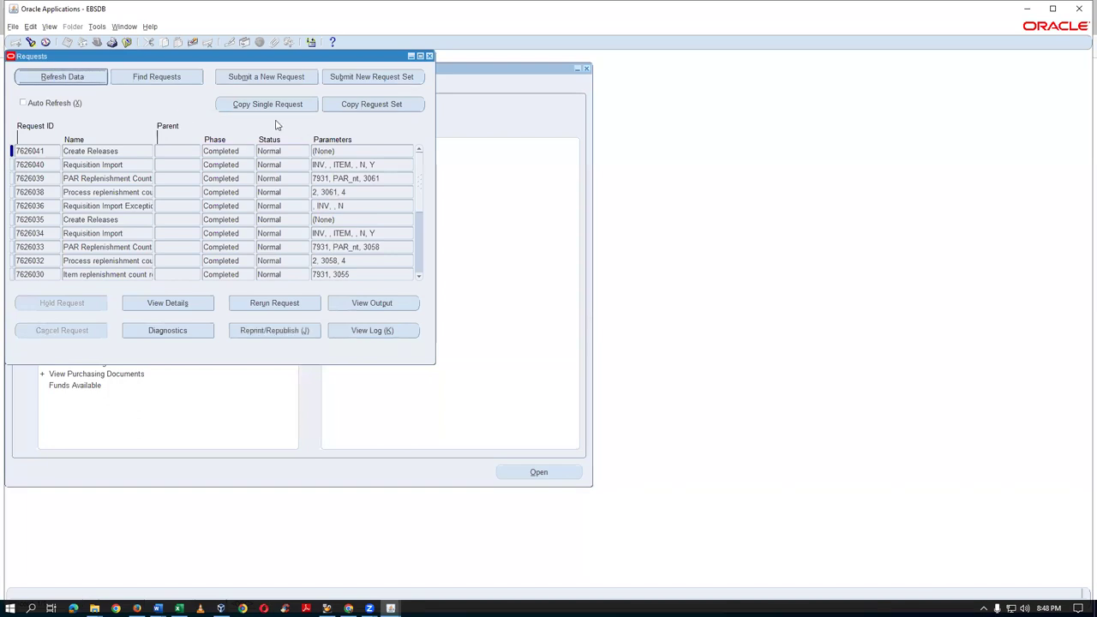
click(129, 164)
click(393, 309)
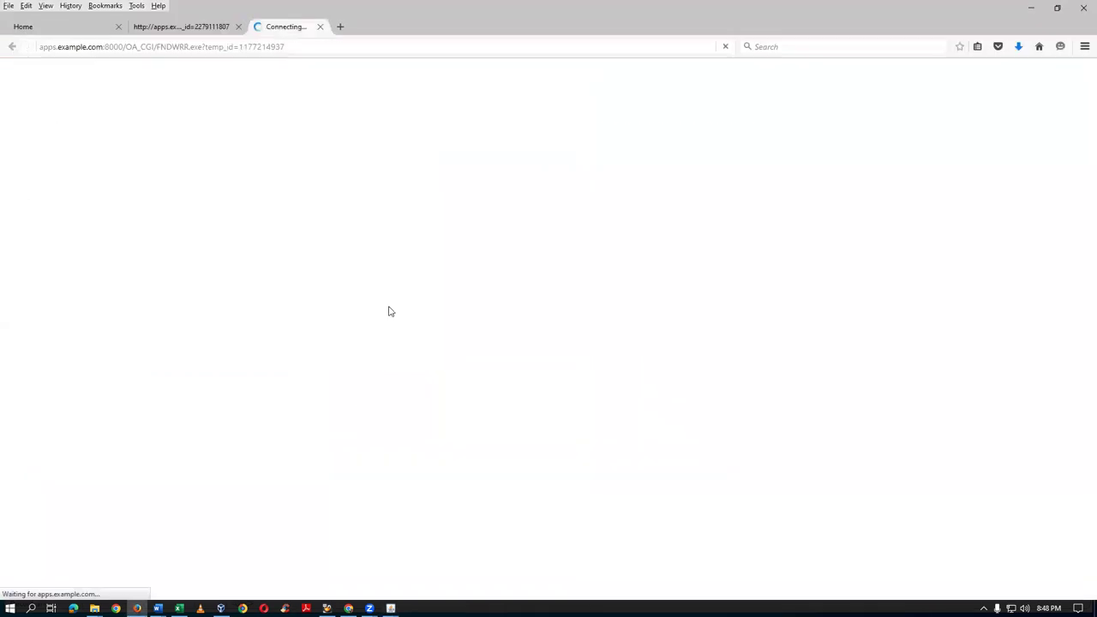
drag(70, 107, 200, 115)
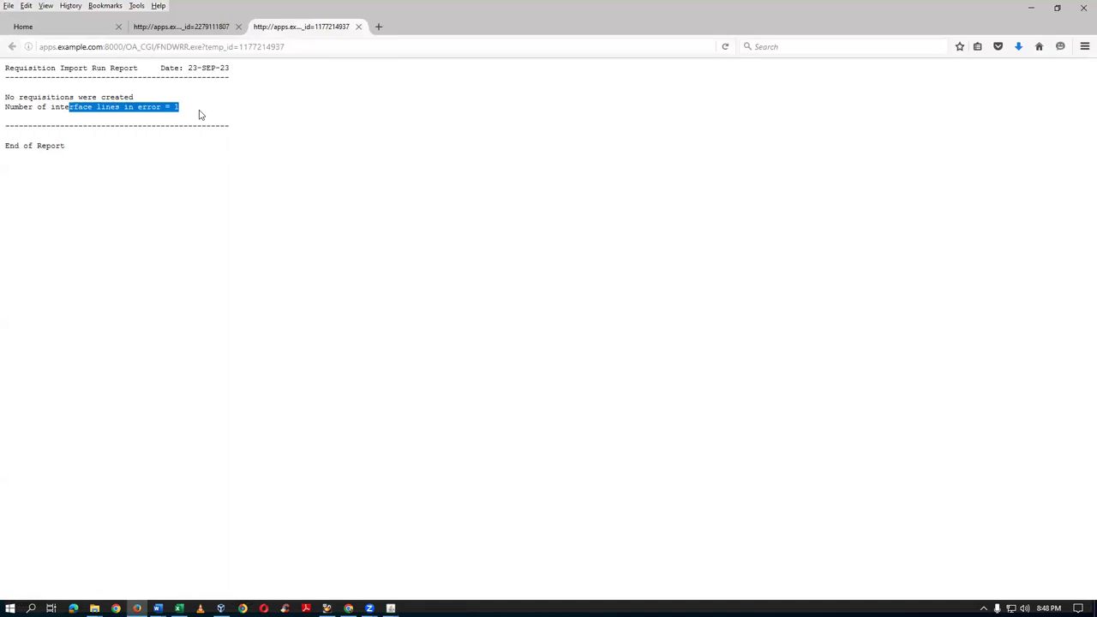
click(358, 26)
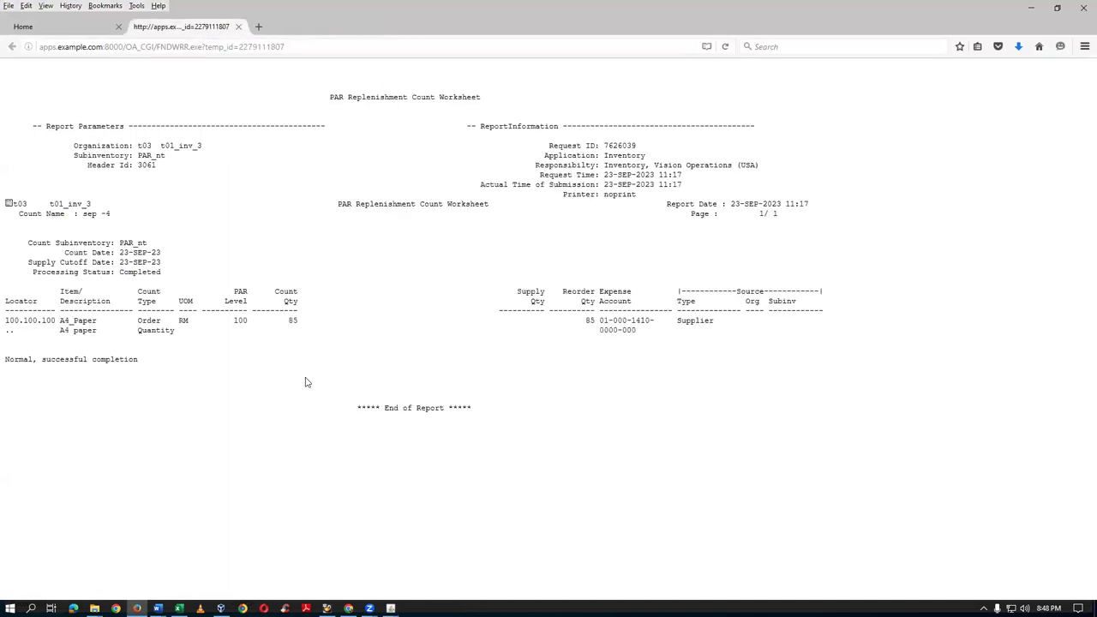
mouse_move(390, 609)
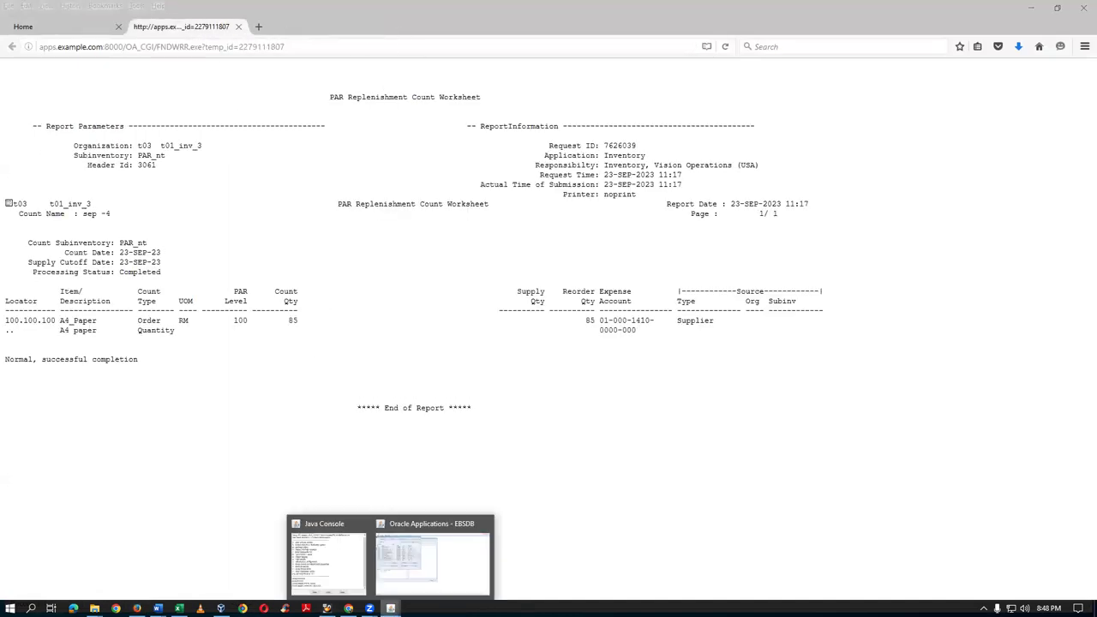
click(428, 557)
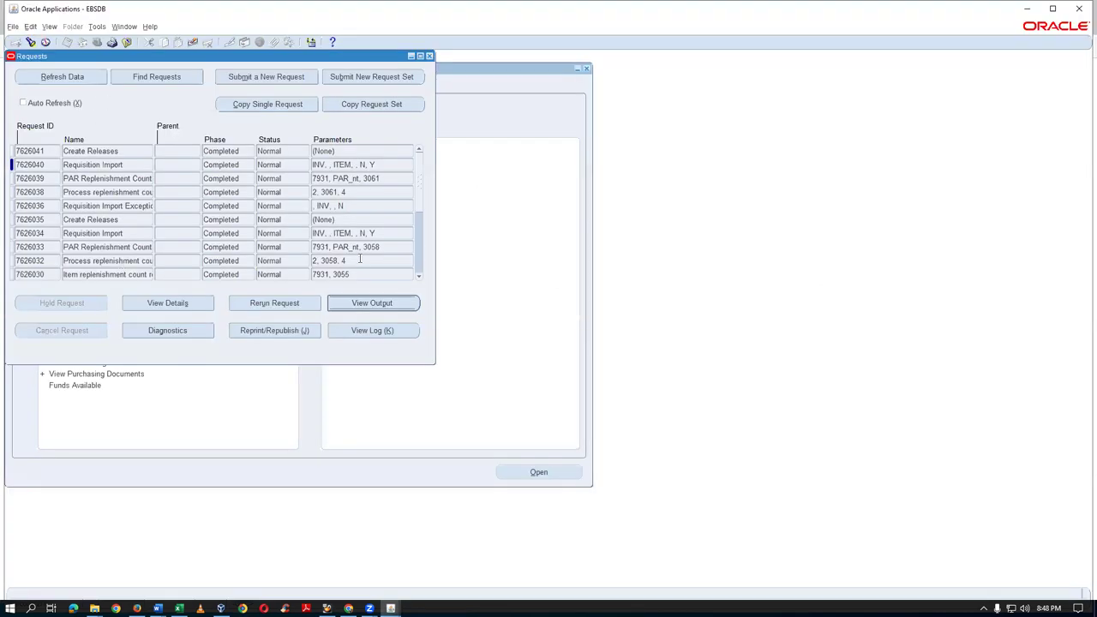
Submit the Requisition Import Exceptions Report with import source INV and Delete Exceptions set to No
click(275, 77)
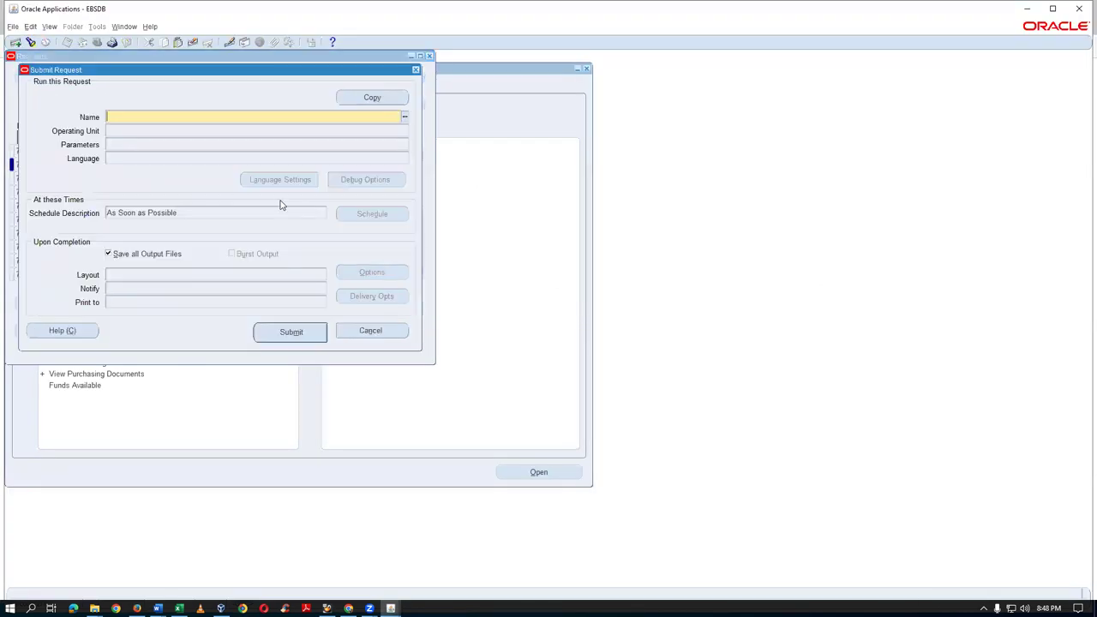
text(req%imp%)
text(excep%)
key(Tab)
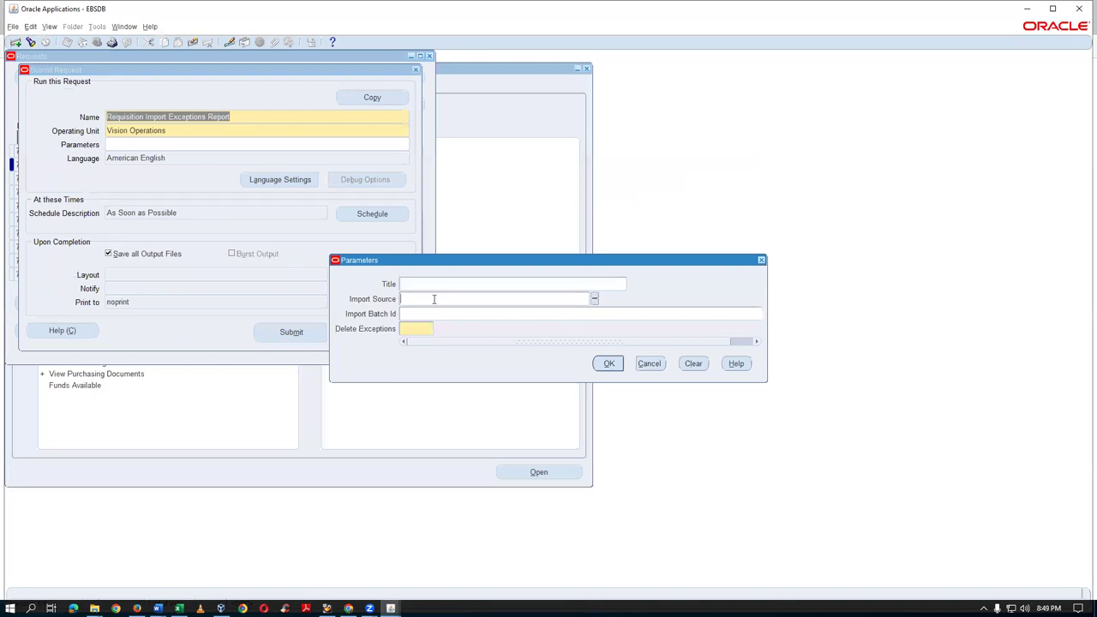
click(598, 299)
click(411, 330)
text(O)
key(Tab)
click(230, 308)
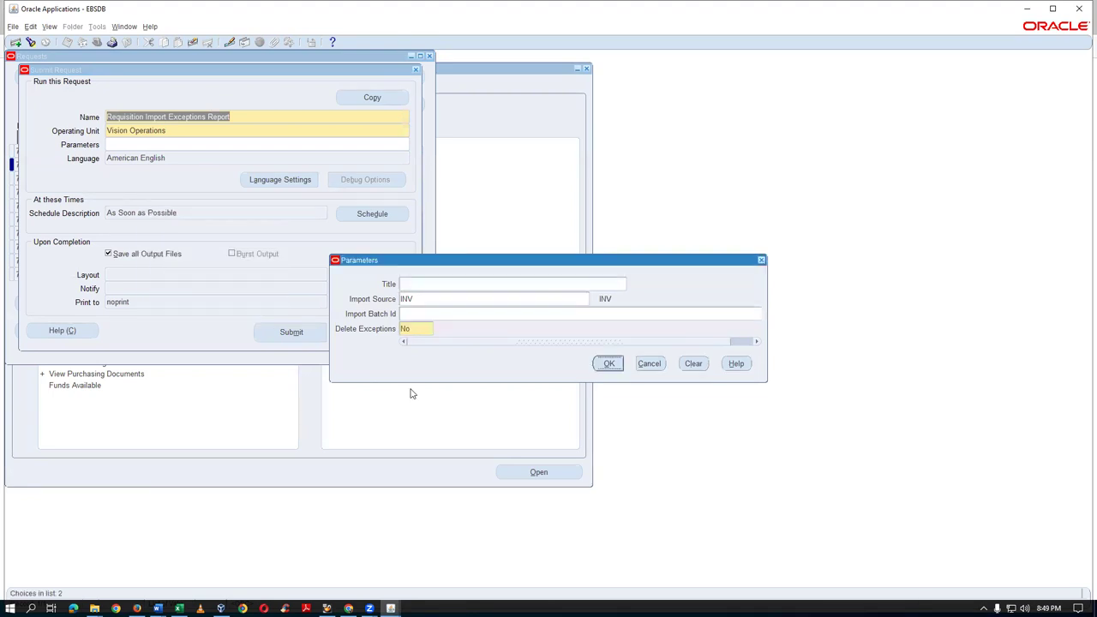
click(608, 363)
click(307, 339)
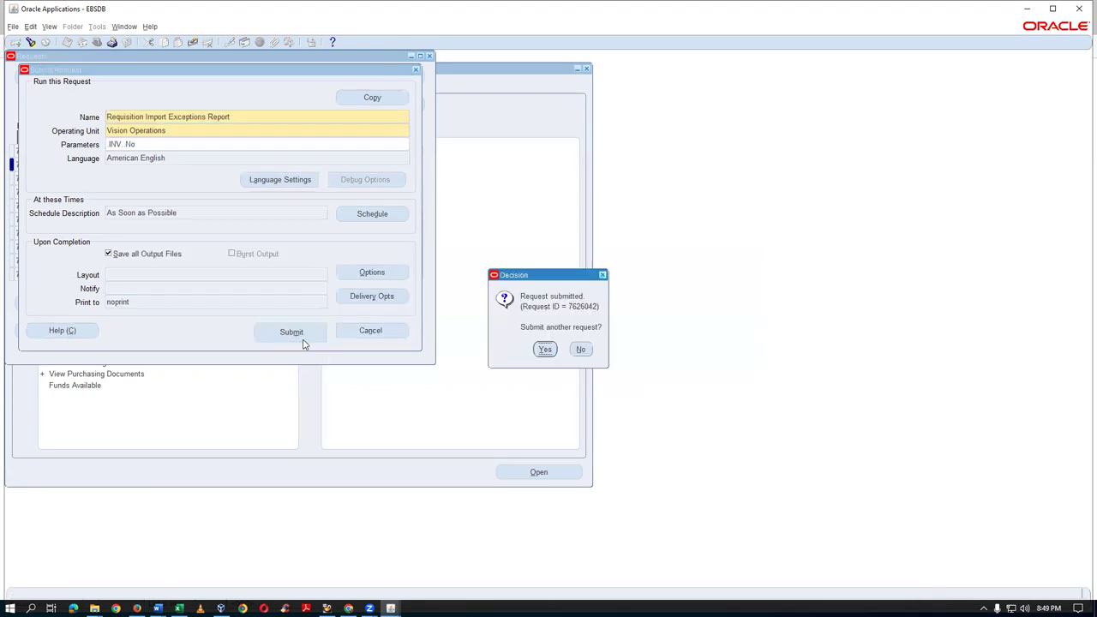
click(580, 350)
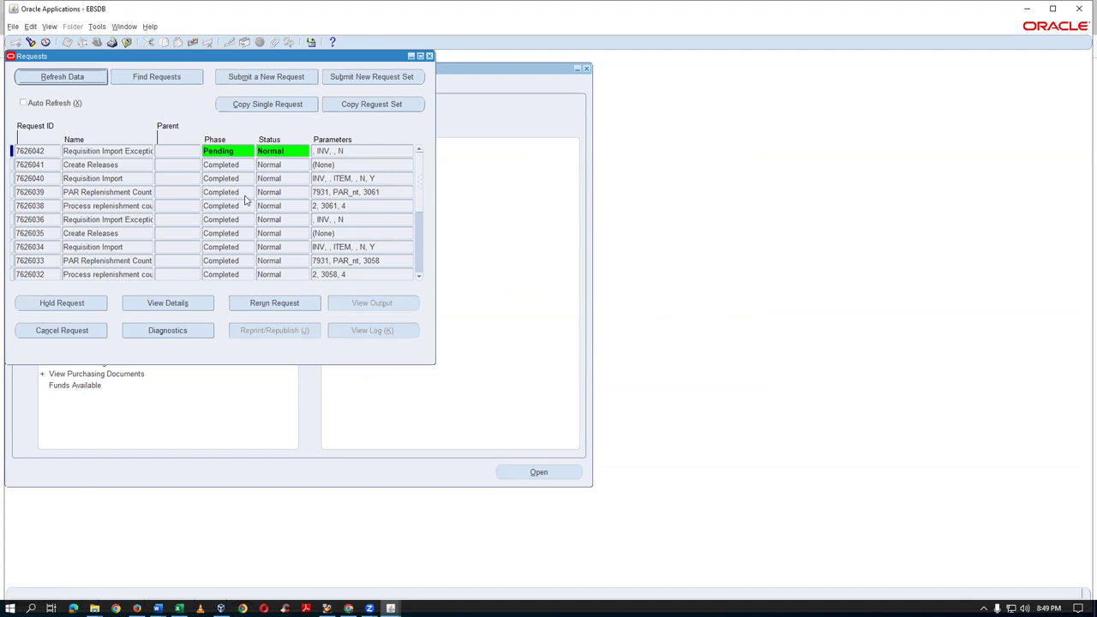
Refresh the requests until the exceptions report is done, examine its error messages and return to Oracle Applications
key(alt+r)
key(alt+r)
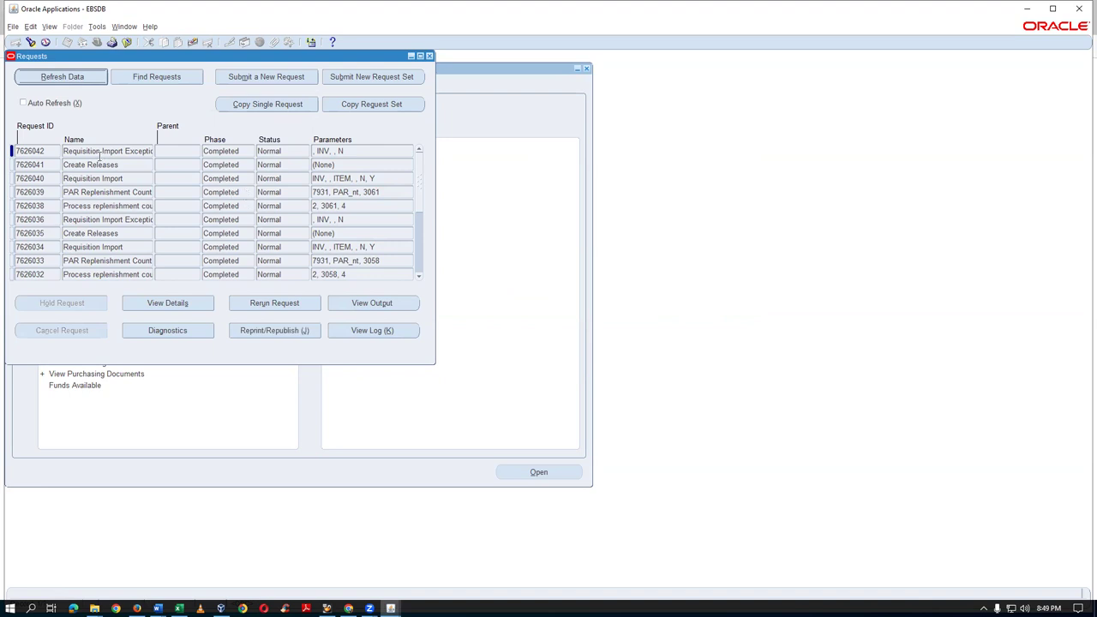
click(99, 155)
click(367, 310)
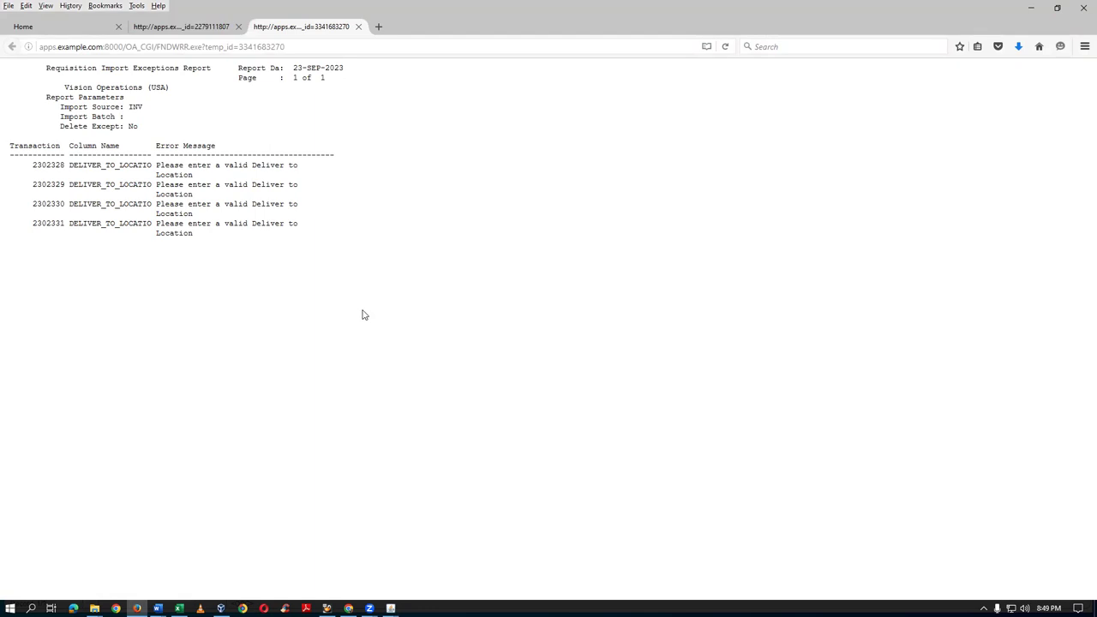
mouse_move(391, 608)
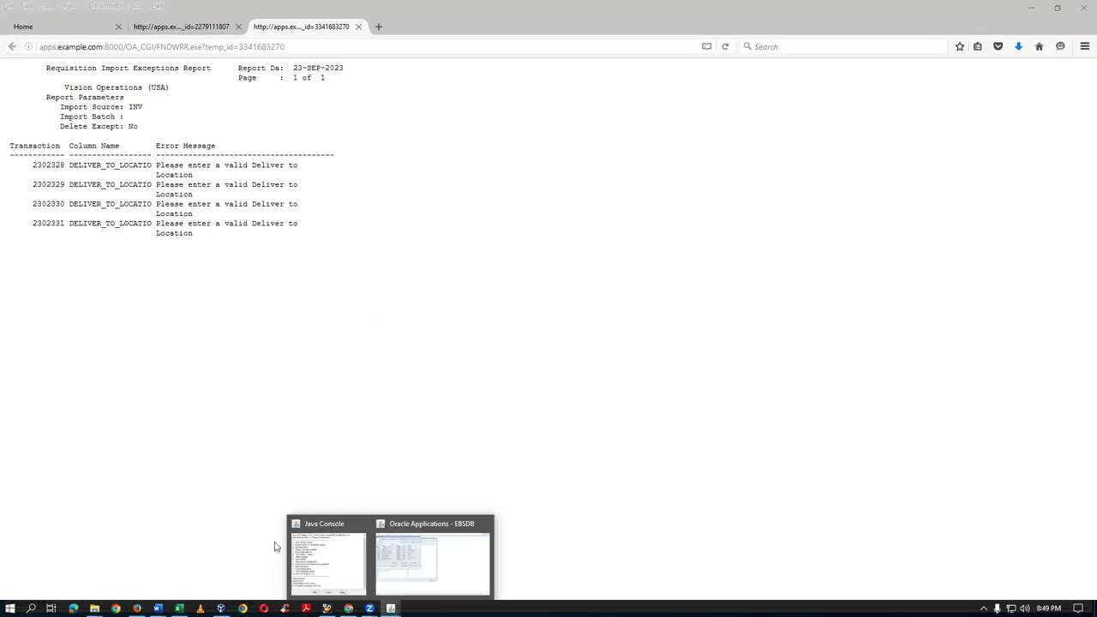
click(411, 564)
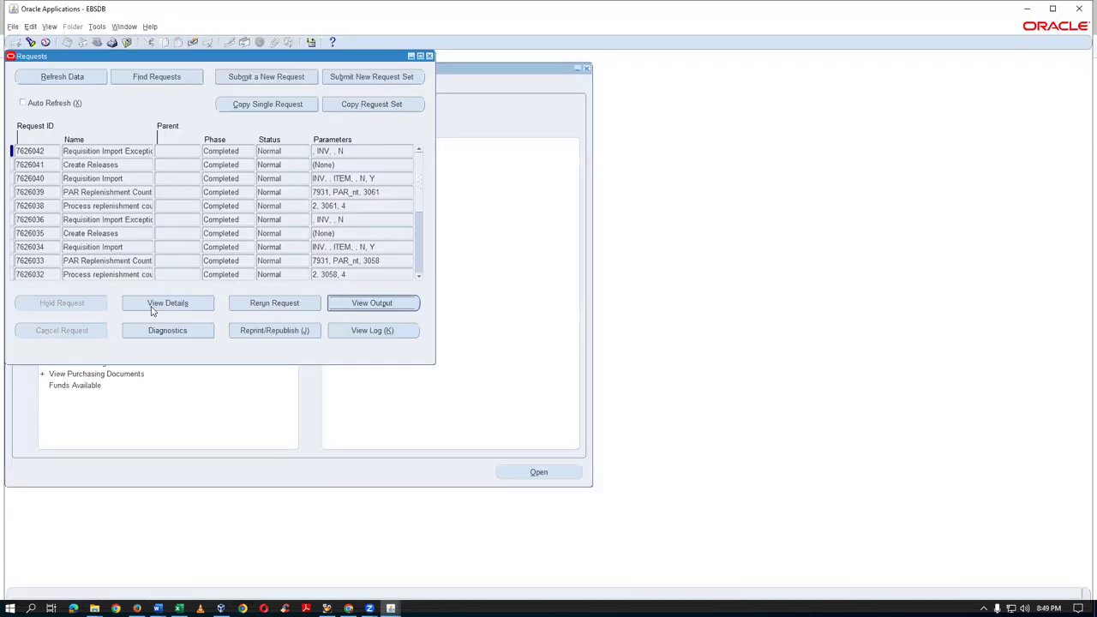
Close the requests list and switch to the Inventory, Vision Operations (USA) responsibility
click(429, 55)
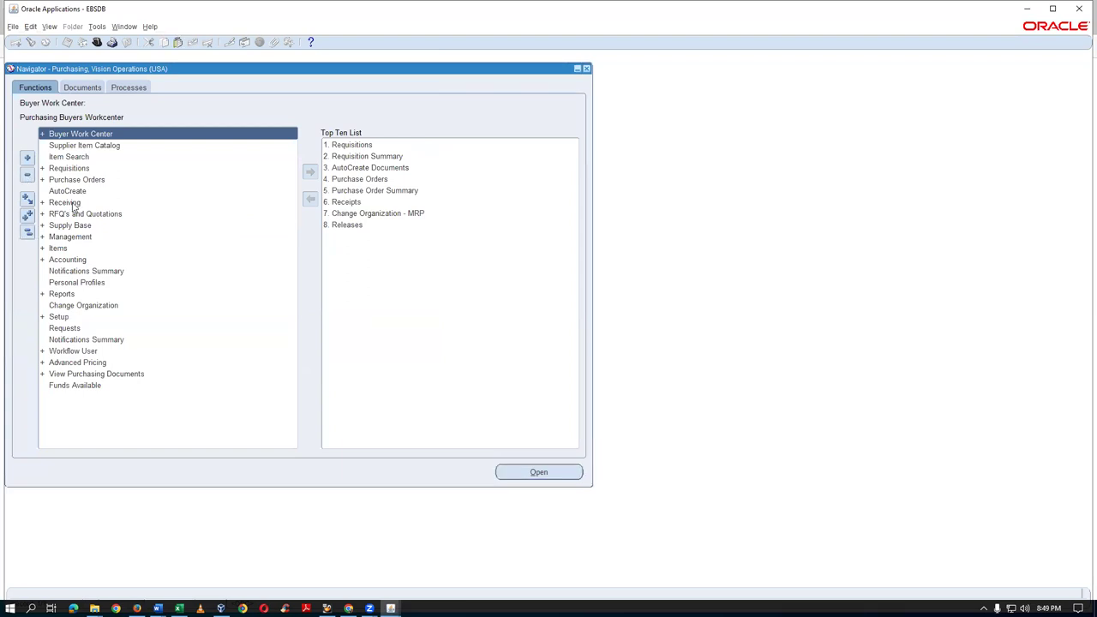
key(alt+f)
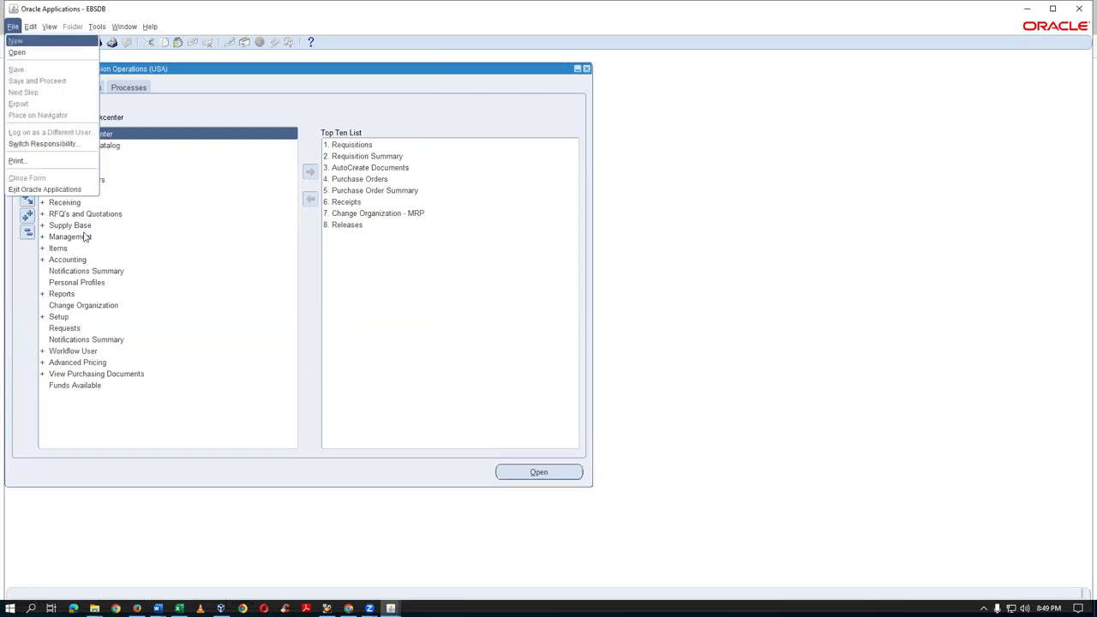
text(wIn)
key(Down)
key(Down)
key(Down)
key(Down)
key(Down)
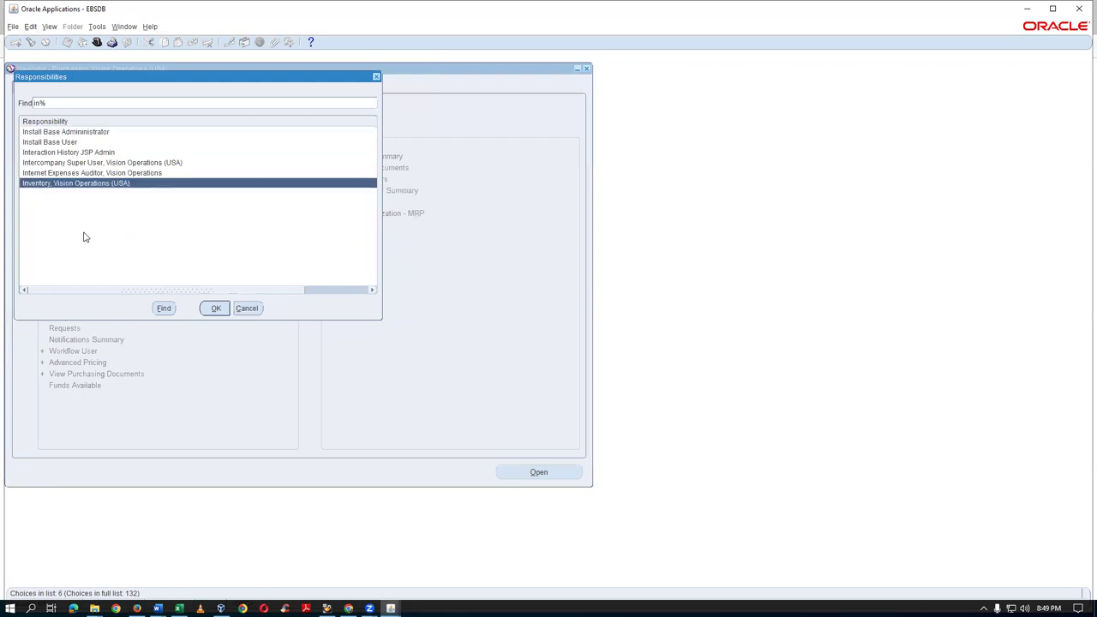
key(Return)
Open the replenishment counts under Counting for organization t03 (t01_inv_3)
double_click(92, 195)
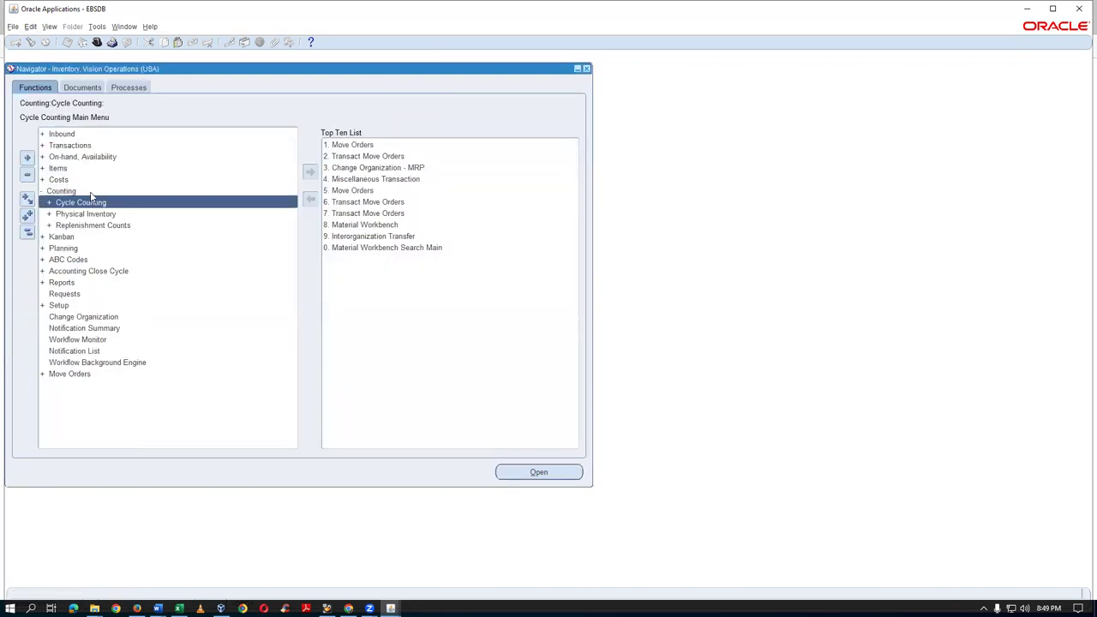
double_click(101, 226)
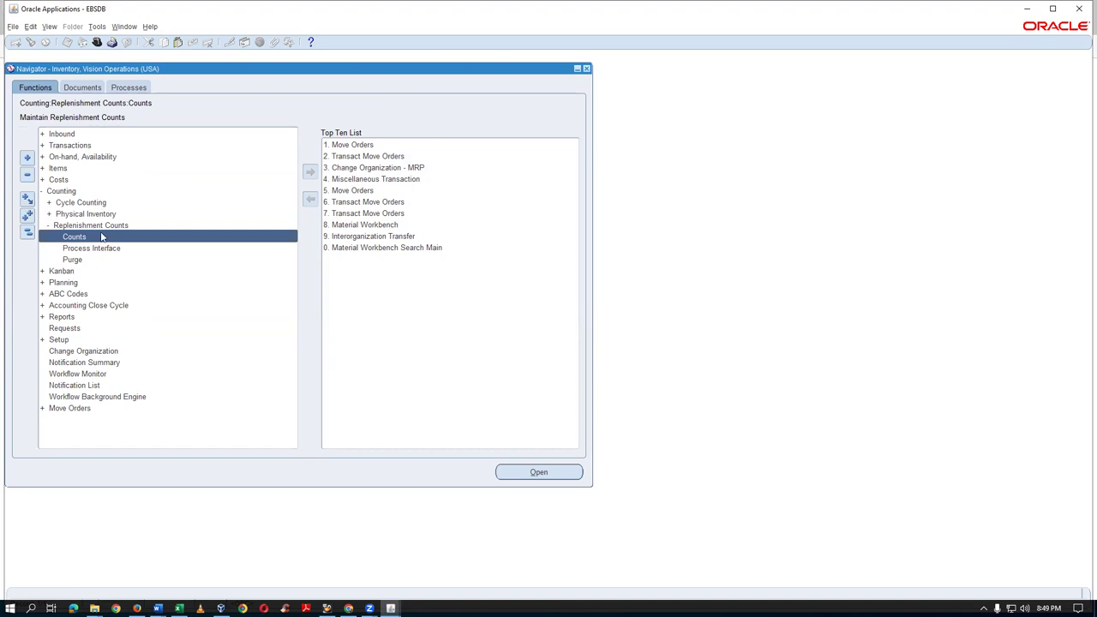
double_click(103, 237)
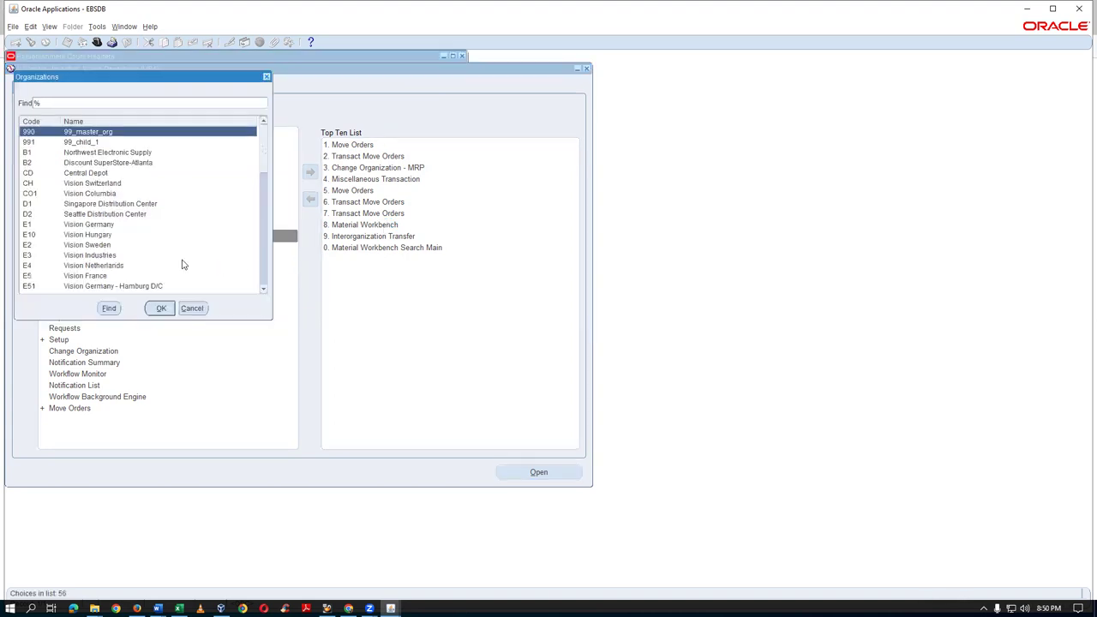
text(t0)
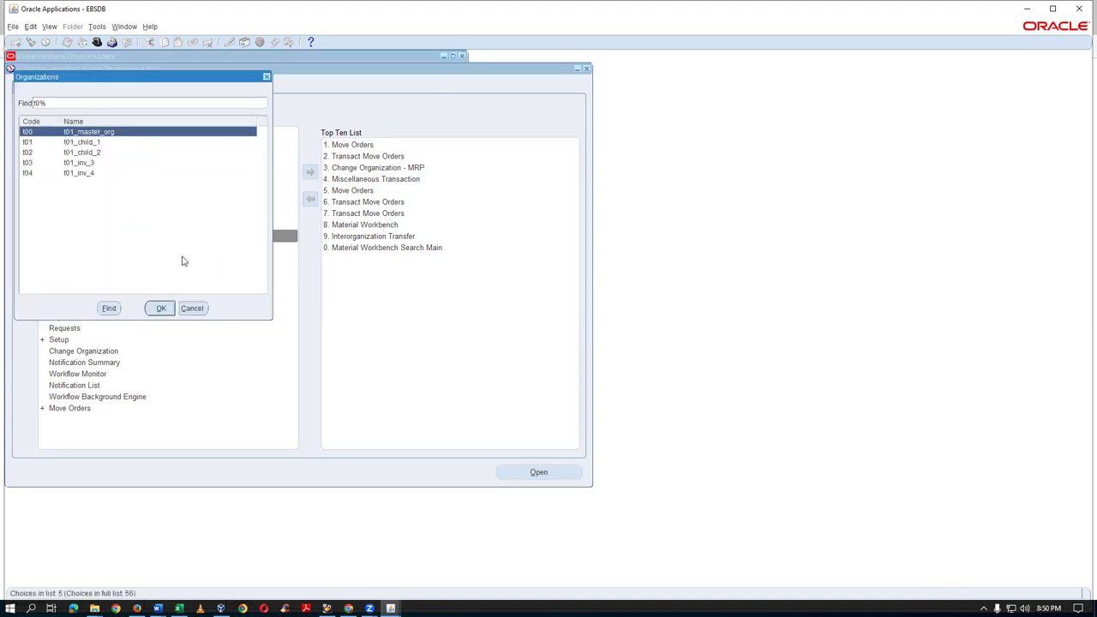
click(104, 162)
click(163, 310)
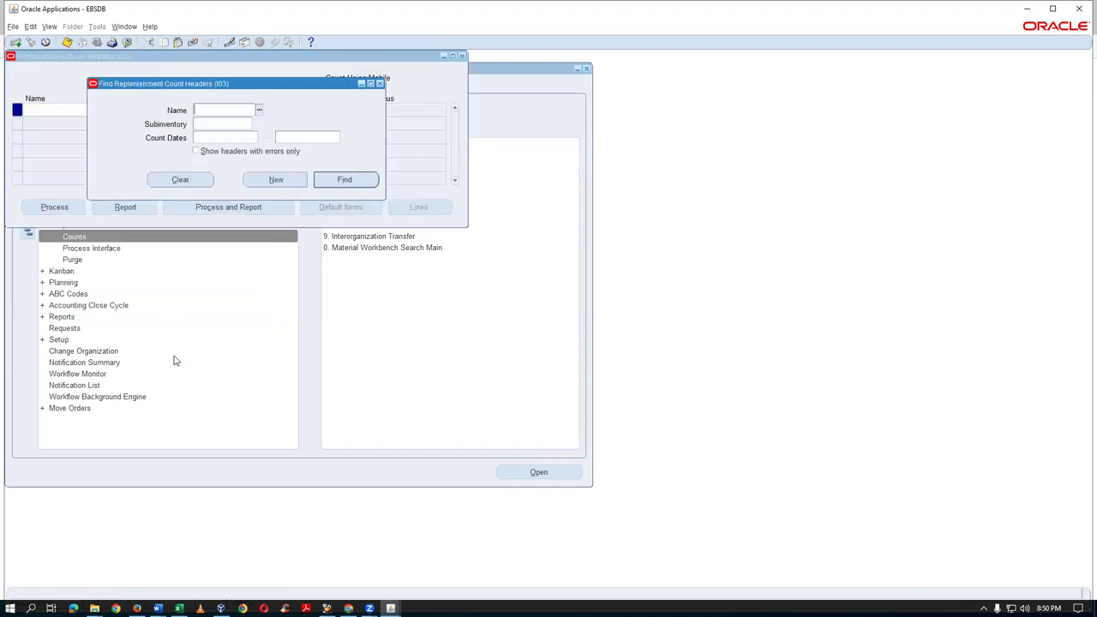
List all existing replenishment counts, check the default deliver-to of count sep -4, and close the list
click(356, 180)
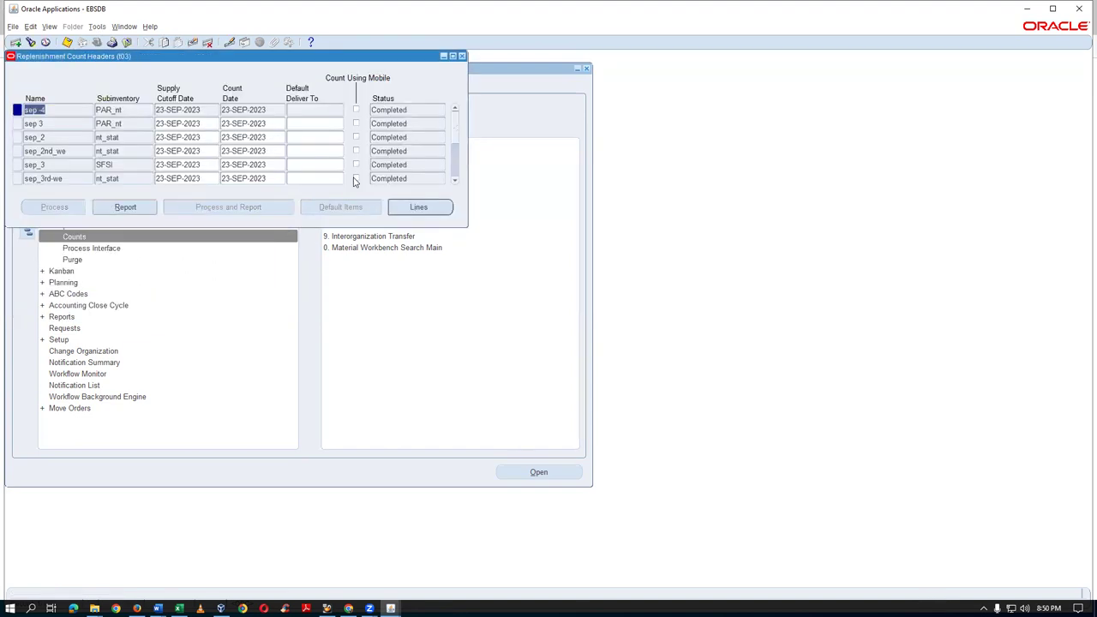
click(303, 112)
click(461, 56)
Reopen the replenishment counts and create a new count header named 123 for subinventory PAR_nt
double_click(102, 240)
click(273, 176)
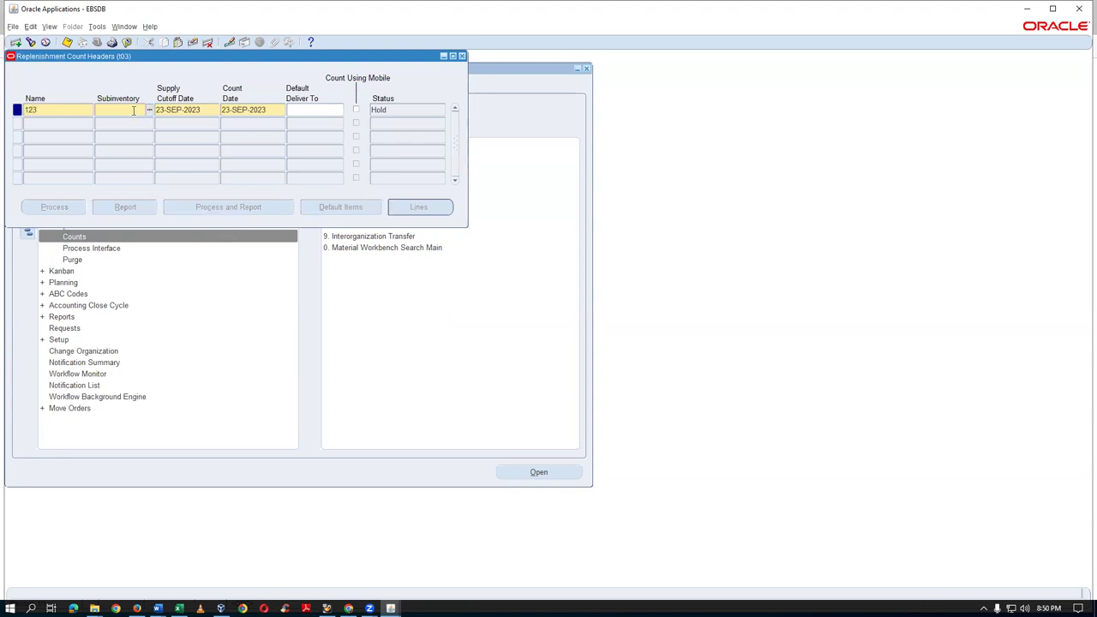
click(134, 110)
text(par)
key(Tab)
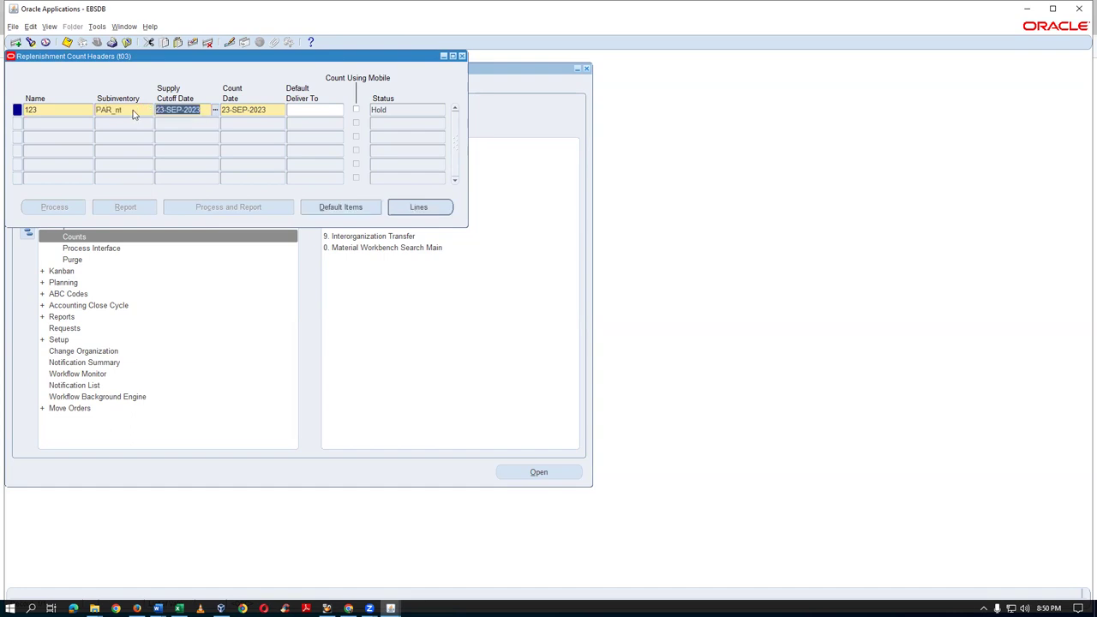
Set the default deliver-to location of count 123 to t01_loc_3
click(308, 111)
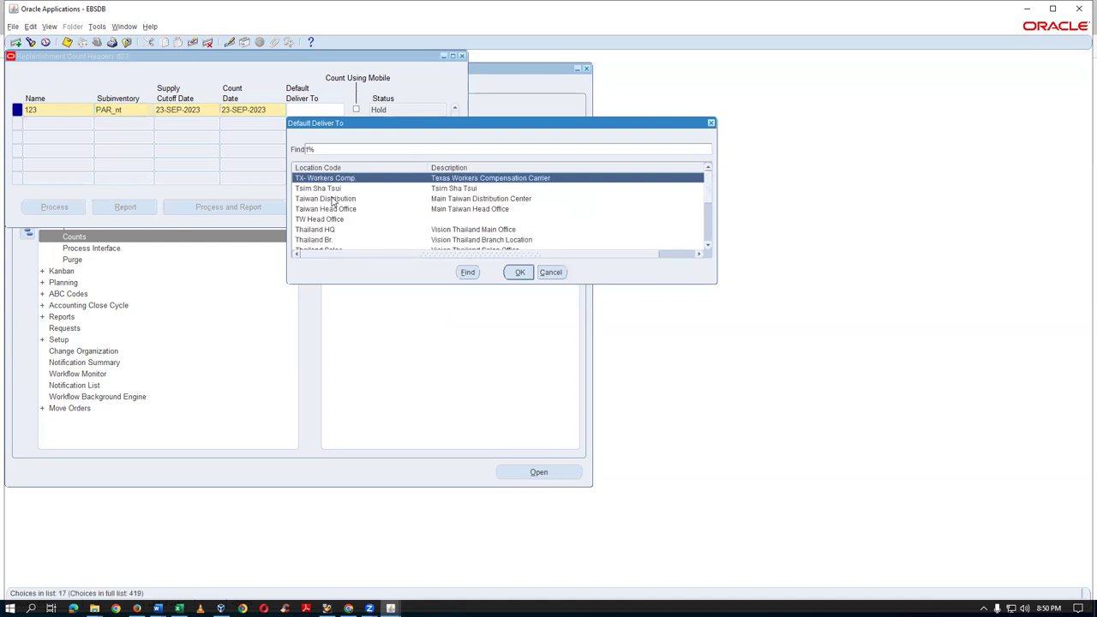
text(t01_)
key(Return)
click(334, 219)
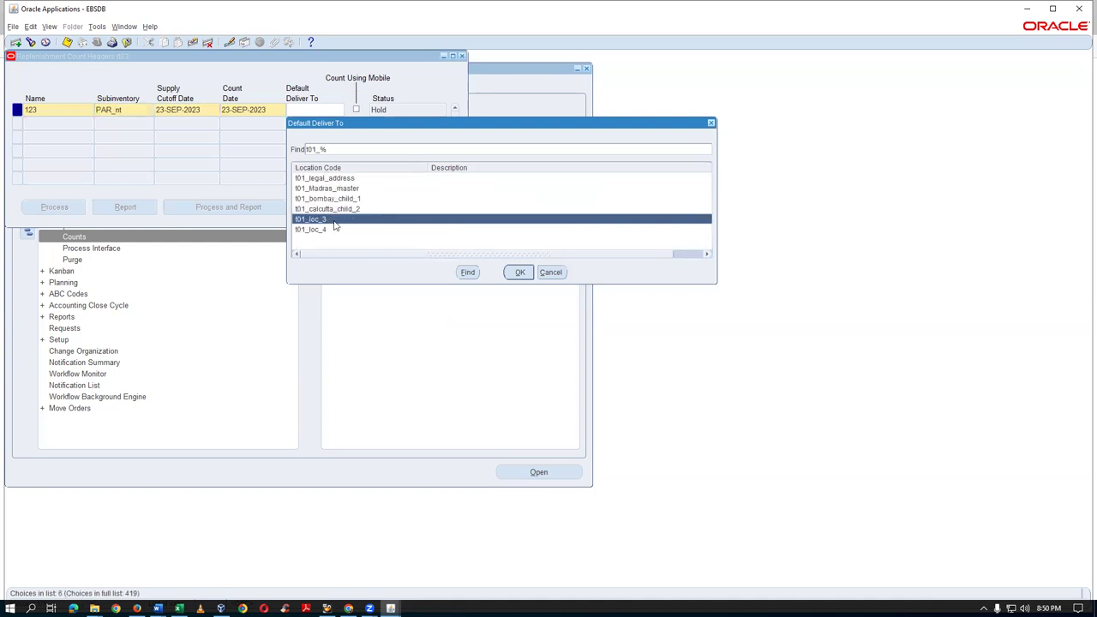
click(517, 274)
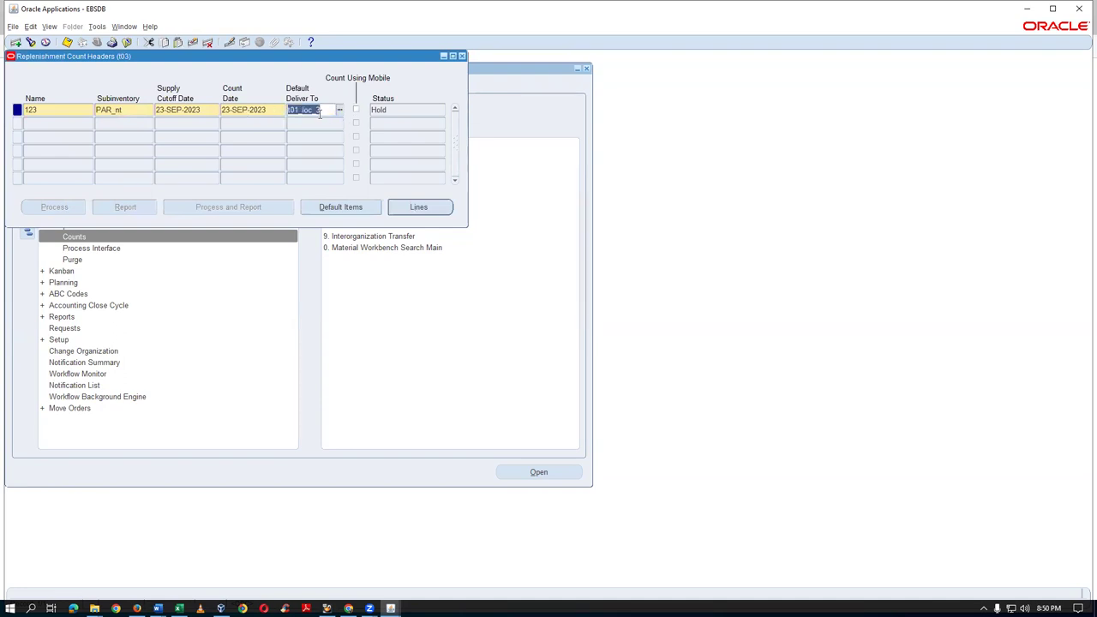
Open the lines of count 123 and enter locator 200.200.200 on the first line
click(419, 207)
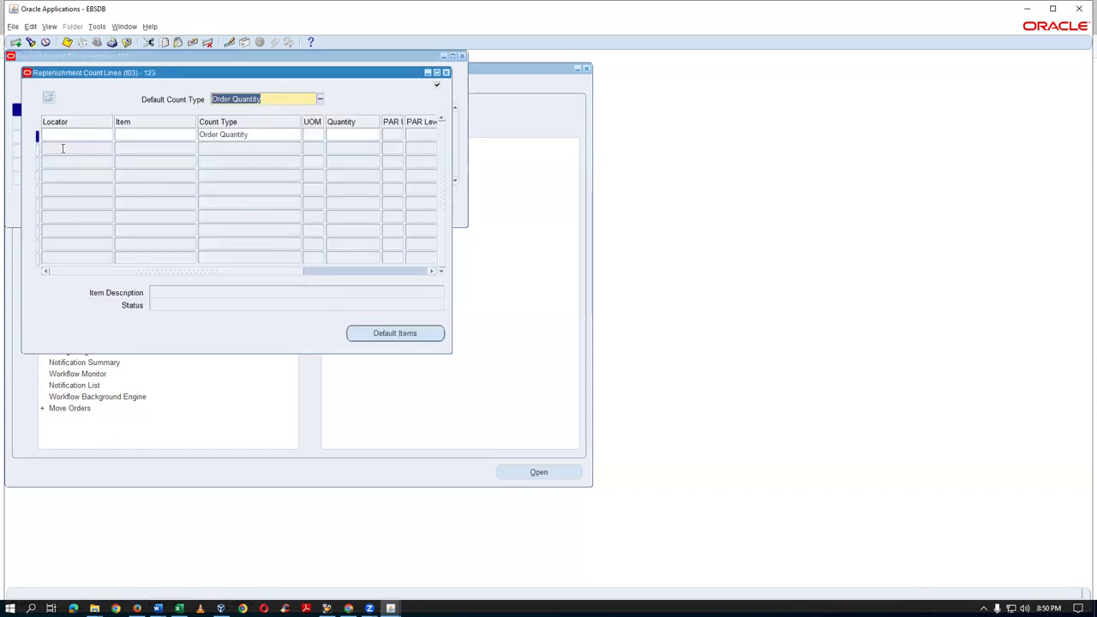
text(00)
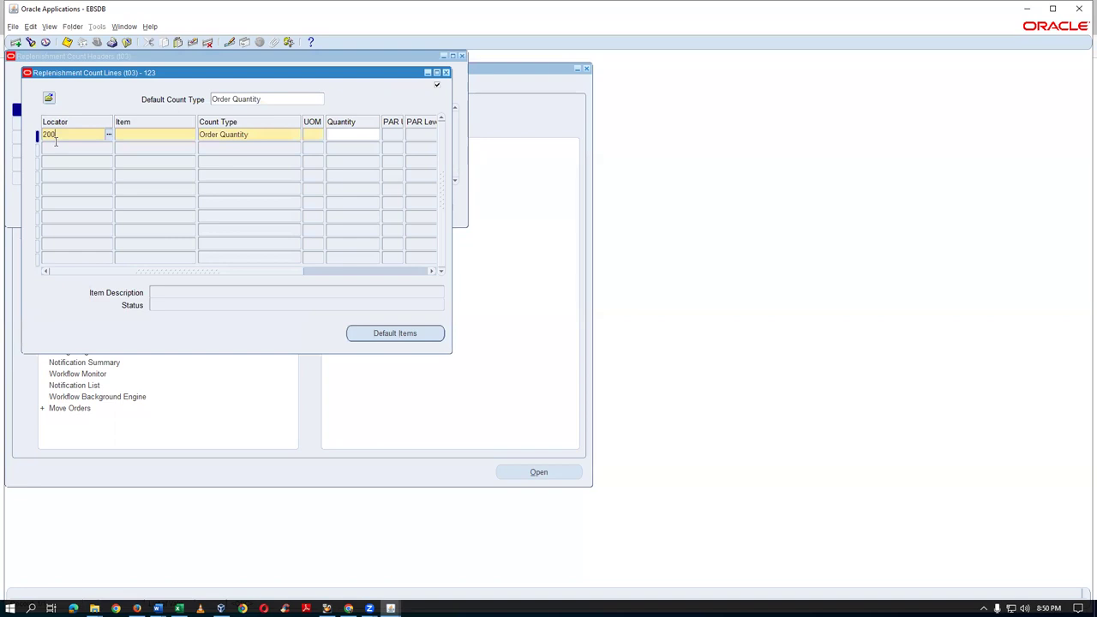
text(.2002.00)
key(Tab)
key(Escape)
text(200.20)
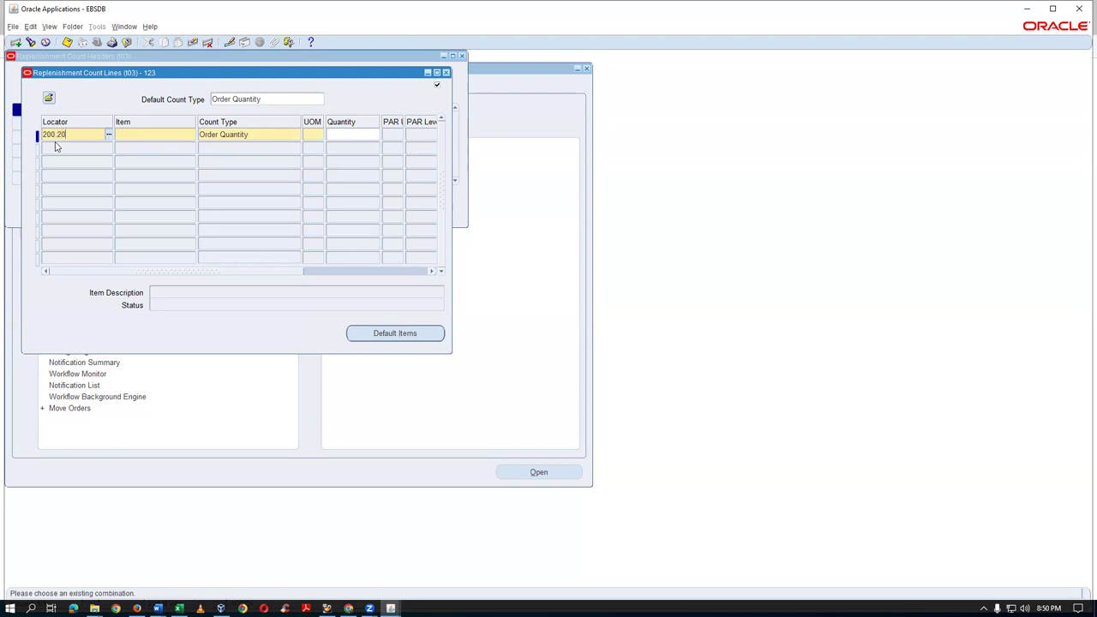
text(0.200.2)
key(Tab)
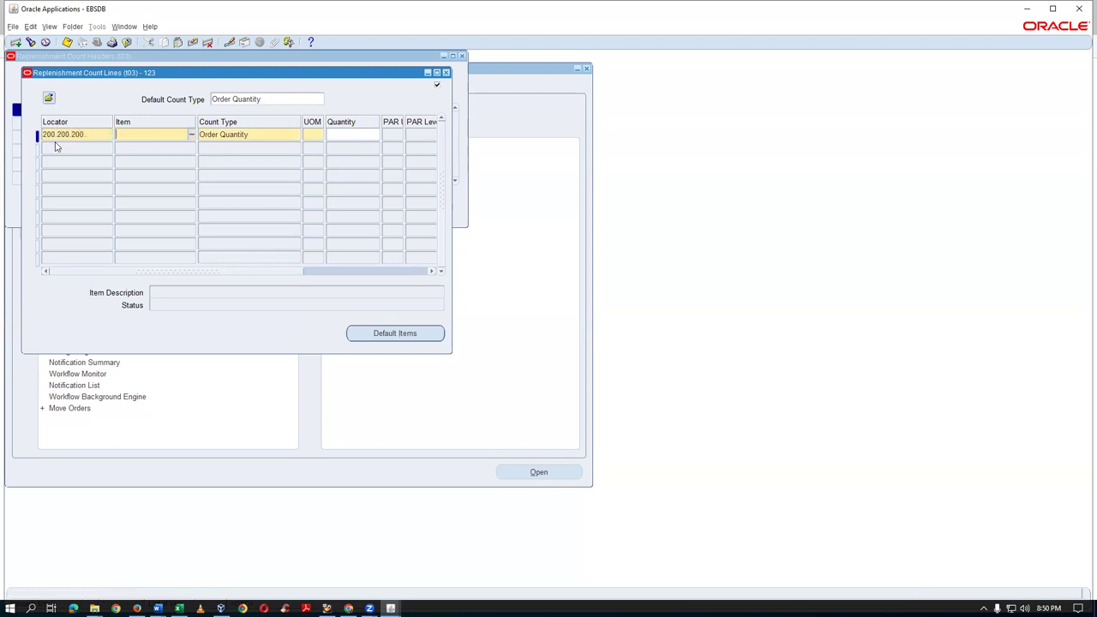
Enter item A4_Paper with an order quantity of 152 on the count line and save it
text(a4%)
key(Tab)
key(Escape)
text(A4%)
key(Tab)
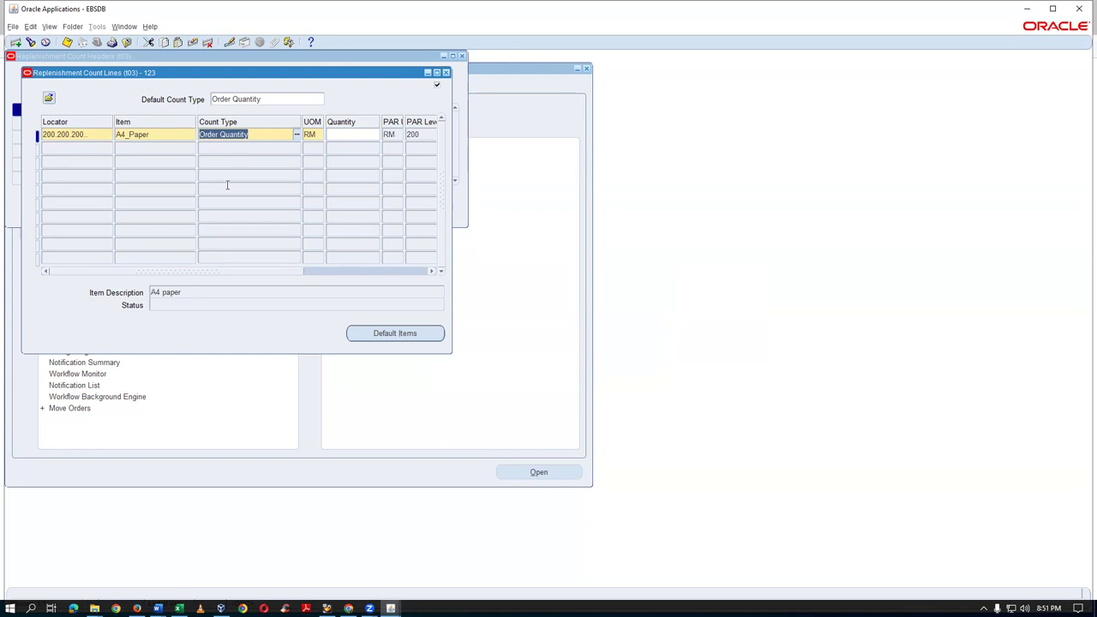
click(353, 134)
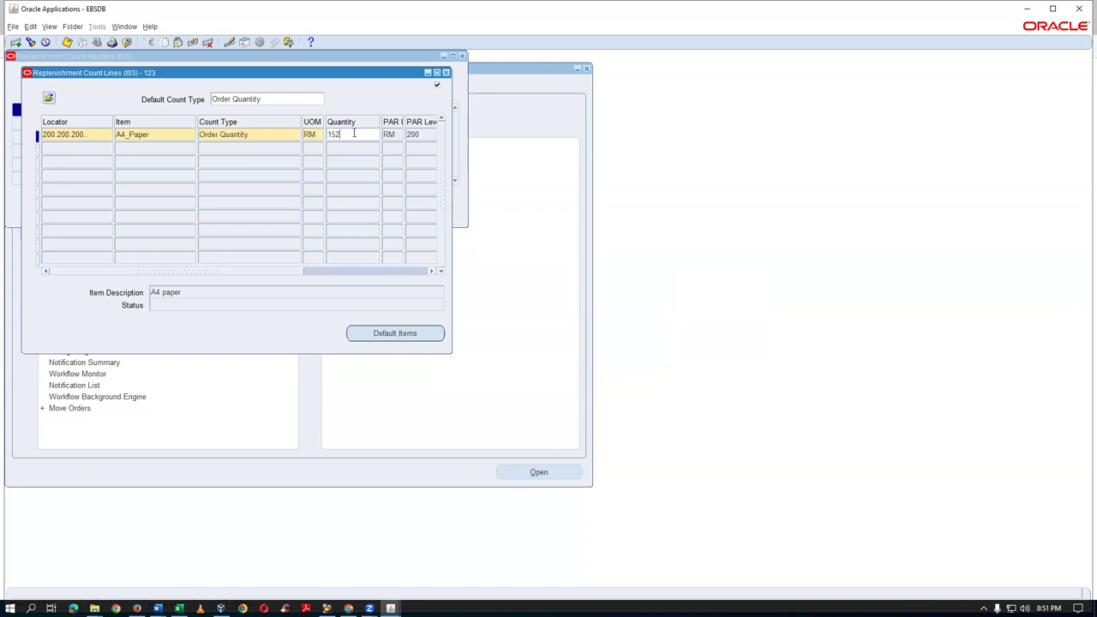
key(ctrl+s)
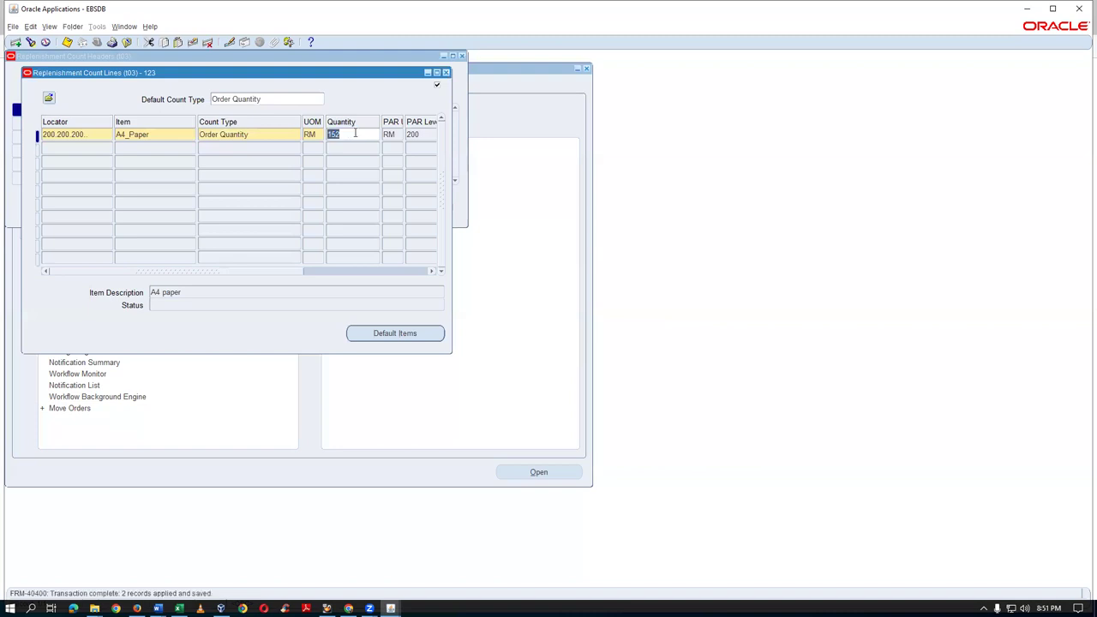
Close the count lines and run Process and Report for count 123
click(446, 72)
click(249, 207)
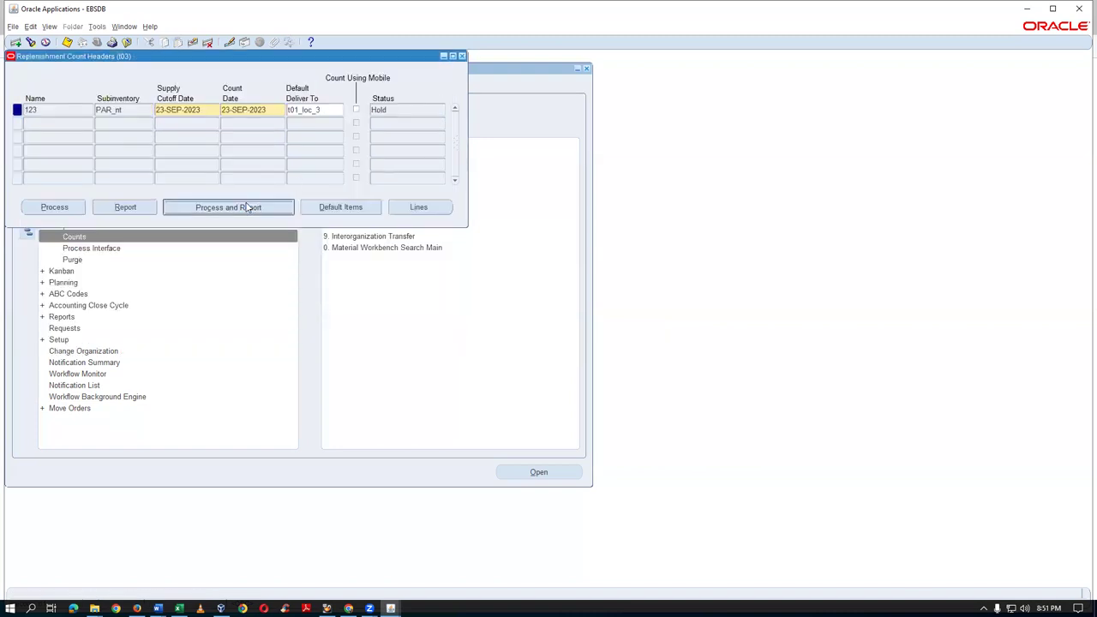
click(643, 339)
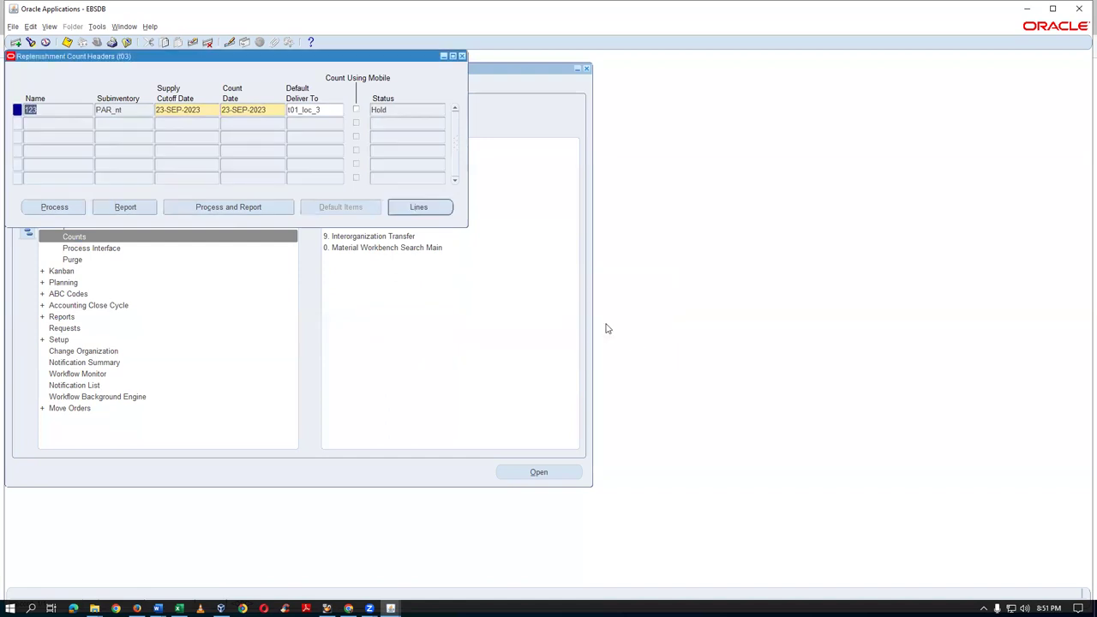
Refresh the requests until the PAR Replenishment Count Worksheet is done, examine its output and return to Oracle Applications
key(alt+v)
key(r)
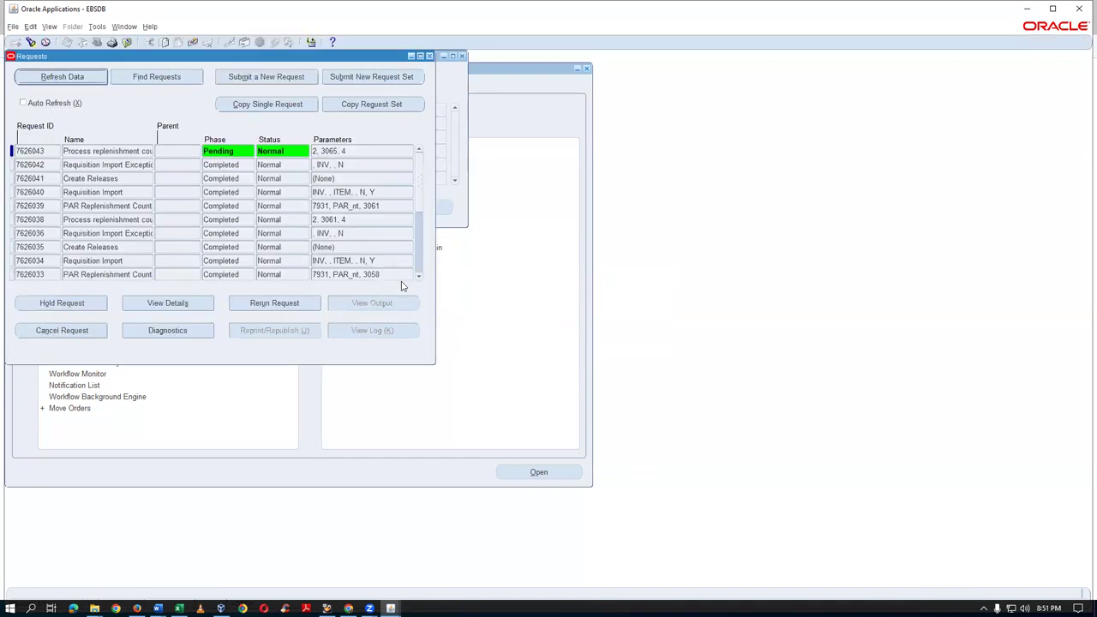
key(alt+r)
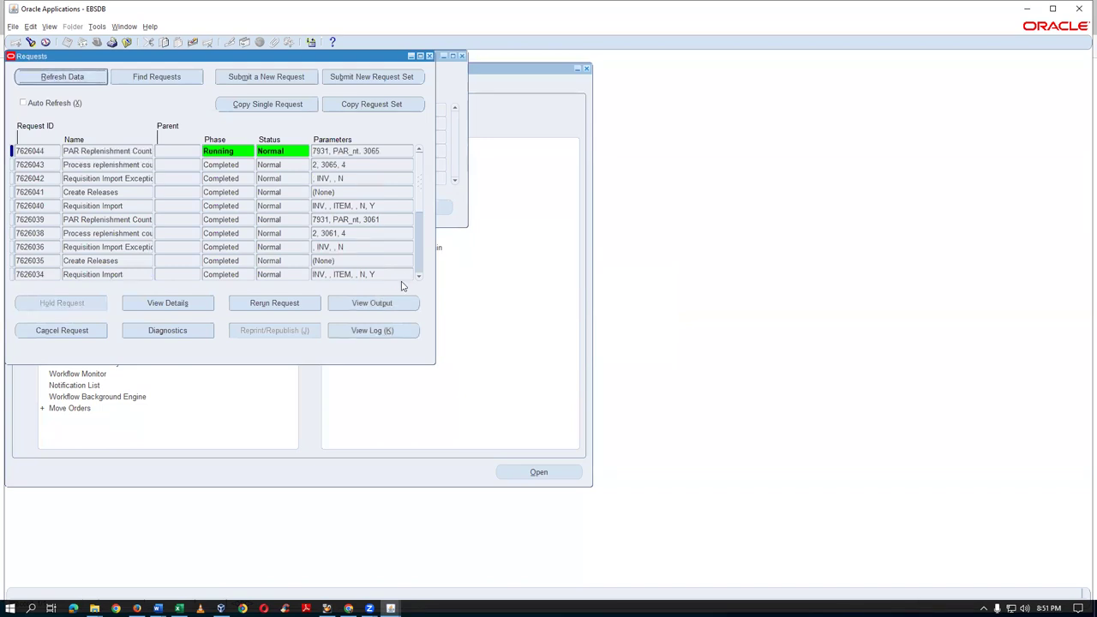
key(alt+r)
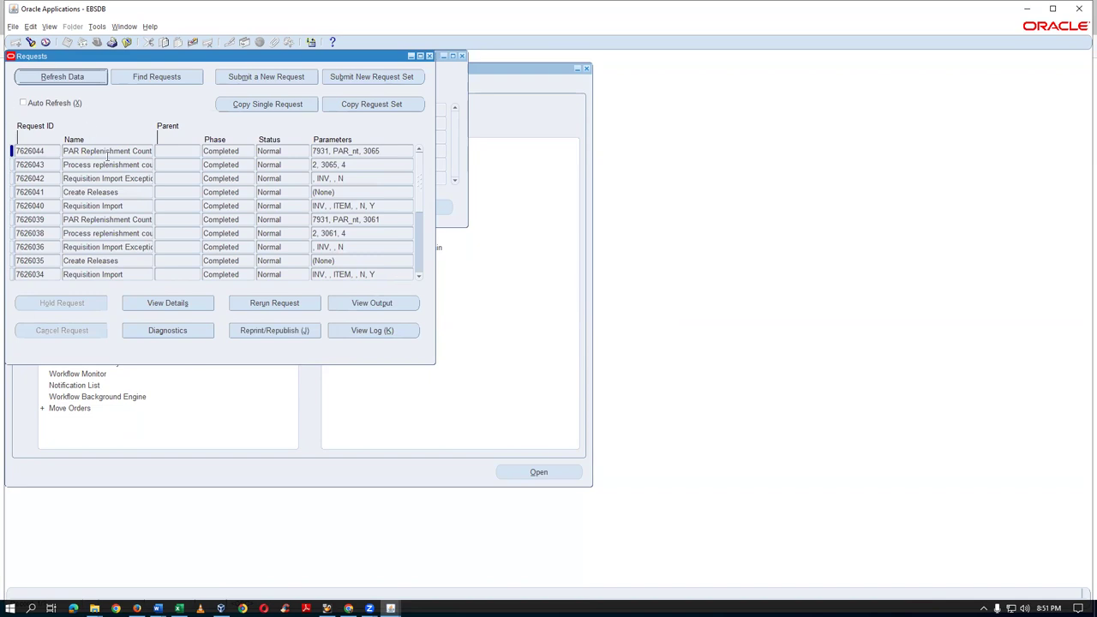
click(107, 154)
click(374, 305)
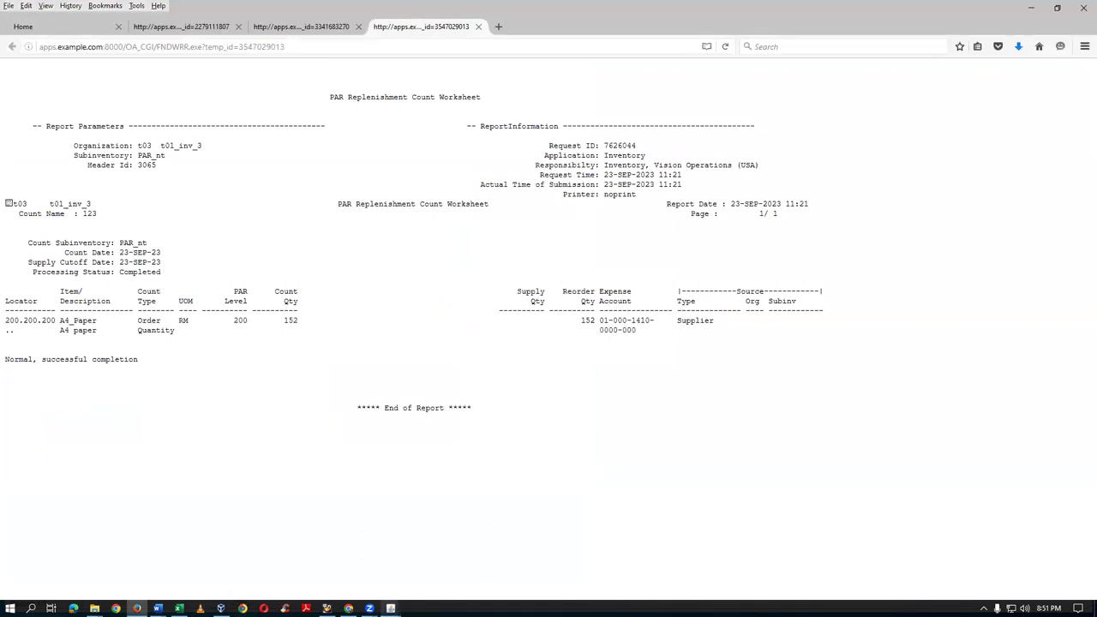
mouse_move(391, 608)
click(406, 565)
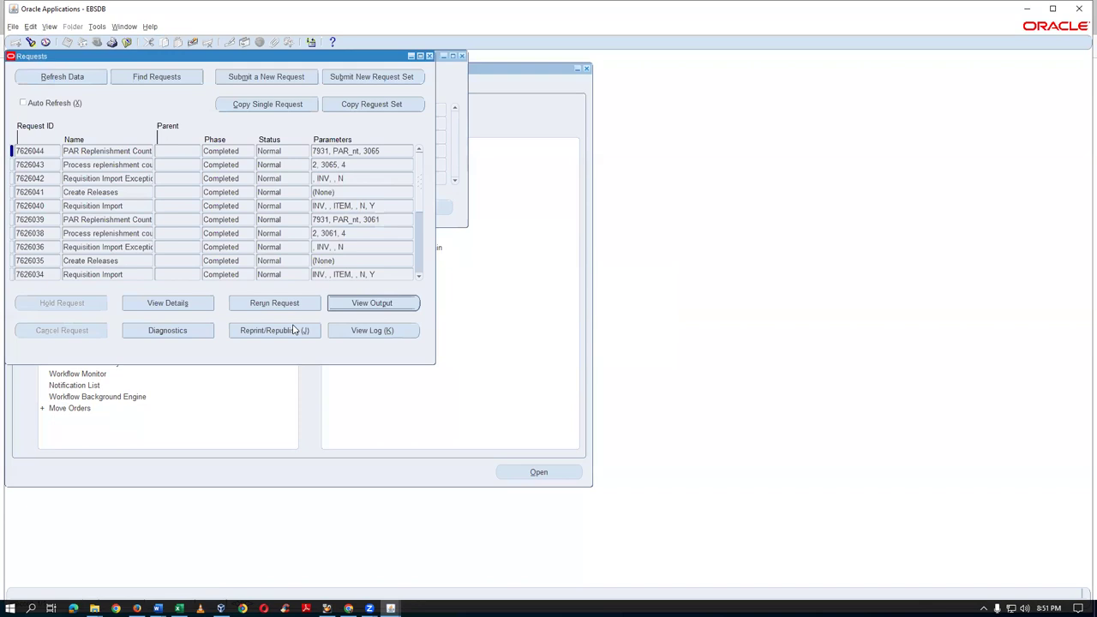
Close the open Inventory forms and switch to the Purchasing, Vision Operations (USA) responsibility
click(292, 329)
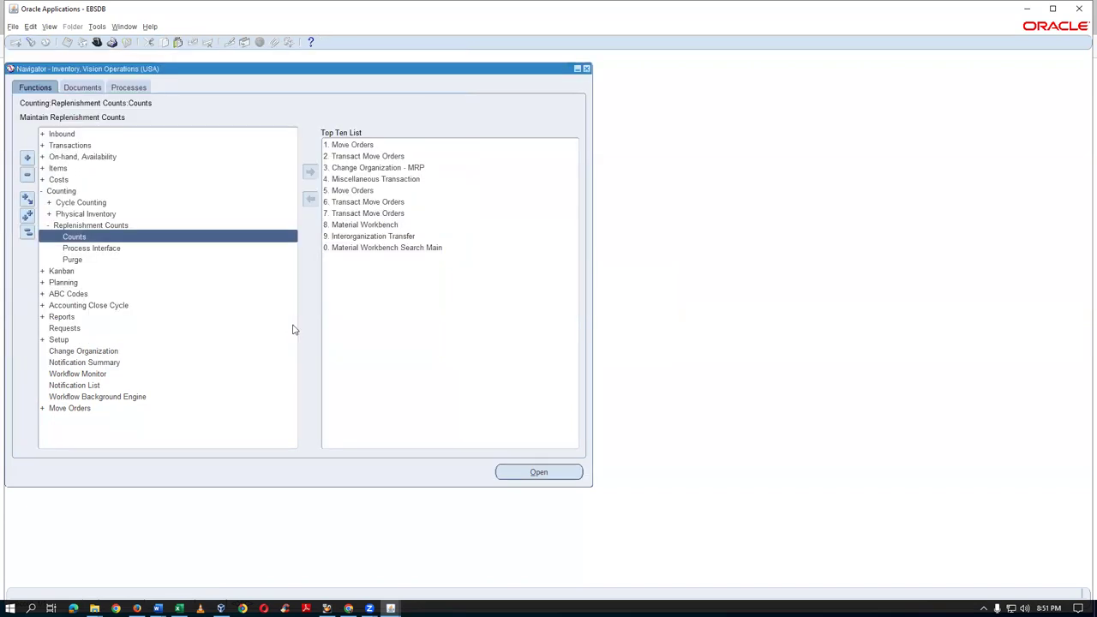
key(alt+f)
key(w)
key(Return)
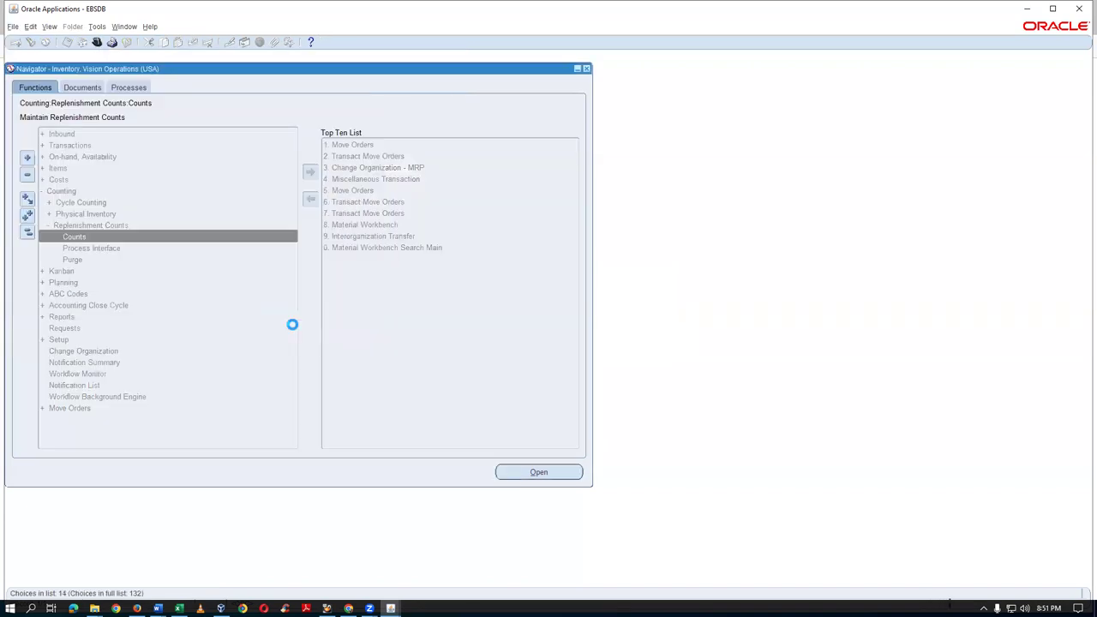
Start a new single request and choose the Requisition Import program
key(alt+v)
key(r)
key(alt+n)
key(Return)
text(req)
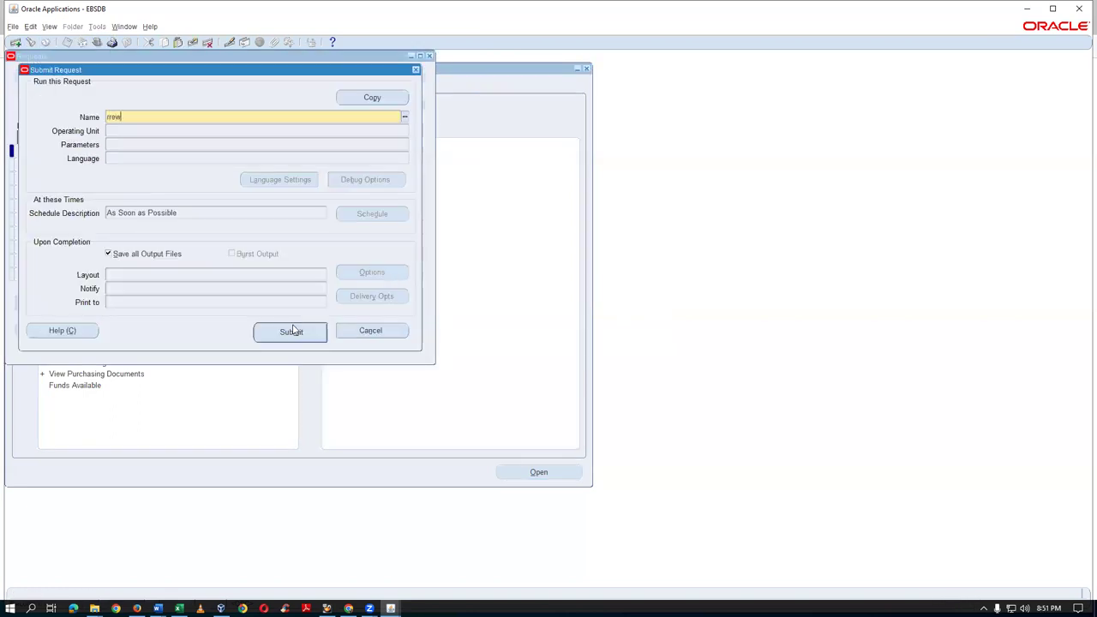
text(eq%imp)
key(Tab)
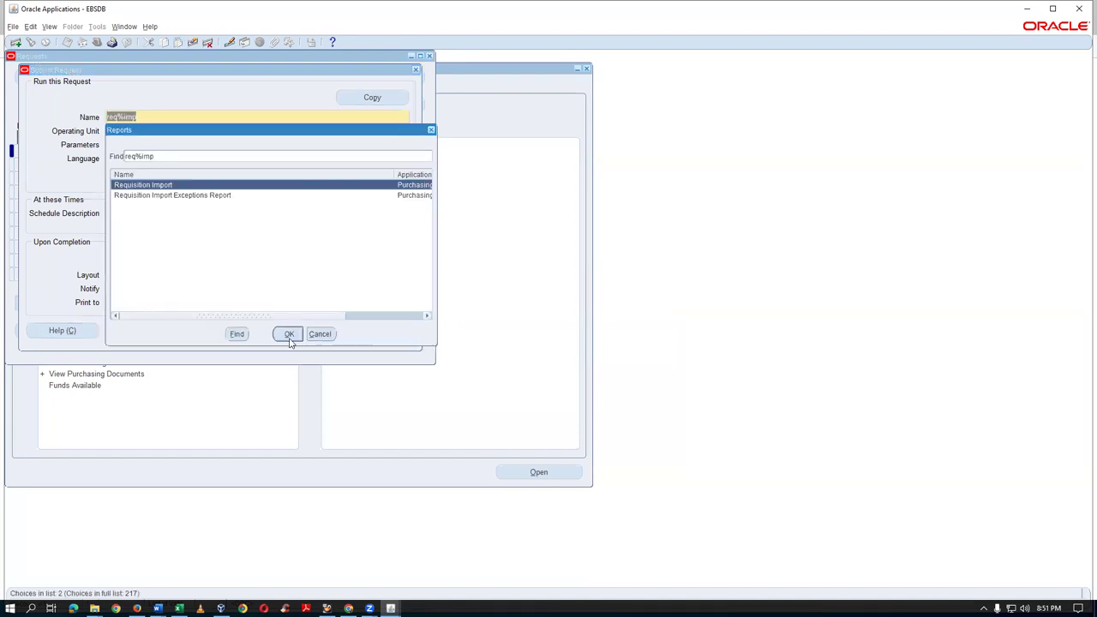
click(289, 334)
Submit the import with source INV, grouped by Item, decline another request and list the requests
click(639, 270)
click(608, 378)
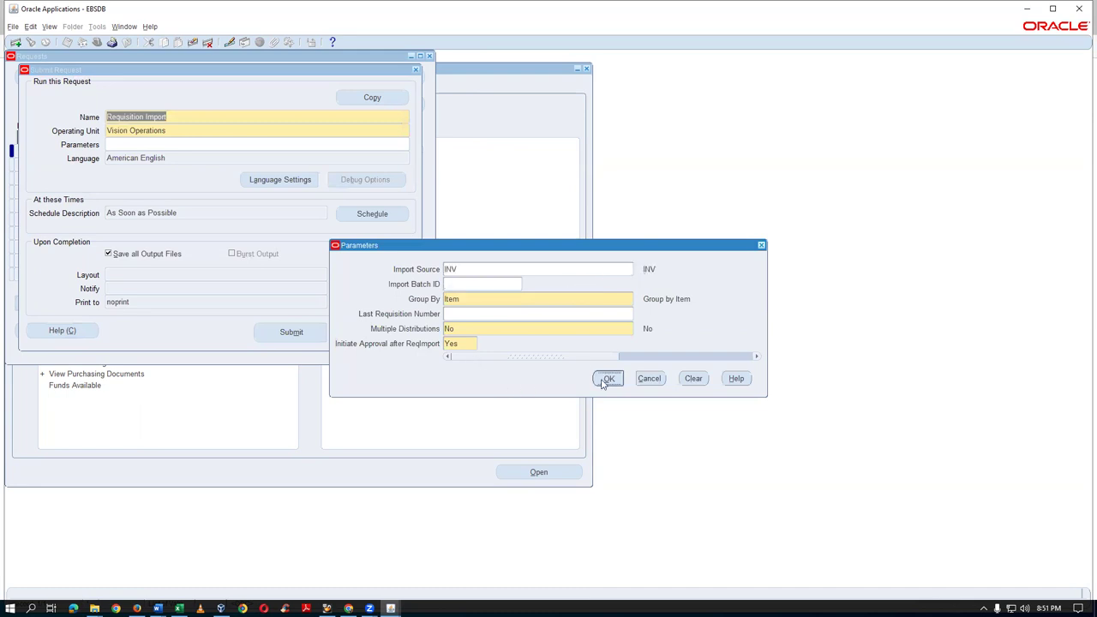
click(291, 333)
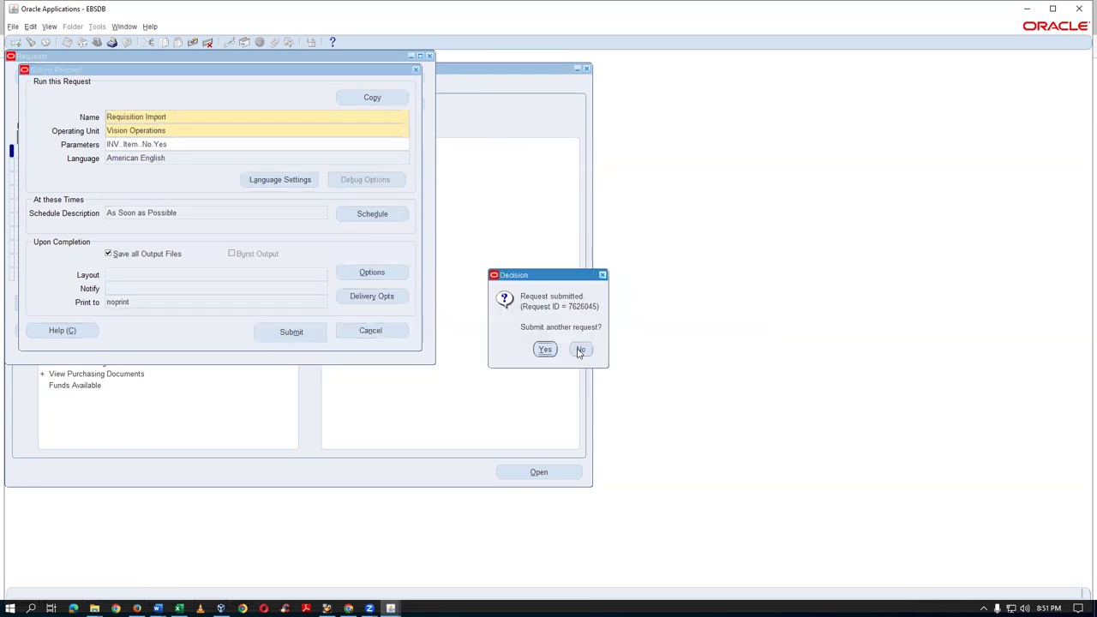
click(572, 349)
click(361, 329)
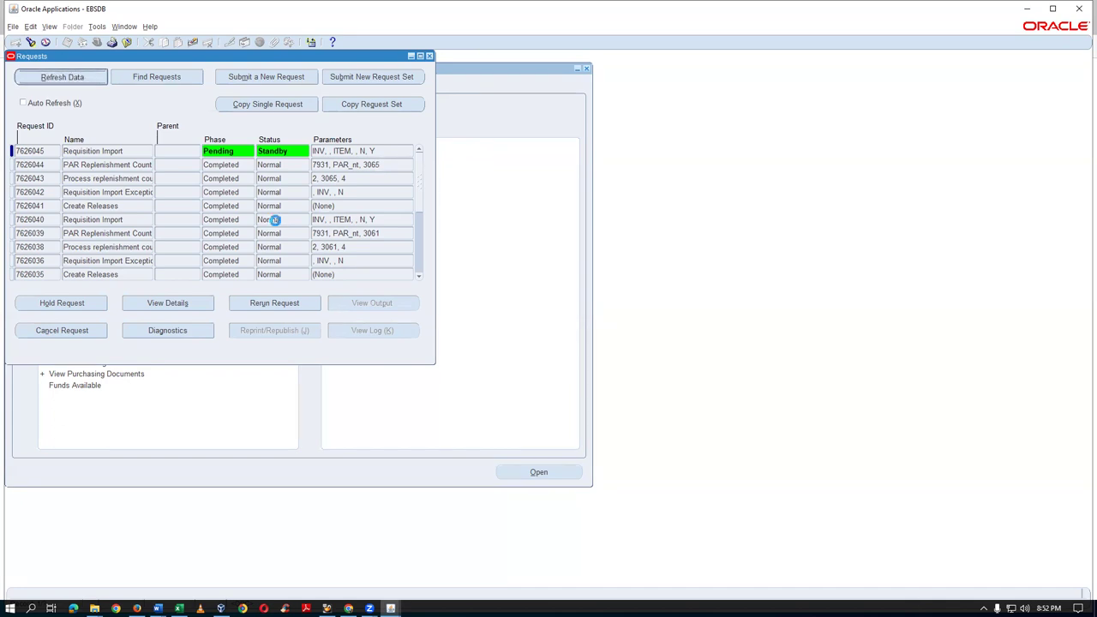
Refresh the requests list until the Requisition Import request is completed
key(alt+r)
key(alt+r)
key(alt+r)
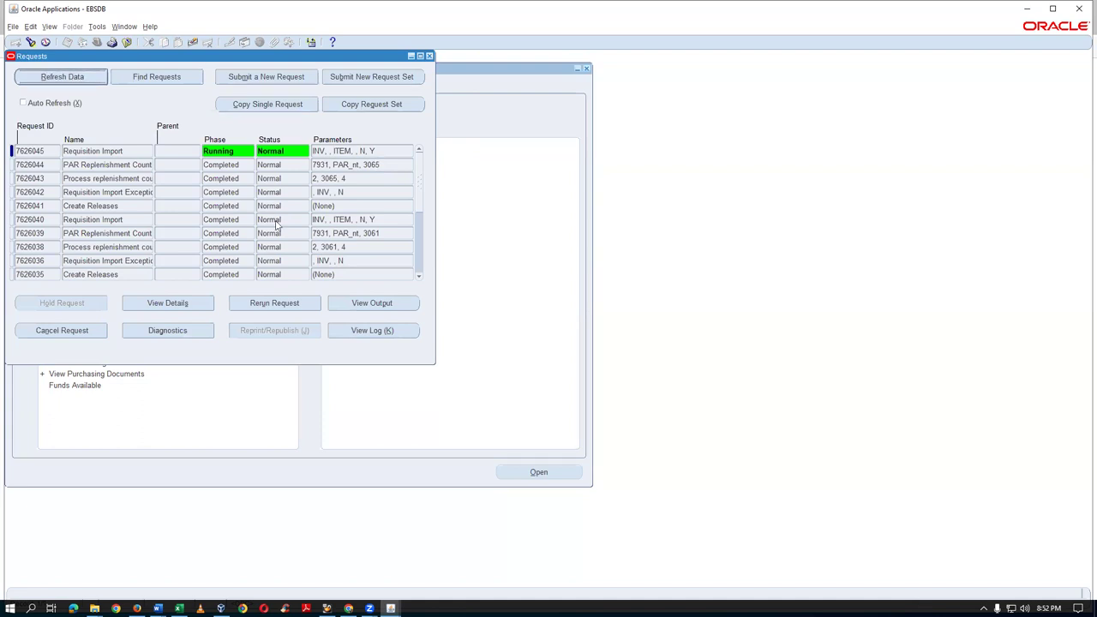
key(alt+r)
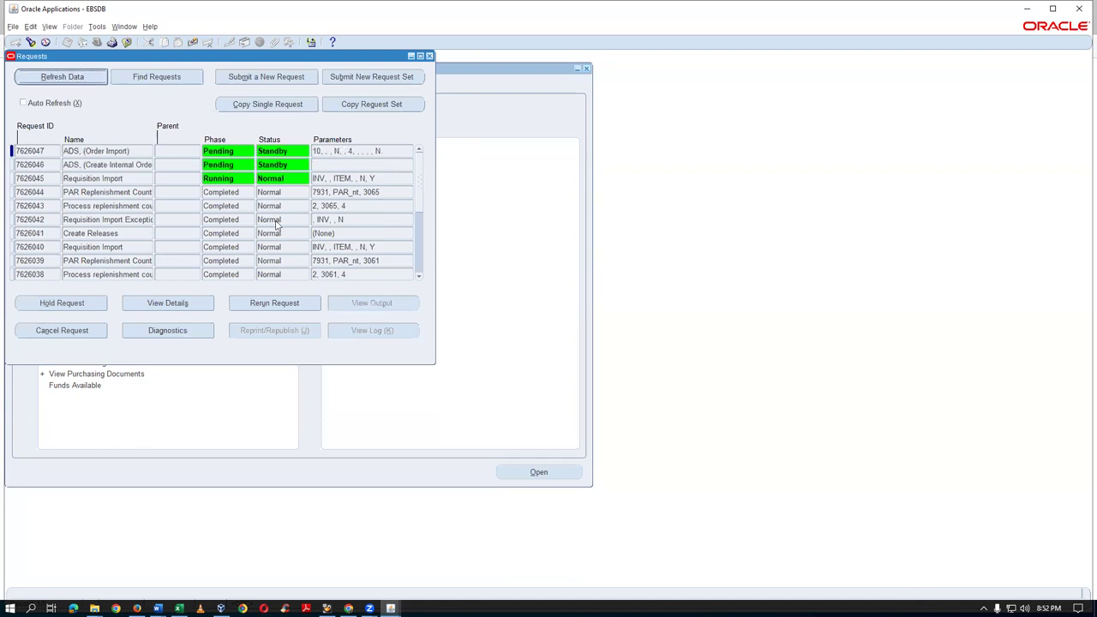
key(alt+r)
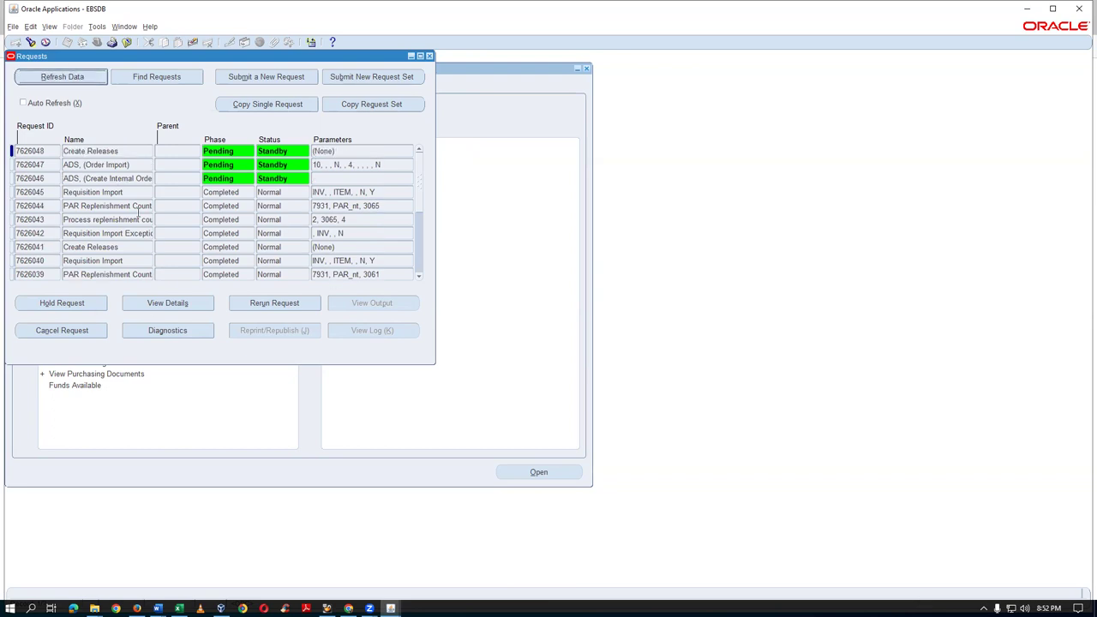
Examine the Requisition Import output, close the report and return to Oracle Applications to close the Requests window
click(131, 195)
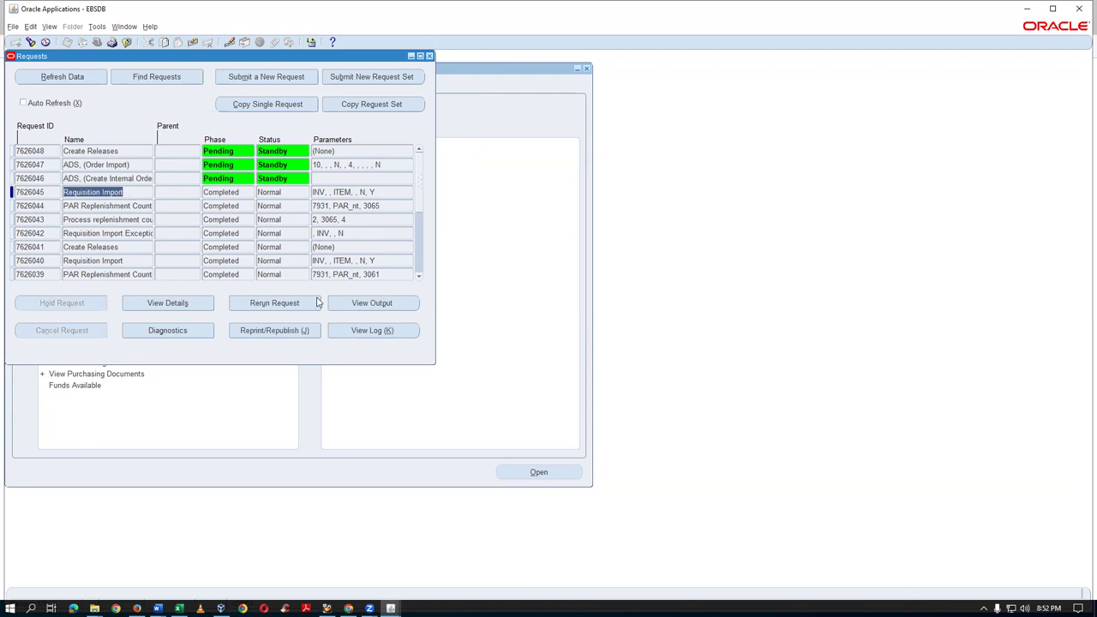
click(360, 305)
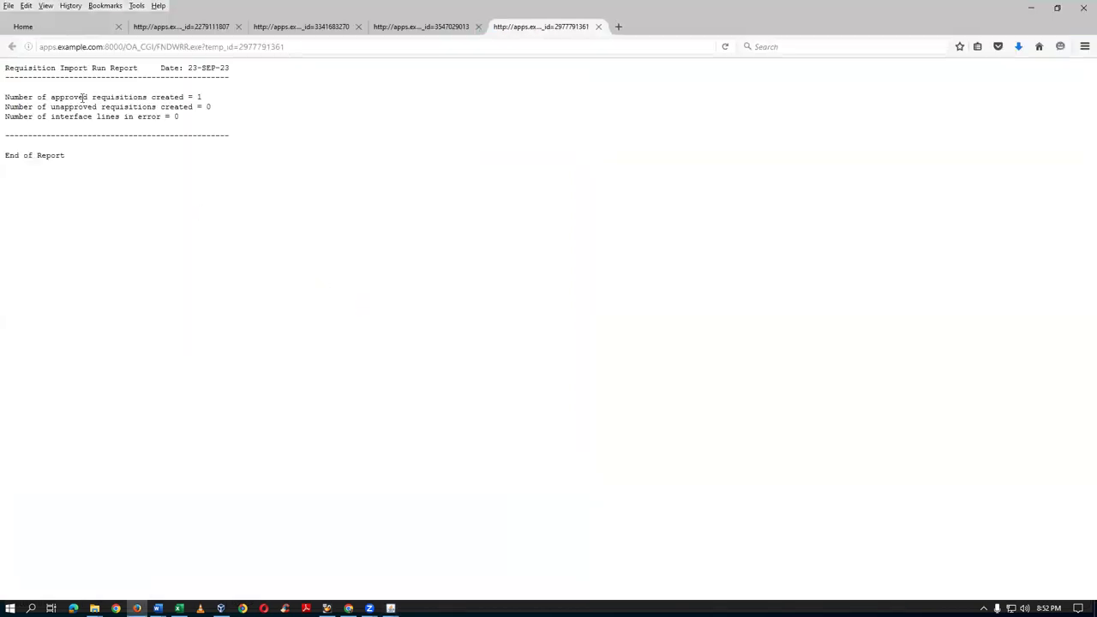
drag(83, 97, 215, 105)
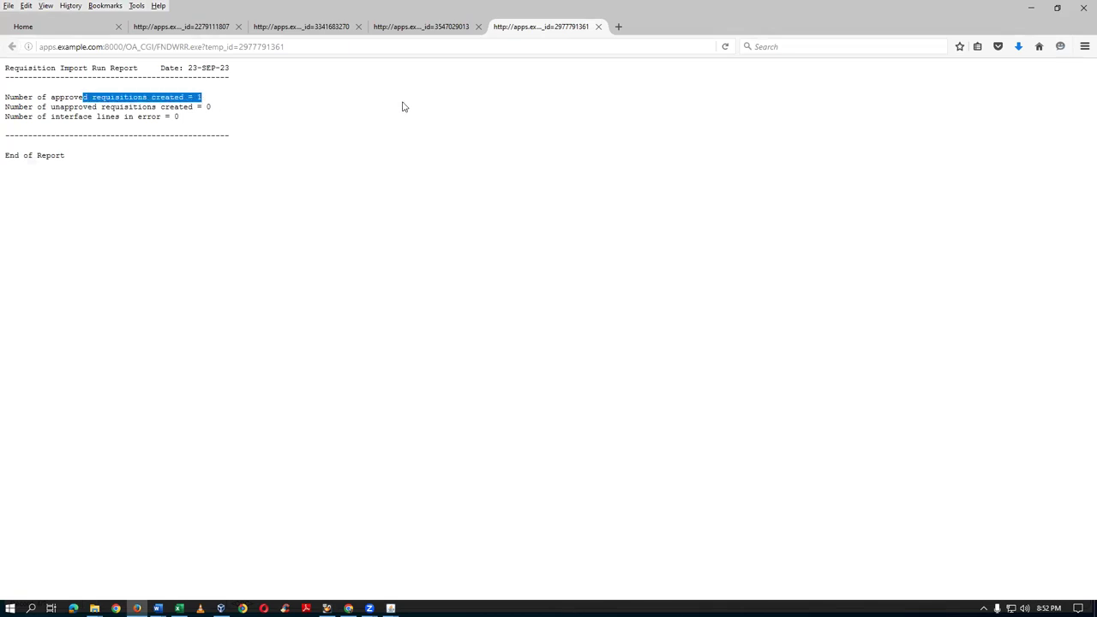
click(598, 26)
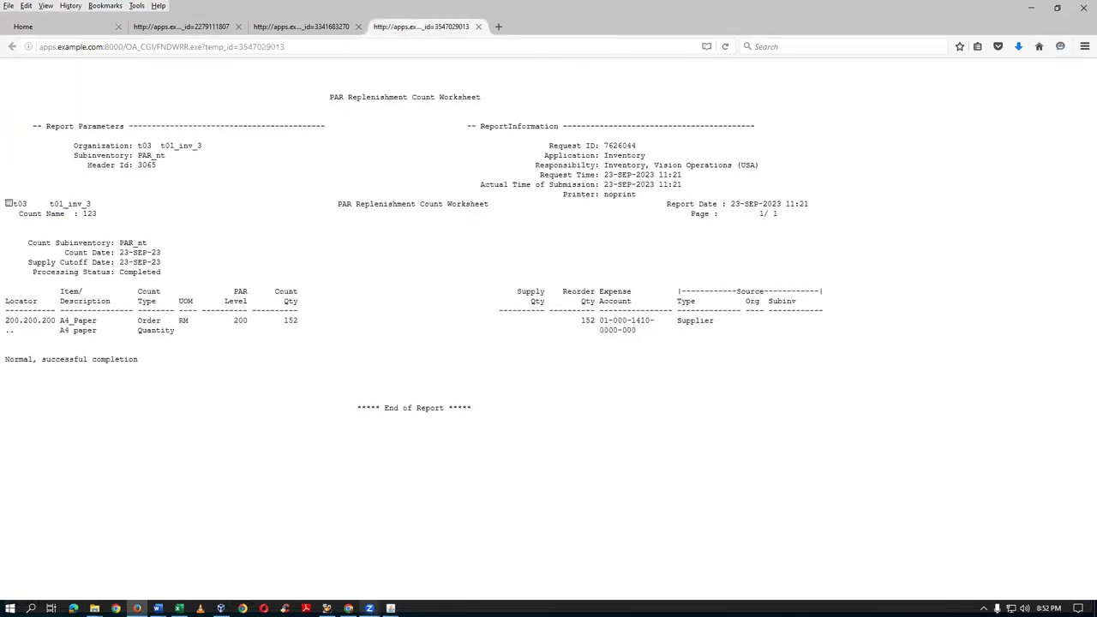
click(391, 608)
click(437, 559)
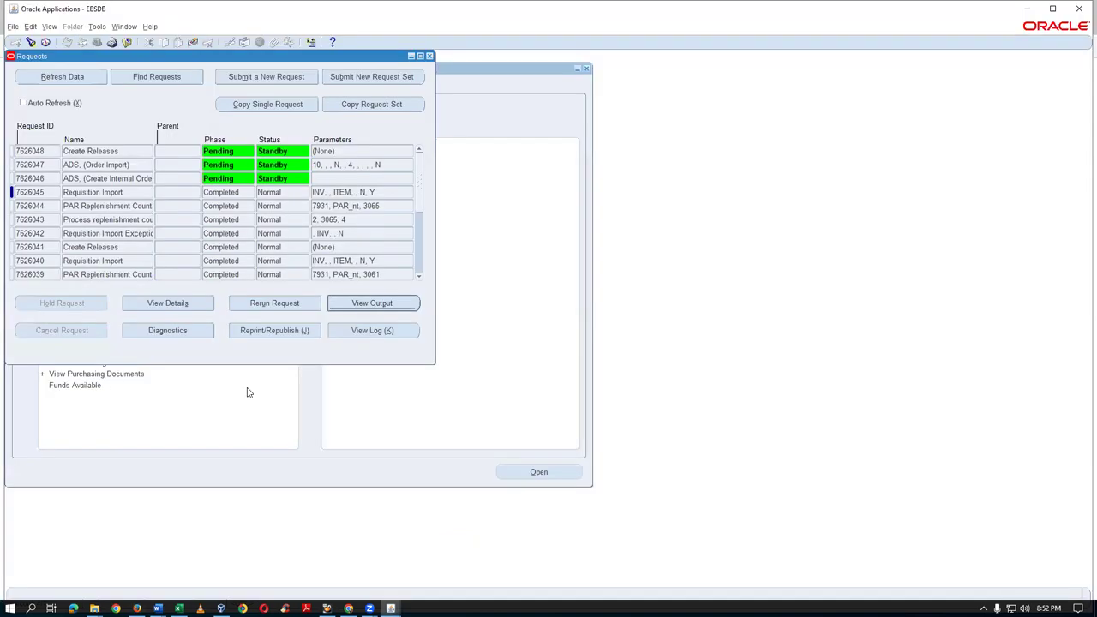
click(47, 77)
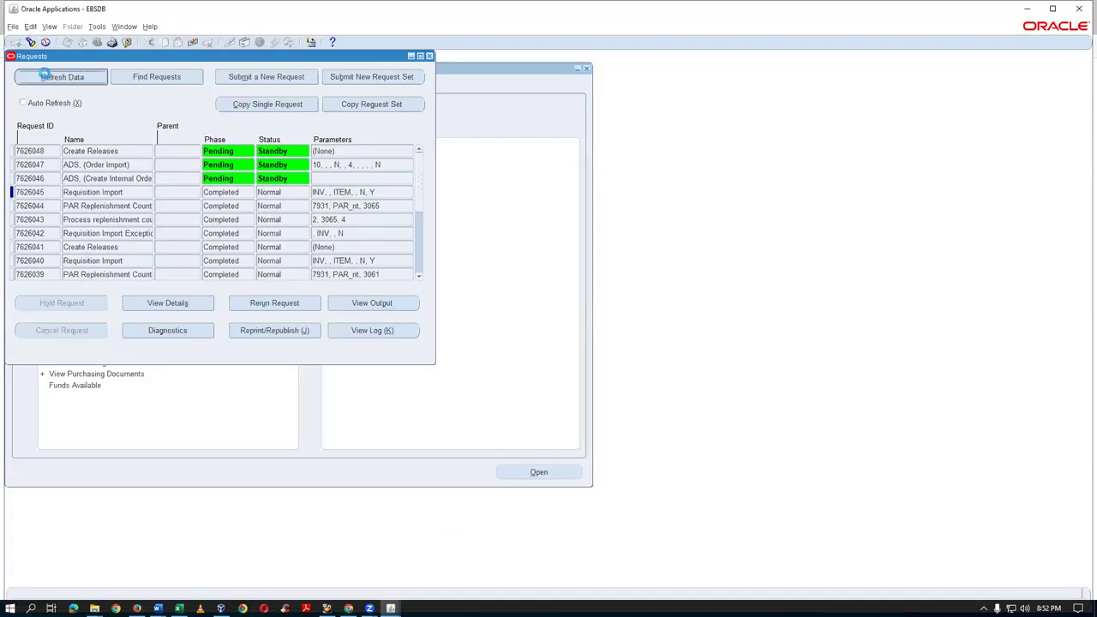
click(429, 56)
Open the Requisition Summary and find the requisition lines for item A4_Paper
double_click(75, 168)
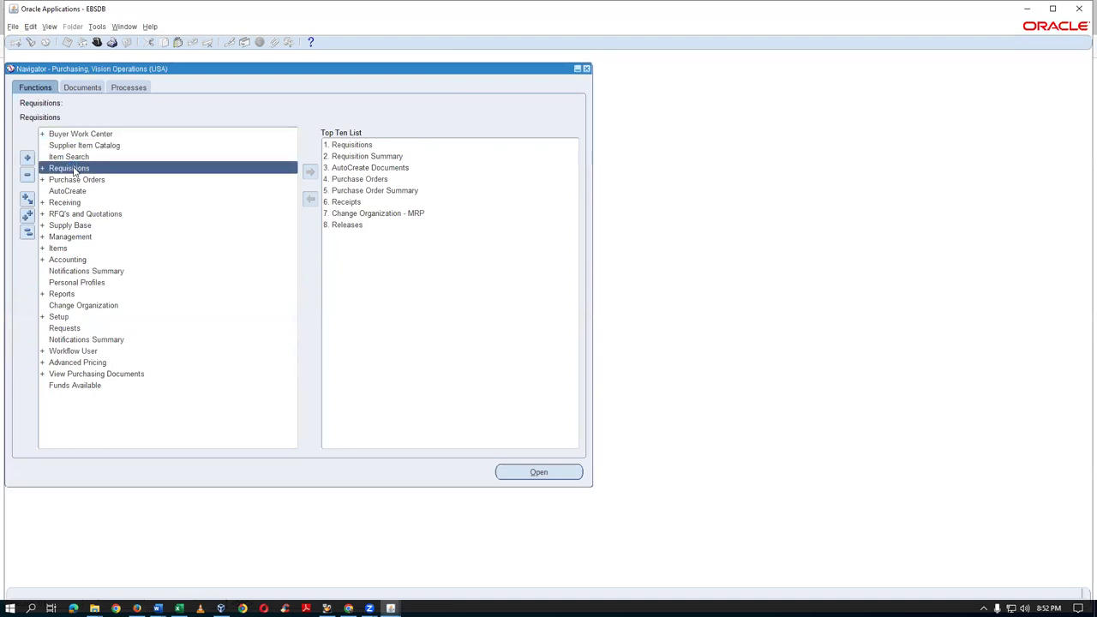
click(79, 179)
double_click(105, 181)
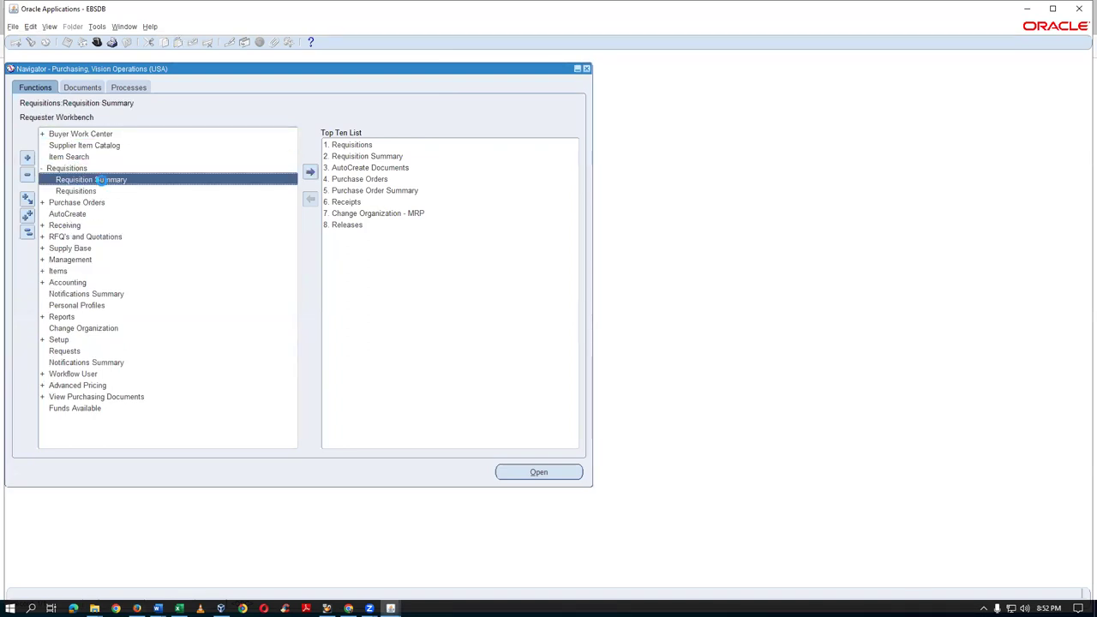
click(141, 218)
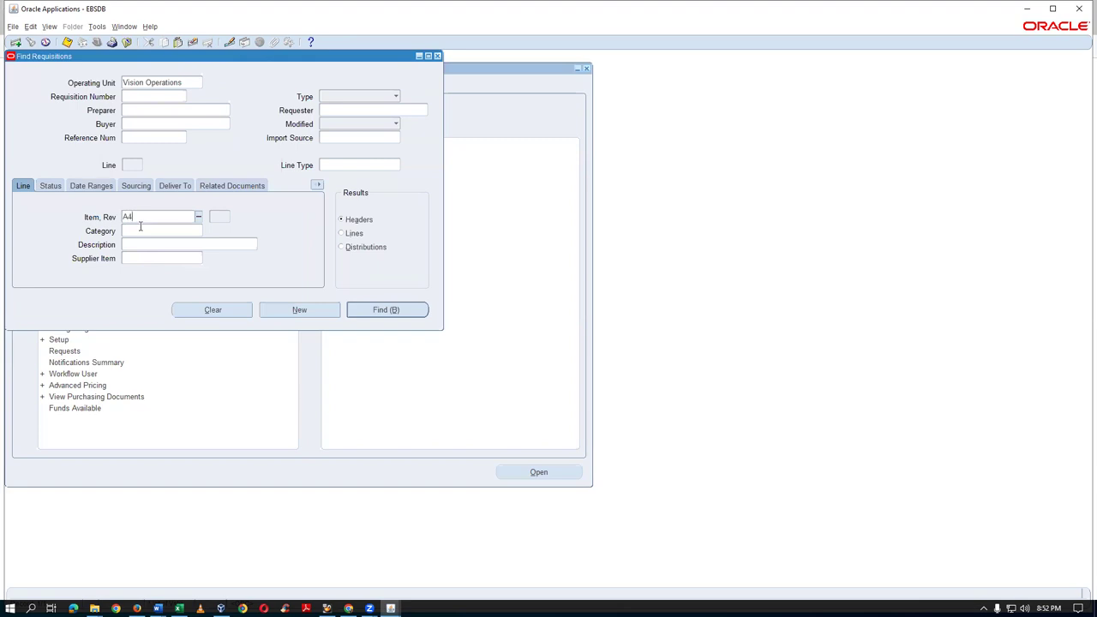
key(Tab)
click(402, 311)
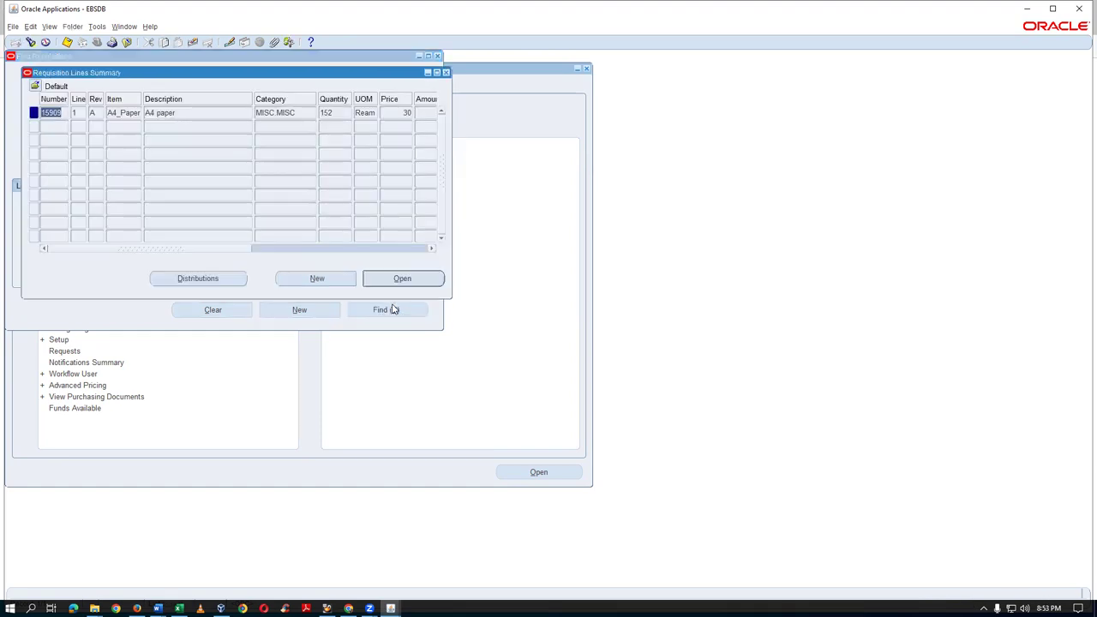
Review the A4_Paper requisition line's quantity, price, requestor and deliver-to location, and close the requisition forms
click(402, 114)
drag(113, 250, 154, 253)
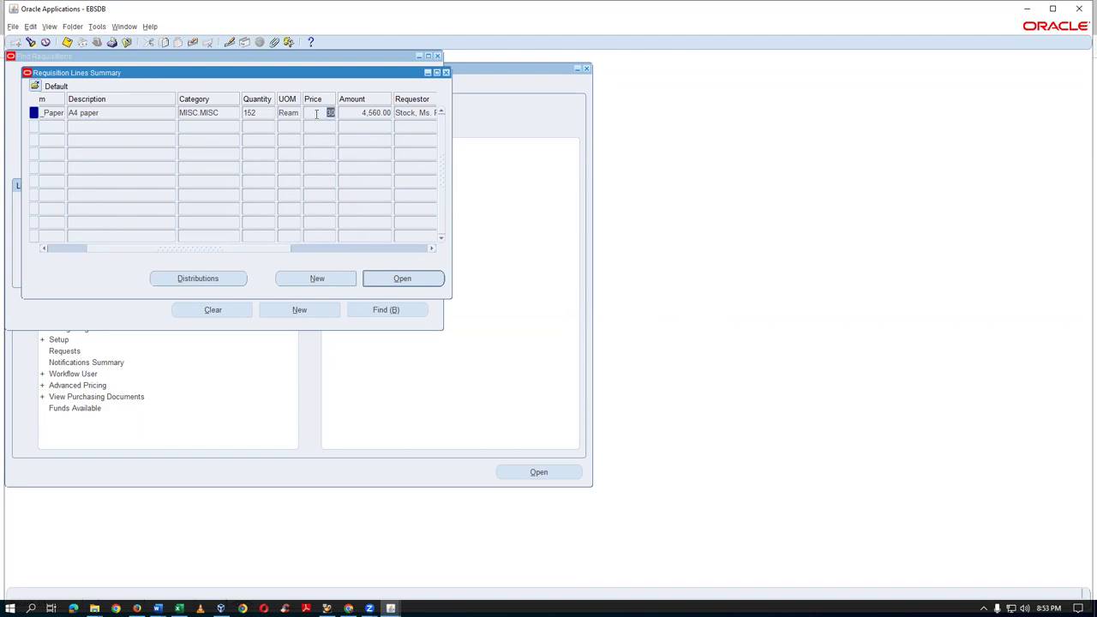
click(411, 112)
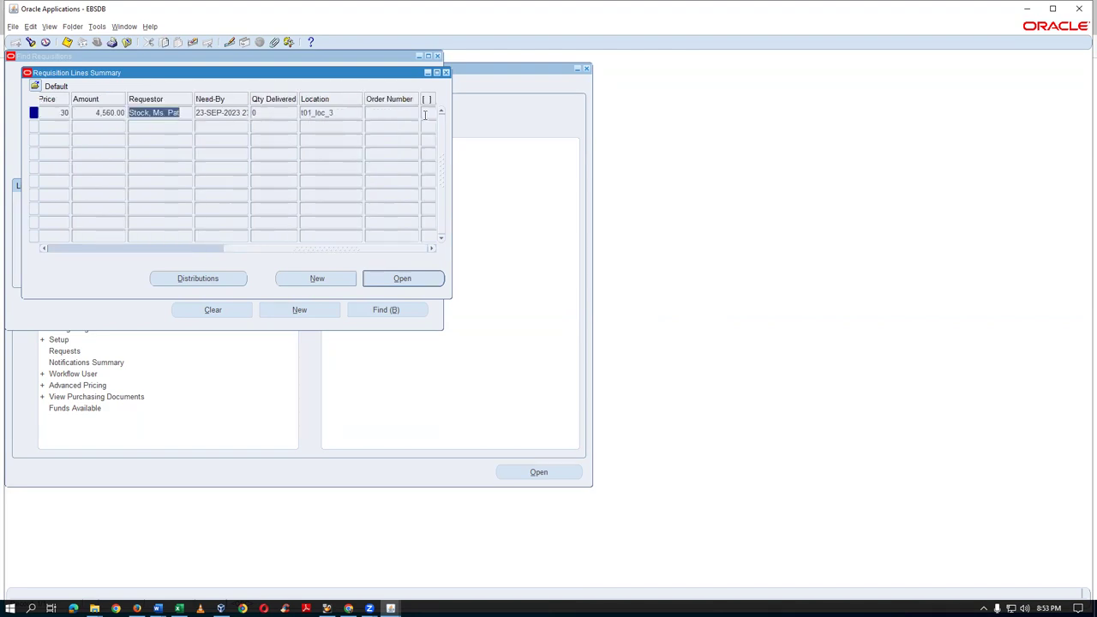
drag(283, 246, 159, 269)
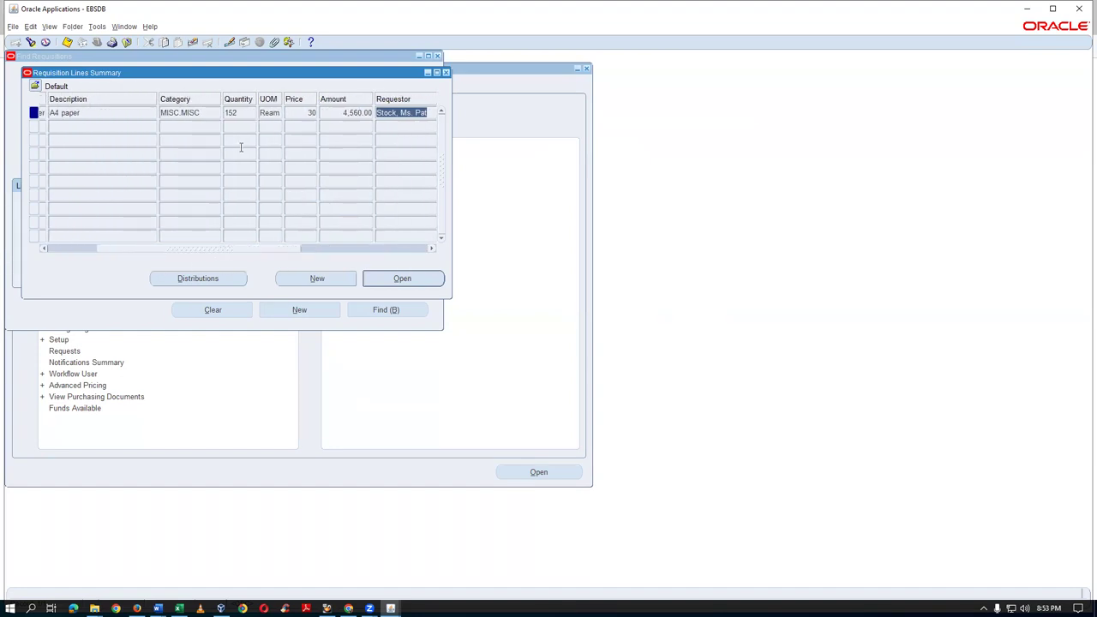
click(445, 72)
click(437, 55)
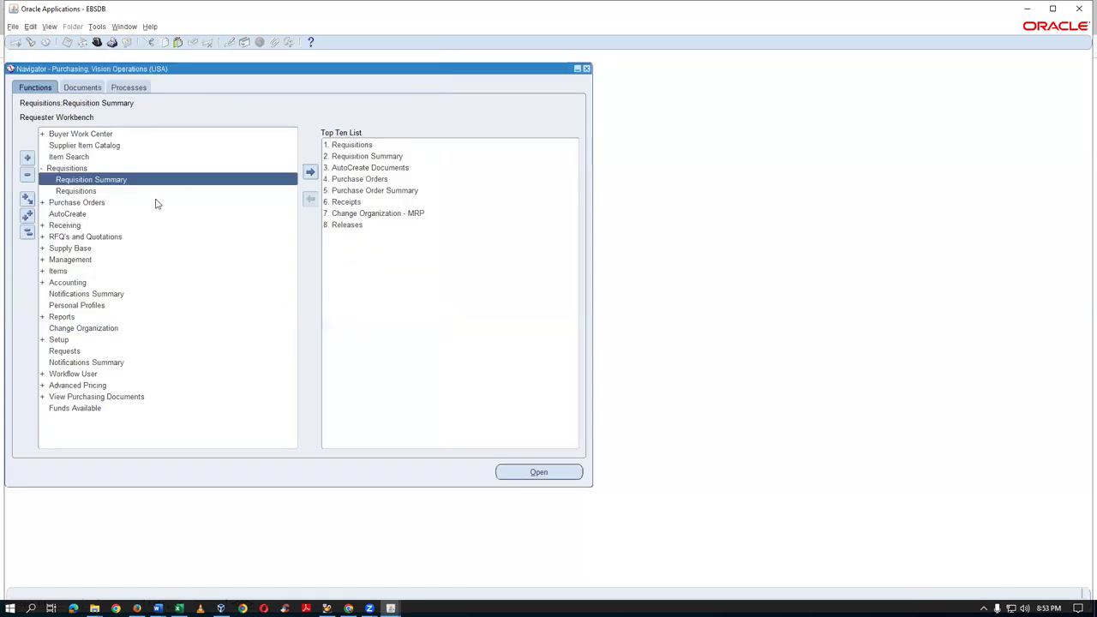
Open AutoCreate, clear the default search criteria and find the approved requisition lines for item A4_Paper
double_click(95, 216)
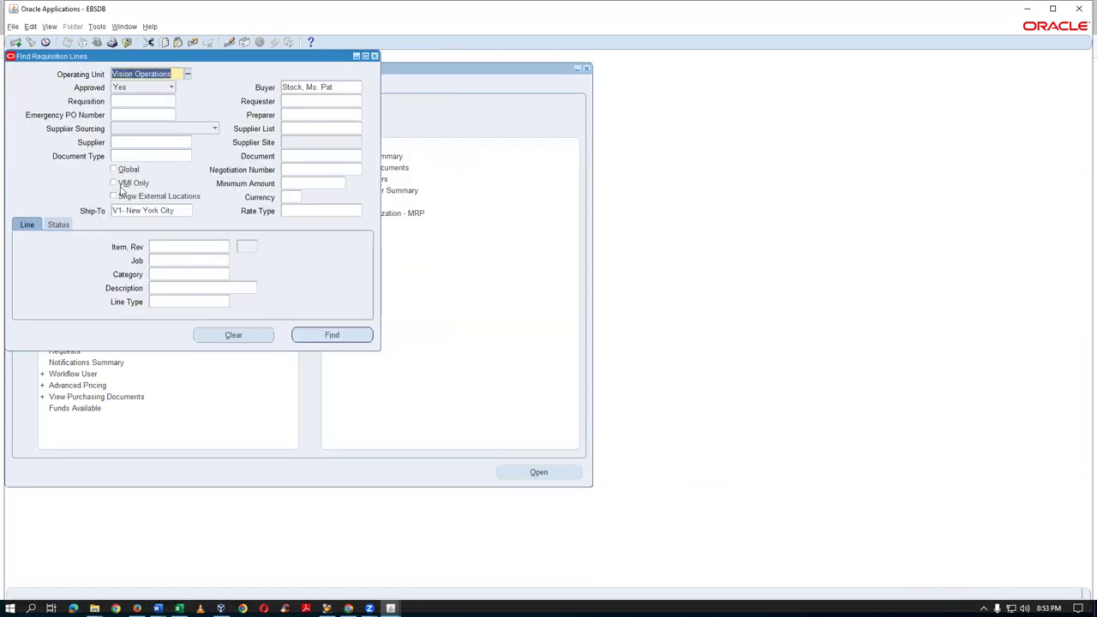
click(233, 335)
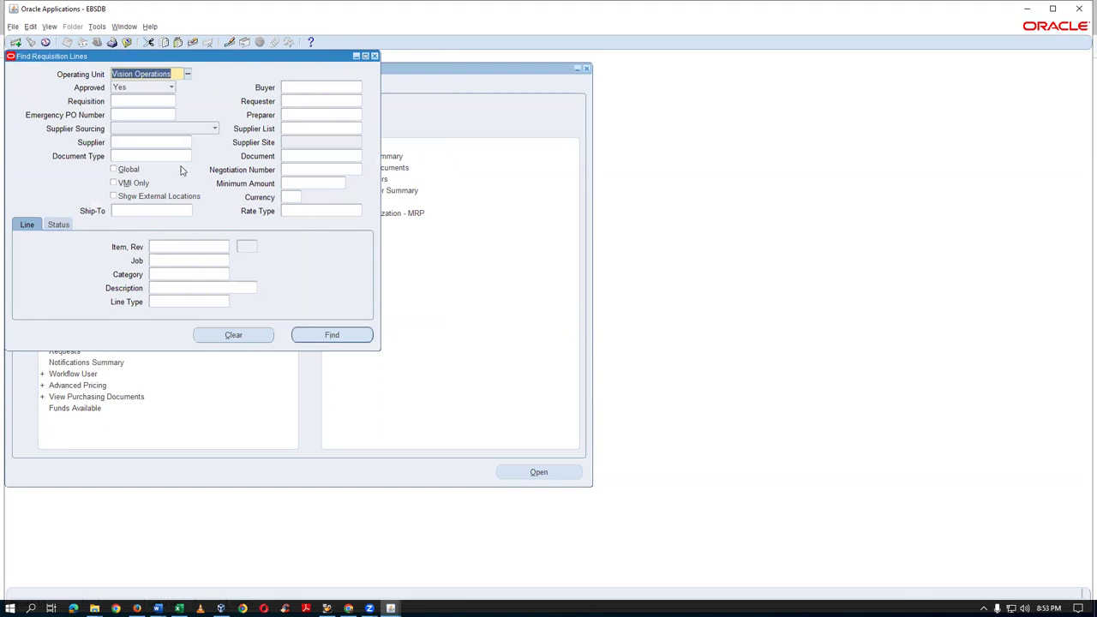
click(168, 248)
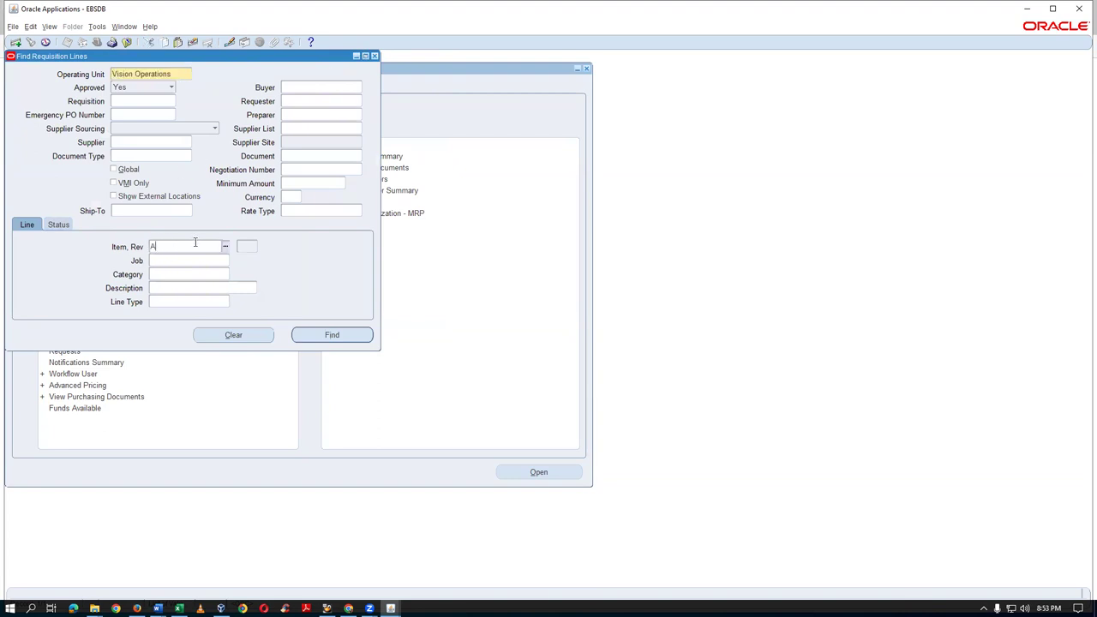
text(A4)
key(Tab)
key(Return)
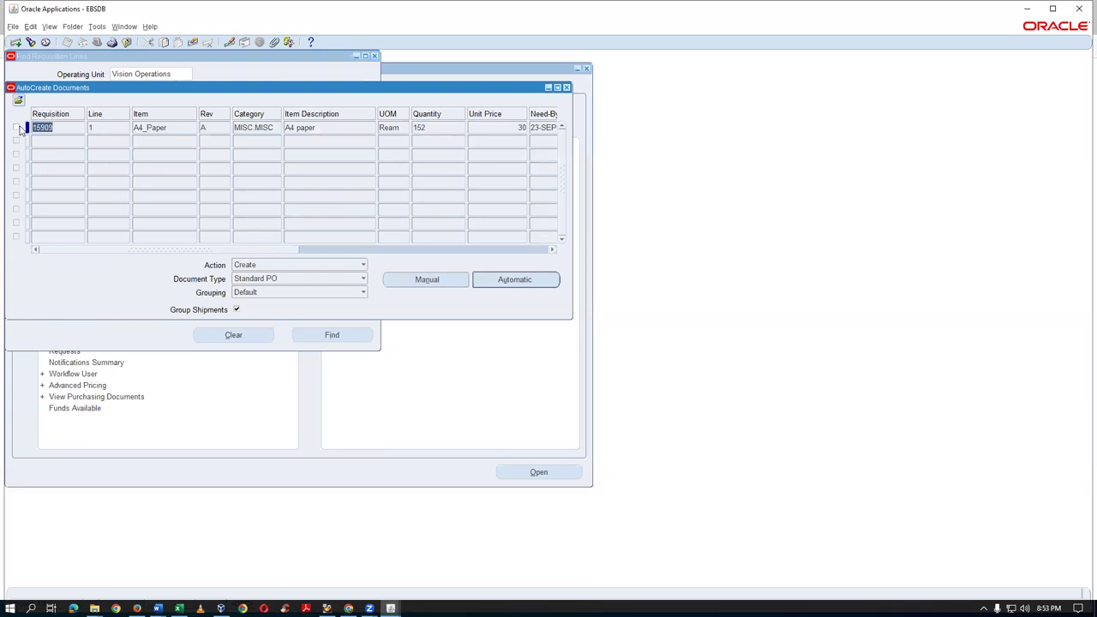
Create a Standard PO automatically from the A4_Paper requisition line for supplier Advanced Network Devices, site FRESNO
click(15, 127)
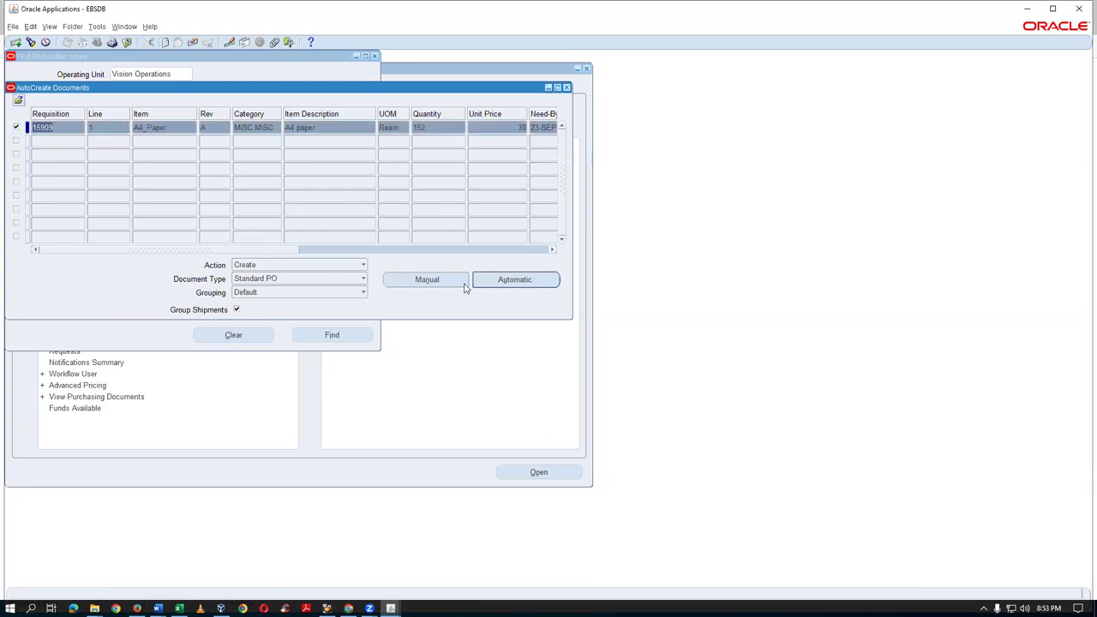
click(538, 282)
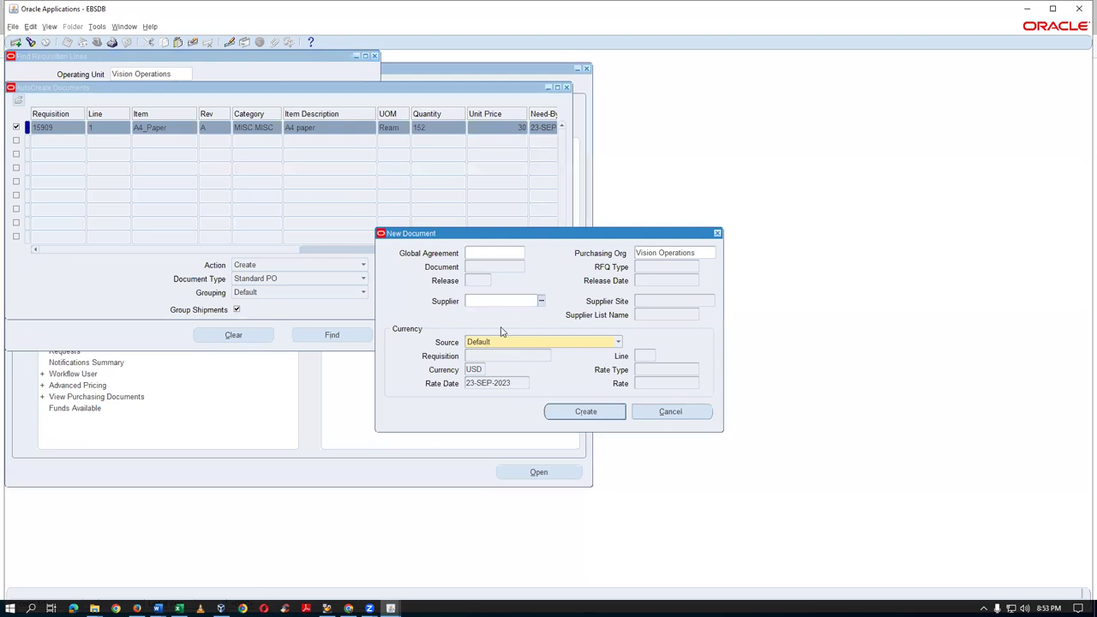
click(508, 301)
text(advan)
key(Tab)
key(Return)
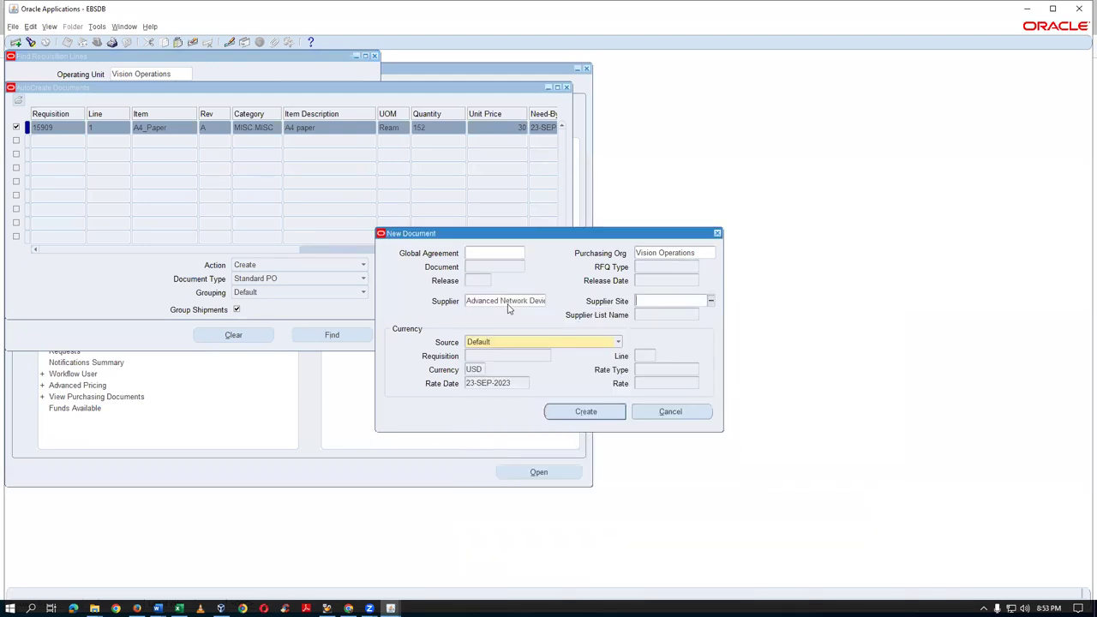
text(Fres)
key(Tab)
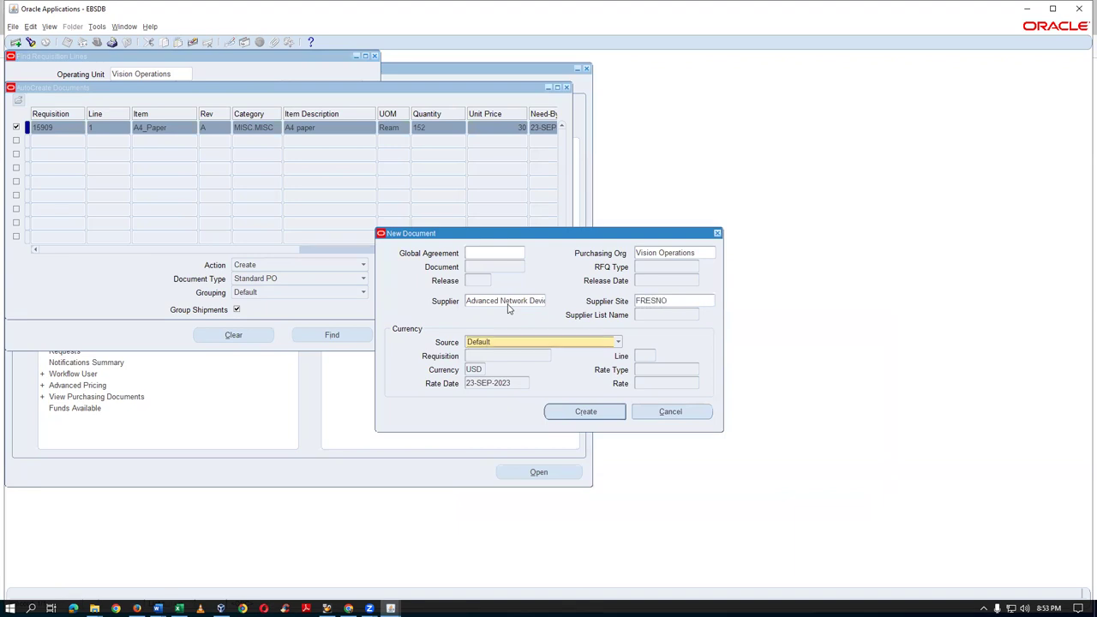
click(590, 411)
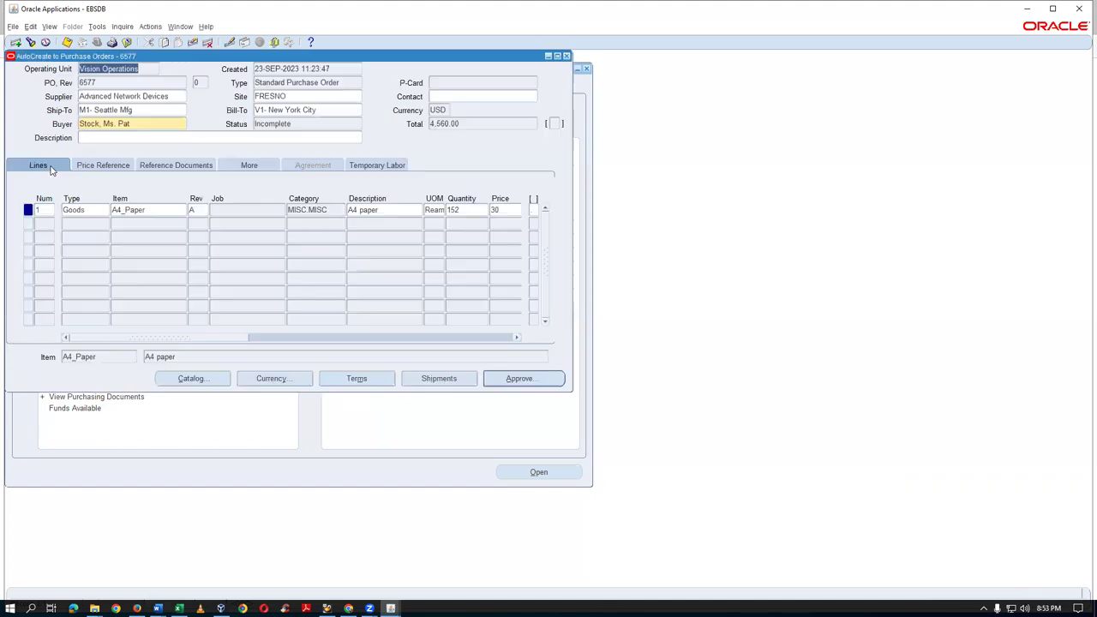
Clear the carrier in the purchase order's terms, save the change and close the terms
click(356, 379)
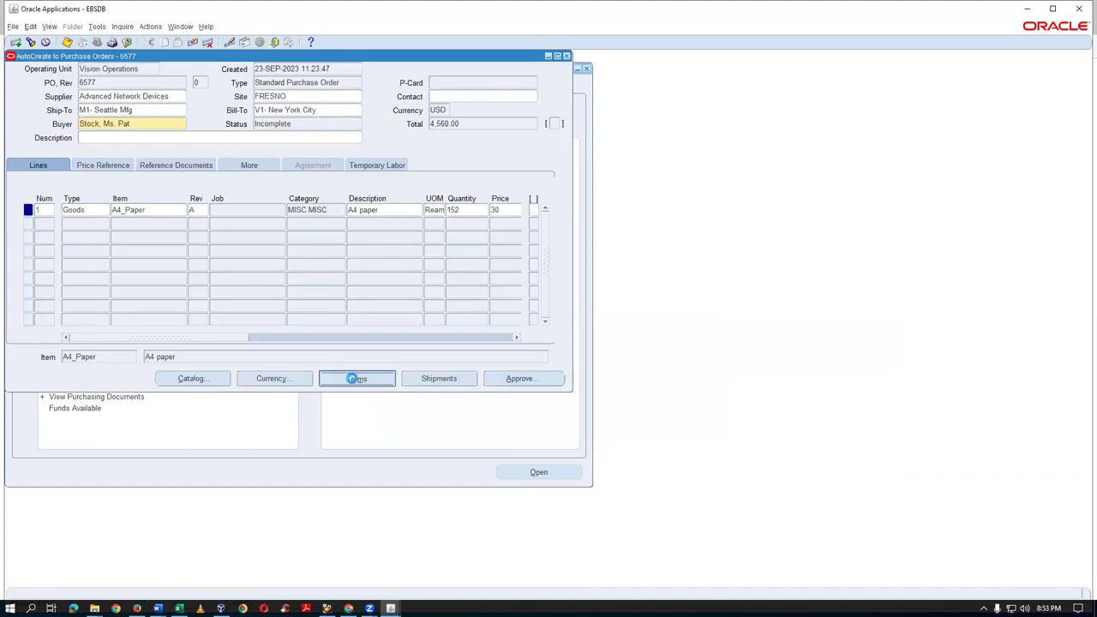
click(270, 138)
key(Delete)
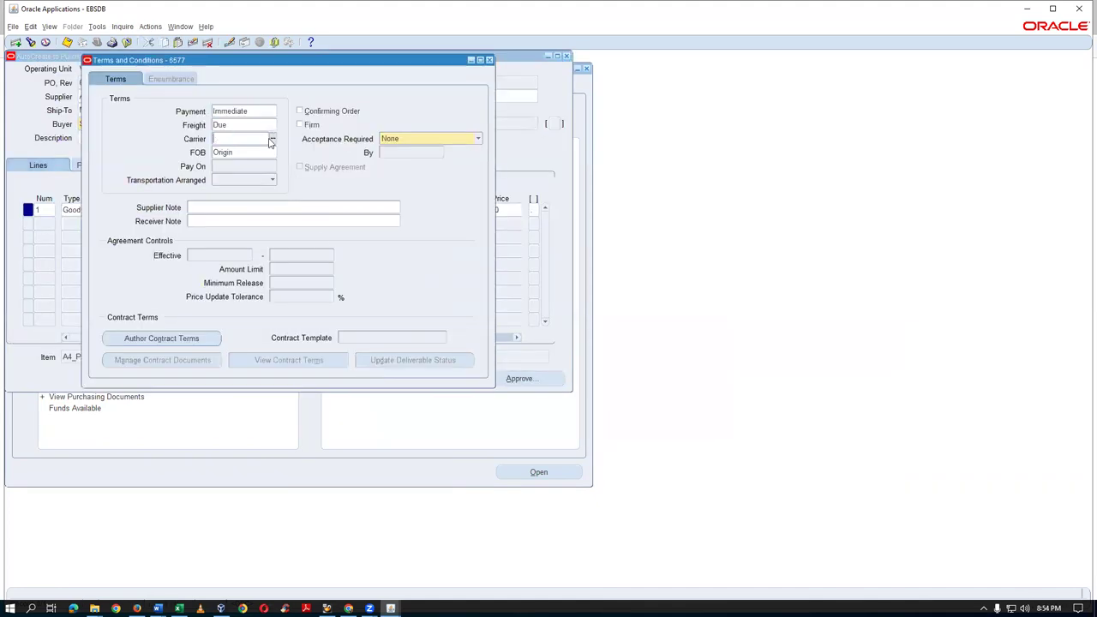
key(ctrl+s)
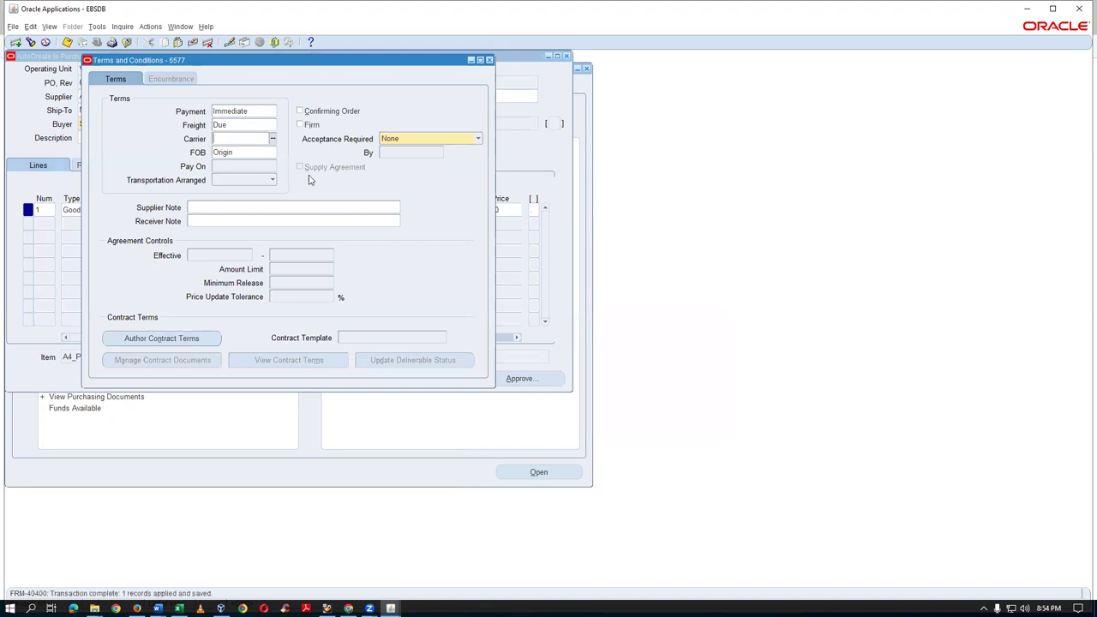
click(489, 60)
Submit the purchase order for approval, select its PO number and close the AutoCreate forms
click(527, 381)
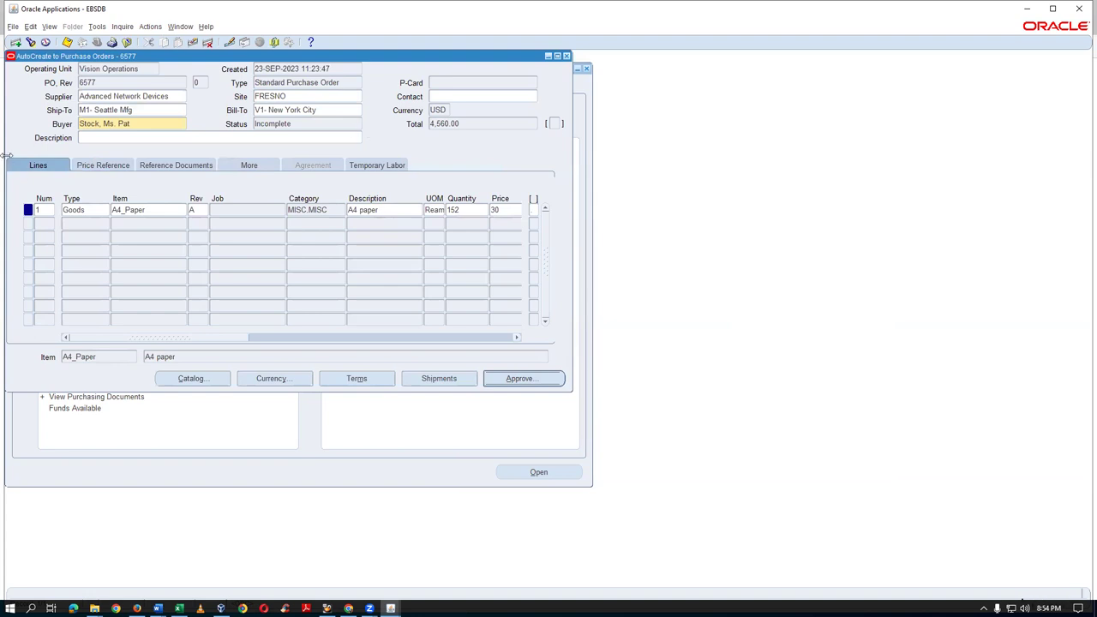
click(309, 348)
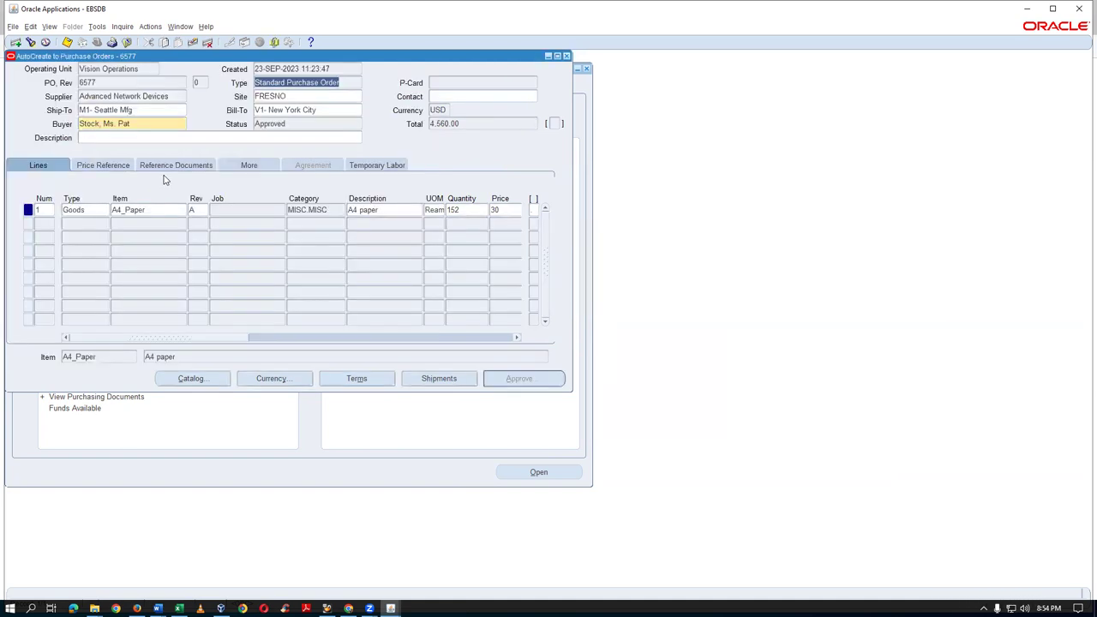
click(134, 83)
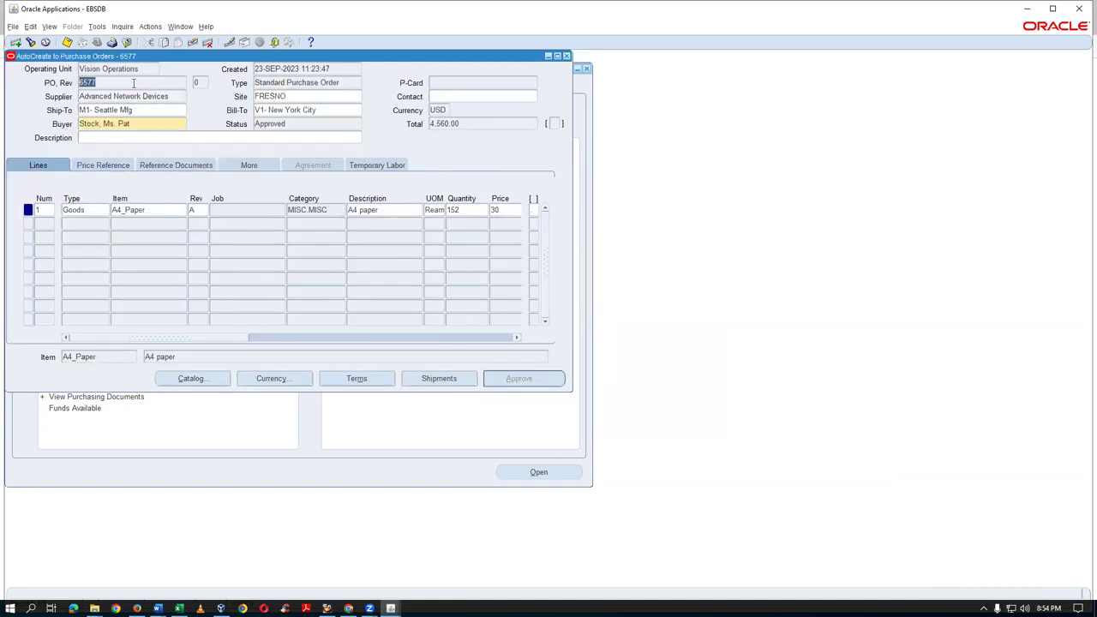
key(F4)
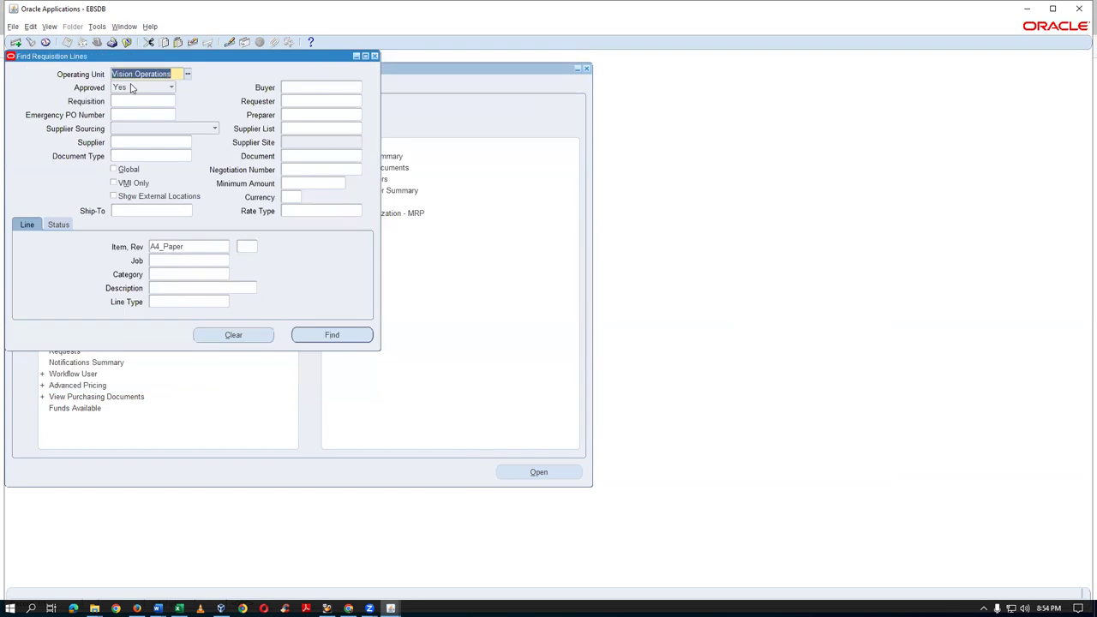
key(F4)
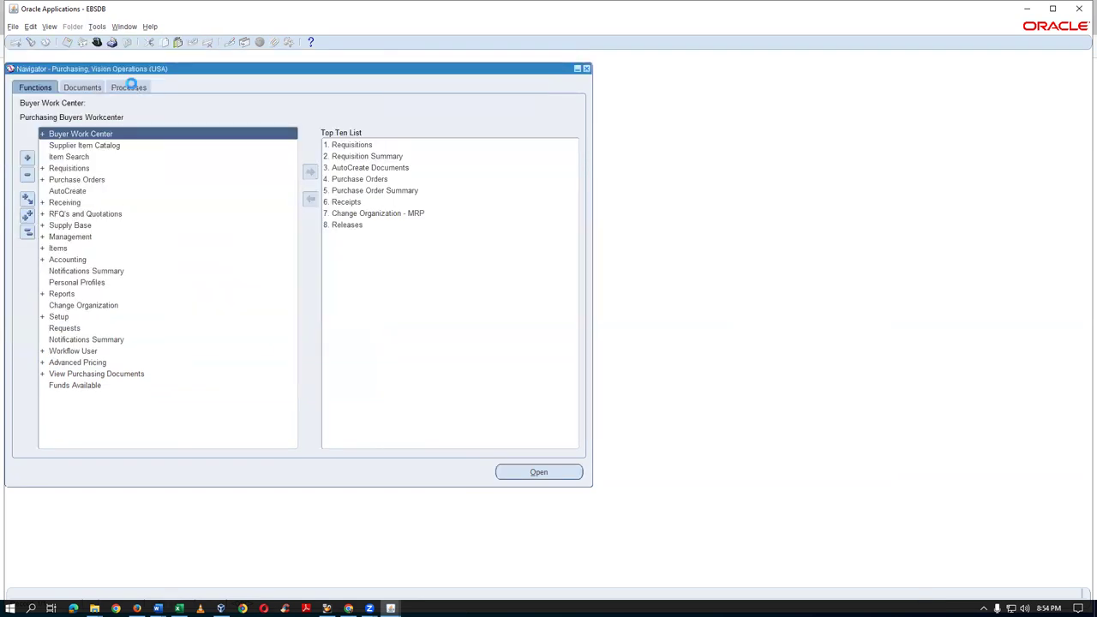
Open the receiving Receipts form for organization t03 (t01_inv_3)
key(Down)
key(Down)
key(Down)
key(Down)
key(Down)
key(Down)
key(Return)
key(Down)
key(Return)
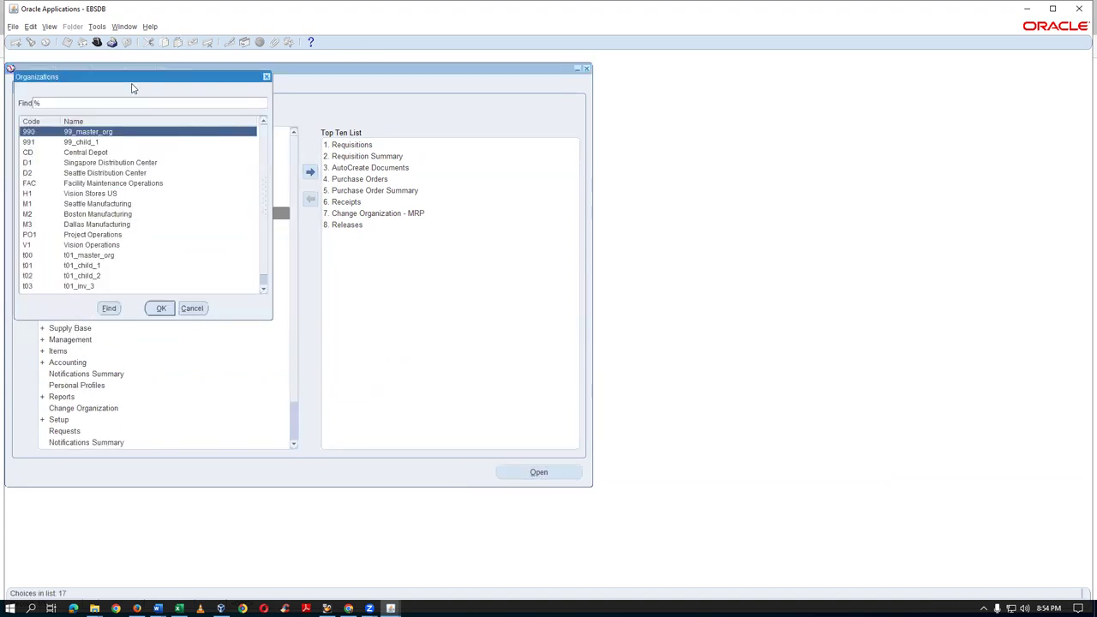
text(t0)
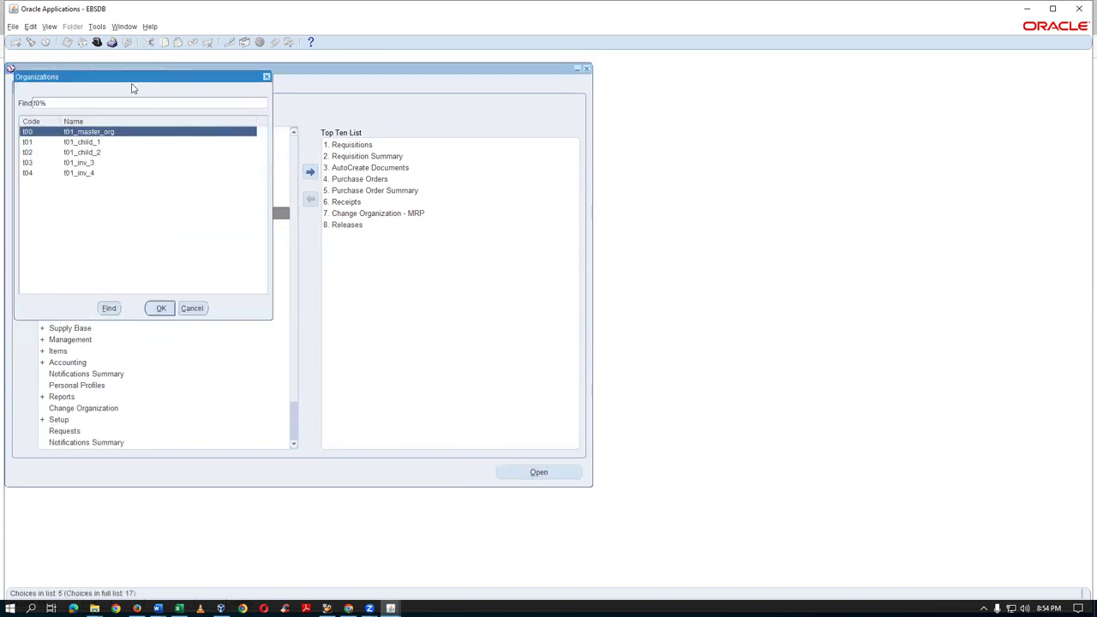
click(86, 165)
click(161, 308)
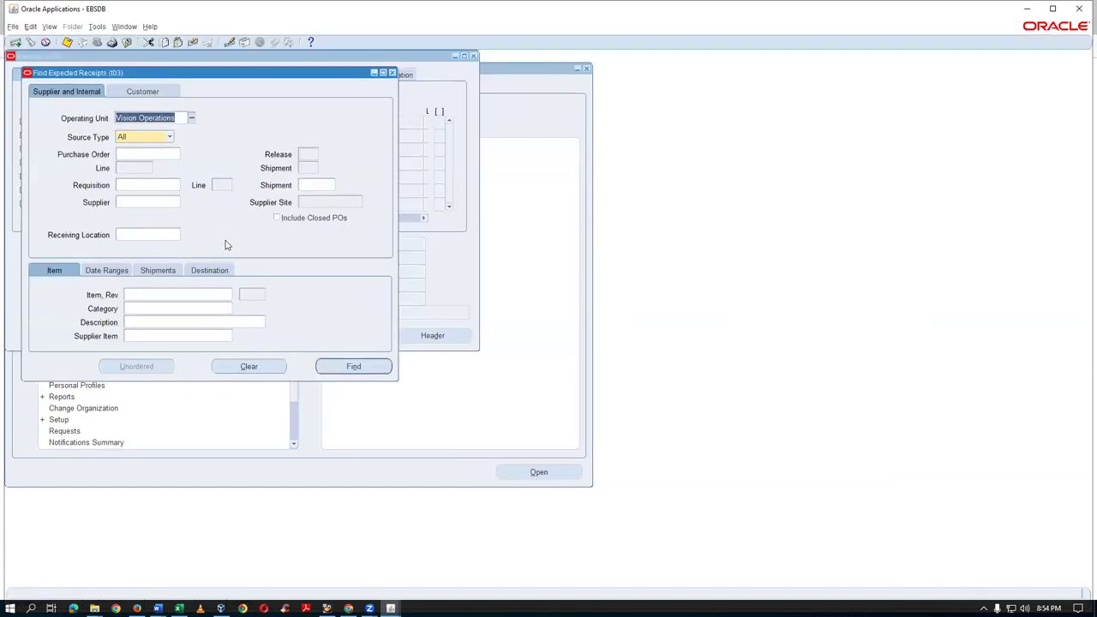
Find the expected receipts for the approved A4_Paper purchase order by its PO number
click(126, 154)
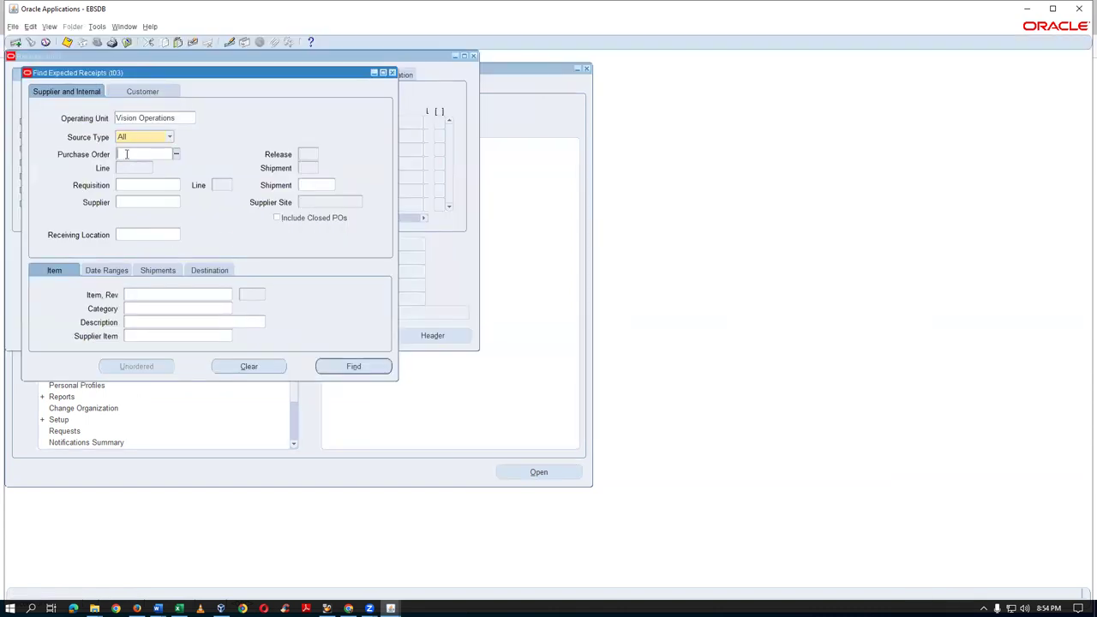
text(607)
key(Tab)
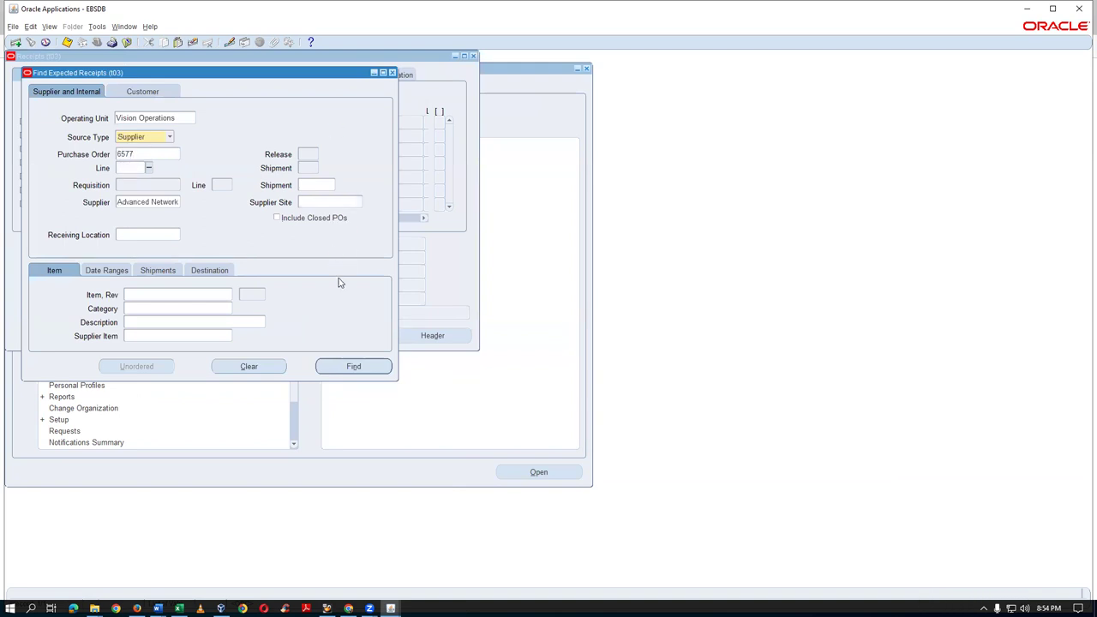
click(351, 366)
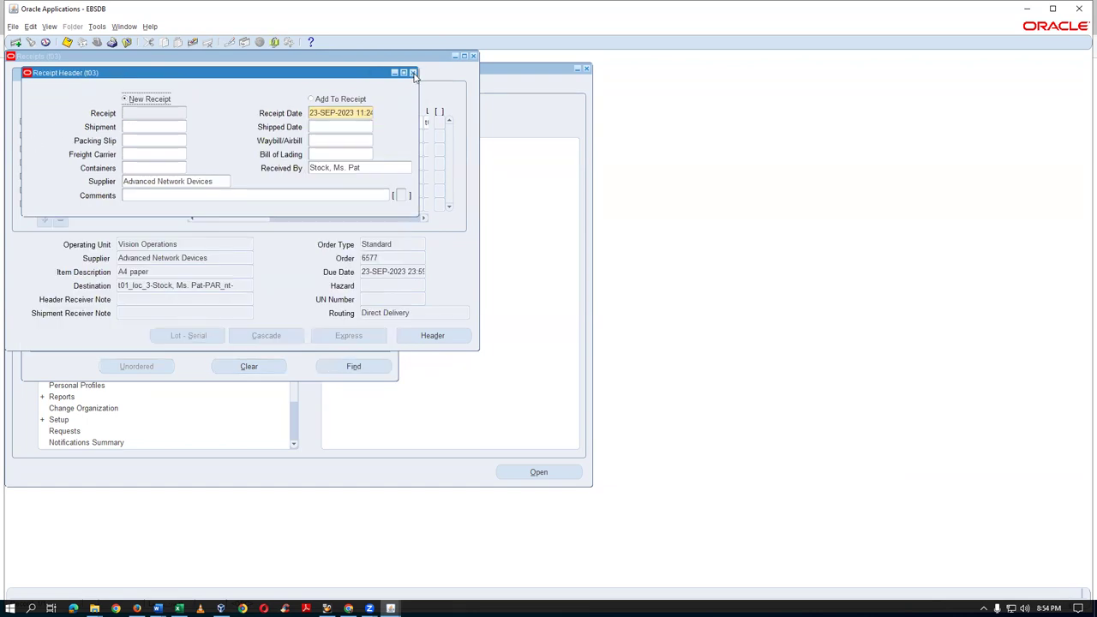
Receive the A4_Paper line into subinventory PAR_nt at locator 200.200.200 and save the receipt
click(23, 122)
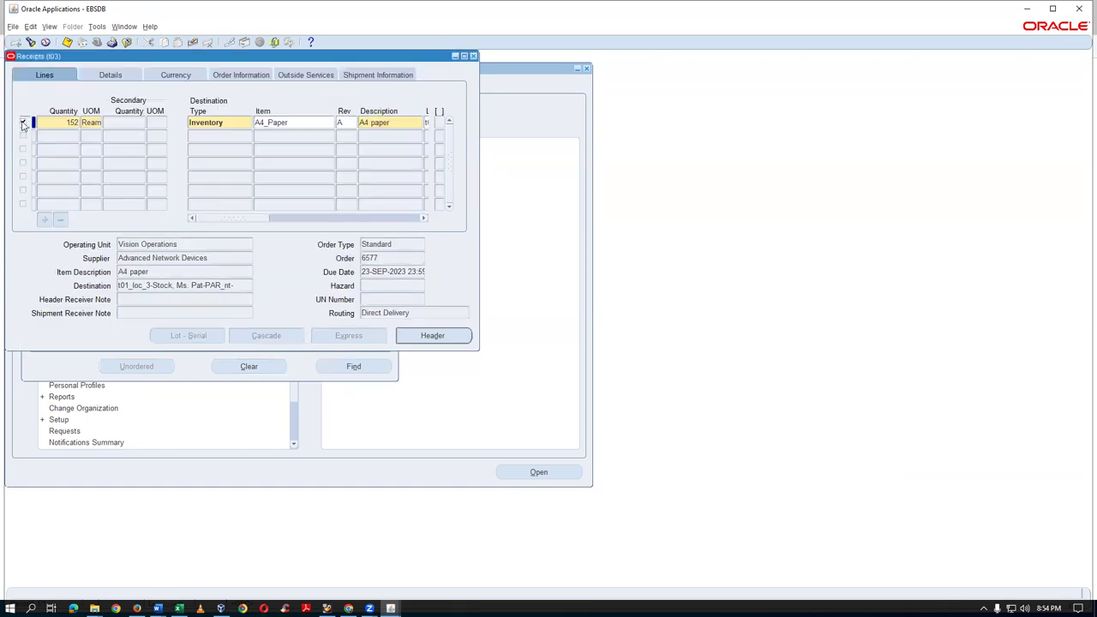
key(ctrl+s)
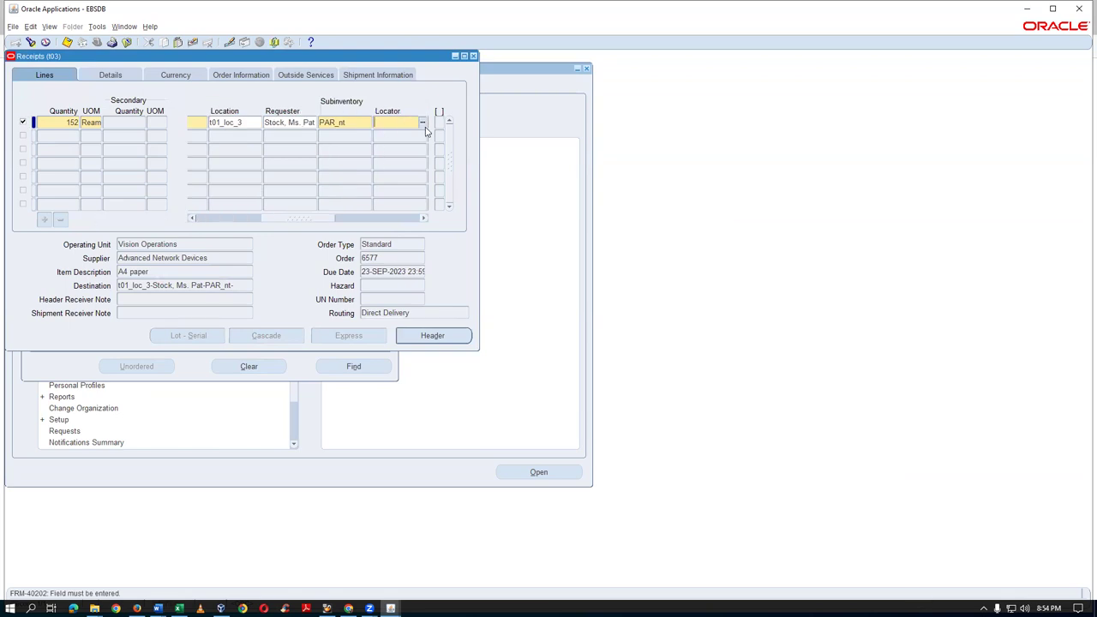
text(200.200.20)
key(Tab)
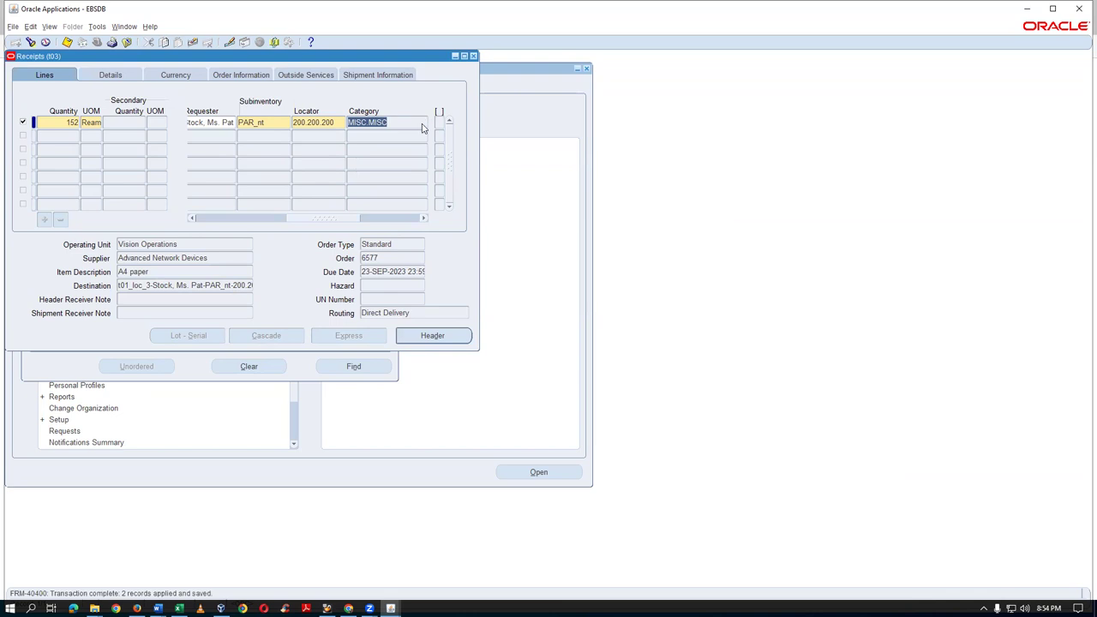
Check the status of the PO output and receiving transaction requests, refresh the list, and close the requests and receipt forms
key(alt+v)
key(r)
key(Return)
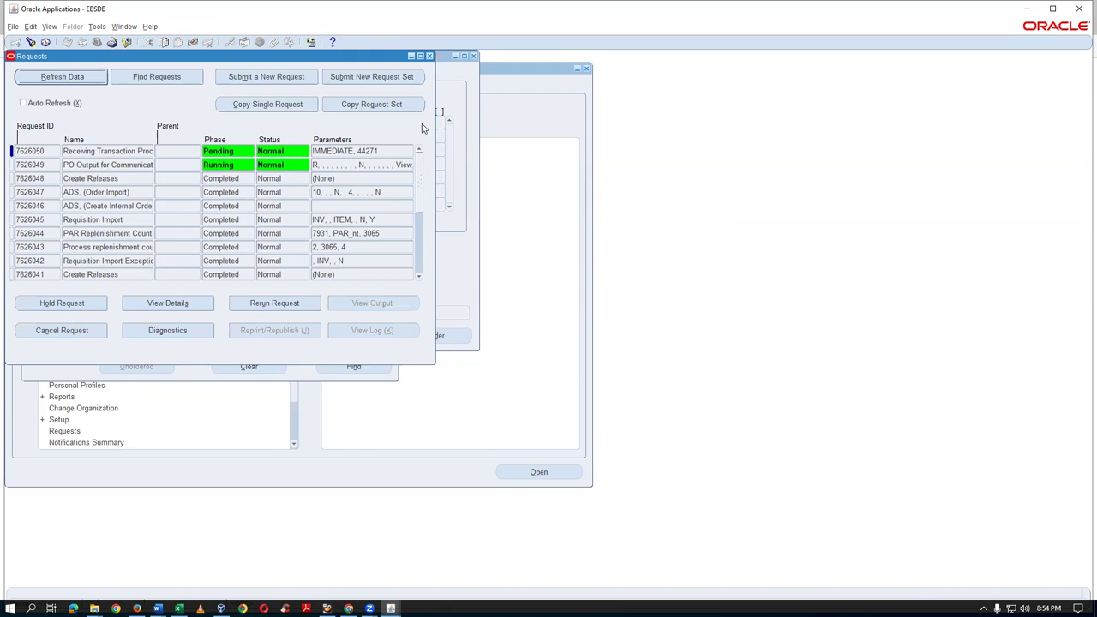
click(85, 165)
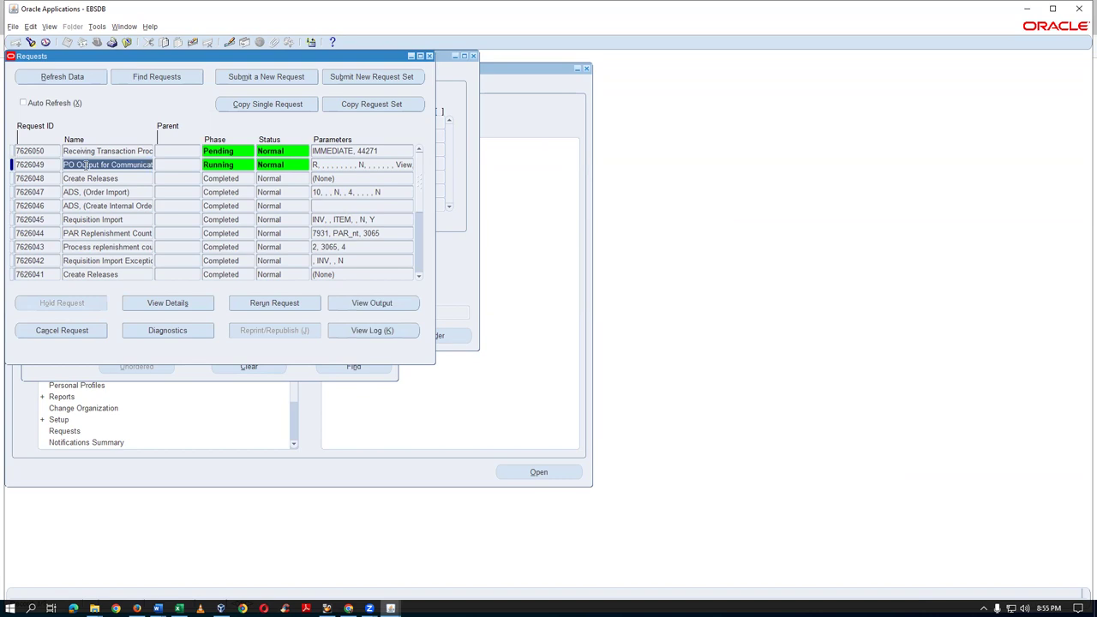
click(99, 151)
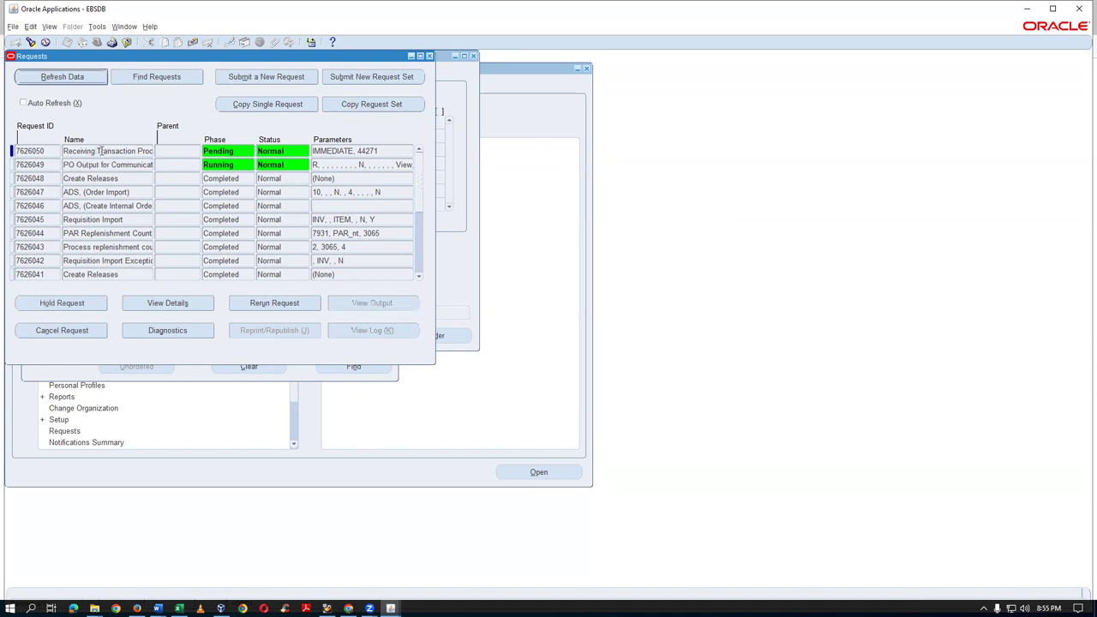
key(alt+r)
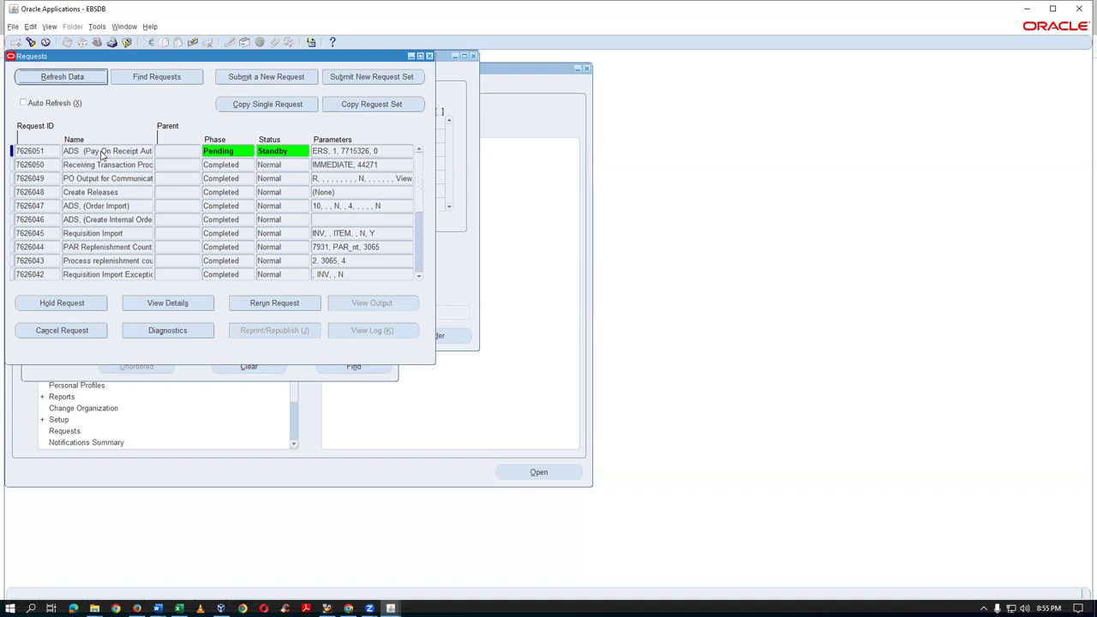
click(118, 164)
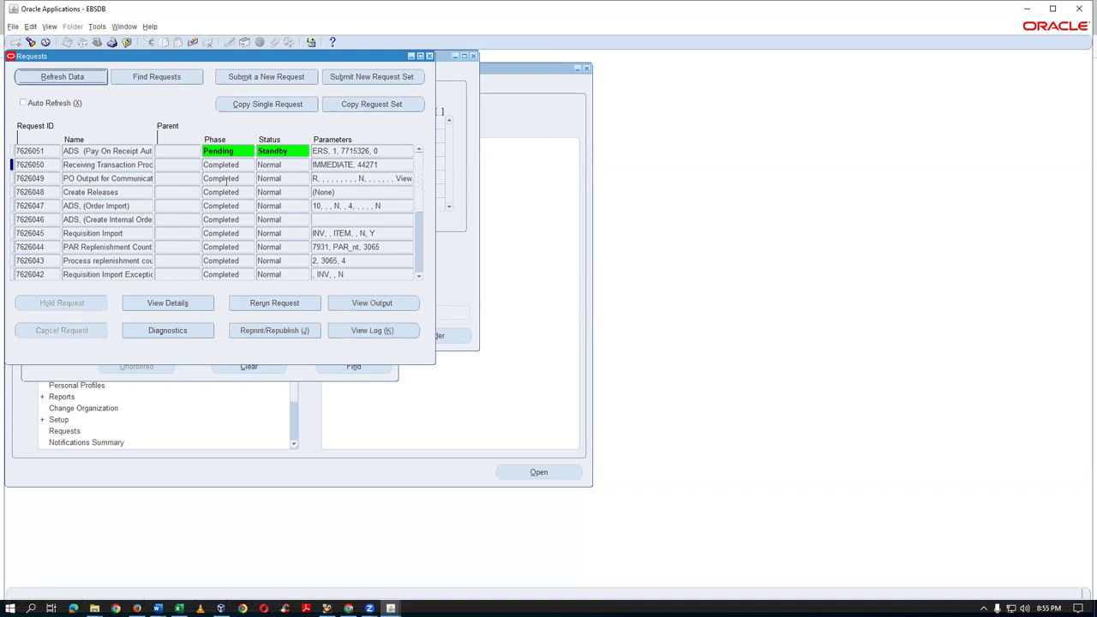
click(429, 56)
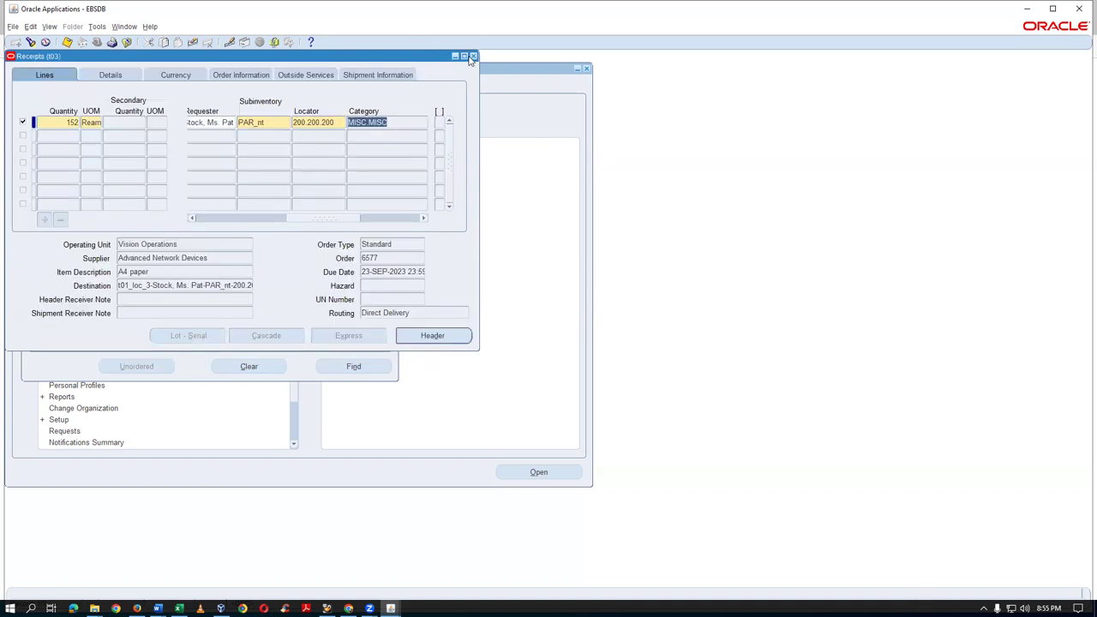
click(472, 56)
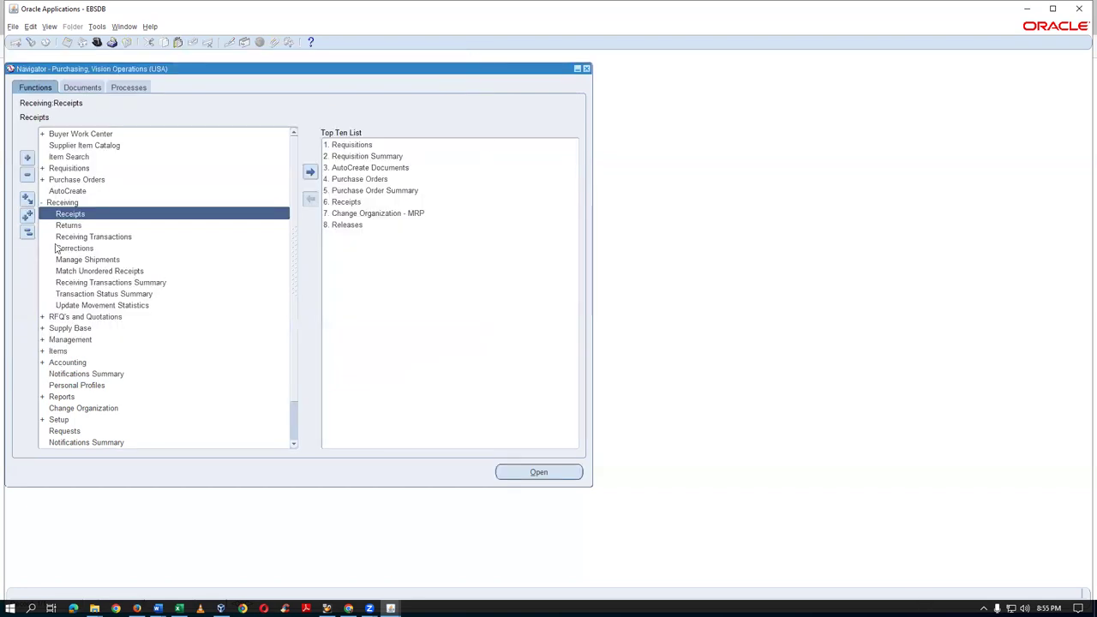
Collapse the navigator's functions and switch to the Inventory, Vision Operations (USA) responsibility
click(27, 231)
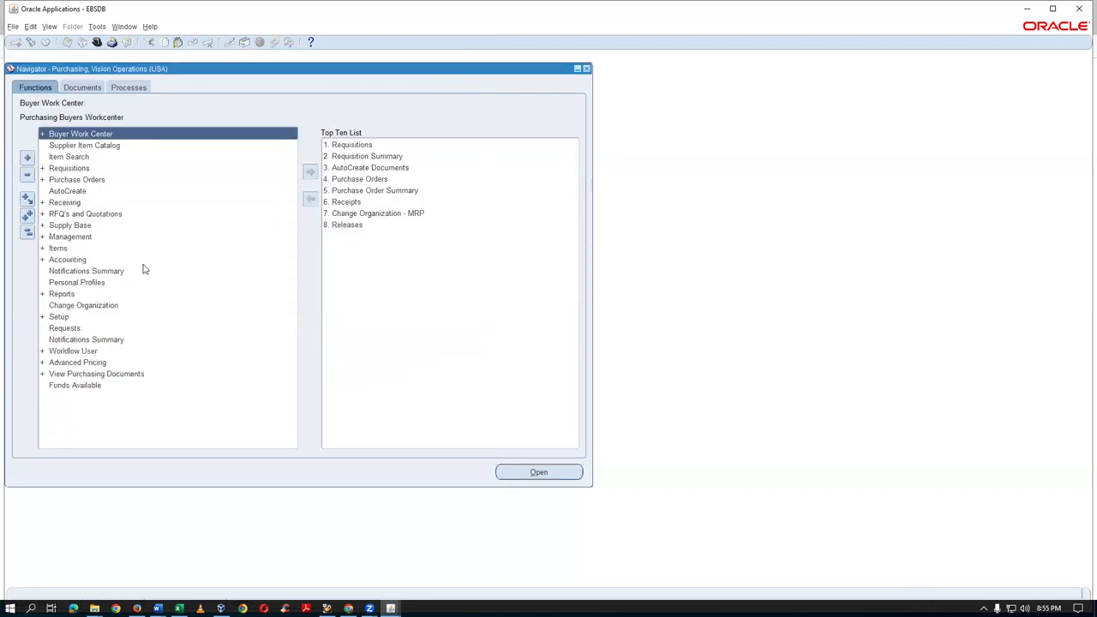
key(alt+f)
text(w)
text(in%)
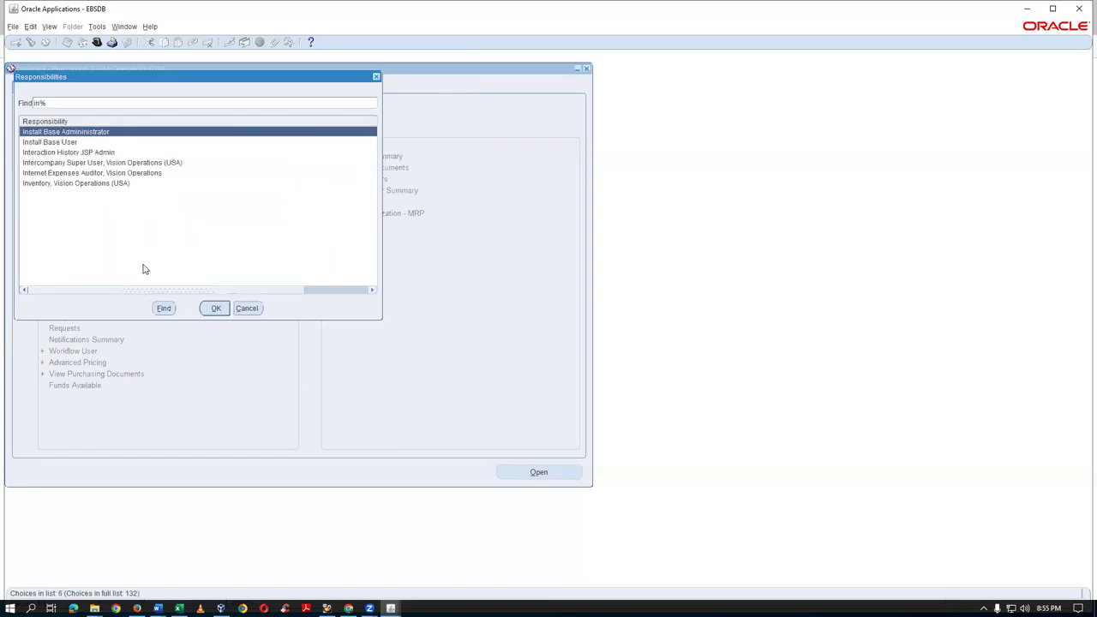
key(Down)
key(Down)
key(Down)
key(Down)
key(Down)
key(Return)
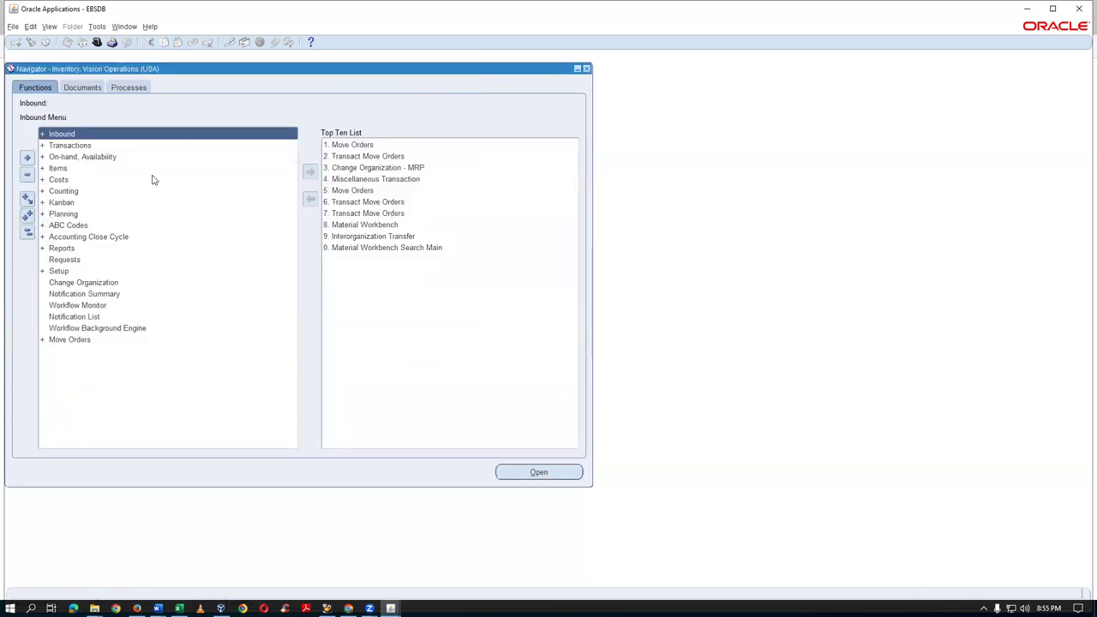
Query the on-hand quantity of item A4_Paper in organization t03 (t01_inv_3)
double_click(109, 156)
double_click(112, 168)
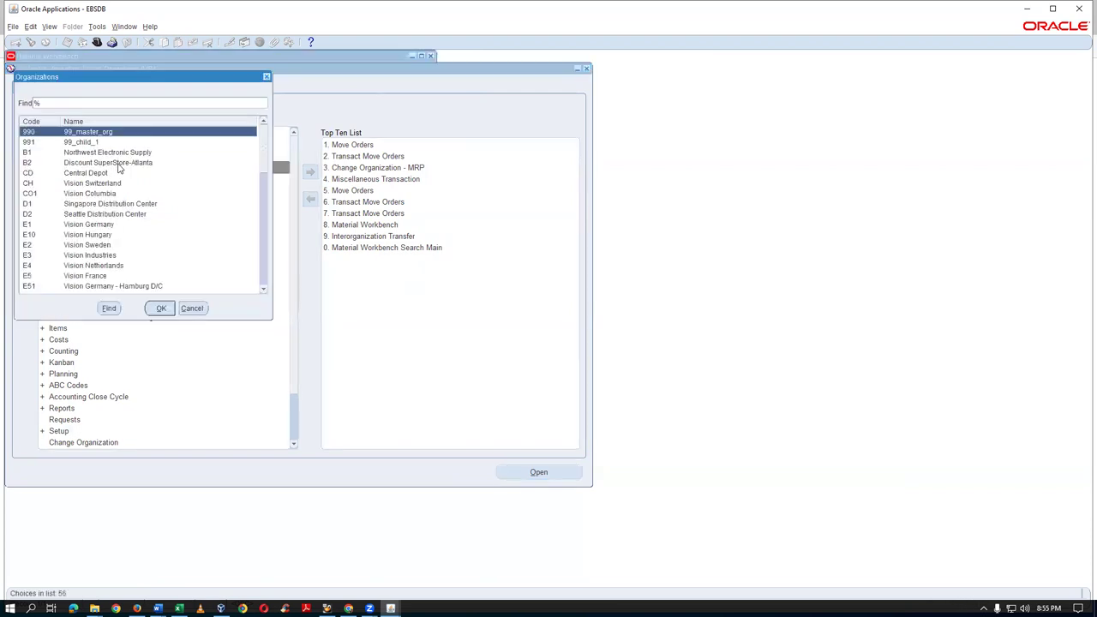
text(t0)
click(118, 163)
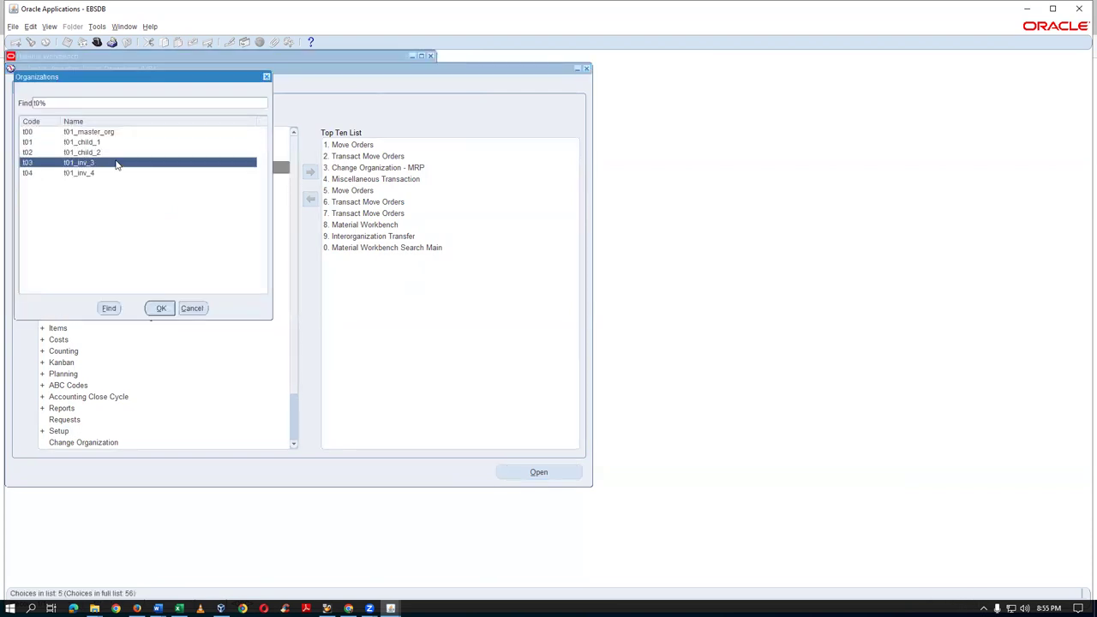
click(168, 308)
click(162, 258)
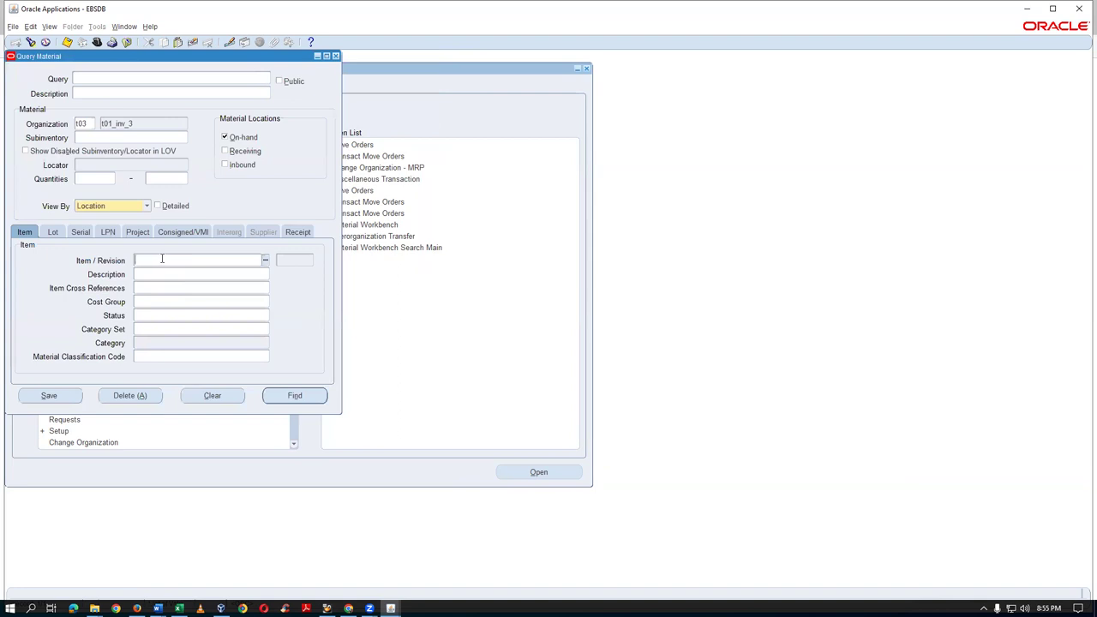
text(A4_Paper)
key(Tab)
click(295, 394)
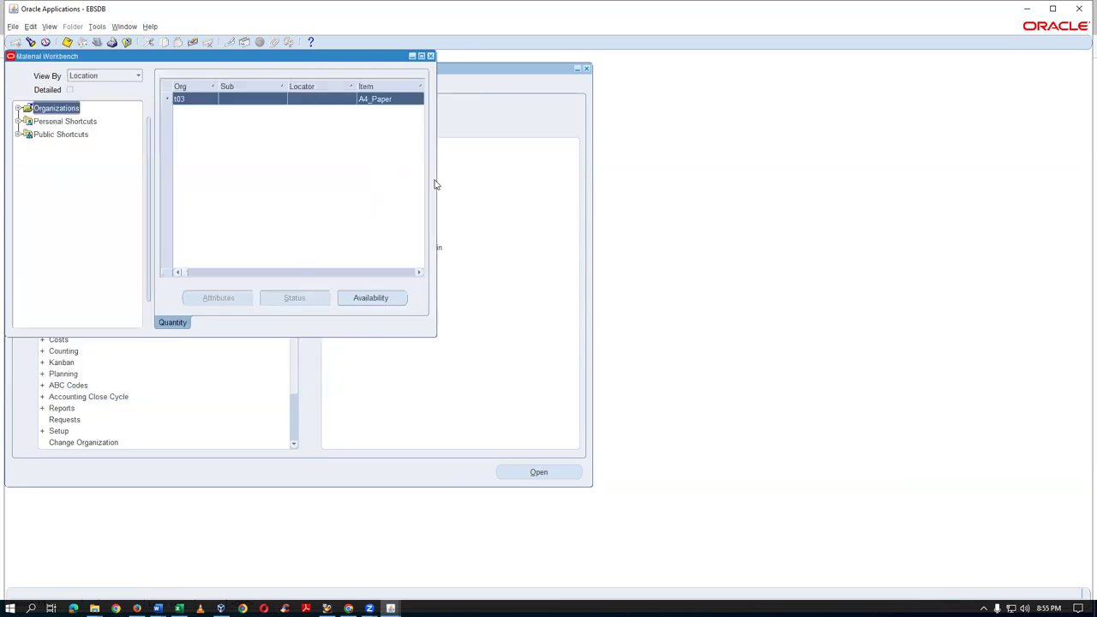
Widen the Material Workbench, examine A4_Paper's on-hand quantity by subinventory, including Main, and close the form
drag(436, 184, 844, 210)
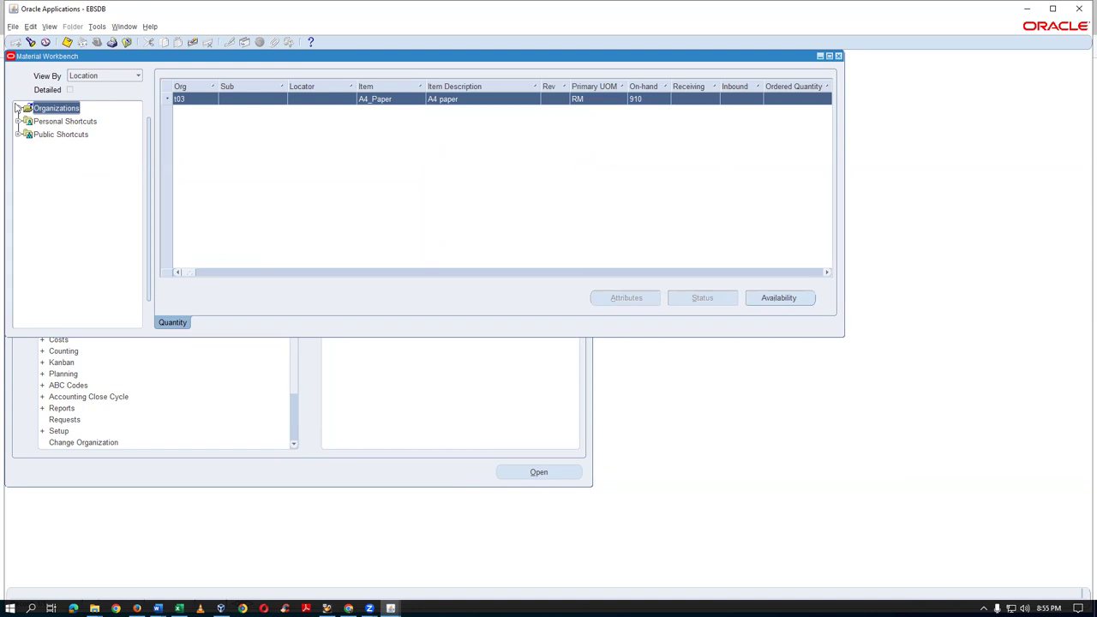
click(18, 109)
click(28, 120)
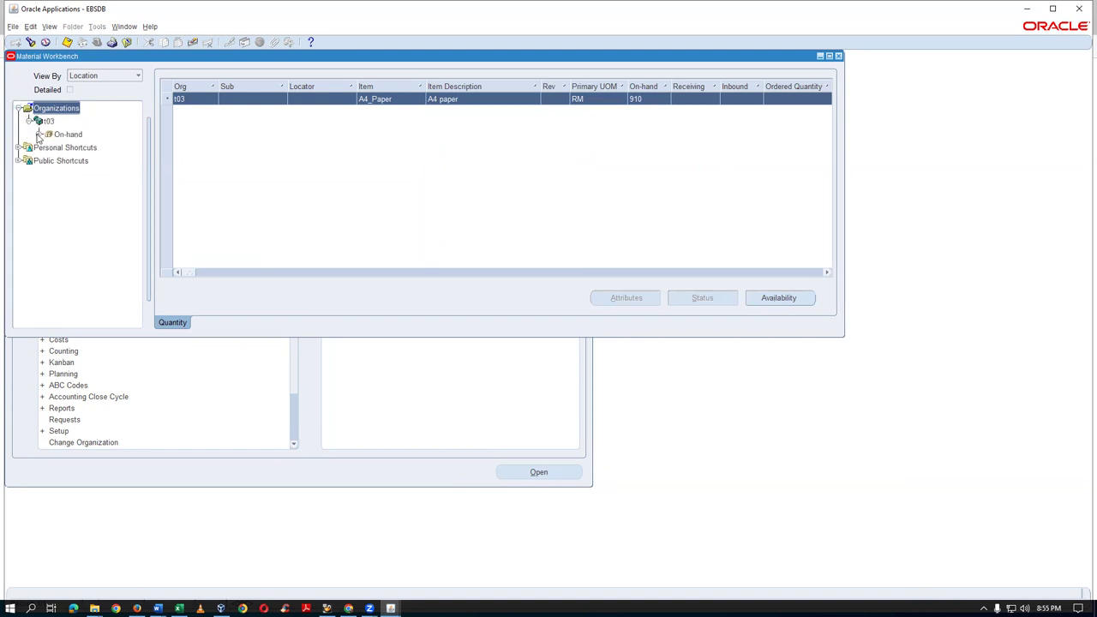
click(38, 135)
click(49, 148)
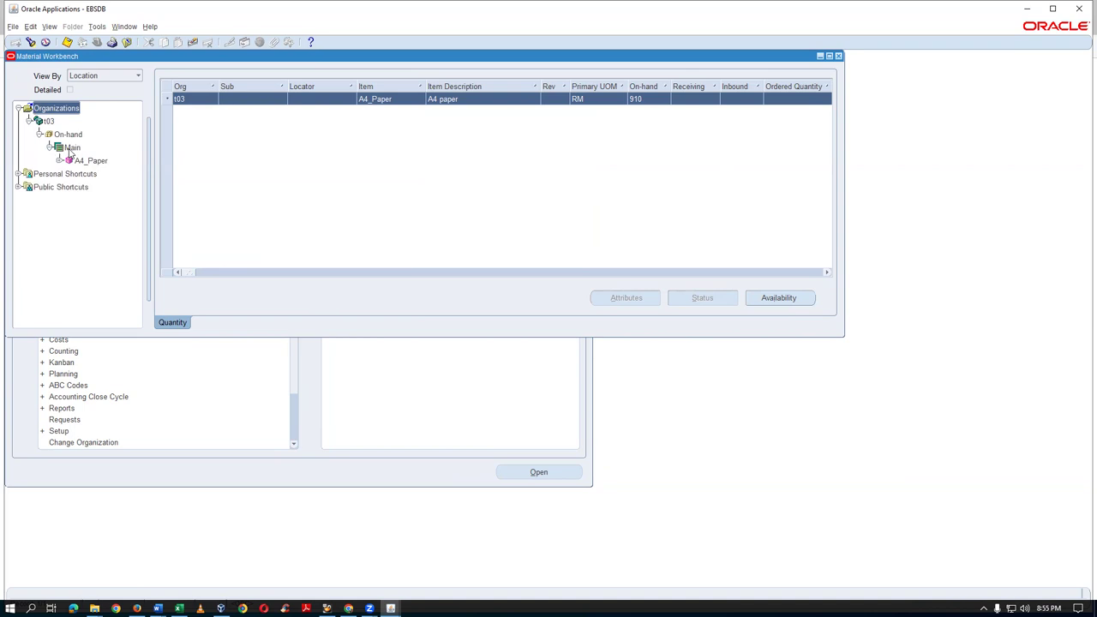
click(71, 147)
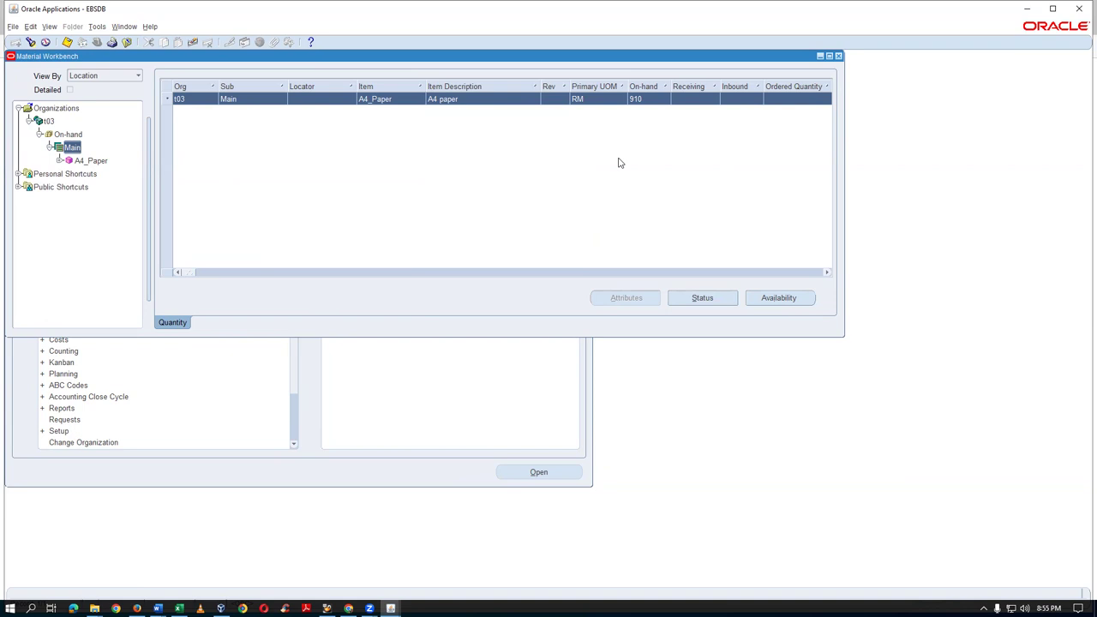
key(F4)
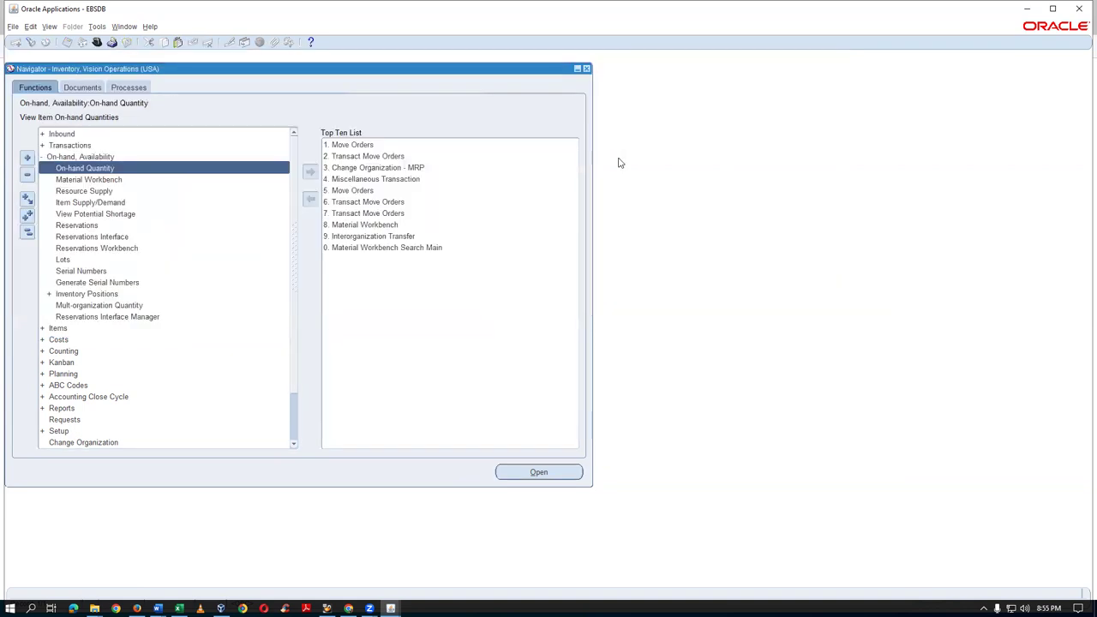
Switch to the Rep_Counting document in Word and review the PAR notes on non-tracked and tracked subinventories
key(alt+Tab)
key(alt+Tab)
key(alt+Tab)
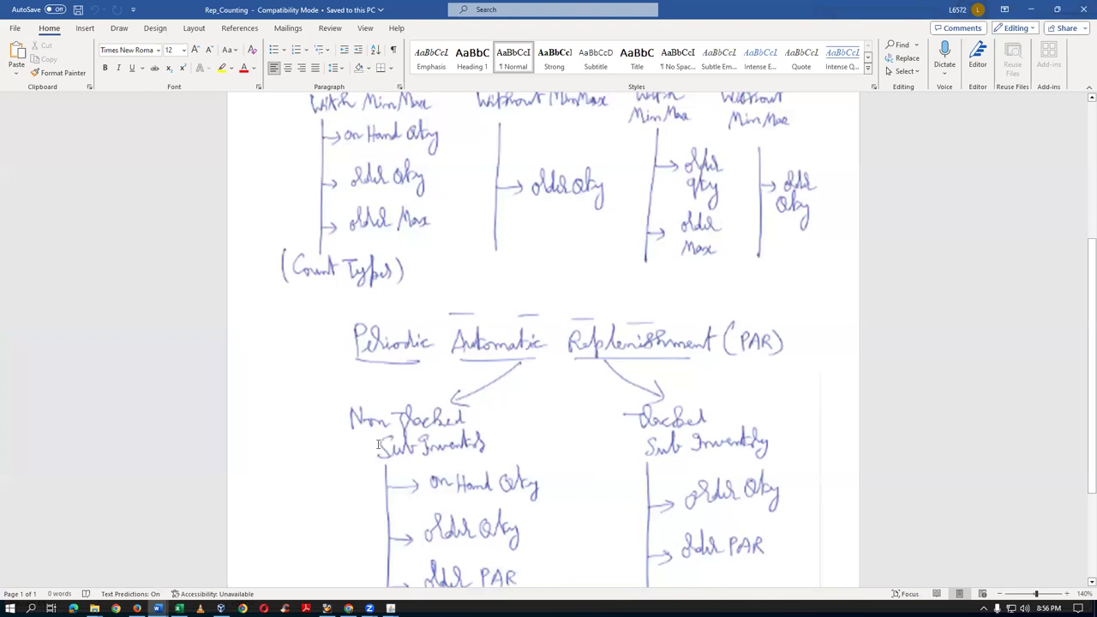
scroll(377, 443, down, 3)
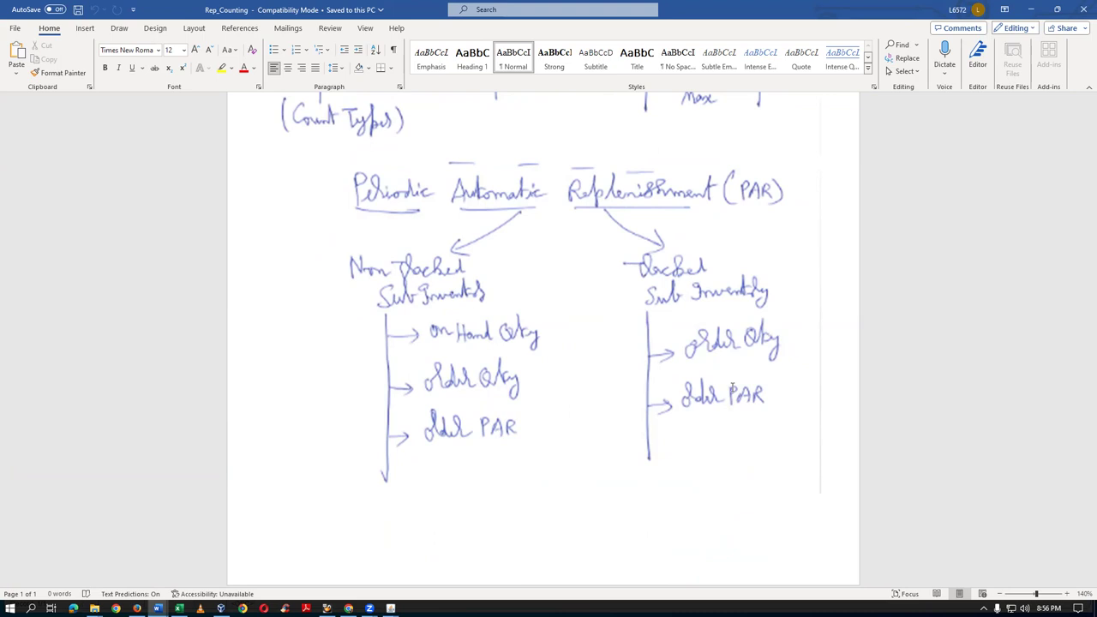
Switch to the EBS Inventory Work Sheet in Excel and review the three Accuracy topics under Replenishments
key(alt+Tab)
key(alt+Tab)
key(alt+Tab)
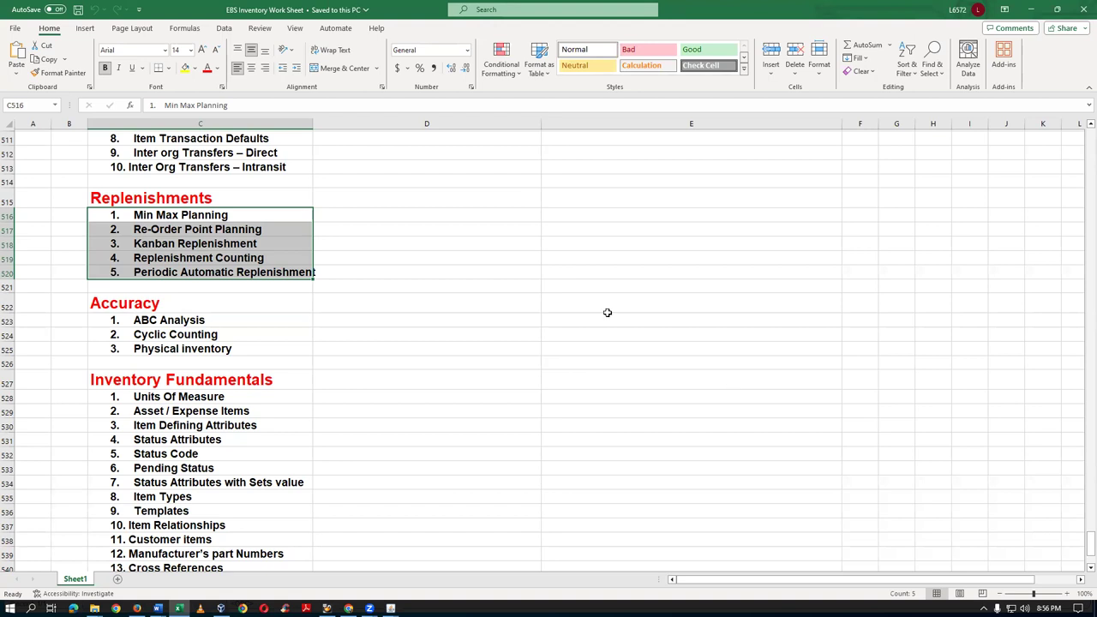
click(163, 303)
click(211, 320)
click(227, 334)
click(243, 349)
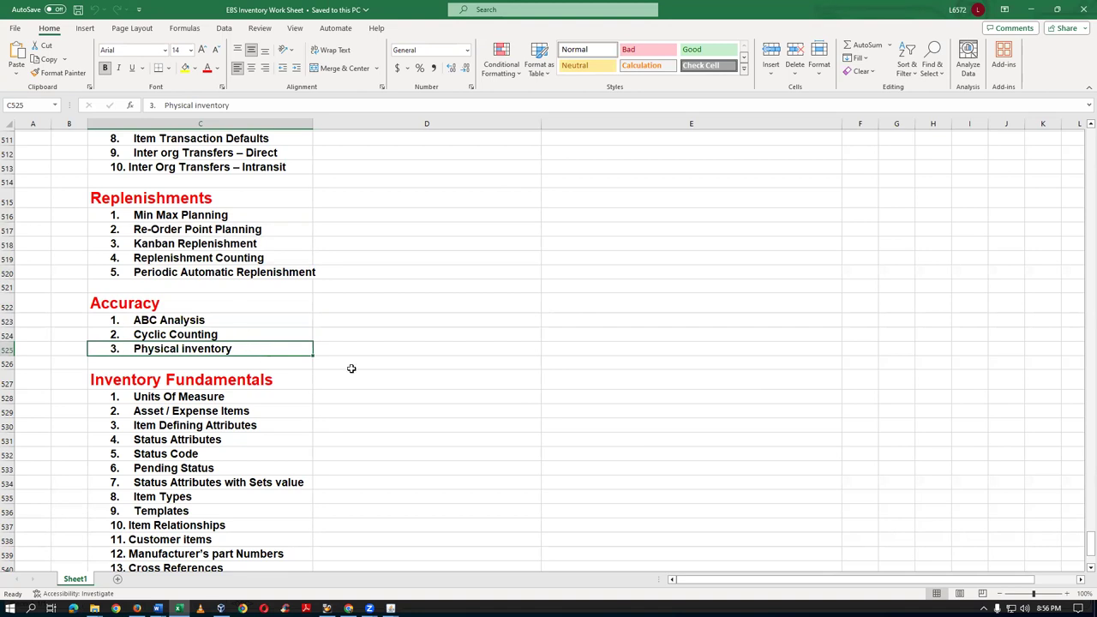
Review the worksheet's topic lists for Inventory Basics, Controls, Material Transfers and Inventory Fundamentals
scroll(349, 369, up, 8)
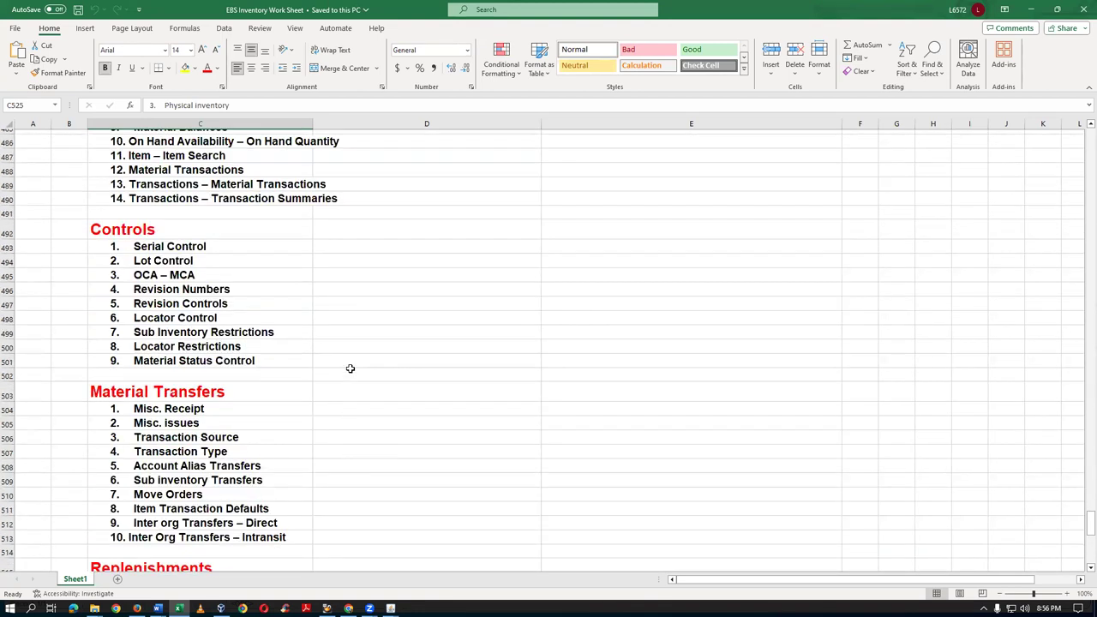
scroll(349, 369, up, 4)
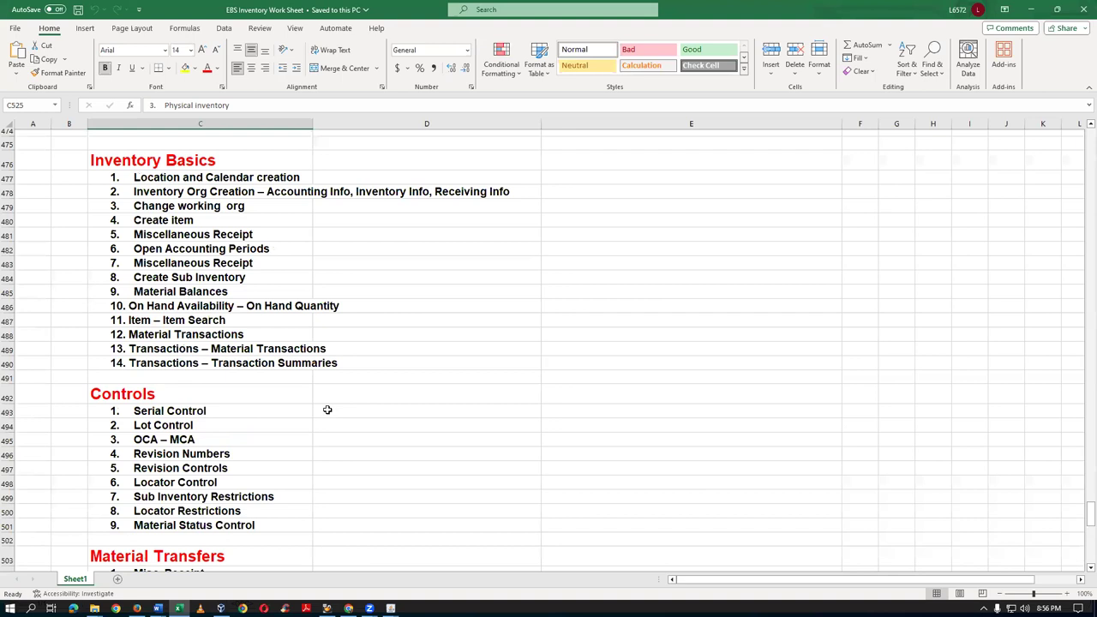
scroll(327, 410, down, 4)
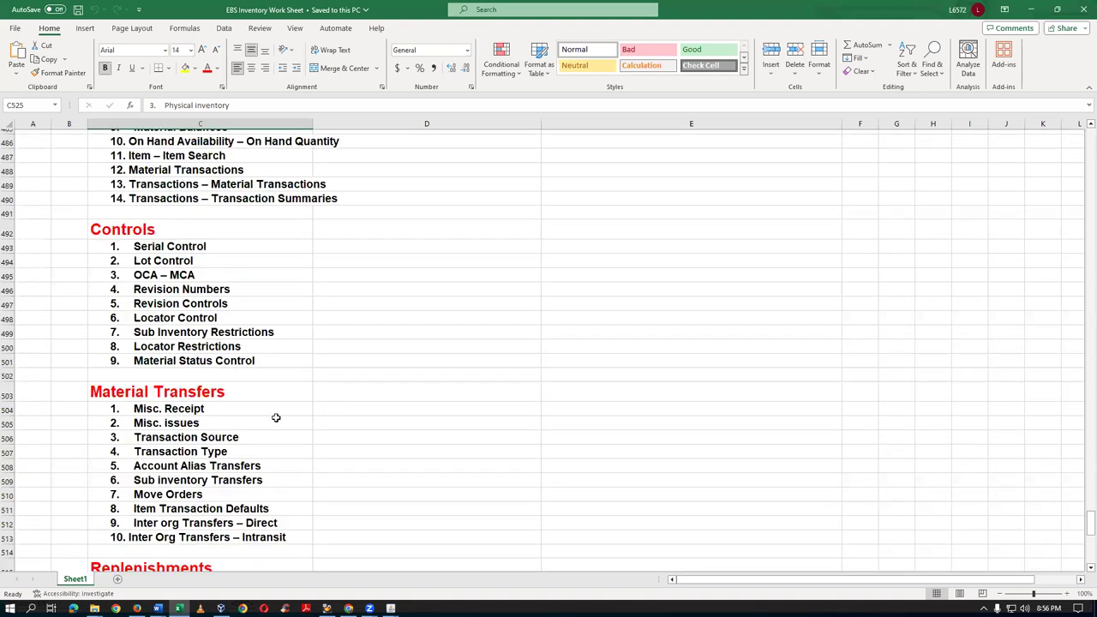
drag(75, 408, 310, 481)
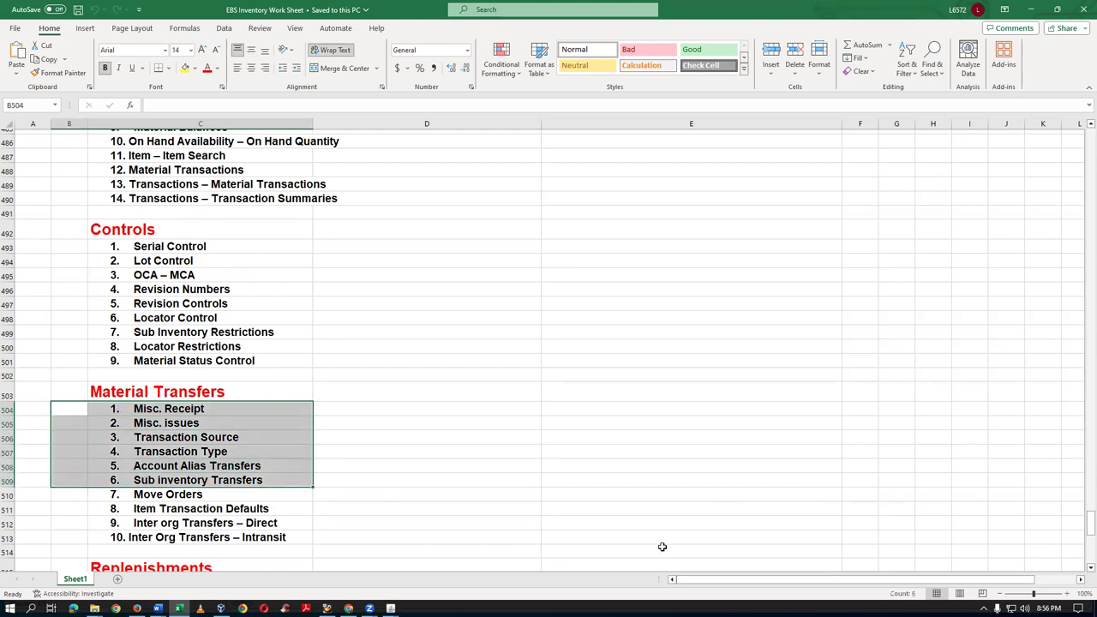
click(471, 409)
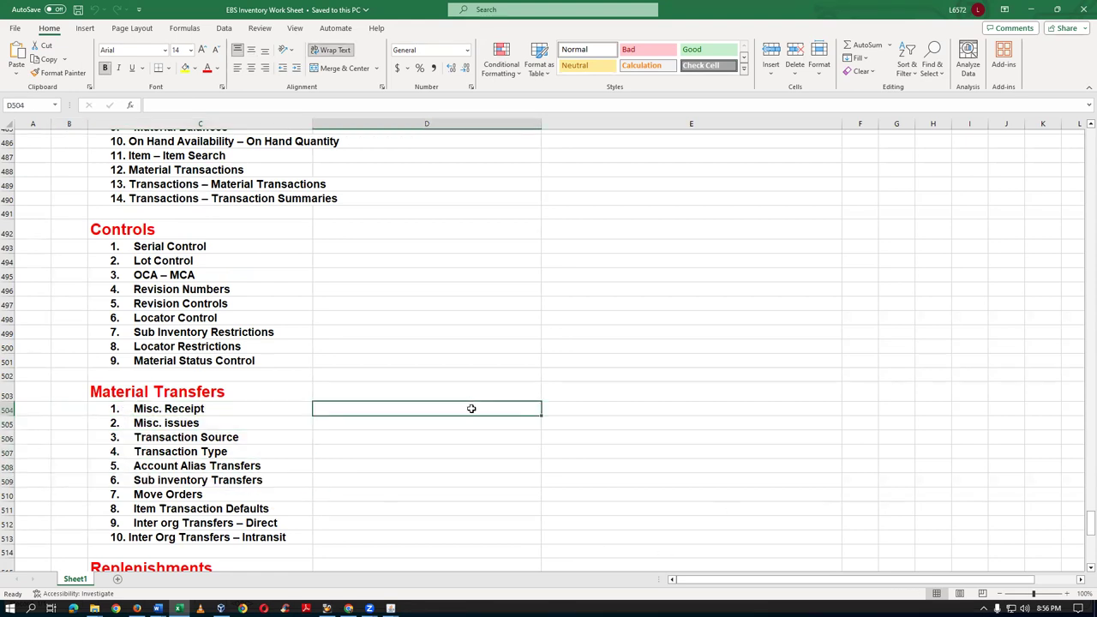
scroll(471, 408, down, 6)
scroll(473, 410, down, 9)
scroll(473, 409, up, 5)
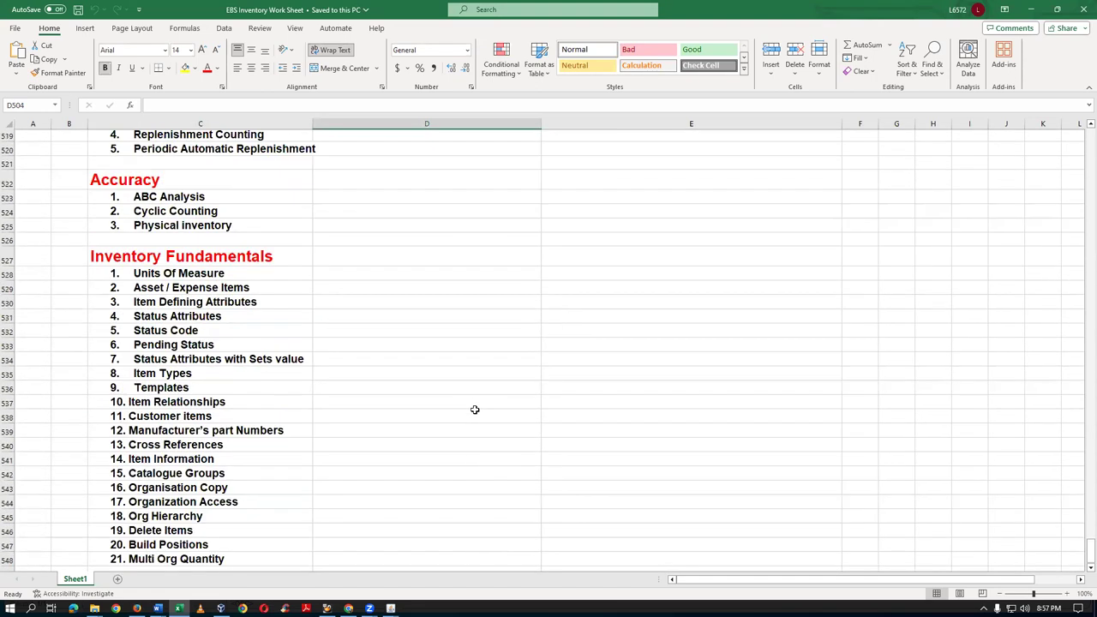
click(183, 259)
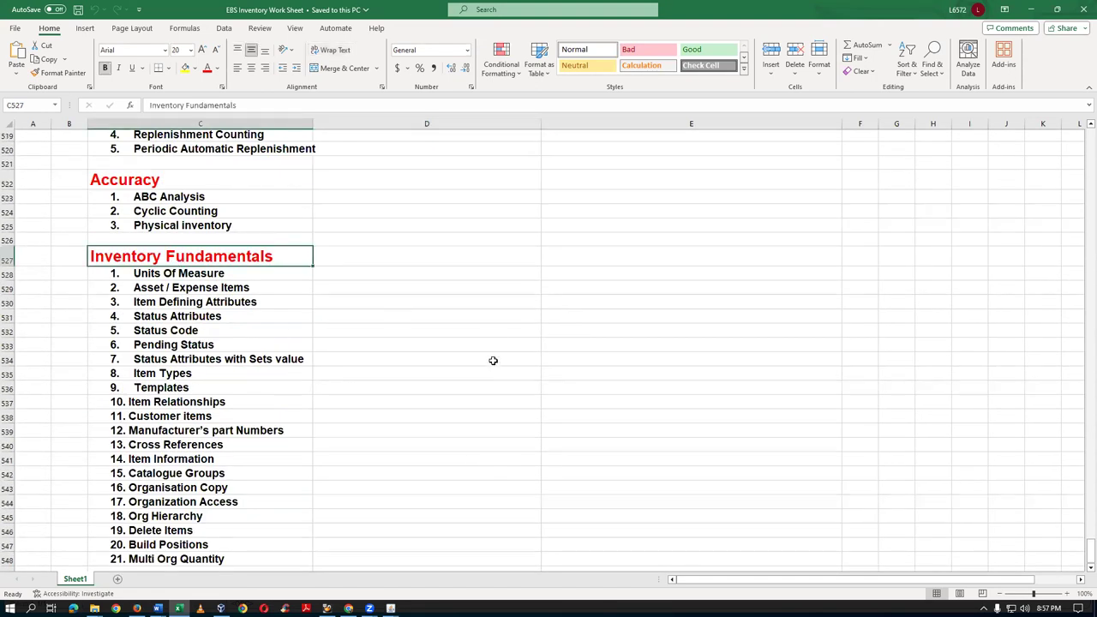